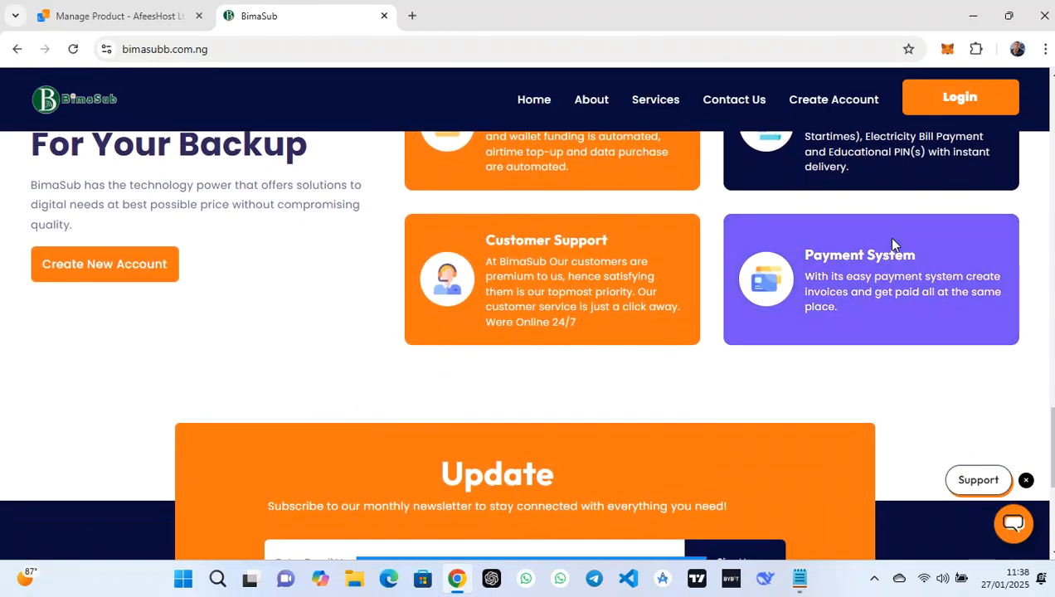
scroll(892, 244, "down", 5)
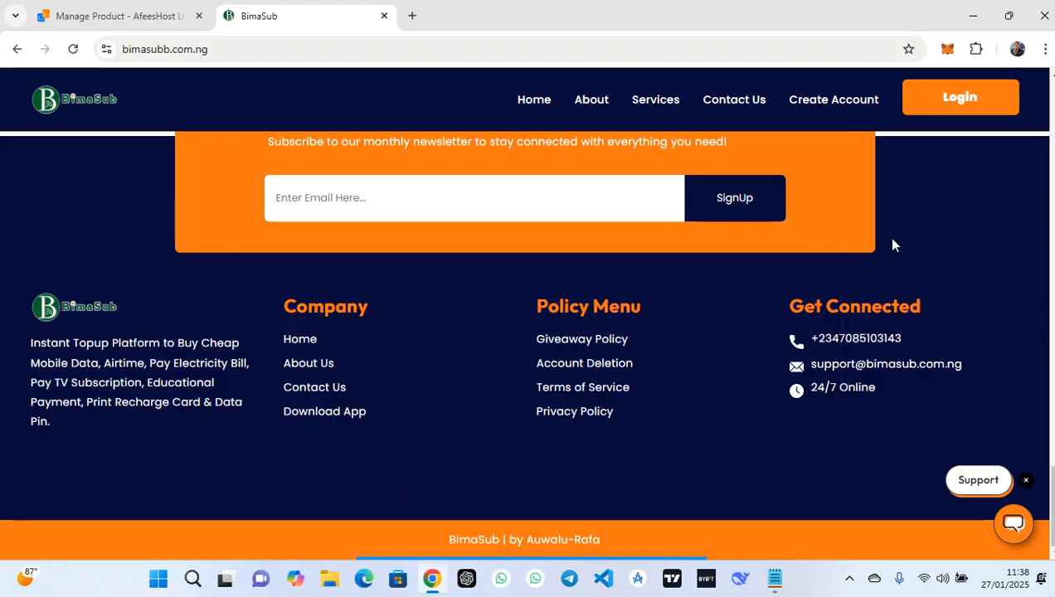
Open BimaSub's sign-in for another account and submit the phone number and password
scroll(893, 244, "up", 1)
scroll(893, 243, "down", 1)
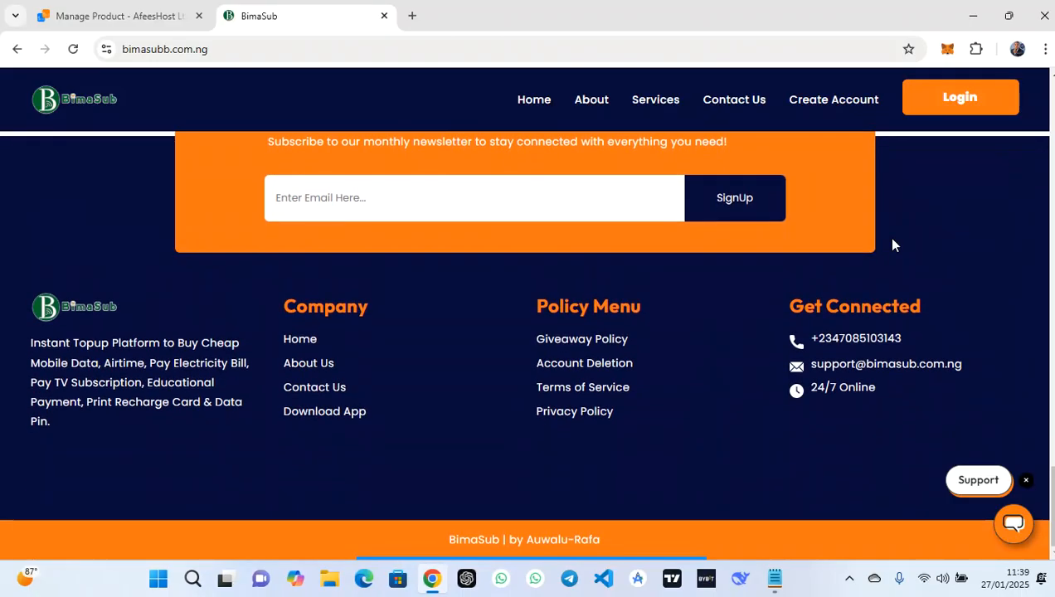
scroll(892, 244, "up", 5)
scroll(895, 244, "up", 10)
scroll(895, 244, "down", 5)
scroll(895, 245, "up", 7)
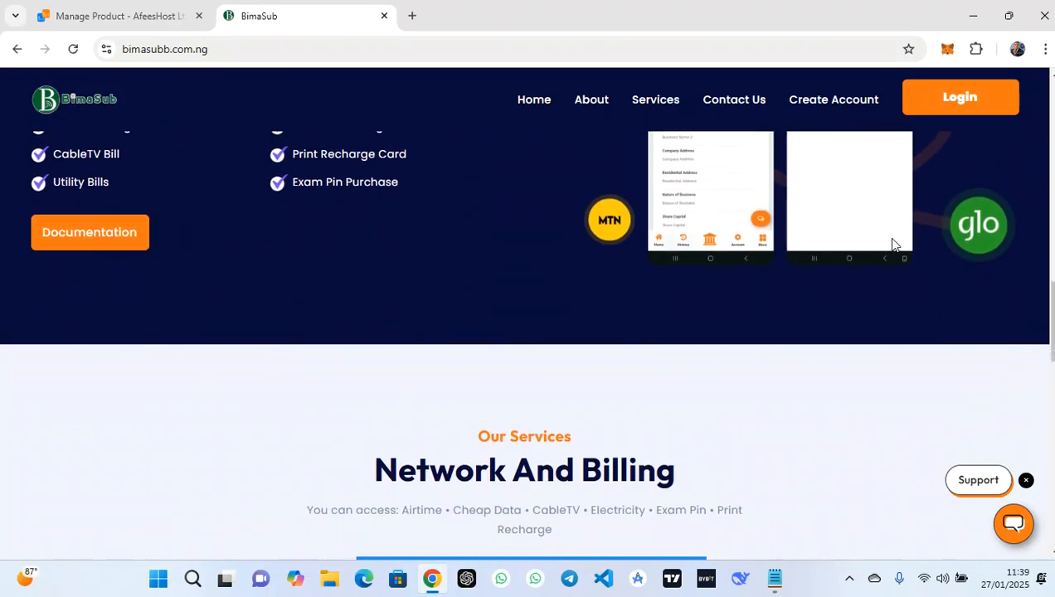
scroll(894, 245, "down", 4)
scroll(894, 245, "up", 1)
scroll(895, 245, "down", 6)
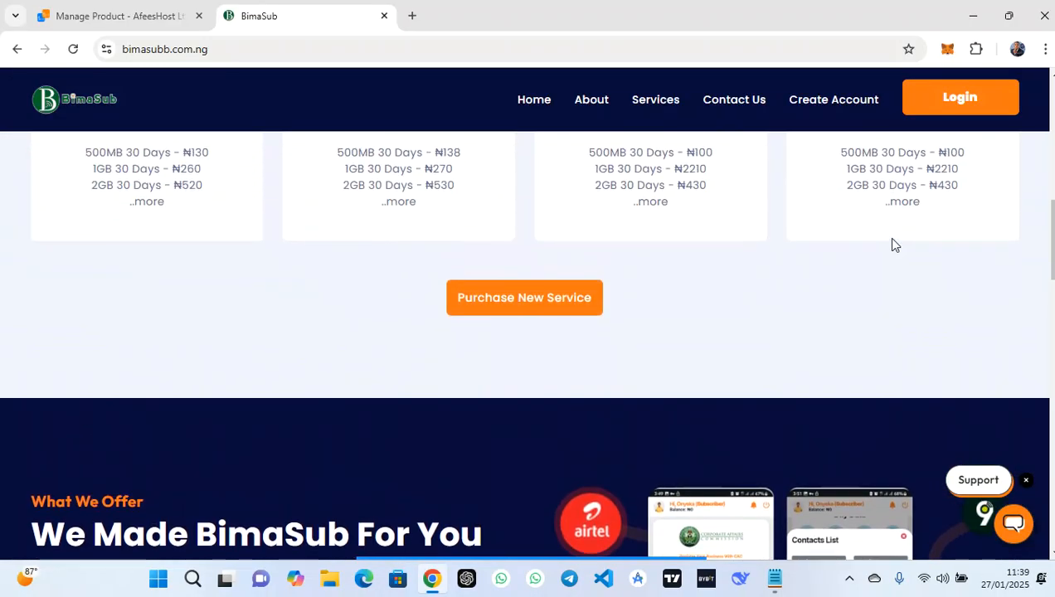
scroll(894, 245, "up", 3)
scroll(894, 245, "up", 10)
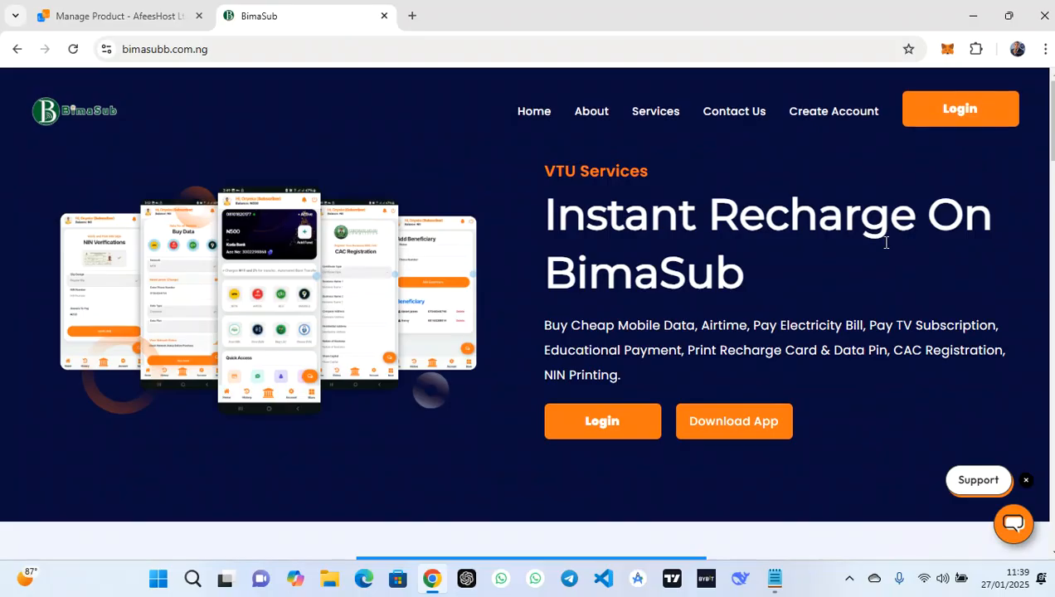
left_click(608, 429)
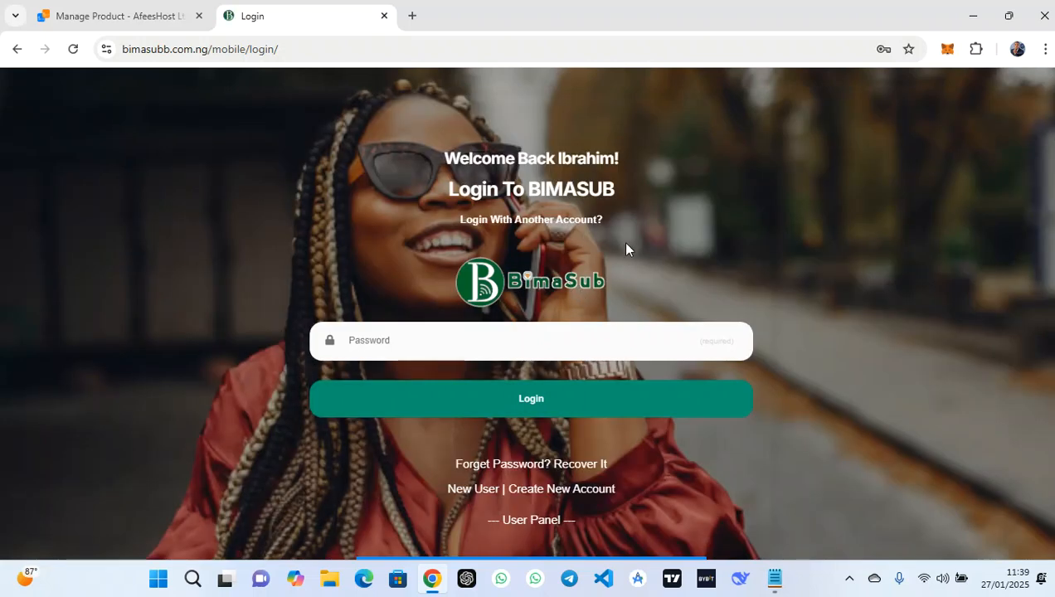
left_click(548, 224)
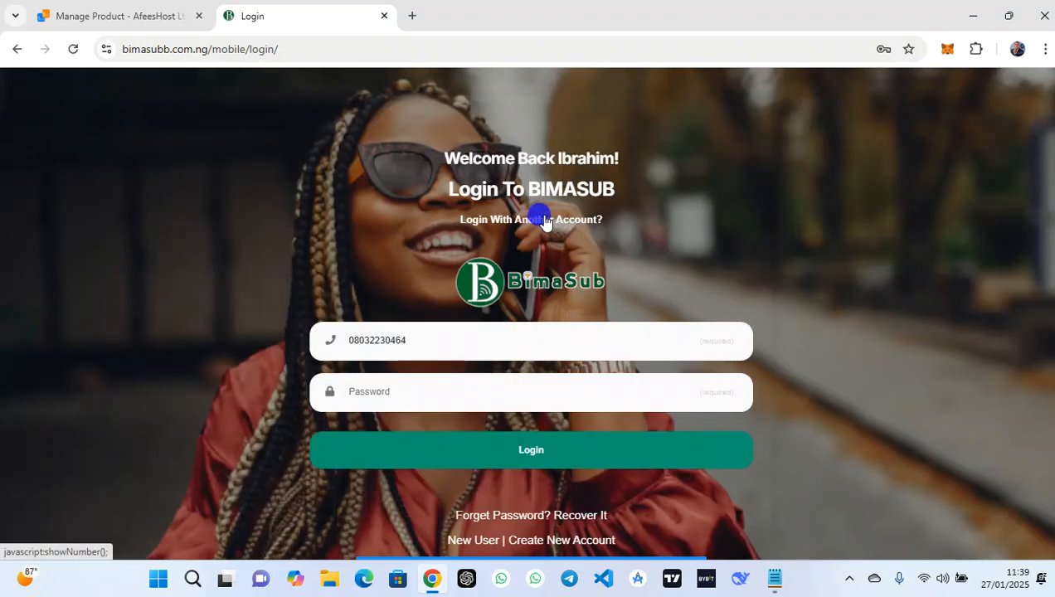
left_click(462, 396)
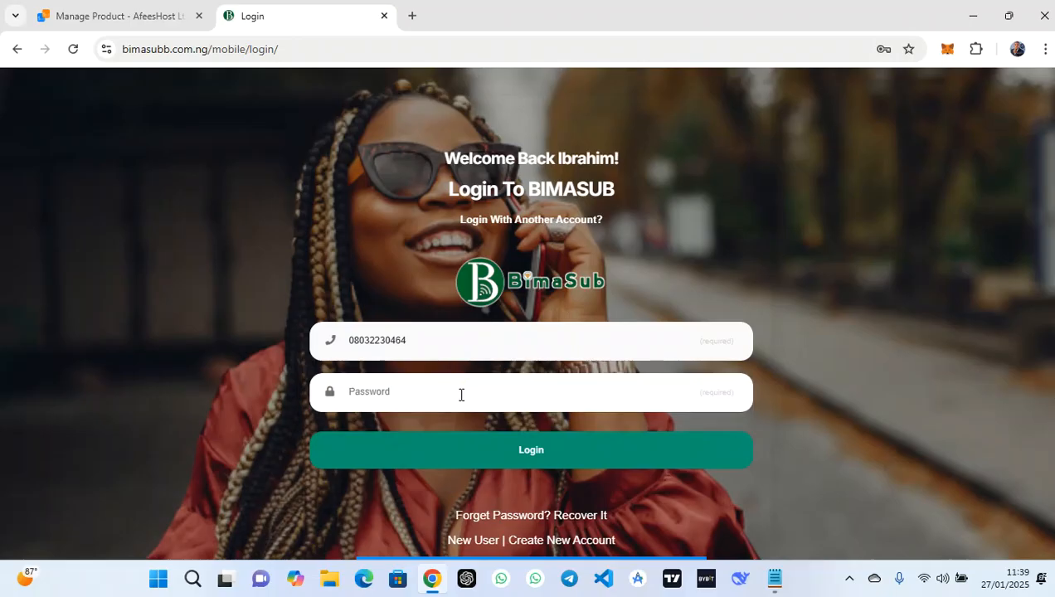
type("•")
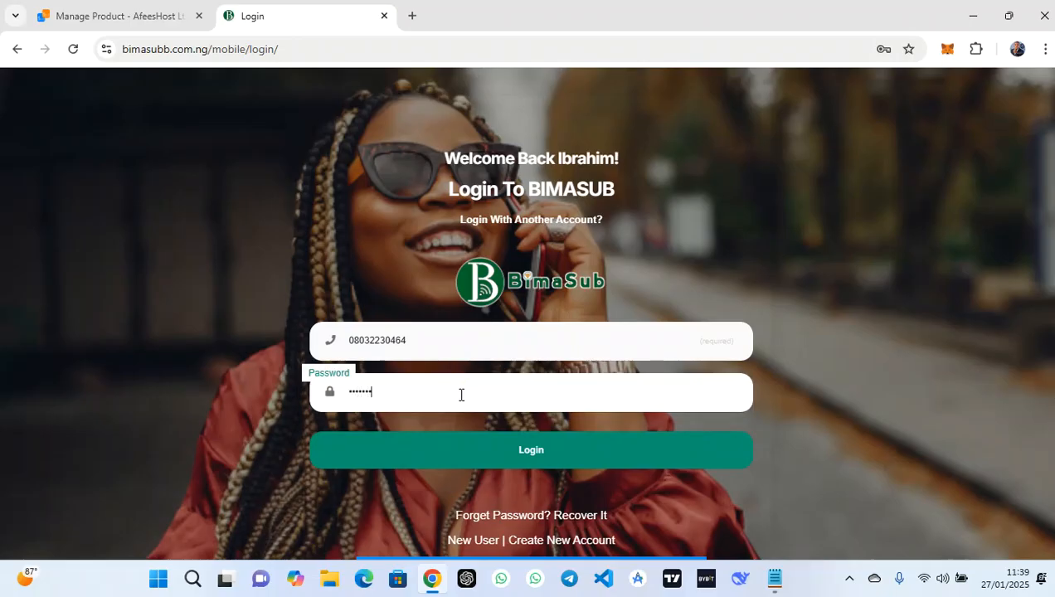
left_click(482, 446)
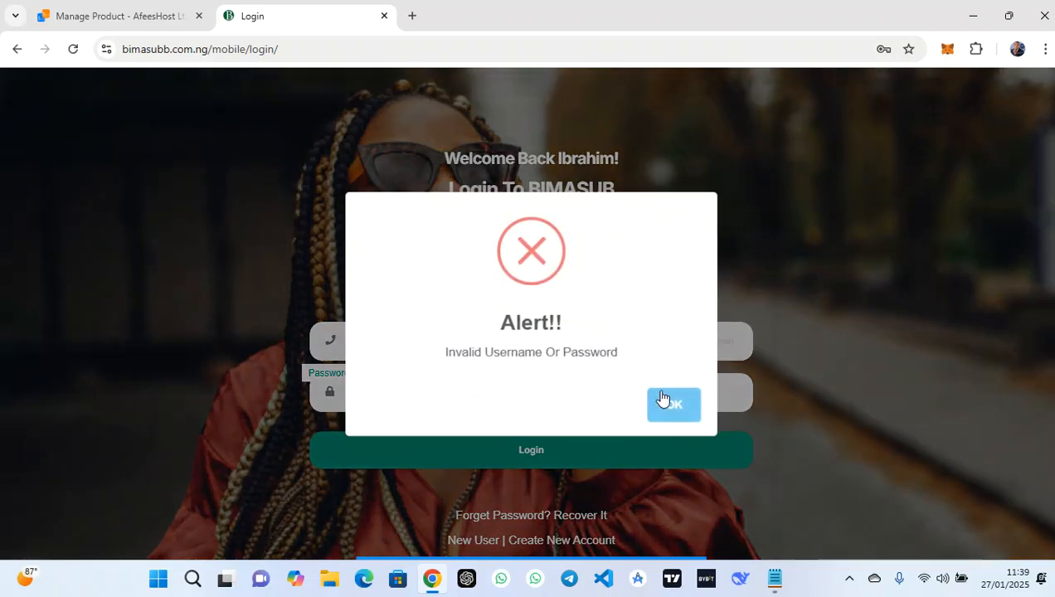
Dismiss the invalid-login alerts, fix the password's mistyped ending, and sign in successfully
left_click(663, 401)
left_click(535, 390)
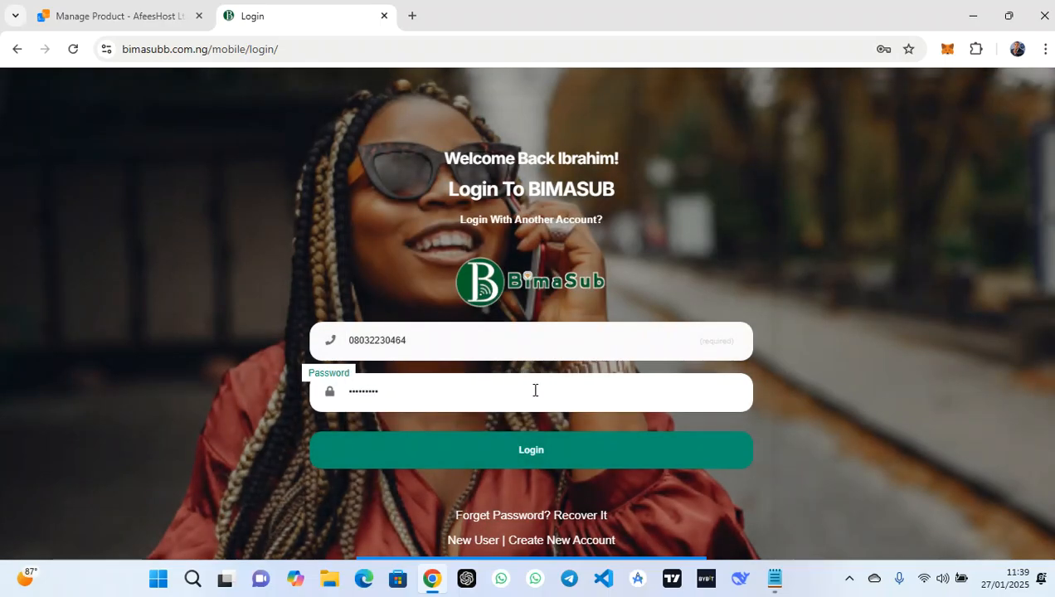
left_click(544, 448)
left_click(674, 405)
left_click(621, 398)
key("BackSpace")
key("BackSpace")
key("BackSpace")
key("BackSpace")
type("••••")
left_click(614, 458)
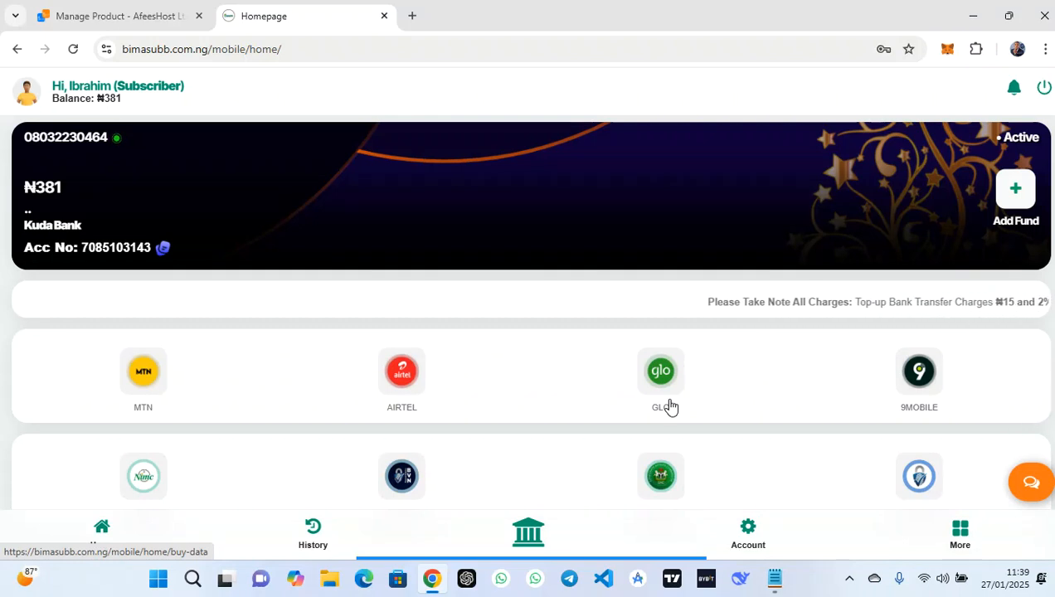
Log in and browse down the BimaSub subscriber dashboard
scroll(675, 378, "down", 1)
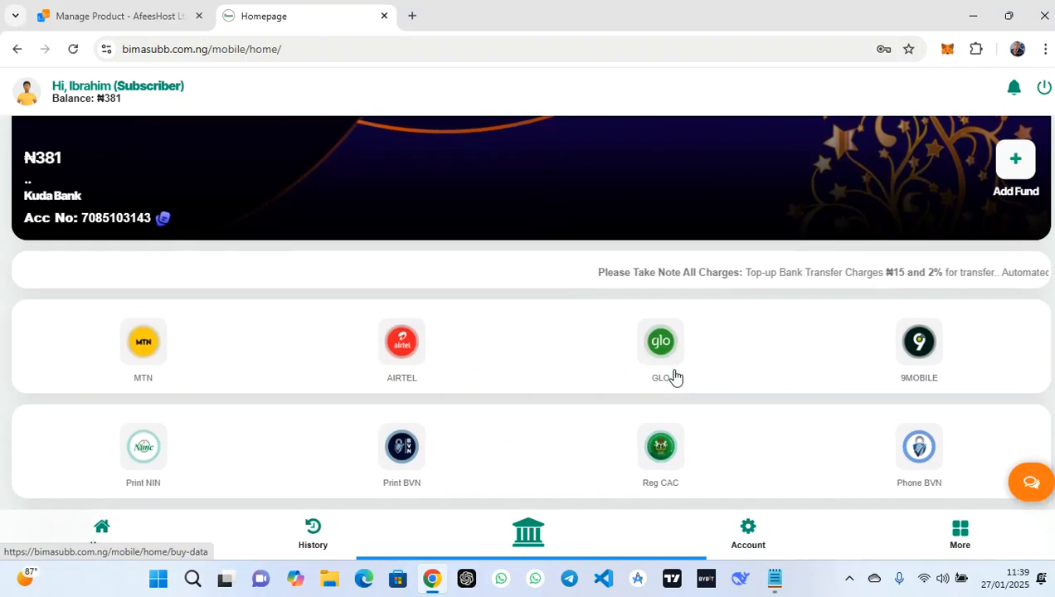
scroll(675, 378, "down", 3)
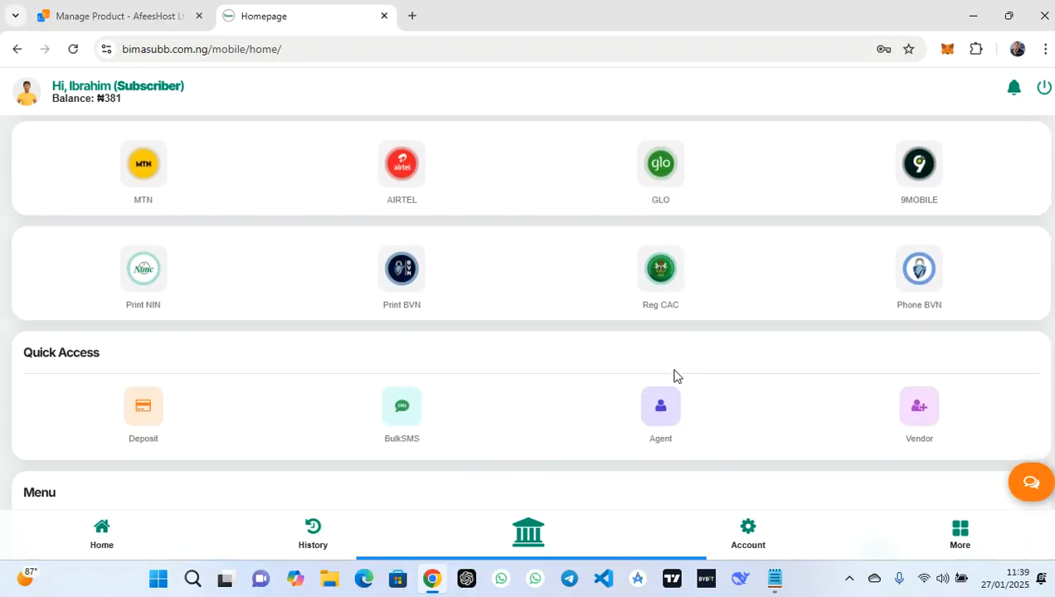
scroll(675, 378, "down", 1)
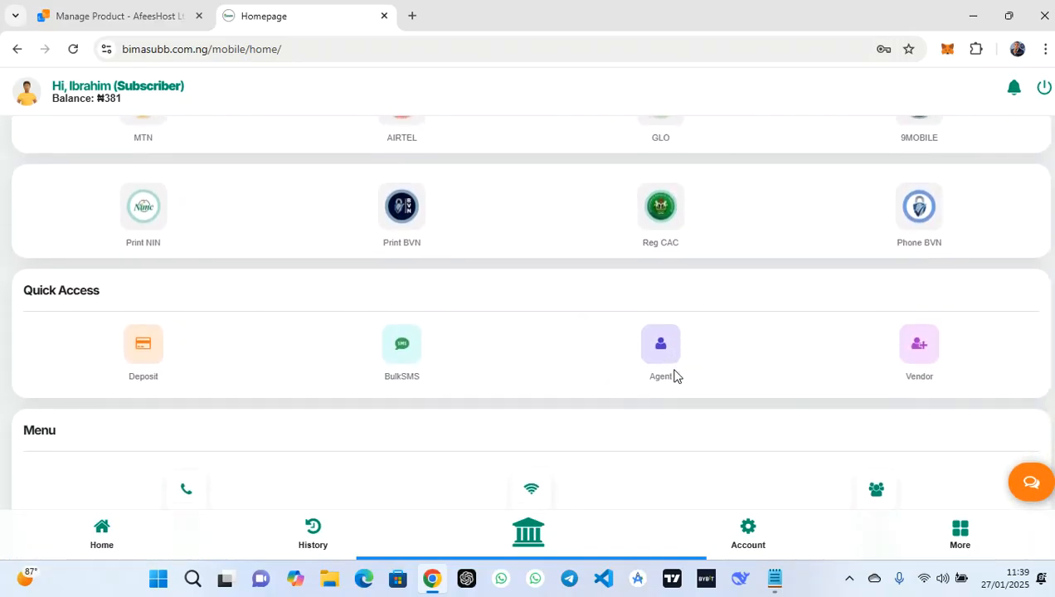
scroll(675, 378, "down", 1)
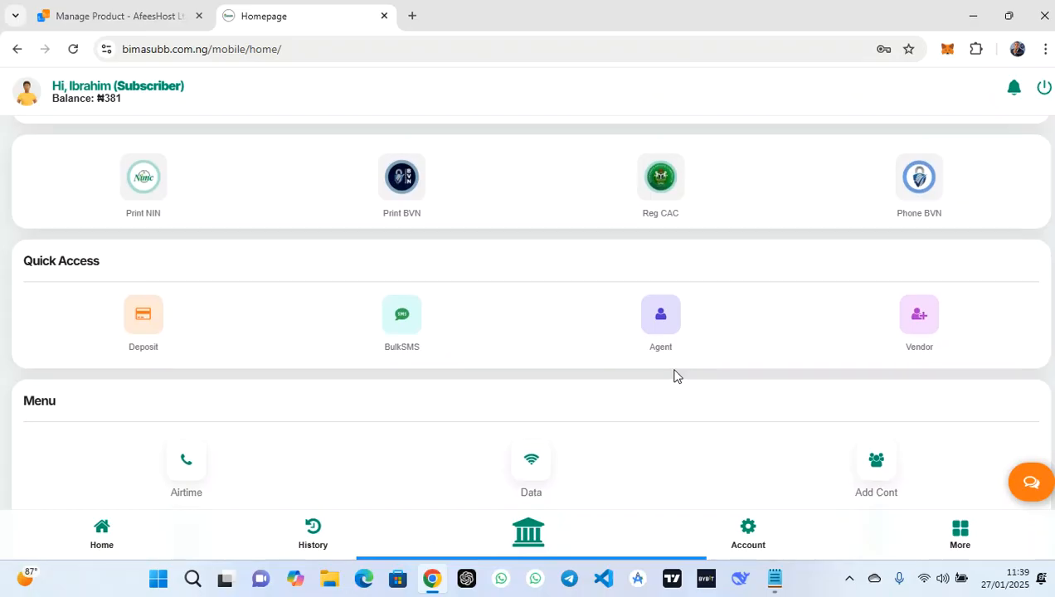
mouse_move(530, 561)
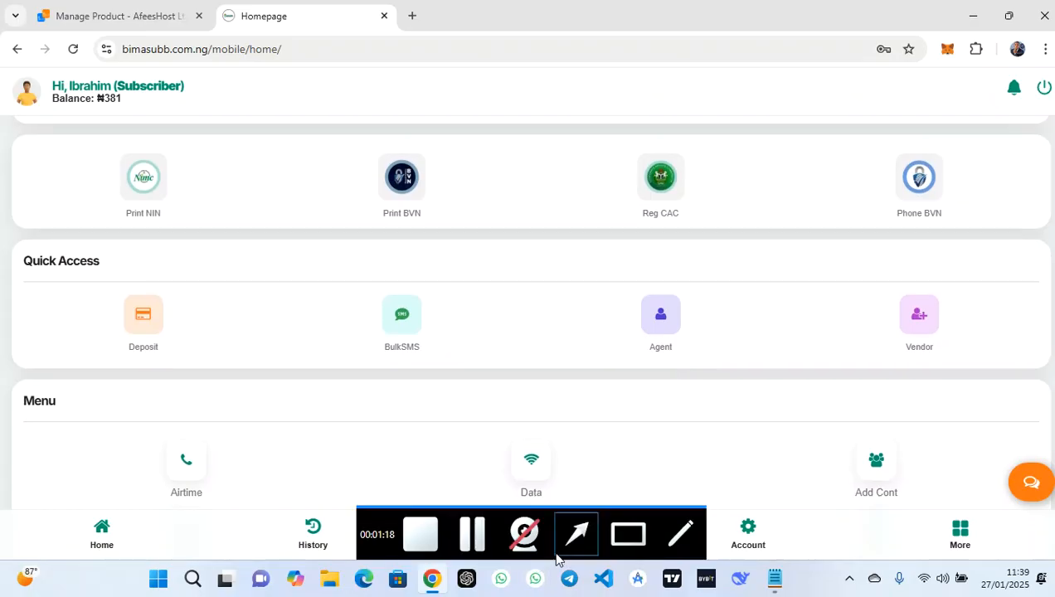
left_click(628, 535)
mouse_move(66, 143)
left_mouse_down()
mouse_move(1051, 266)
mouse_move(1014, 235)
left_mouse_up()
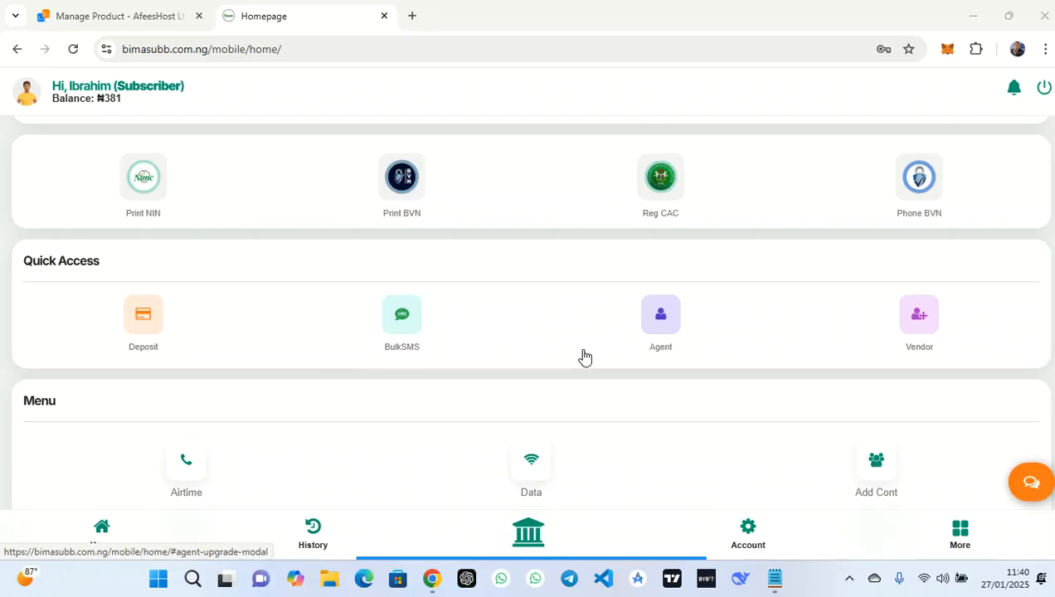
Open More Services, listing Airtime, Data, Cable Tv and Electricity
scroll(511, 335, "down", 4)
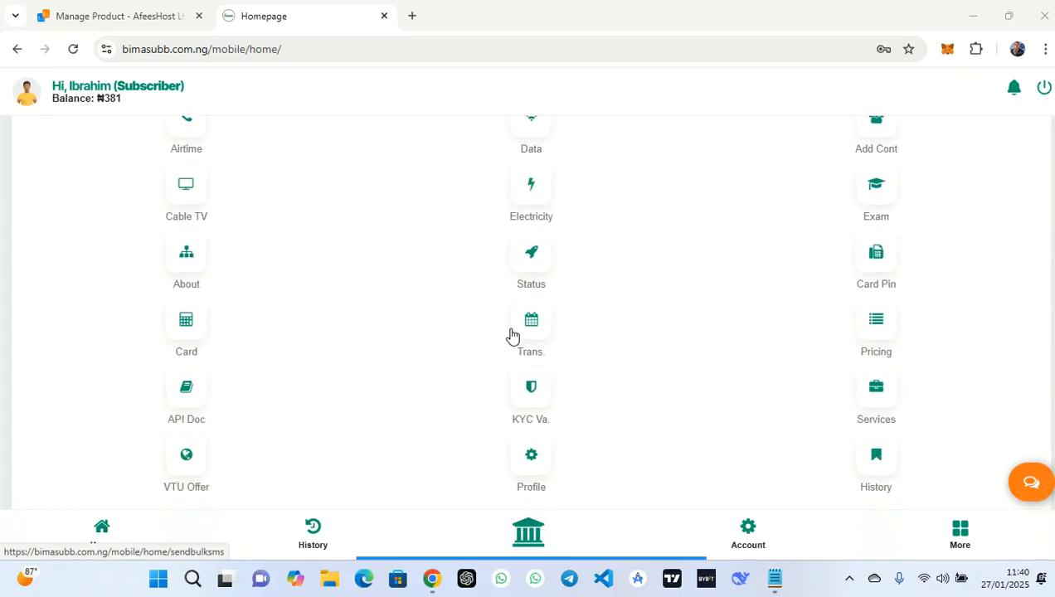
scroll(511, 336, "up", 1)
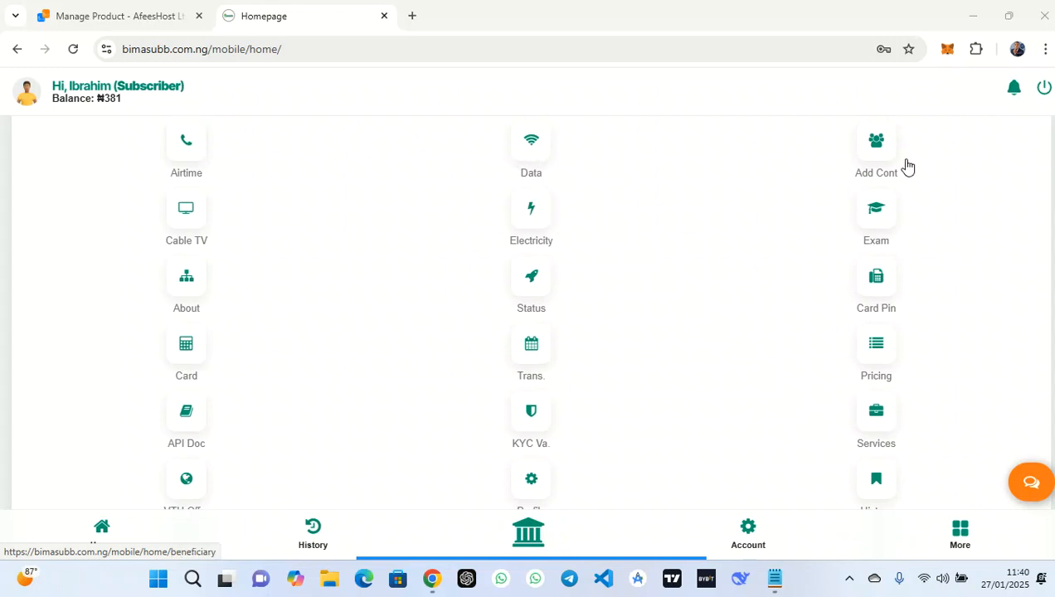
scroll(351, 295, "down", 1)
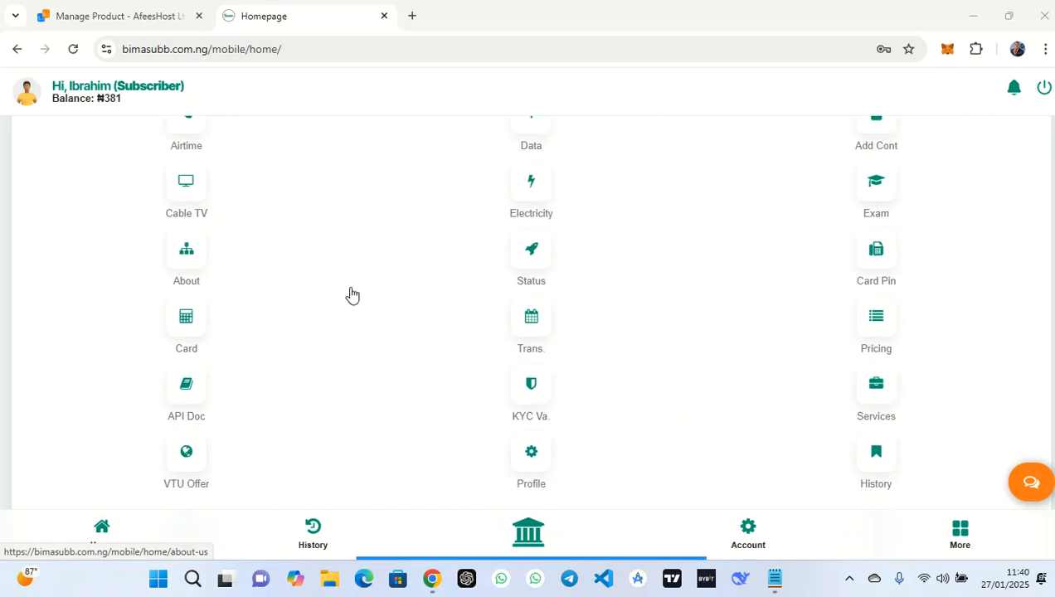
scroll(351, 294, "down", 1)
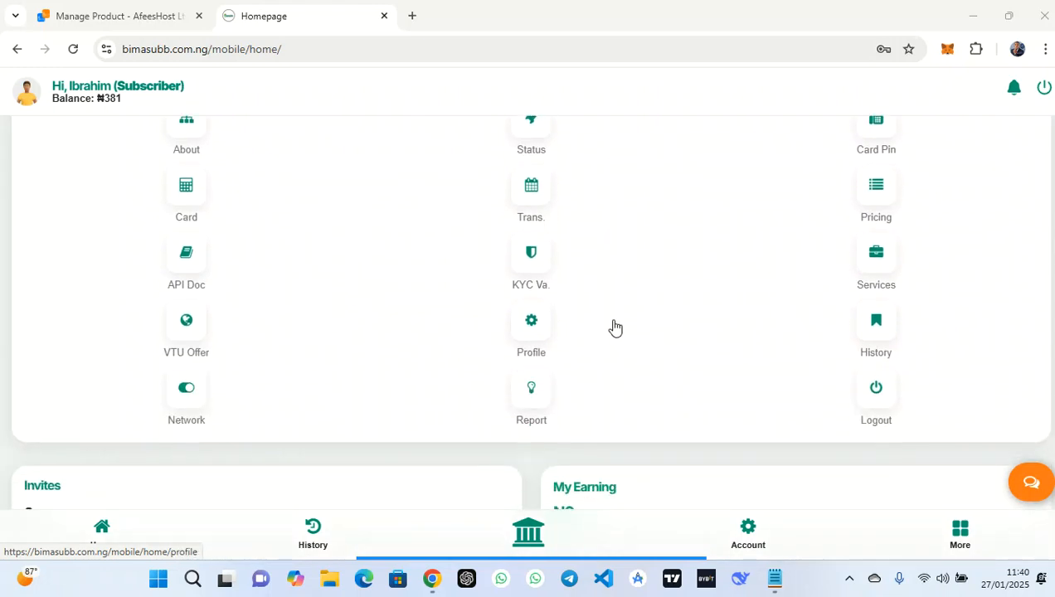
scroll(614, 327, "down", 2)
scroll(614, 328, "down", 1)
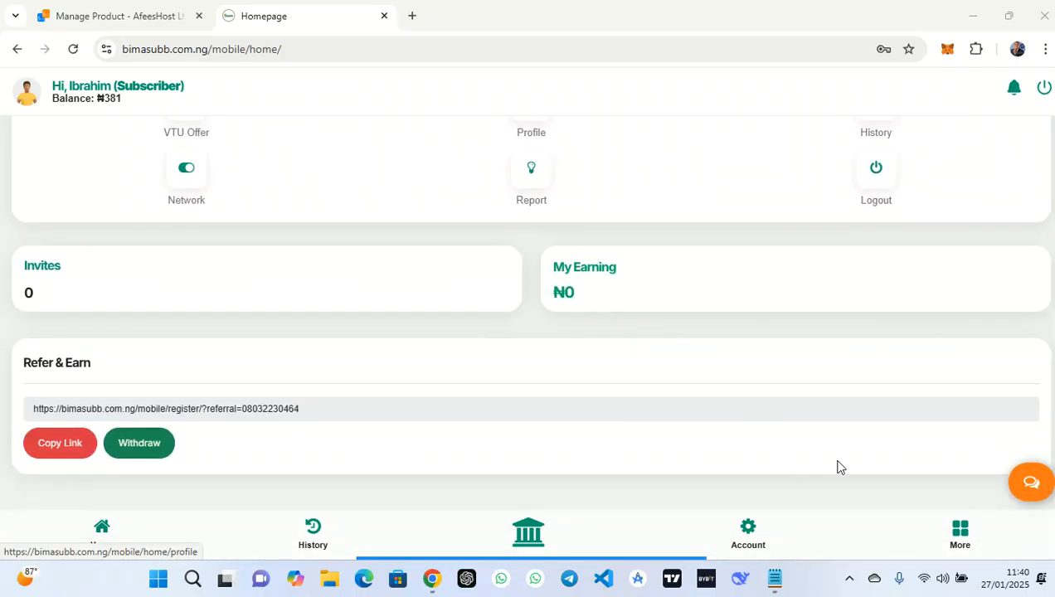
left_click(961, 531)
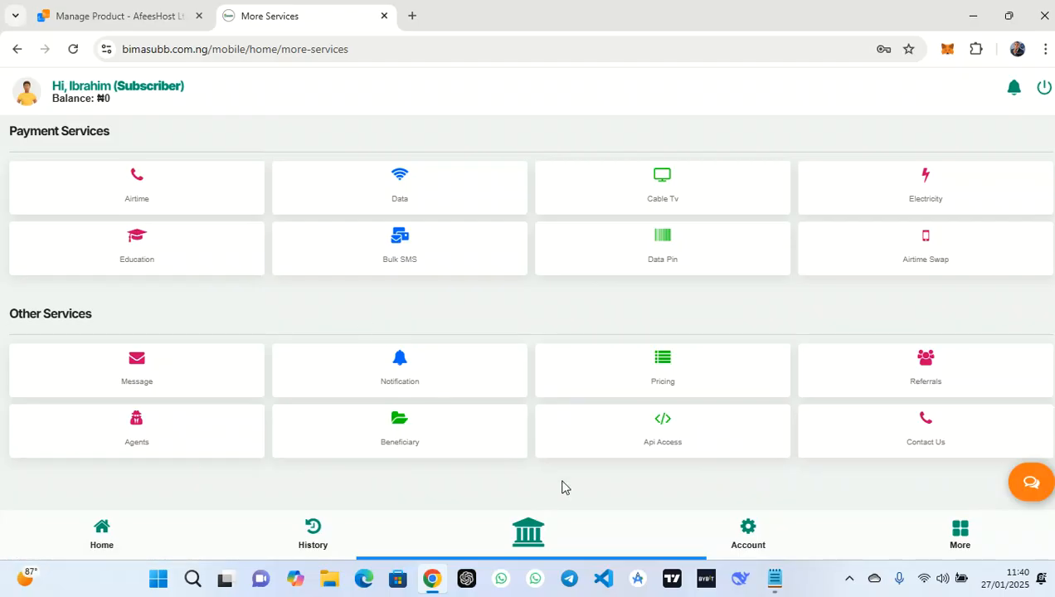
Launch cPanel for mustydata.com.ng via One Click Login on the Manage Product page
left_click(98, 7)
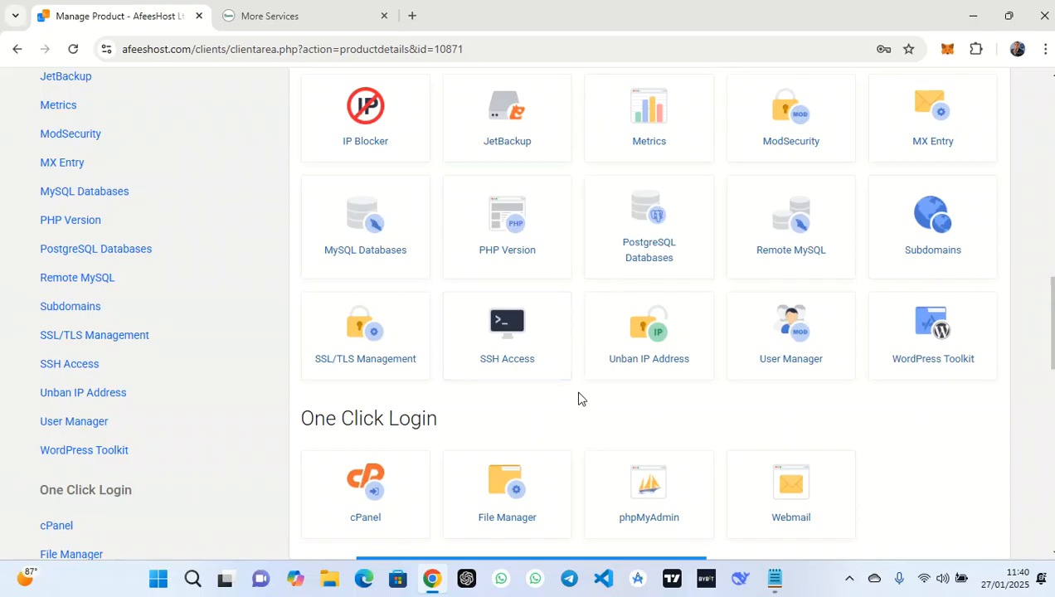
scroll(578, 400, "up", 10)
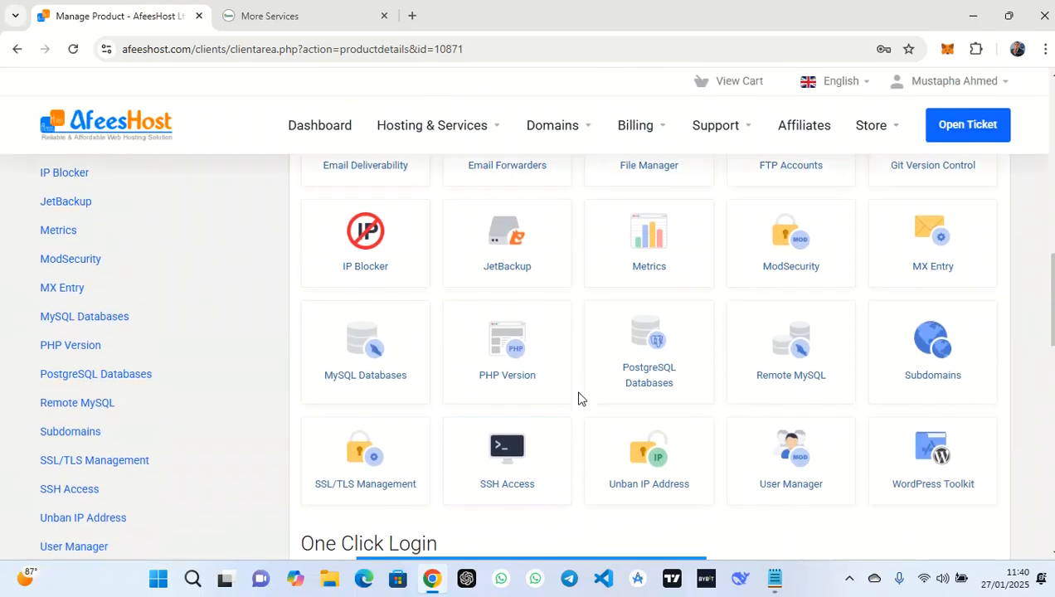
scroll(578, 399, "down", 10)
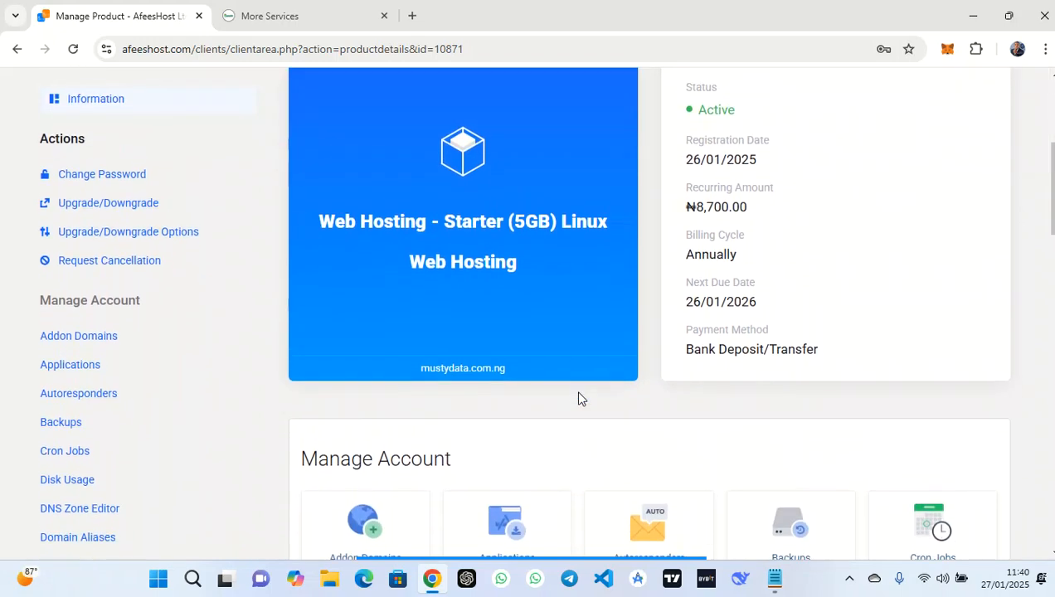
scroll(579, 399, "down", 3)
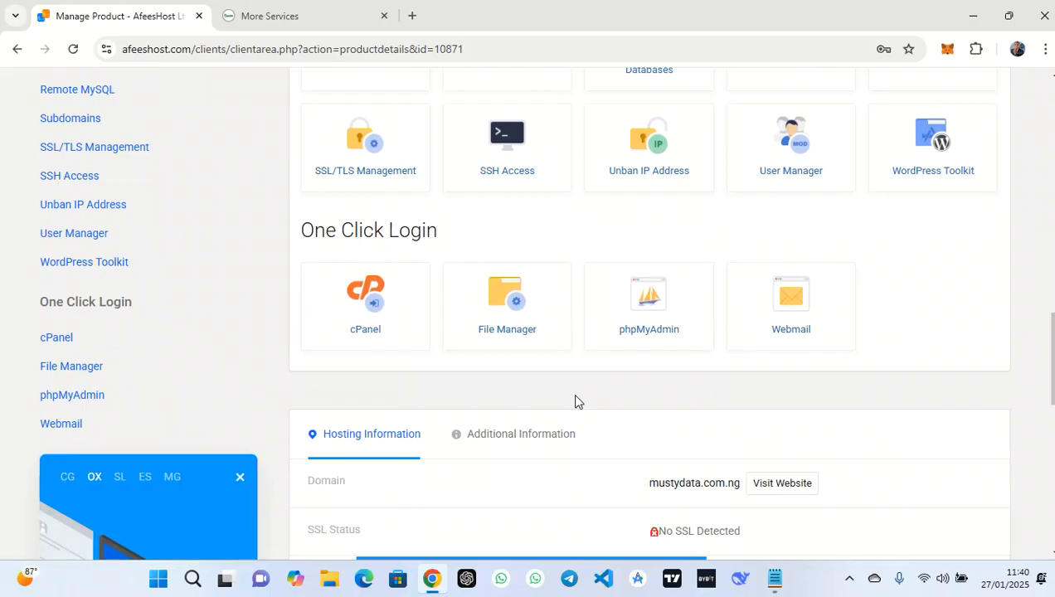
left_click(378, 292)
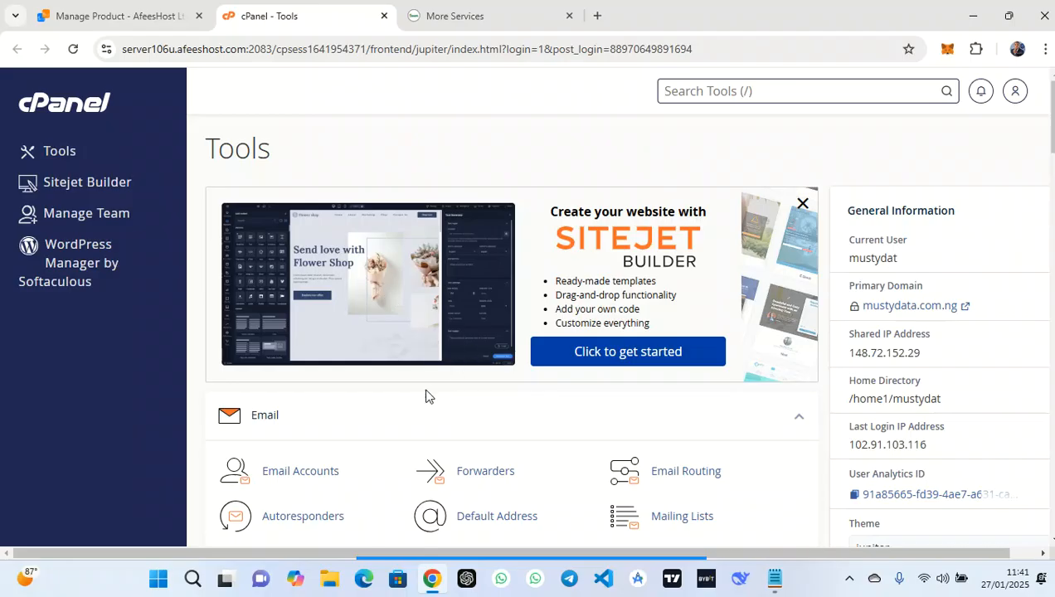
Open File Manager from the cPanel Files tools, showing public_html, mail and ssl
scroll(426, 396, "down", 3)
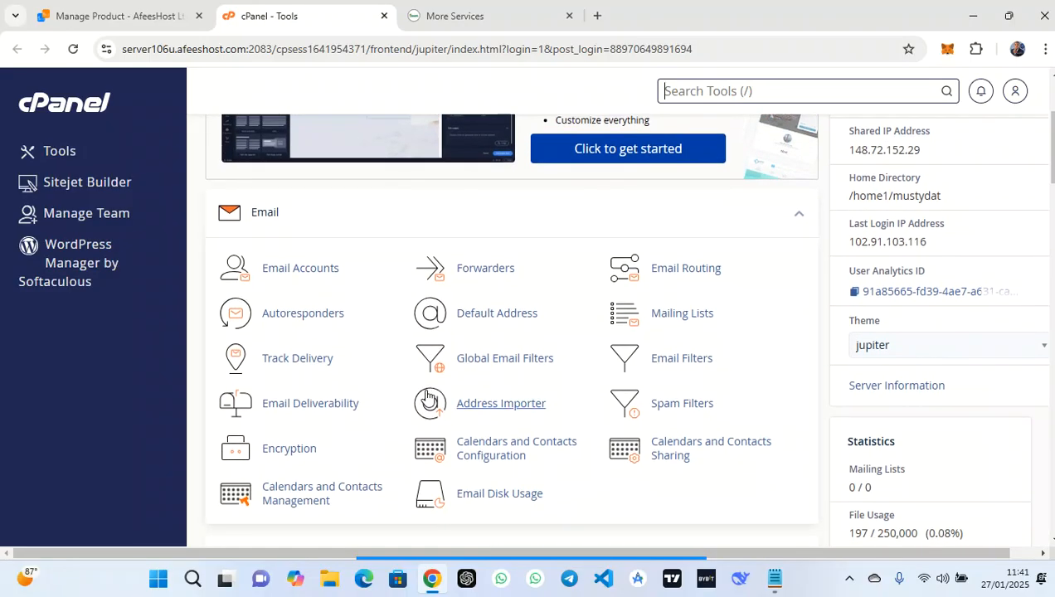
scroll(391, 297, "down", 5)
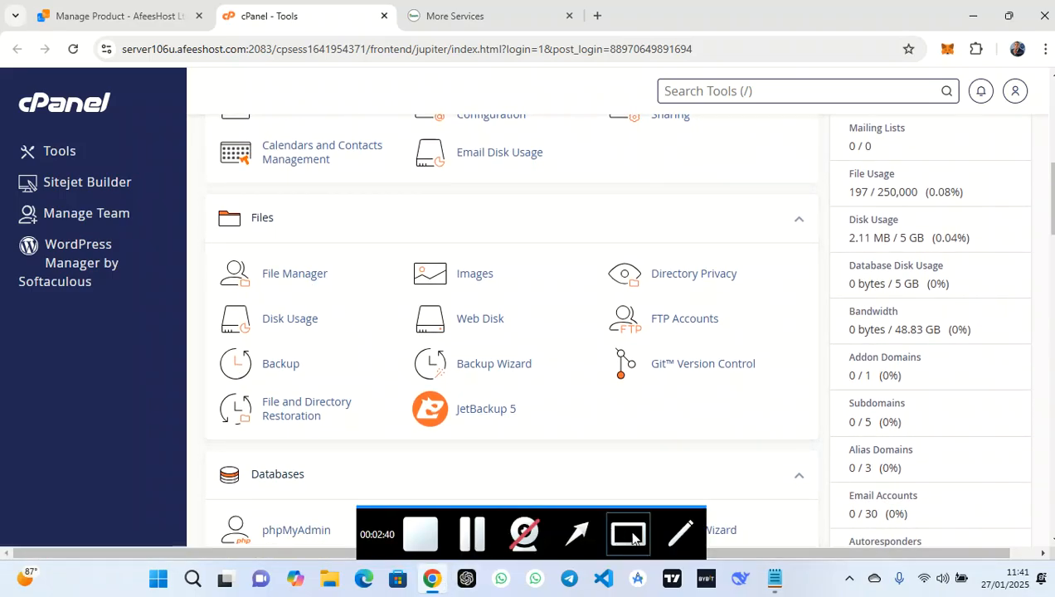
left_click(629, 534)
left_click_drag(194, 215, 395, 301)
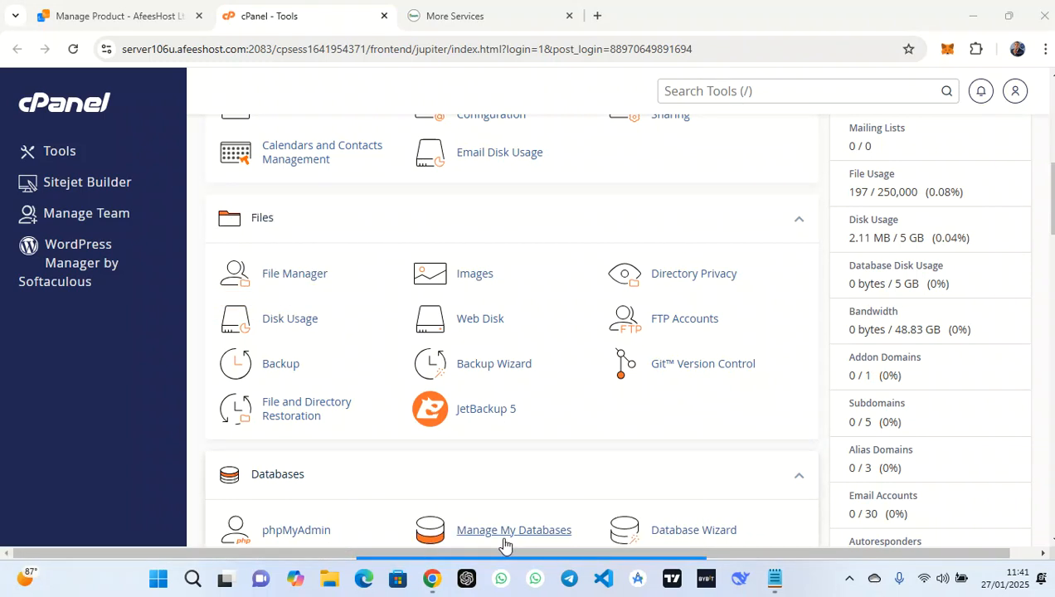
left_click_drag(509, 278, 570, 199)
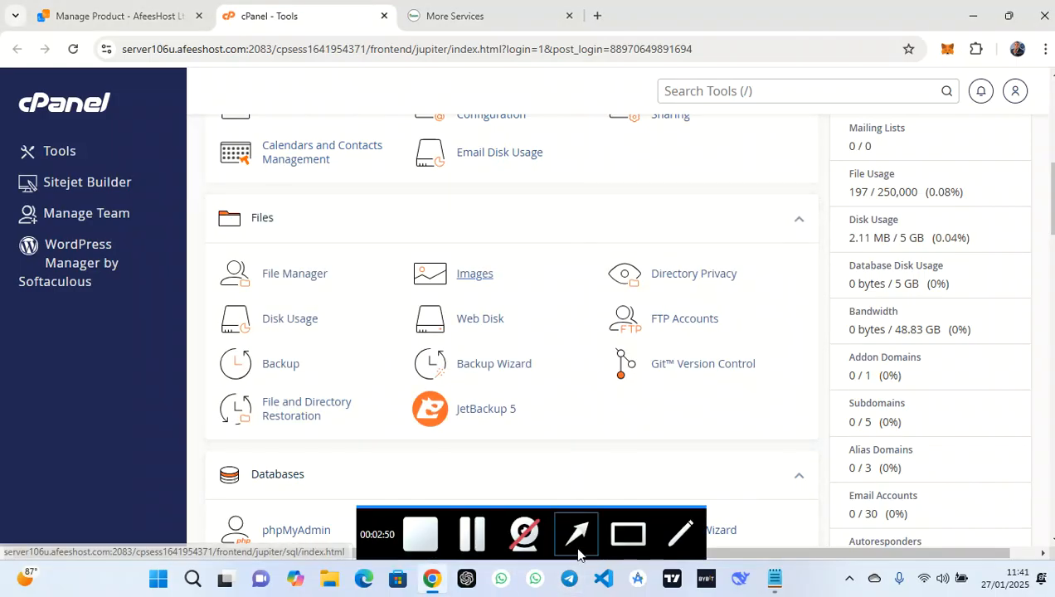
left_click(578, 534)
mouse_move(543, 332)
left_mouse_down()
mouse_move(703, 78)
mouse_move(718, 97)
left_mouse_up()
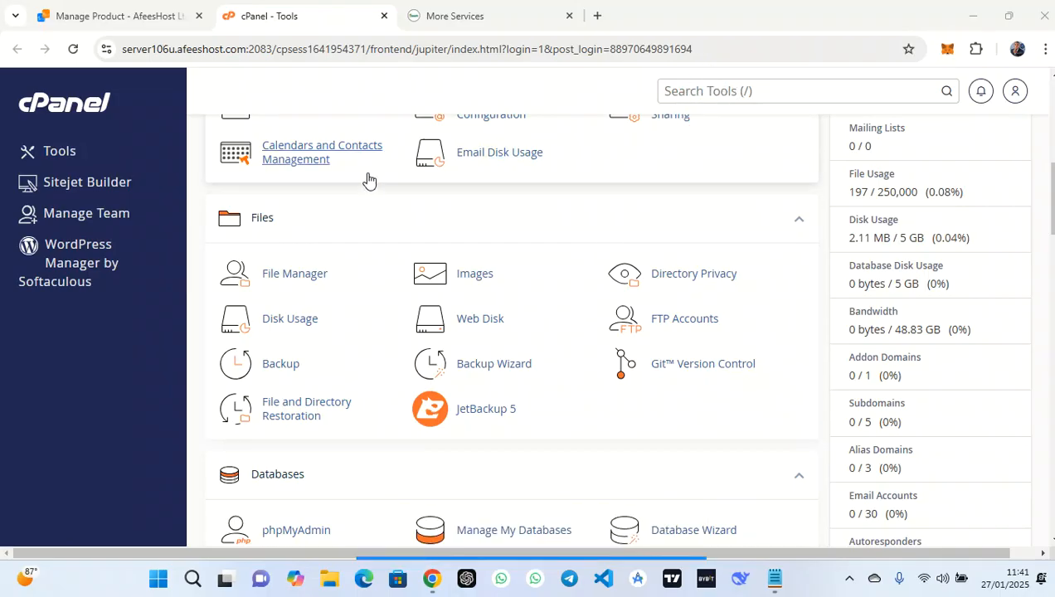
left_click(289, 277)
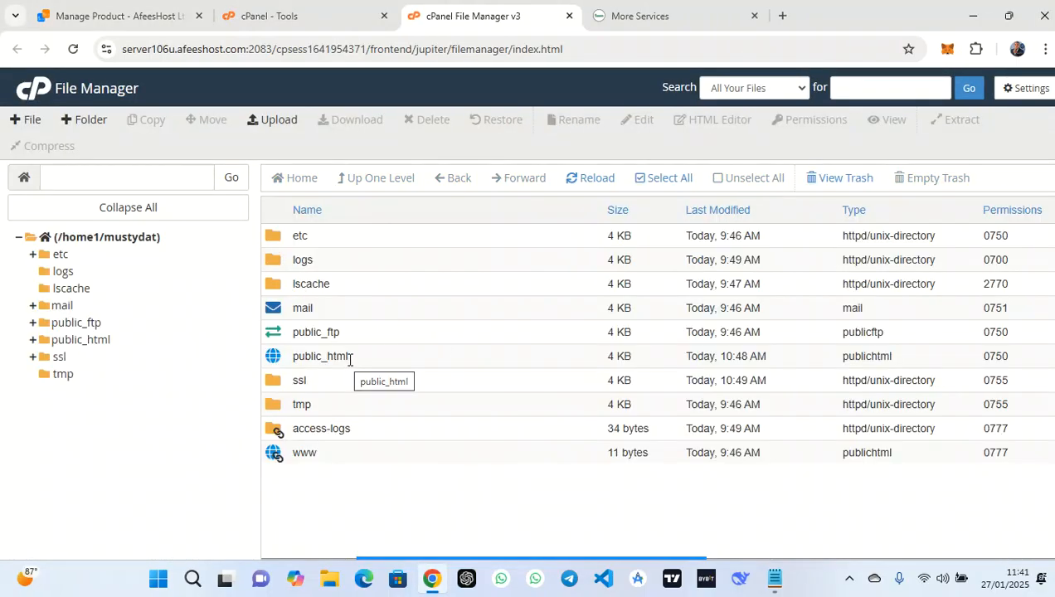
Open public_html and delete all its files and folders to trash
left_click(360, 362)
double_click(364, 362)
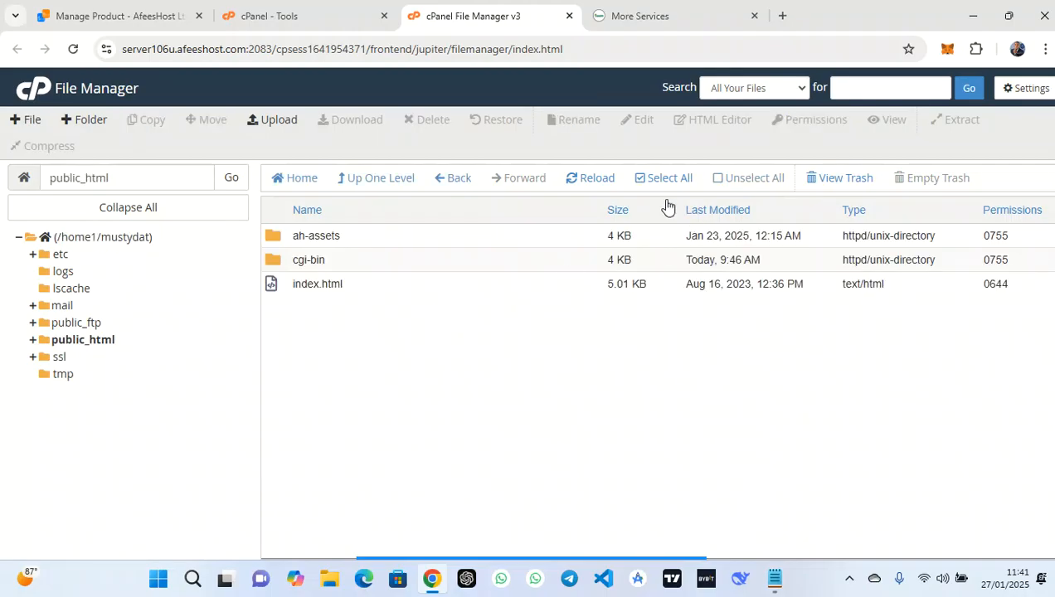
left_click(645, 179)
left_click(415, 123)
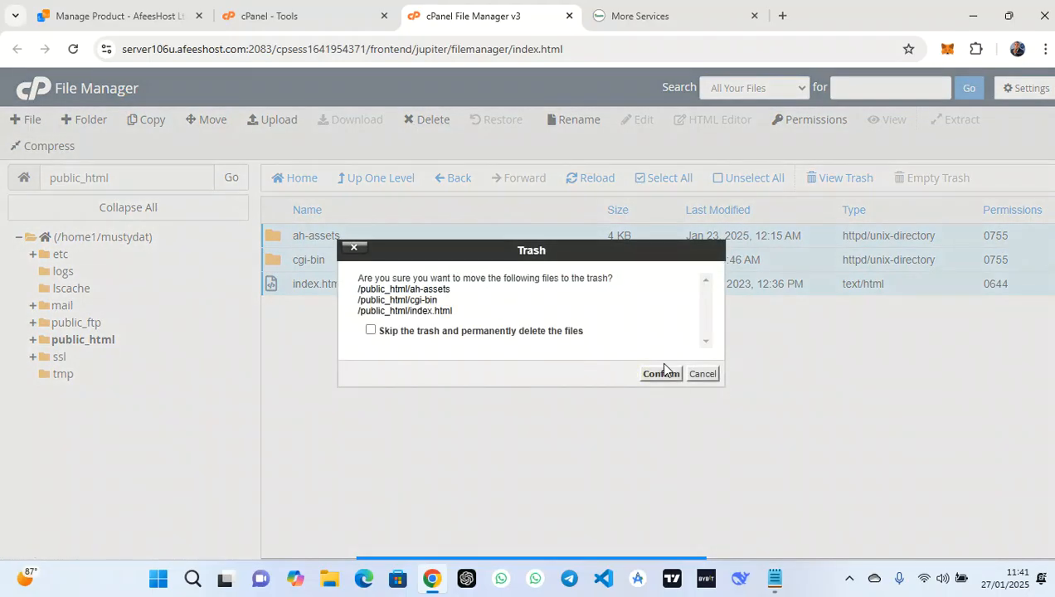
left_click(661, 373)
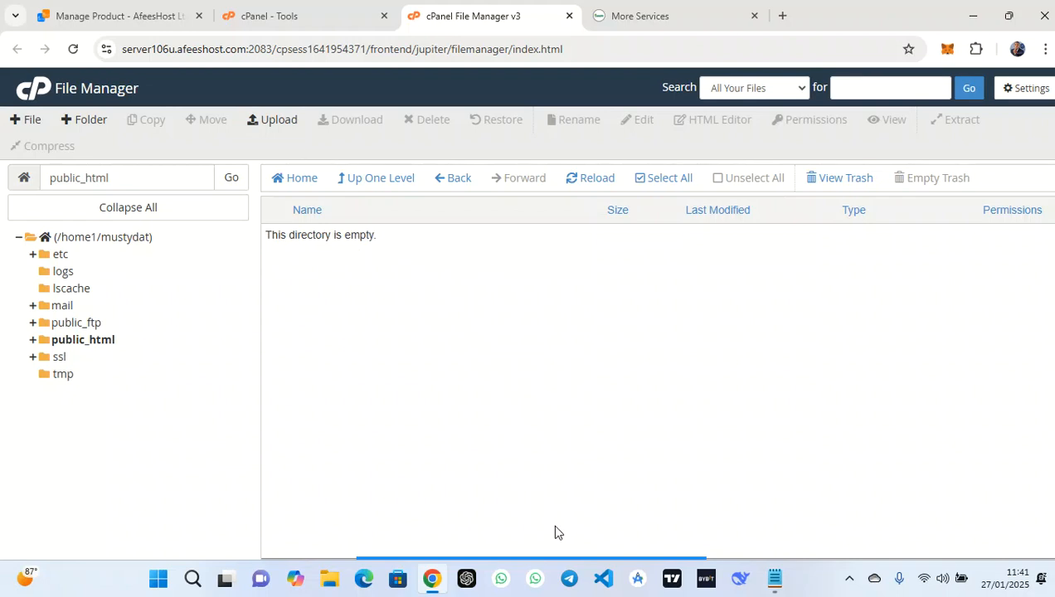
Go to the public_html upload page and bring up the file picker
left_click(589, 551)
left_click(424, 353)
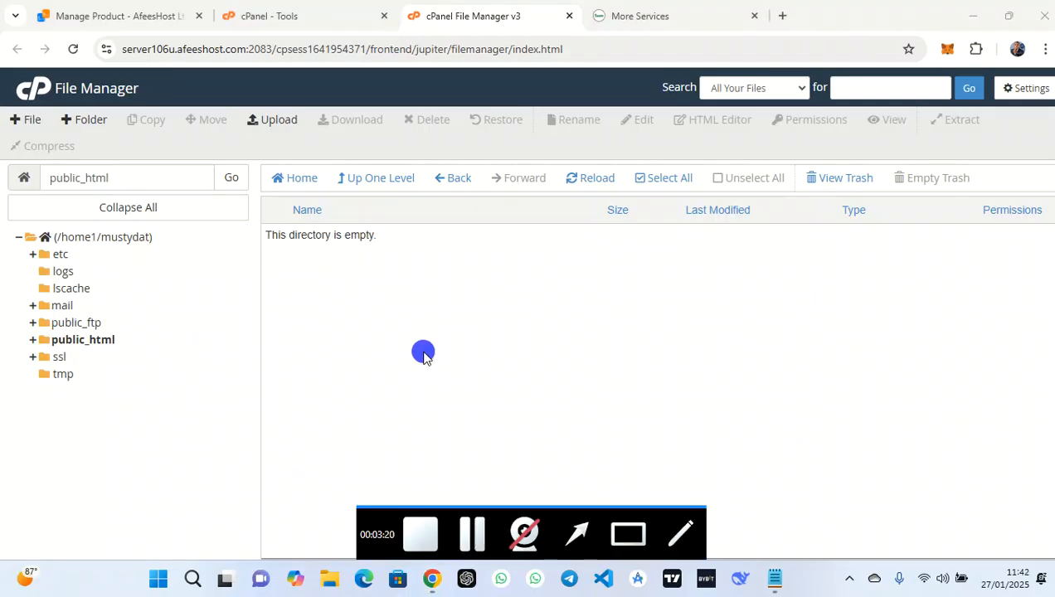
left_click_drag(423, 354, 283, 132)
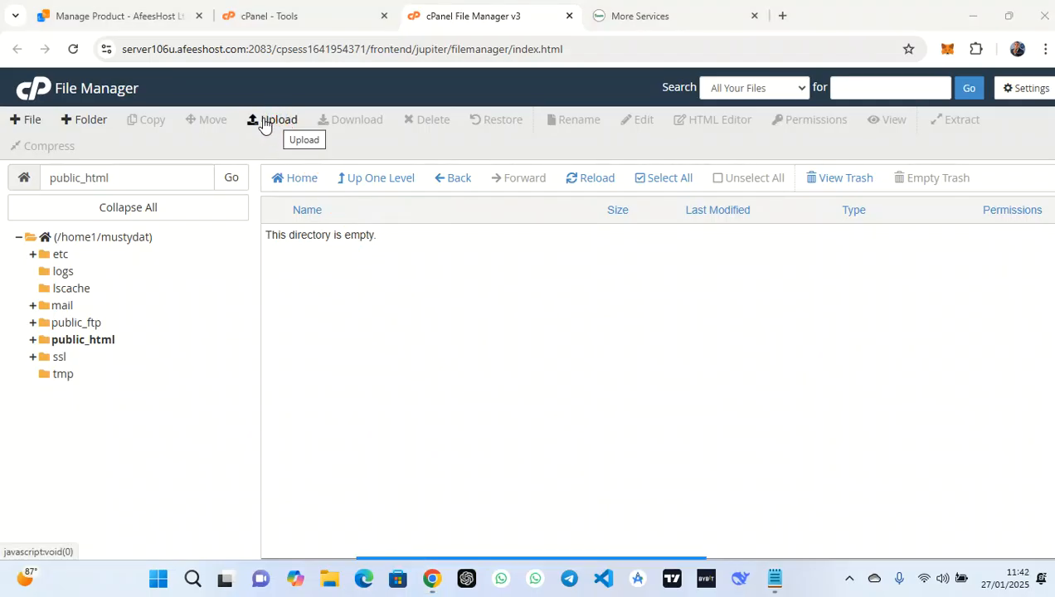
left_click(264, 123)
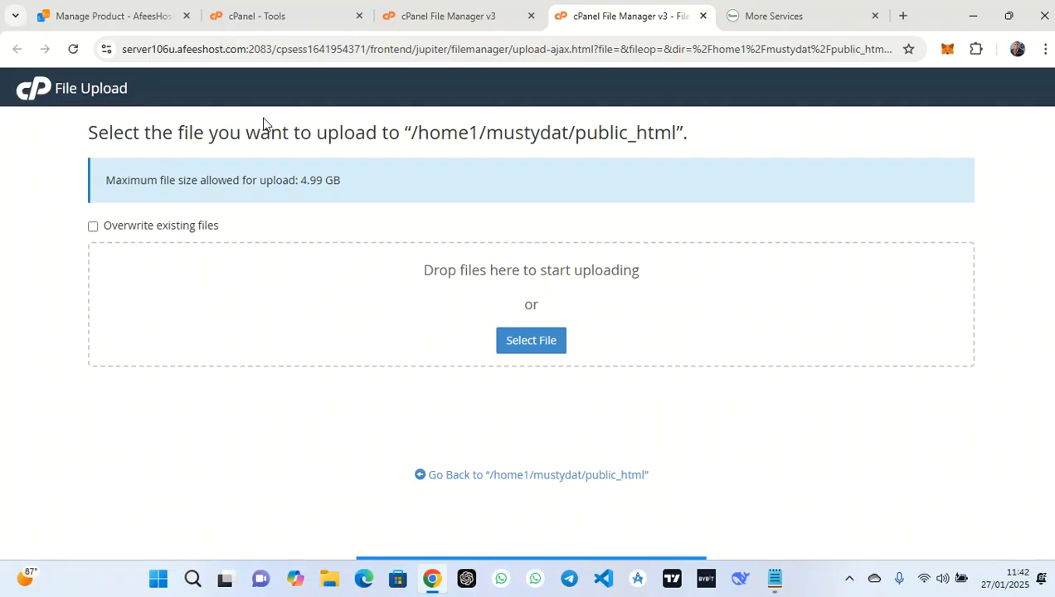
left_click(532, 346)
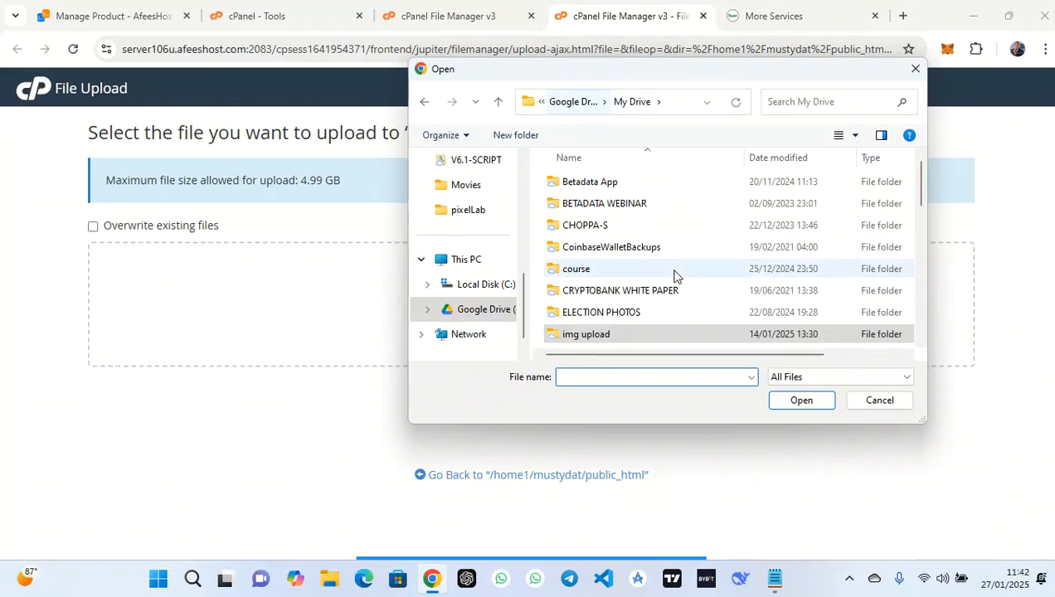
Pick V6.1-SCRIPT.zip from My Drive's V6.1-SCRIPT folder and start uploading it
scroll(648, 314, "down", 2)
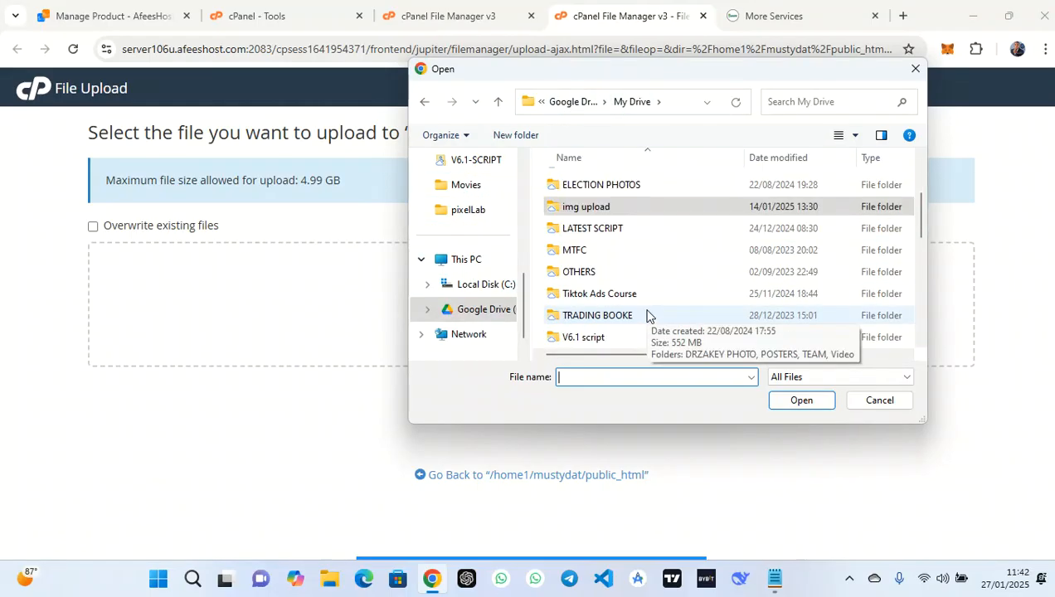
scroll(648, 315, "down", 1)
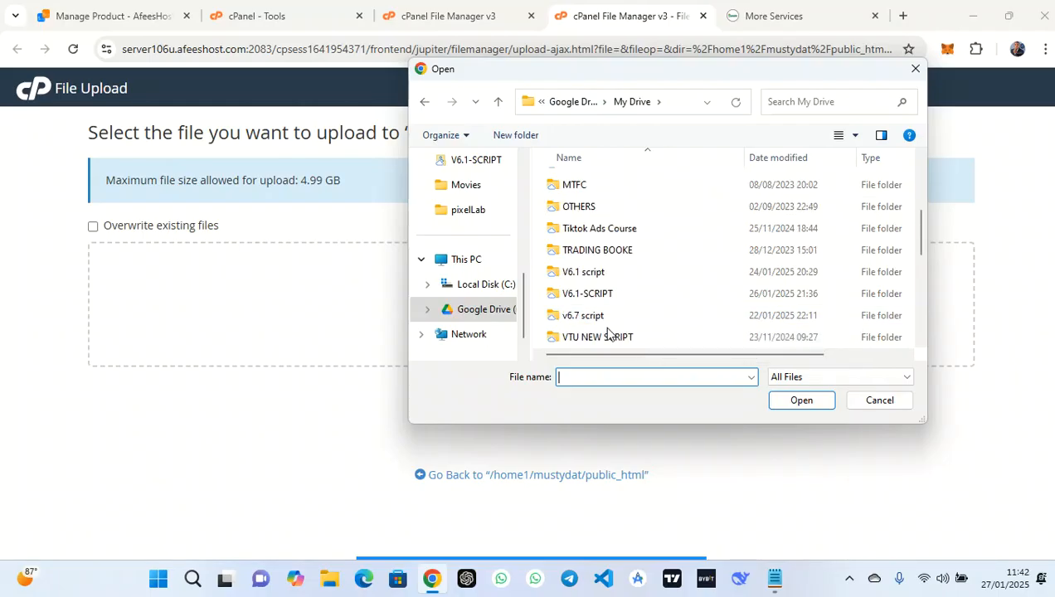
double_click(585, 293)
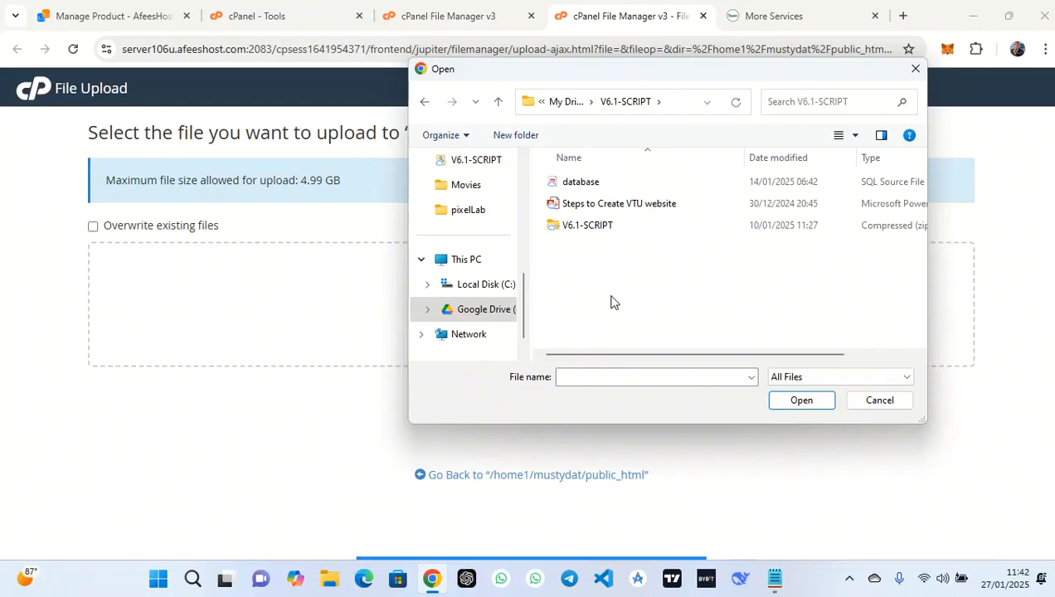
left_click(633, 225)
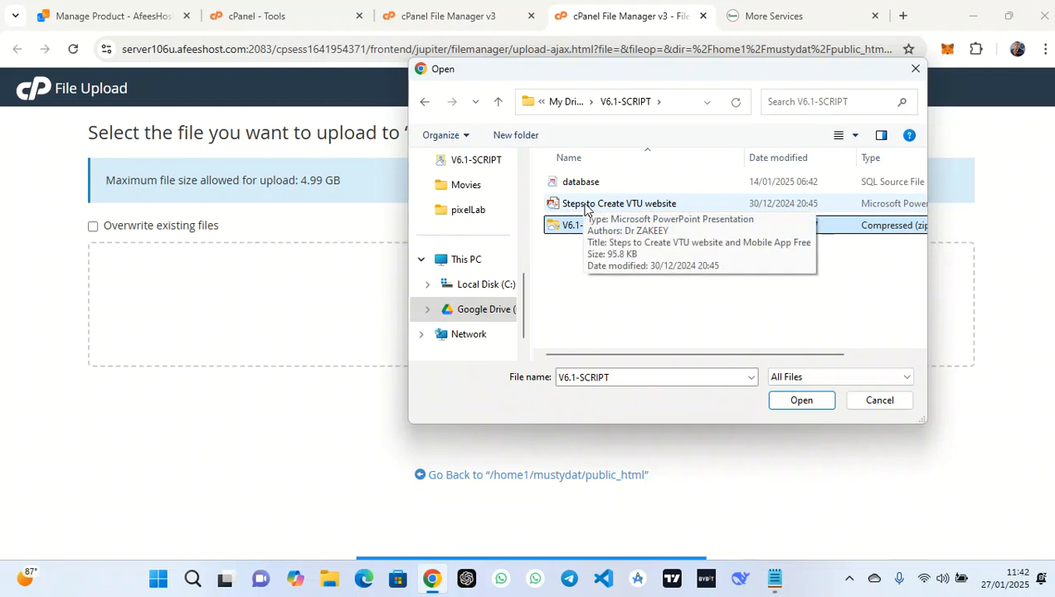
left_click(845, 136)
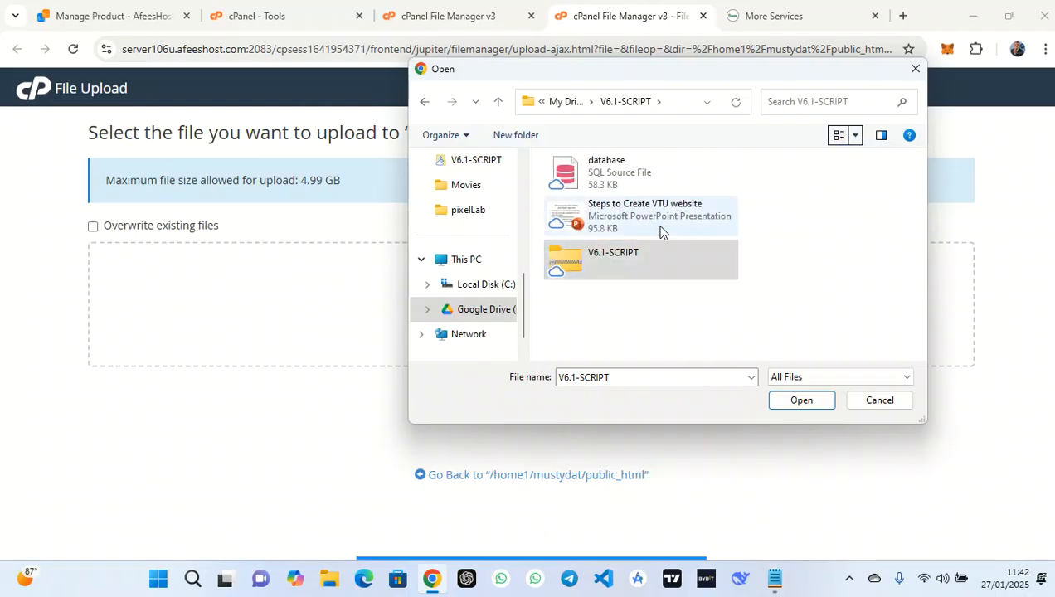
left_click(611, 260)
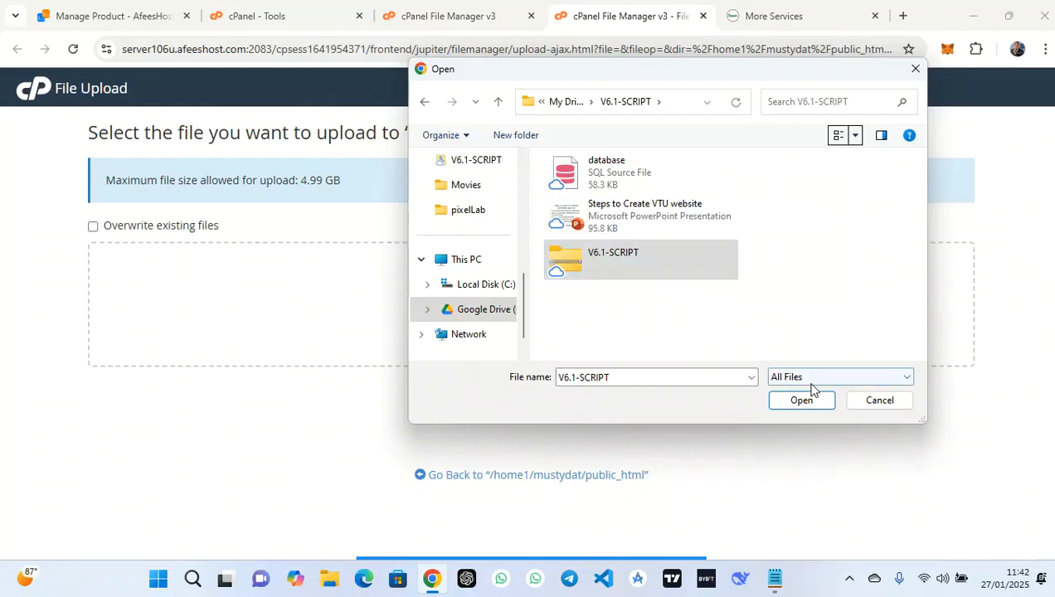
left_click(800, 400)
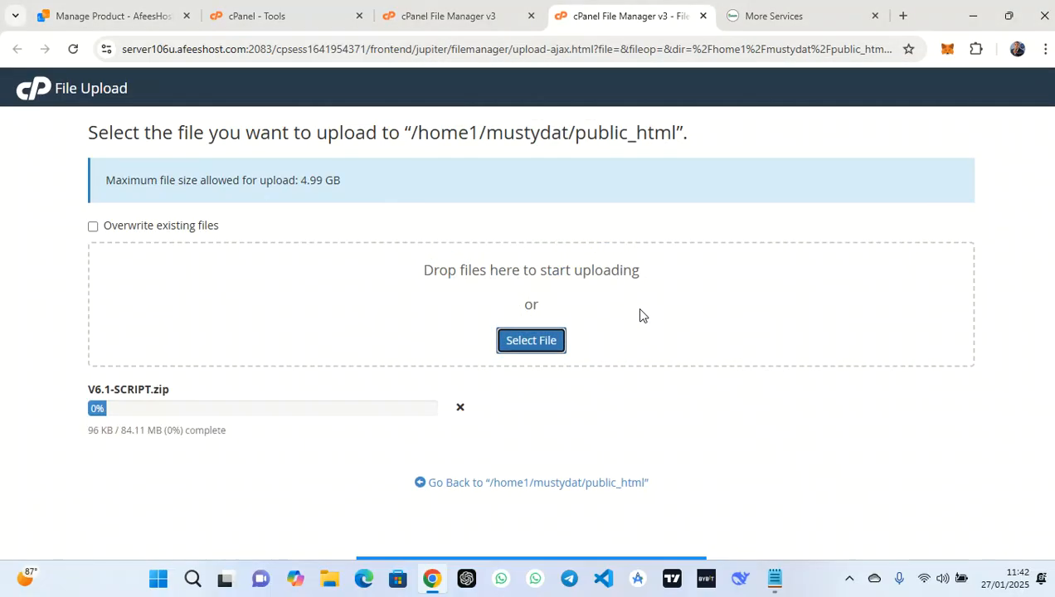
Cancel the V6.1-SCRIPT.zip upload and select v6.8-script from the v6.7 script folder
left_click(461, 409)
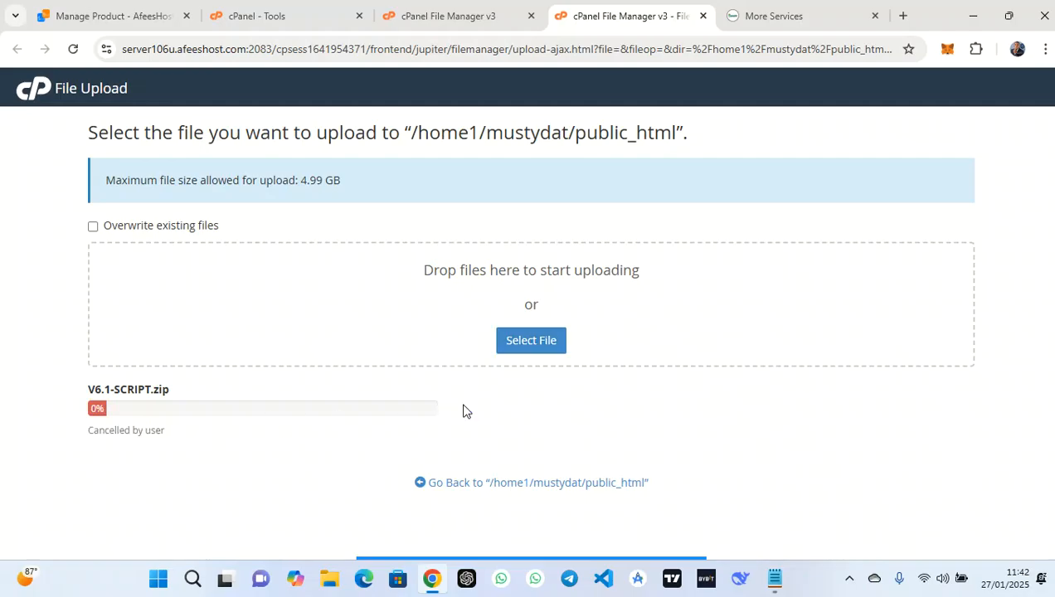
left_click(535, 342)
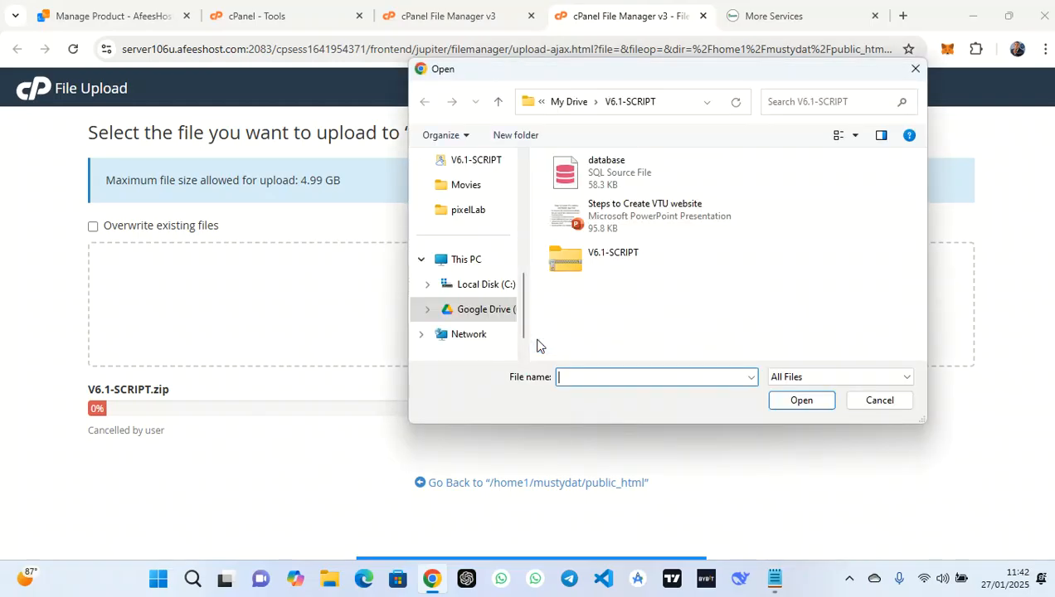
left_click(564, 100)
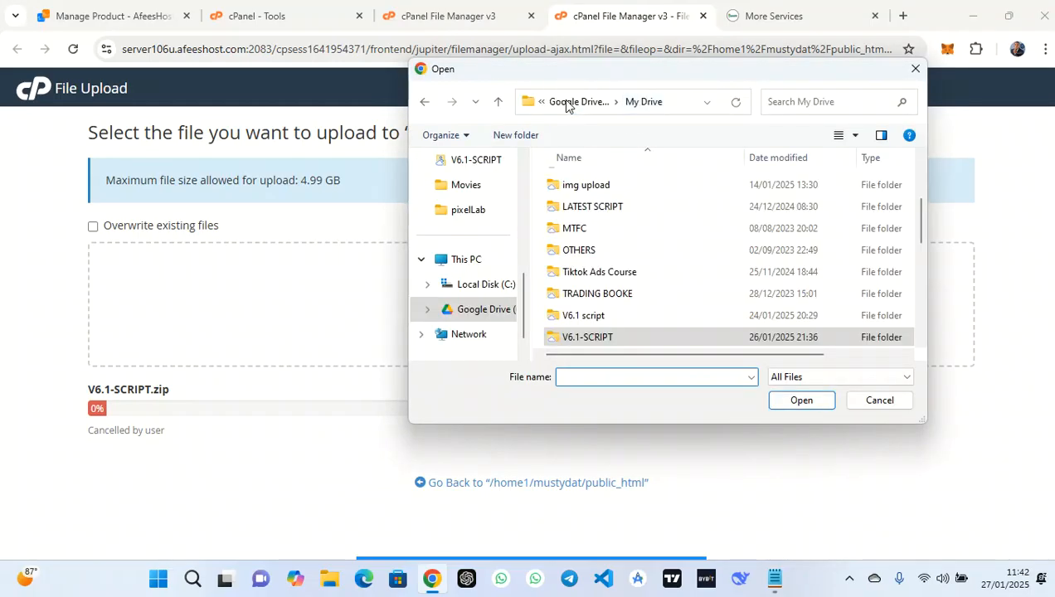
scroll(664, 274, "down", 1)
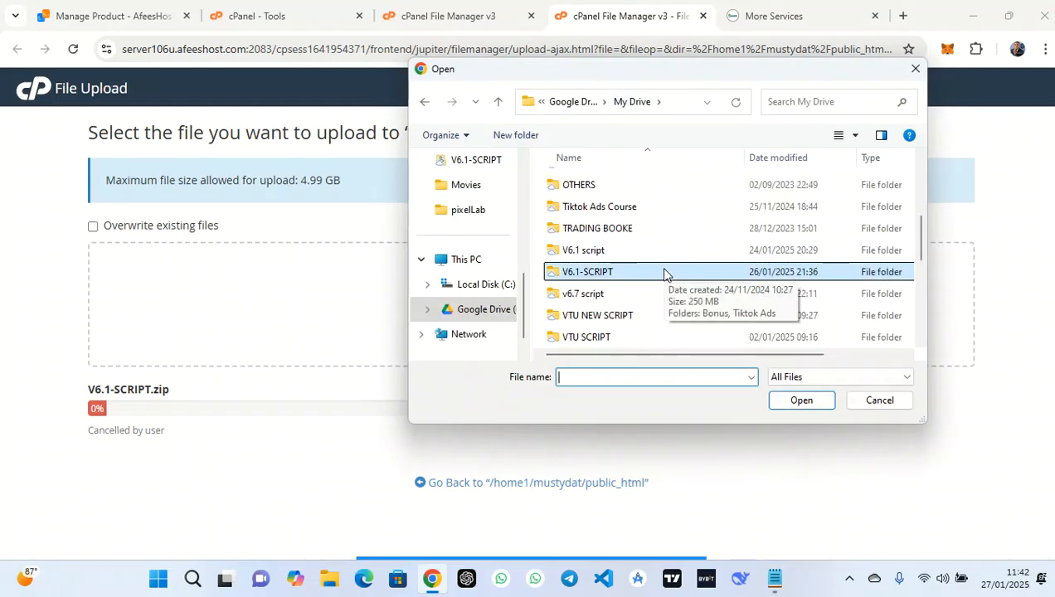
double_click(618, 294)
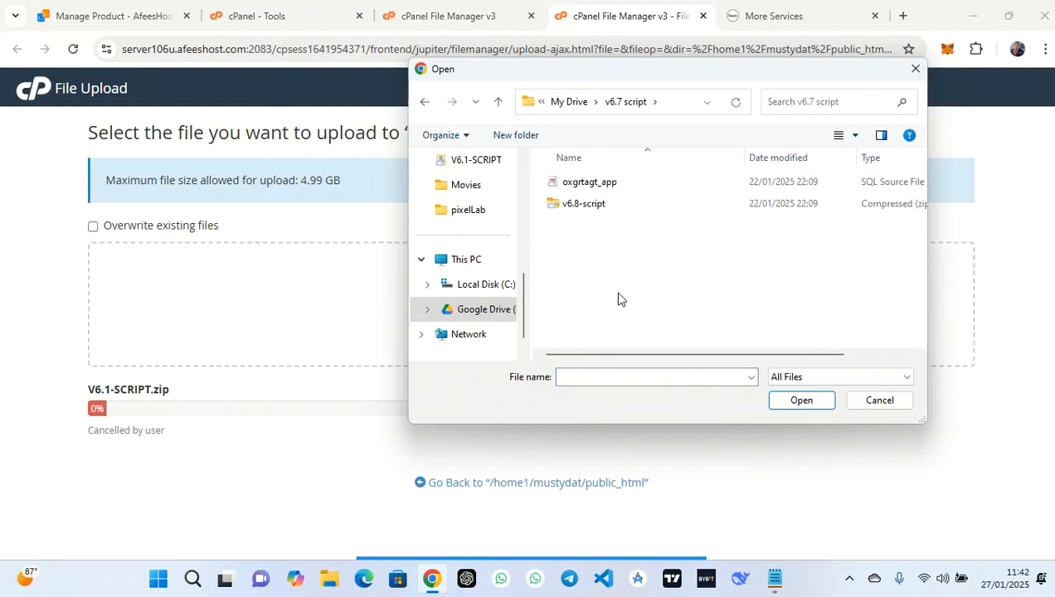
left_click(840, 136)
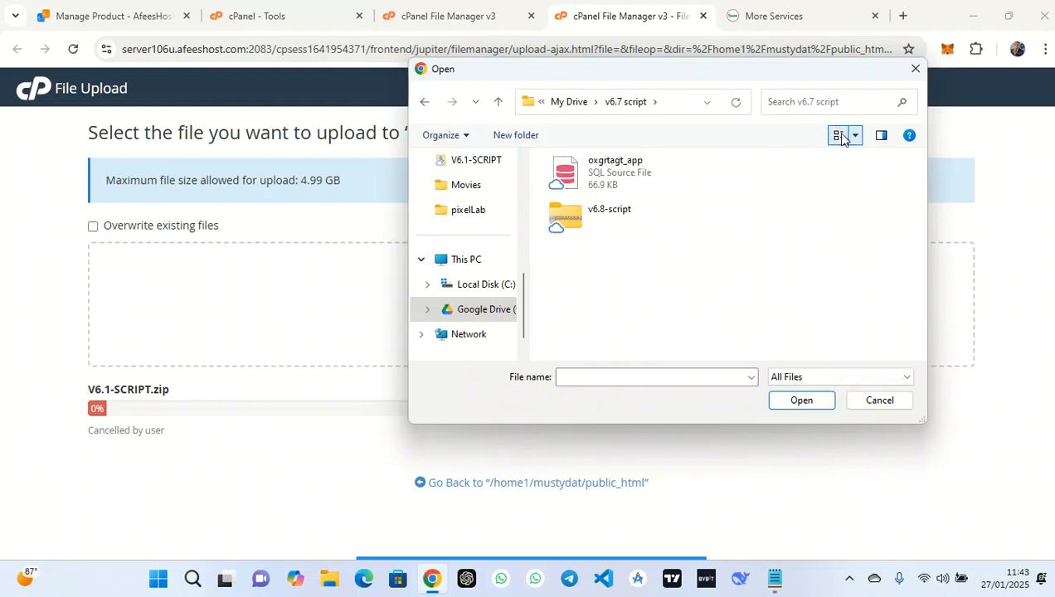
left_click(600, 214)
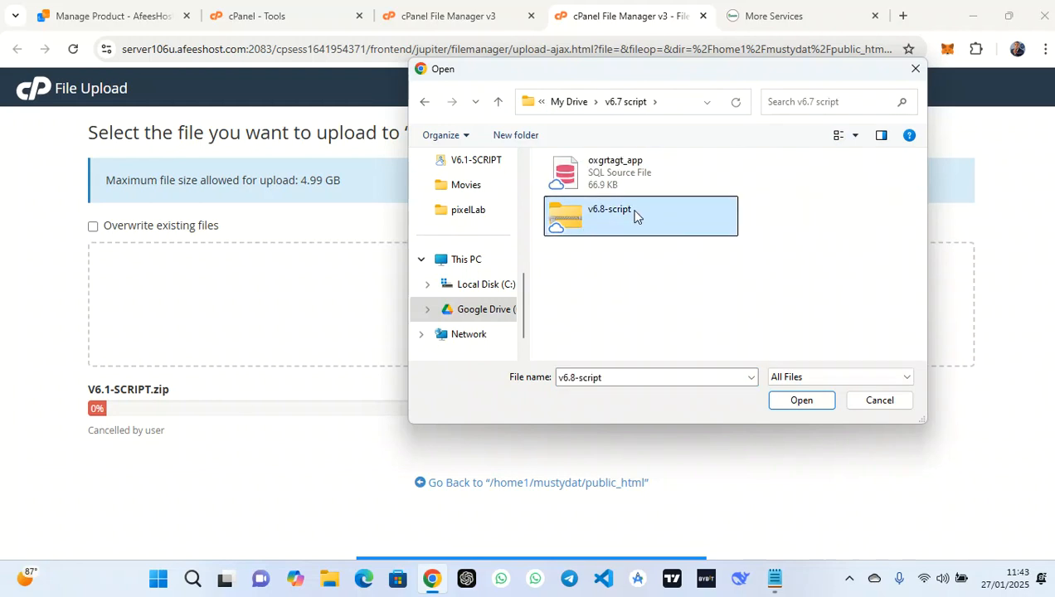
Start uploading v6.8-script.zip (69.08 MB) and return to the cPanel Tools tab
left_click(801, 401)
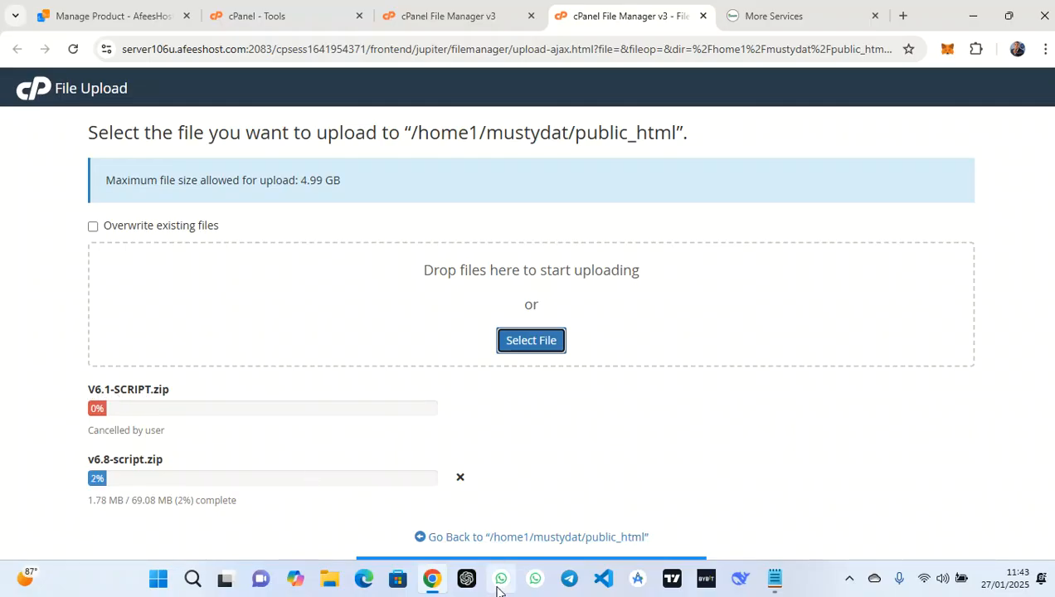
mouse_move(571, 541)
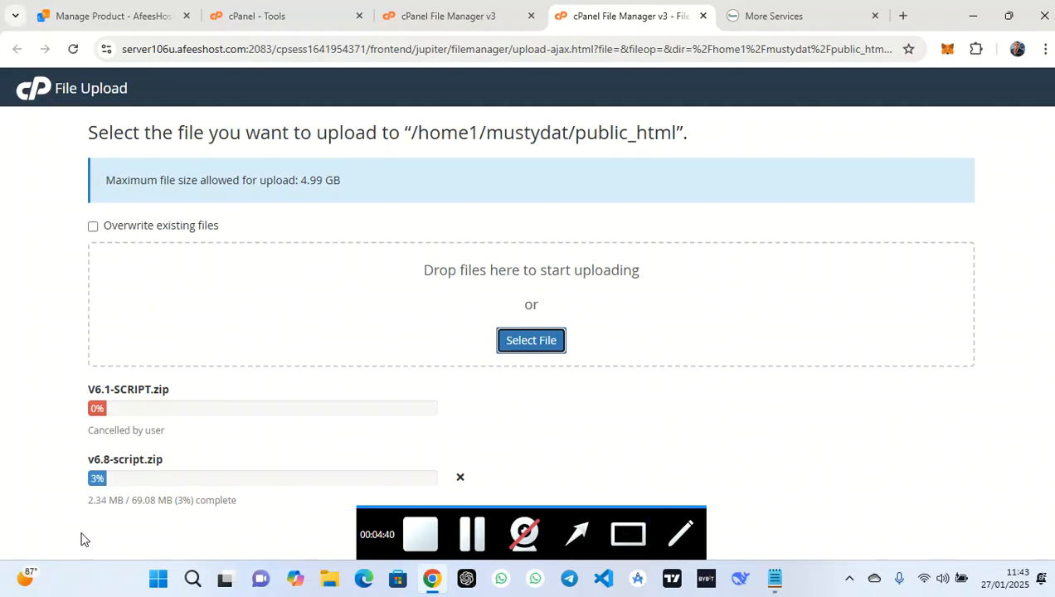
left_click(282, 456)
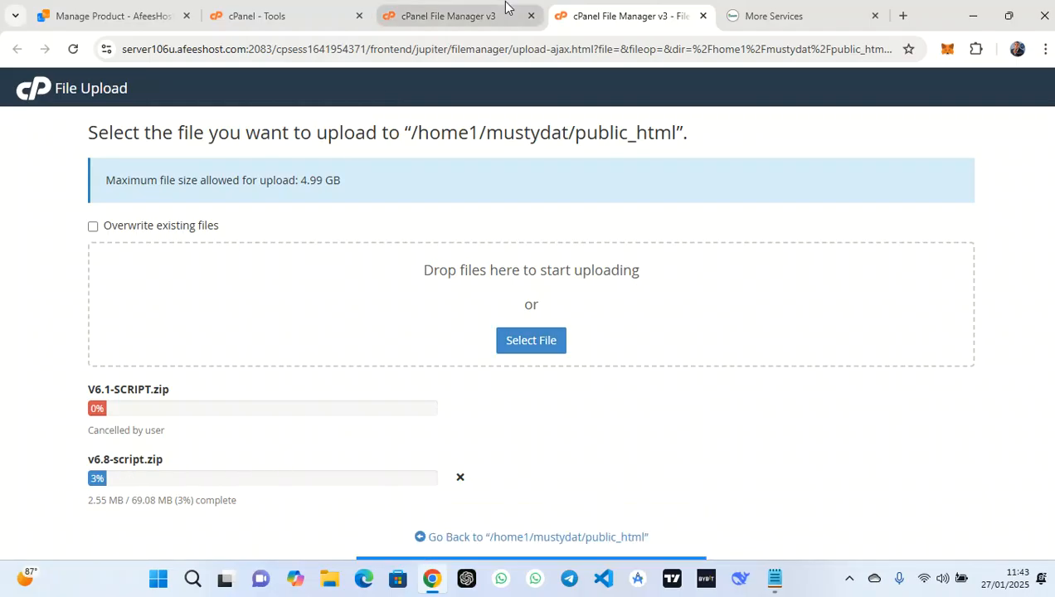
left_click(280, 7)
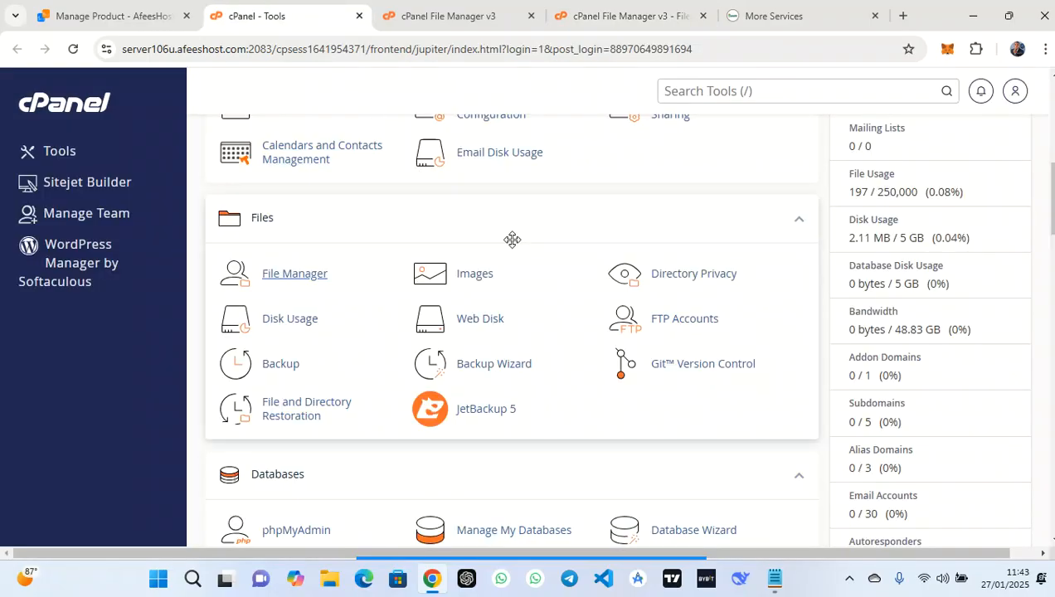
Use the Database Wizard to create database mustydat_app by entering 'app'
scroll(512, 240, "down", 3)
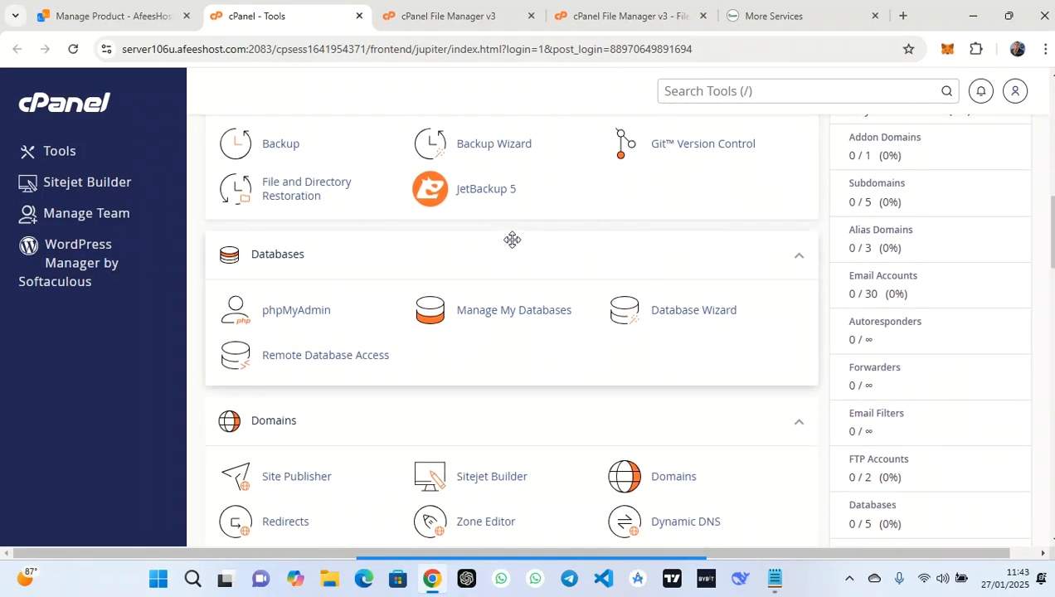
mouse_move(567, 589)
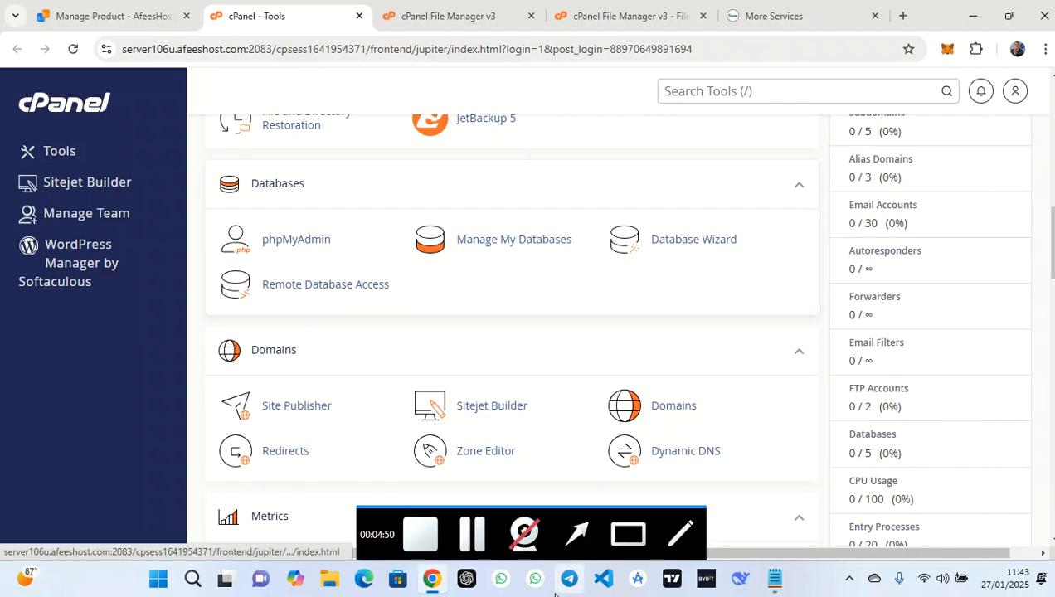
left_click(629, 536)
left_click_drag(770, 203, 596, 264)
left_click(694, 240)
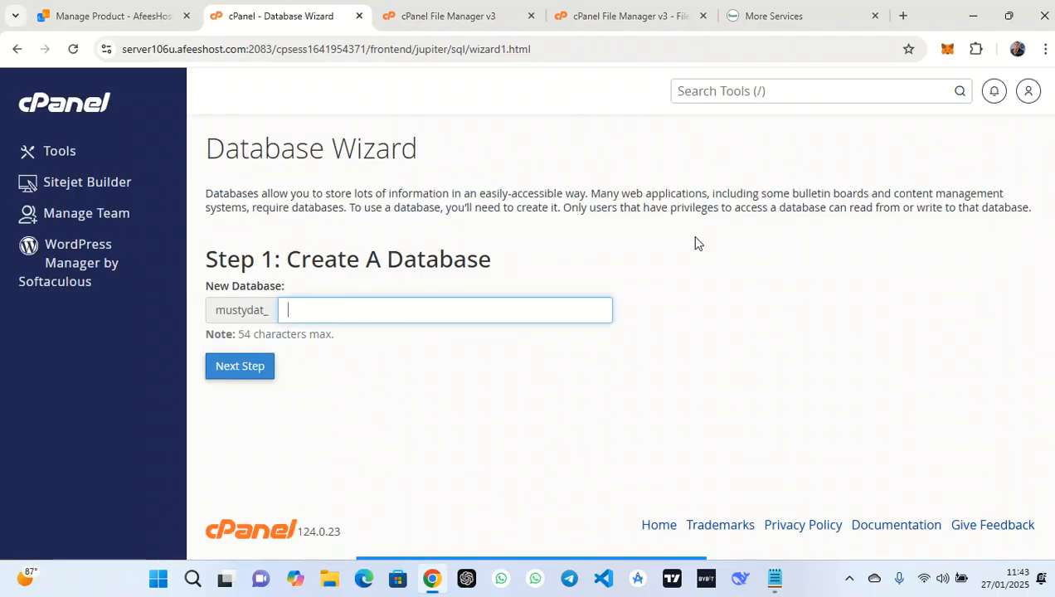
left_click(445, 301)
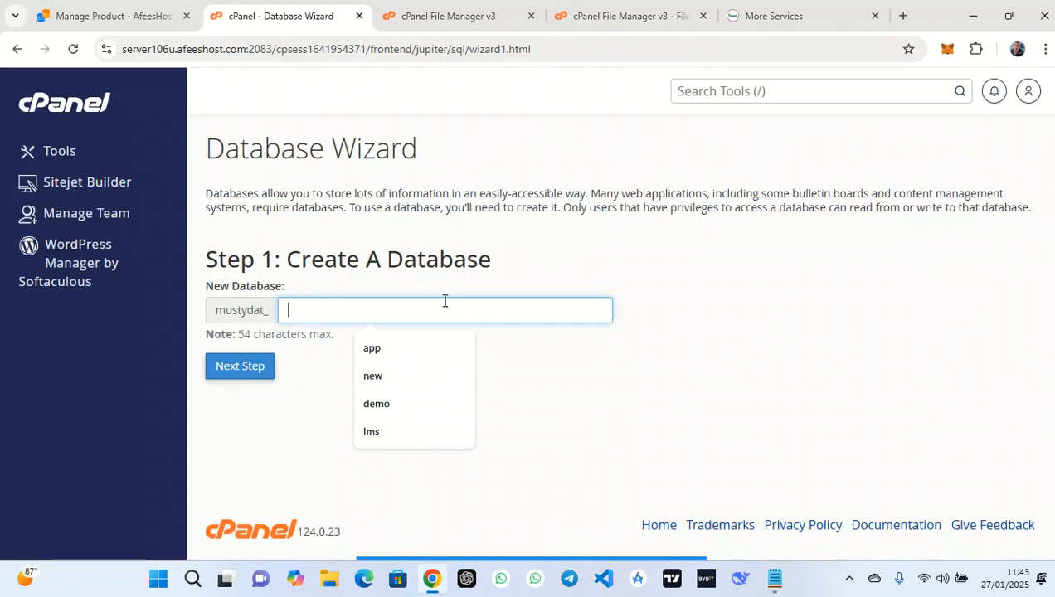
left_click(398, 347)
left_click(240, 374)
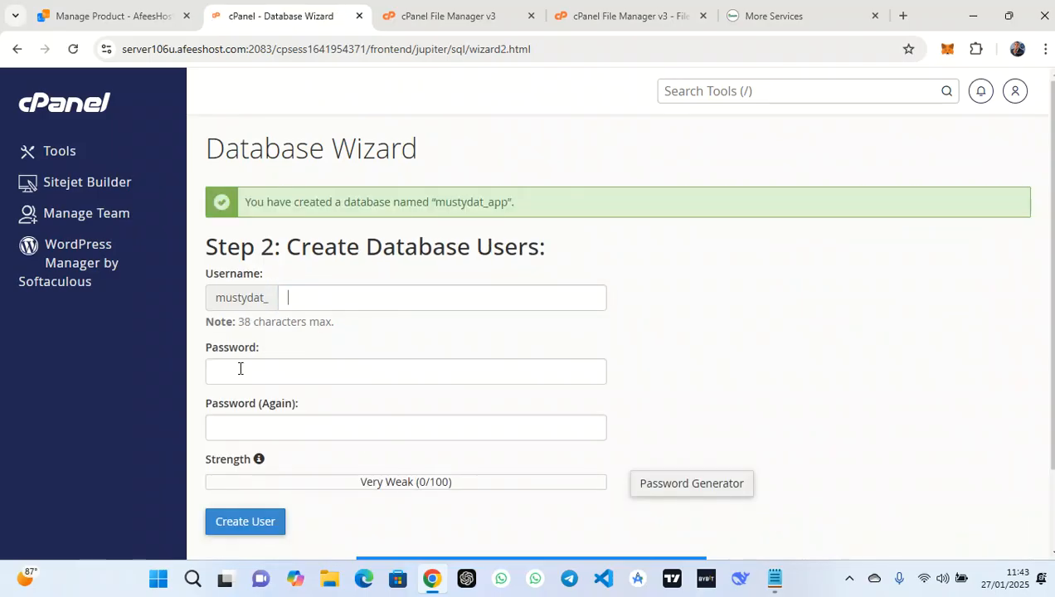
Create user mustydat_app with username 'app' and the pasted password entered twice
left_click_drag(508, 205, 439, 204)
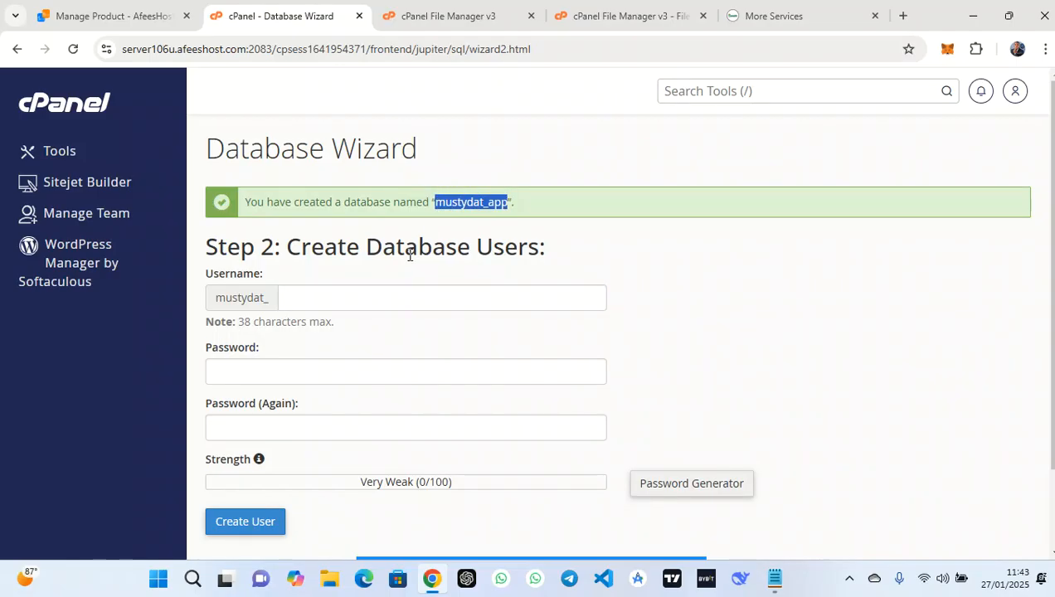
left_click(389, 292)
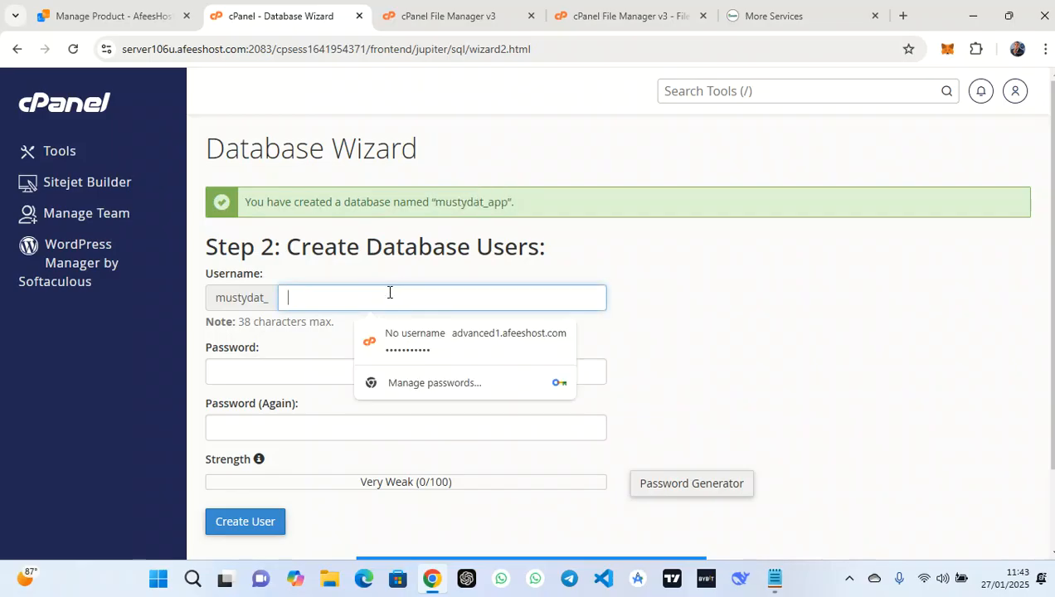
type("app")
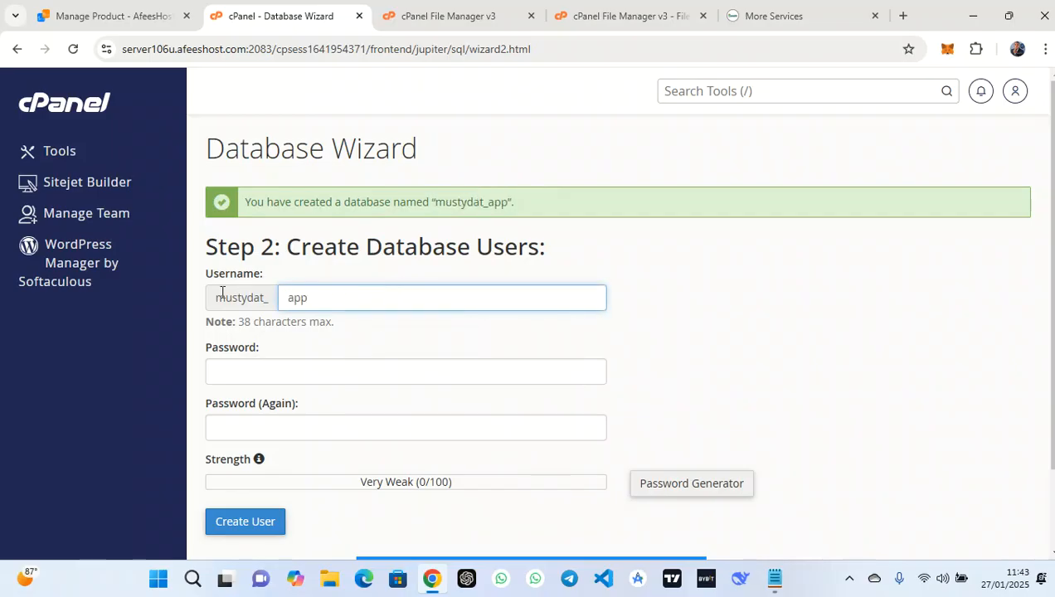
left_click(299, 371)
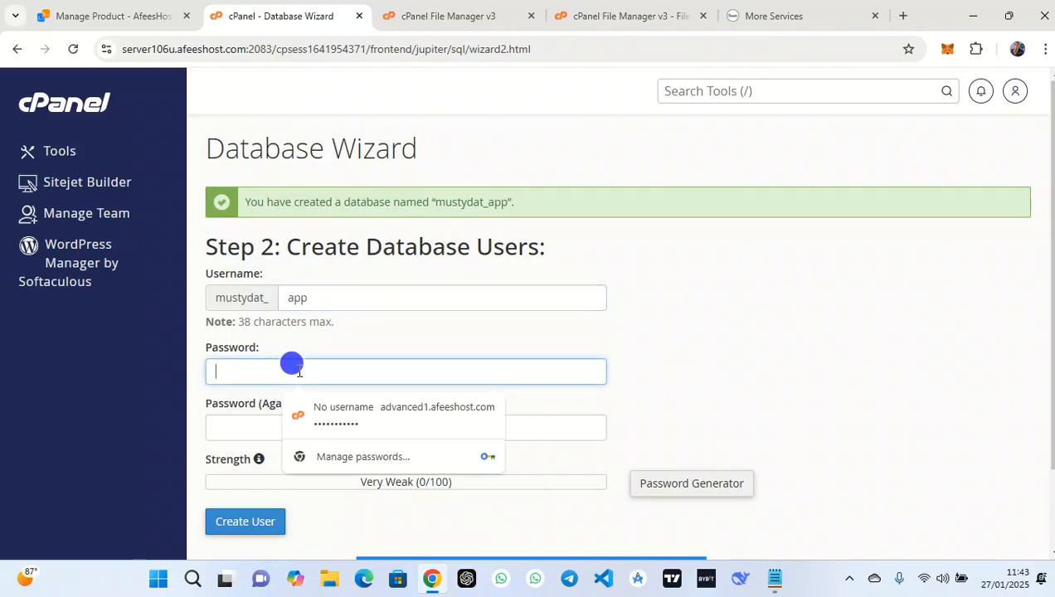
key("ctrl+v")
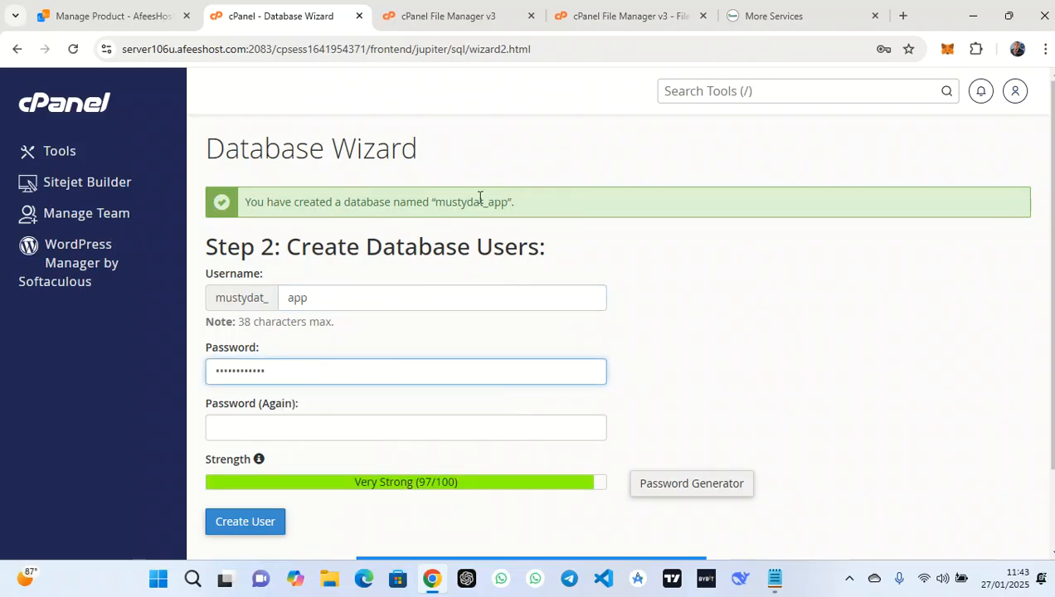
left_click(289, 422)
key("ctrl+v")
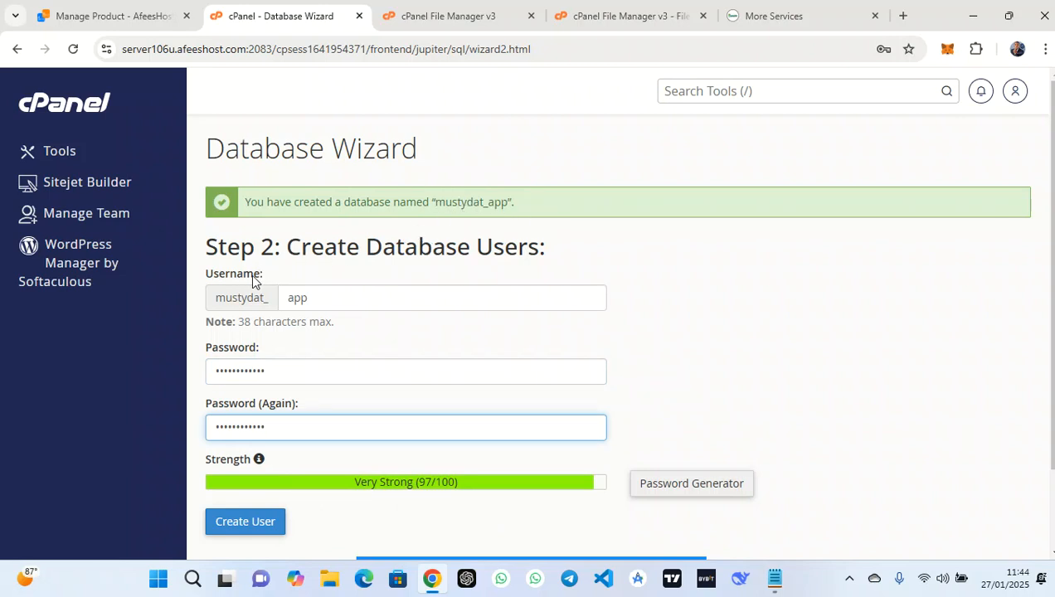
scroll(454, 362, "down", 2)
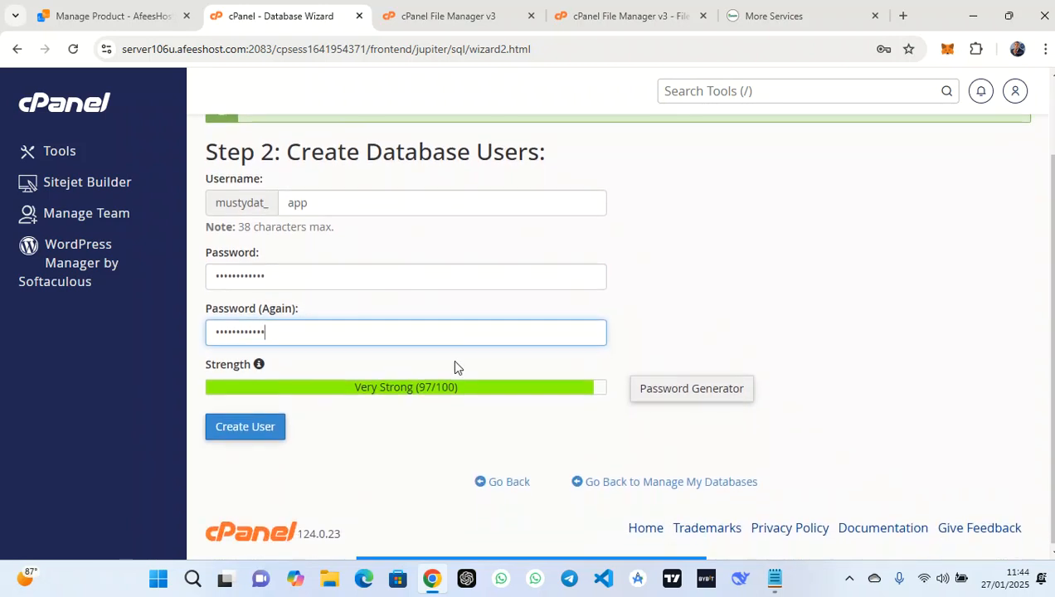
left_click(263, 429)
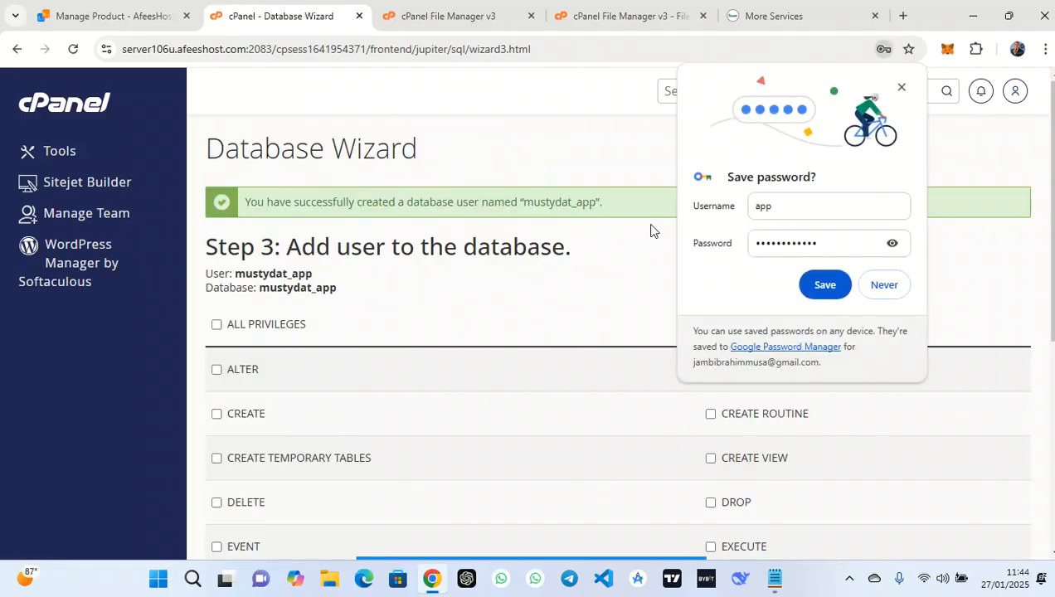
Dismiss Chrome's save-password popup and copy the mustydat_app user and database names
left_click(901, 88)
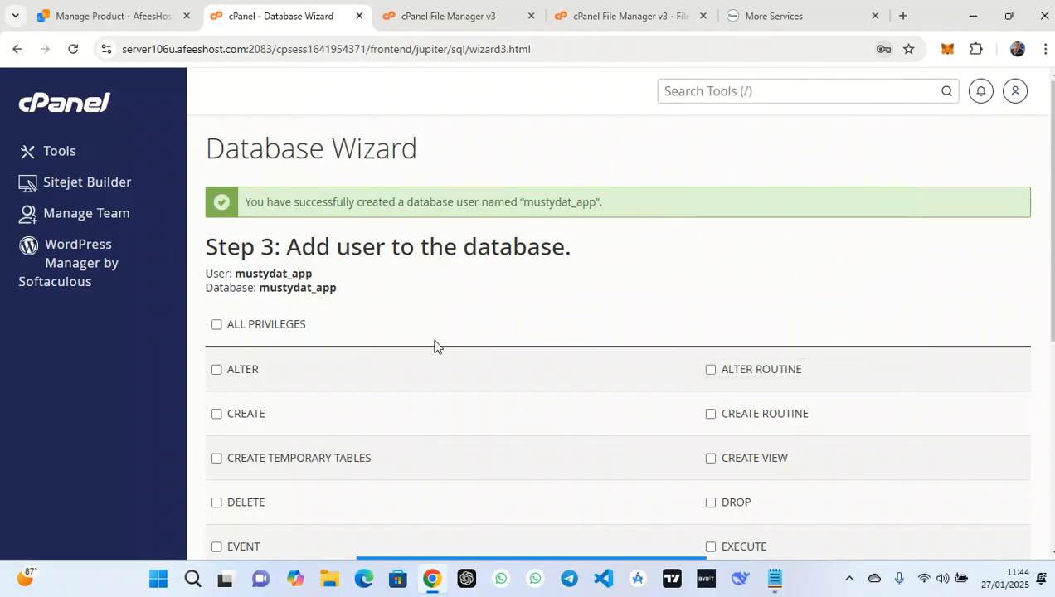
scroll(434, 346, "down", 2)
scroll(433, 346, "up", 1)
left_click_drag(346, 240, 193, 216)
key("ctrl+c")
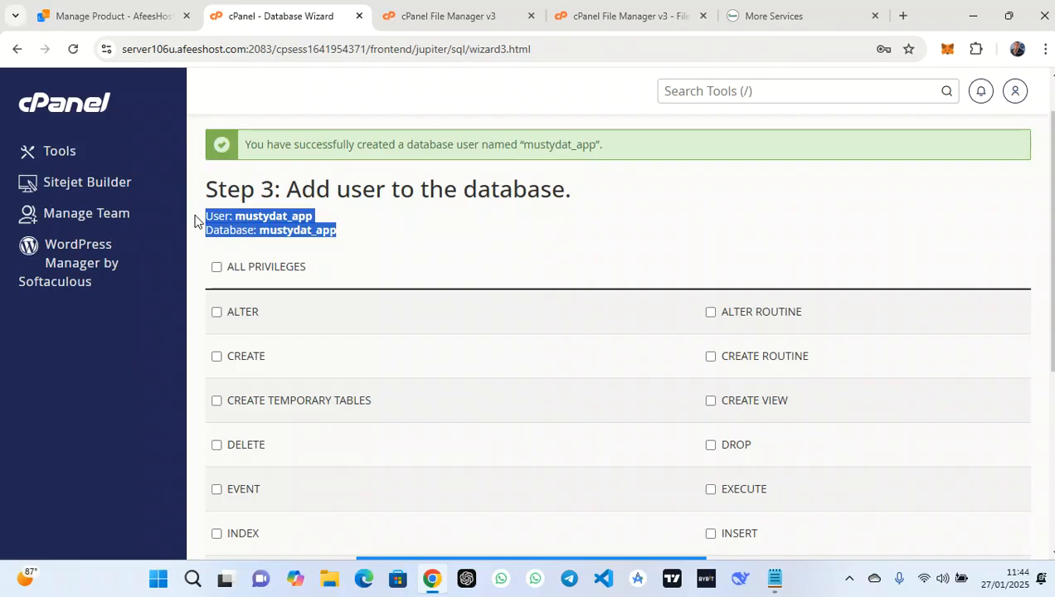
Grant user mustydat_app ALL PRIVILEGES on database mustydat_app, apply, and return to cPanel home
mouse_move(577, 564)
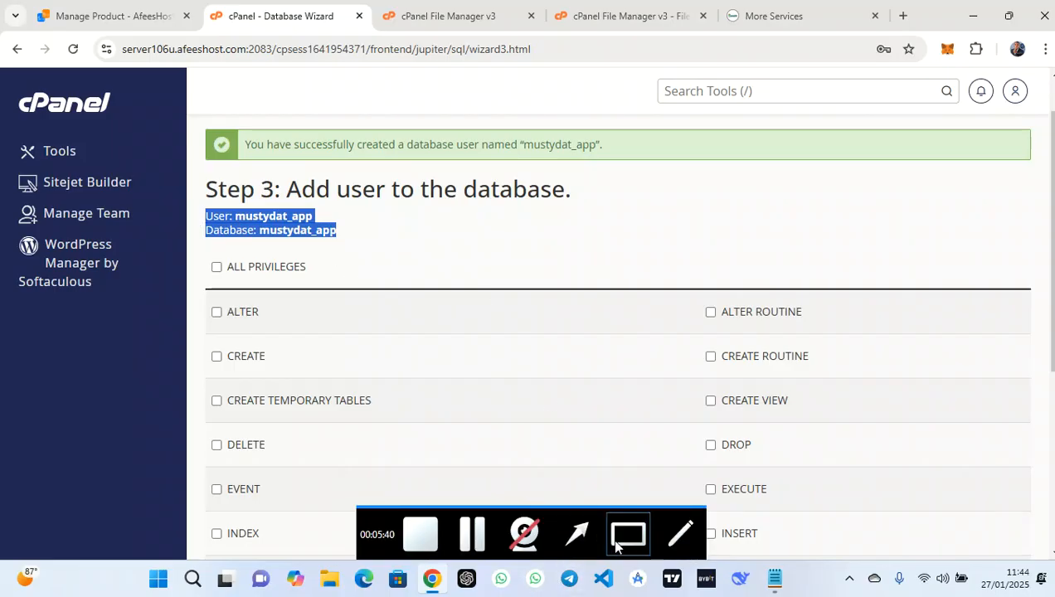
left_click(578, 535)
left_click_drag(330, 355, 218, 271)
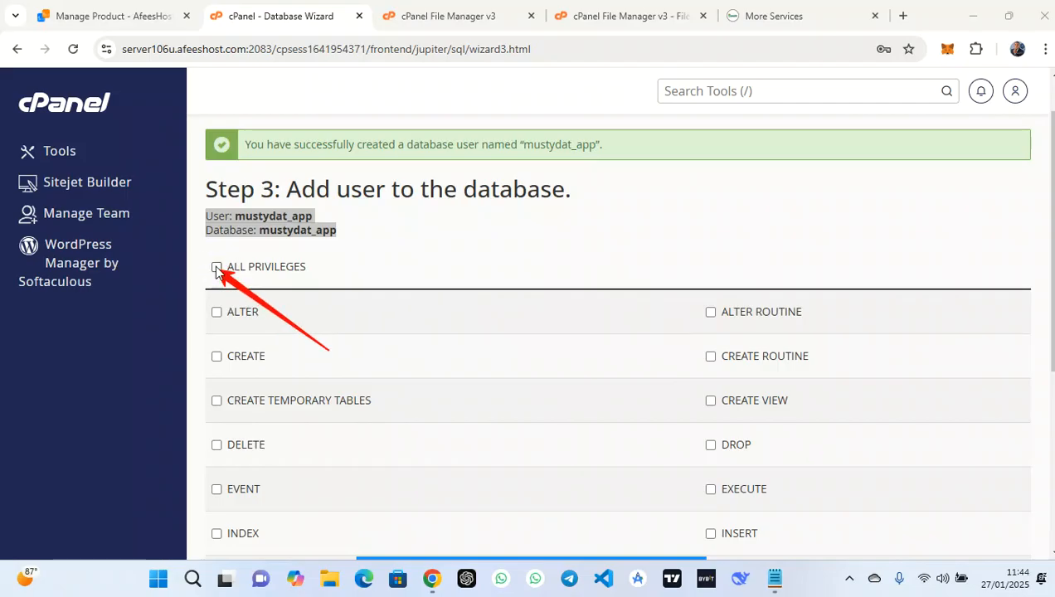
left_click(217, 267)
scroll(346, 292, "down", 4)
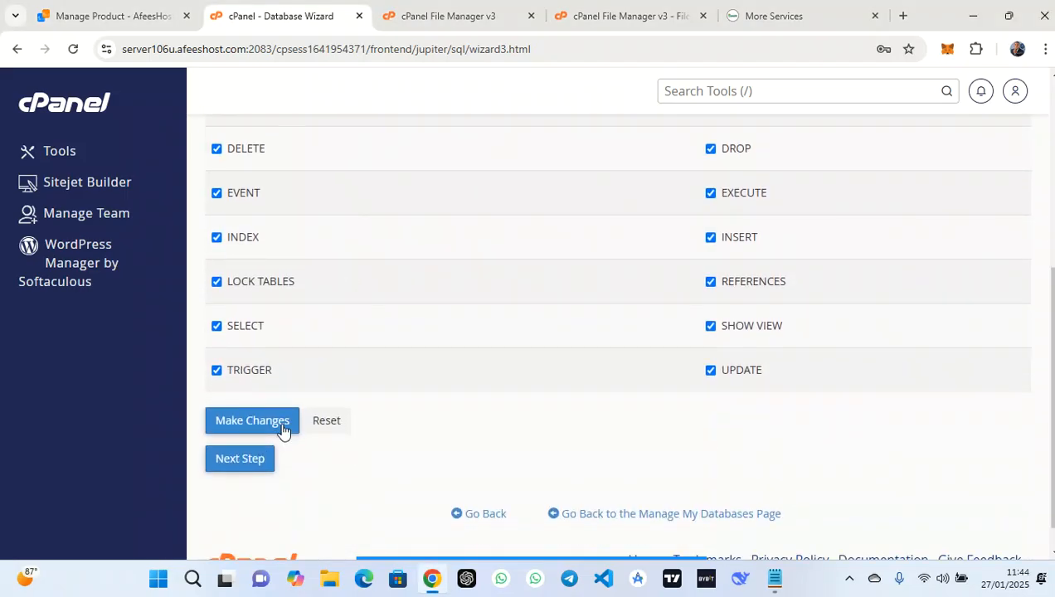
left_click(267, 425)
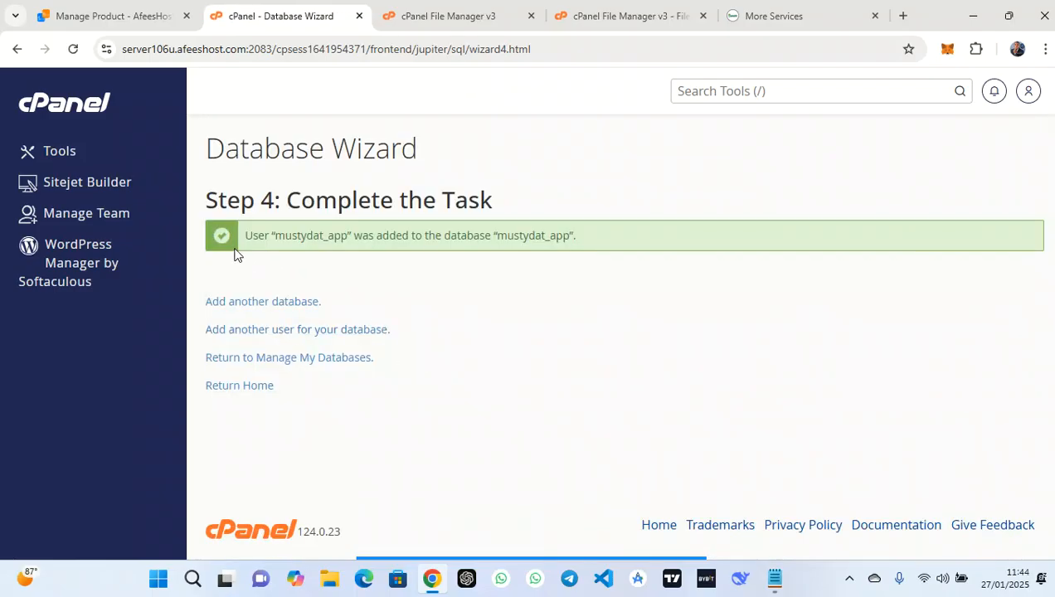
left_click(94, 110)
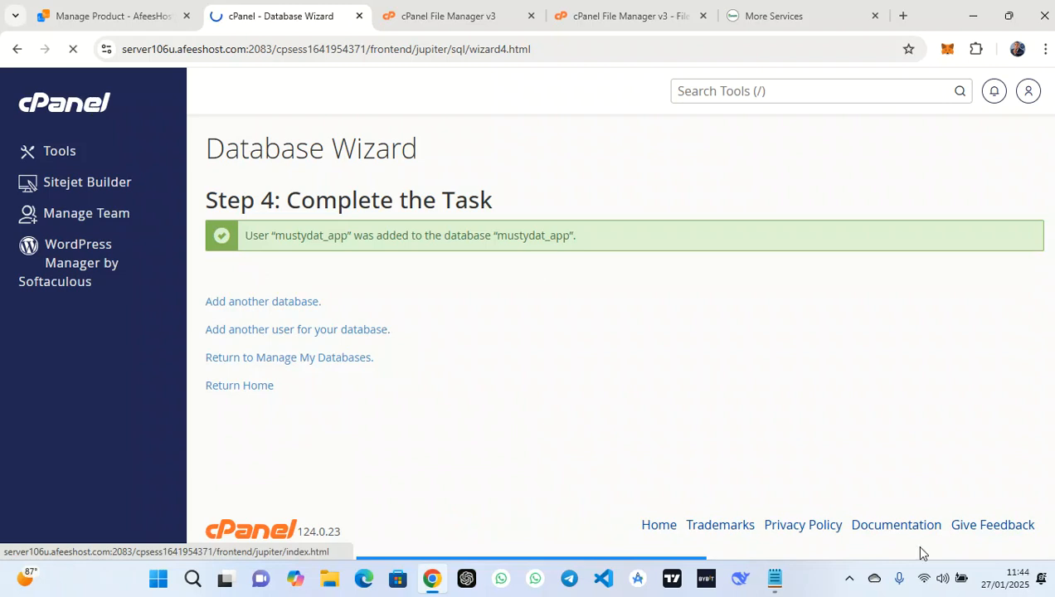
In a new Notepad note, paste the mustydat_app user/database lines and add a password line with the pasted password
left_click(776, 580)
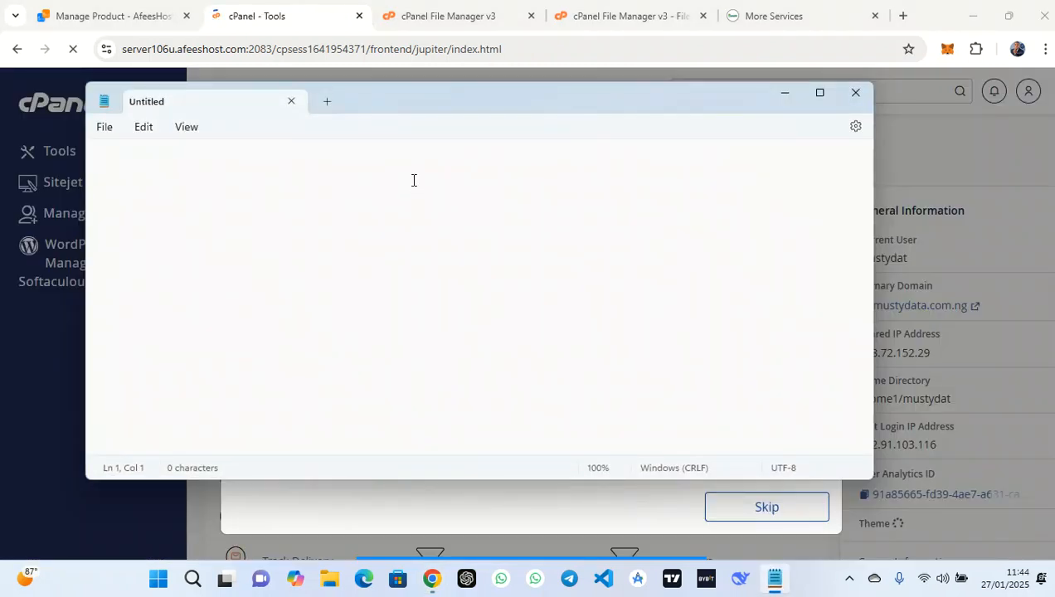
key("ctrl+v")
left_click_drag(238, 174, 164, 186)
key("ctrl+c")
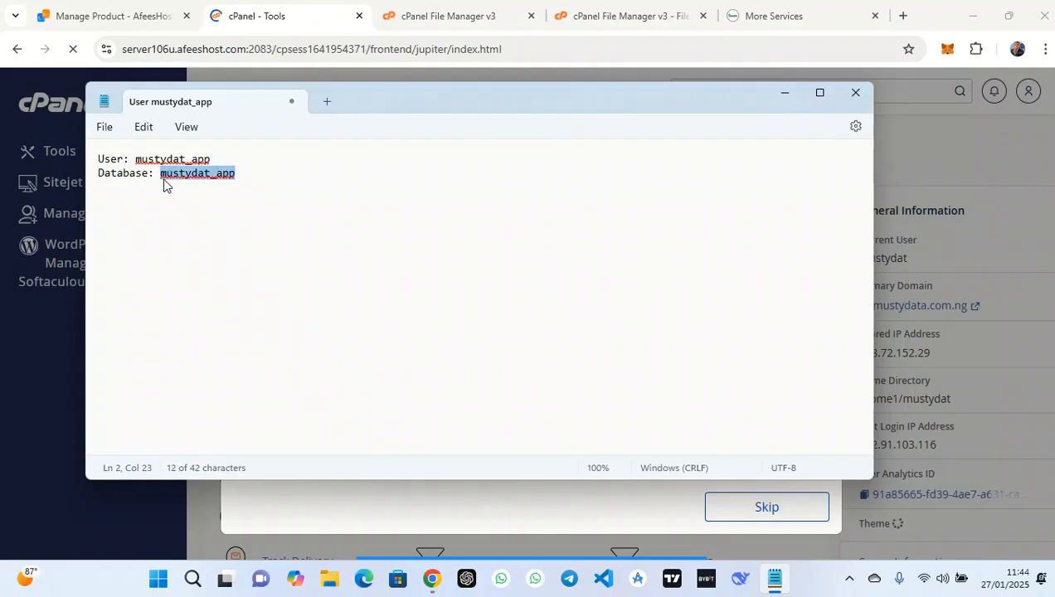
left_click(277, 164)
left_click(248, 181)
key("Return")
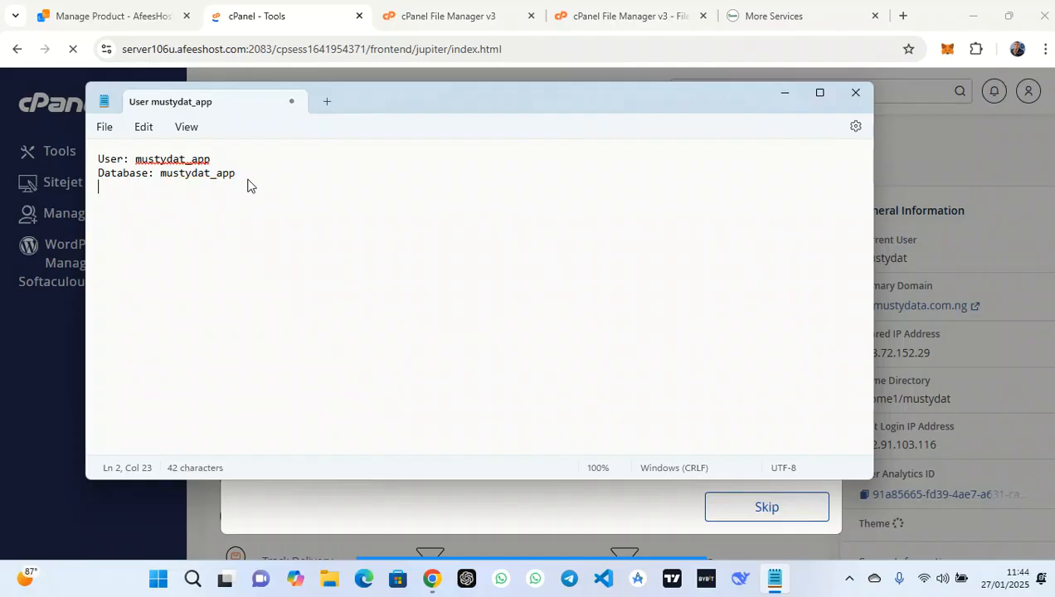
type("password")
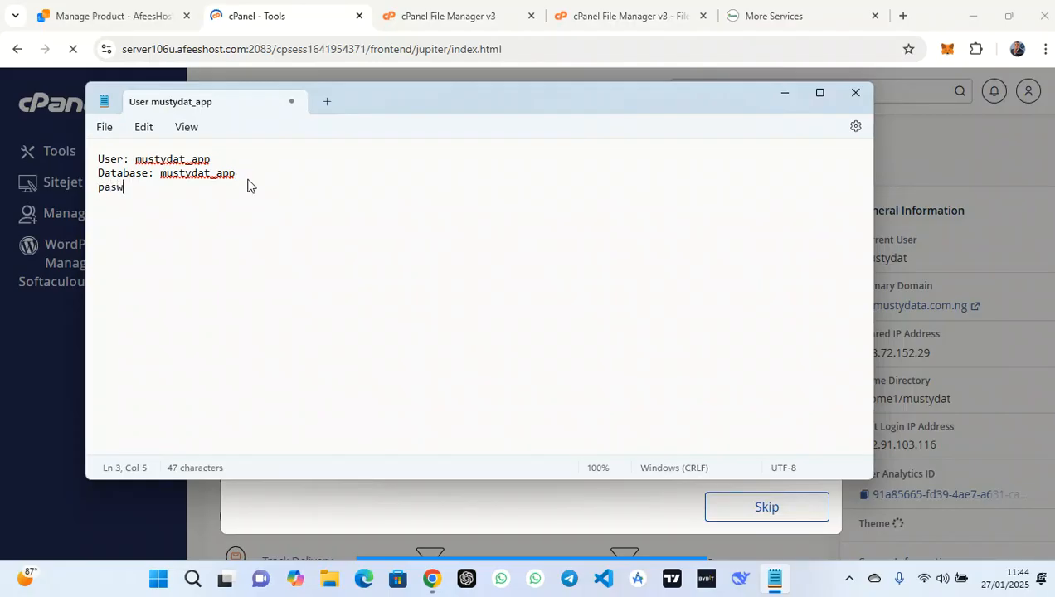
key("ctrl+v")
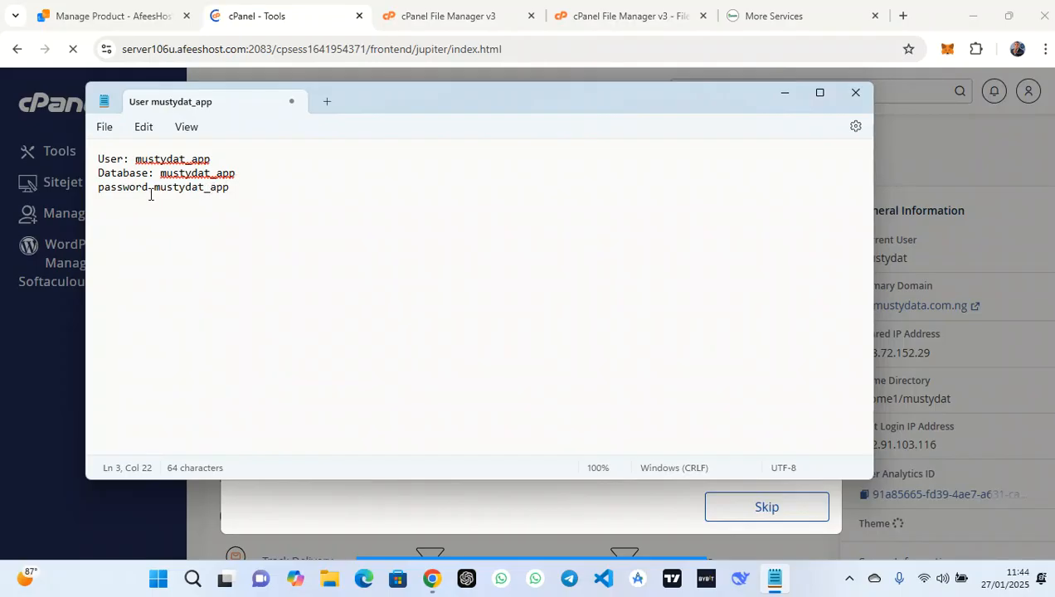
Finish the 'password:' label, minimize Notepad, and skip cPanel's starting-point dialog
type(":")
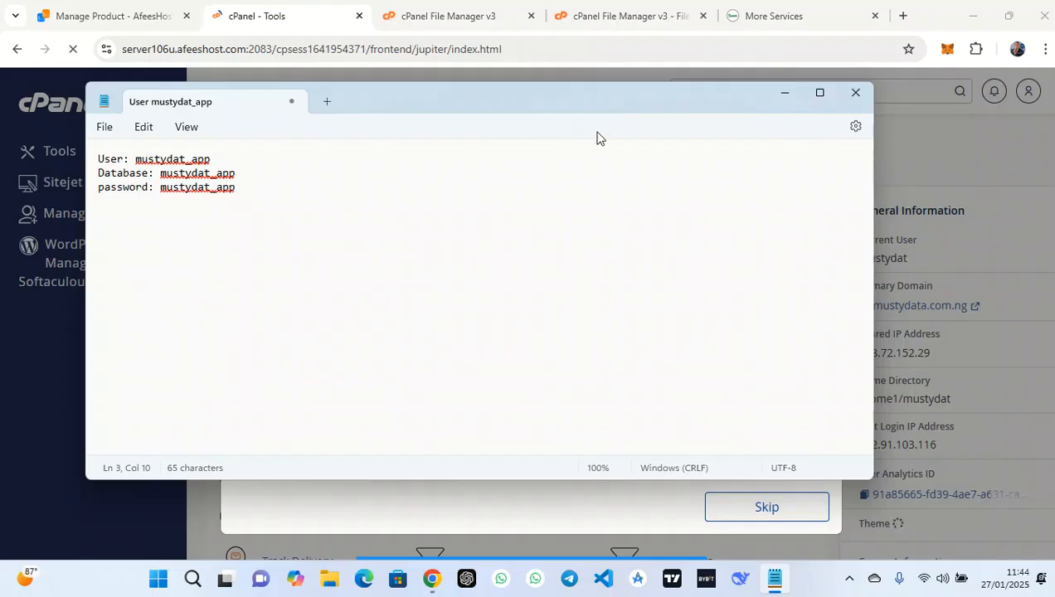
left_click(781, 96)
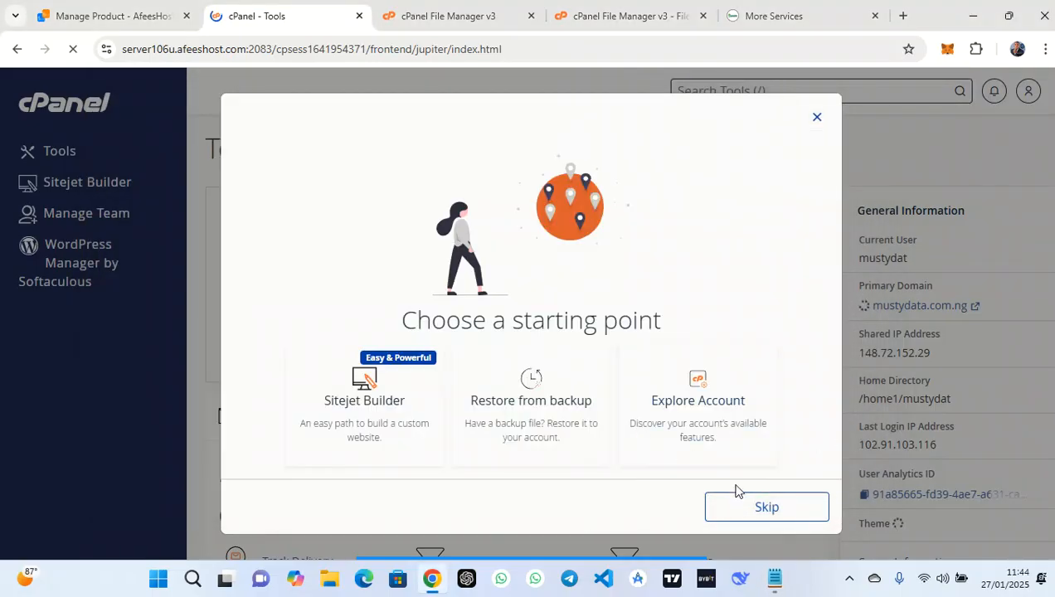
left_click(769, 506)
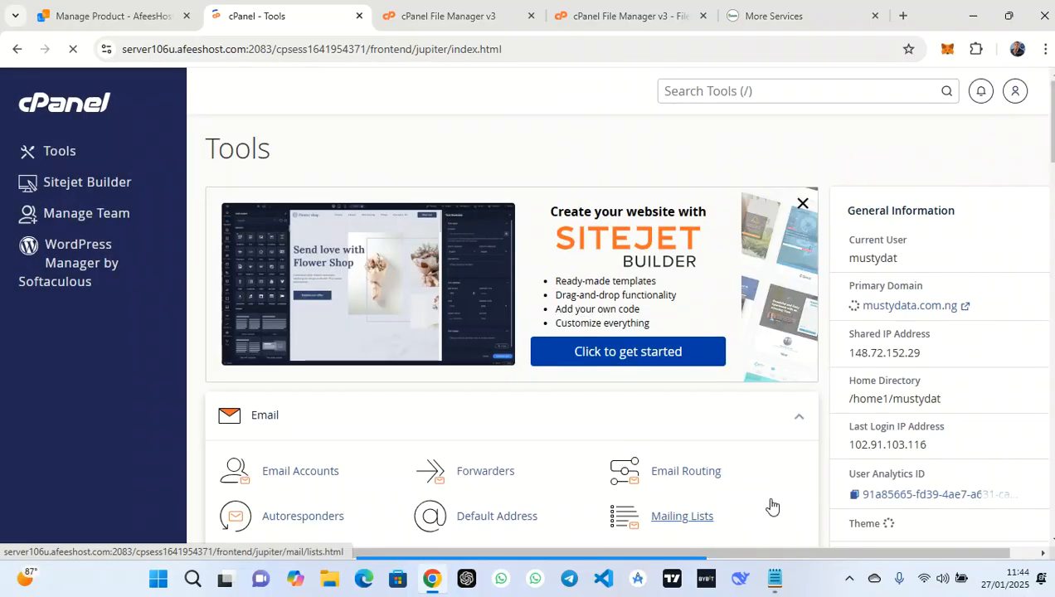
Open Email Accounts and start creating a new mailbox on mustydata.com.ng
scroll(497, 404, "down", 2)
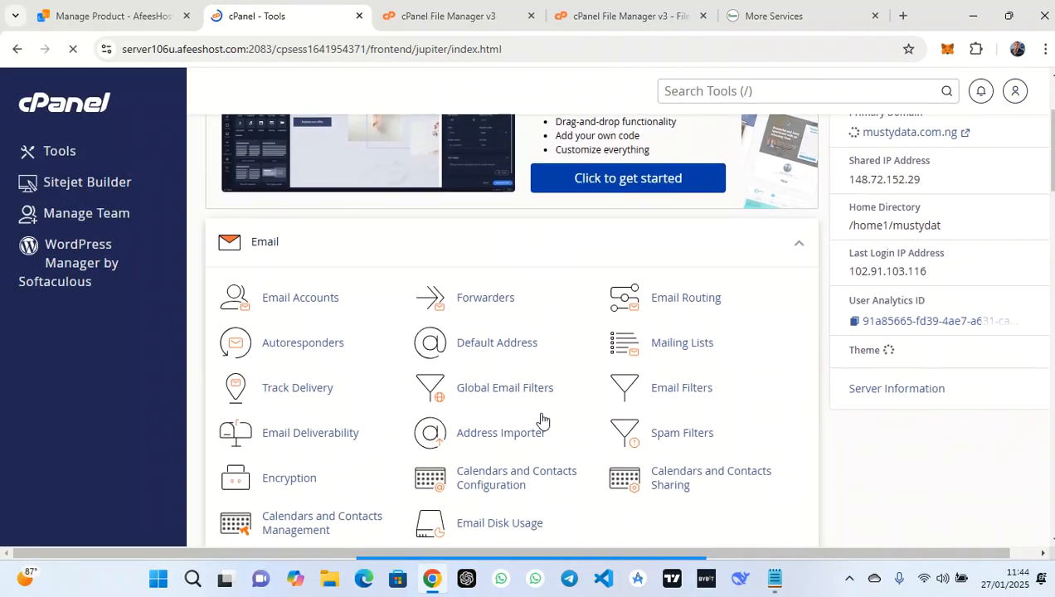
mouse_move(556, 561)
left_click(622, 537)
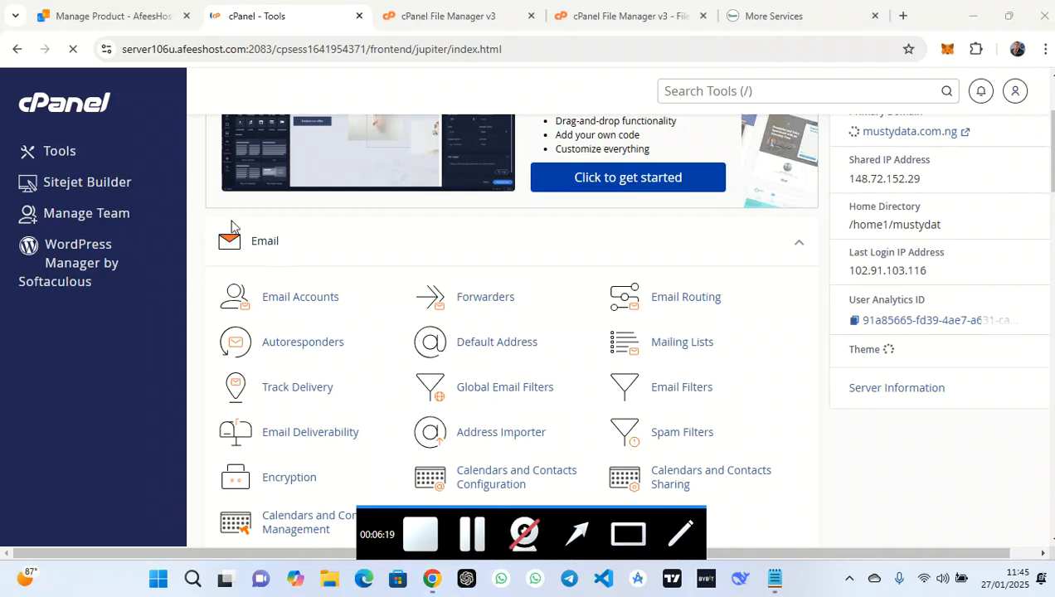
mouse_move(383, 266)
left_mouse_down()
mouse_move(203, 316)
mouse_move(205, 329)
left_mouse_up()
left_click(300, 298)
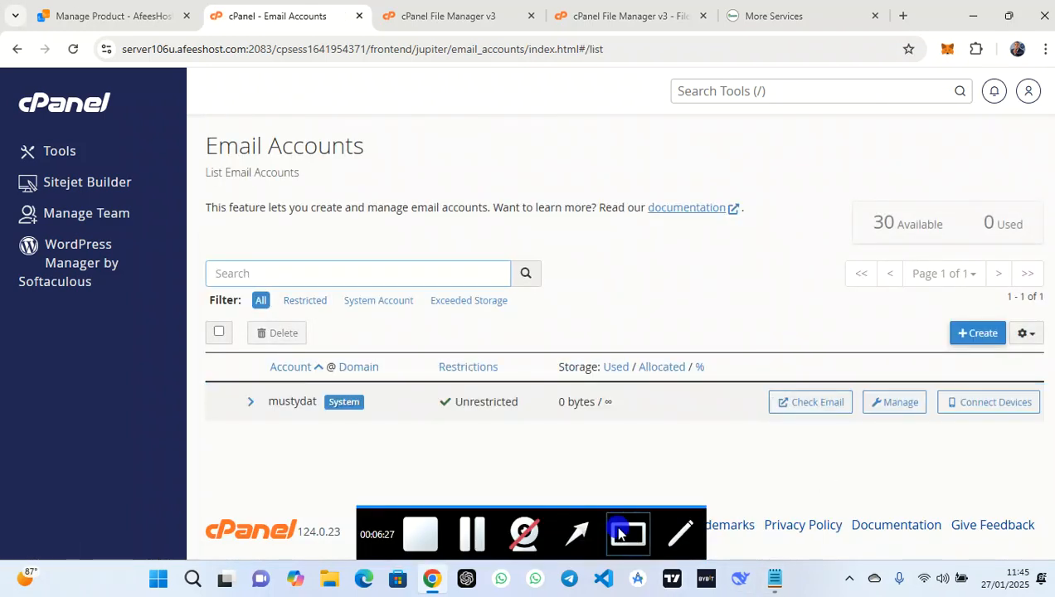
left_click(628, 535)
left_click_drag(906, 302, 1026, 361)
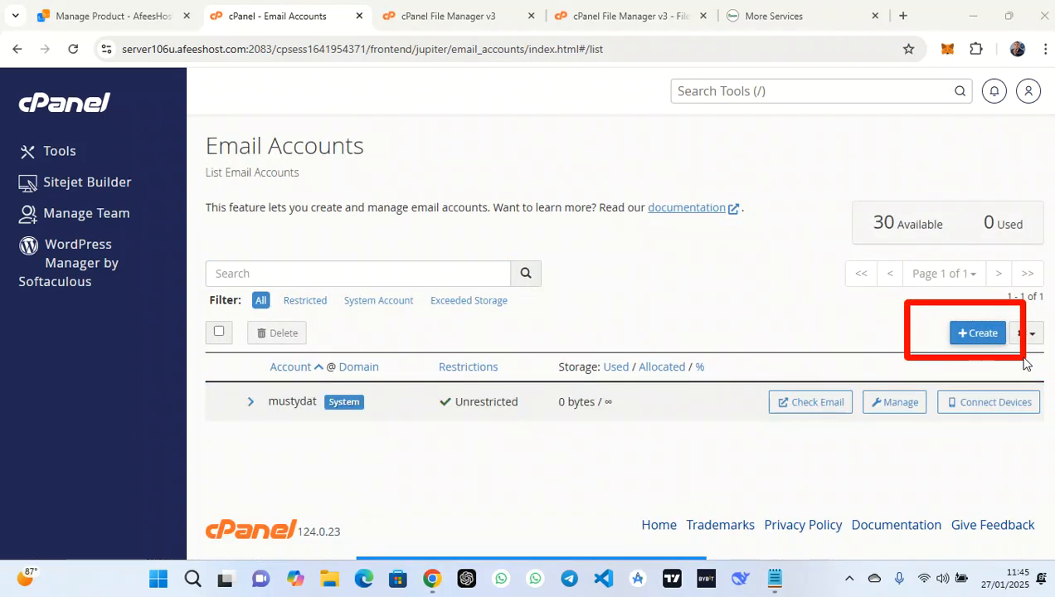
left_click(978, 335)
Create the 'support' mailbox with the pasted password, staying on the page, and copy the new address
left_click(420, 315)
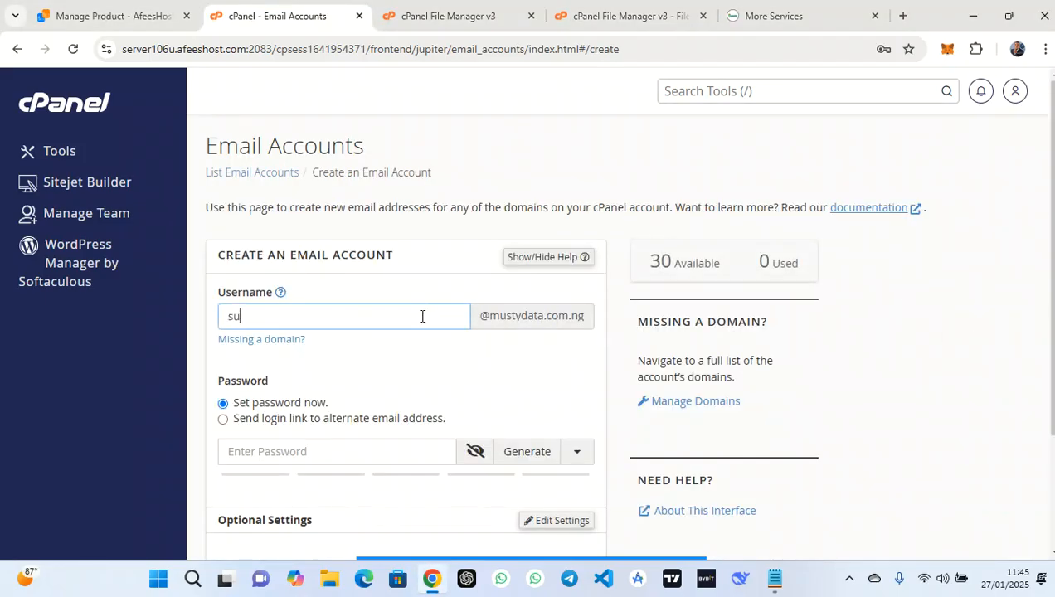
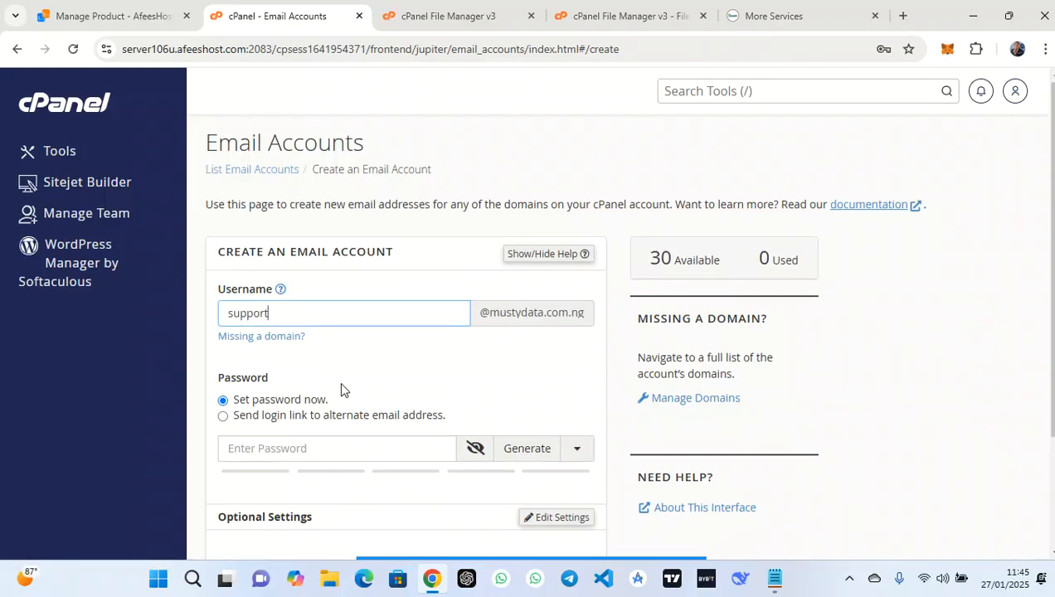
scroll(338, 381, "down", 2)
left_click(313, 312)
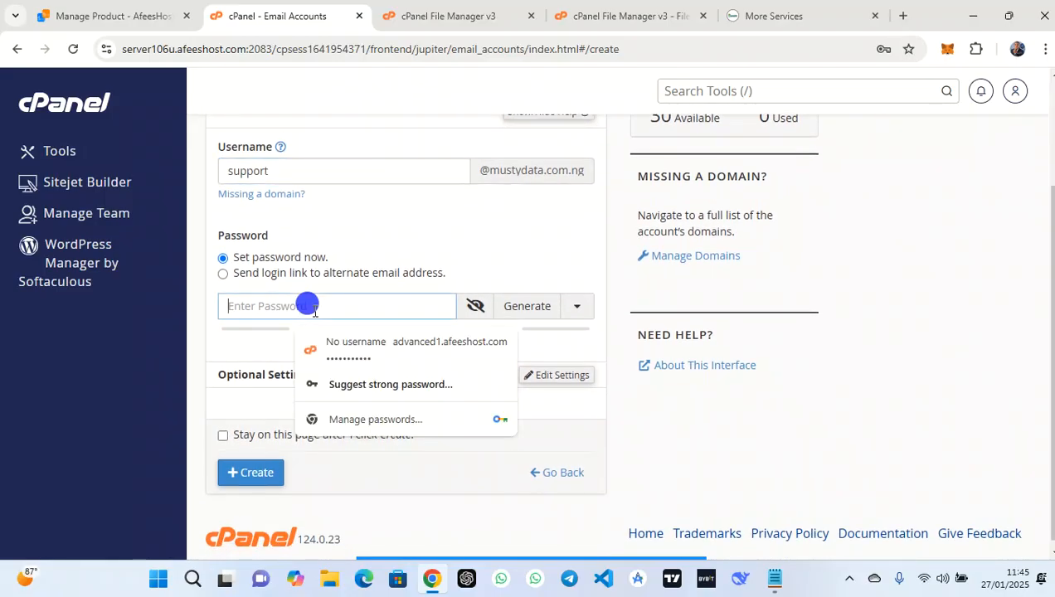
key("ctrl+v")
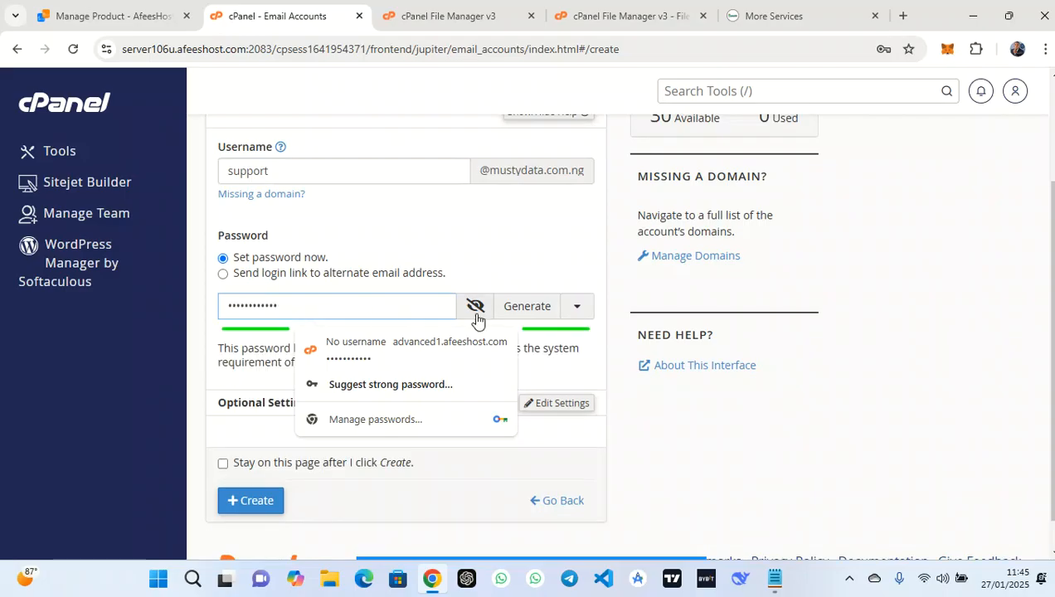
left_click(223, 463)
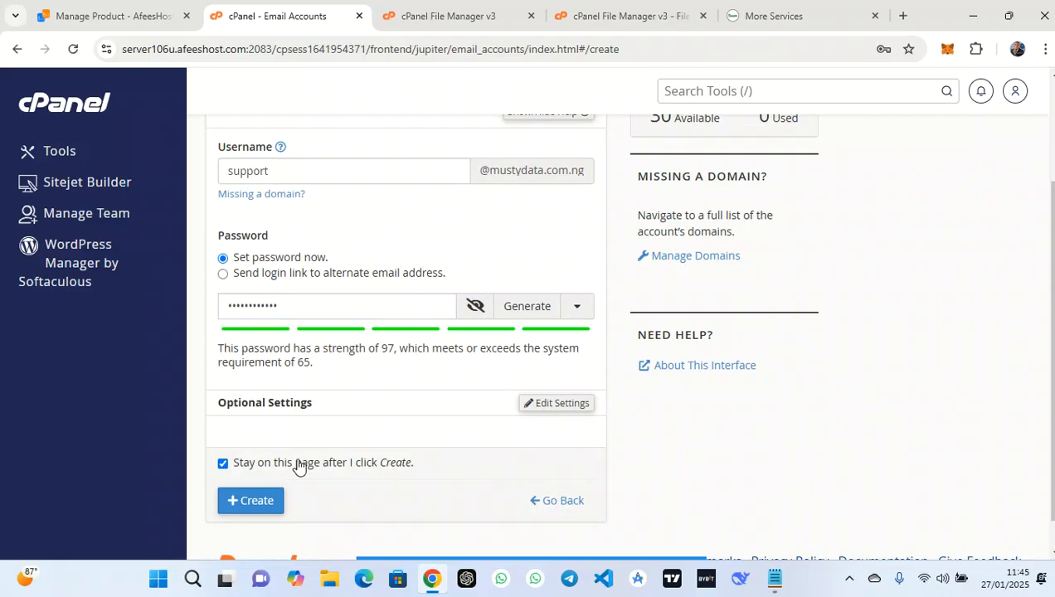
left_click(251, 500)
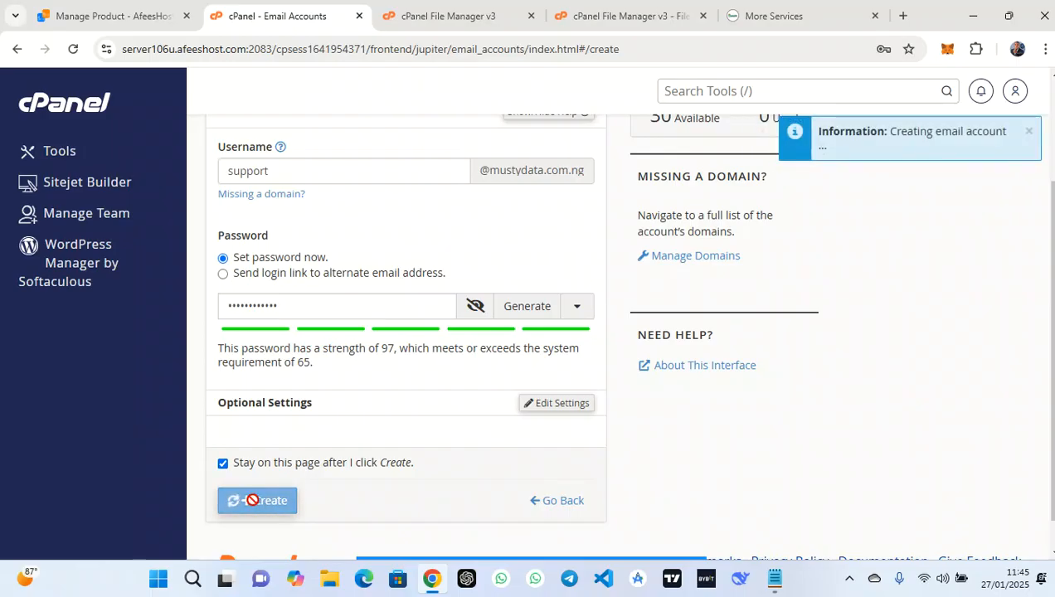
left_click_drag(979, 133, 839, 117)
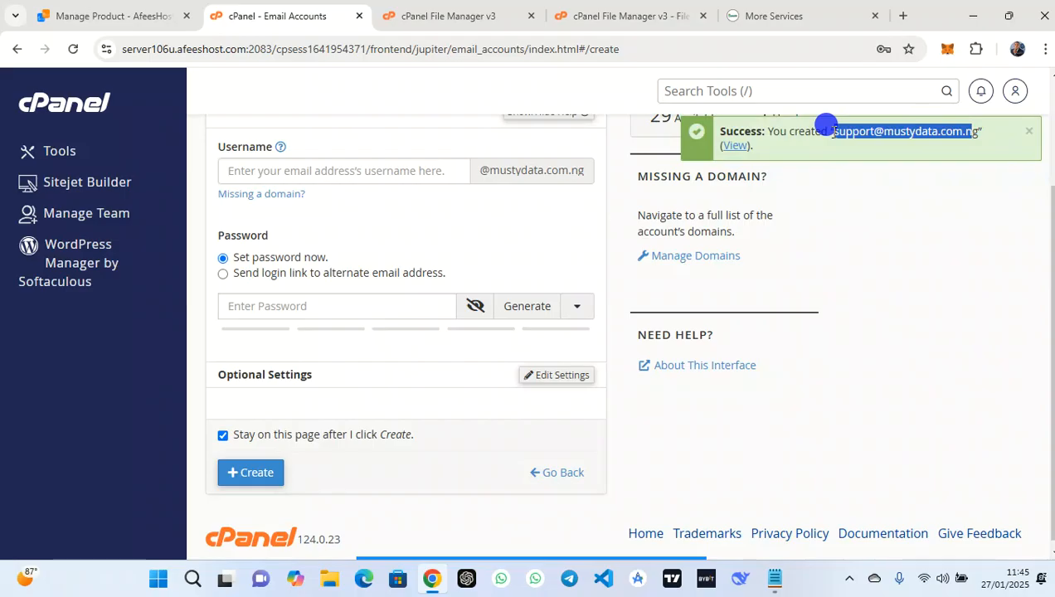
left_click_drag(826, 125, 831, 135)
key("ctrl+c")
Add an 'email:' line with the support address and a 'password:' line with its password to the note
left_click(773, 578)
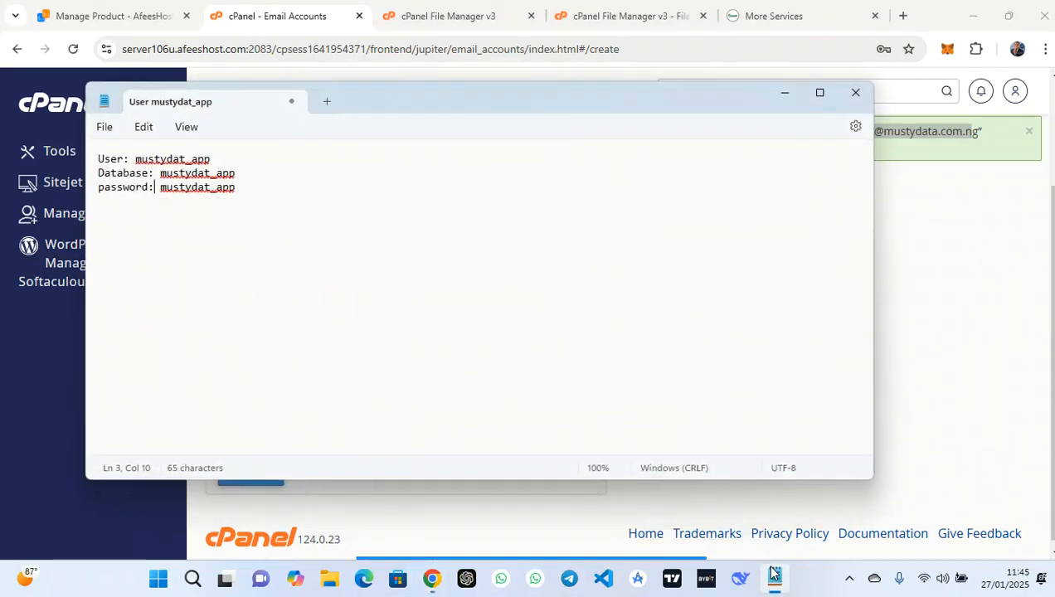
left_click(333, 203)
type("email")
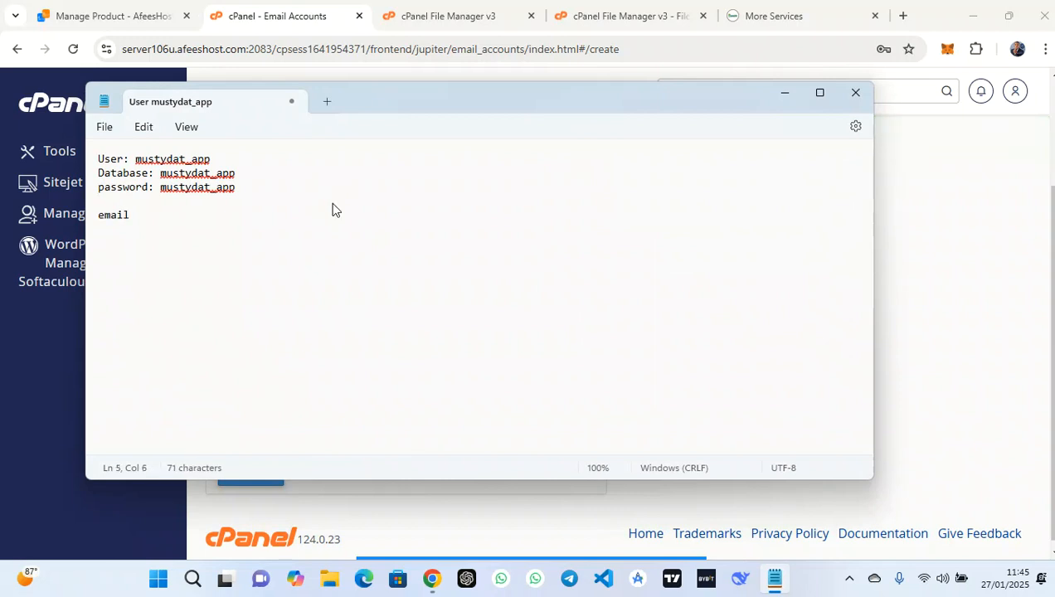
type(":")
key("ctrl+v")
left_click_drag(246, 191, 162, 198)
key("ctrl+c")
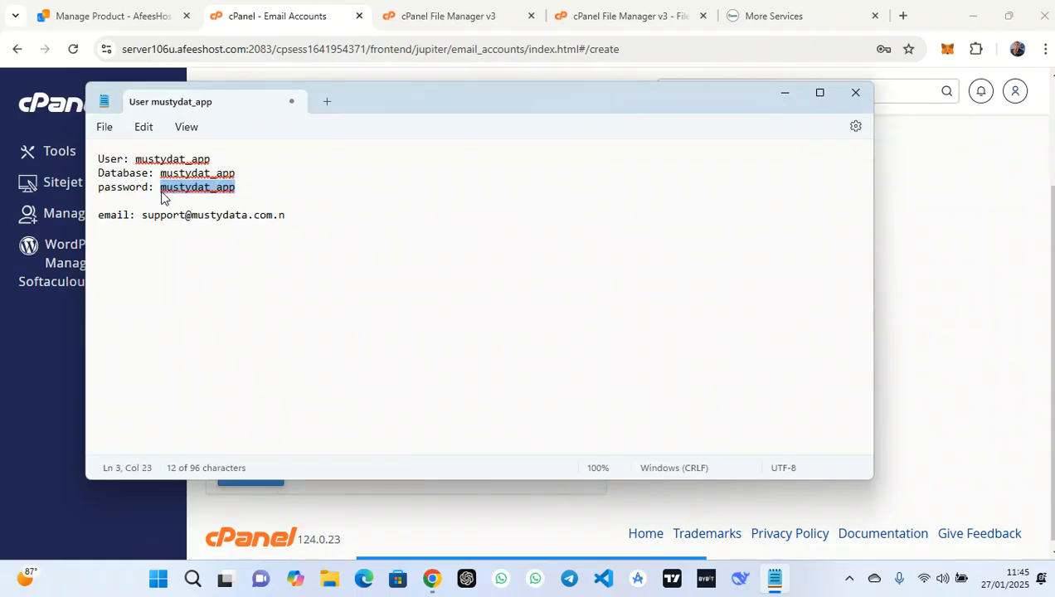
left_click(308, 213)
type("g")
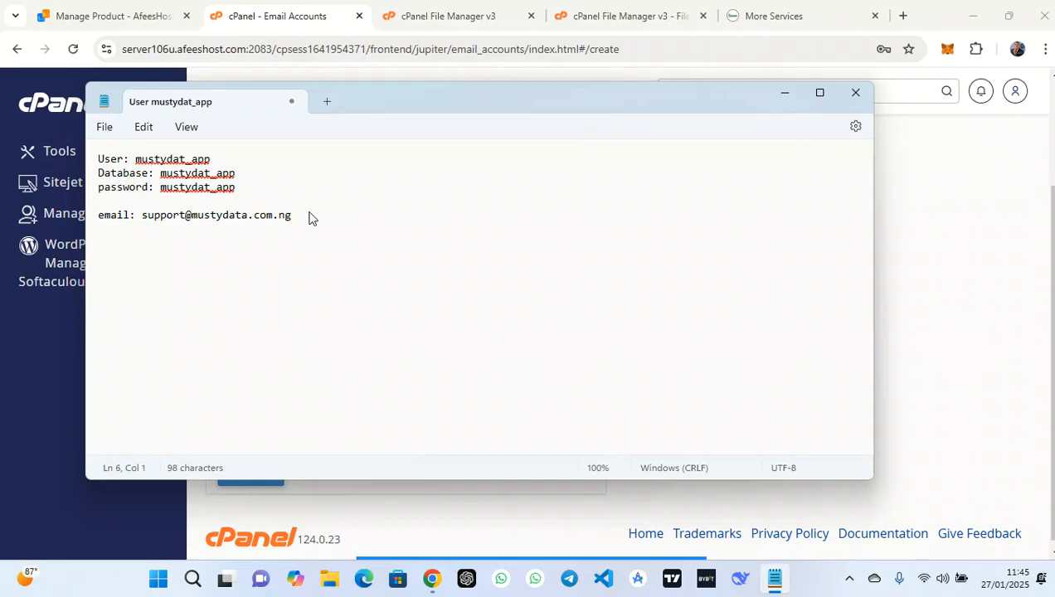
key("ctrl+v")
left_click(100, 231)
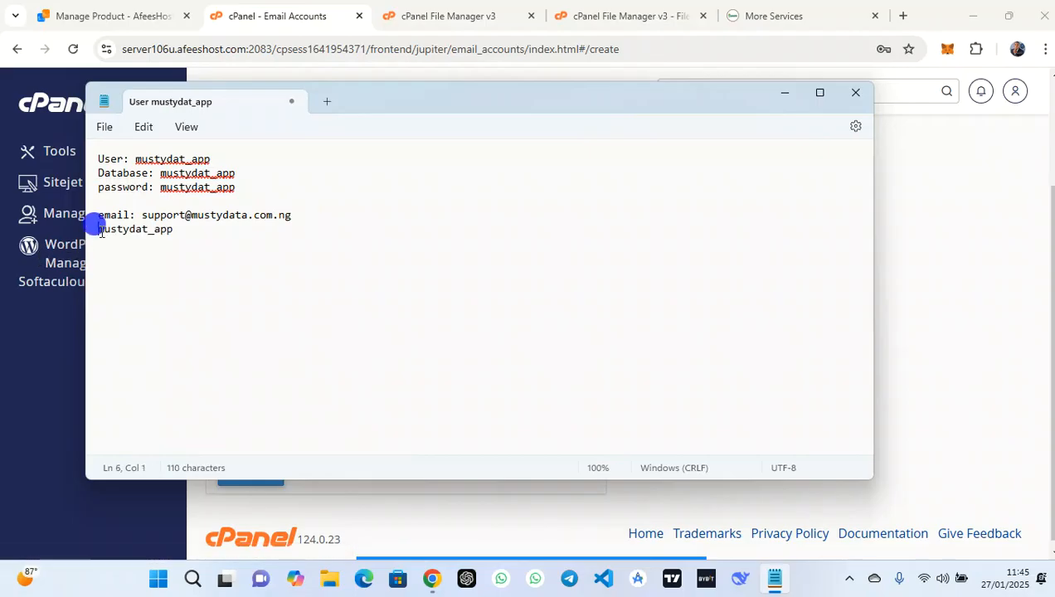
type("password:")
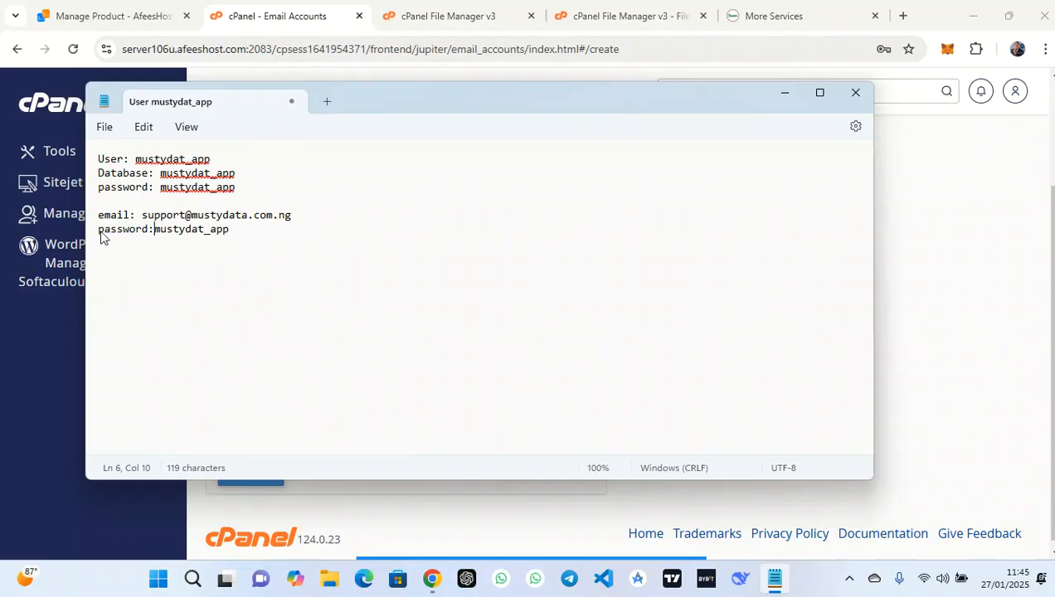
Hide the notes, return to cPanel home, and close the spare File Manager and More Services tabs
left_click(784, 93)
scroll(503, 255, "up", 2)
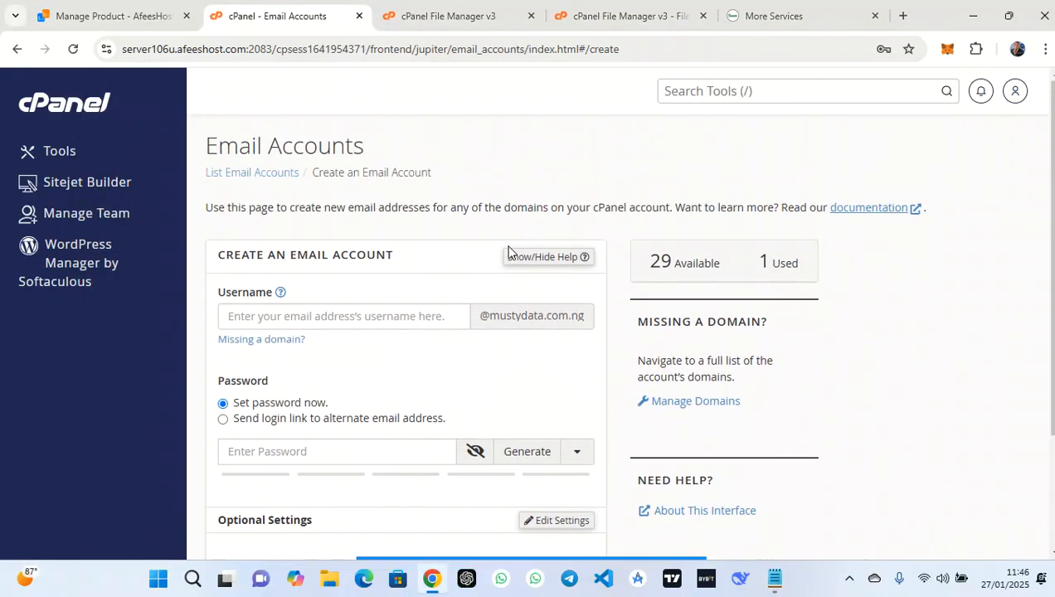
left_click(68, 106)
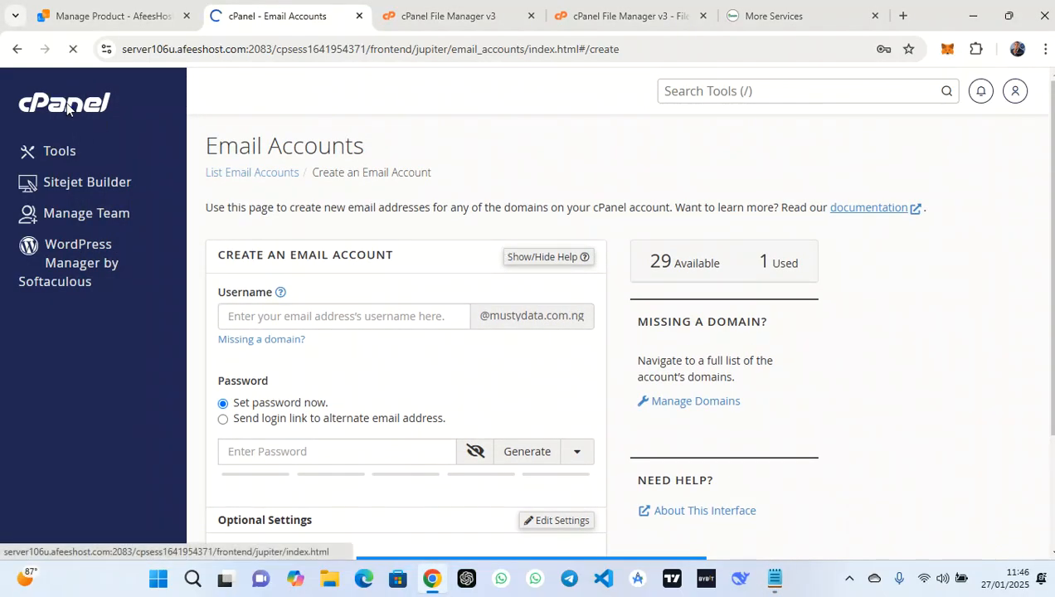
left_click(641, 7)
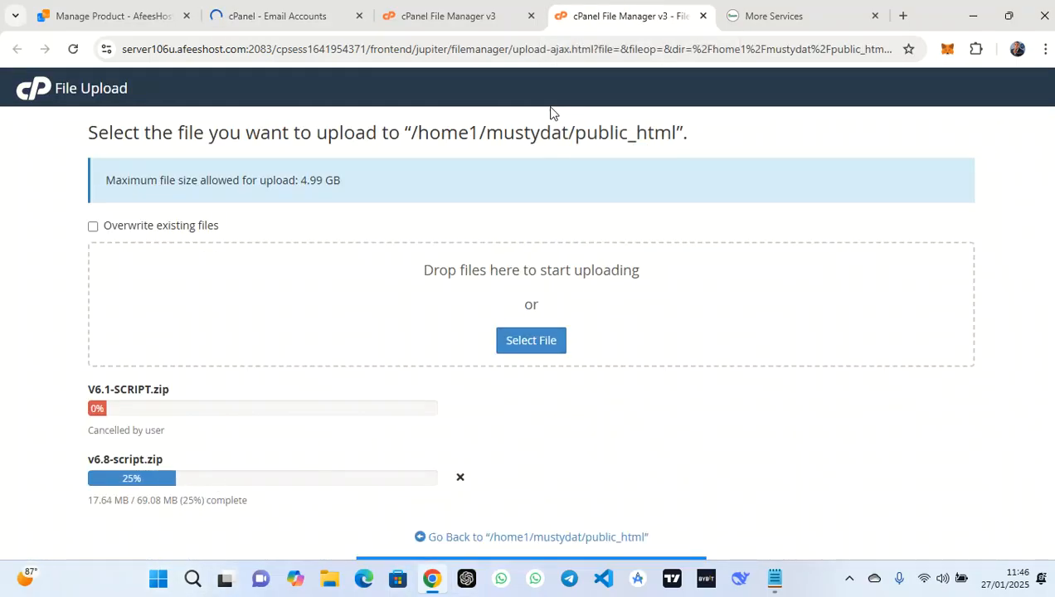
left_click(485, 9)
left_click(531, 16)
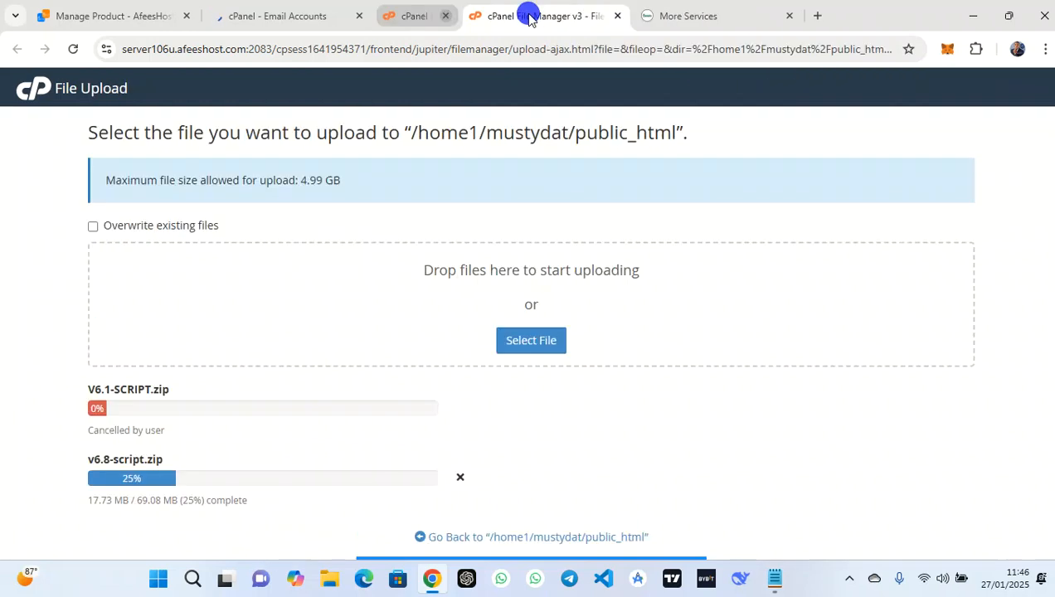
left_click(315, 15)
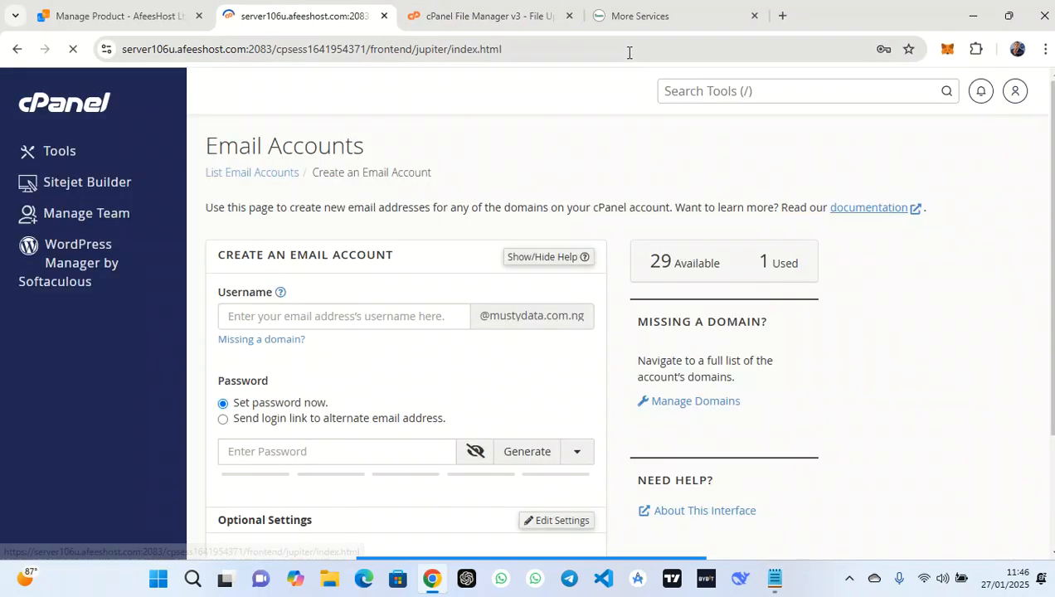
left_click(754, 16)
Scroll the cPanel tools page down to the Databases section
scroll(449, 121, "down", 7)
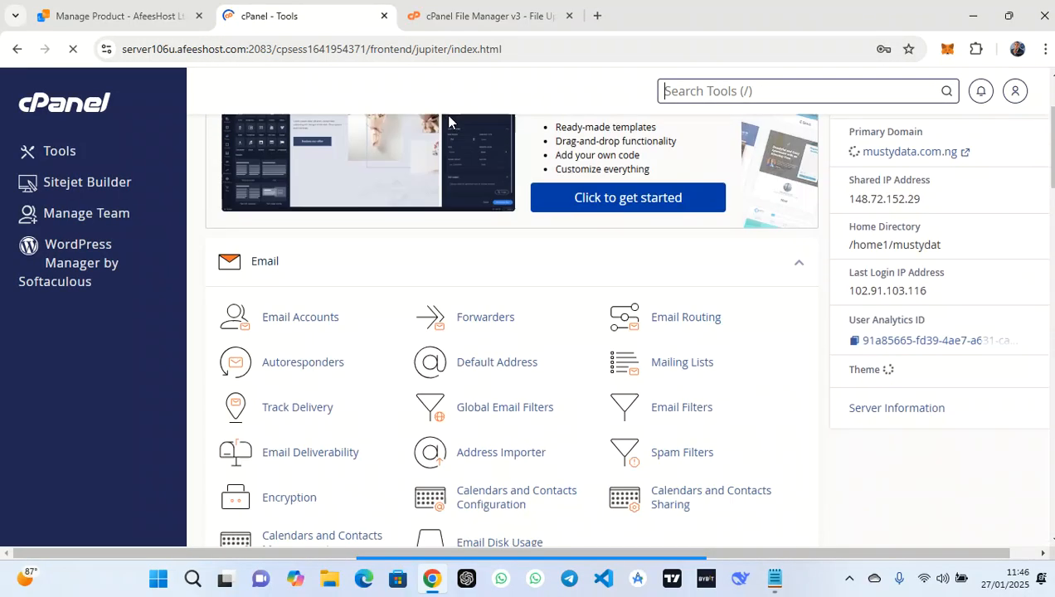
scroll(449, 121, "down", 3)
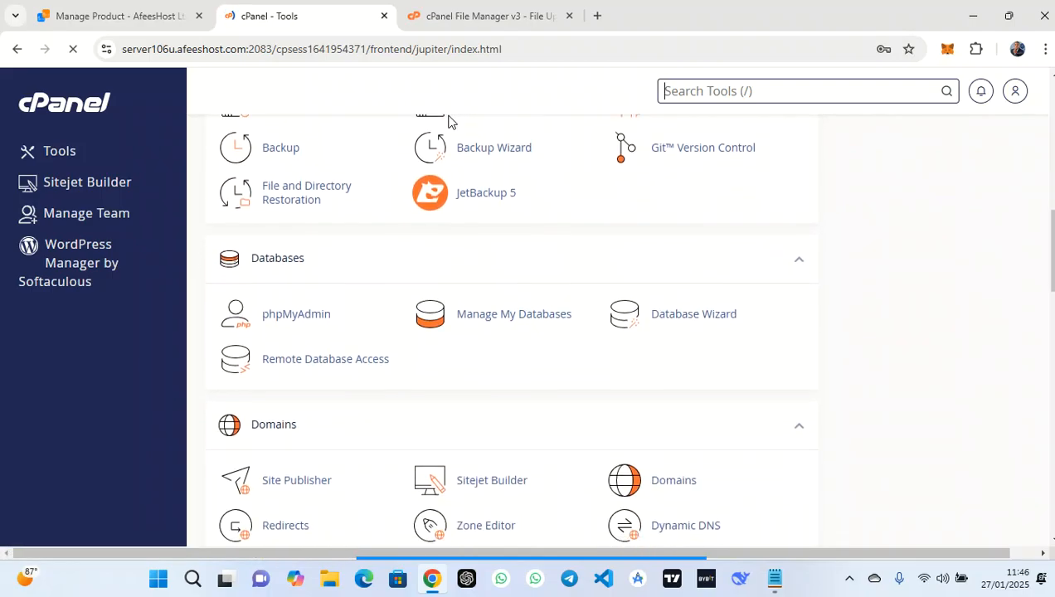
mouse_move(498, 541)
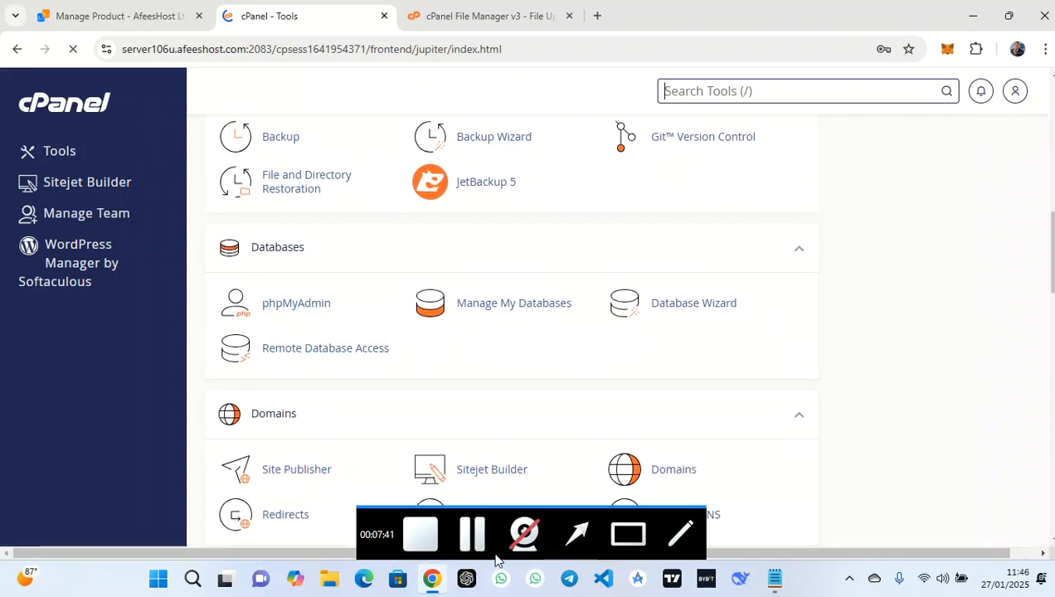
left_click(630, 536)
left_click_drag(361, 266, 206, 329)
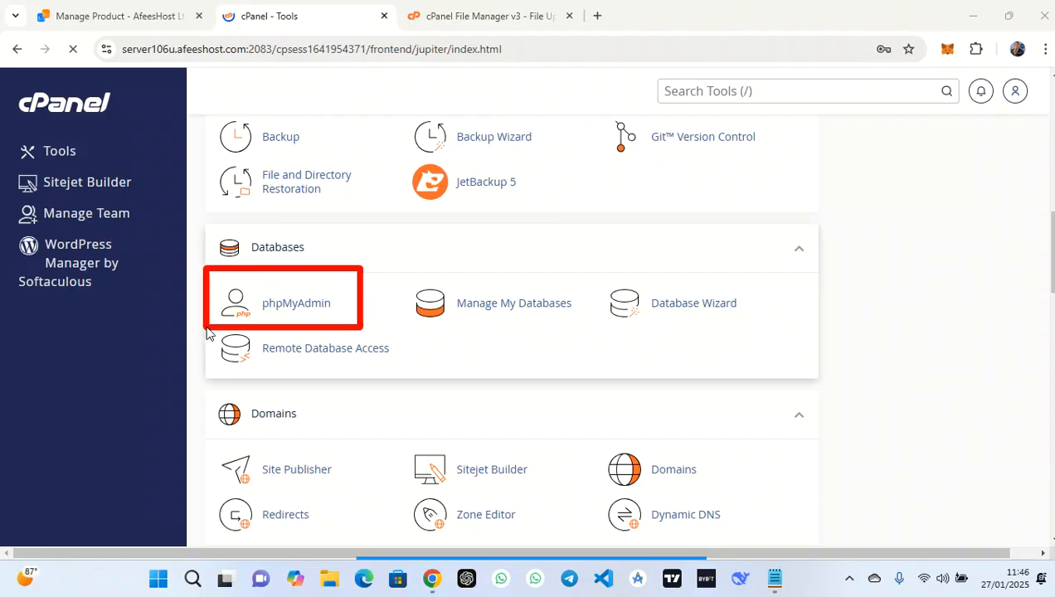
Launch phpMyAdmin, select the mustydat_app database in the navigation tree, and go to its Import page
left_click(280, 307)
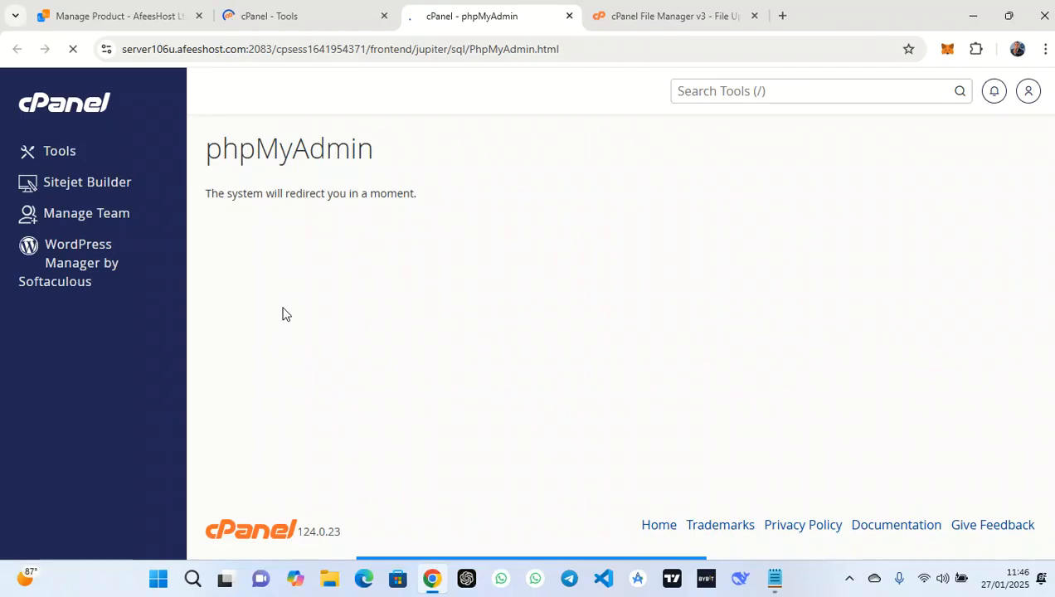
left_click(478, 535)
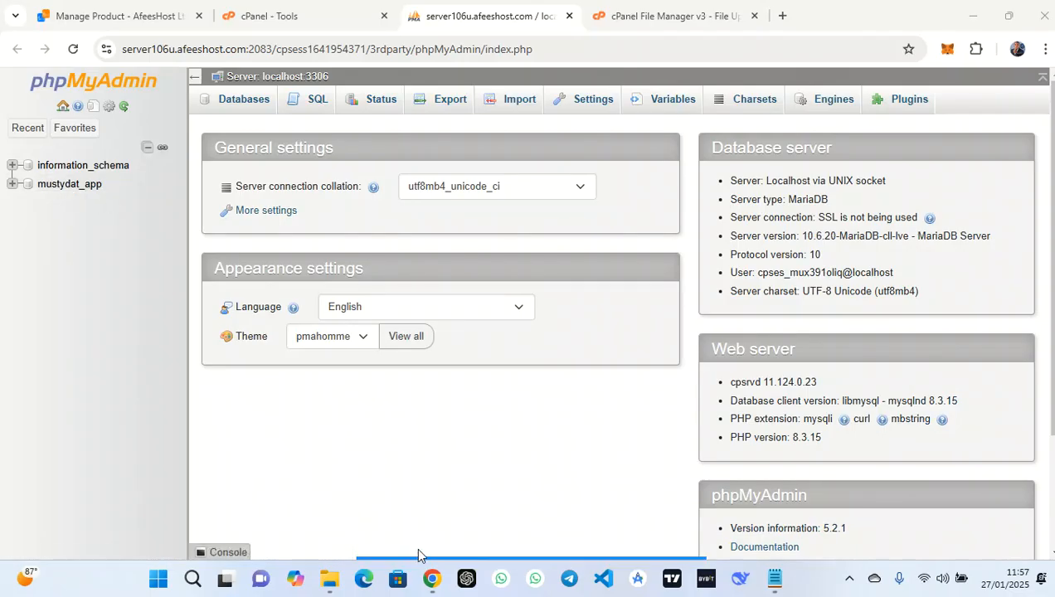
mouse_move(470, 551)
left_click(578, 536)
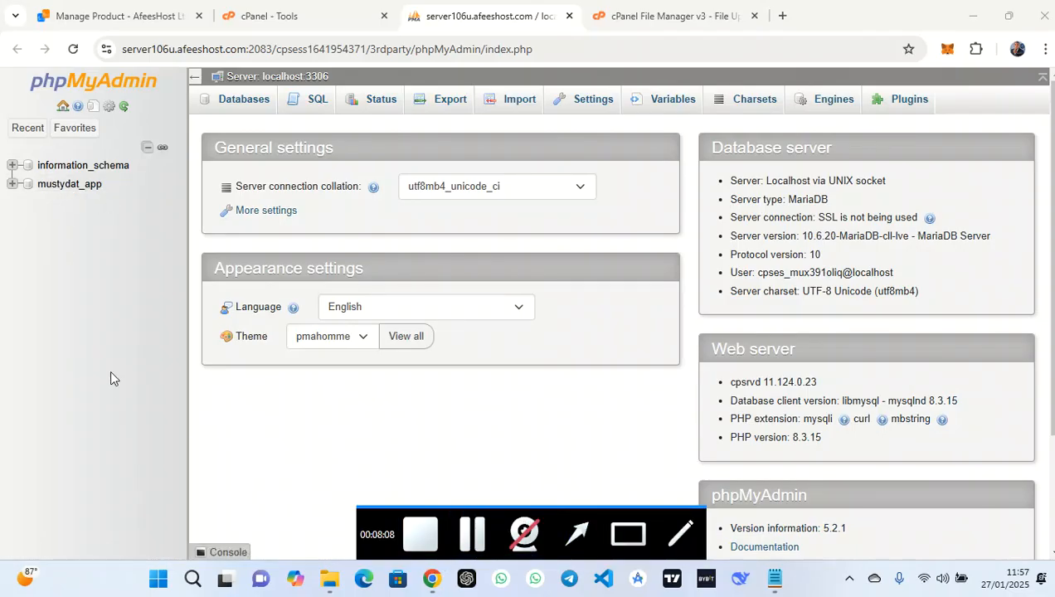
mouse_move(223, 425)
left_mouse_down()
mouse_move(71, 165)
mouse_move(91, 187)
left_mouse_up()
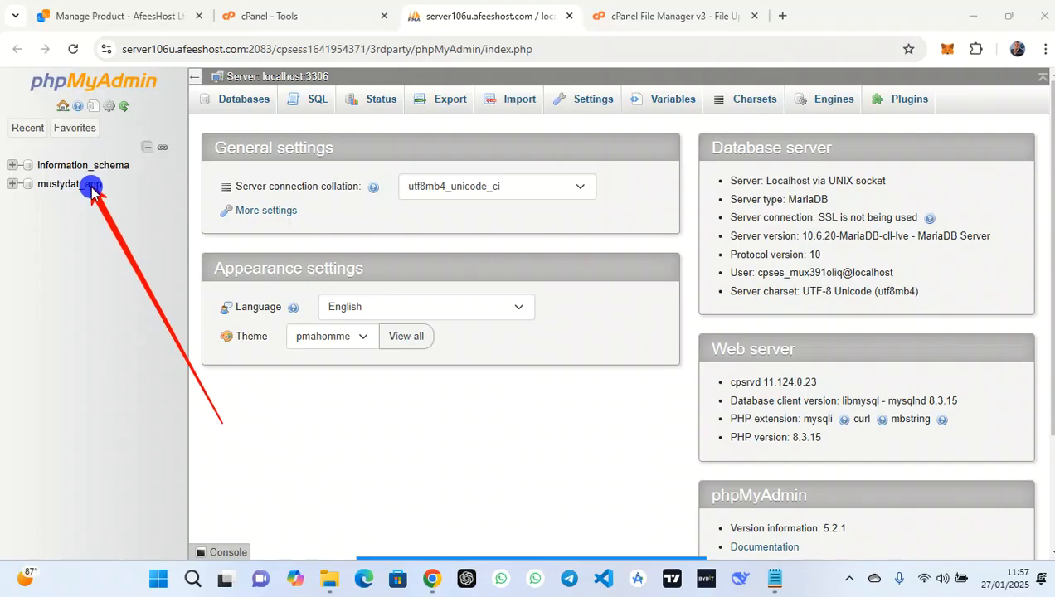
left_click(66, 186)
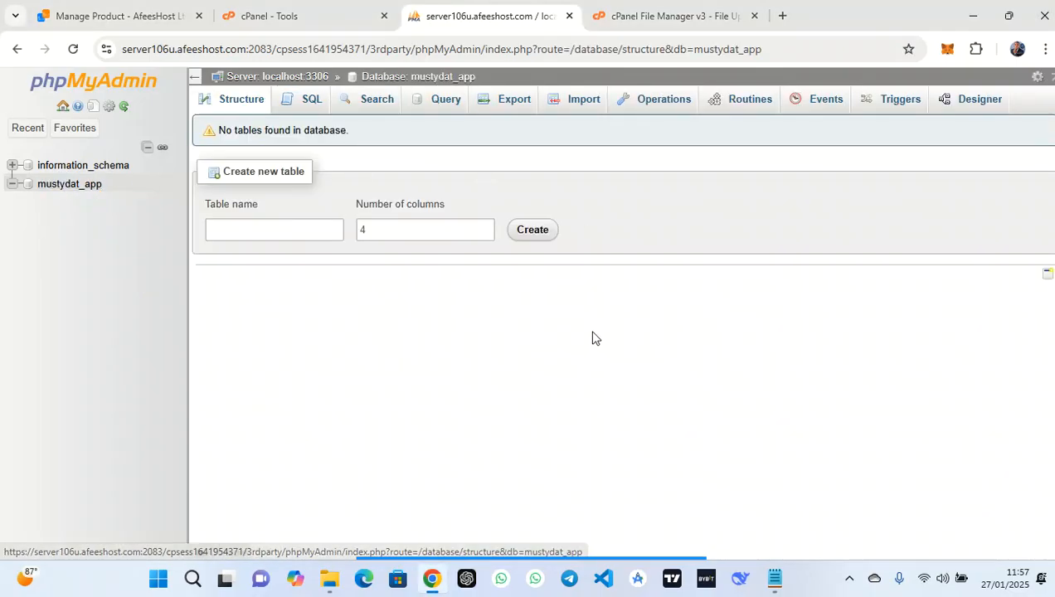
left_click(575, 536)
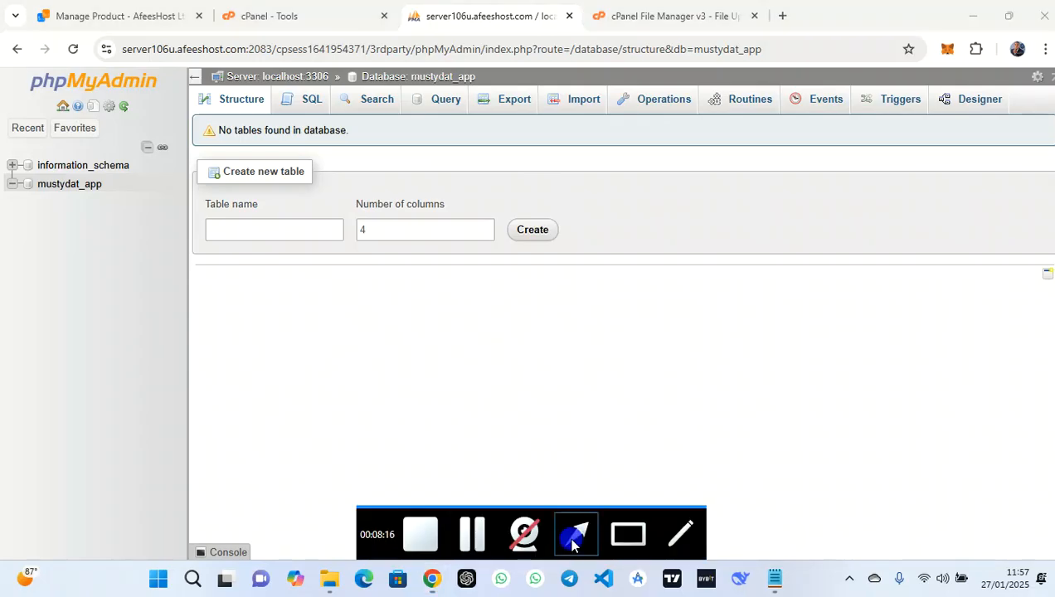
left_click_drag(635, 362, 547, 103)
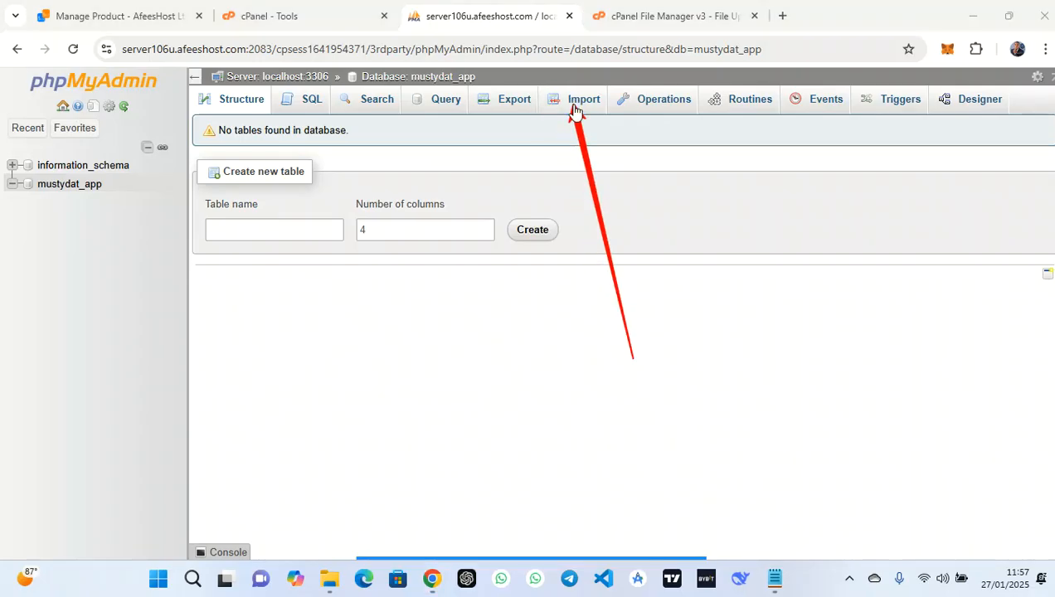
left_click(571, 101)
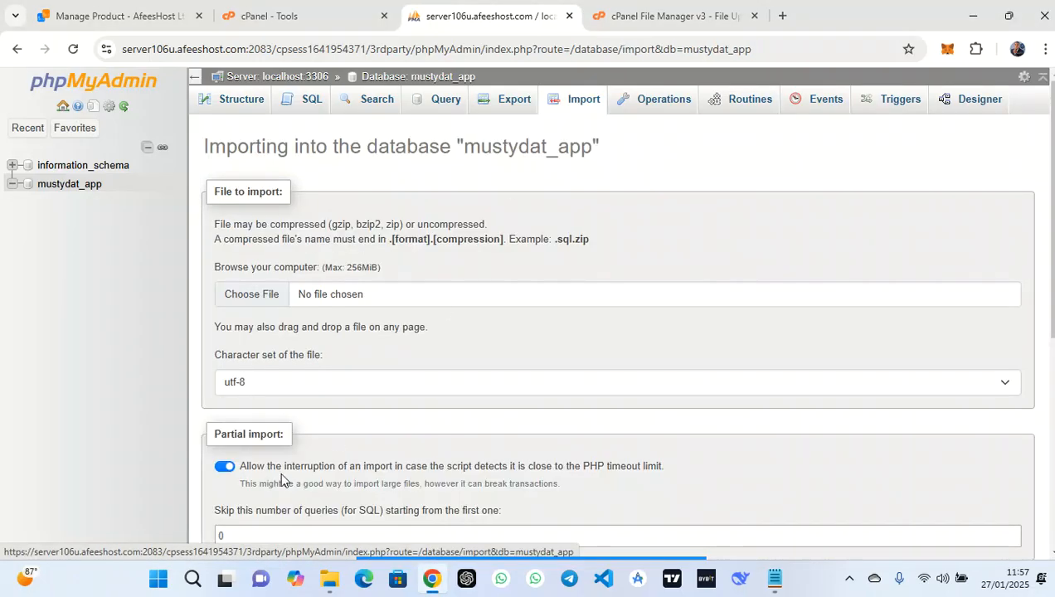
Choose oxgrtagt_app.sql as the import file and run the import into mustydat_app (147 queries)
mouse_move(591, 563)
left_click(630, 533)
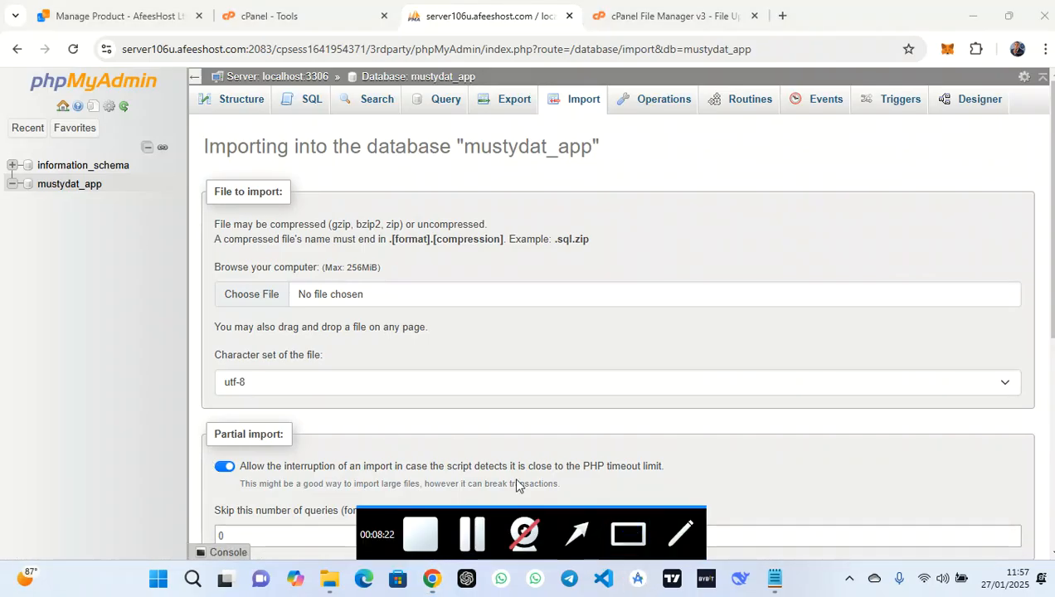
left_click_drag(202, 255, 350, 354)
left_click(272, 296)
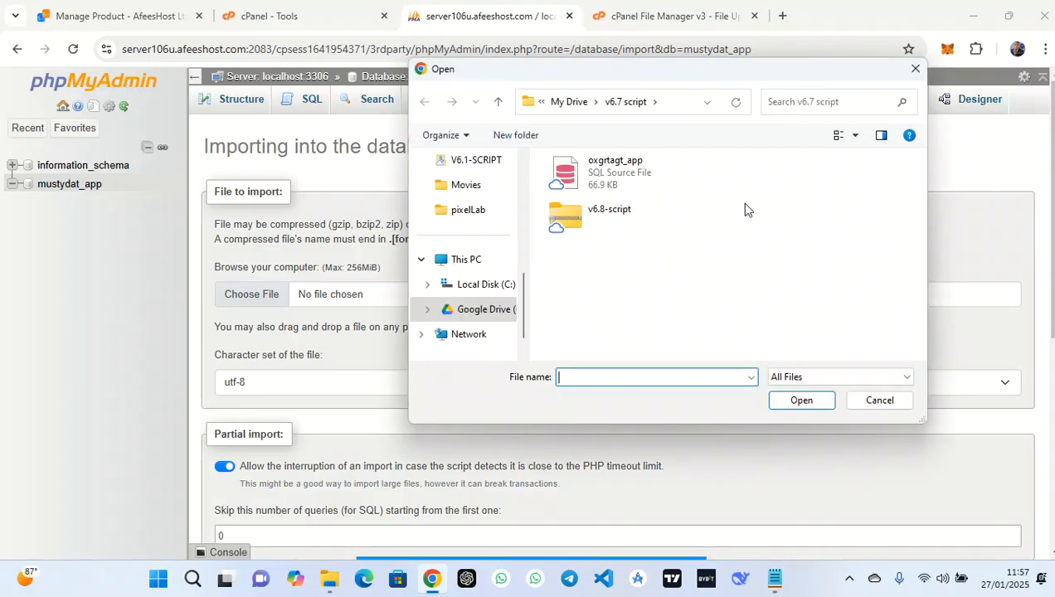
left_click(662, 184)
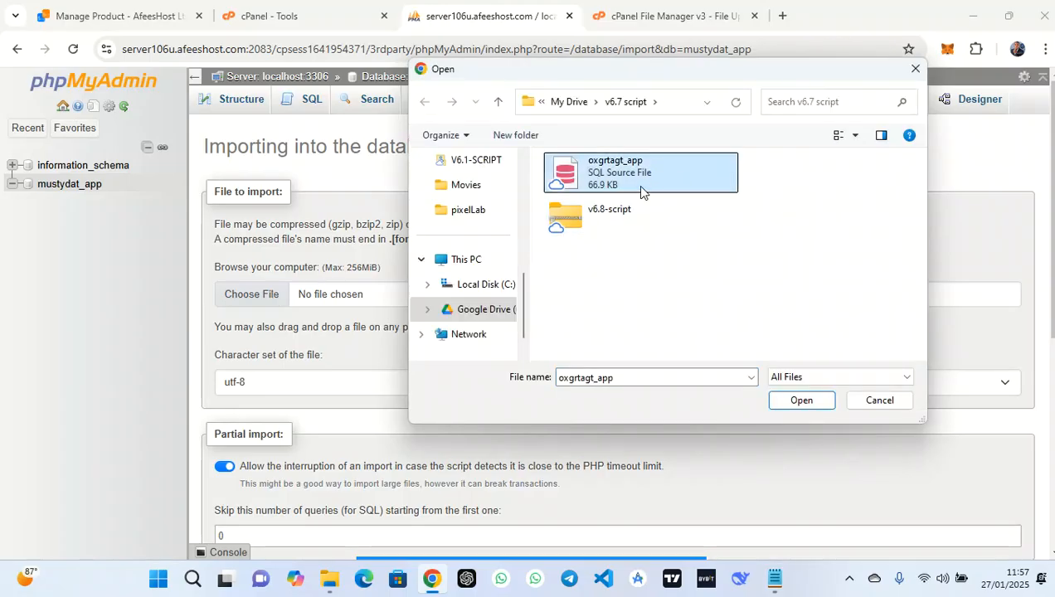
left_click(802, 401)
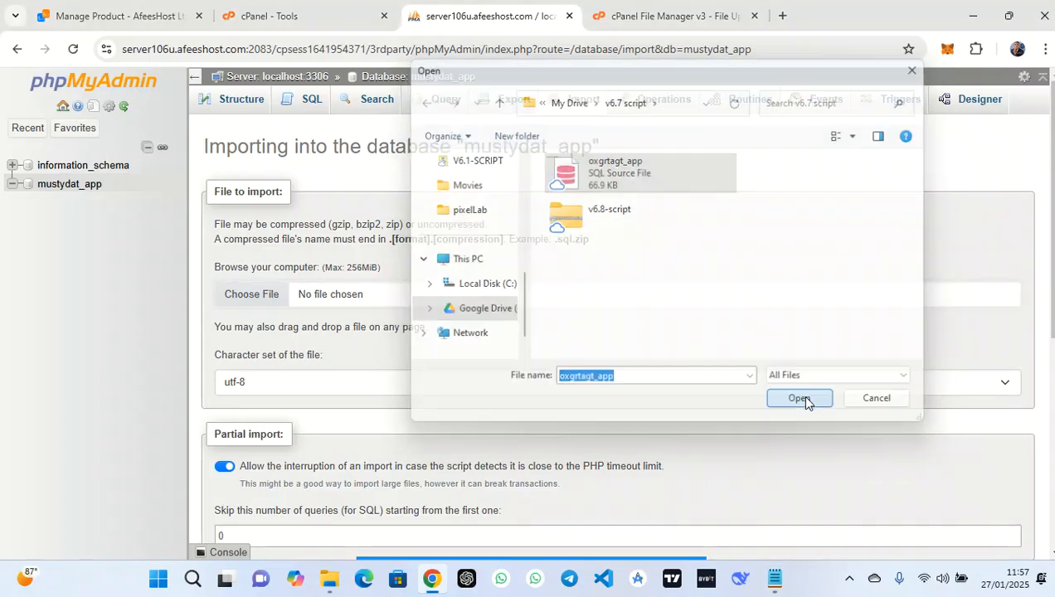
scroll(540, 321, "down", 1)
scroll(539, 322, "down", 5)
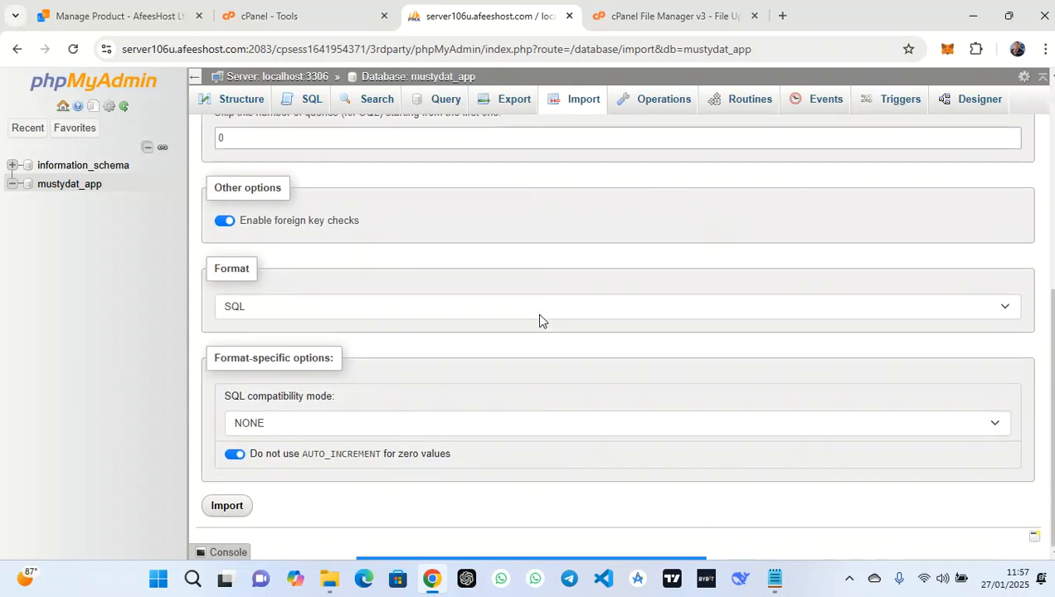
left_click(221, 515)
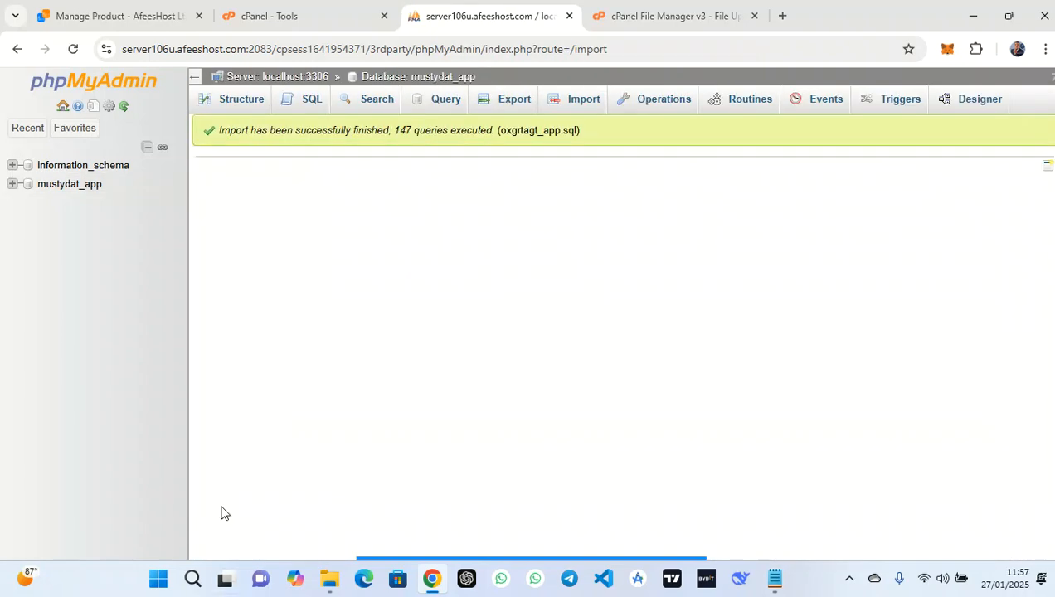
Scroll through mustydat_app's 38 tables, then switch back to the v6.8-script.zip upload at 34%
left_click(86, 184)
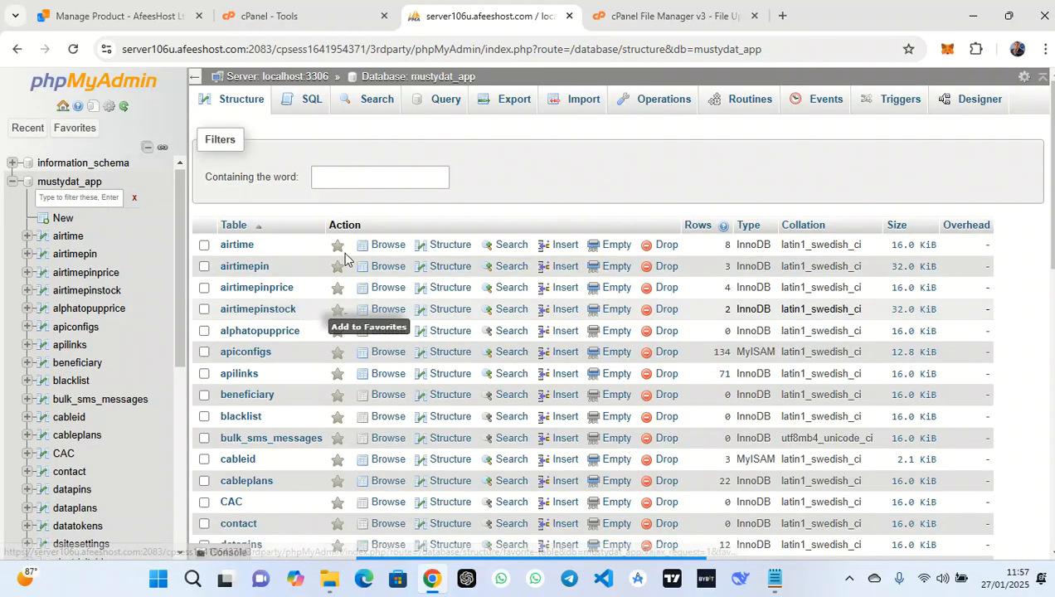
scroll(438, 276, "down", 1)
scroll(438, 276, "down", 2)
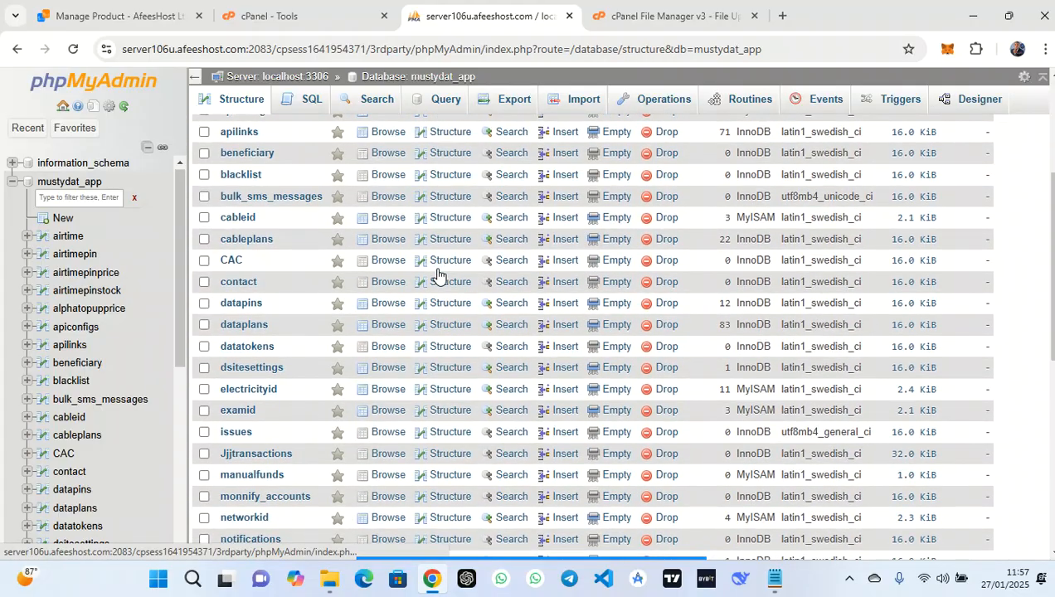
scroll(438, 274, "down", 3)
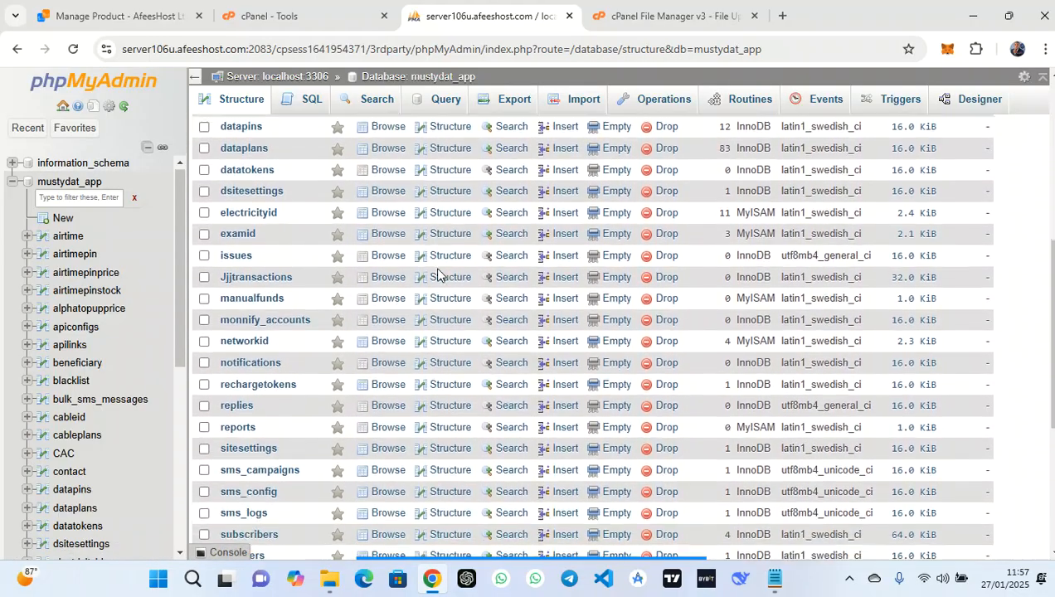
scroll(438, 276, "down", 2)
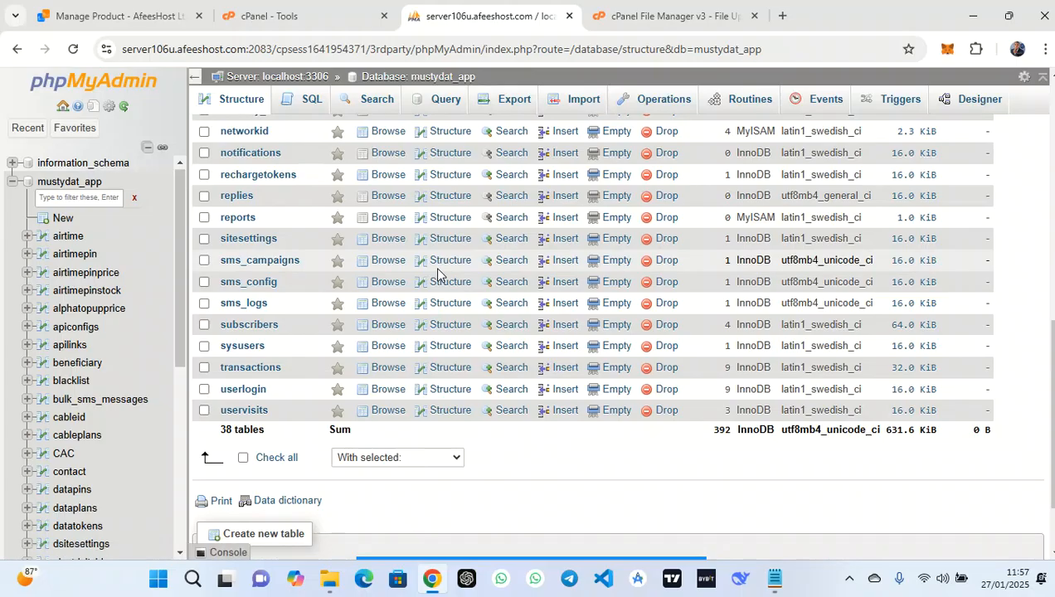
left_click(666, 6)
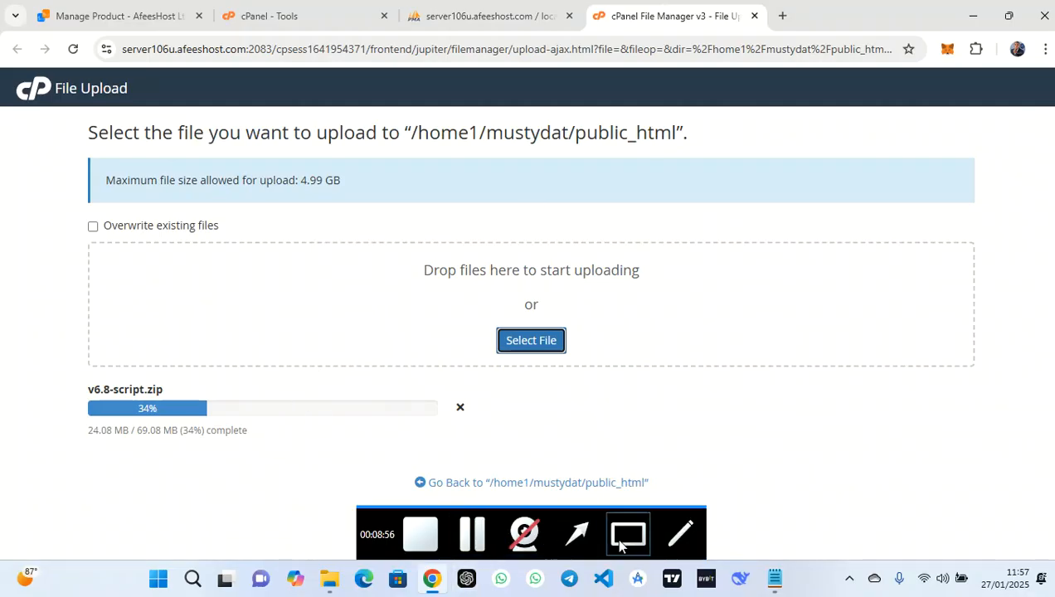
Wait for v6.8-script.zip to reach 100% (69.08 MB), then go back to the public_html listing
left_click(629, 536)
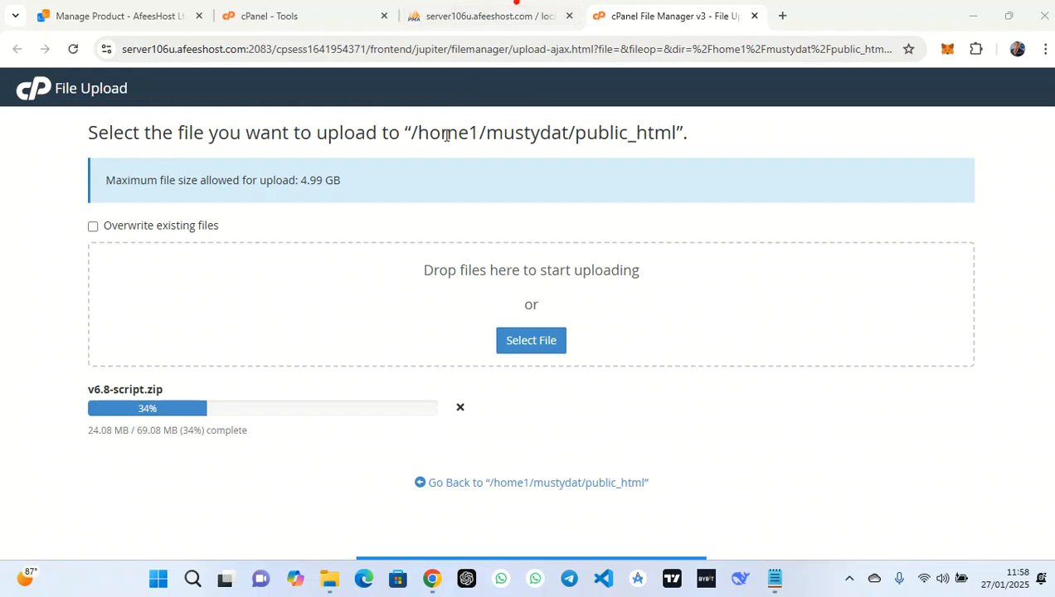
left_click(492, 12)
left_click(375, 14)
mouse_move(515, 543)
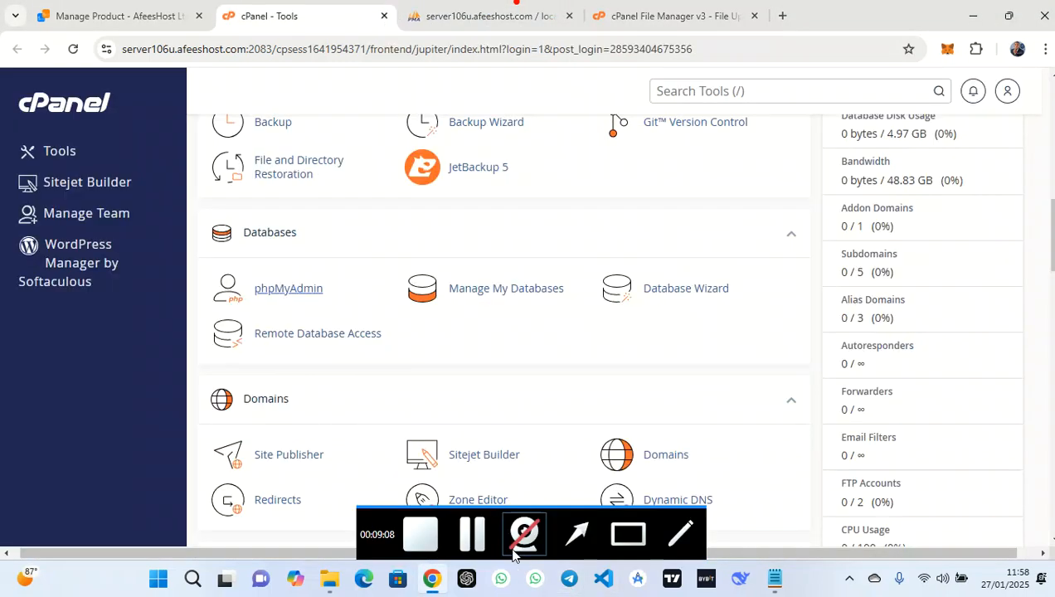
left_click(479, 543)
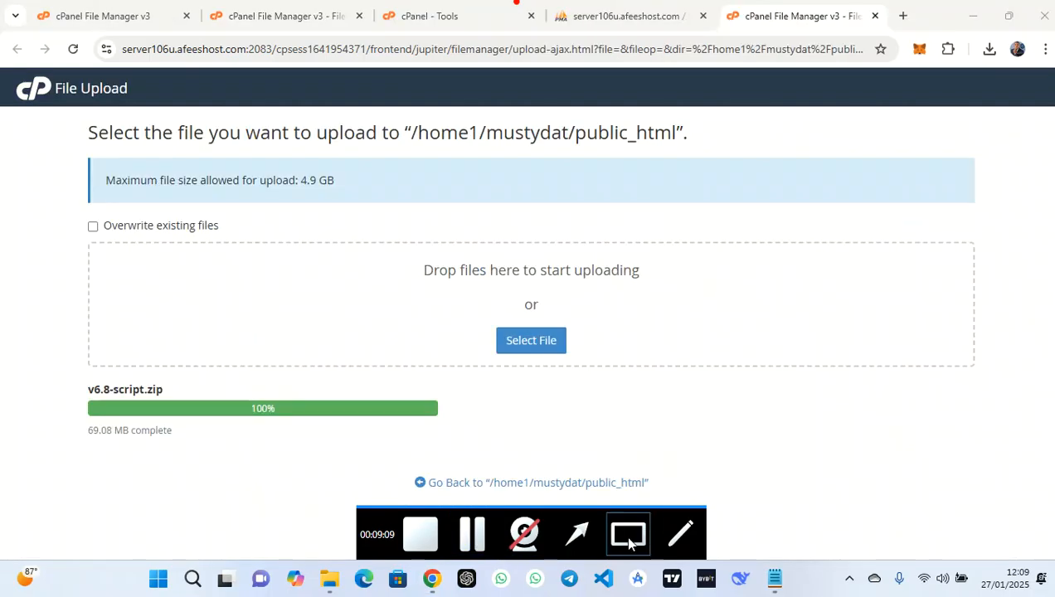
left_click(629, 544)
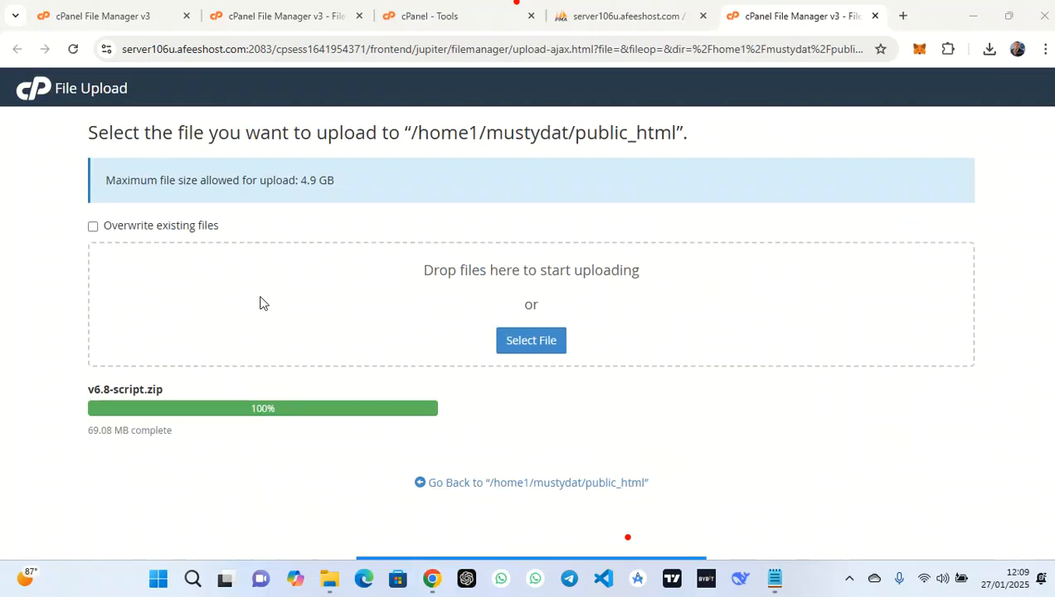
left_click_drag(462, 387, 273, 427)
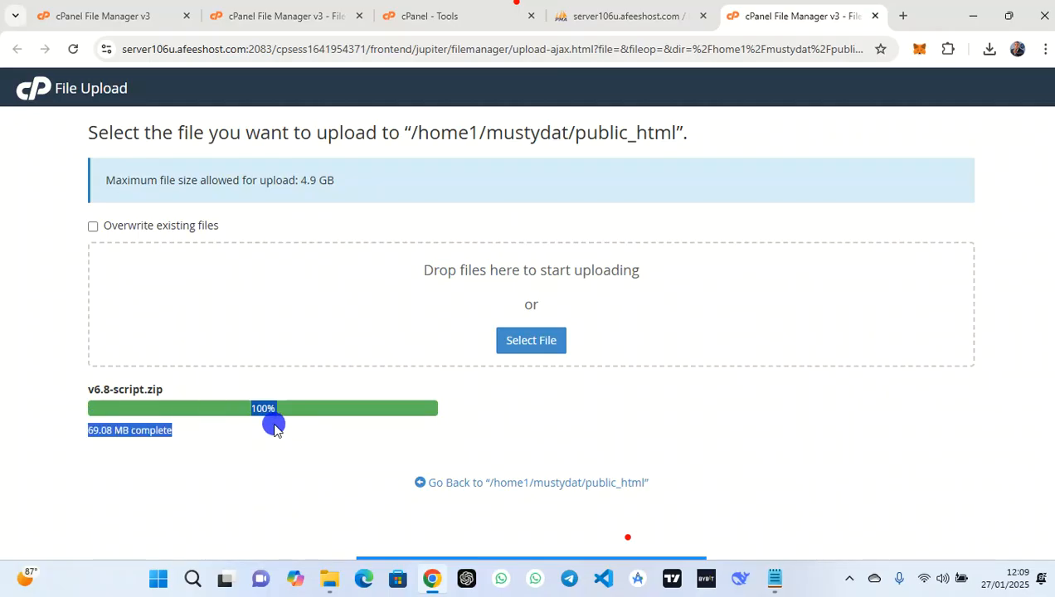
left_click(228, 449)
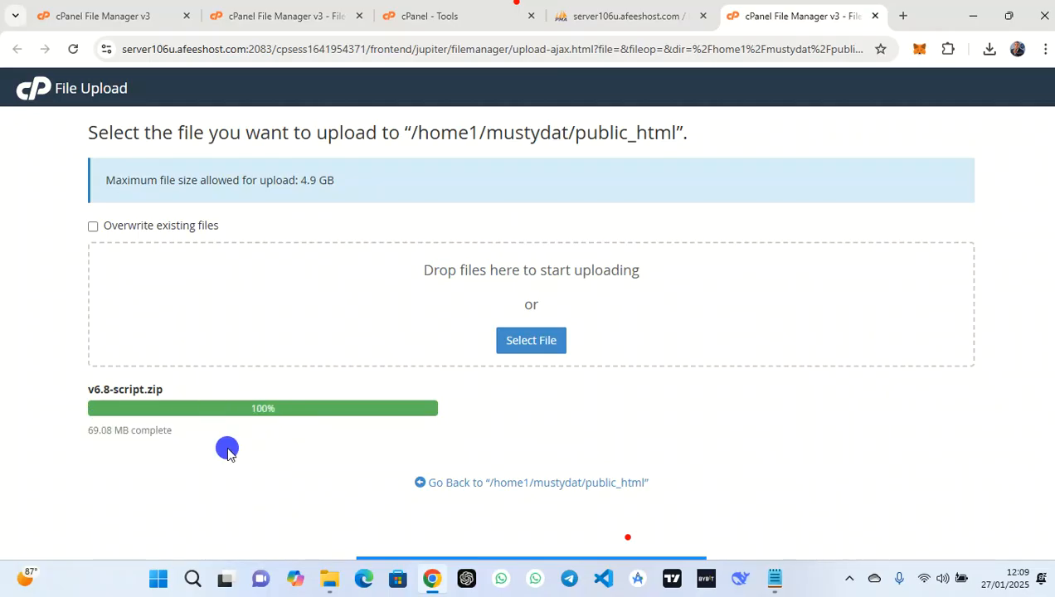
left_click(519, 485)
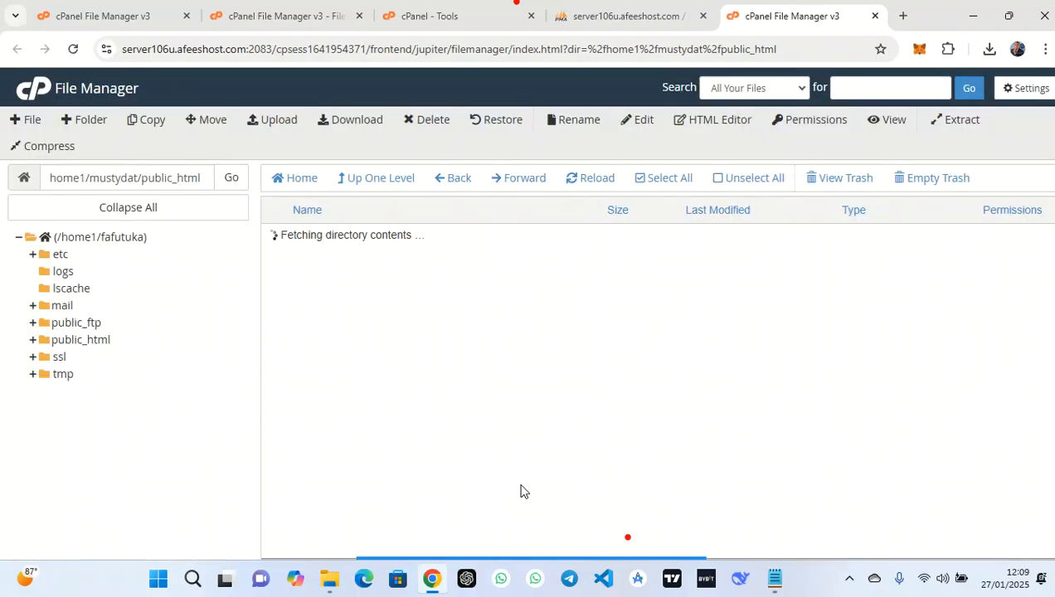
Reopen File Manager from the cPanel Tools page, closing the extra phpMyAdmin and duplicate tabs
left_click(592, 178)
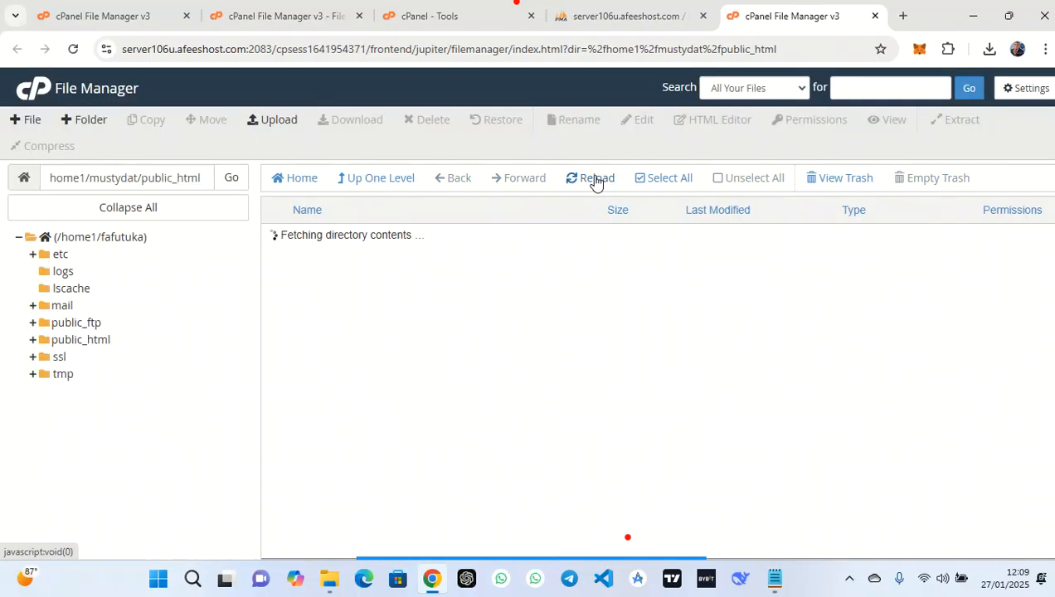
left_click(448, 9)
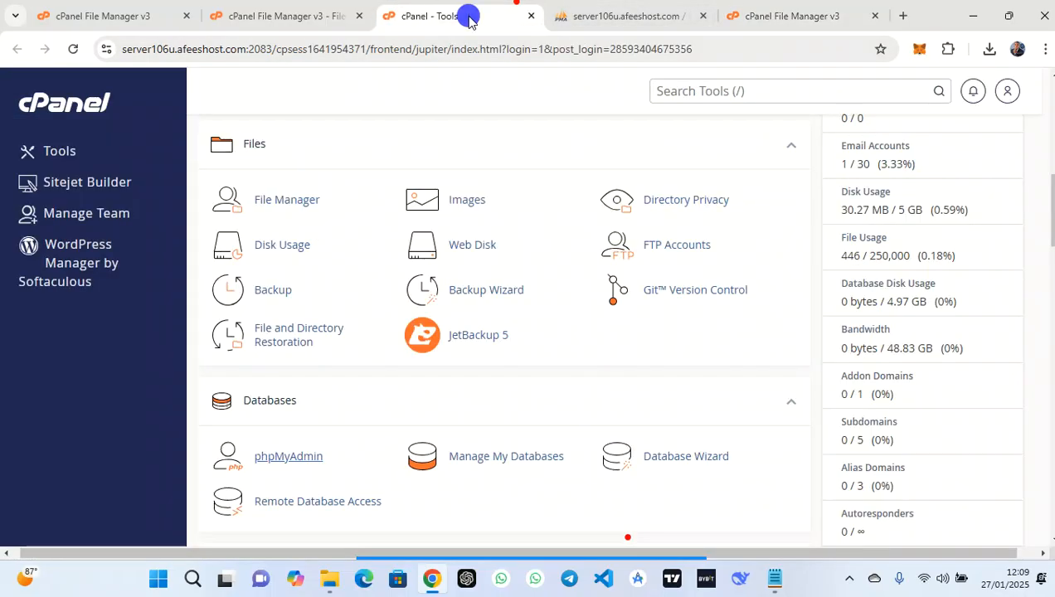
scroll(860, 315, "up", 4)
scroll(853, 313, "up", 3)
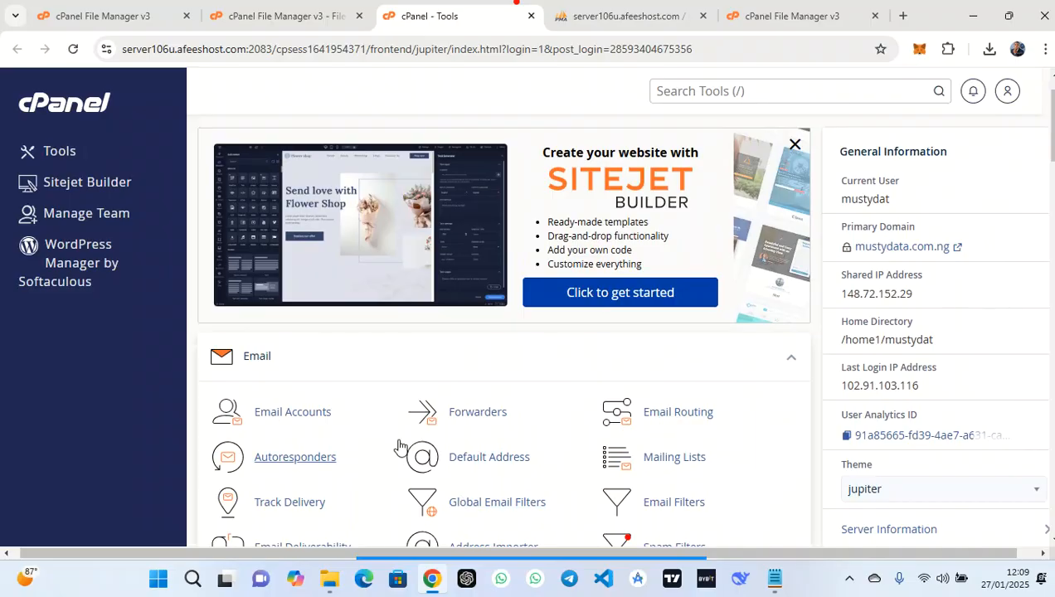
scroll(398, 433, "down", 4)
left_click(303, 405)
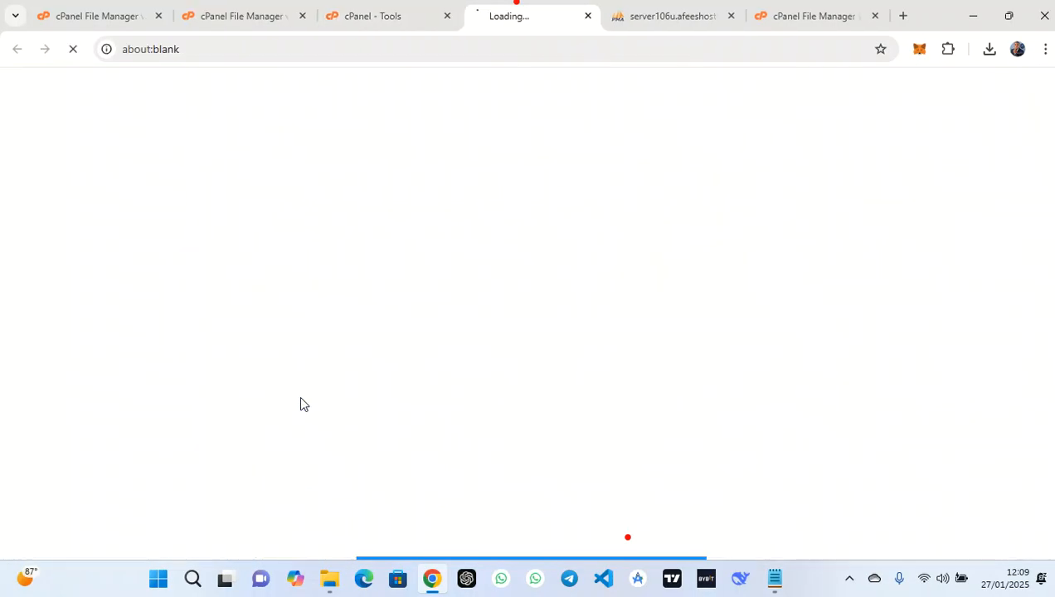
left_click(734, 15)
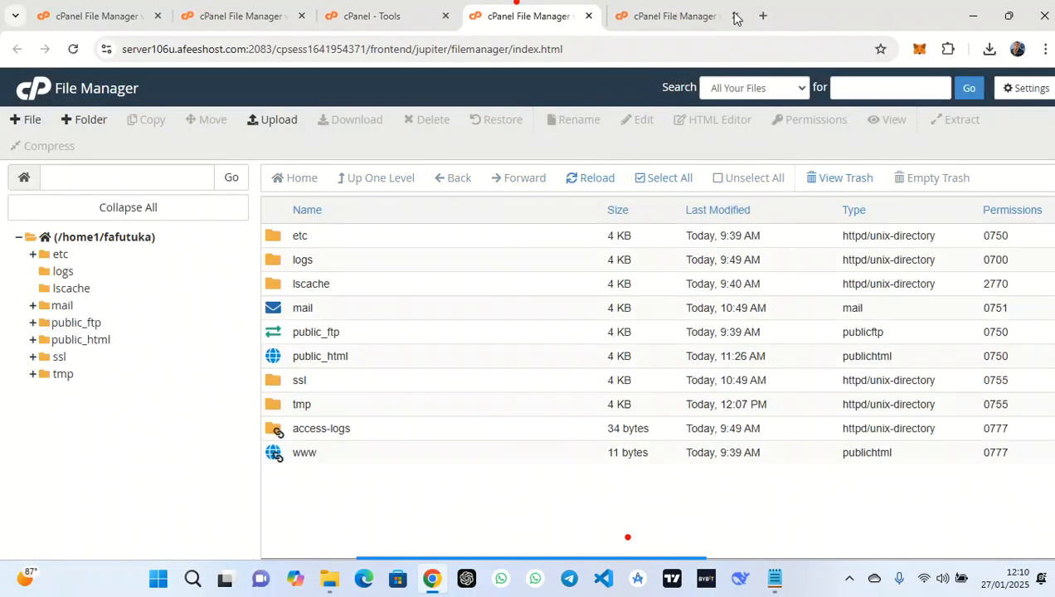
left_click(733, 15)
Browse the public_html files, then return to the account's home directory listing
double_click(424, 361)
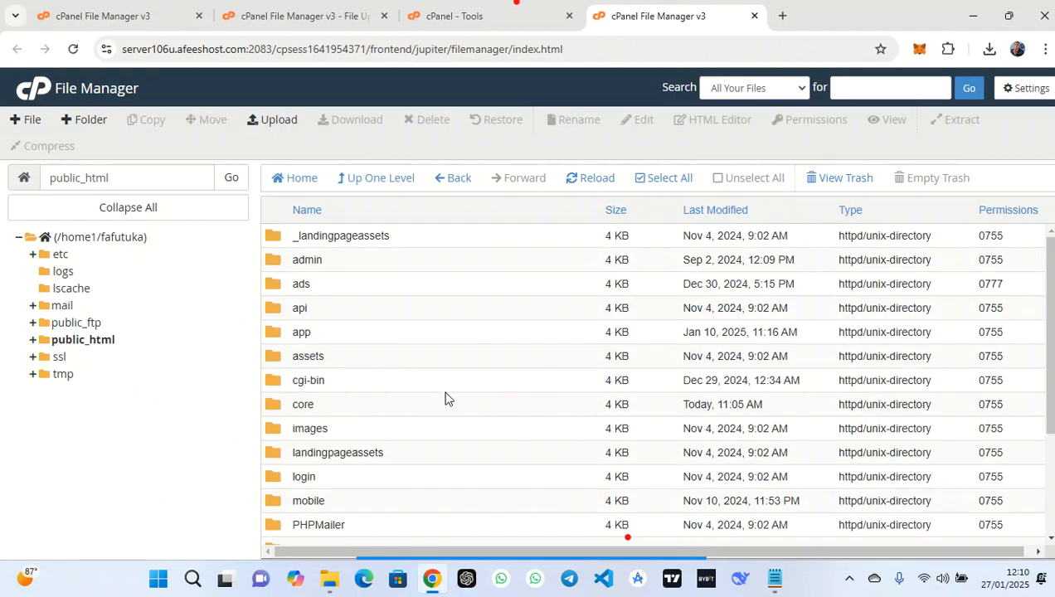
scroll(444, 398, "down", 3)
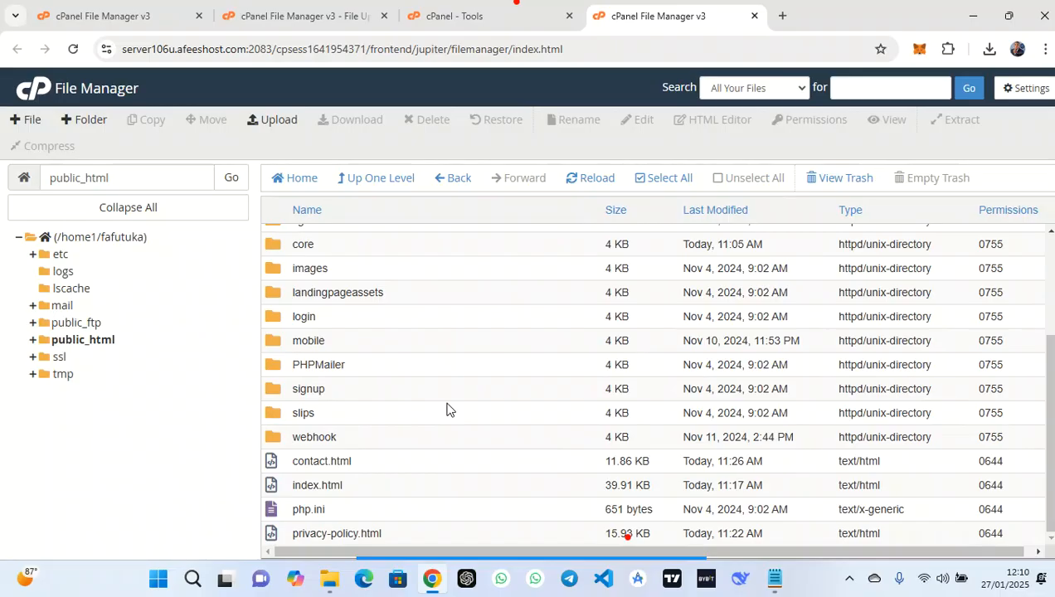
scroll(447, 410, "up", 3)
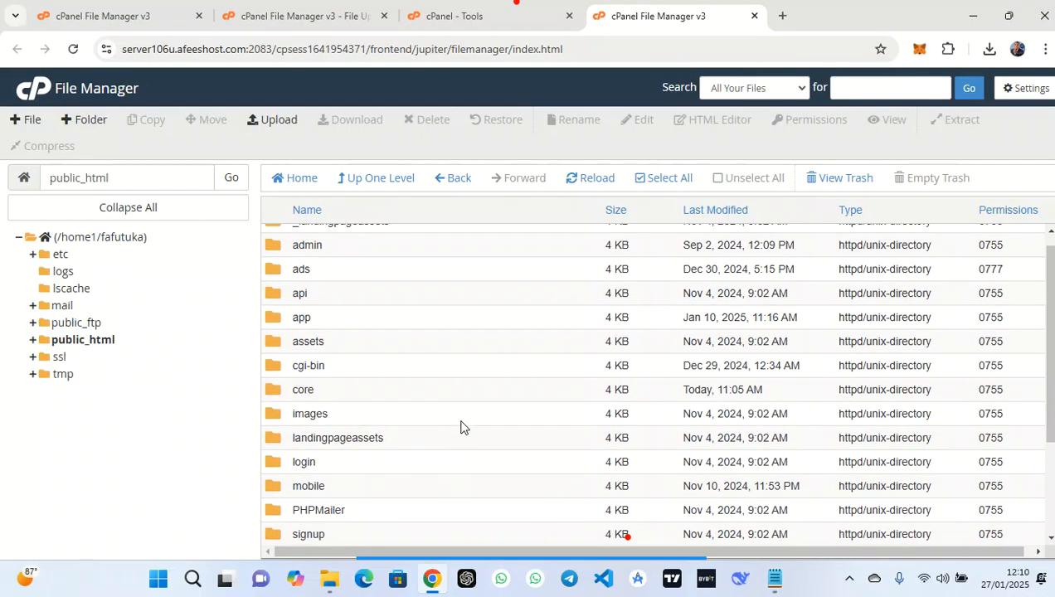
left_click(473, 534)
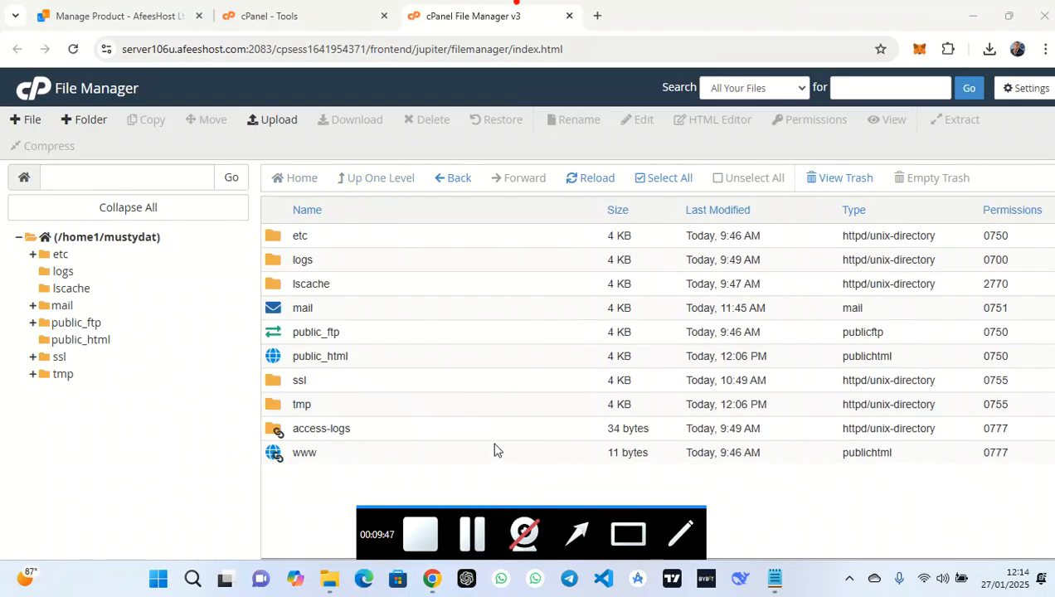
Extract v6.8-script.zip into /public_html and dismiss the extraction results
double_click(398, 356)
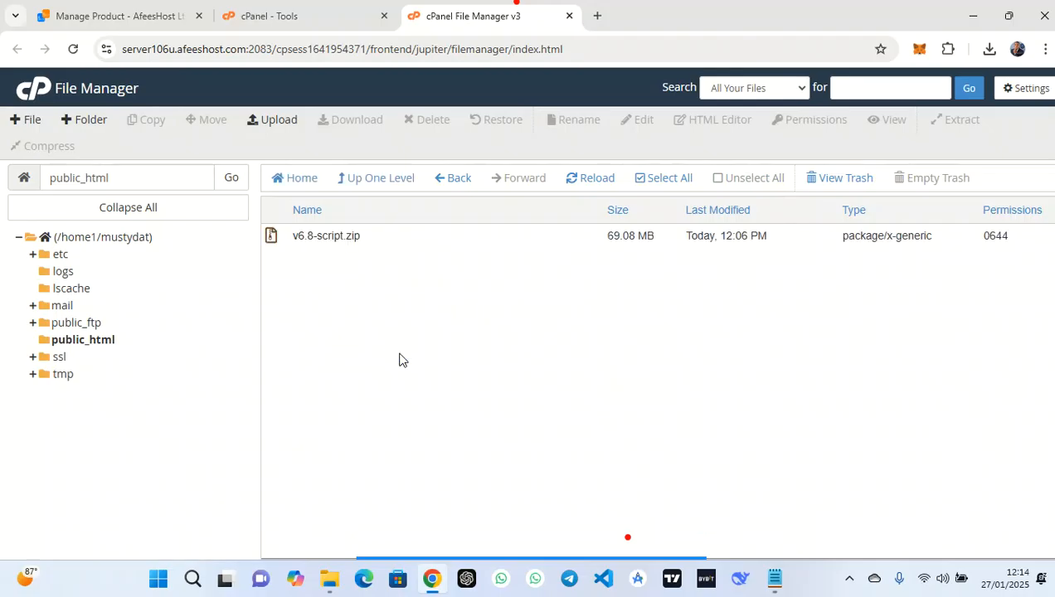
left_click(409, 238)
right_click(410, 236)
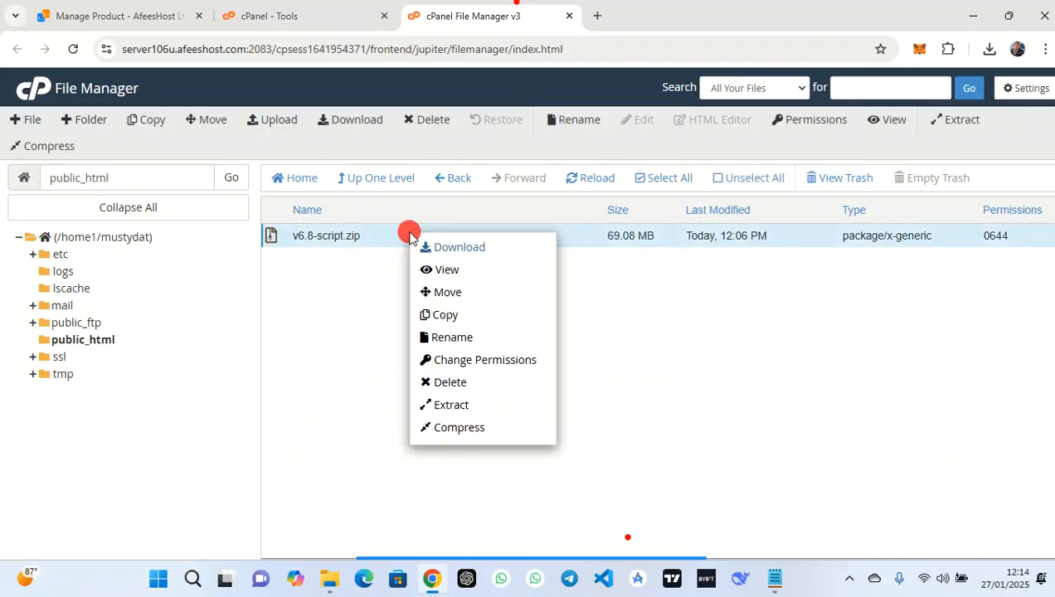
left_click(476, 408)
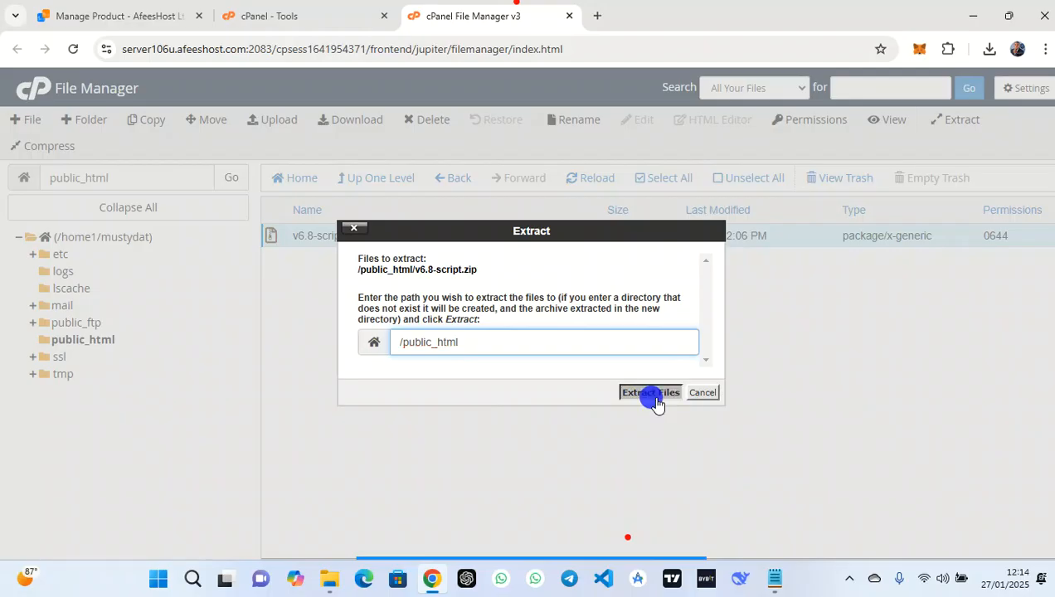
left_click(653, 394)
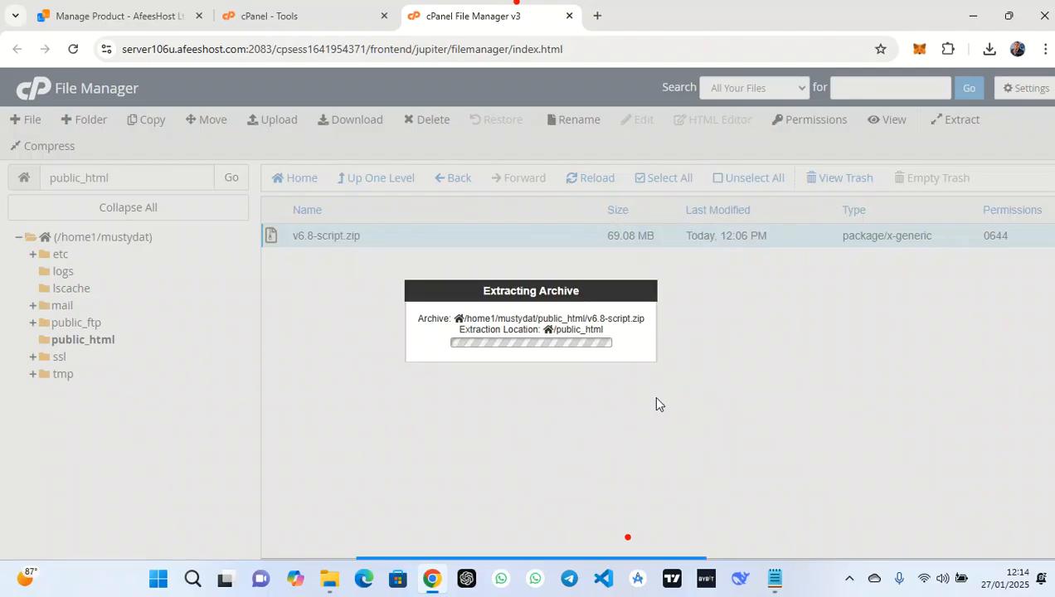
left_click(784, 472)
Permanently delete v6.8-script.zip from public_html, skipping the trash
scroll(528, 313, "down", 3)
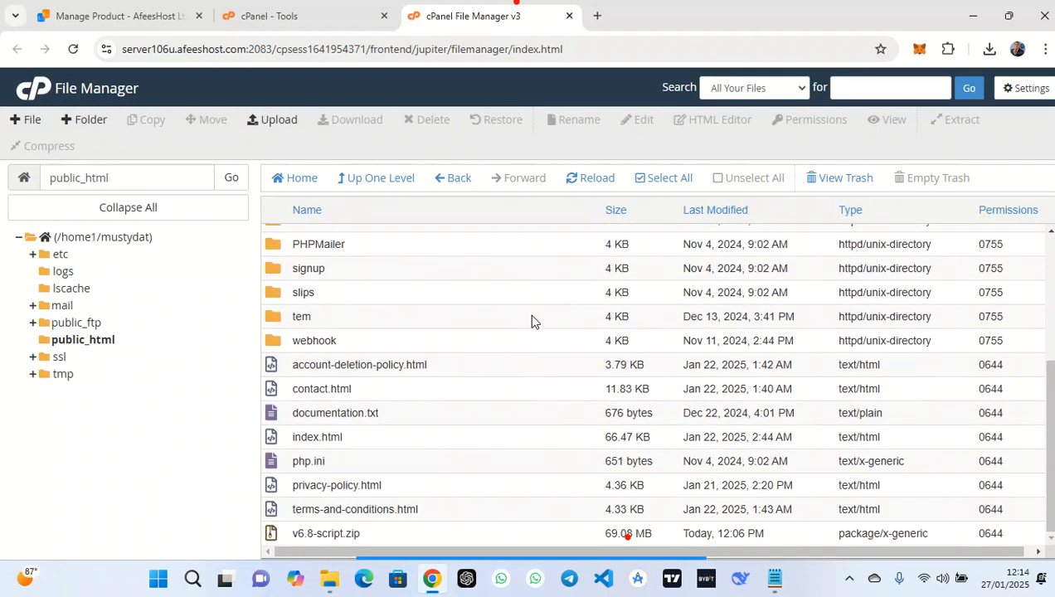
right_click(441, 535)
left_click(480, 488)
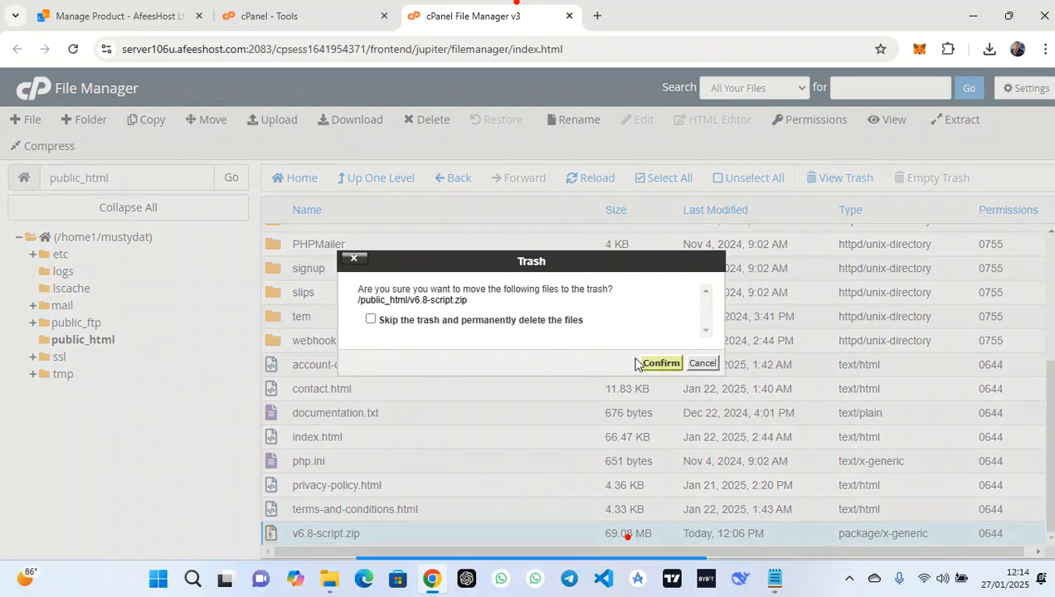
left_click(562, 323)
left_click(662, 363)
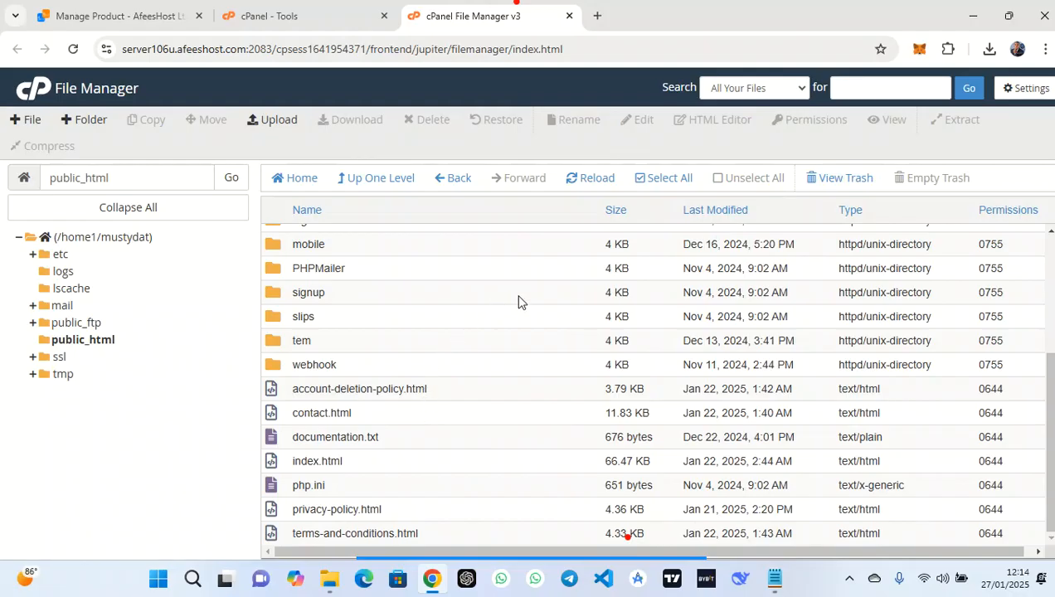
scroll(519, 301, "up", 5)
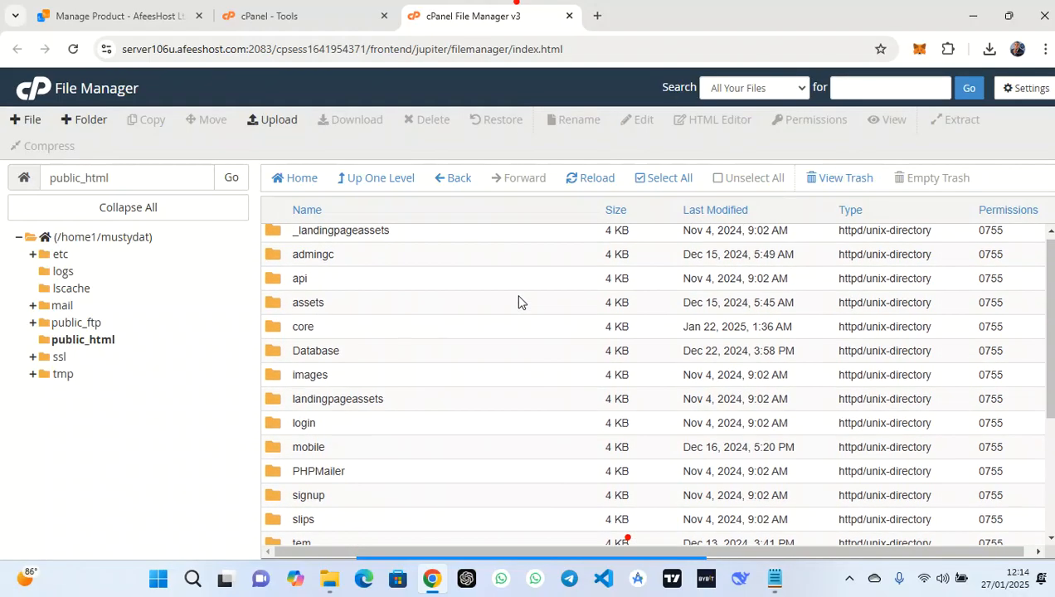
left_click(775, 579)
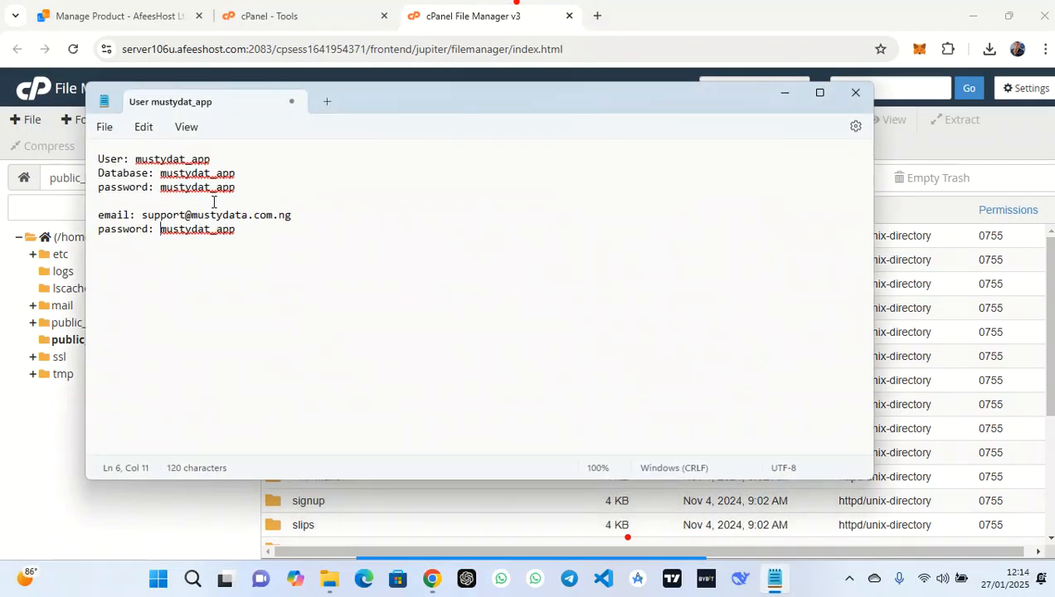
left_click_drag(239, 174, 162, 180)
key("ctrl+c")
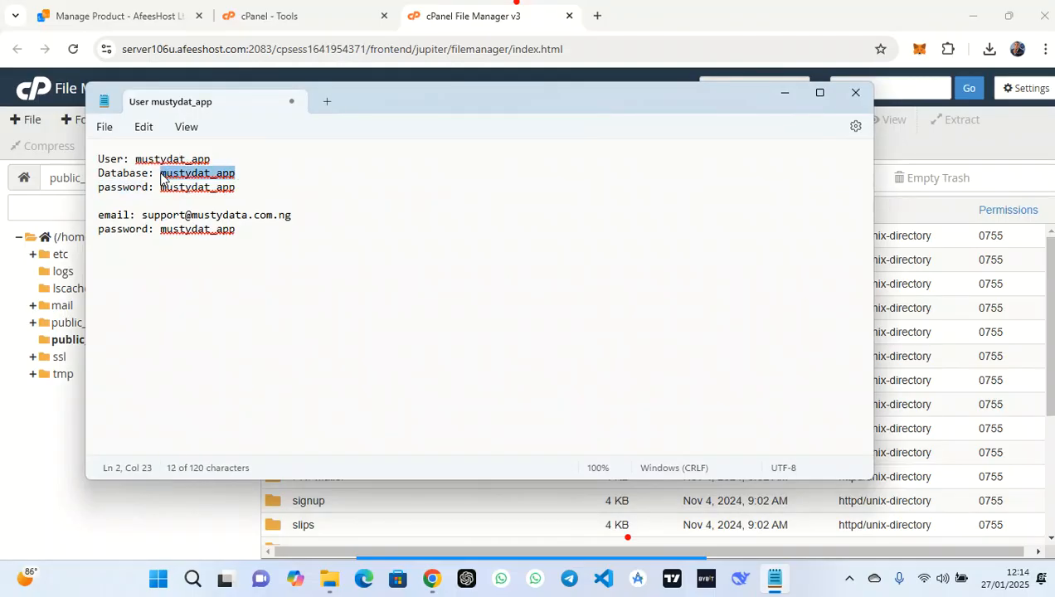
left_click(783, 93)
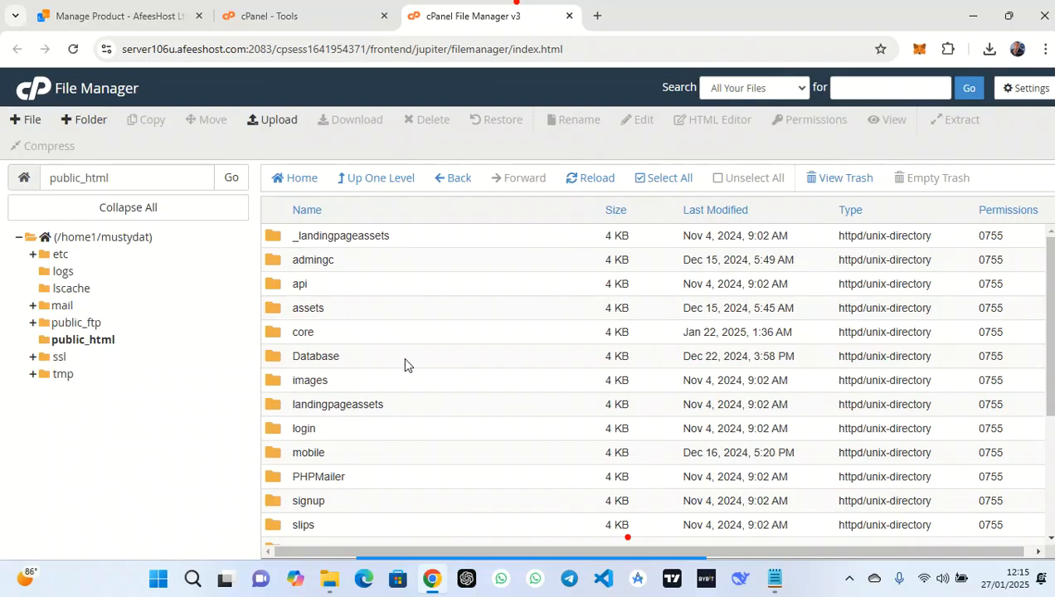
Open core/Models/Model.php in the code editor
left_click(349, 333)
double_click(349, 332)
double_click(350, 310)
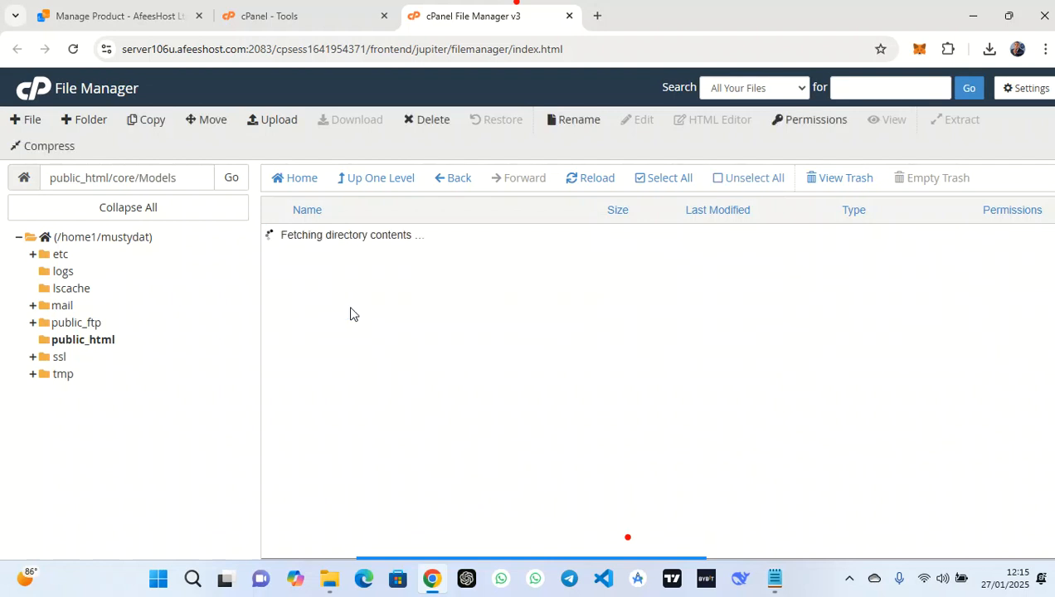
left_click(378, 332)
right_click(378, 332)
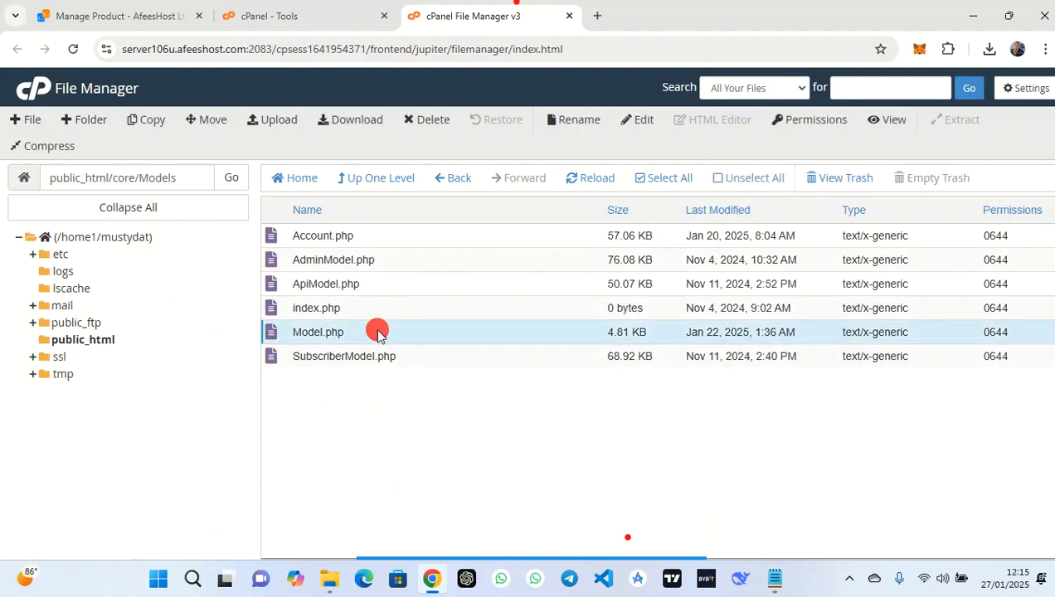
left_click(442, 394)
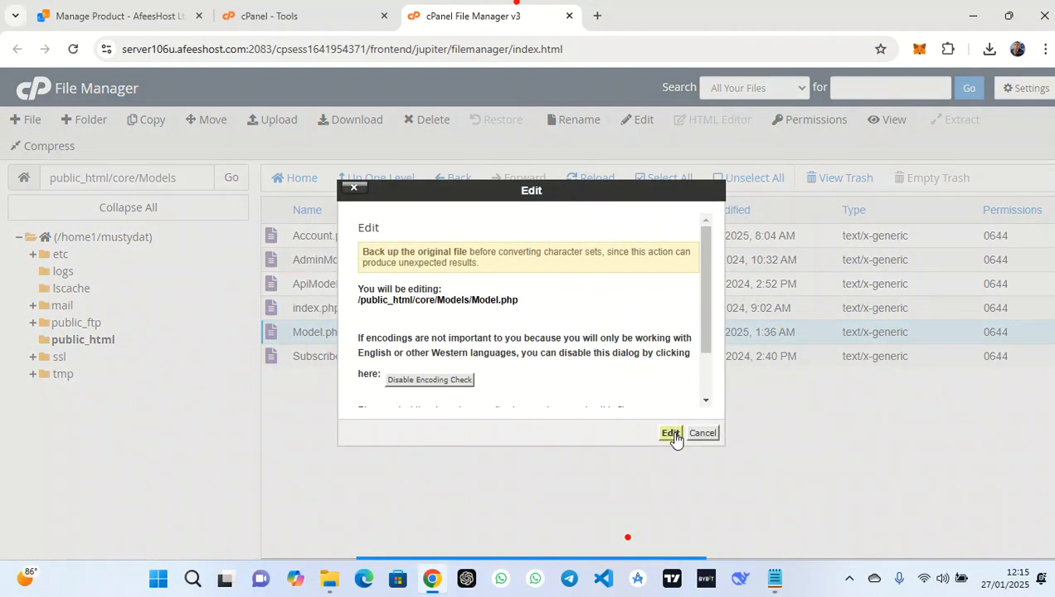
left_click(673, 434)
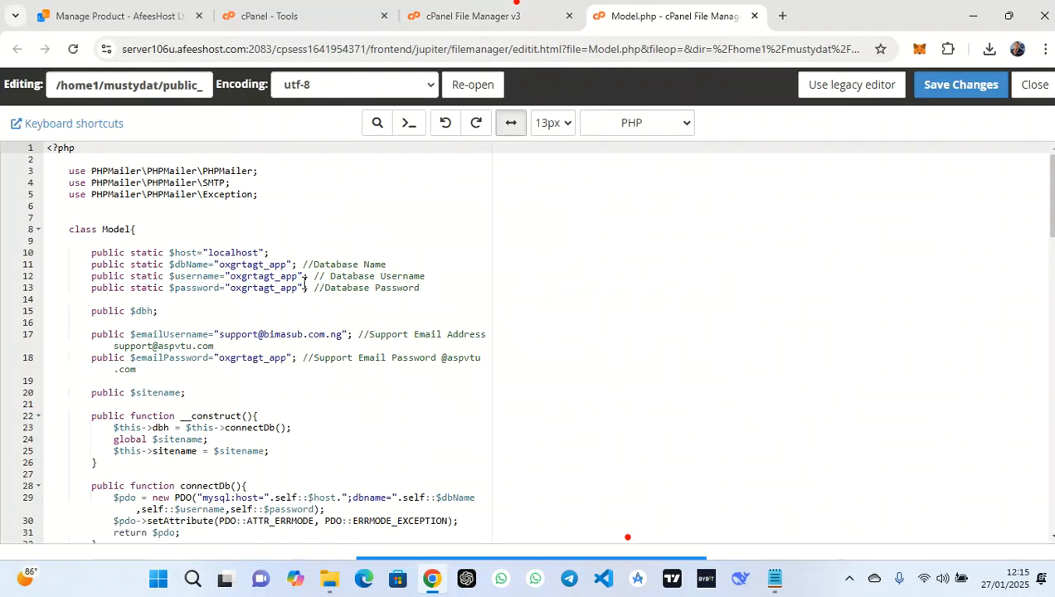
Paste the new database name, user, password and e-mail password into lines 11–18
scroll(316, 287, "down", 1)
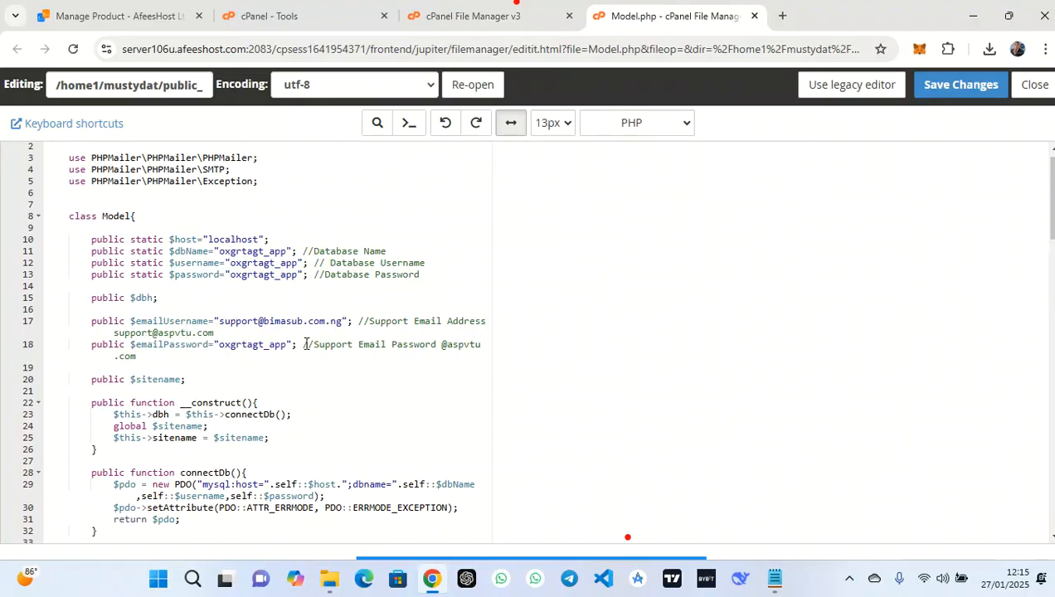
mouse_move(287, 250)
left_mouse_down()
mouse_move(213, 247)
mouse_move(233, 263)
mouse_move(299, 263)
left_mouse_up()
key("ctrl+v")
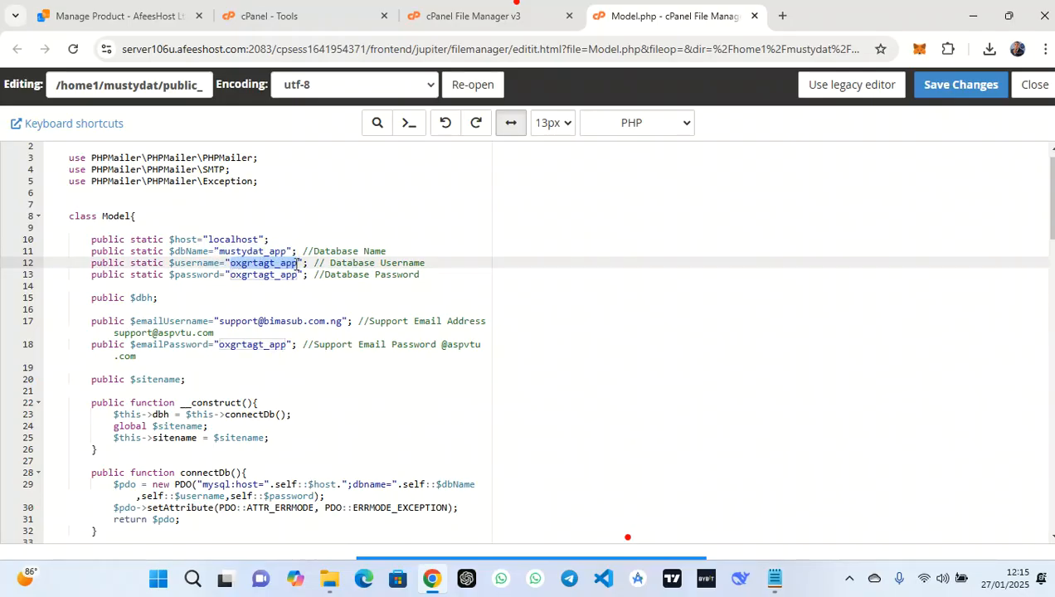
key("ctrl+v")
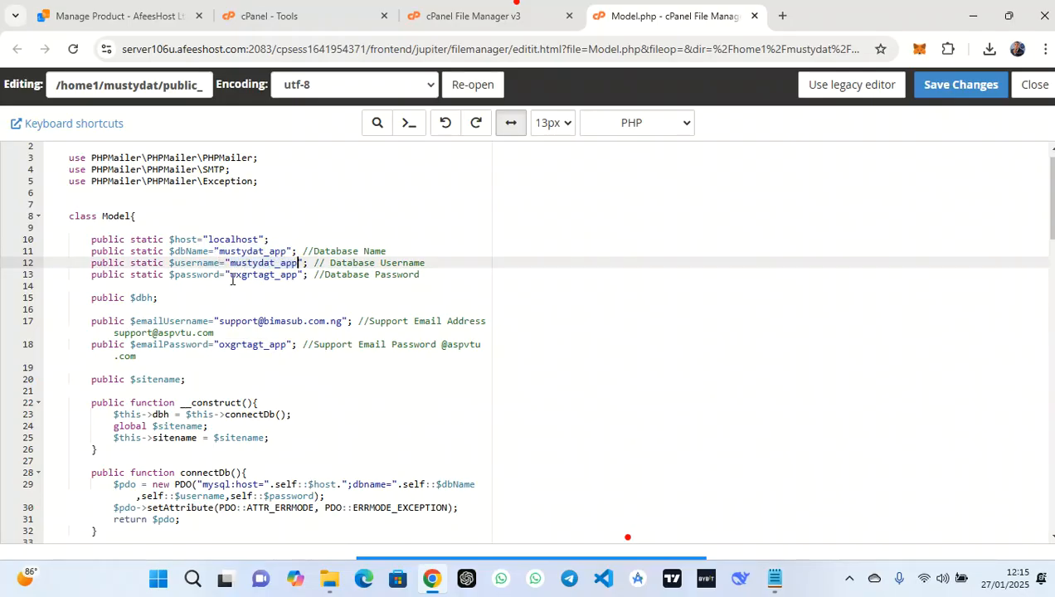
left_click_drag(230, 276, 297, 277)
key("ctrl+v")
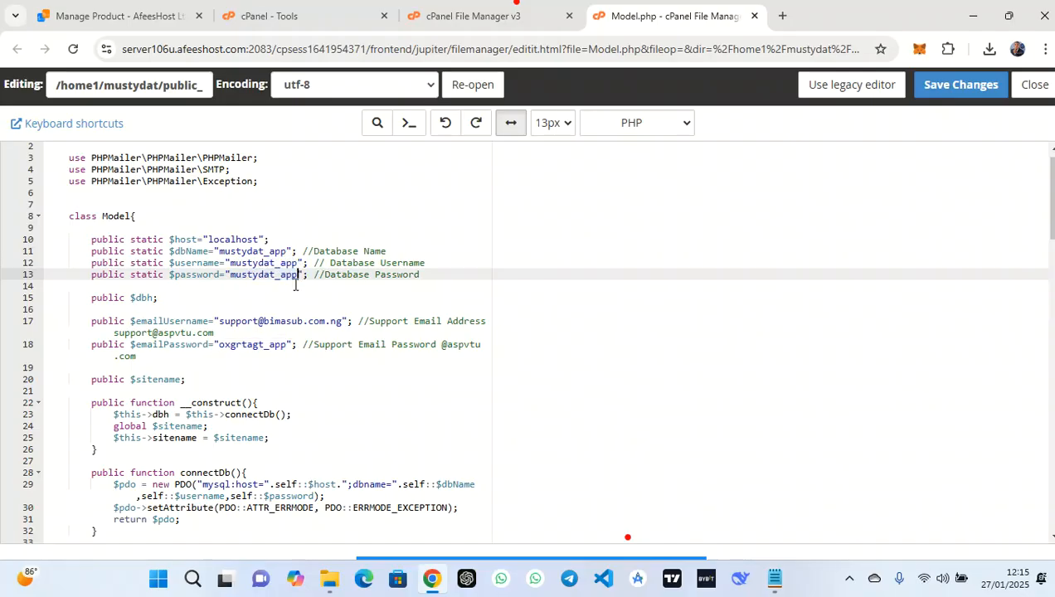
left_click_drag(219, 347, 286, 347)
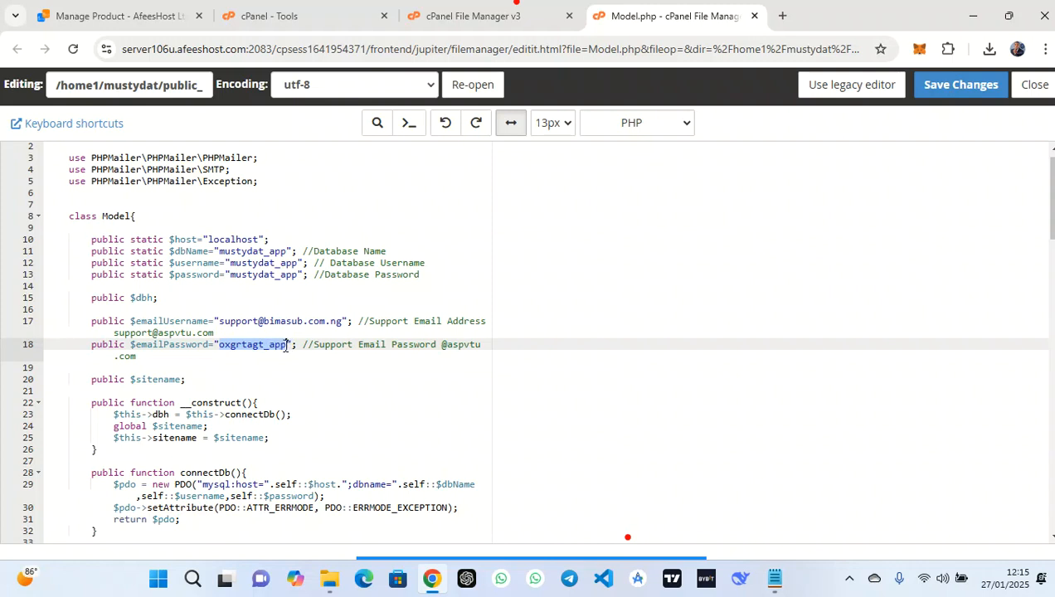
key("ctrl+v")
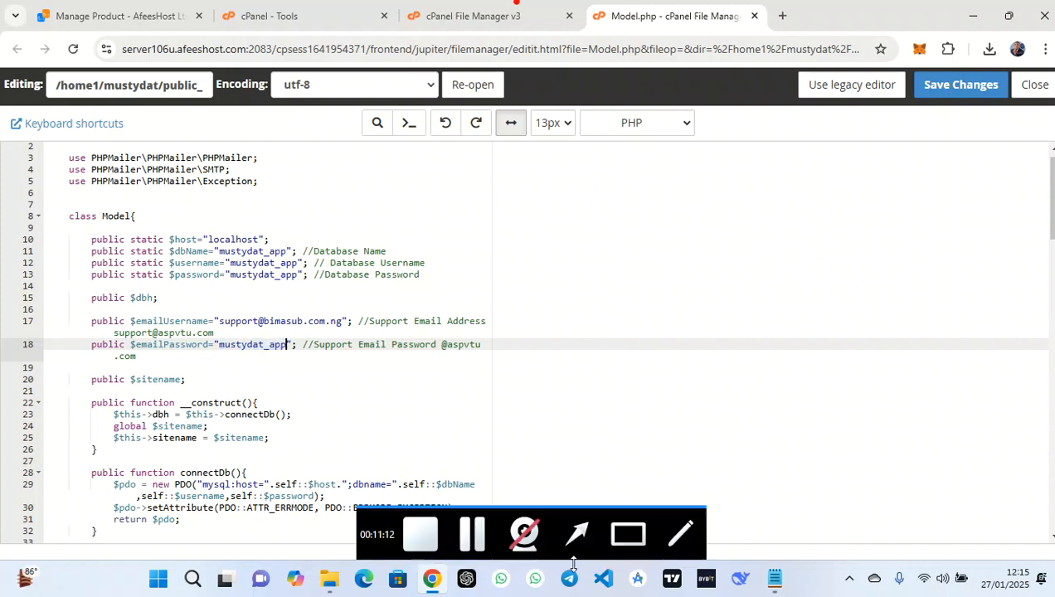
Copy the mustydata support e-mail from the notes onto line 17, then save and close Model.php
left_click(779, 580)
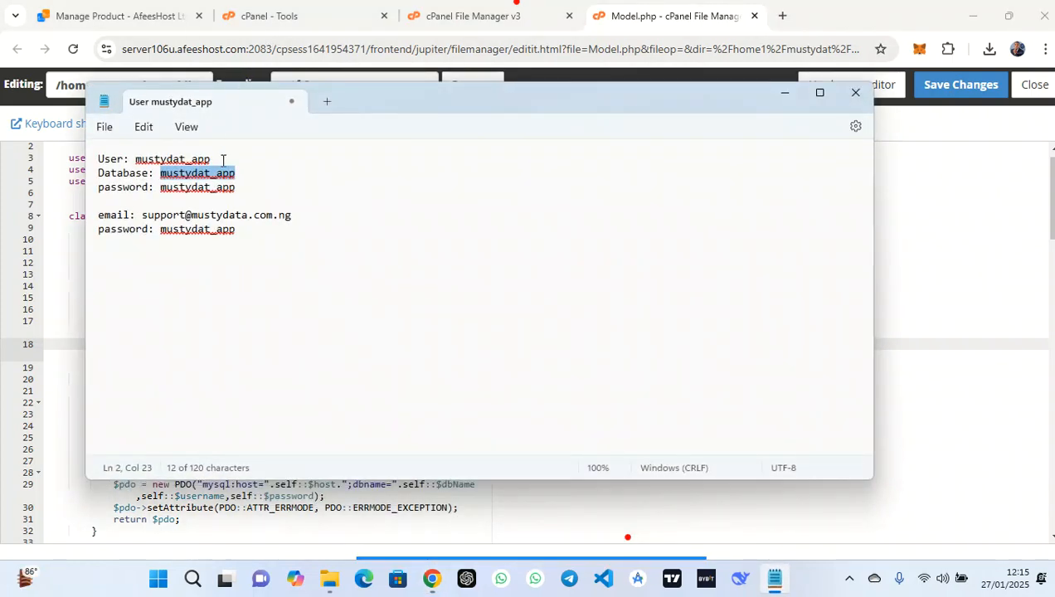
left_click_drag(306, 224, 147, 221)
key("ctrl+c")
left_click(308, 221)
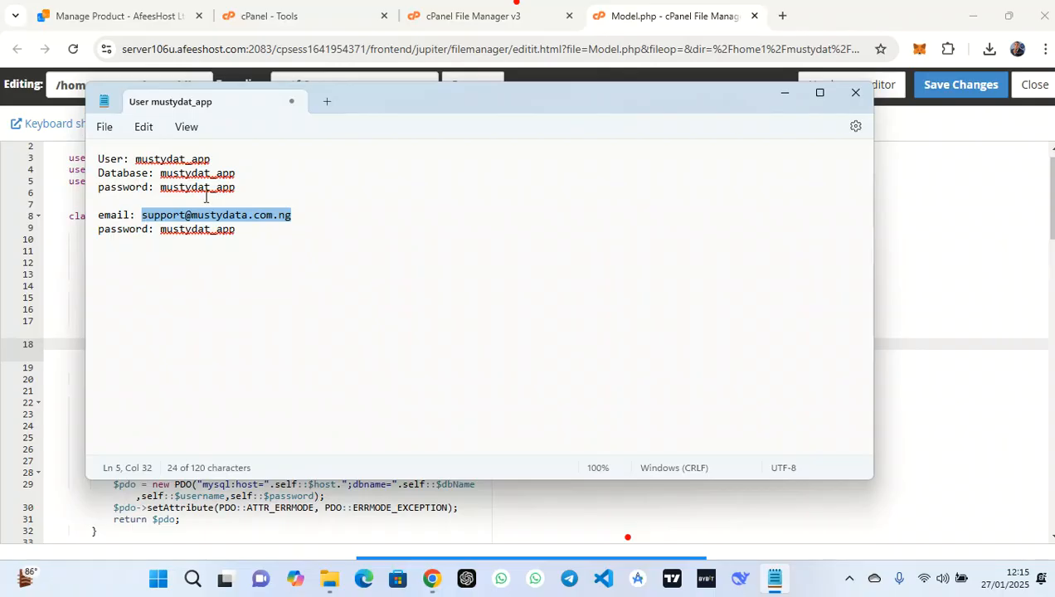
left_click(784, 92)
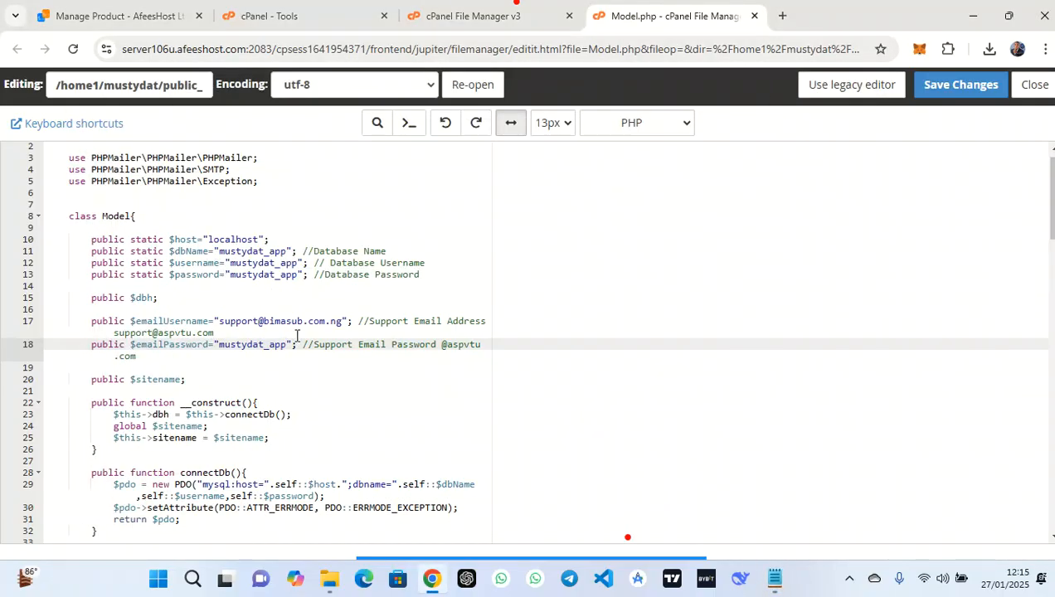
left_click_drag(341, 323, 223, 322)
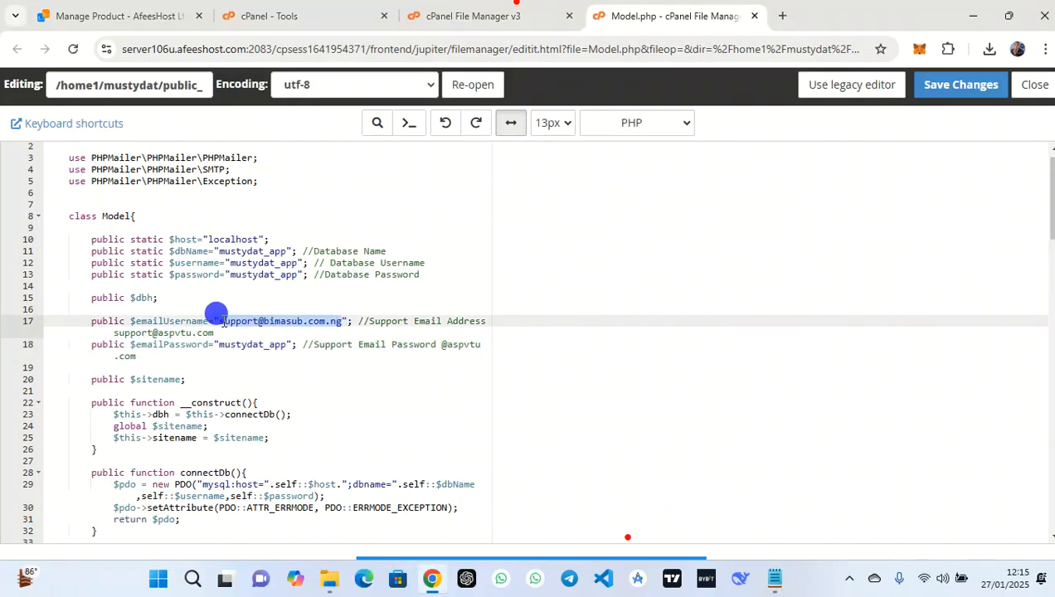
key("ctrl+v")
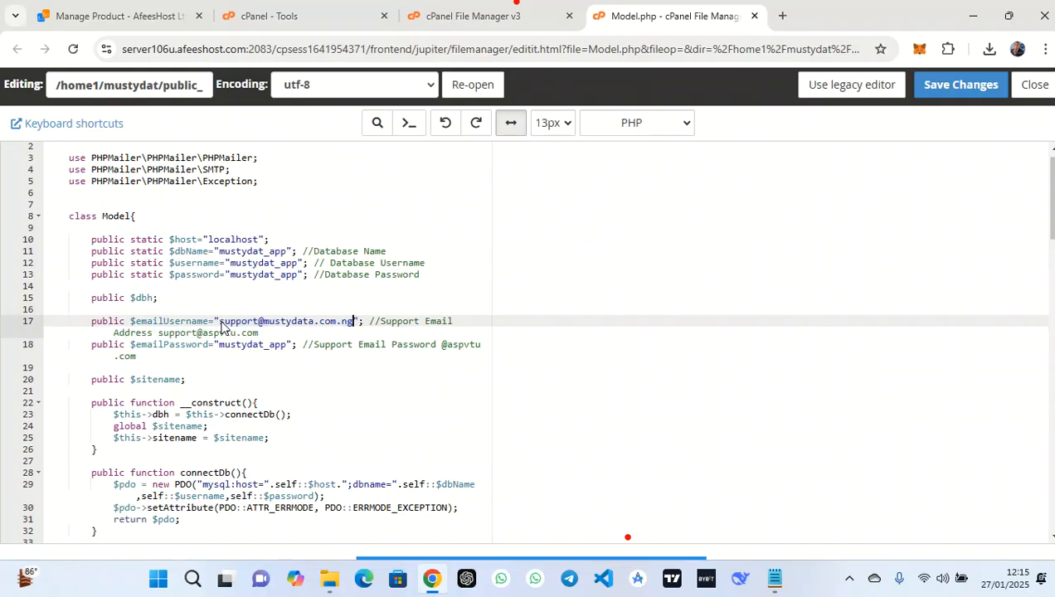
left_click(954, 86)
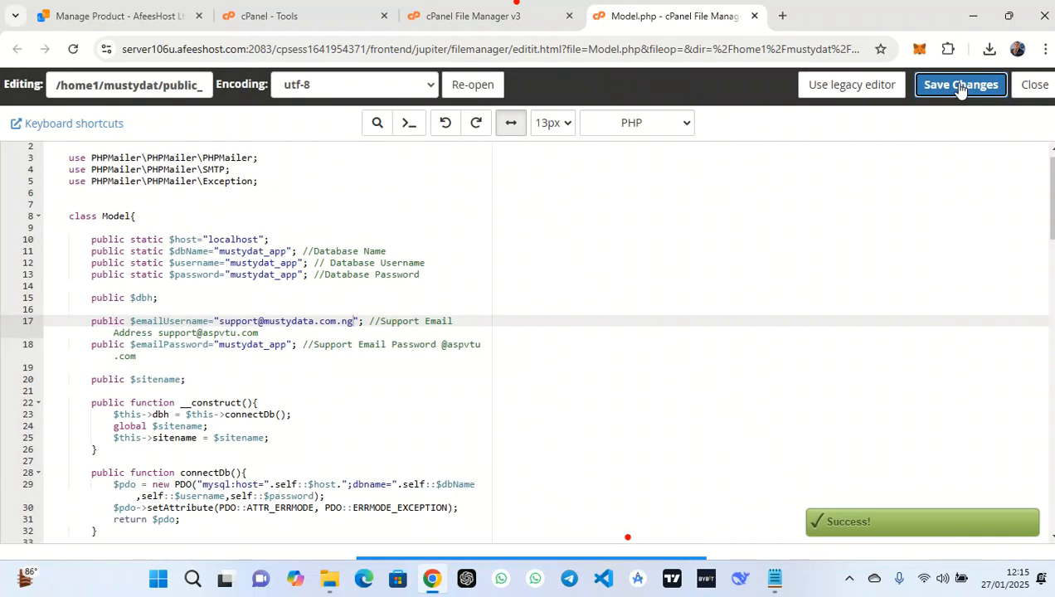
left_click(1042, 87)
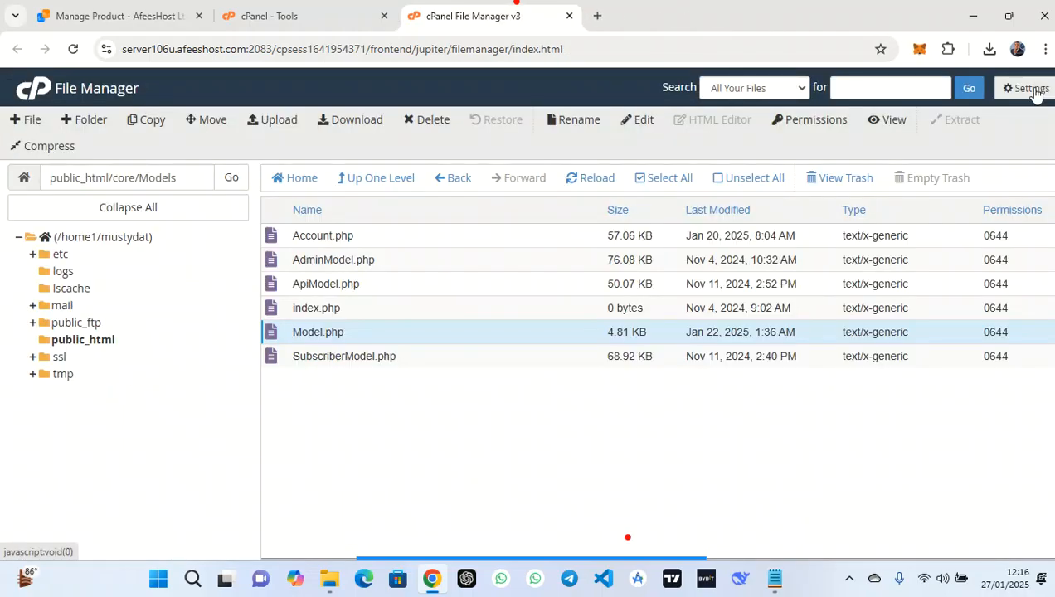
Open core/helpers/vendor/site.php in the code editor
left_click(354, 179)
left_click(353, 262)
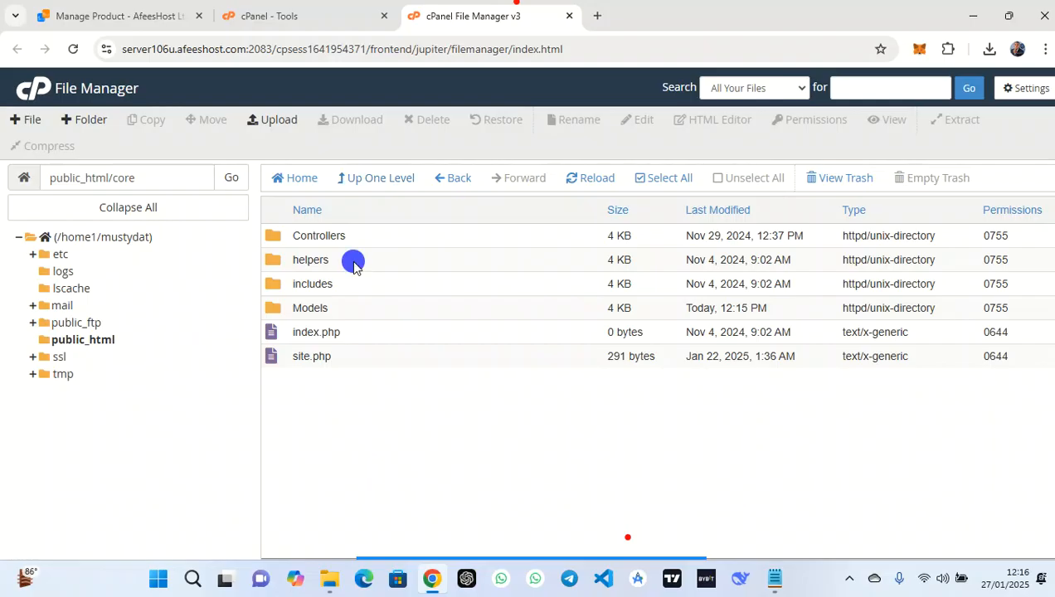
double_click(354, 262)
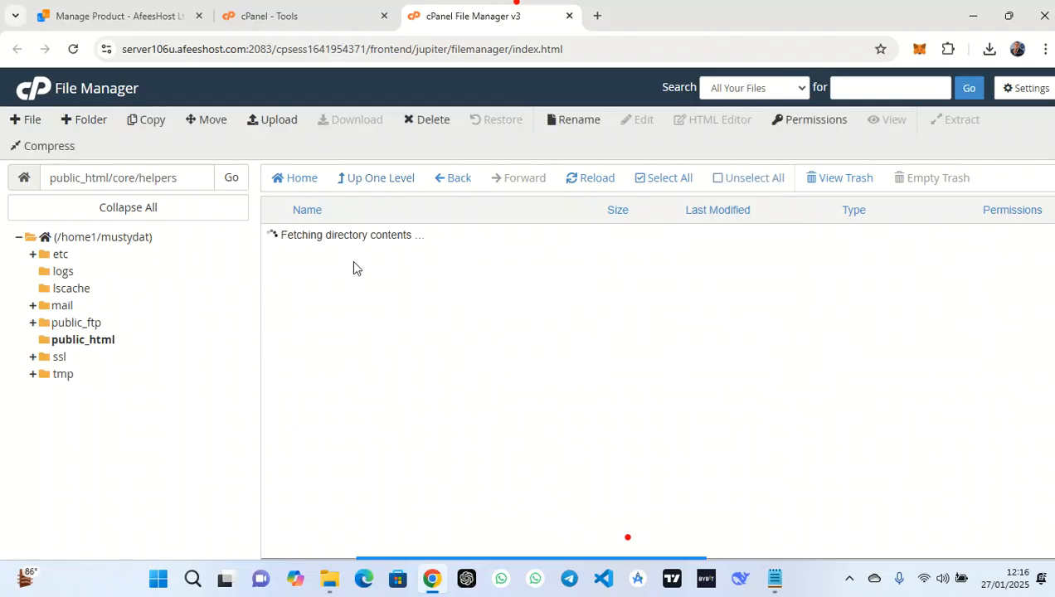
double_click(353, 235)
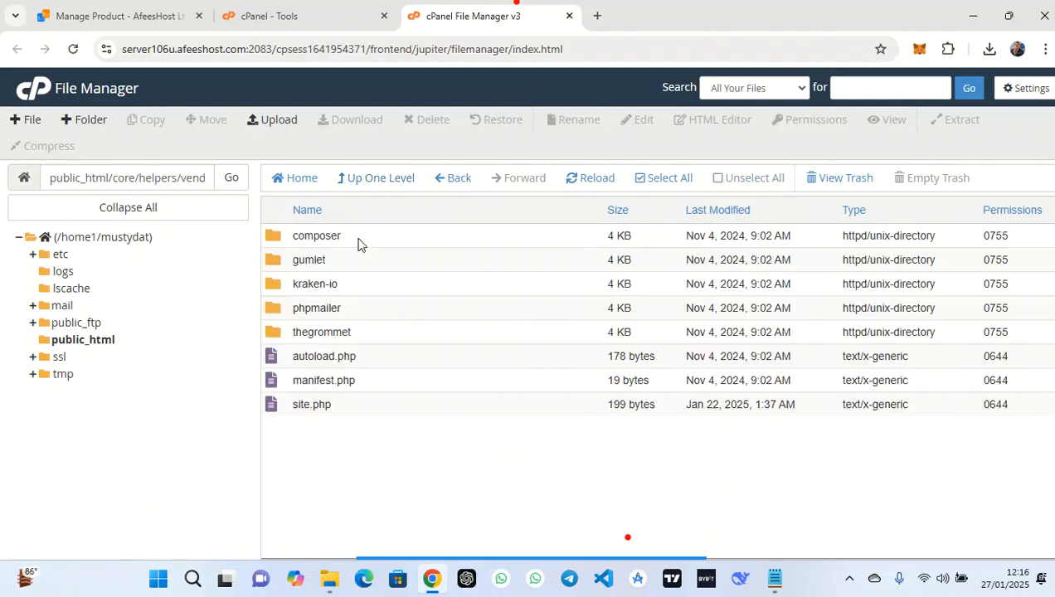
left_click(351, 406)
right_click(351, 407)
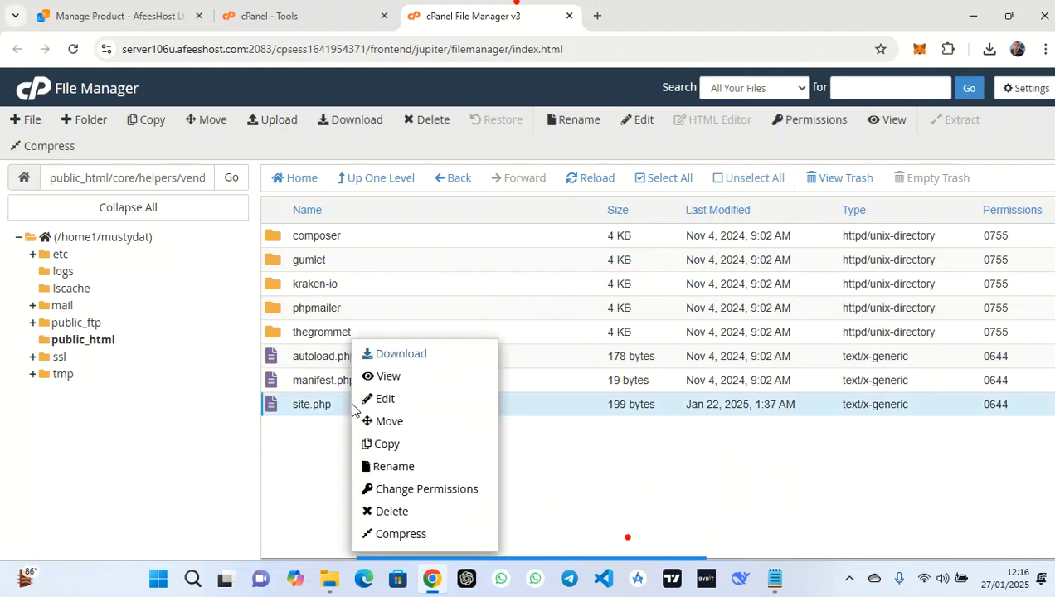
left_click(417, 399)
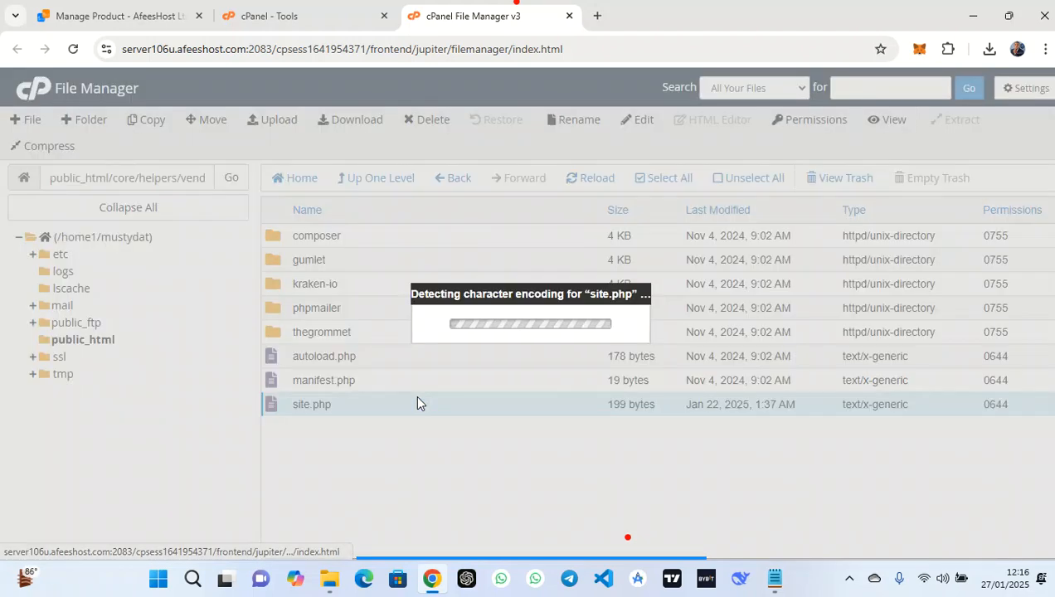
left_click(667, 433)
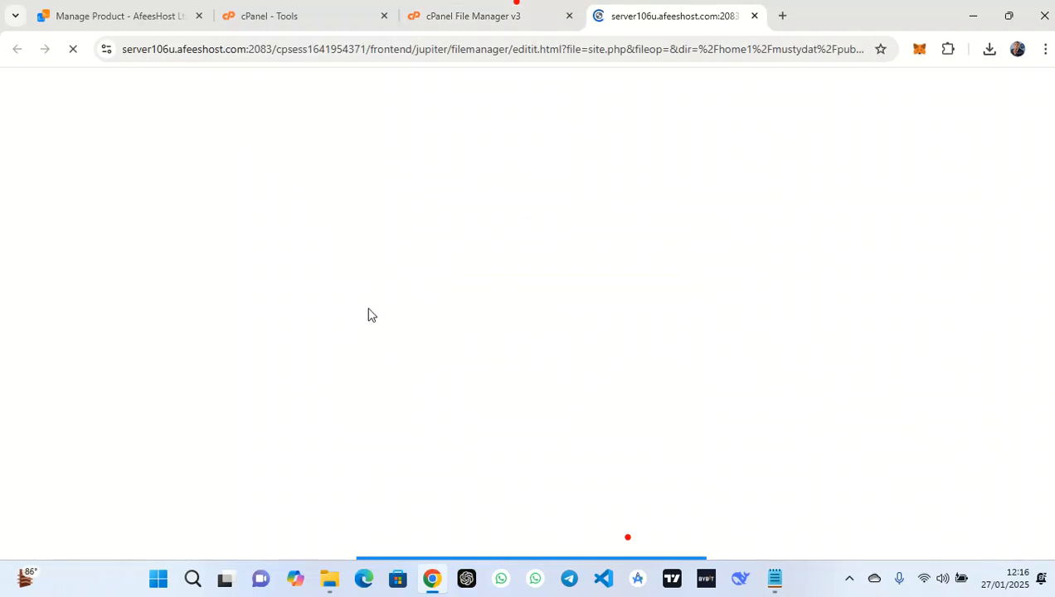
Change the site name from Bimasub to Mustydata and save site.php
left_click_drag(172, 183, 130, 184)
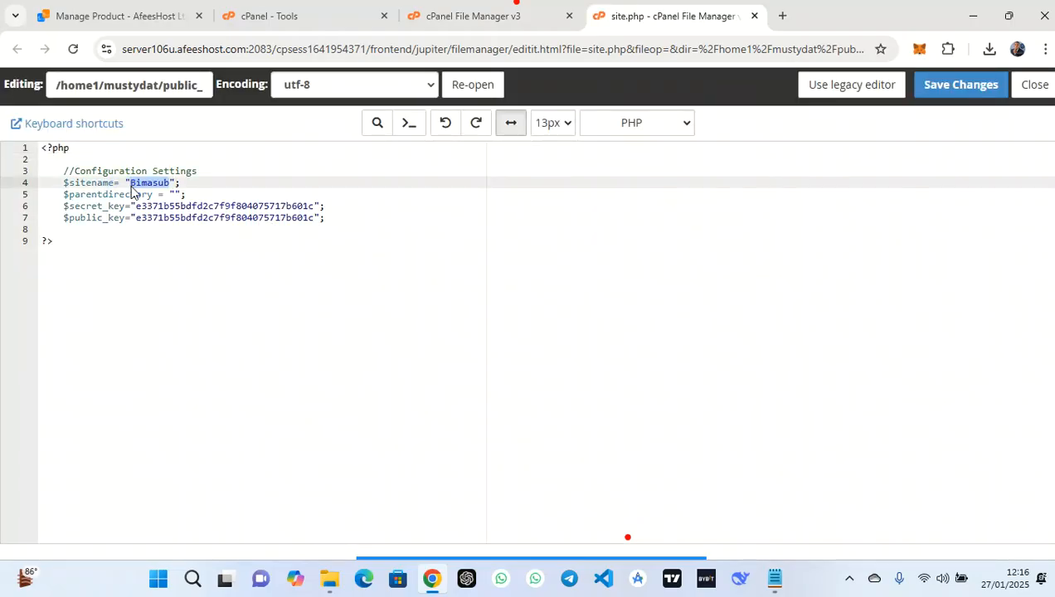
type("N")
left_click(963, 84)
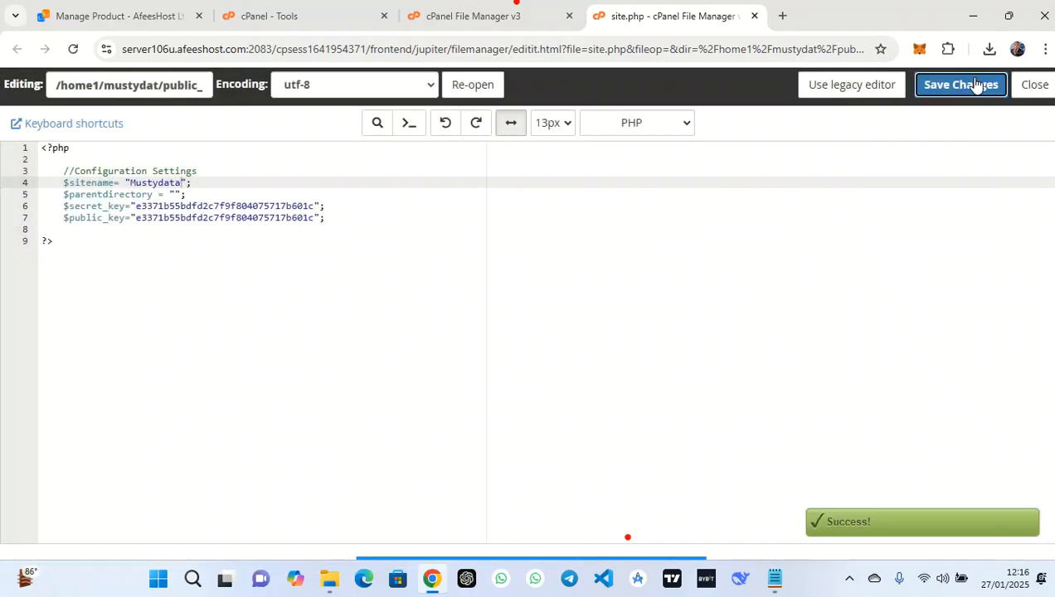
left_click(1043, 86)
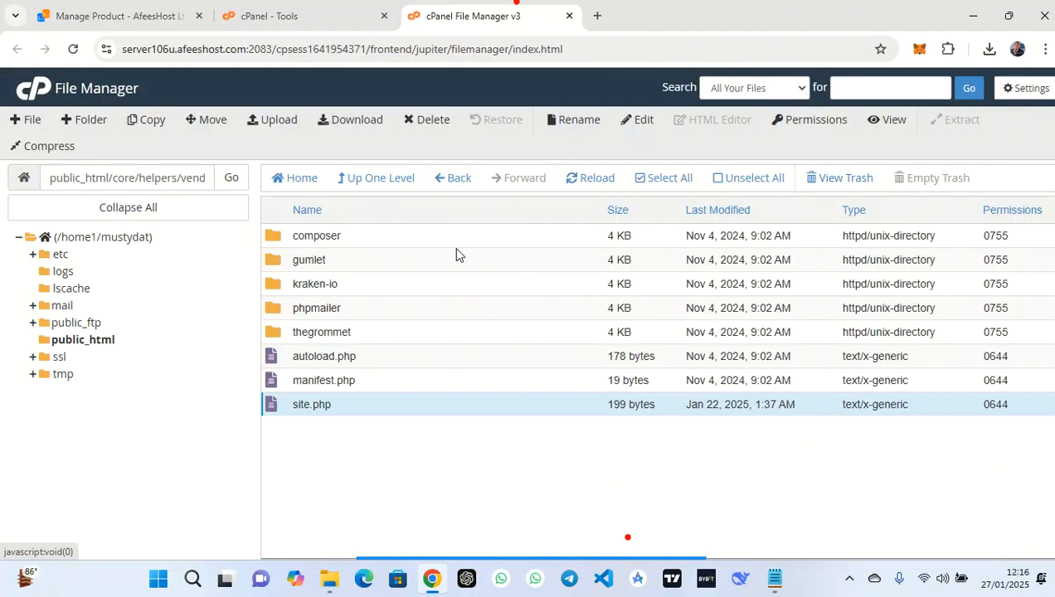
Go back up to public_html and open index.html in the code editor
left_click(360, 180)
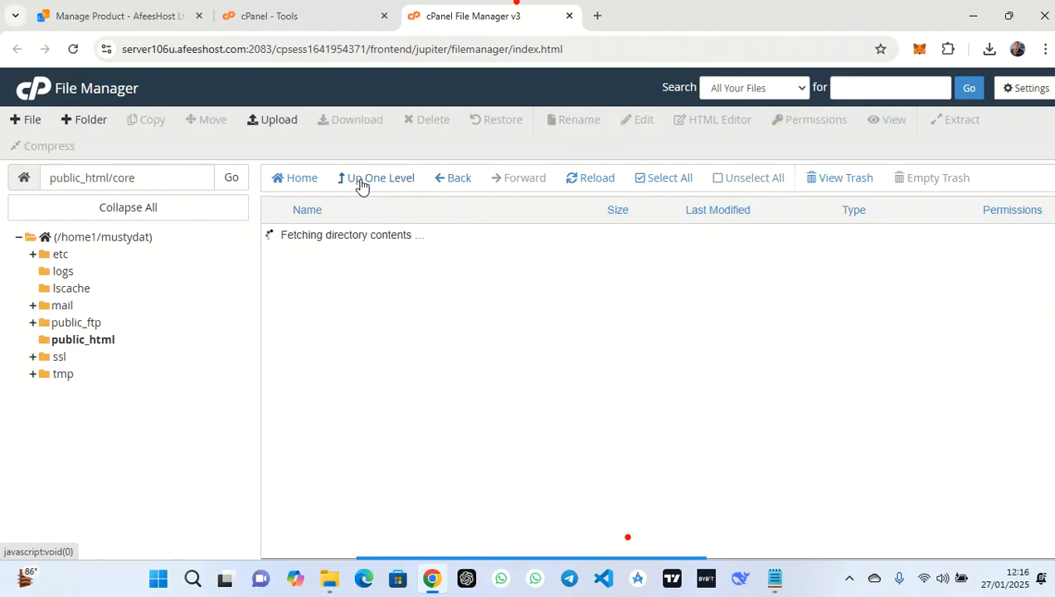
left_click(359, 182)
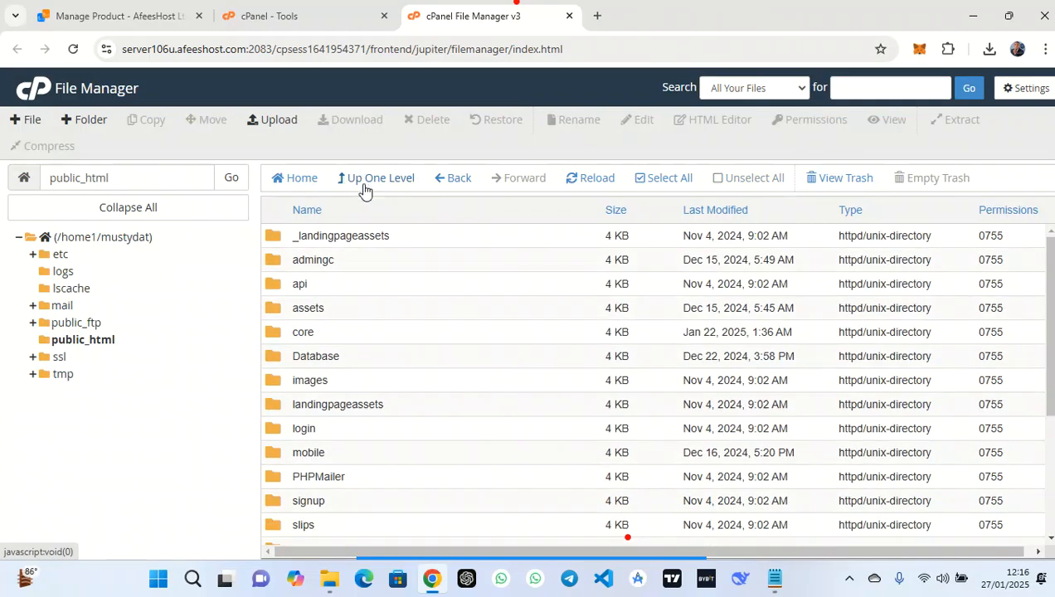
scroll(441, 346, "down", 3)
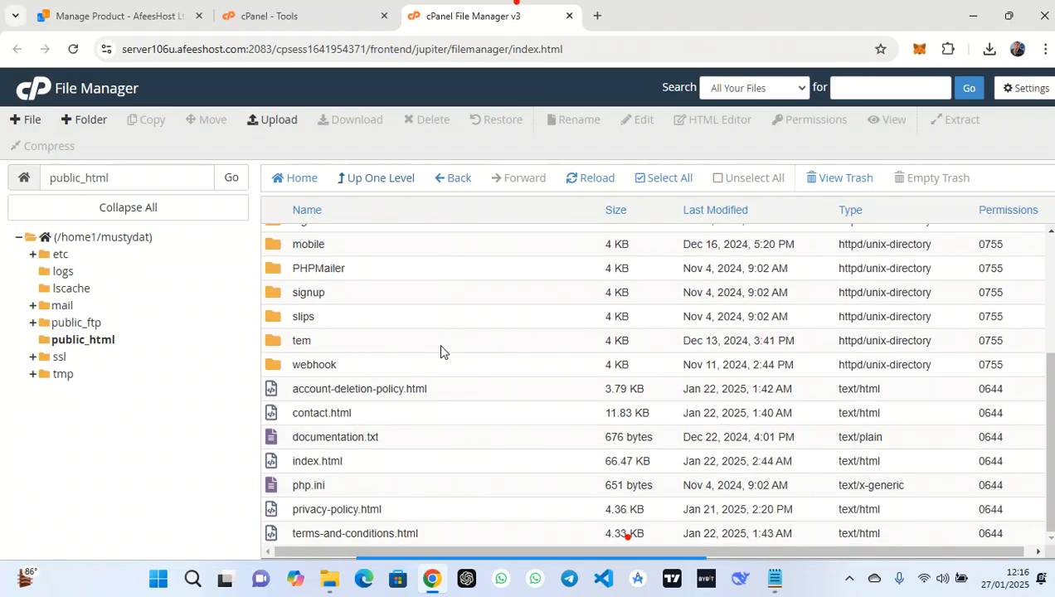
right_click(370, 465)
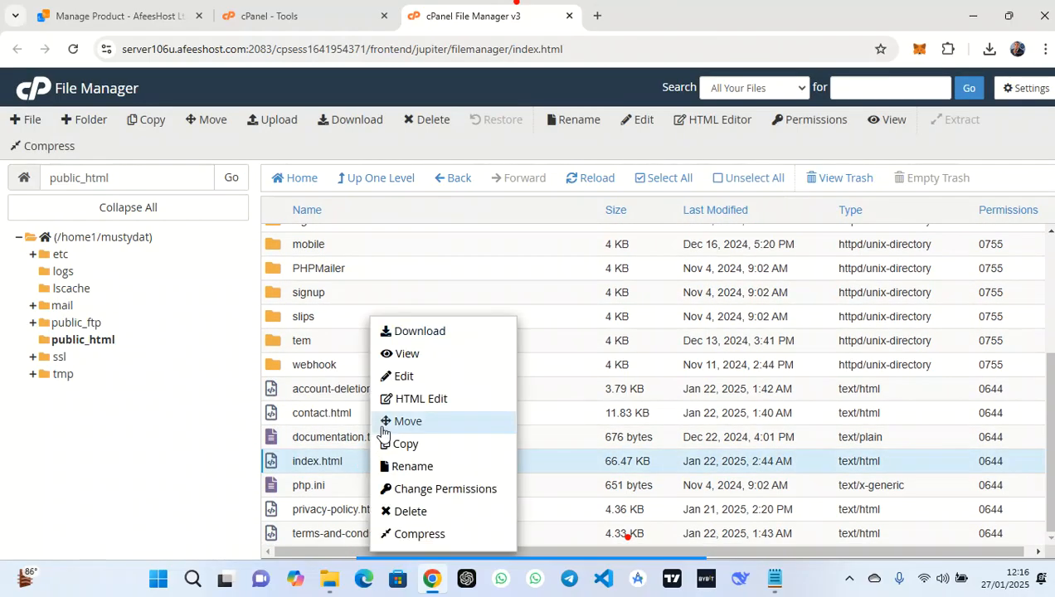
left_click(398, 384)
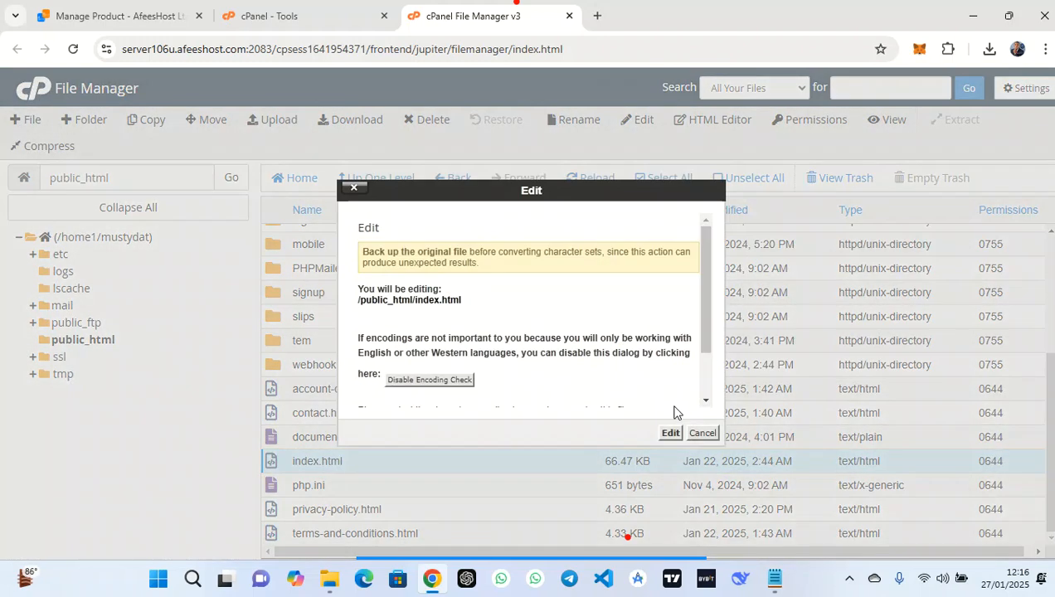
left_click(670, 432)
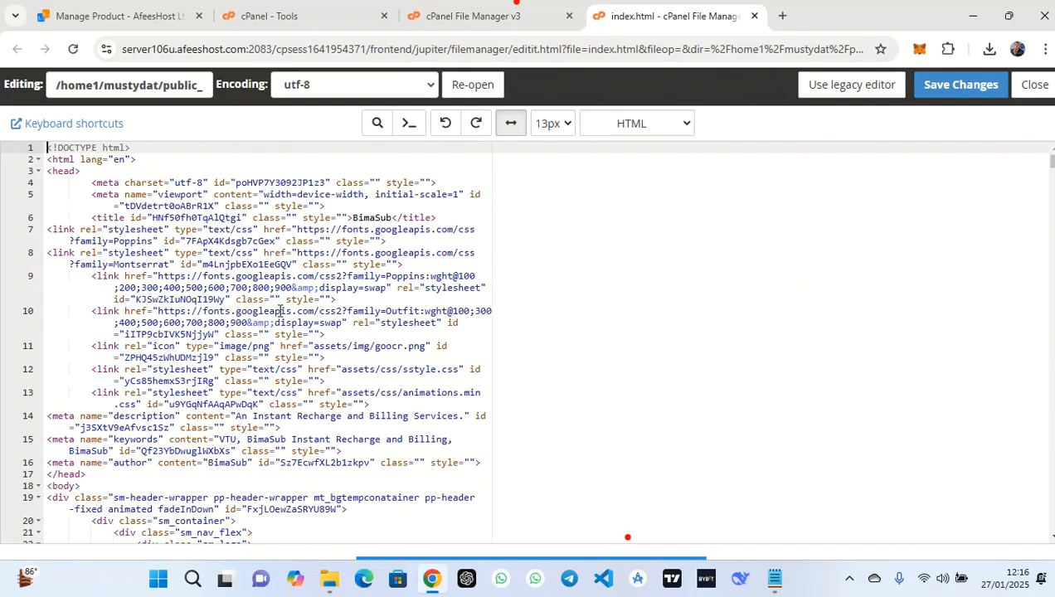
Search index.html for 'bimasub' with the editor's find panel
left_click(581, 554)
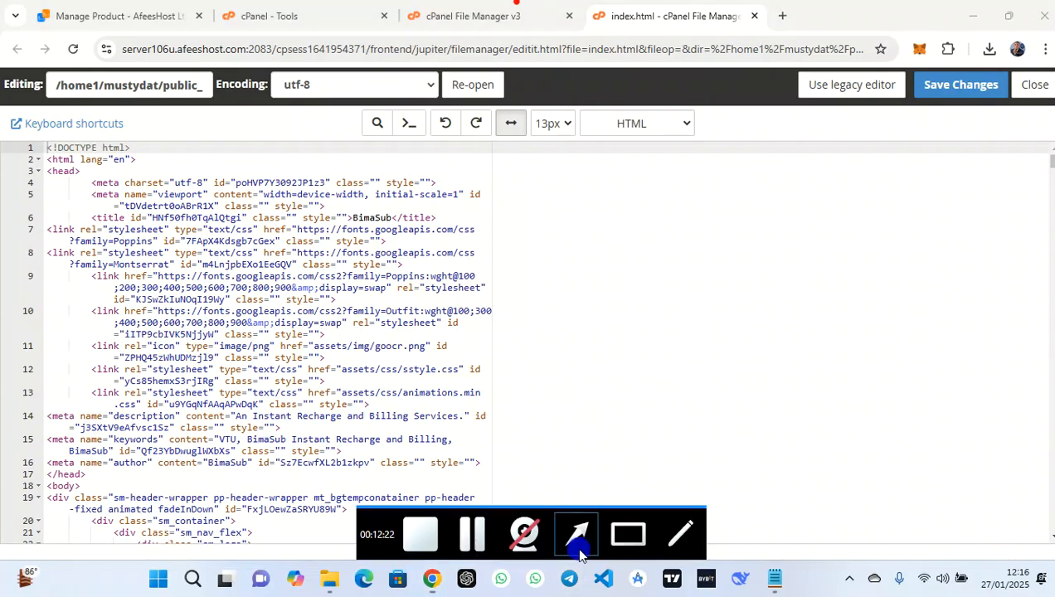
left_click(509, 342)
mouse_move(509, 343)
left_mouse_down()
mouse_move(377, 122)
mouse_move(380, 133)
left_mouse_up()
left_click(377, 124)
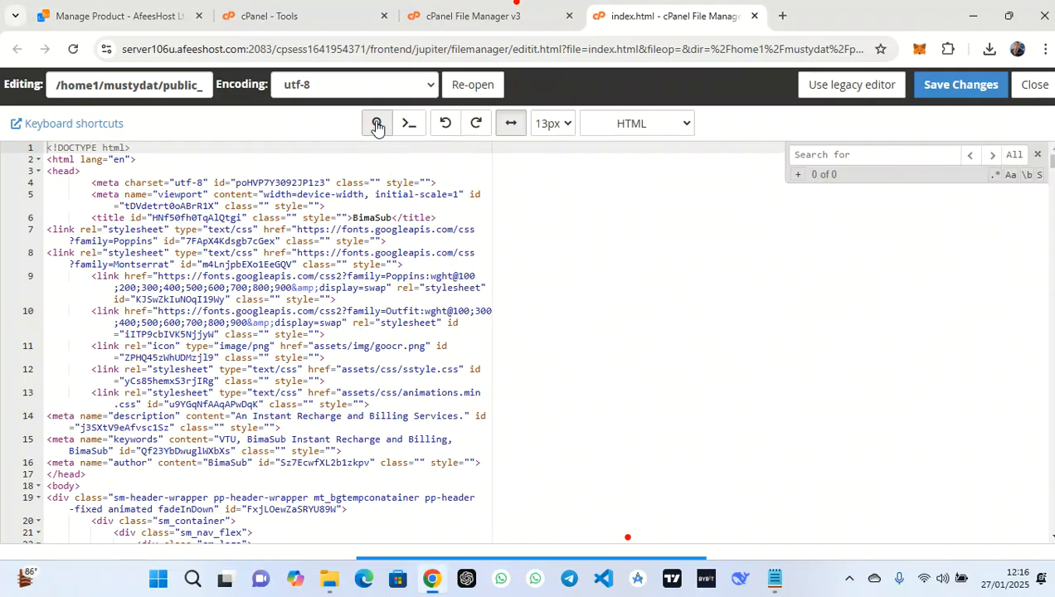
left_click(804, 154)
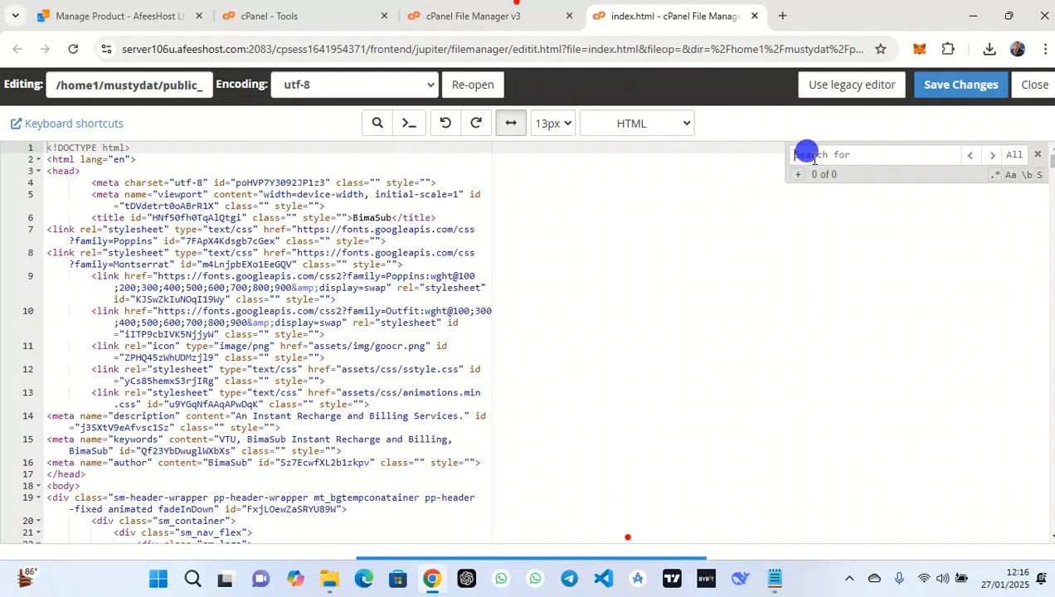
type("bimasub")
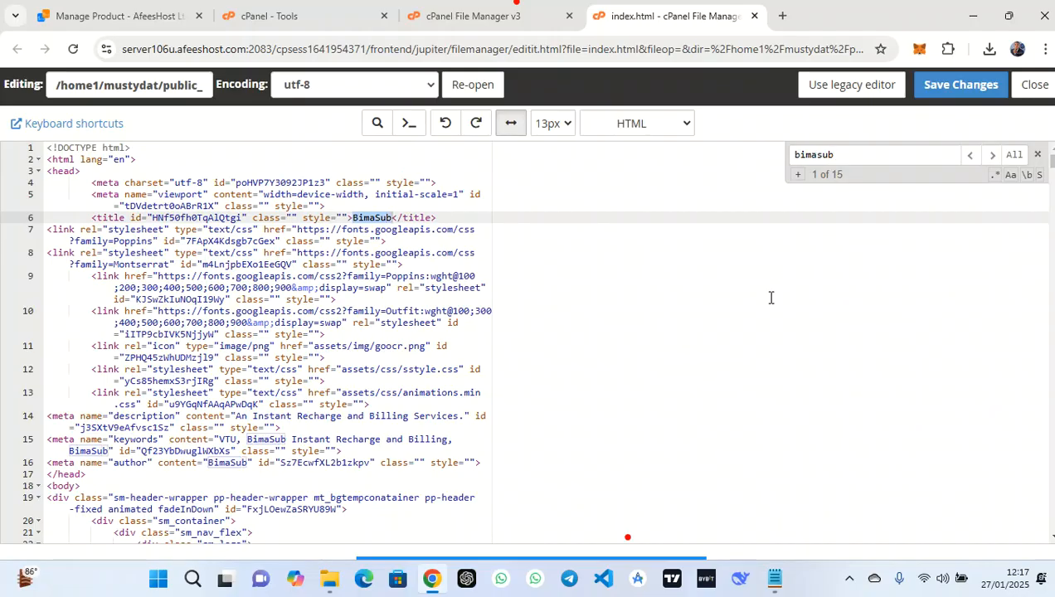
Replace all bimasub matches with mustydata, then save and close index.html
mouse_move(626, 571)
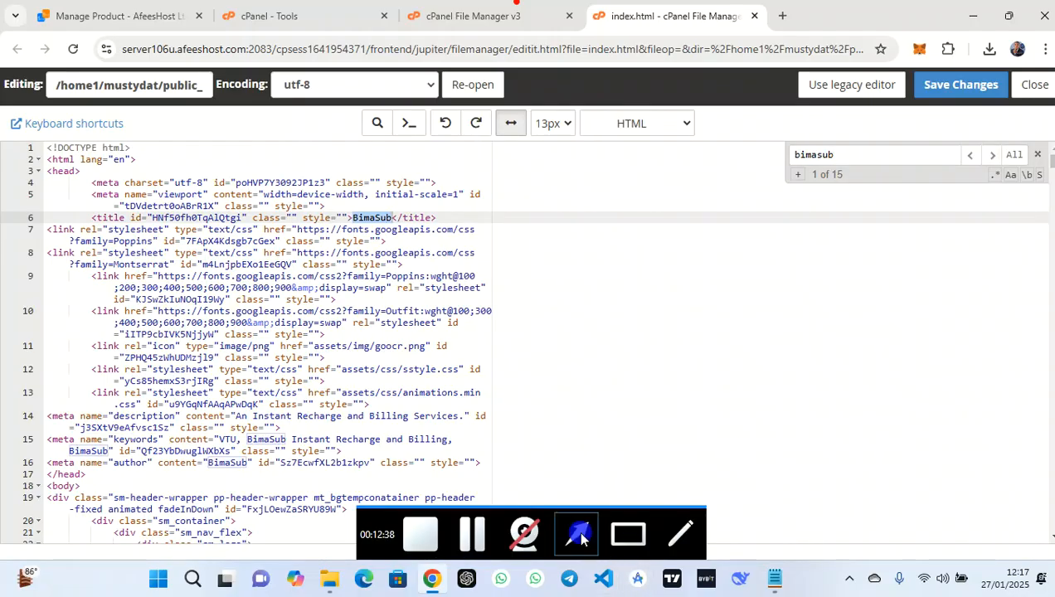
left_click(582, 538)
left_click_drag(727, 249, 794, 179)
left_click(798, 175)
left_click(824, 176)
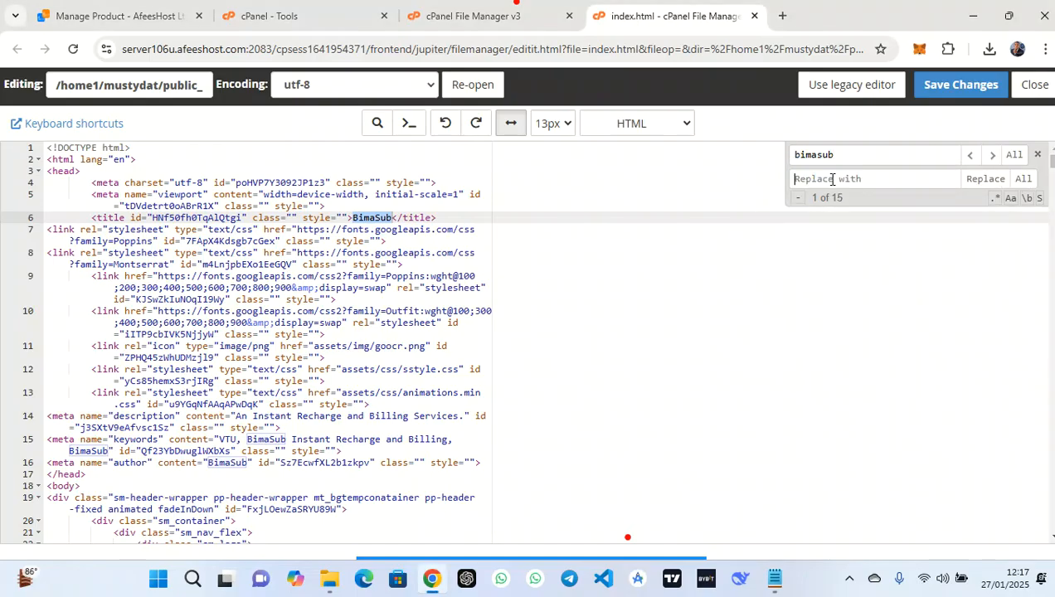
type("mustydata")
left_click(1024, 181)
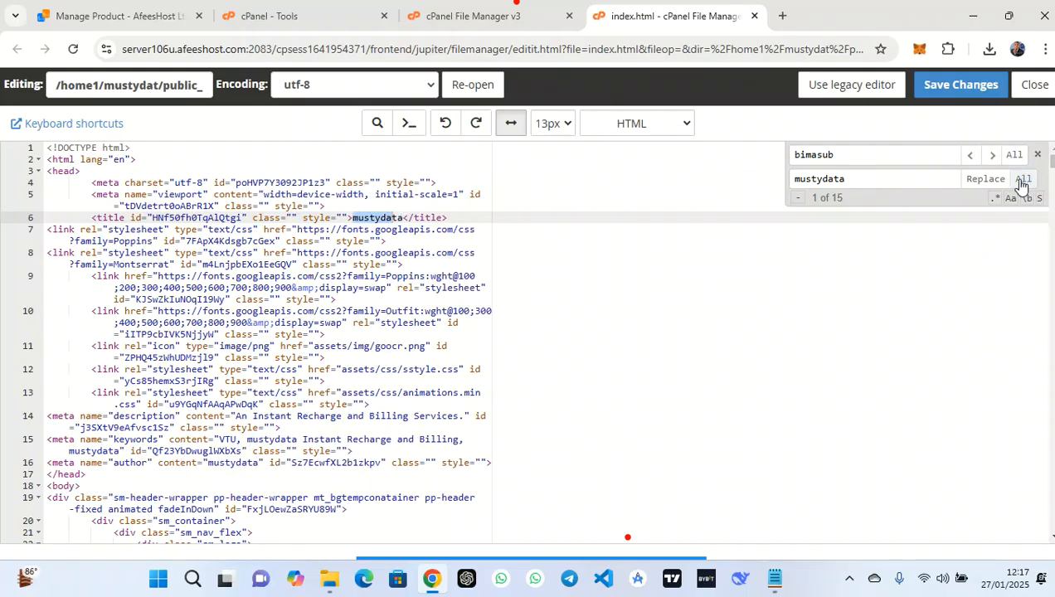
left_click(979, 181)
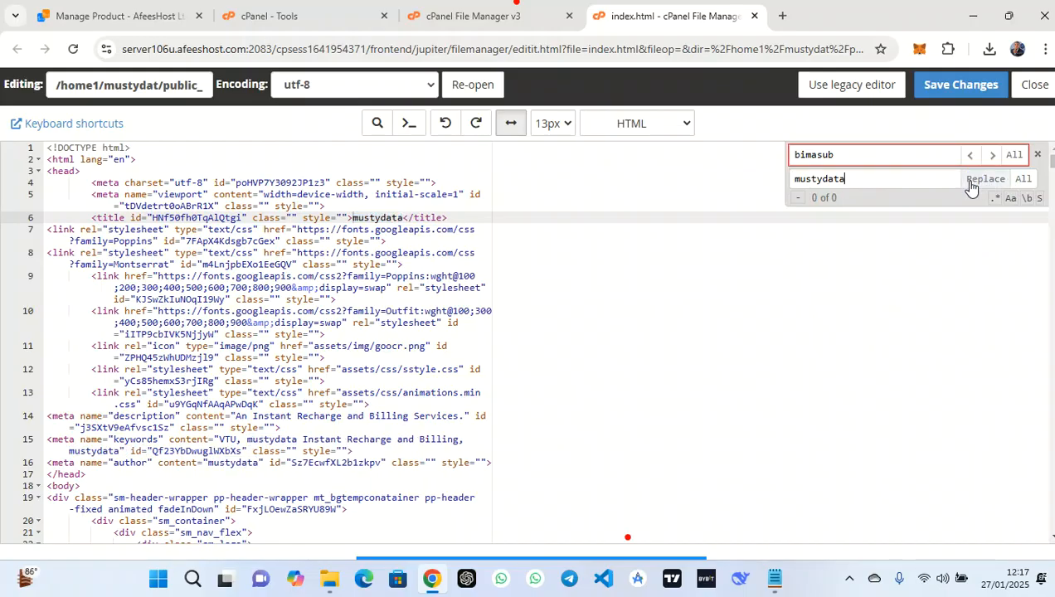
left_click(353, 219)
left_click(966, 87)
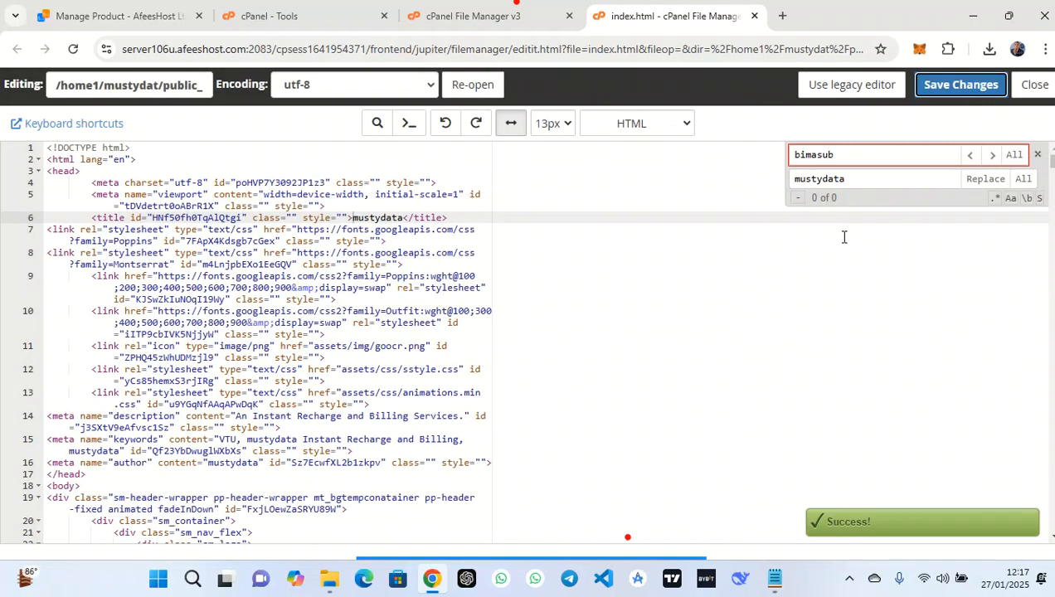
left_click(1037, 87)
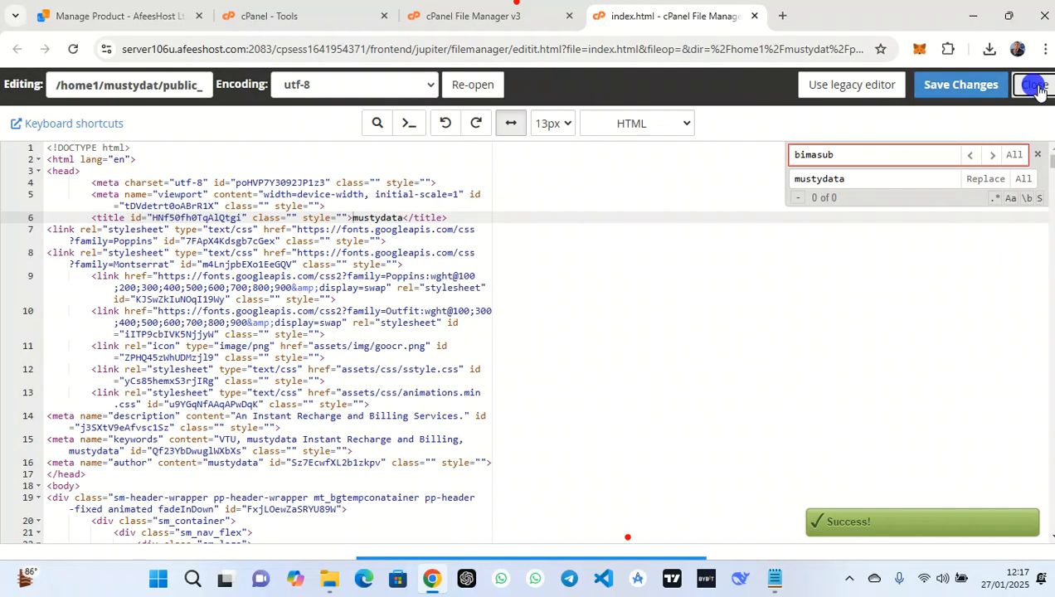
Open contact.html in the code editor
left_click(382, 412)
right_click(382, 412)
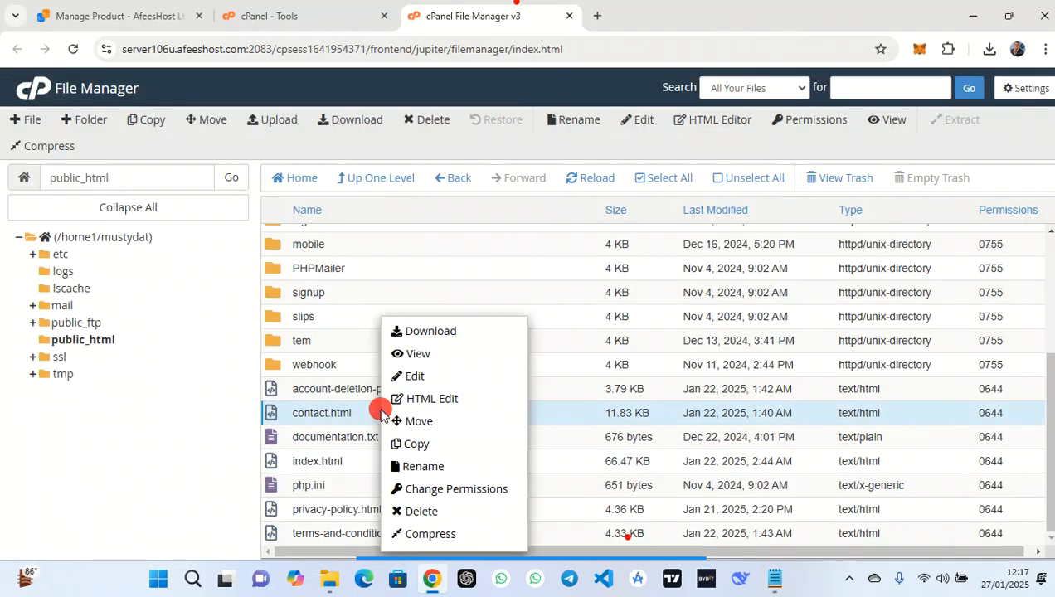
left_click(413, 375)
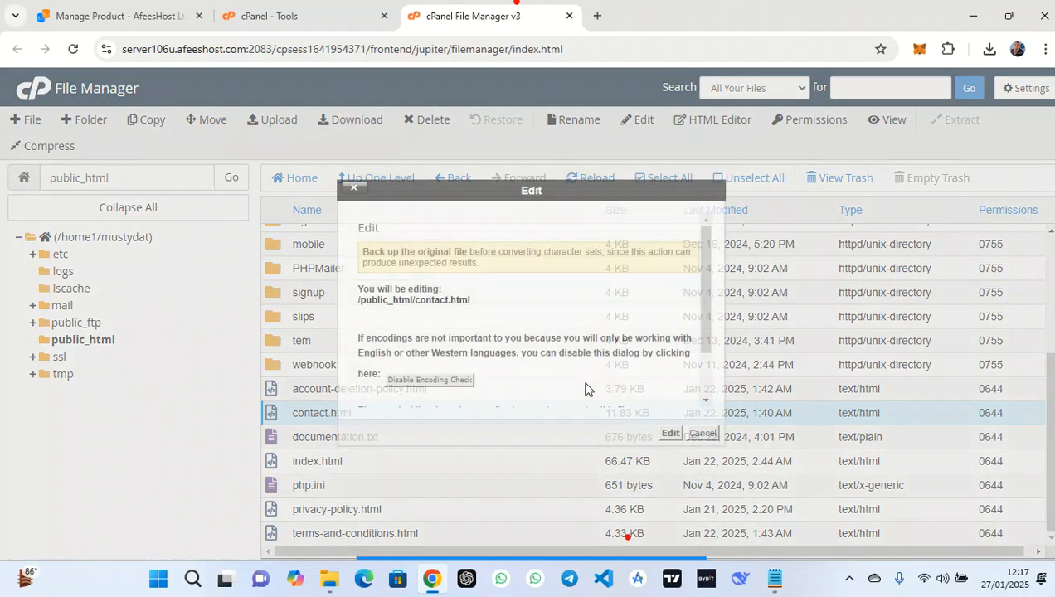
left_click(671, 433)
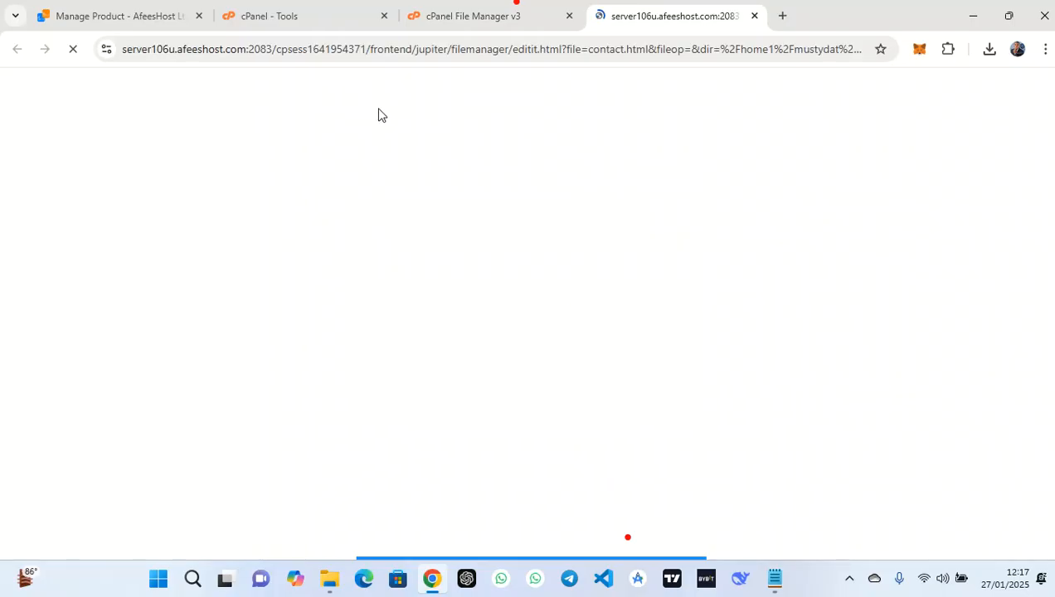
Replace every bimasub with mustydata in contact.html, then save and close it
left_click(378, 123)
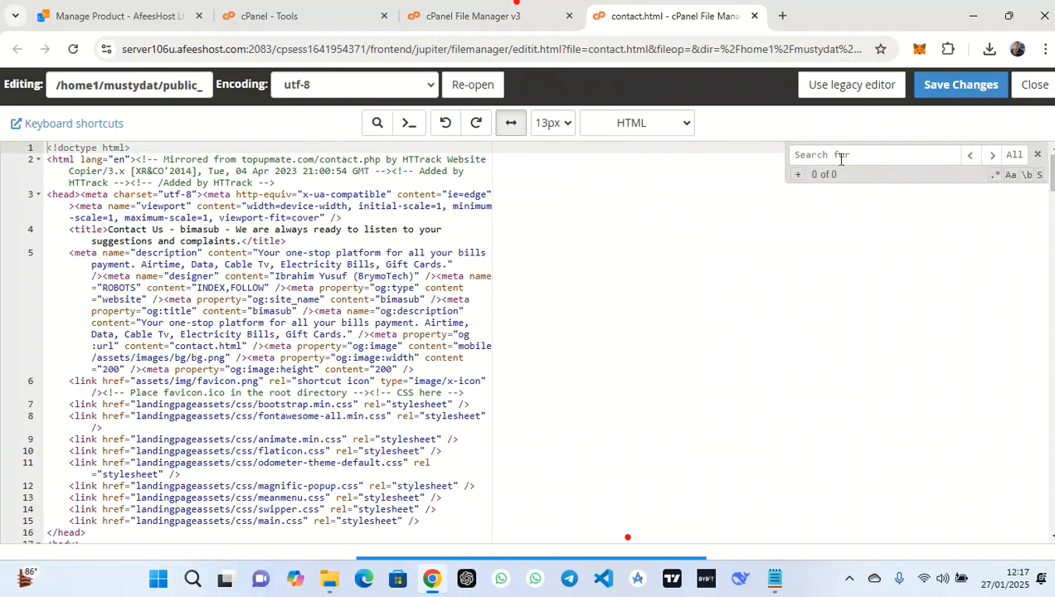
type("bimasub")
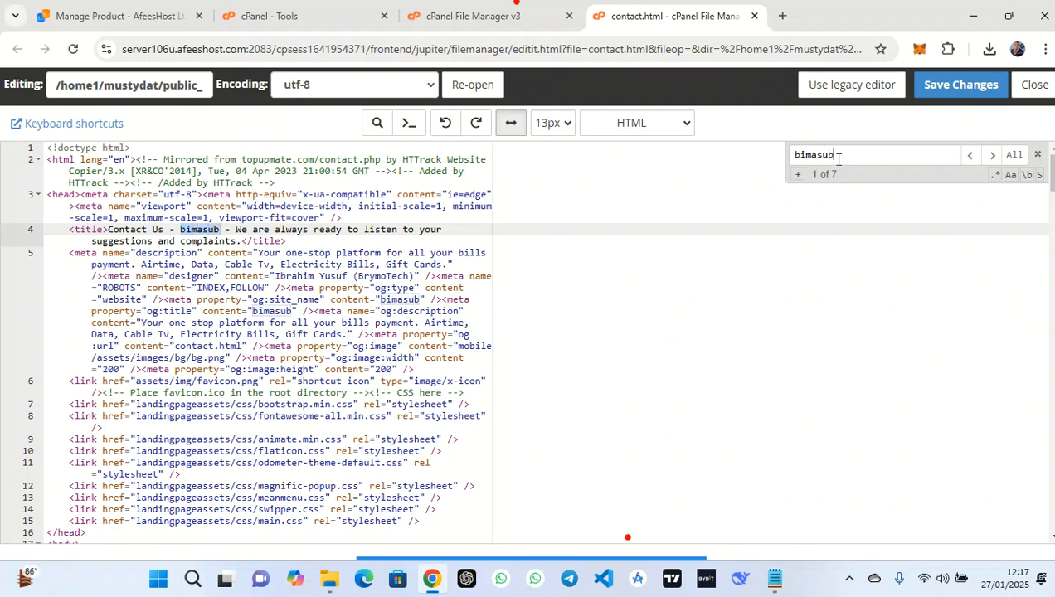
left_click(798, 175)
type("mustydata")
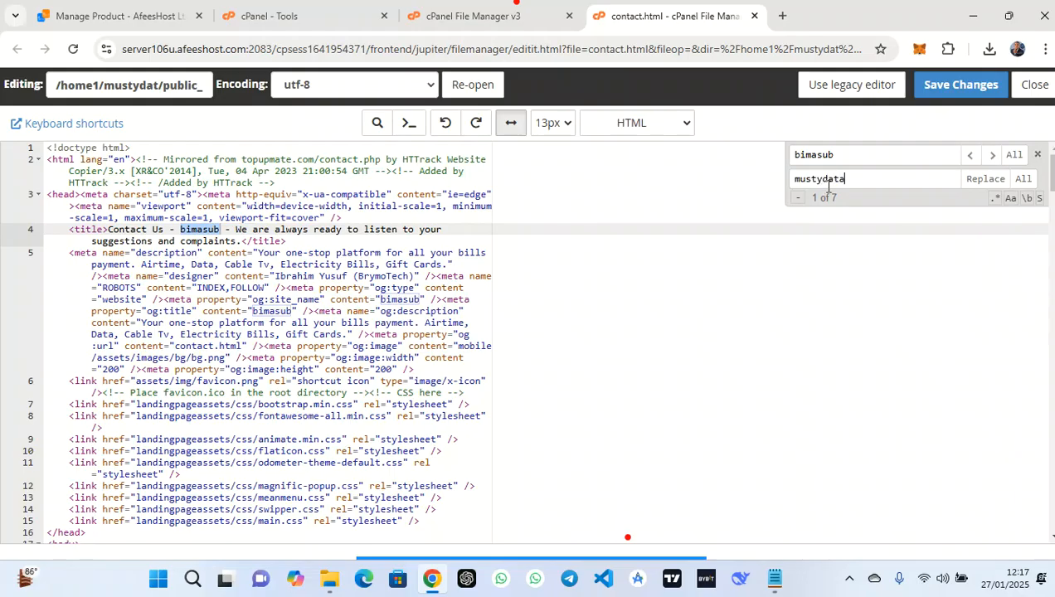
left_click(1025, 181)
left_click(971, 181)
left_click(954, 87)
left_click(1029, 93)
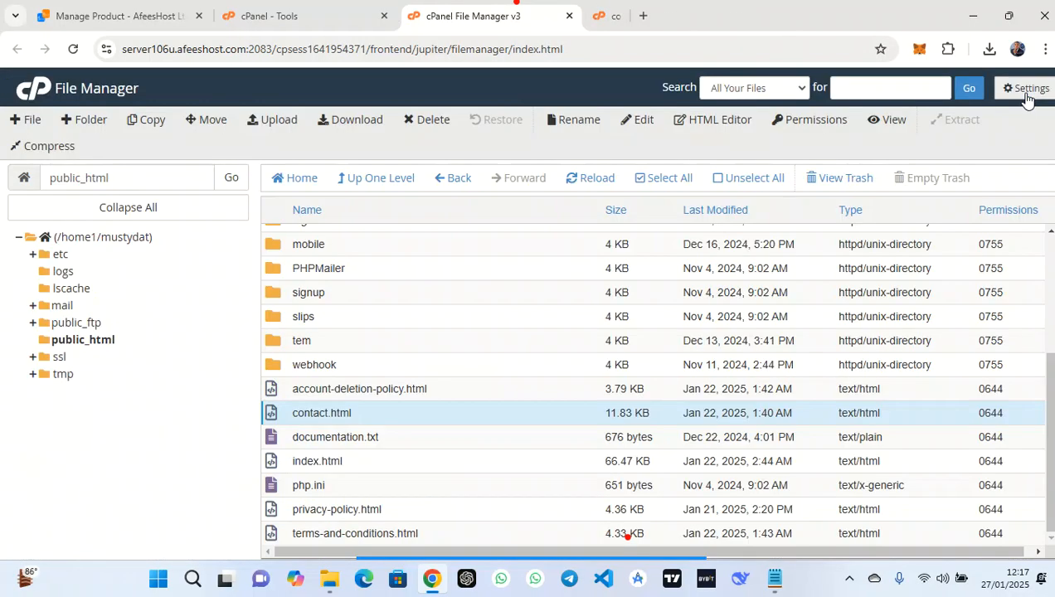
Open account-deletion-policy.html in the code editor
left_click(465, 389)
right_click(460, 390)
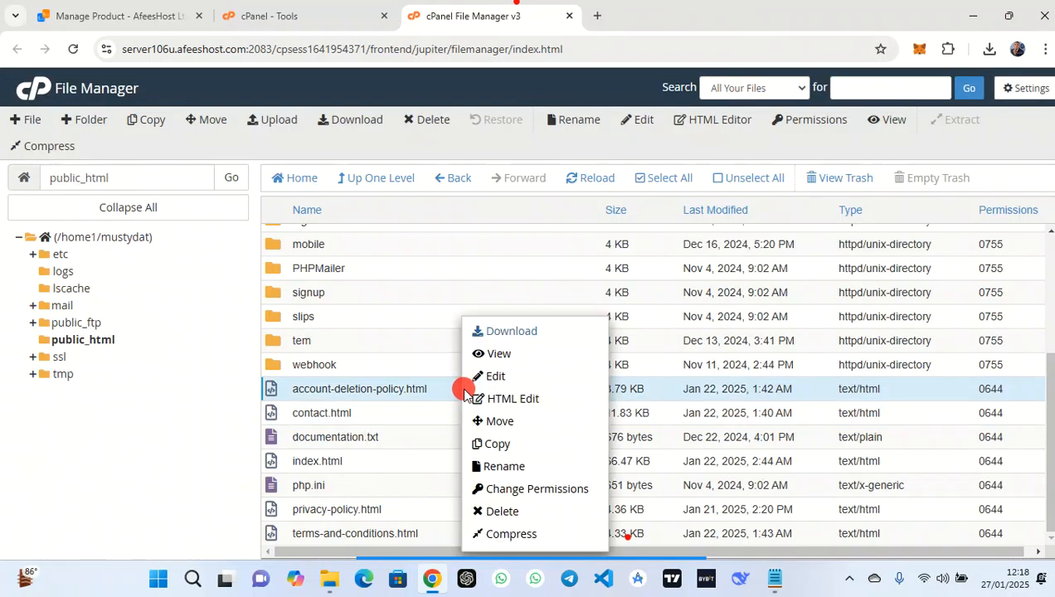
left_click(481, 378)
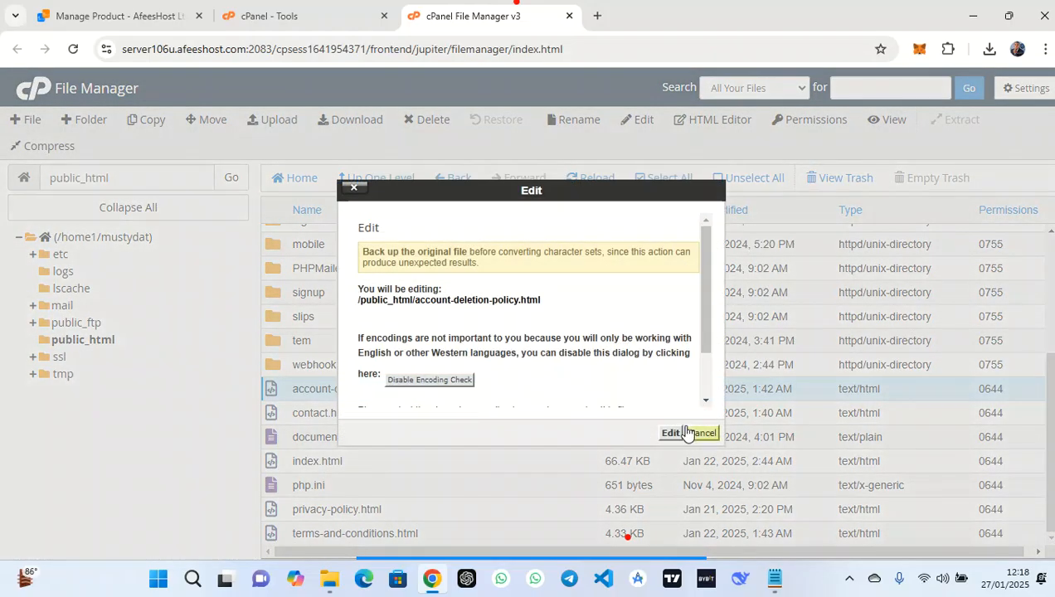
left_click(671, 432)
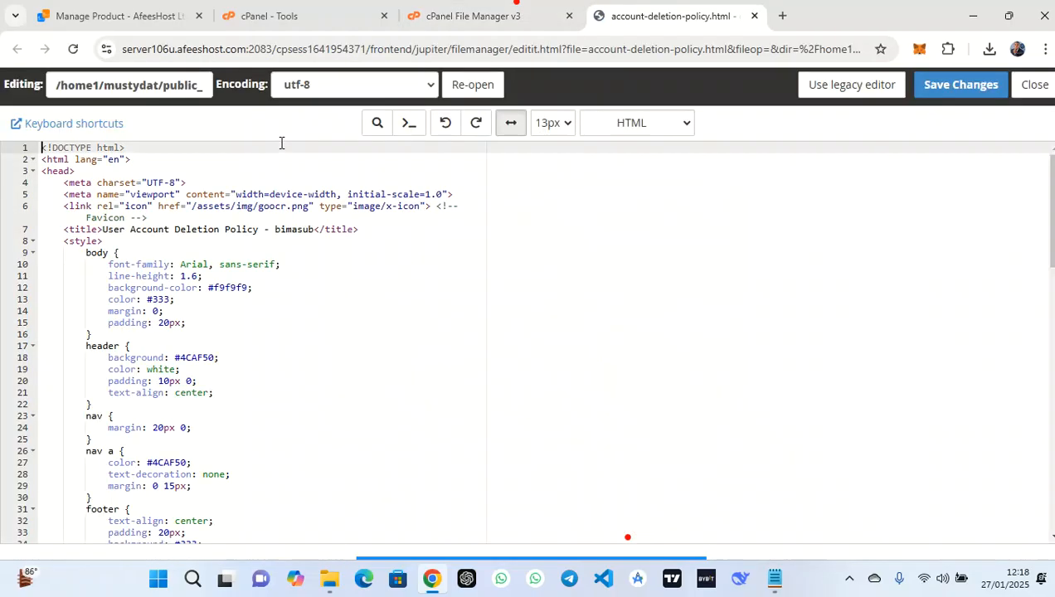
Replace the policy page's bimasub mentions with mustydata, then save and close it
left_click(381, 130)
left_click(861, 157)
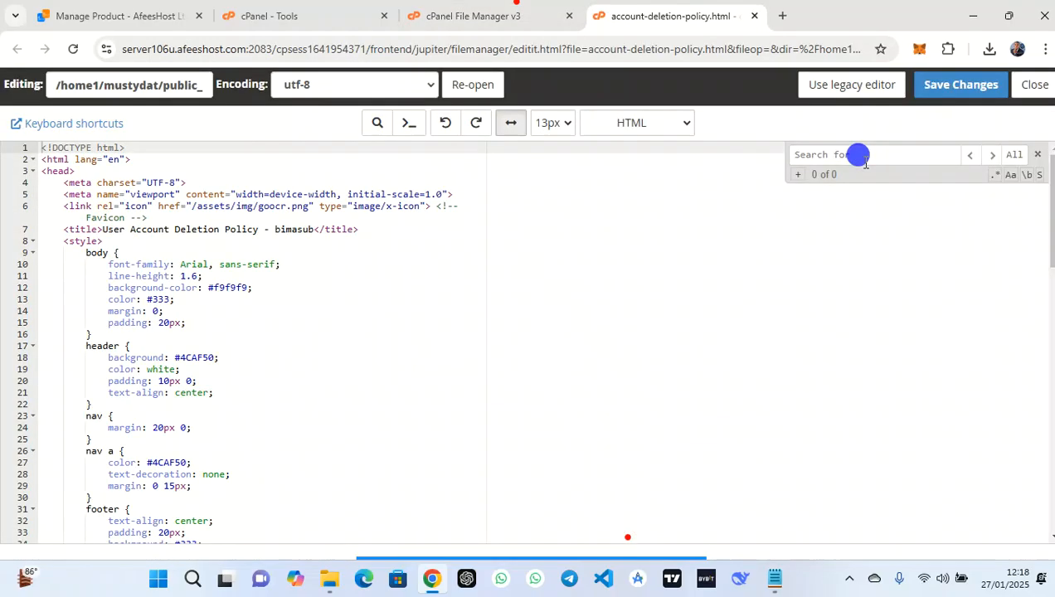
type("bimasuh")
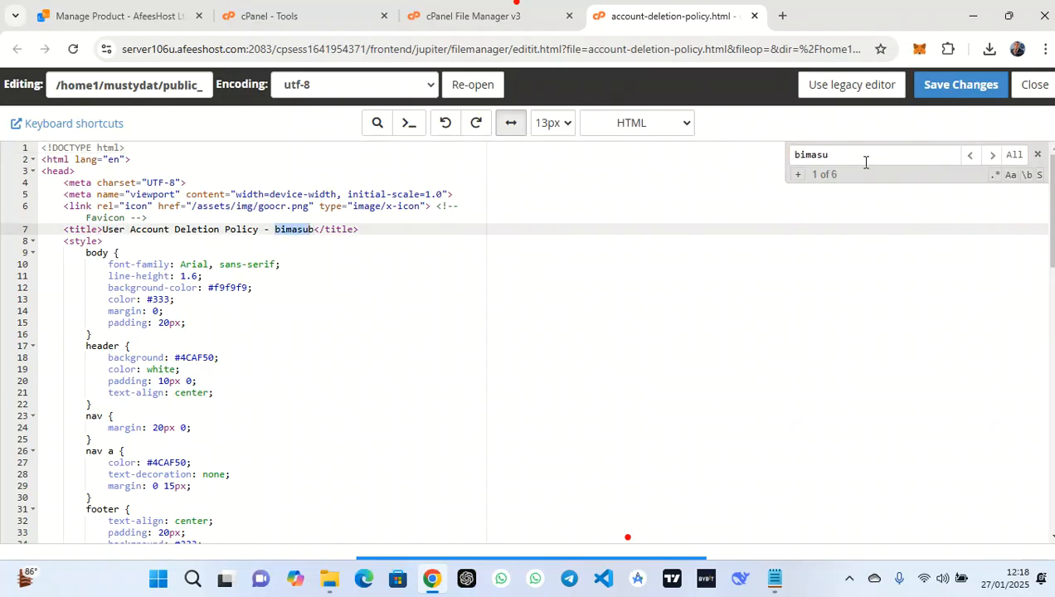
left_click(798, 174)
left_click(822, 177)
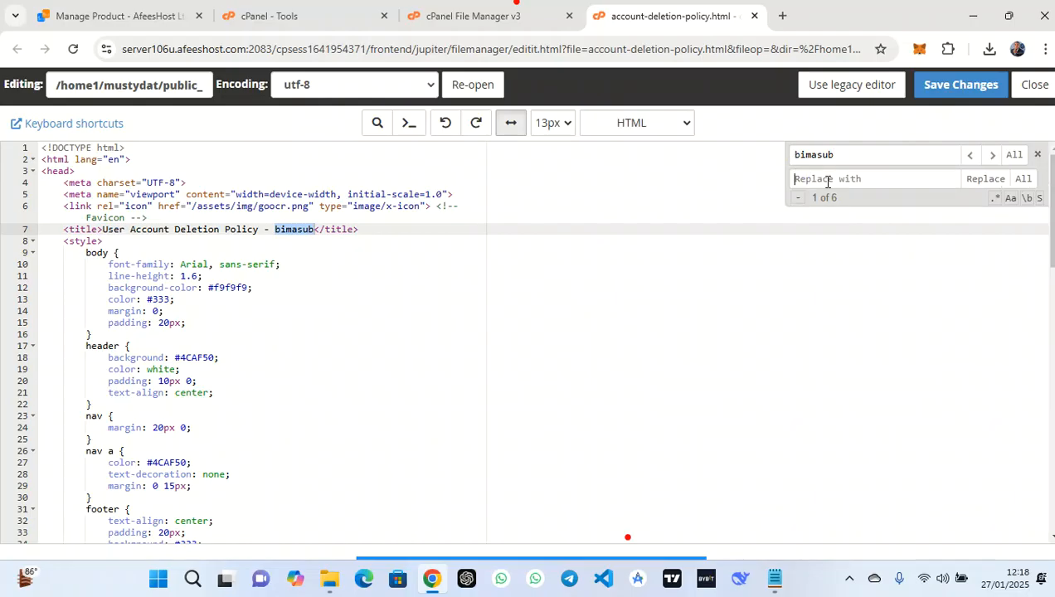
type("mustydata")
left_click(987, 179)
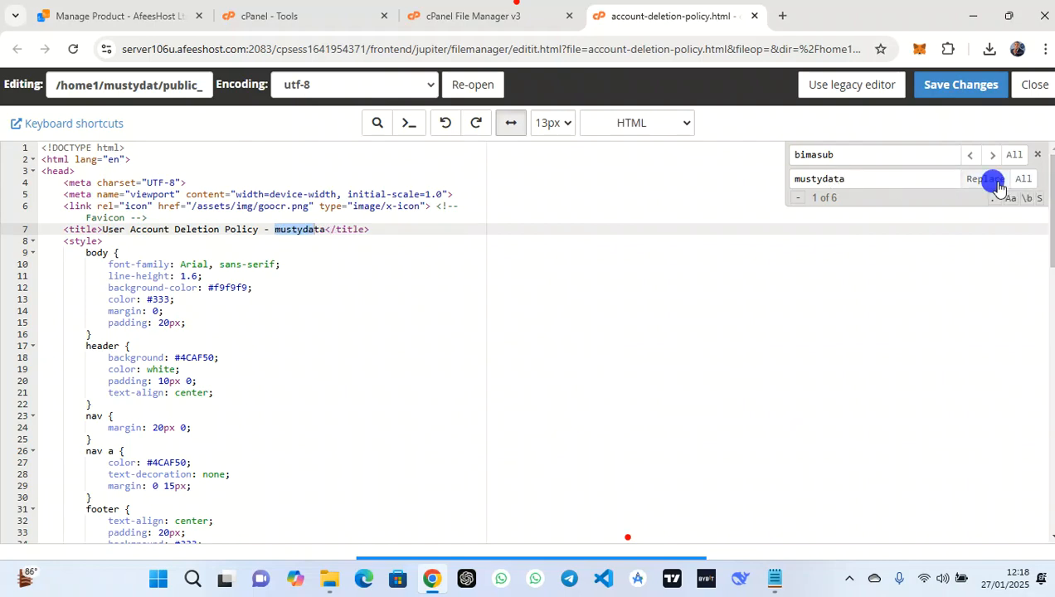
left_click(963, 78)
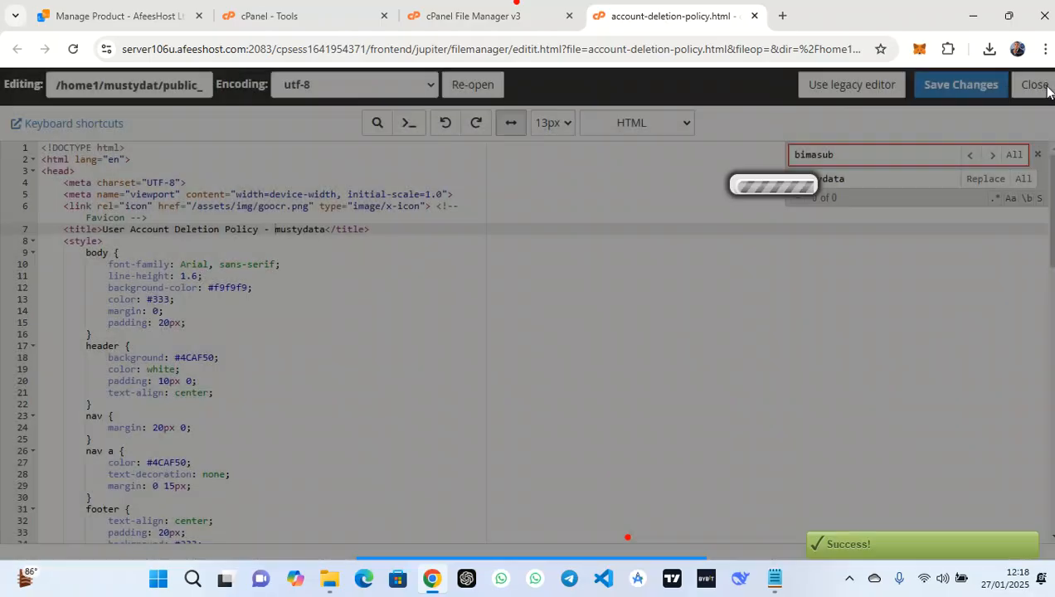
left_click(1035, 84)
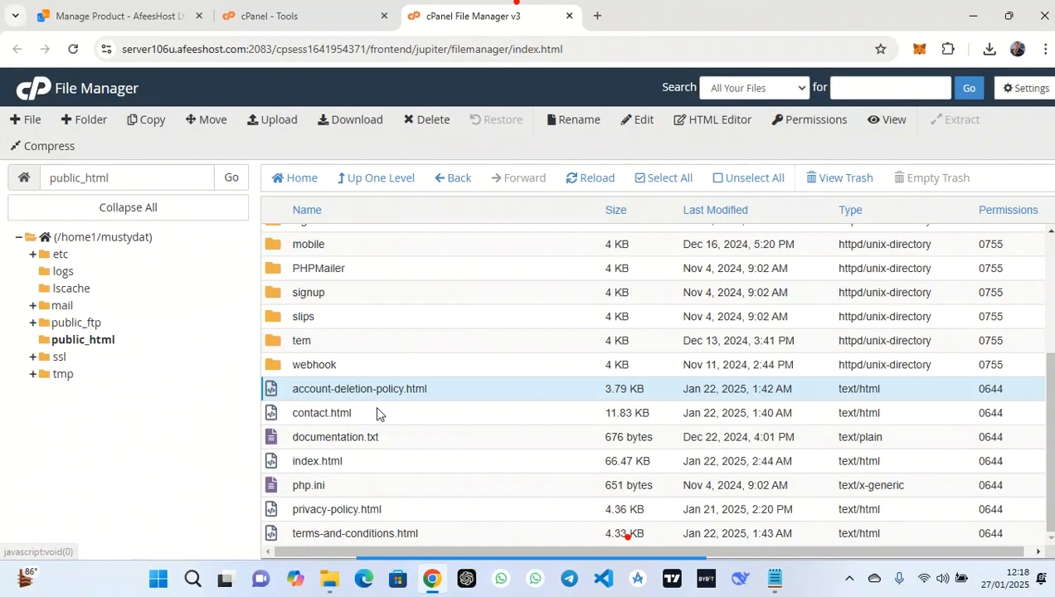
Open privacy-policy.html in the code editor
left_click(412, 516)
right_click(412, 516)
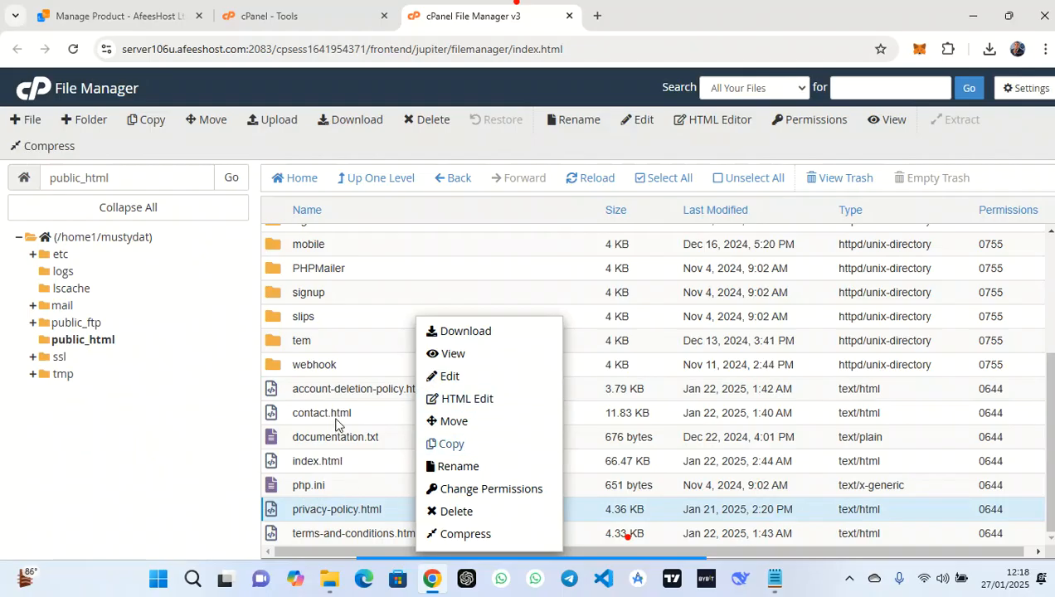
left_click(458, 377)
left_click(669, 432)
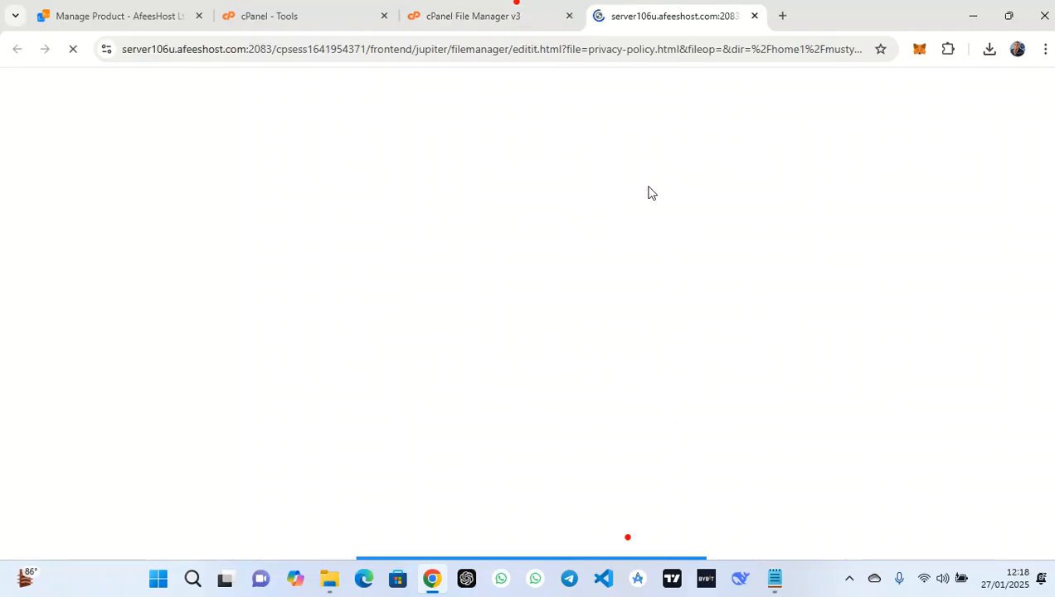
Replace all BimaSub matches with mustydata in privacy-policy.html, then save and close it
left_click(380, 126)
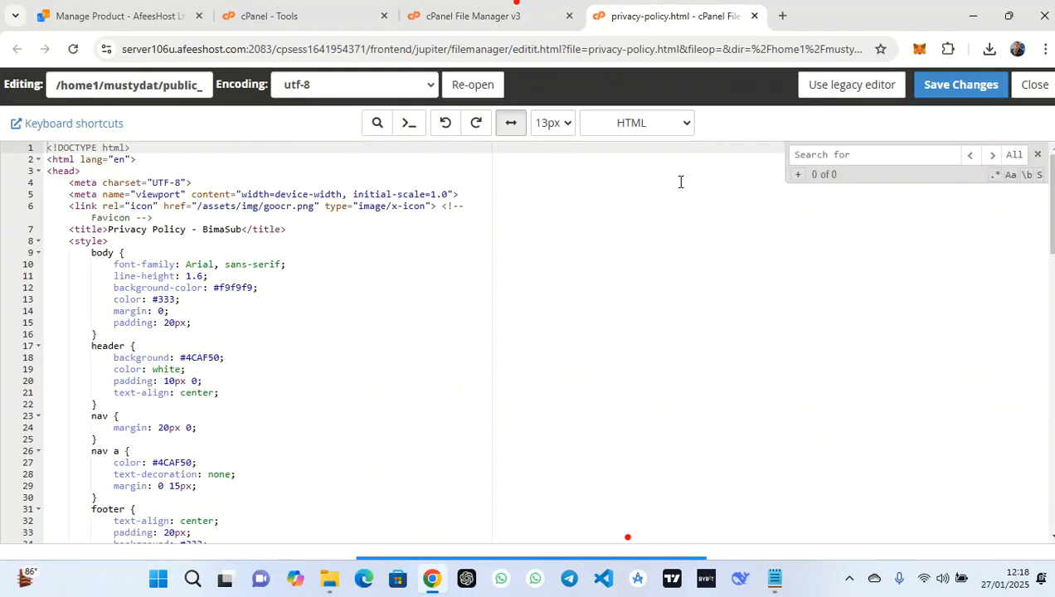
type("bimasub")
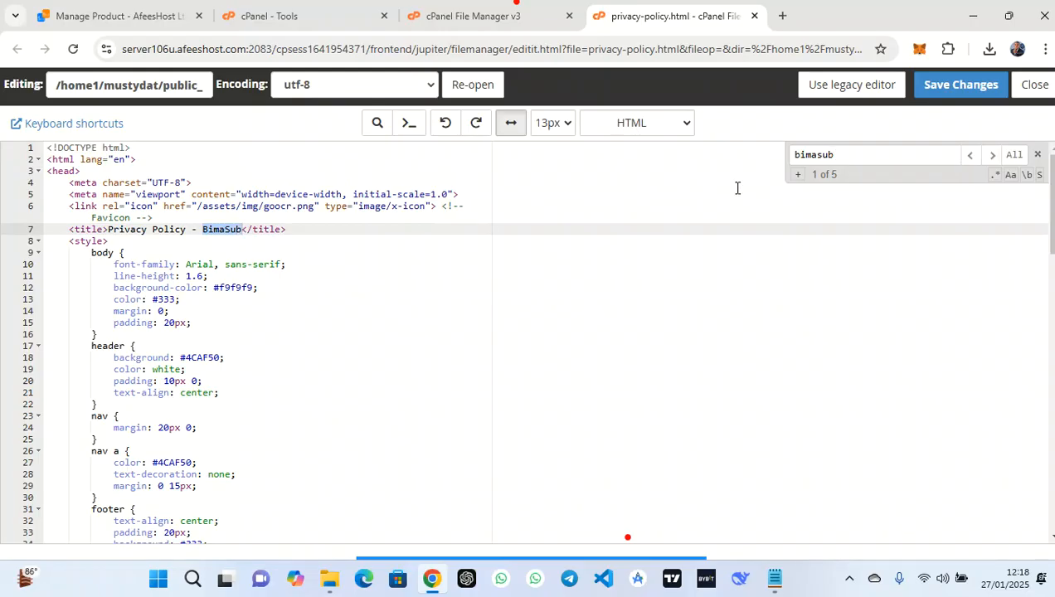
left_click(798, 175)
left_click(801, 176)
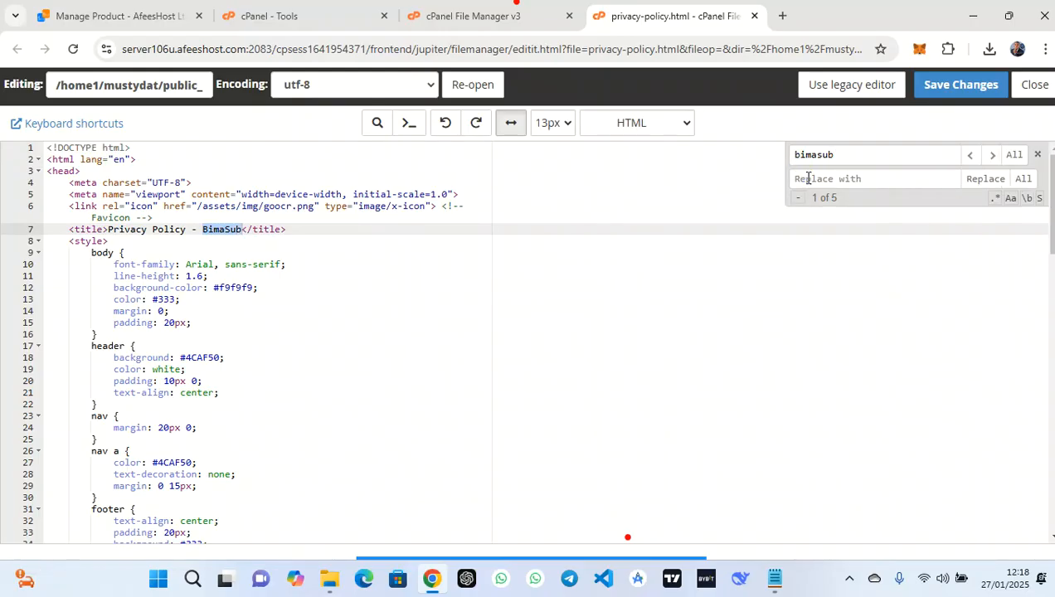
type("mustydata")
left_click(1000, 178)
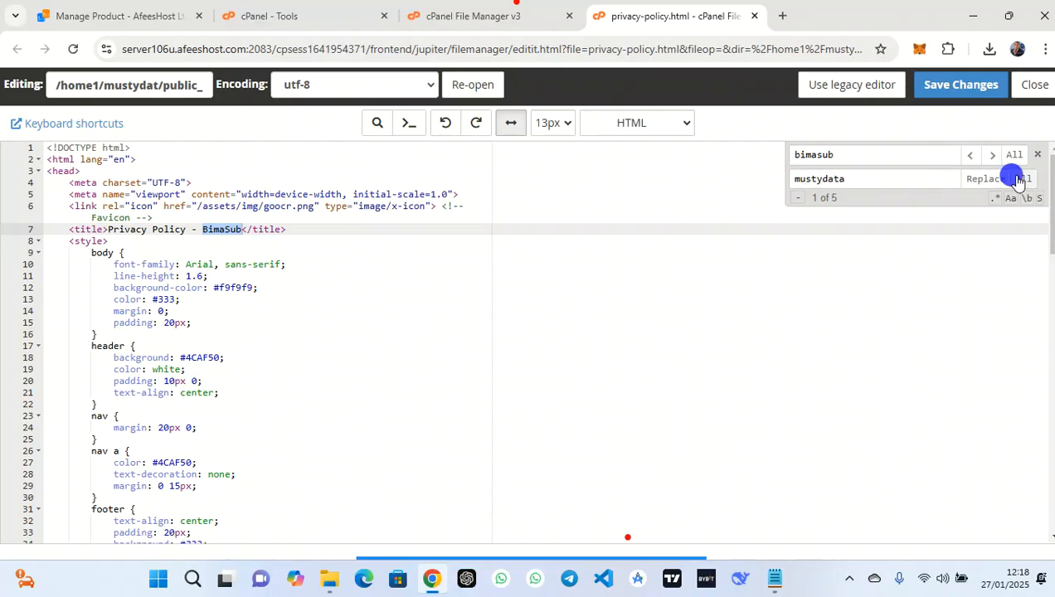
left_click(994, 176)
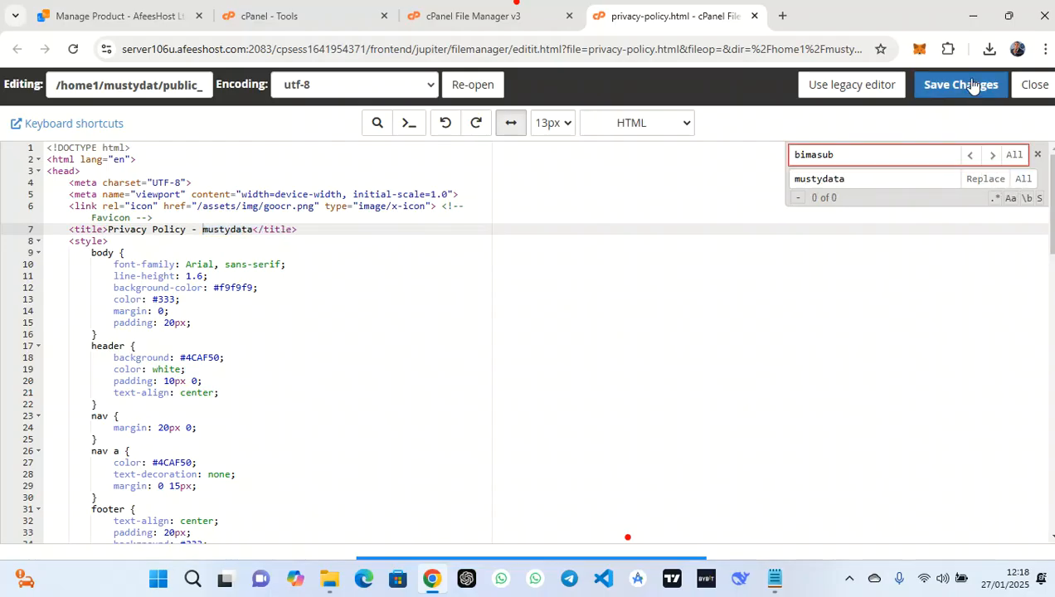
left_click(972, 84)
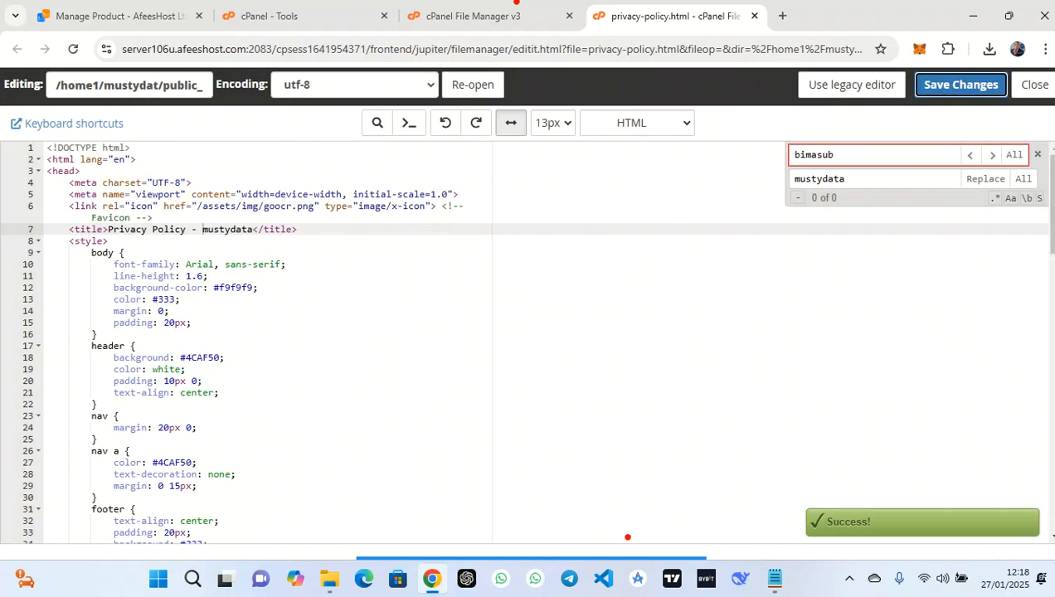
left_click(1038, 91)
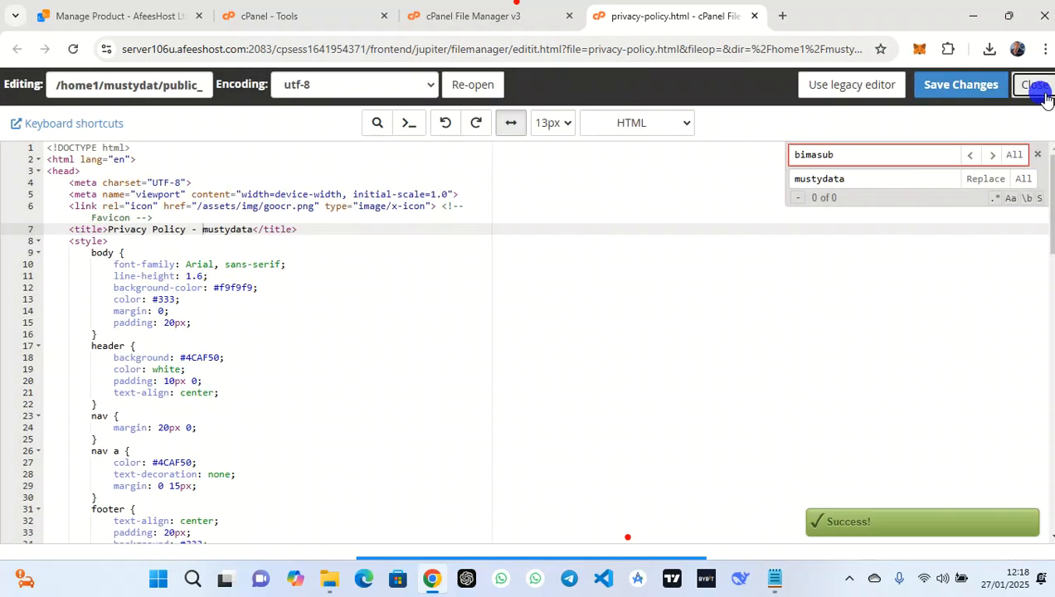
Open terms-and-conditions.html in the code editor
left_click(425, 532)
right_click(426, 532)
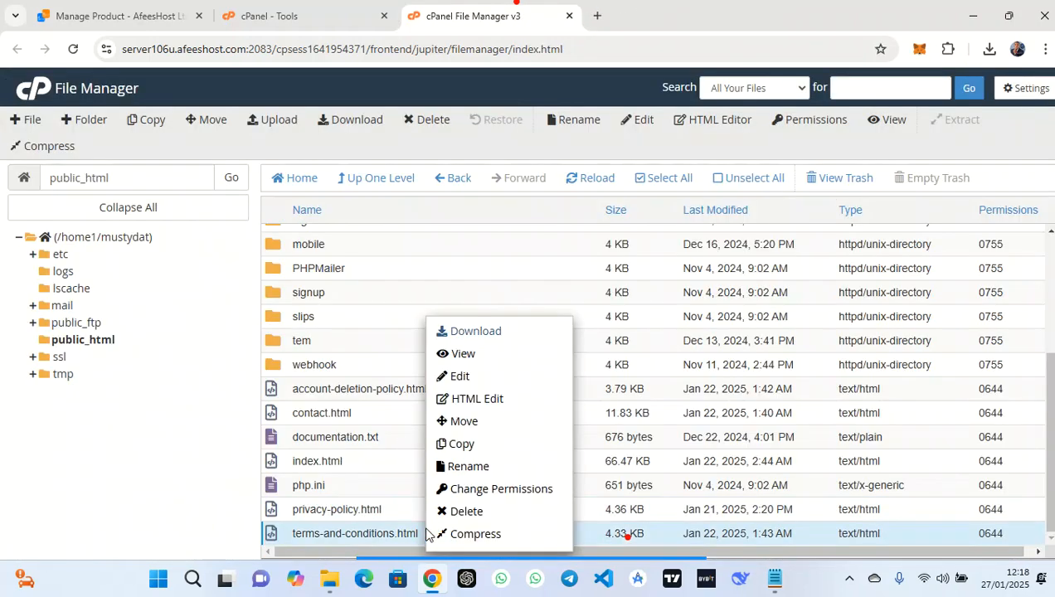
left_click(487, 383)
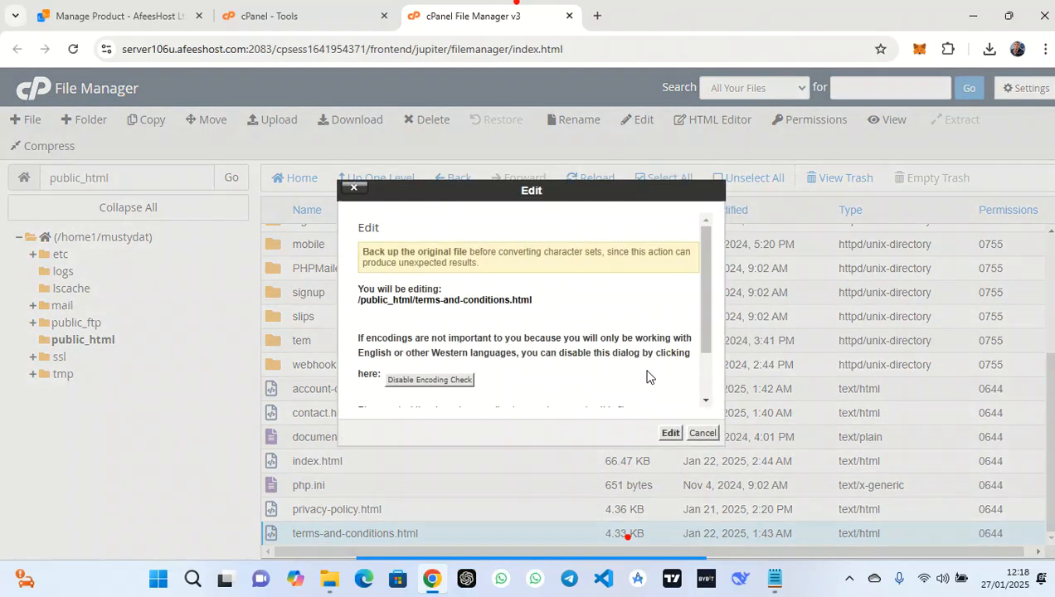
left_click(672, 435)
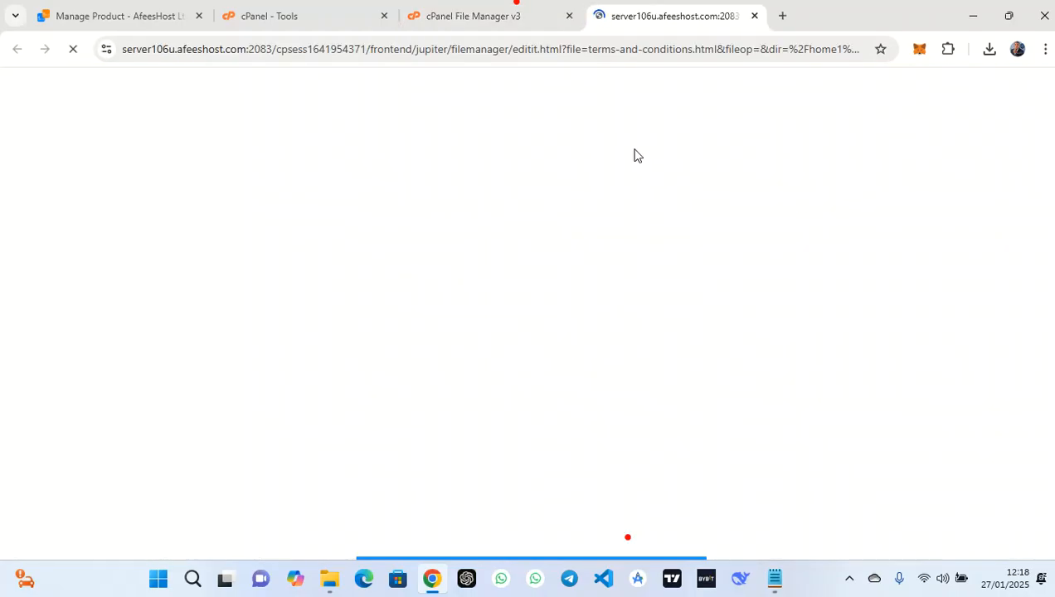
Replace all bimasub matches with mustydata in terms-and-conditions.html, then save and close it
left_click(378, 124)
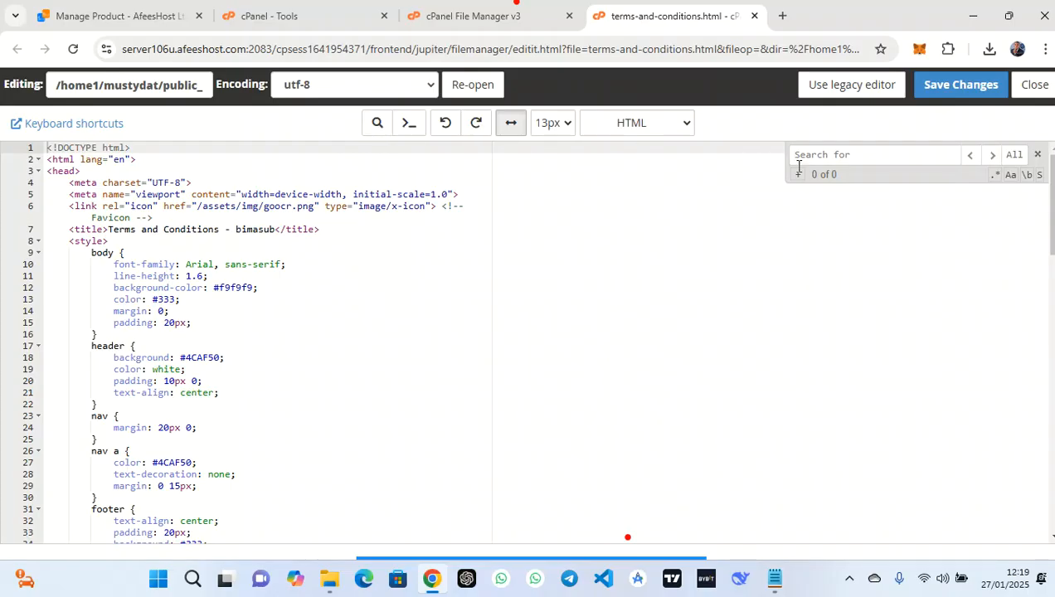
type("bimasub")
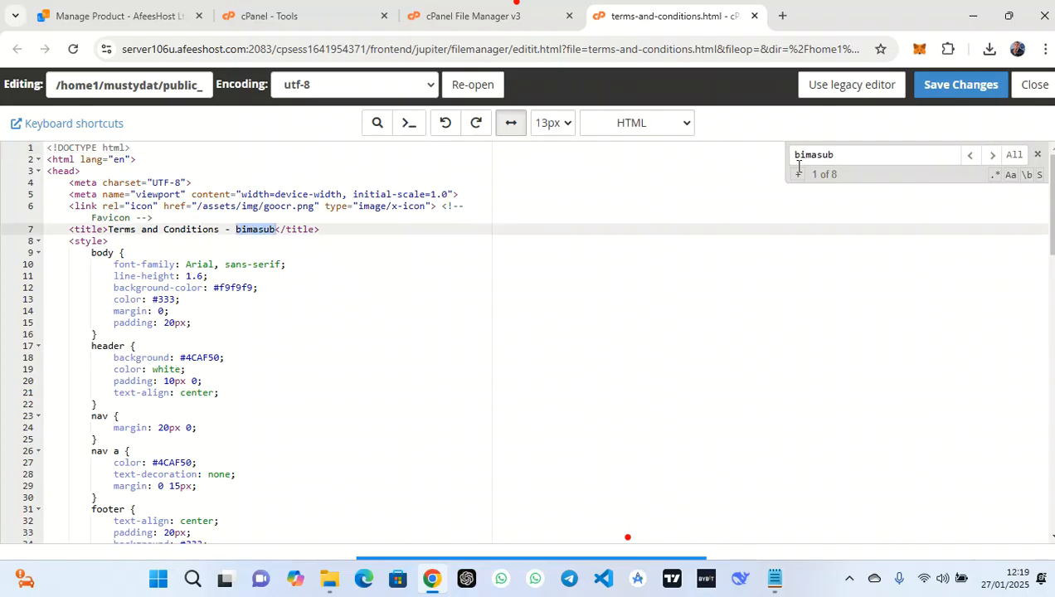
left_click(798, 175)
left_click(829, 172)
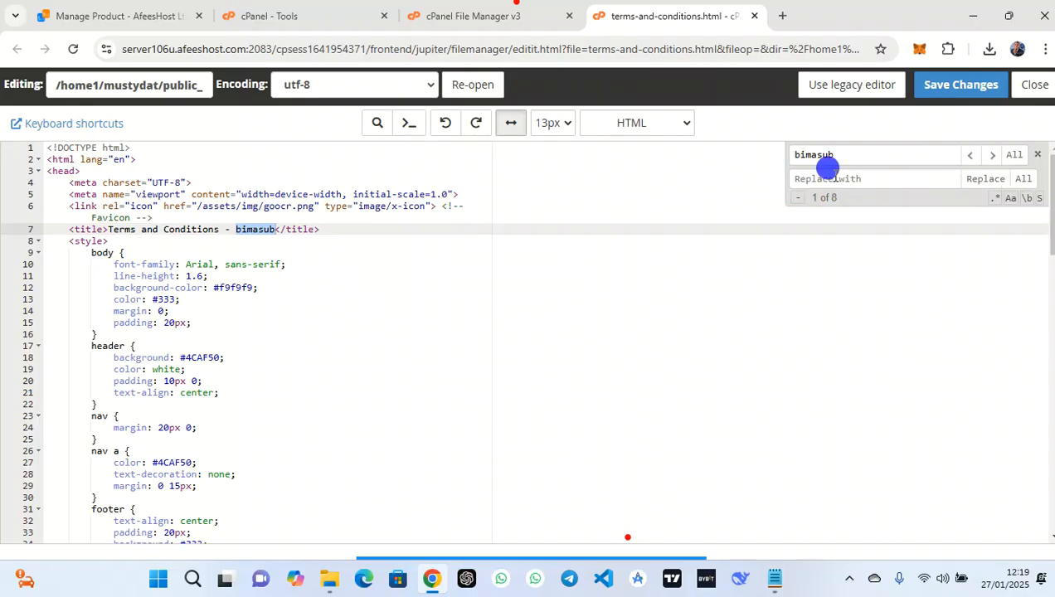
type("musty")
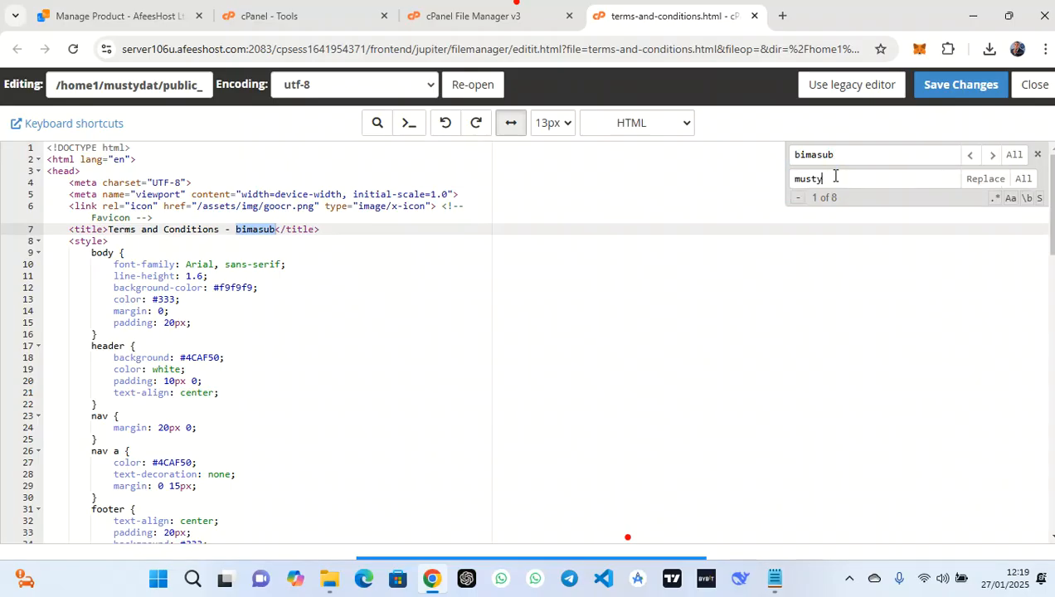
left_click(1024, 179)
left_click(960, 91)
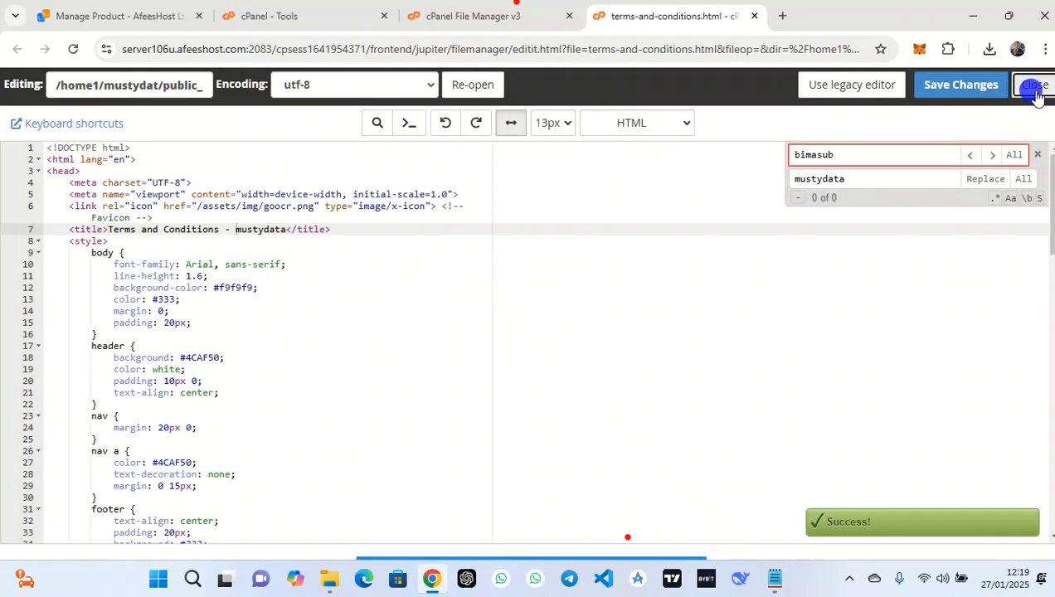
left_click(1035, 84)
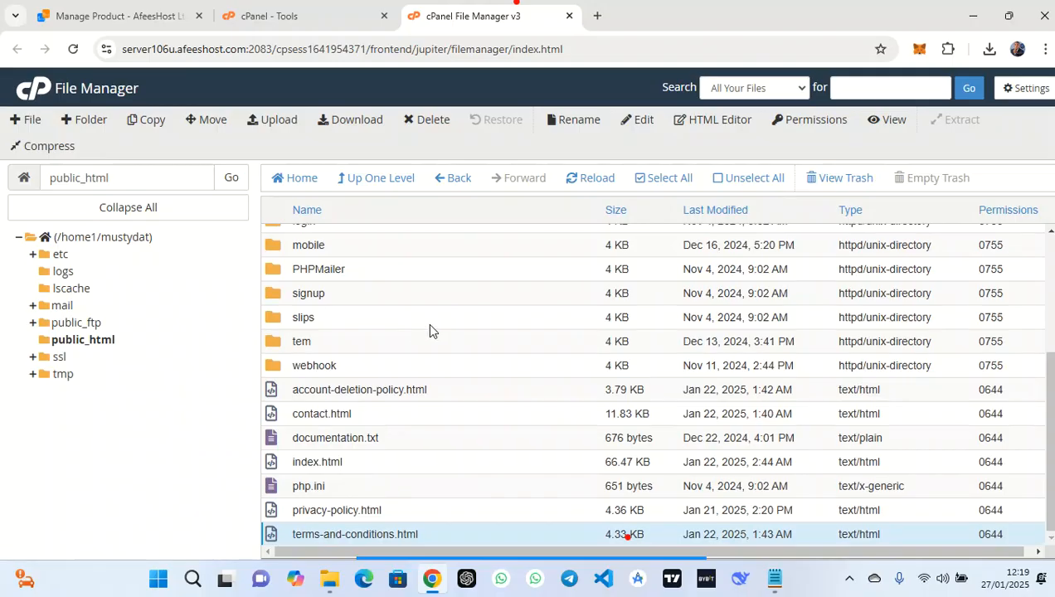
Go into public_html/assets/img in File Manager and start an upload there
scroll(428, 330, "up", 4)
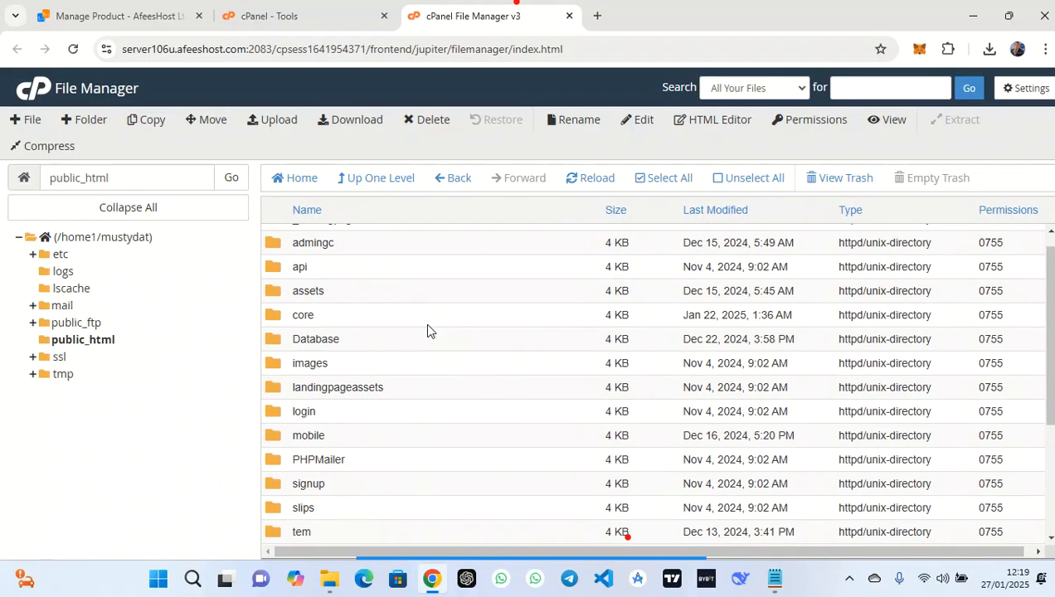
double_click(356, 294)
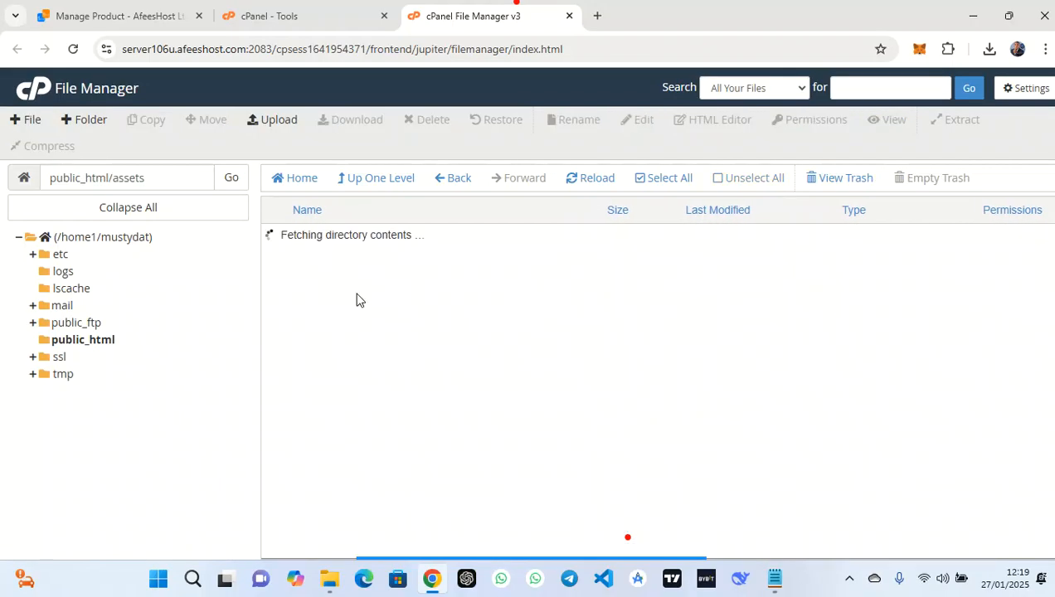
left_click(336, 336)
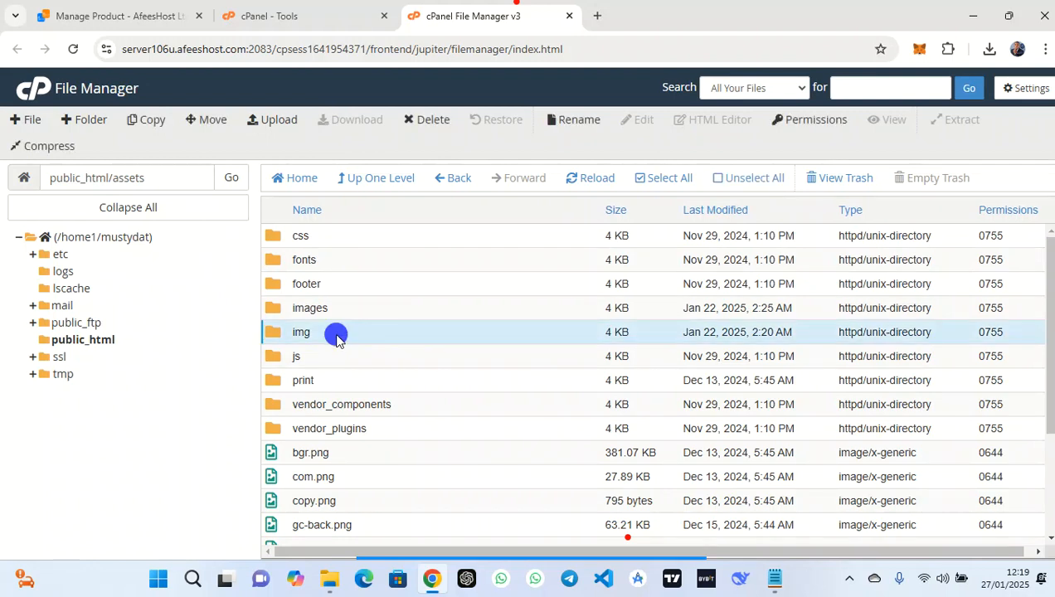
double_click(336, 335)
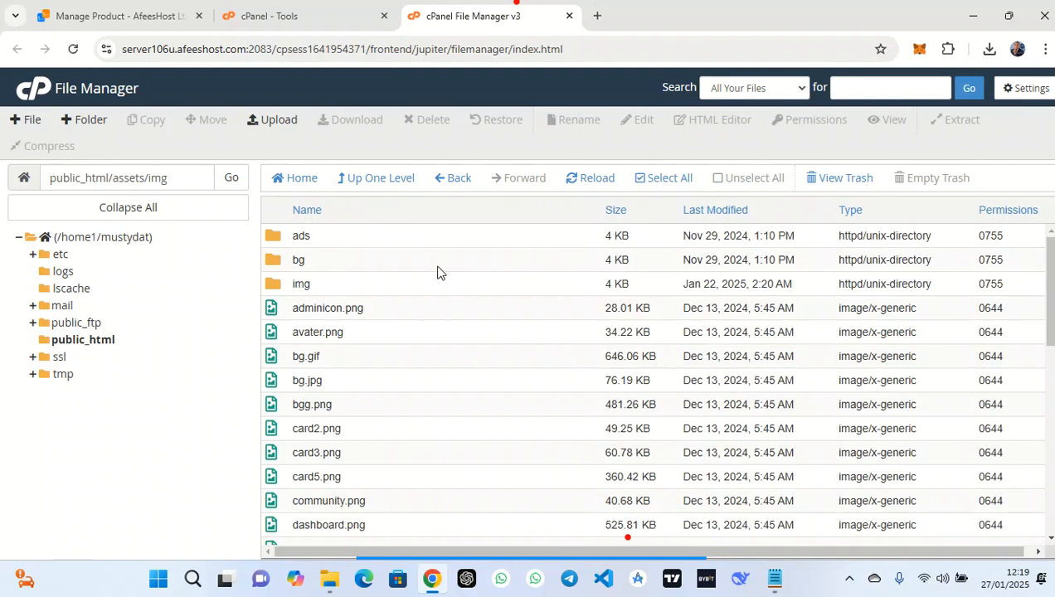
left_click(274, 120)
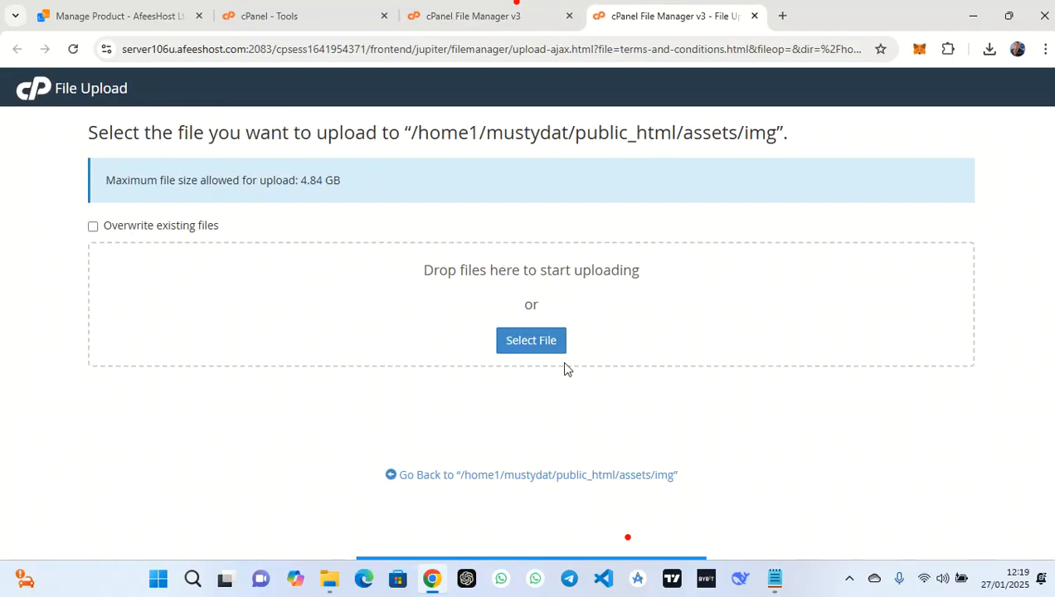
Upload the 'img m' zip archive from Google Drive's My Drive > img upload folder
left_click(535, 344)
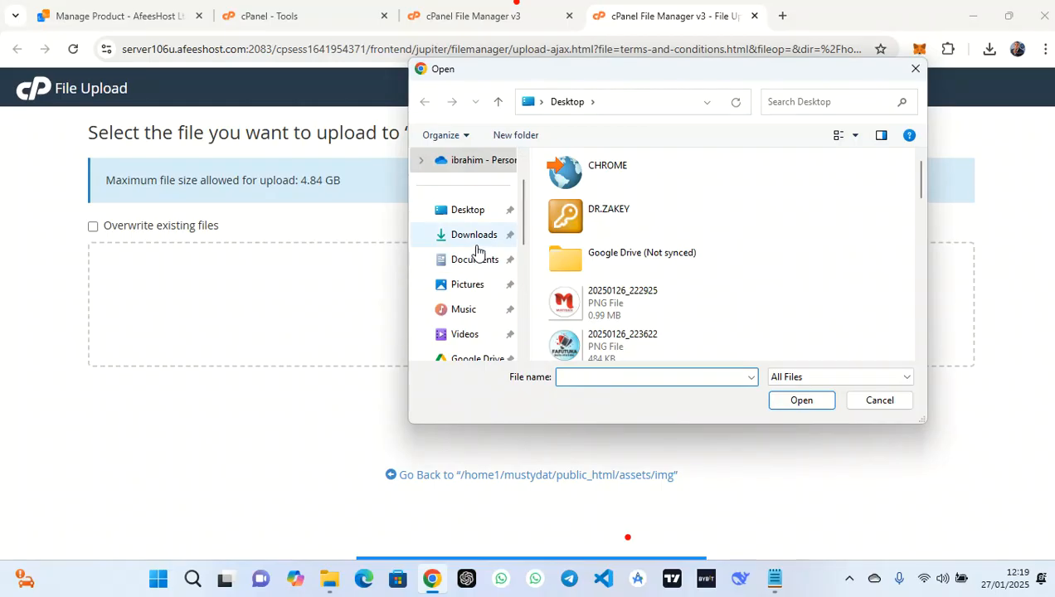
left_click(482, 353)
double_click(612, 186)
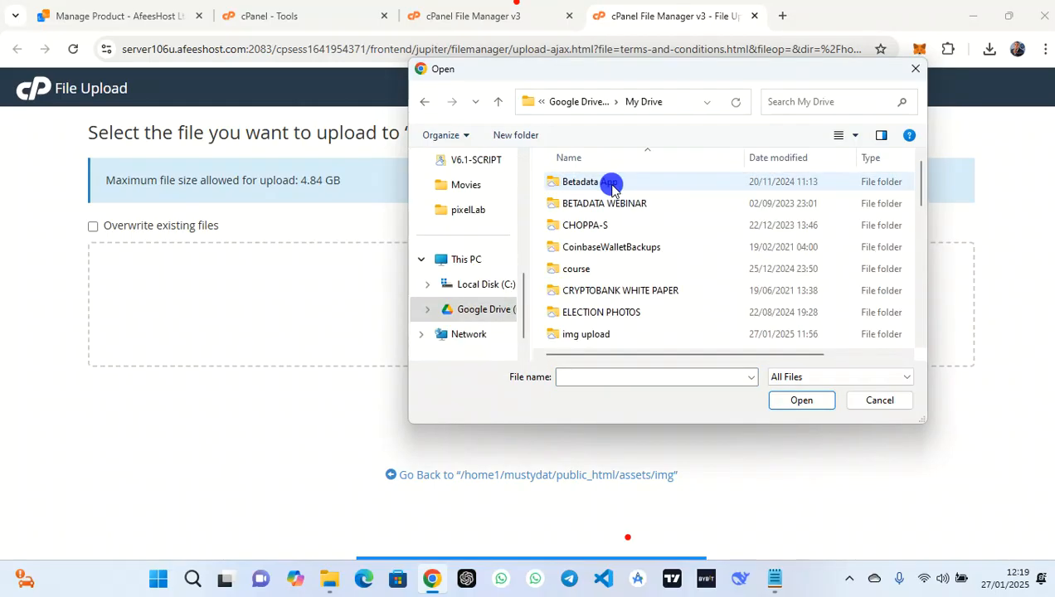
double_click(610, 333)
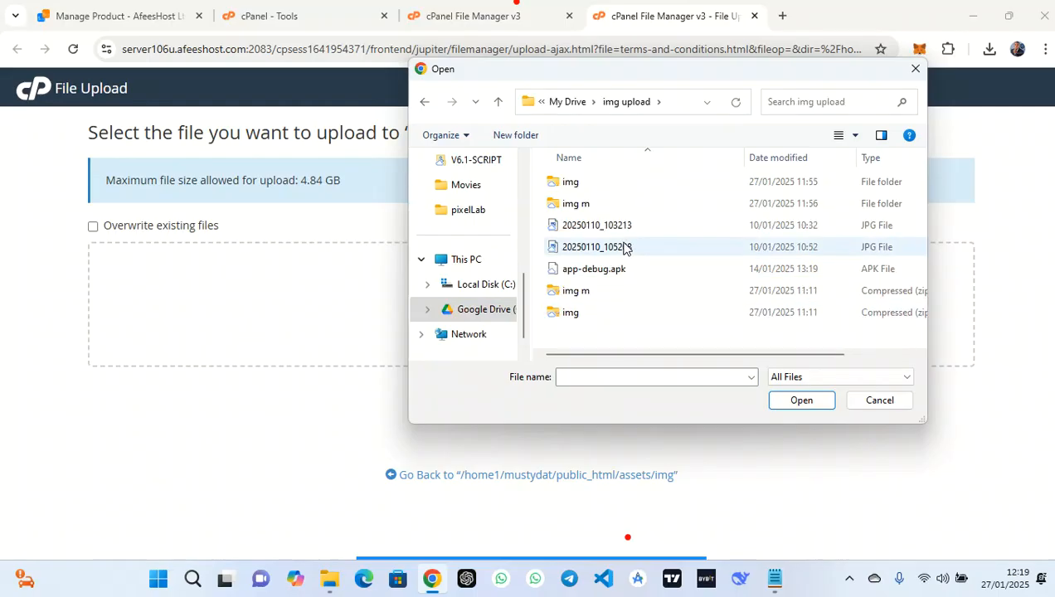
left_click(608, 292)
left_click(812, 402)
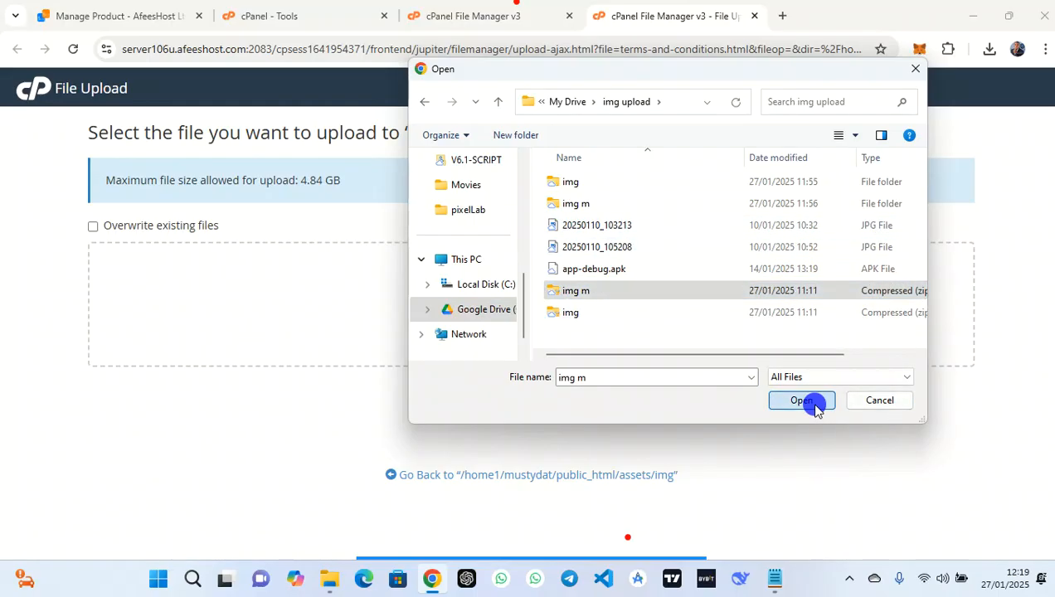
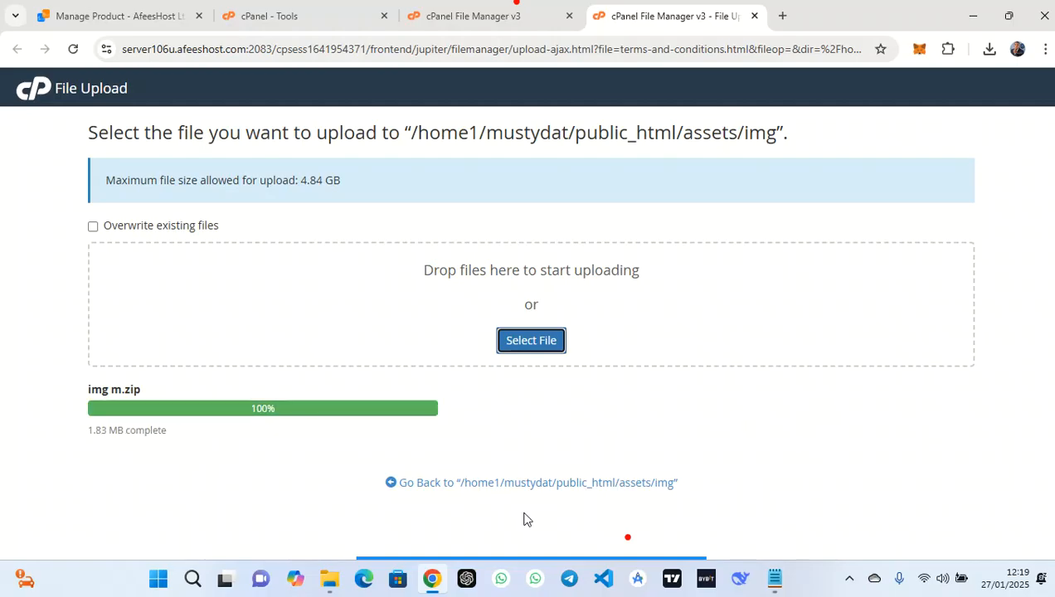
Back in assets/img, delete the old img (1).zip archive and select img m.zip
left_click(507, 483)
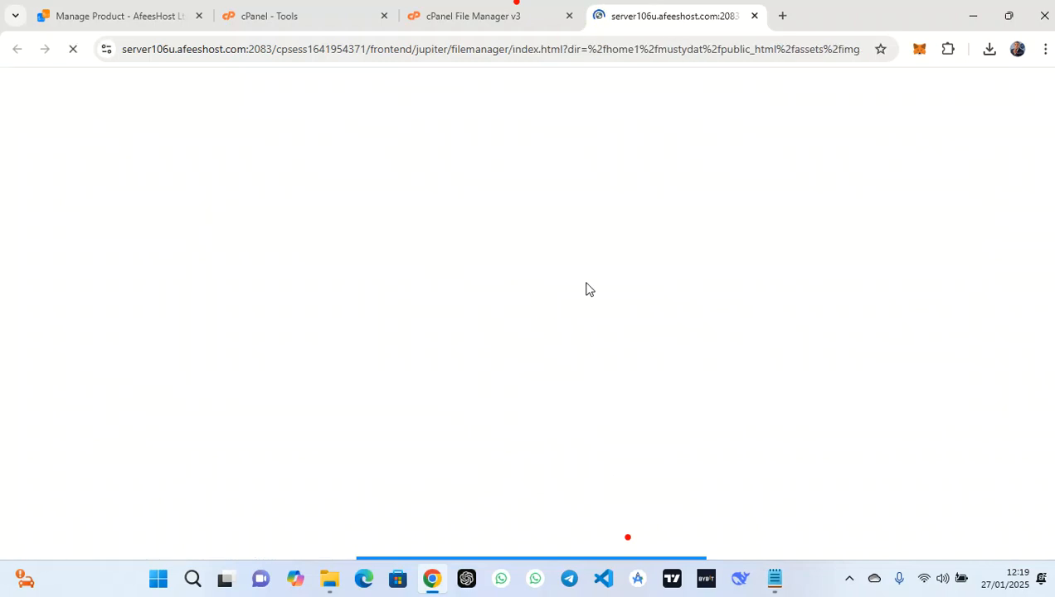
scroll(418, 321, "down", 3)
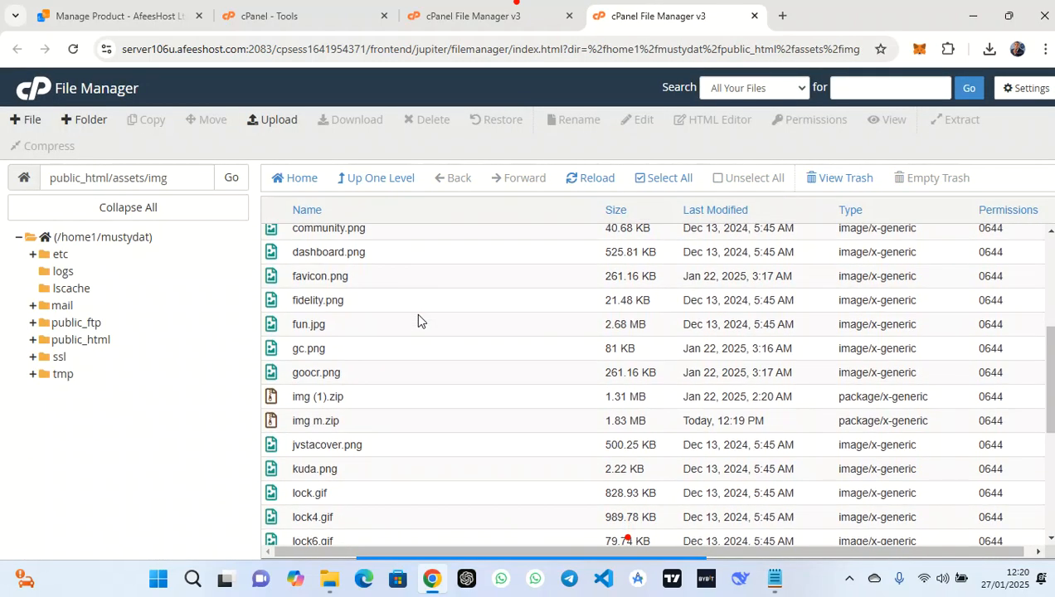
scroll(419, 320, "up", 3)
left_click(359, 243)
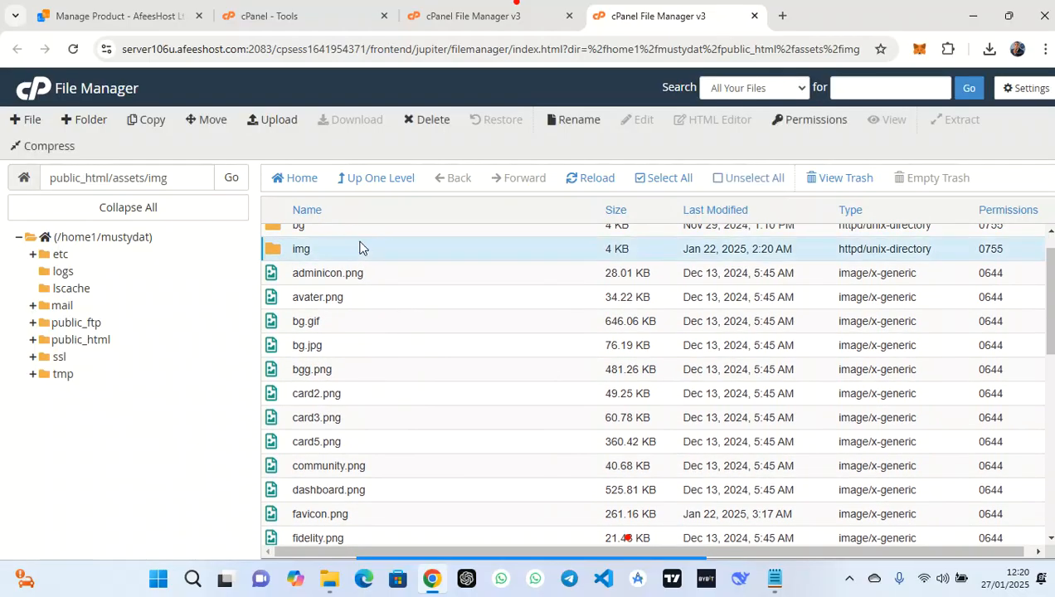
scroll(432, 300, "down", 3)
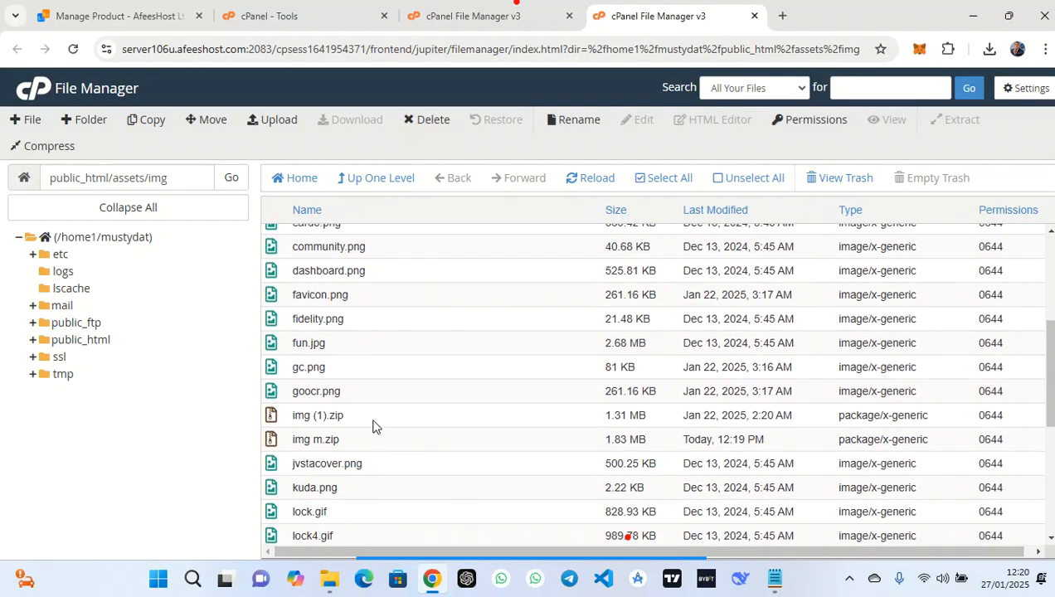
right_click(370, 415)
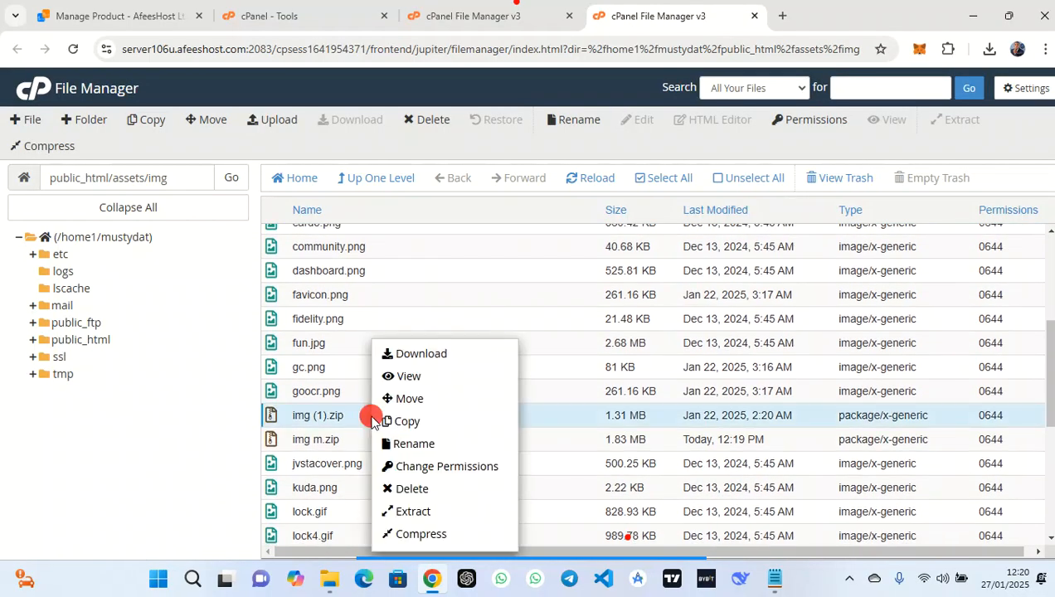
left_click(442, 496)
left_click(663, 370)
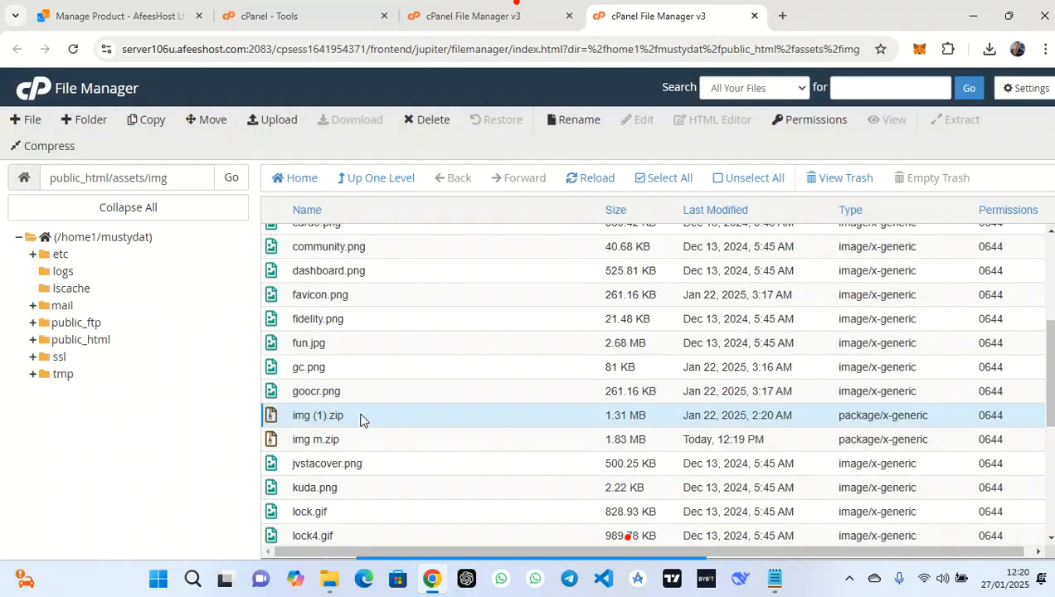
left_click(378, 392)
right_click(378, 395)
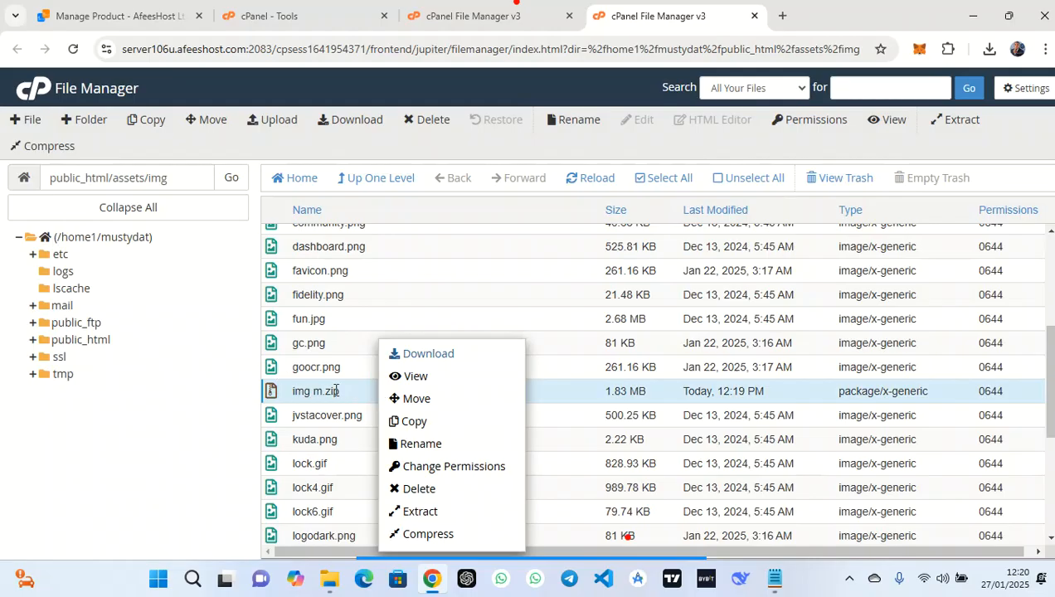
Extract img m.zip into assets/img and reload the folder listing
left_click(441, 510)
left_click(646, 395)
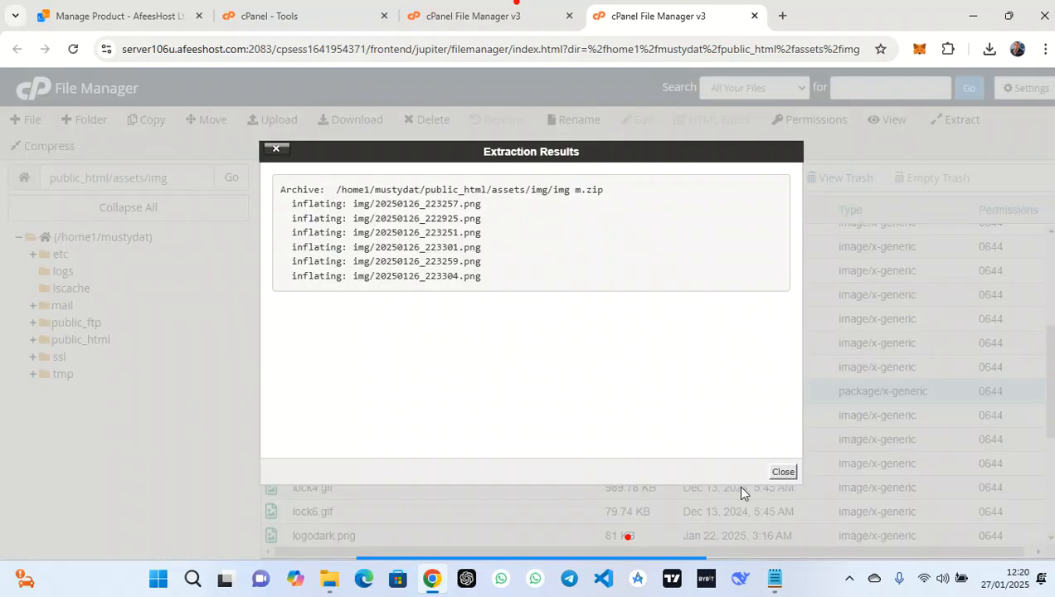
left_click(783, 471)
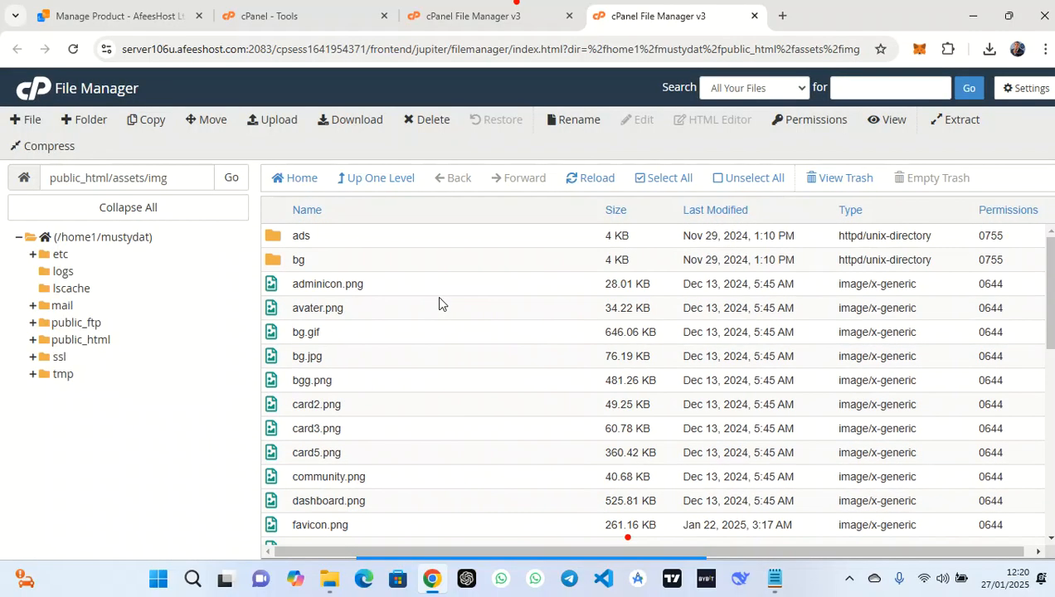
left_click(578, 184)
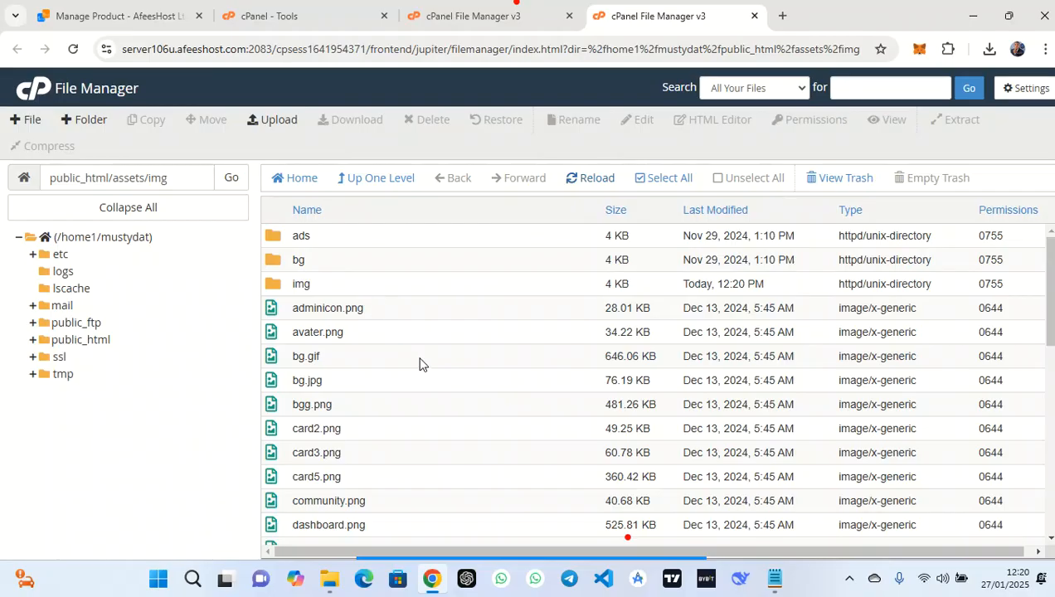
scroll(420, 365, "down", 4)
scroll(420, 364, "up", 1)
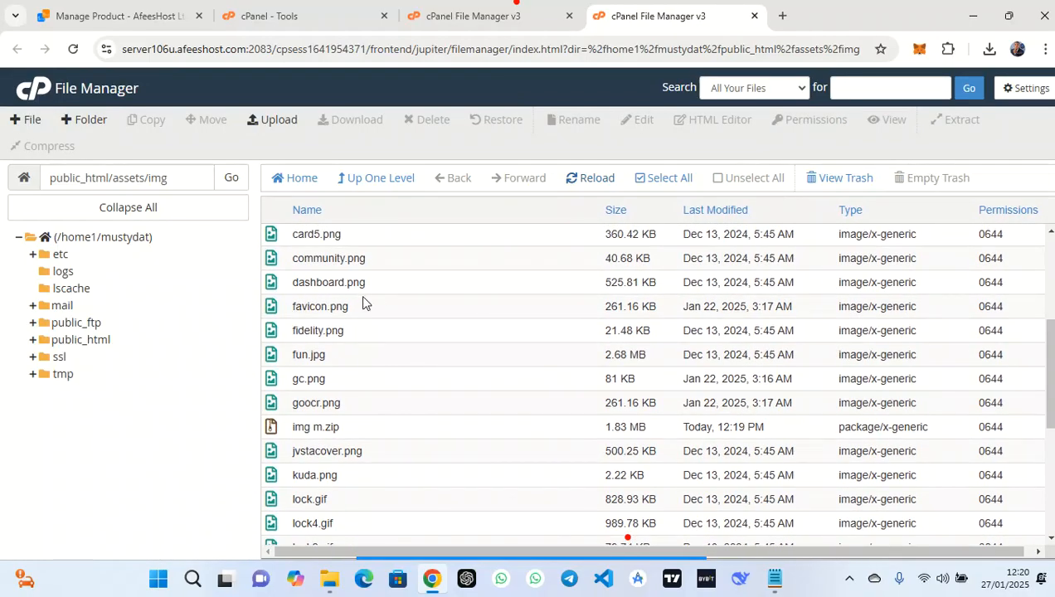
Look over the existing favicon.png, fidelity.png, gc.png and goocr.png files in the listing
left_click_drag(348, 310, 292, 299)
left_click(355, 307)
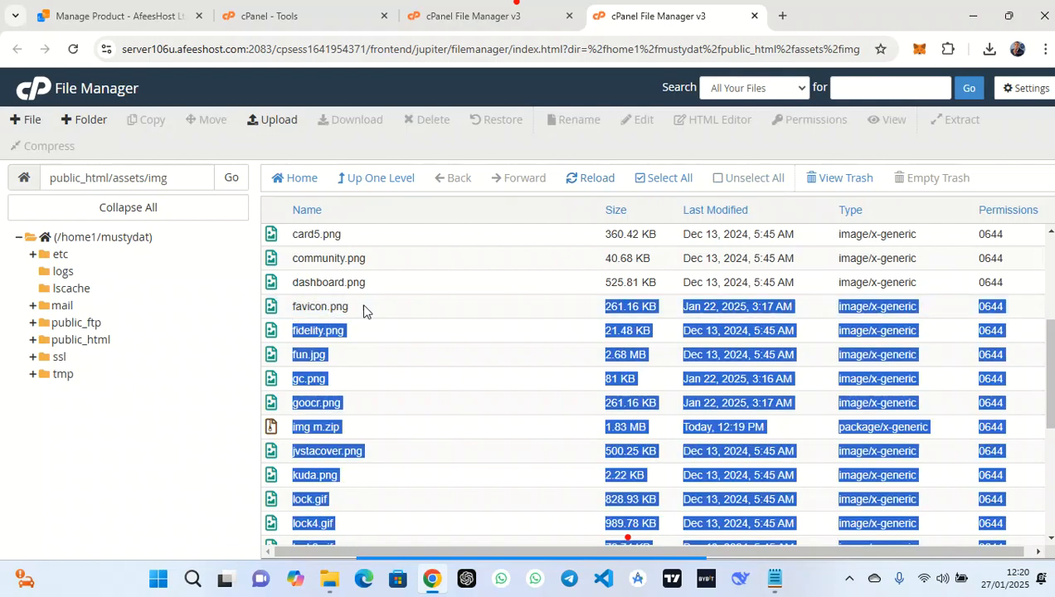
left_click(432, 327)
left_click(377, 307)
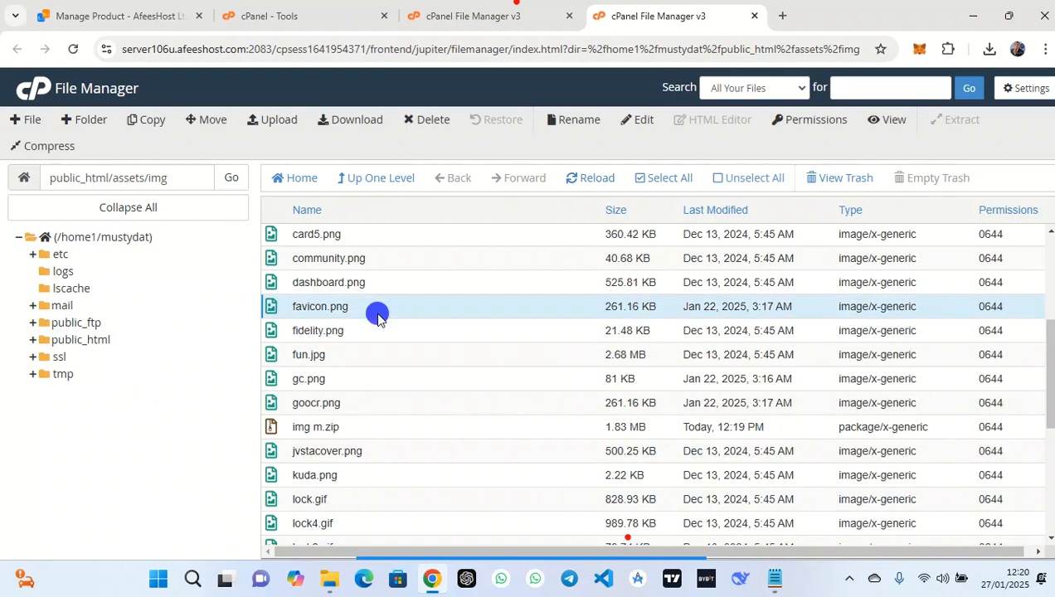
scroll(376, 383, "down", 1)
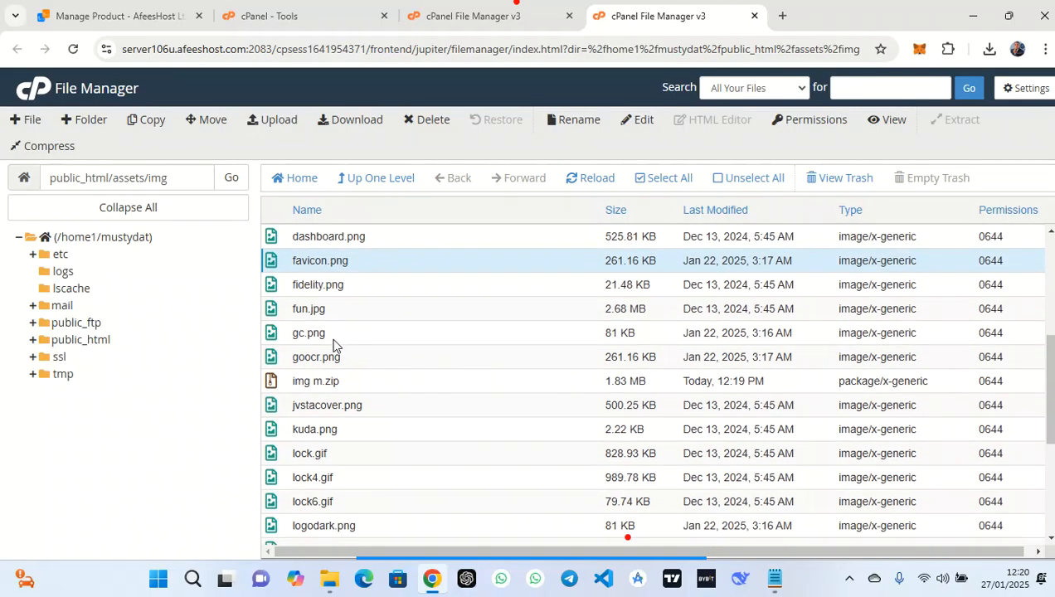
left_click(334, 340)
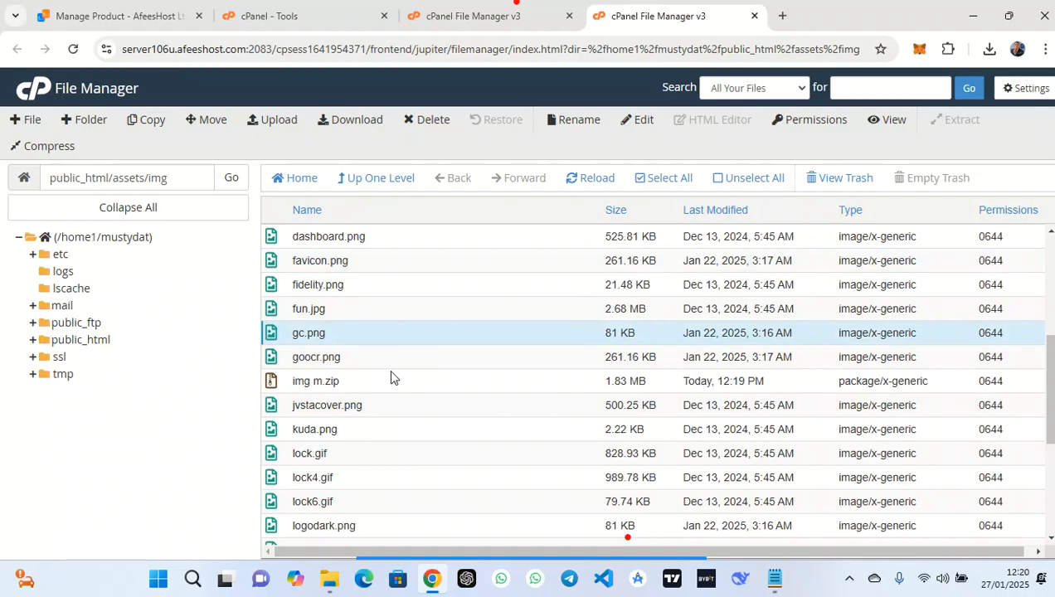
left_click(353, 359)
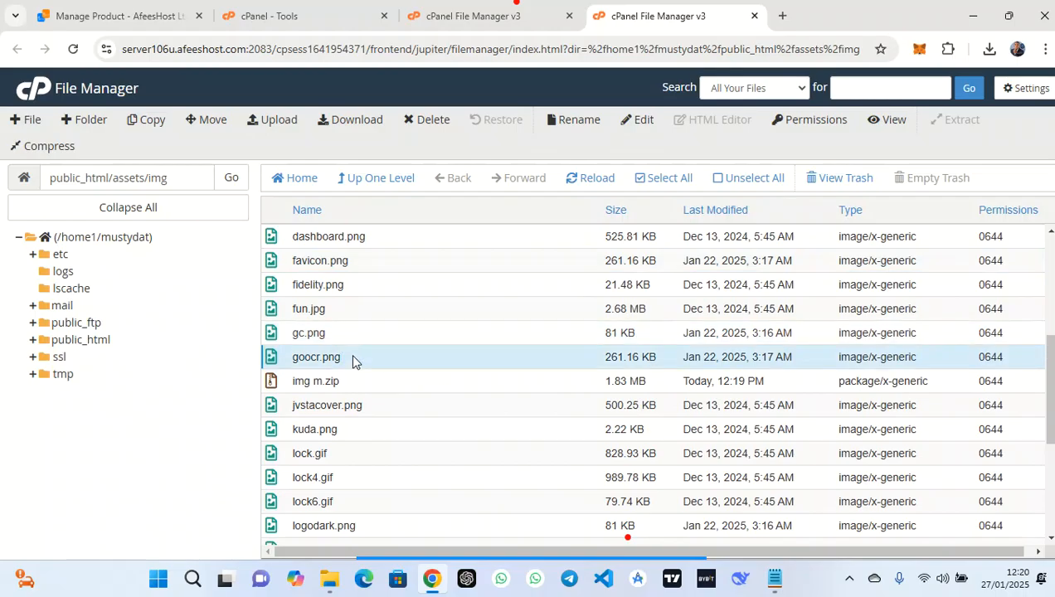
left_click(345, 332)
scroll(371, 423, "down", 1)
scroll(372, 422, "down", 2)
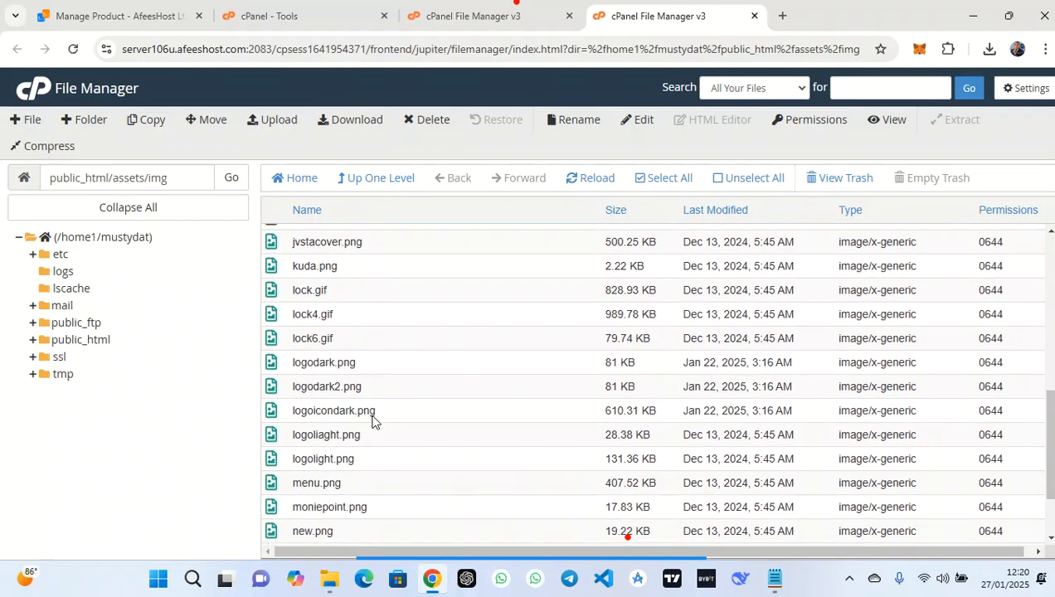
scroll(371, 422, "up", 10)
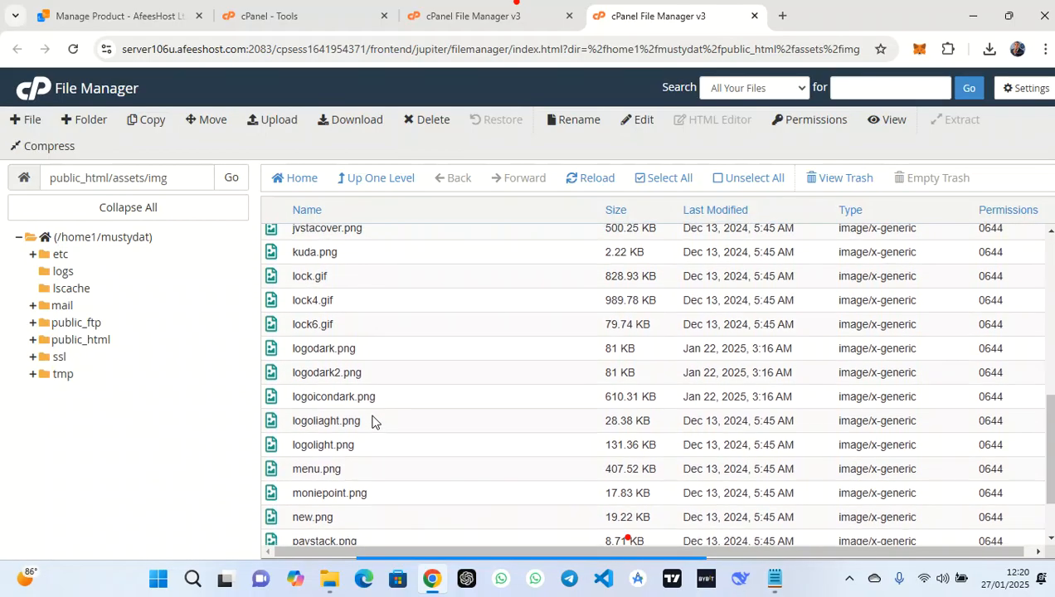
Open the extracted img folder and view 20250126_222925.png (2560 x 2560) in a preview tab
double_click(349, 286)
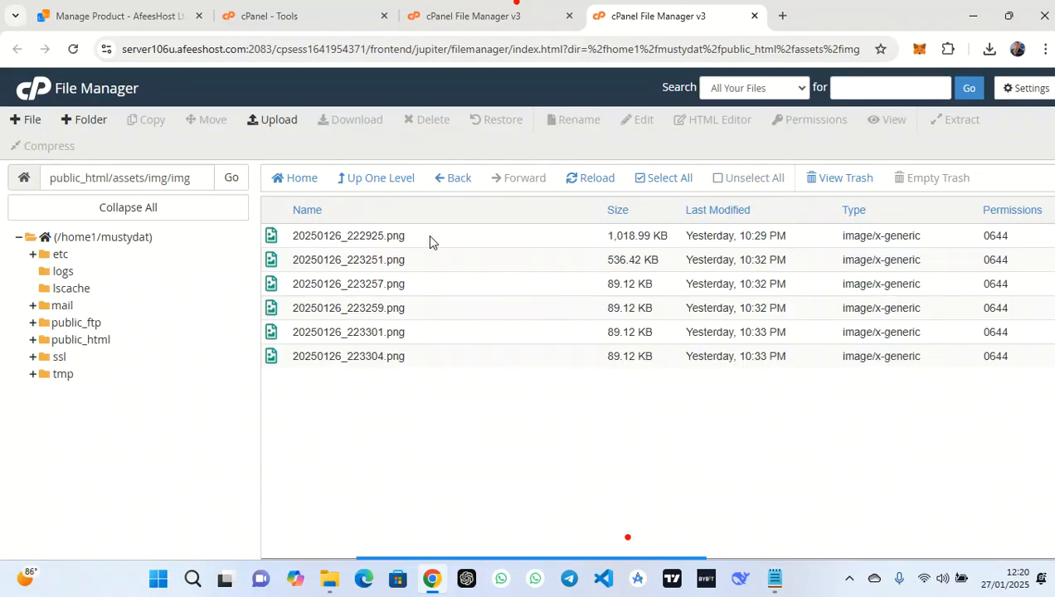
right_click(431, 236)
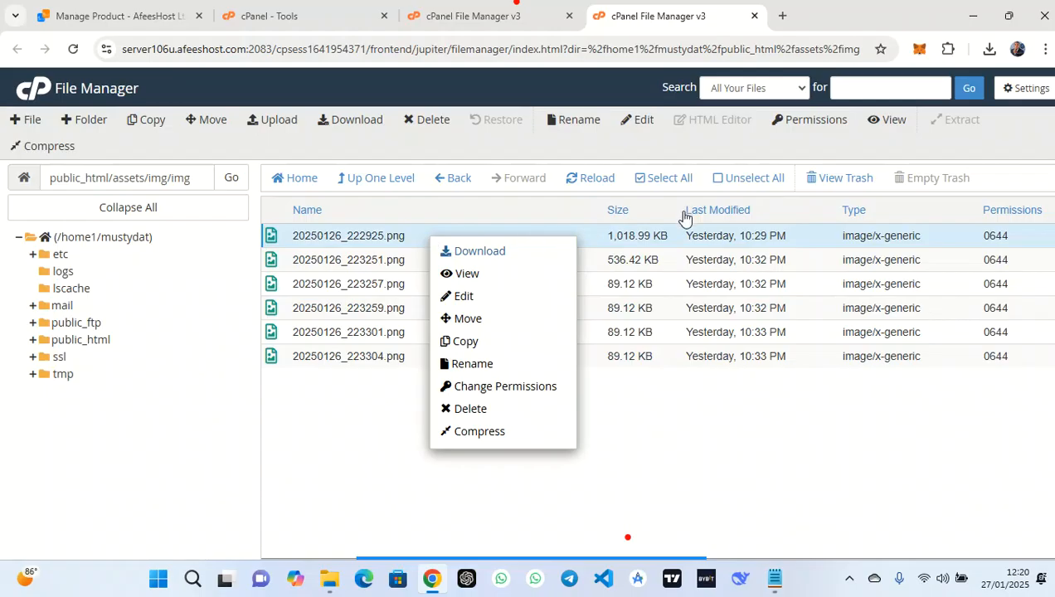
left_click(499, 273)
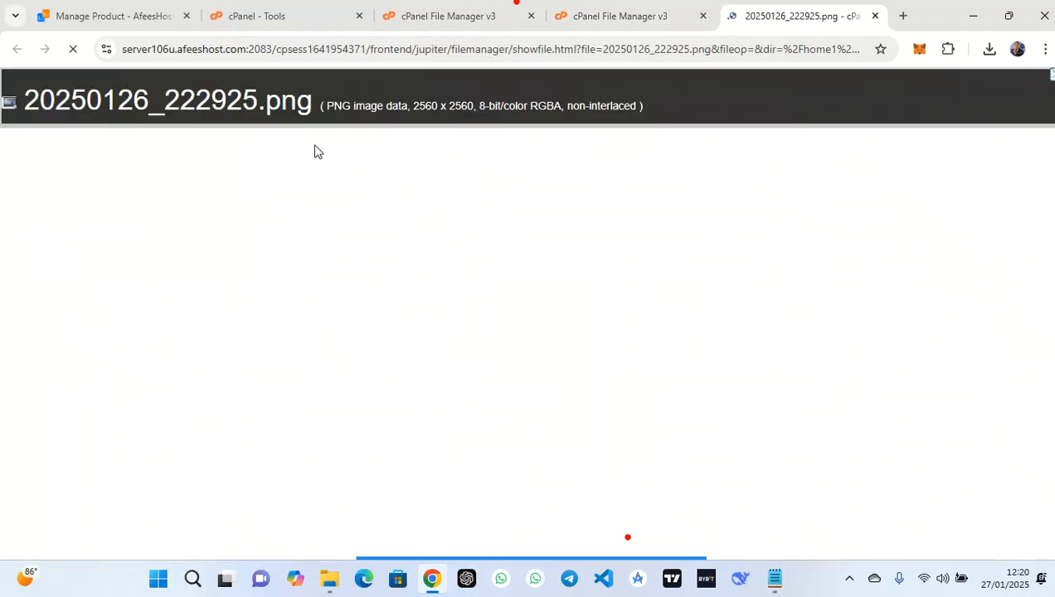
scroll(594, 222, "down", 3)
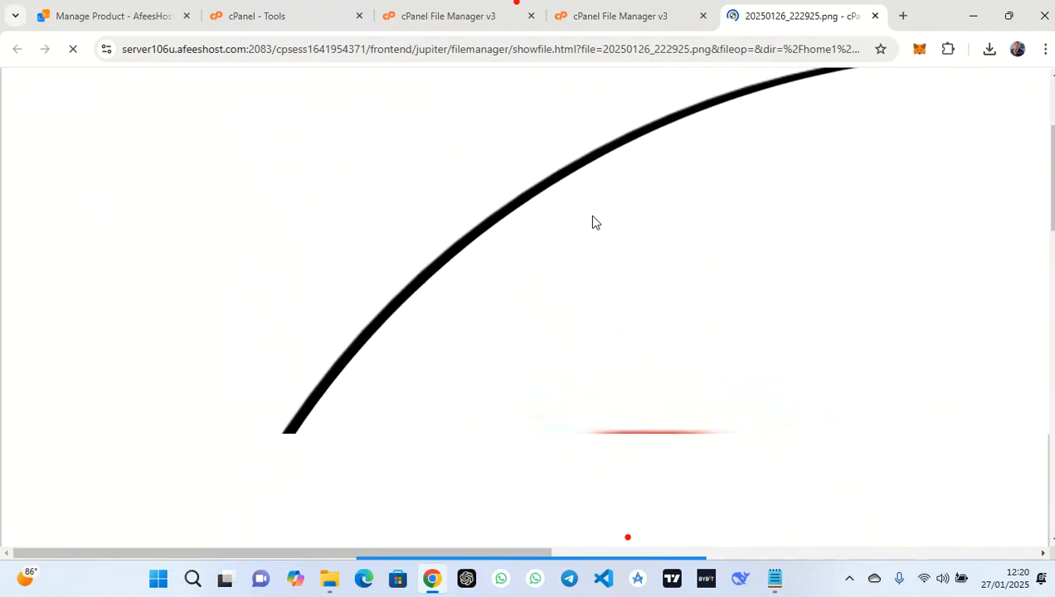
scroll(592, 216, "up", 3)
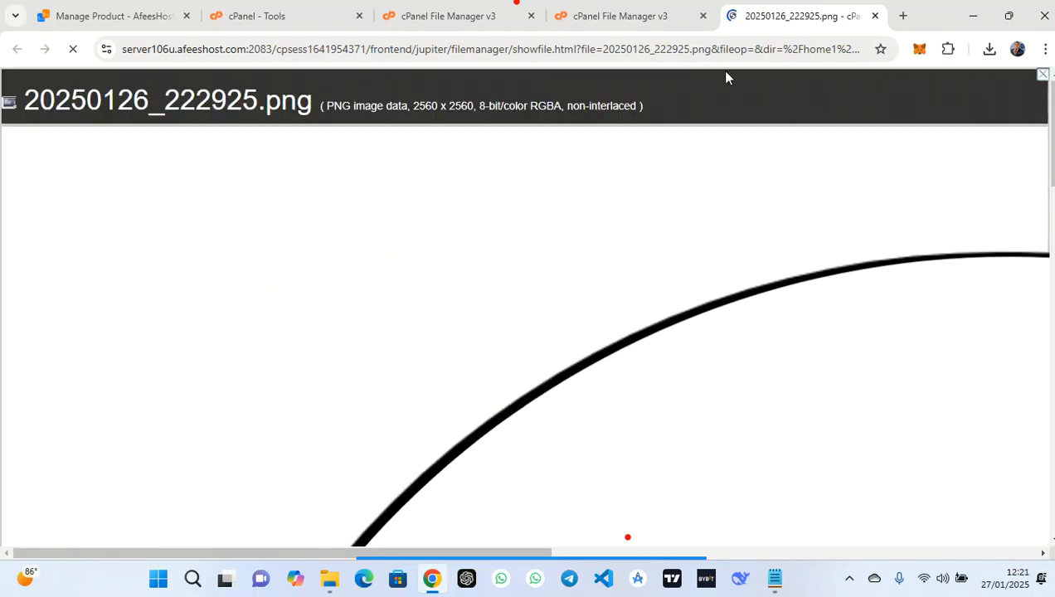
left_click(877, 16)
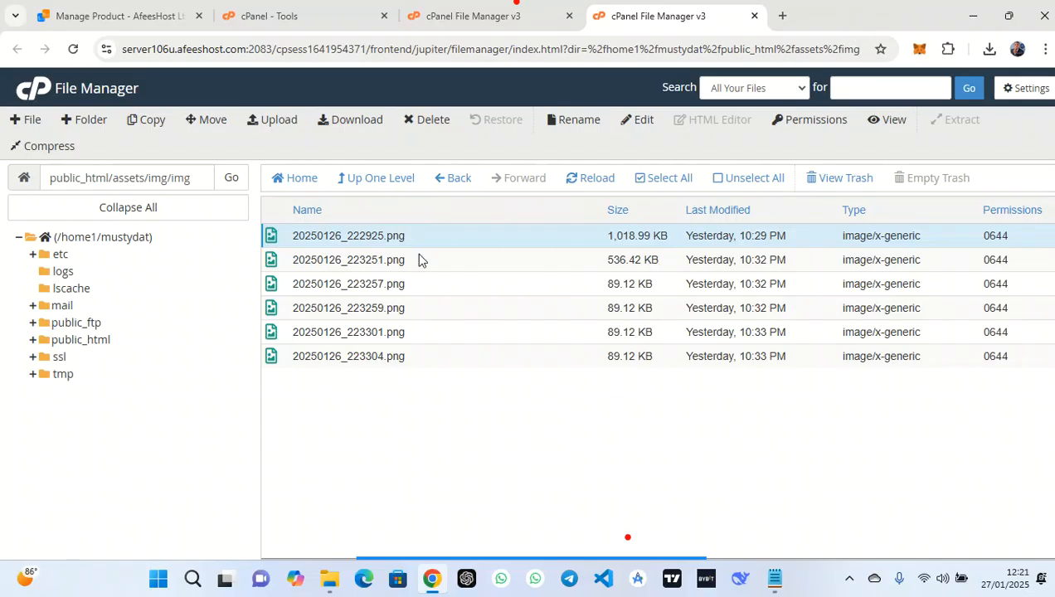
right_click(426, 226)
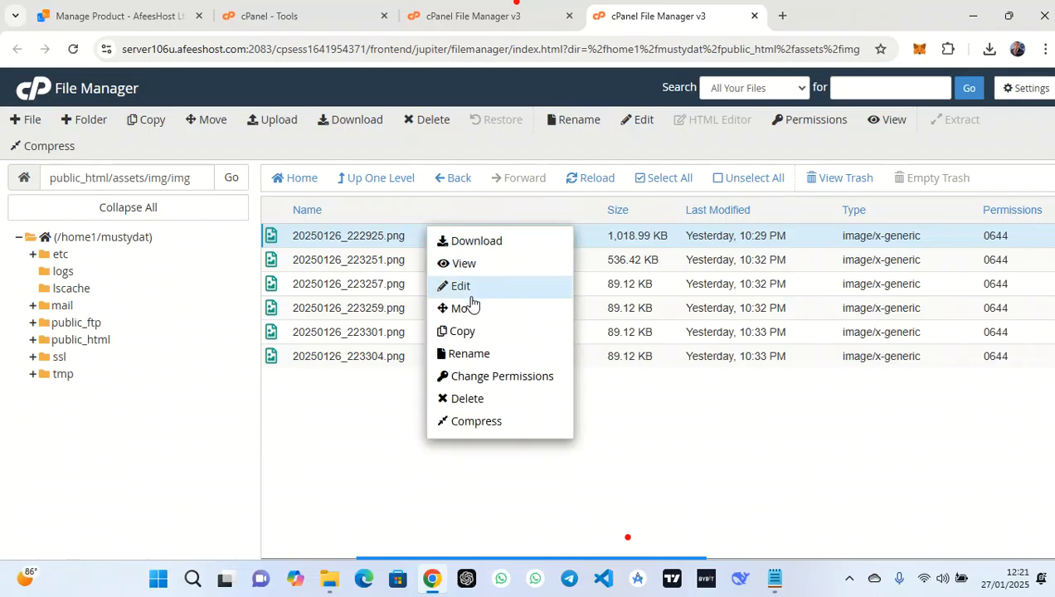
Rename 20250126_222925.png to favicon.png and 20250126_223251.png to gc.png
left_click(469, 355)
left_click(418, 329)
left_click_drag(459, 330, 278, 336)
type("fav")
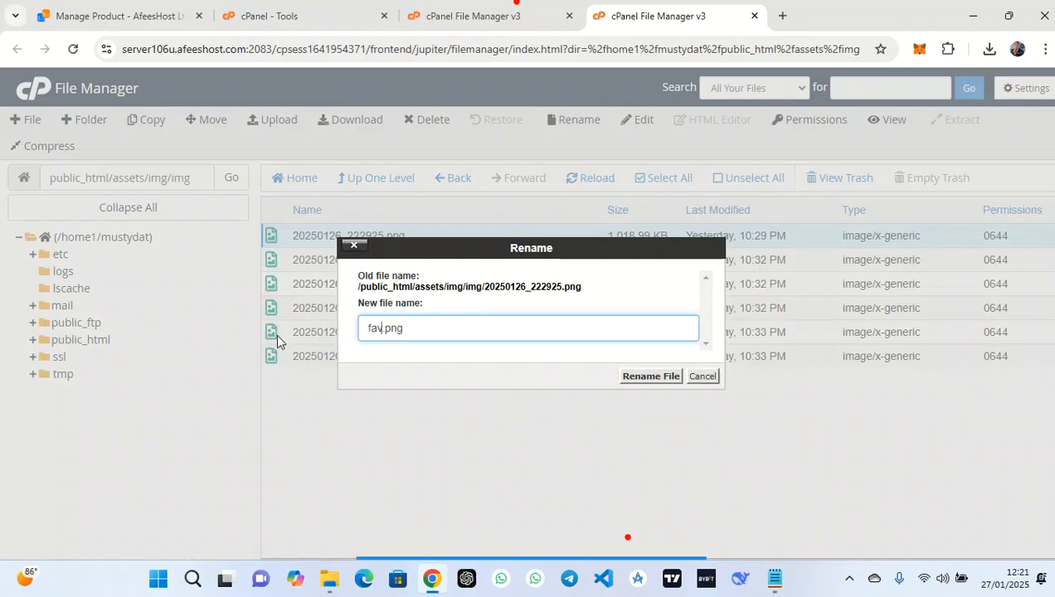
type("icon")
left_click(650, 377)
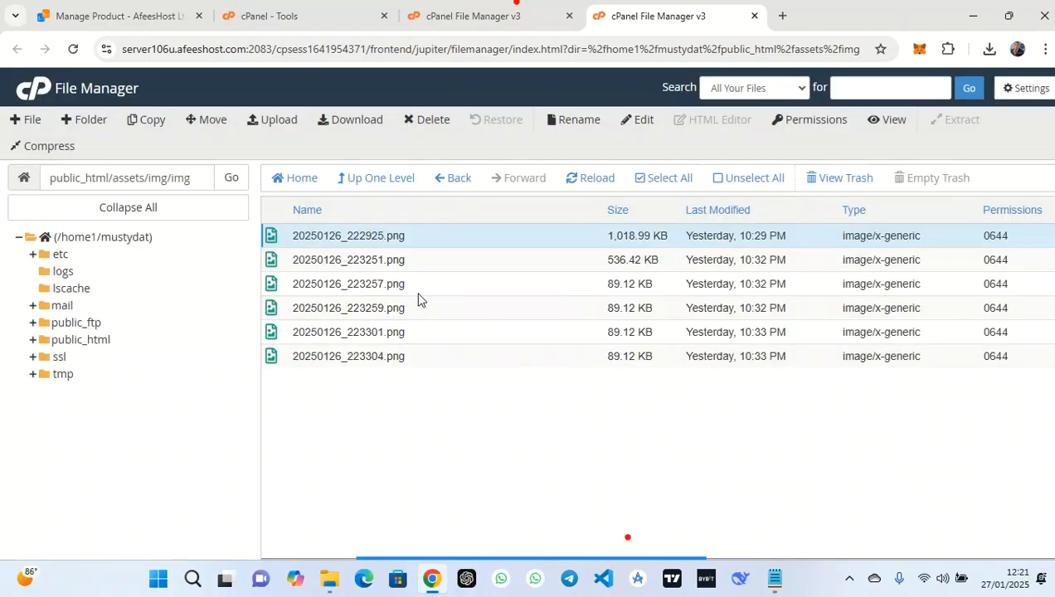
left_click(411, 262)
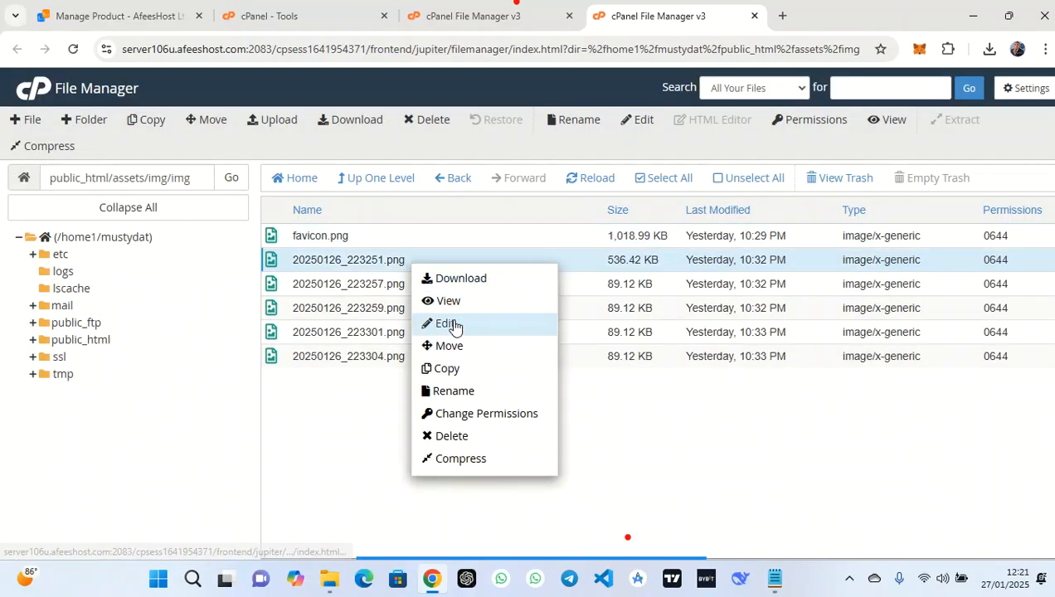
left_click(463, 397)
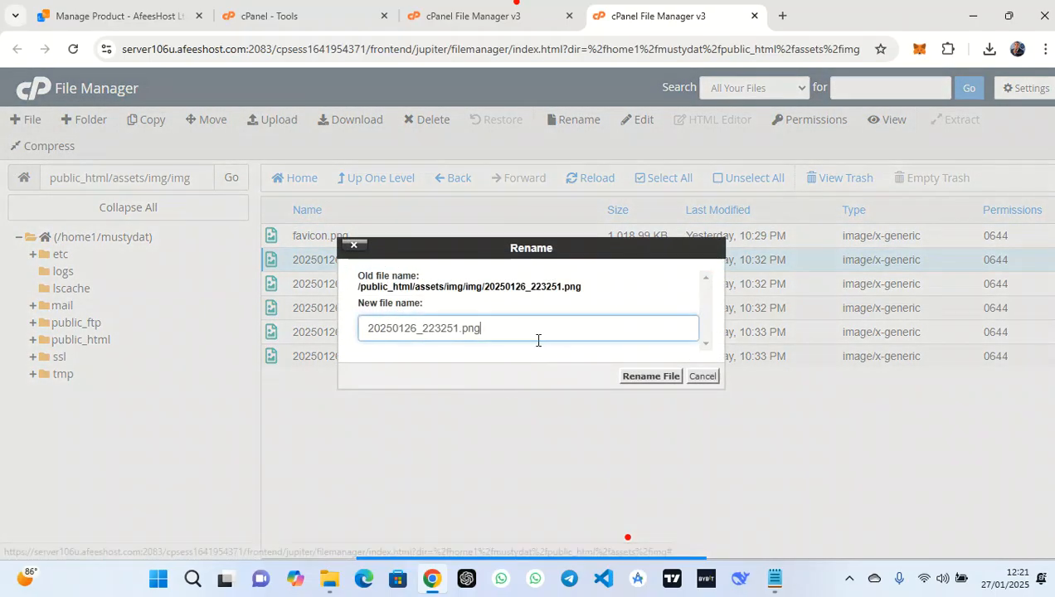
left_click_drag(459, 329, 312, 332)
type("gc")
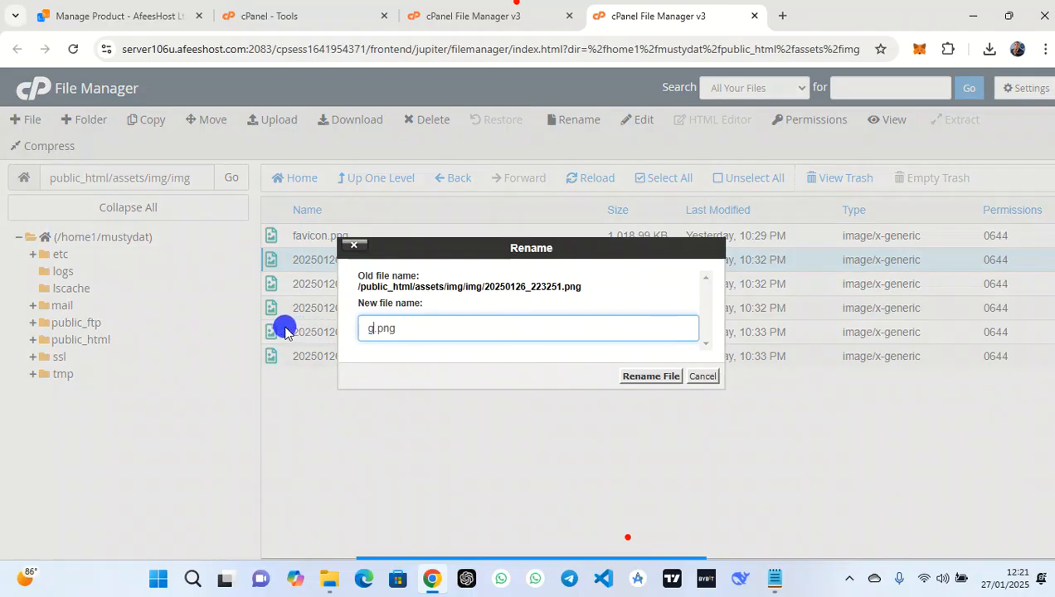
left_click(630, 378)
Rename 20250126_223257.png to goocr.png
left_click(398, 284)
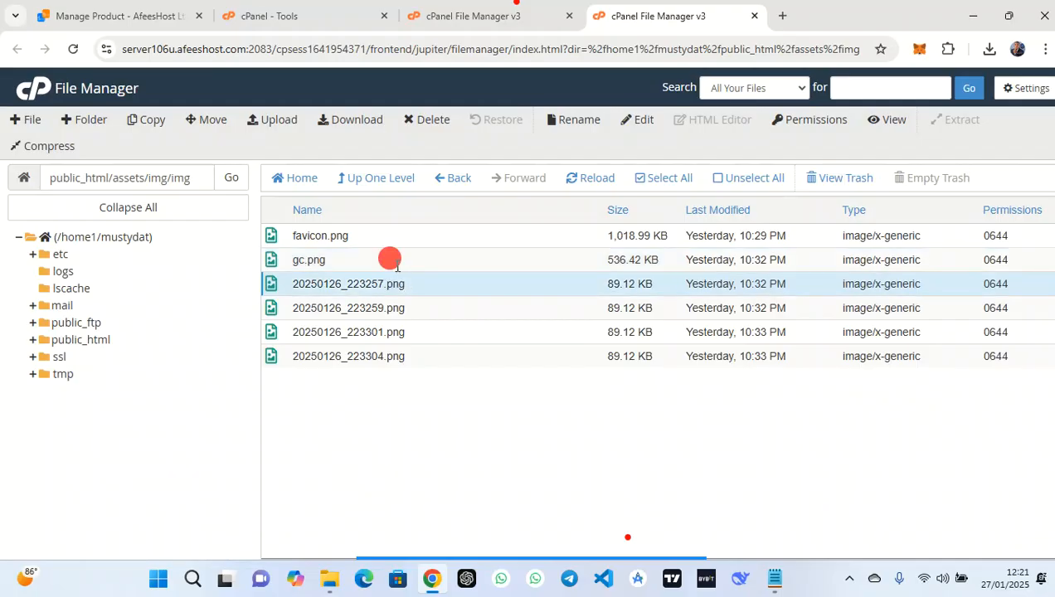
right_click(397, 282)
left_click(365, 292)
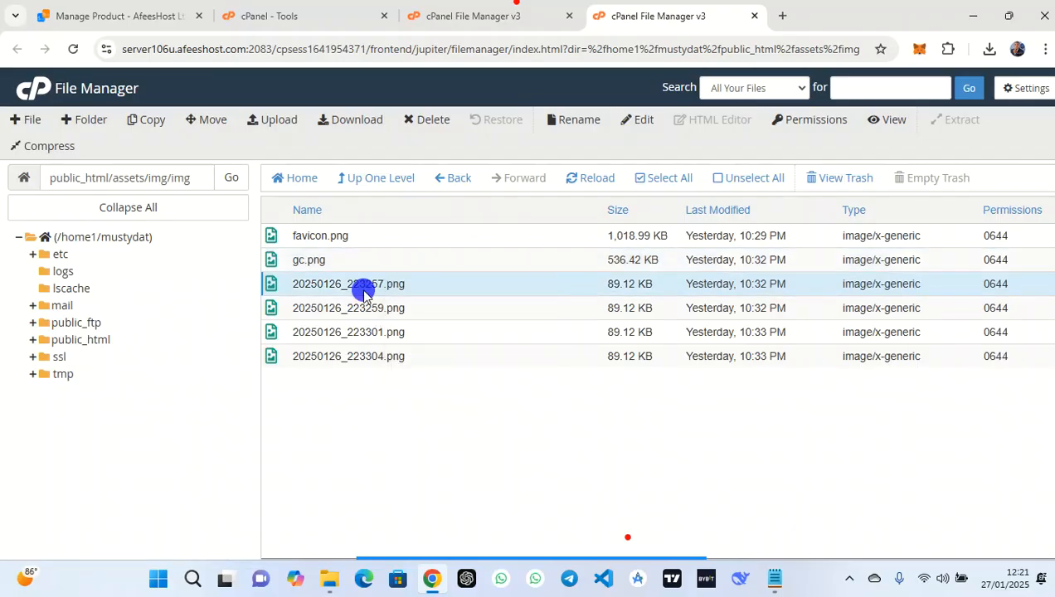
right_click(365, 292)
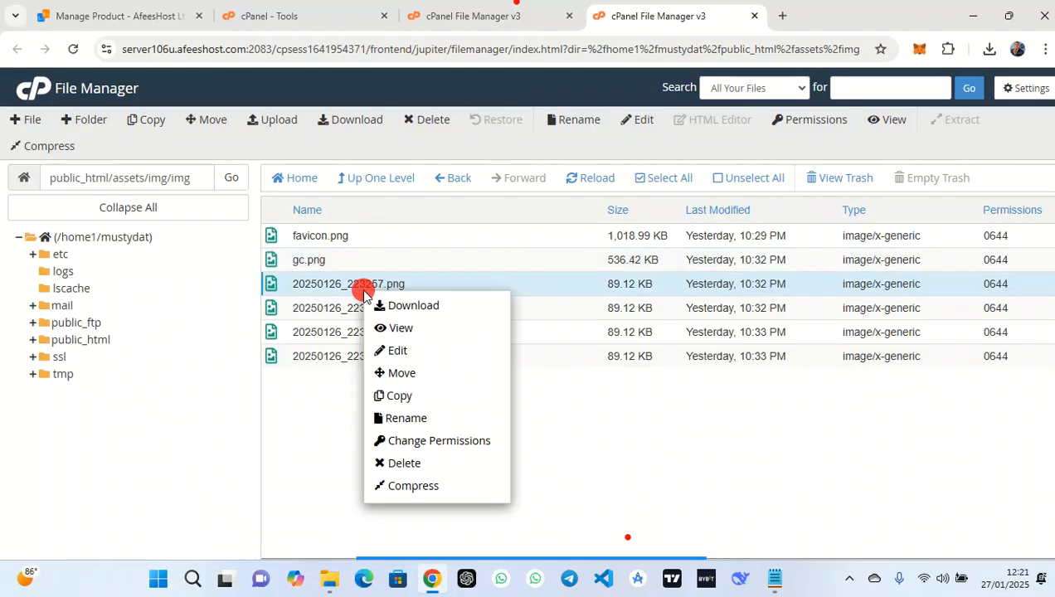
left_click(426, 419)
left_click_drag(461, 329, 312, 326)
type("g")
type("c")
key("BackSpace")
type("oocr.png")
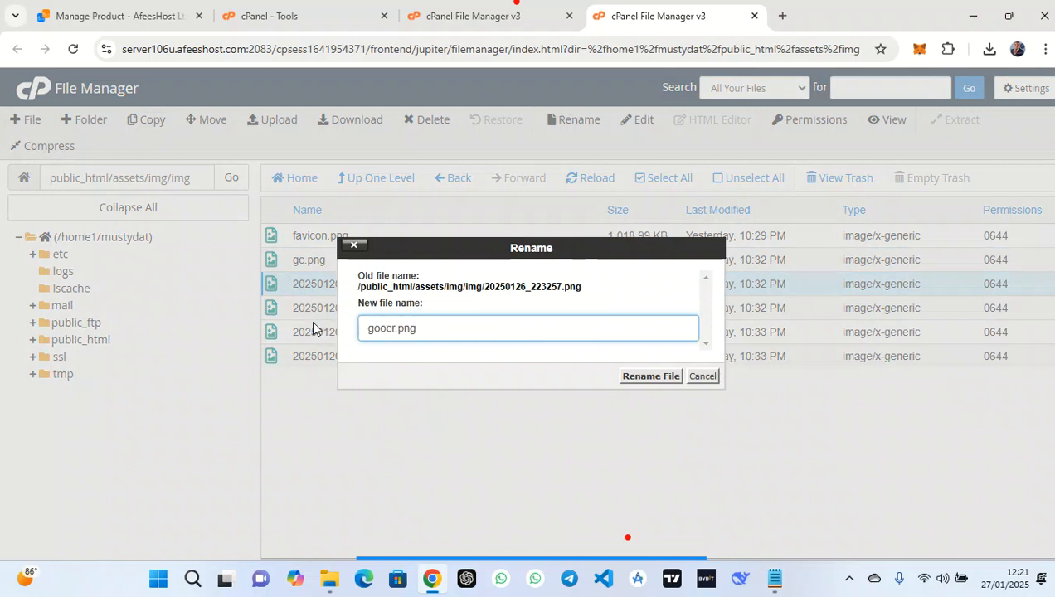
type("r")
left_click(664, 379)
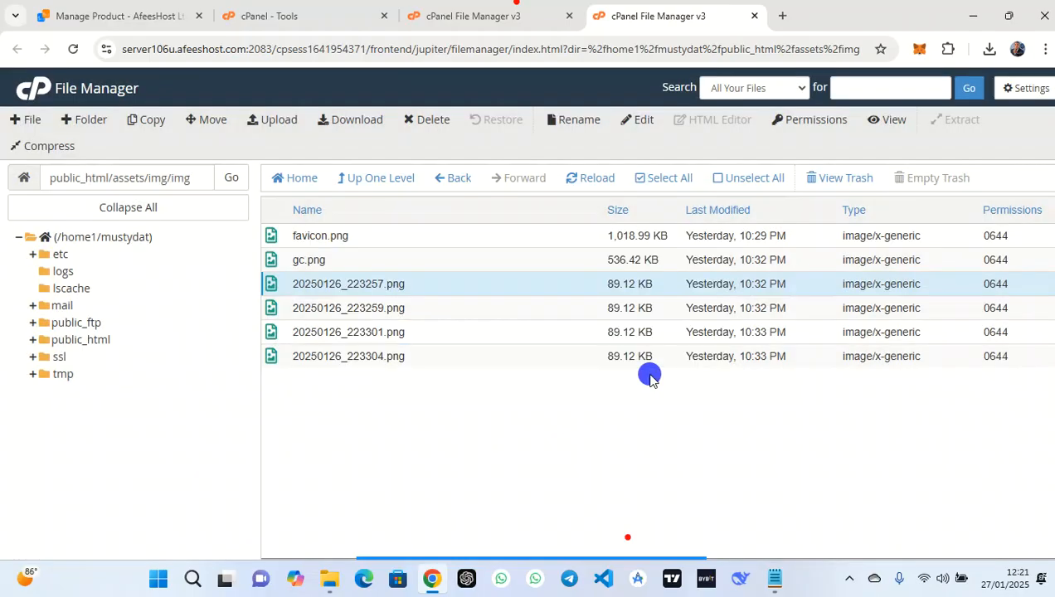
Select favicon.png, gc.png and goocr.png together
left_click(402, 240)
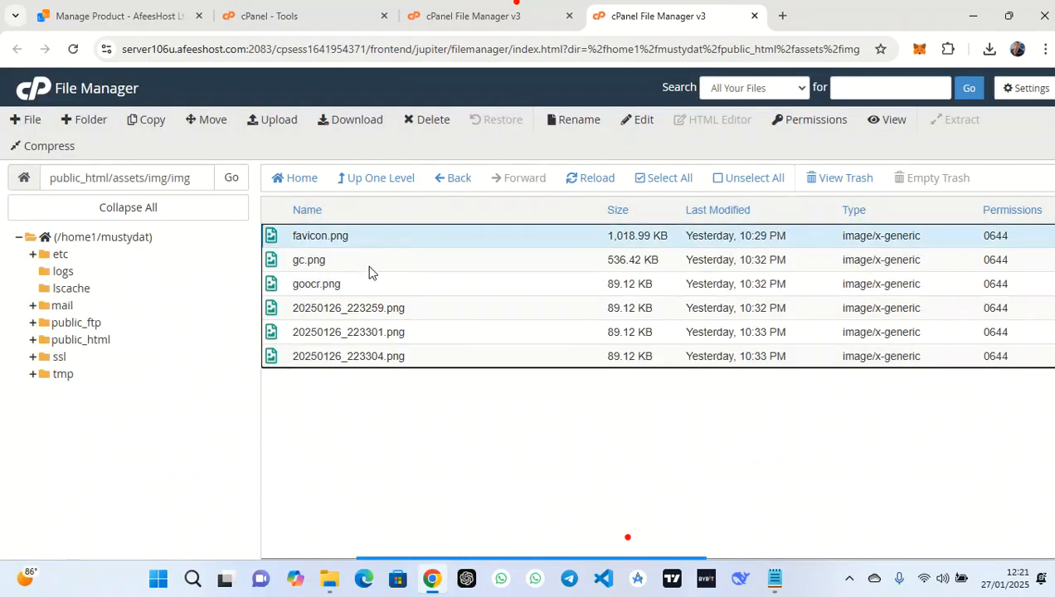
left_click(370, 265, "shift")
left_click(435, 290, "shift")
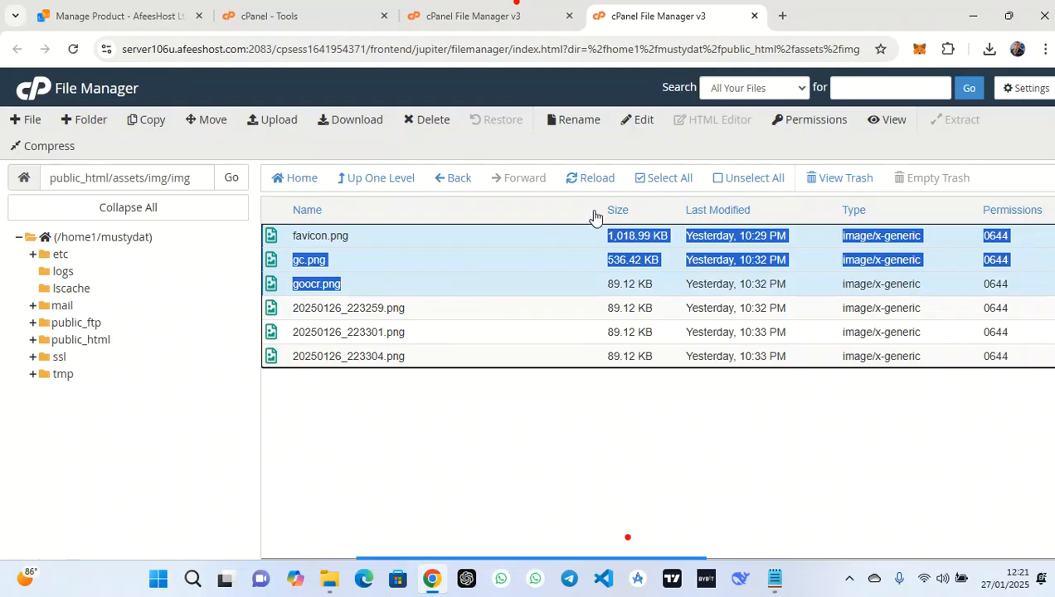
Move favicon.png, gc.png, goocr.png, then 20250126_223259.png and 20250126_223301.png, up to /public_html/assets/img/
left_click(214, 123)
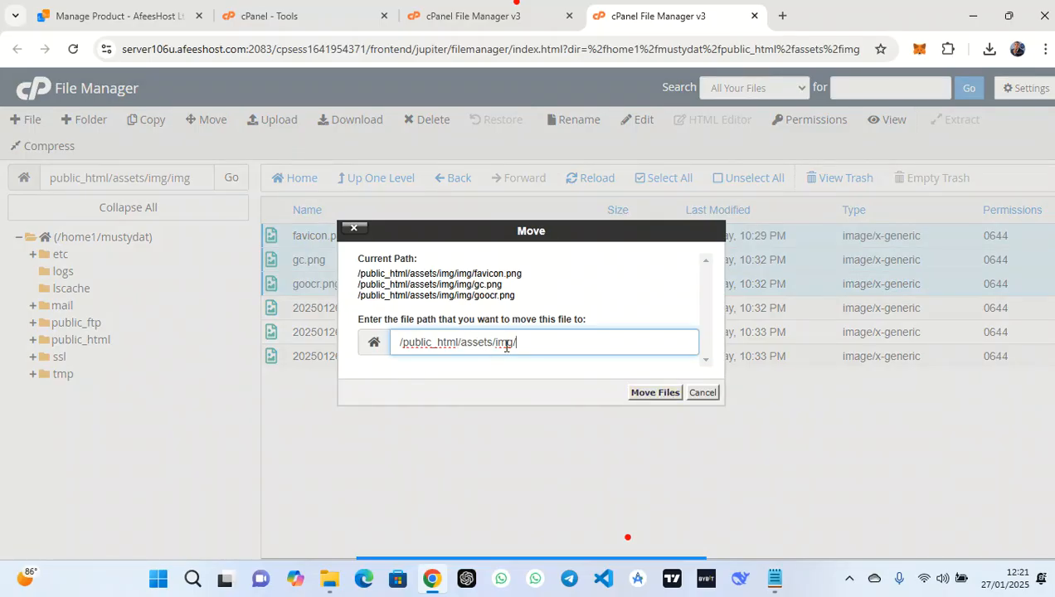
left_click(647, 395)
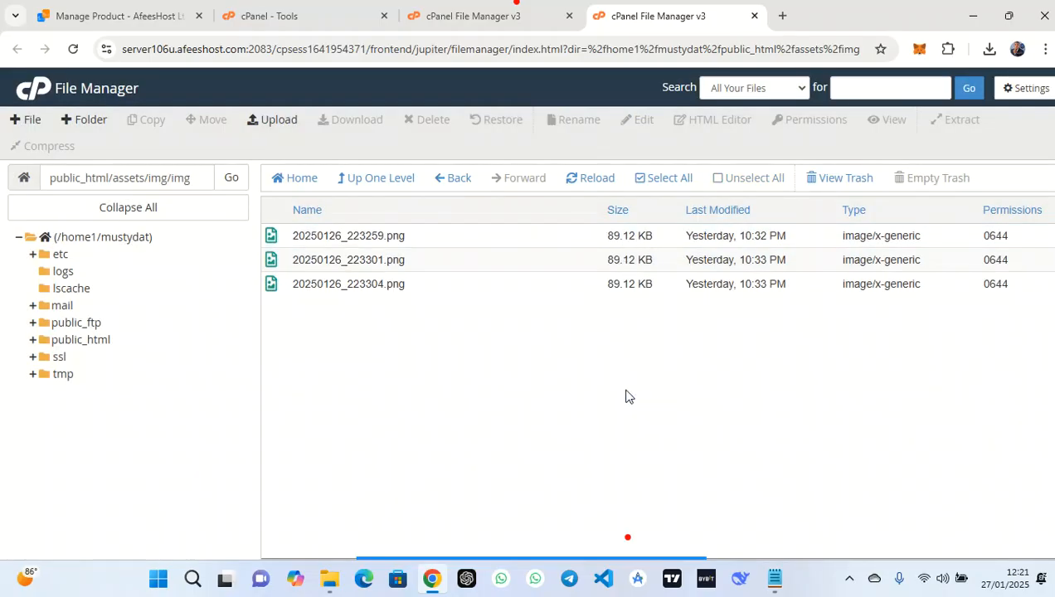
left_click(471, 240)
right_click(471, 242)
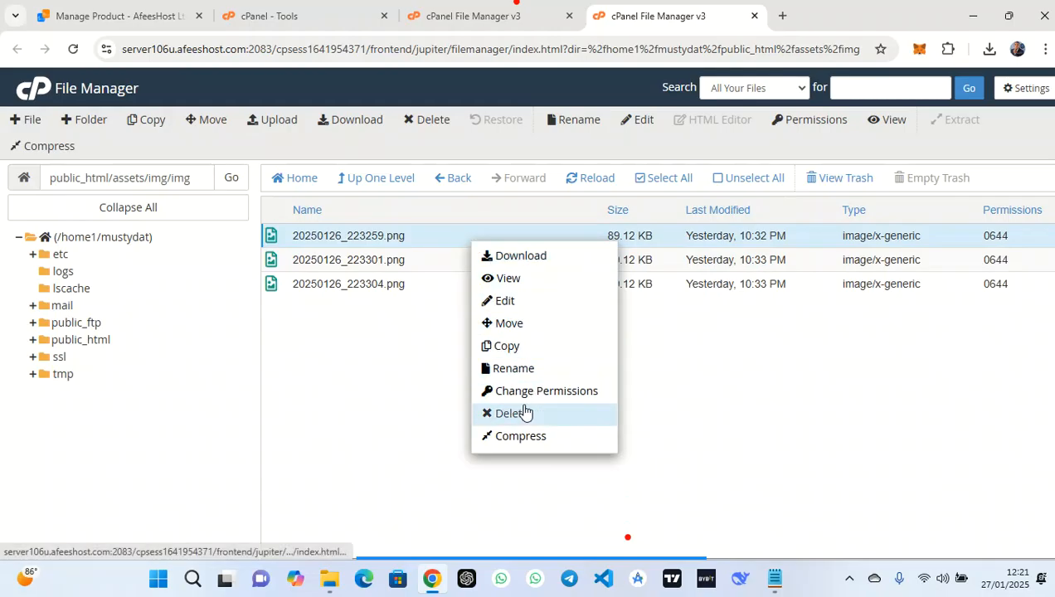
left_click(430, 302)
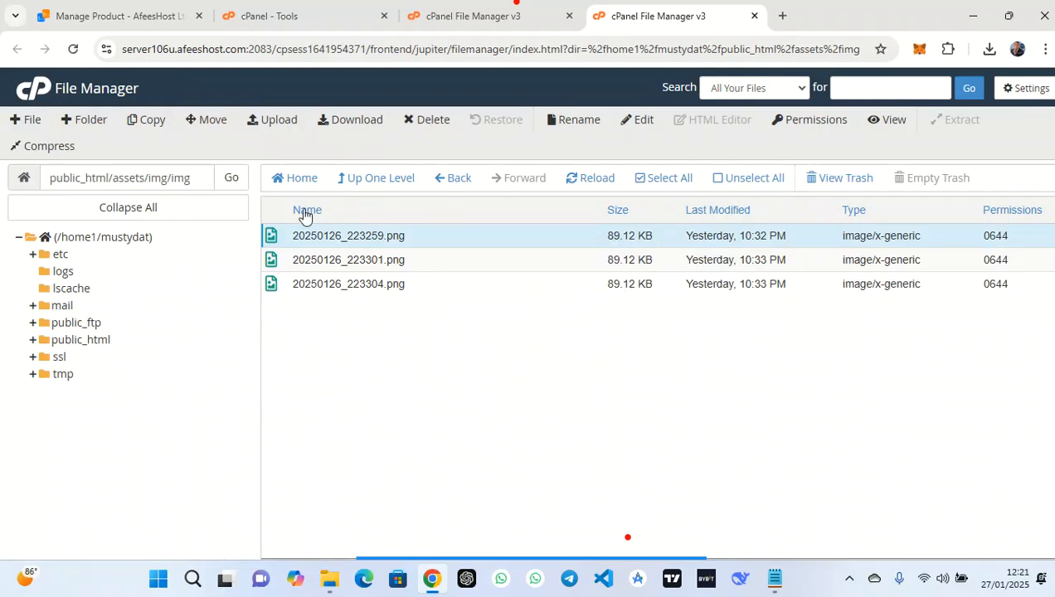
left_click(427, 260, "ctrl")
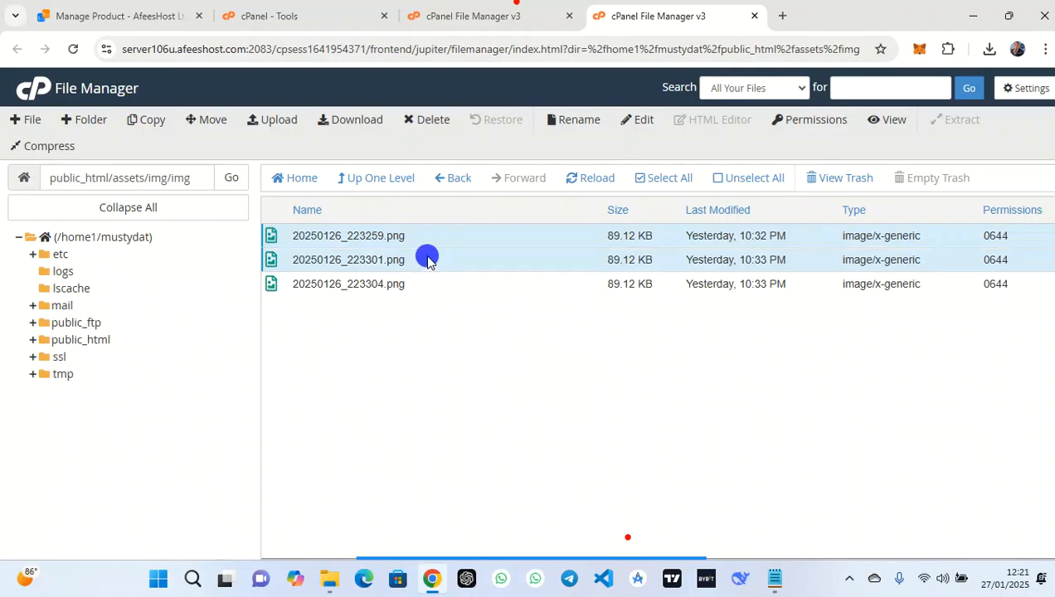
left_click(213, 122)
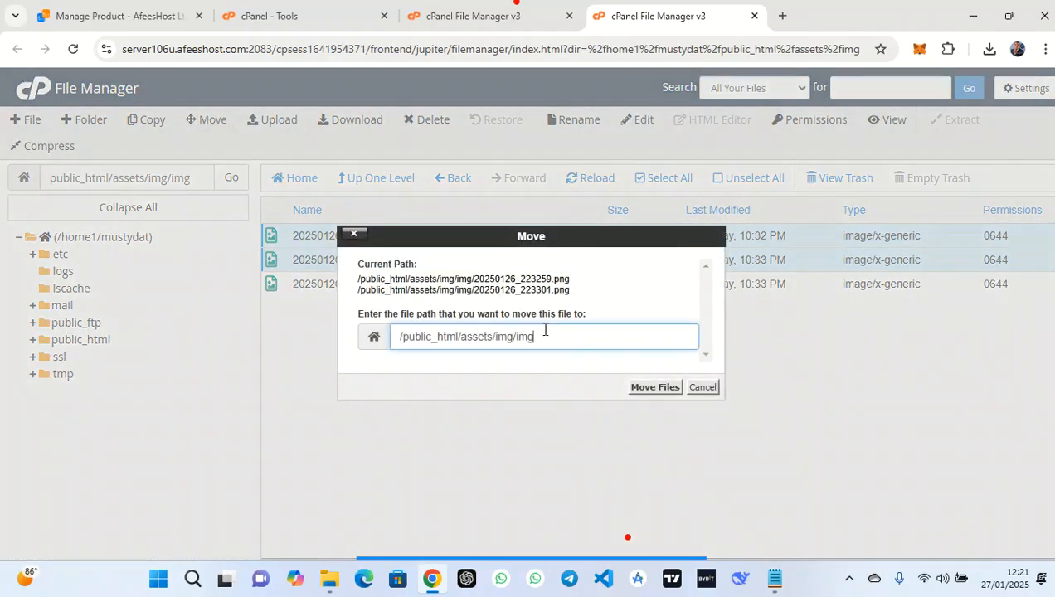
left_click_drag(559, 342, 495, 337)
key("BackSpace")
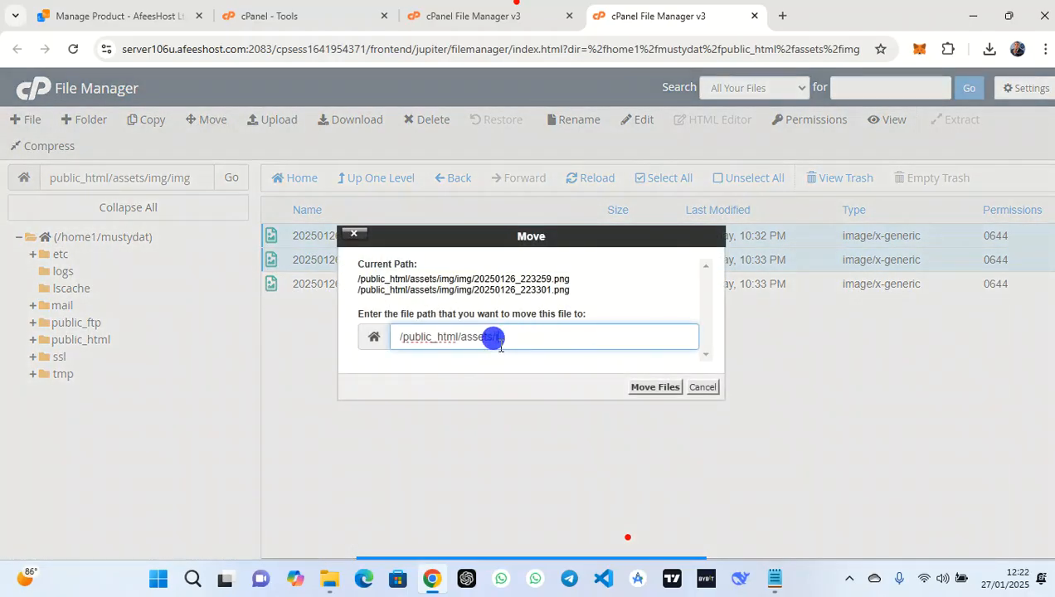
type("i")
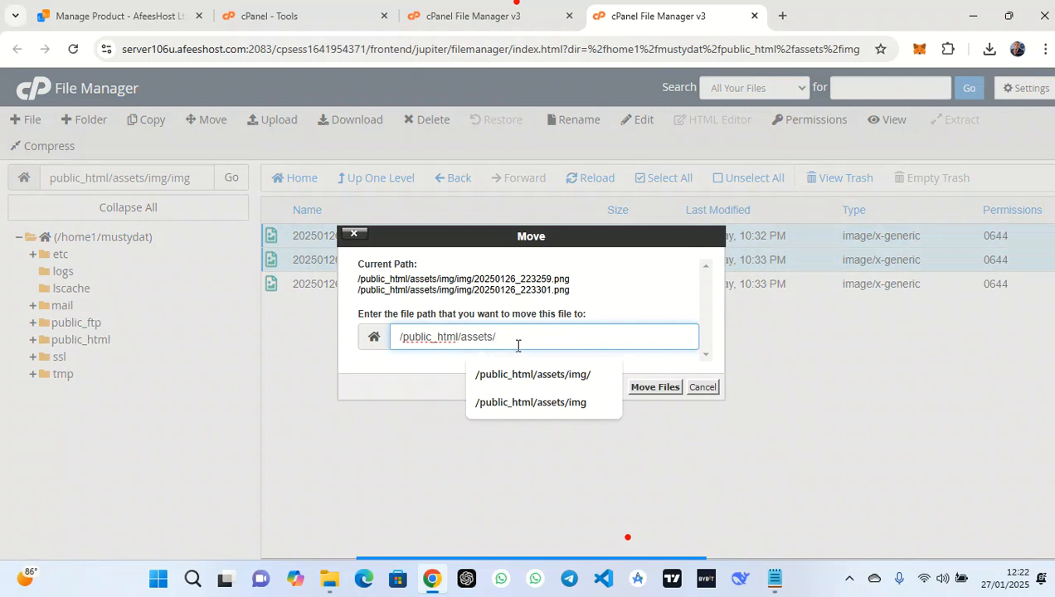
left_click(655, 387)
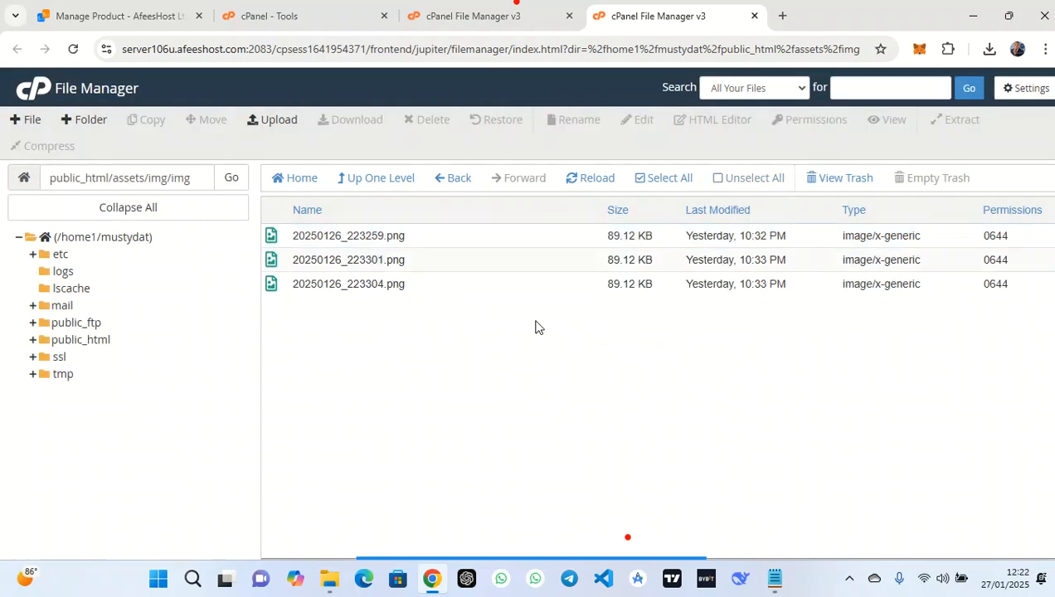
Return to assets/img, refresh it, and pick out favicon.png beside gc.png and goocr.png
left_click(372, 184)
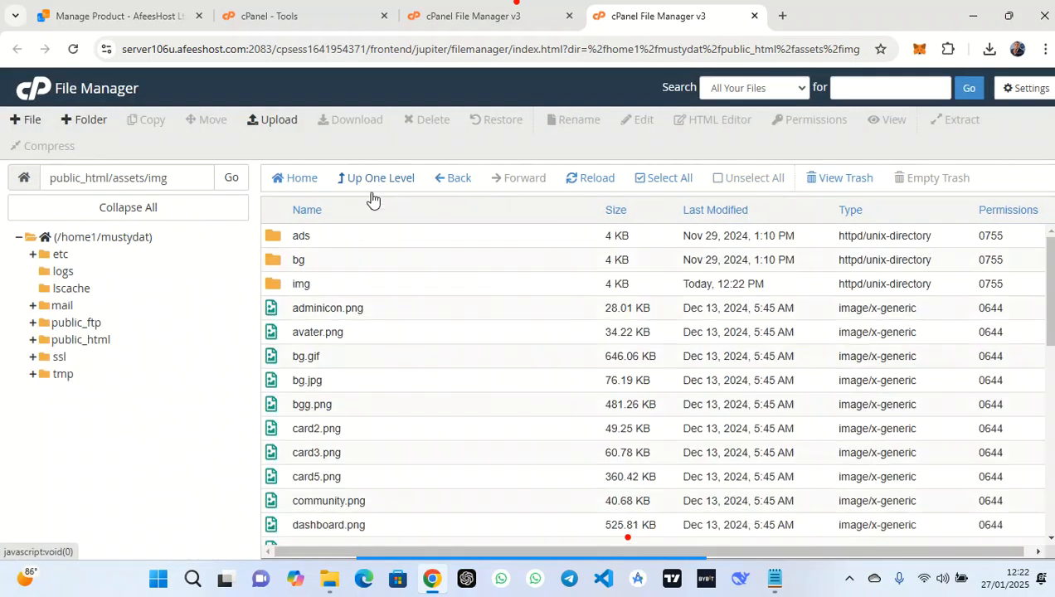
scroll(378, 401, "down", 3)
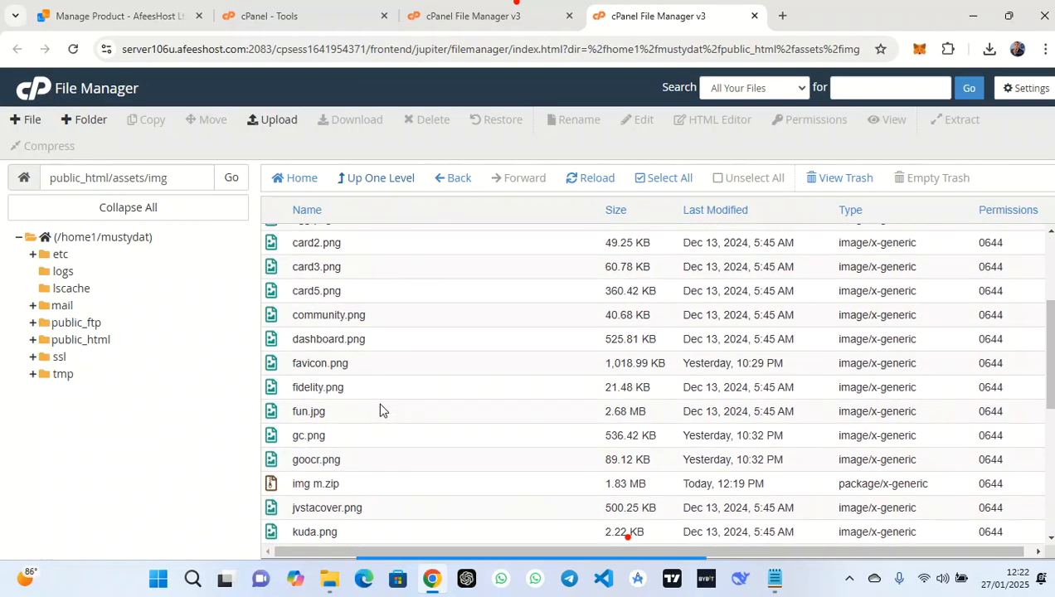
left_click(377, 354)
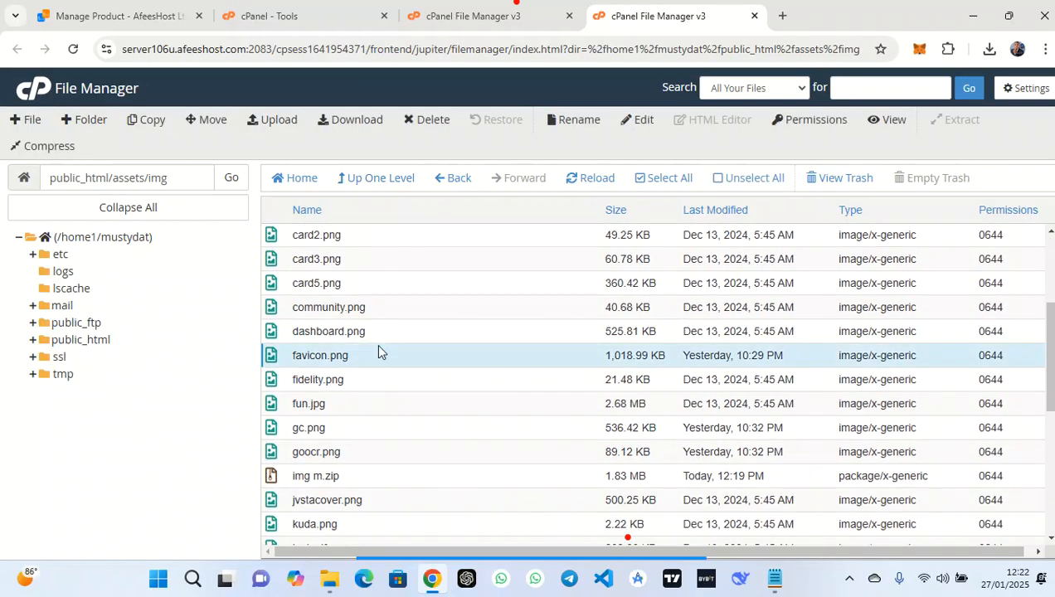
left_click(584, 177)
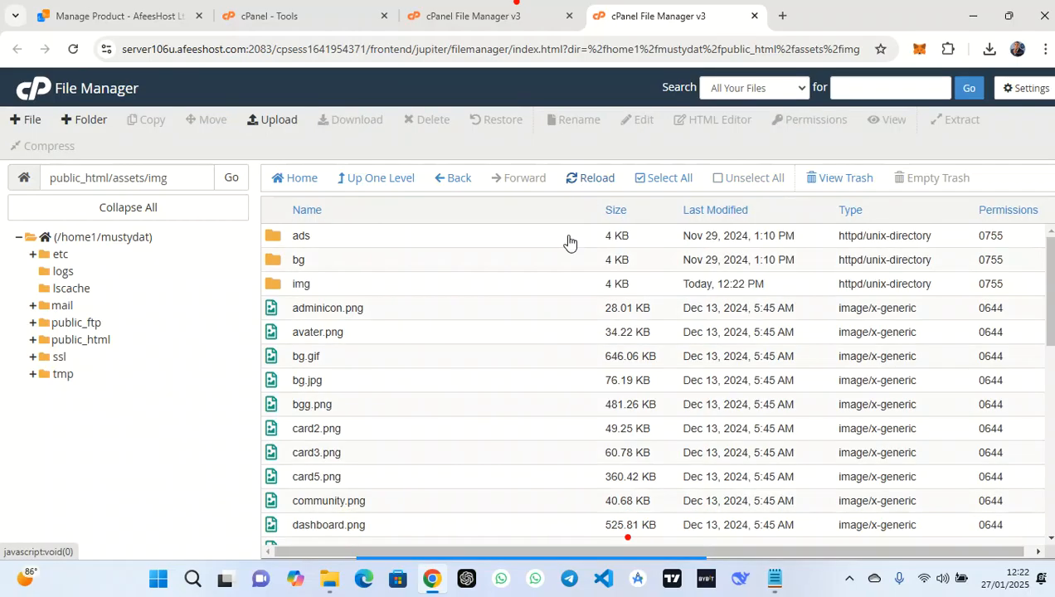
scroll(490, 407, "down", 2)
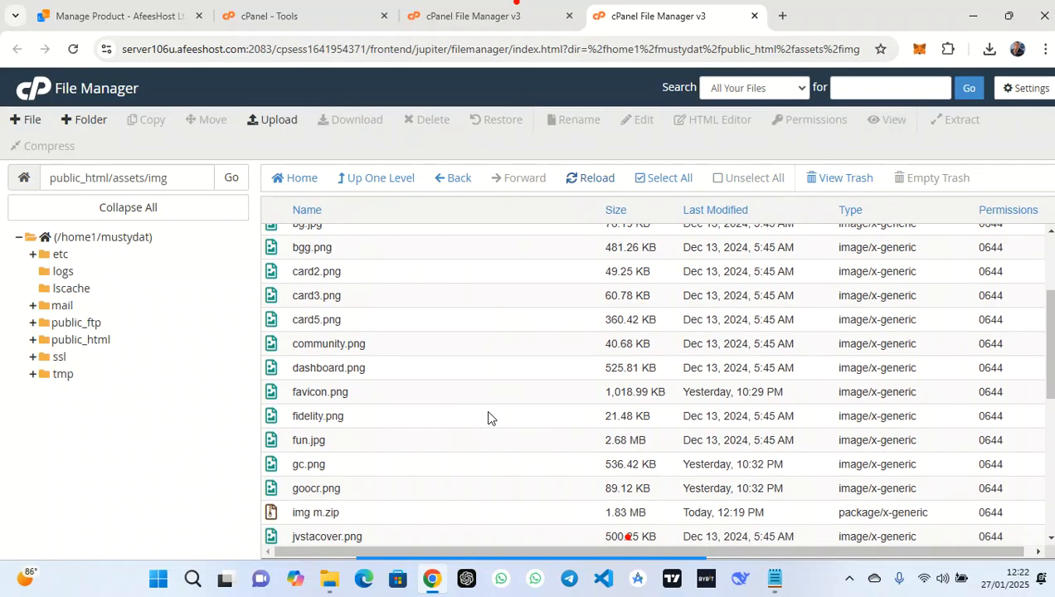
left_click(402, 391)
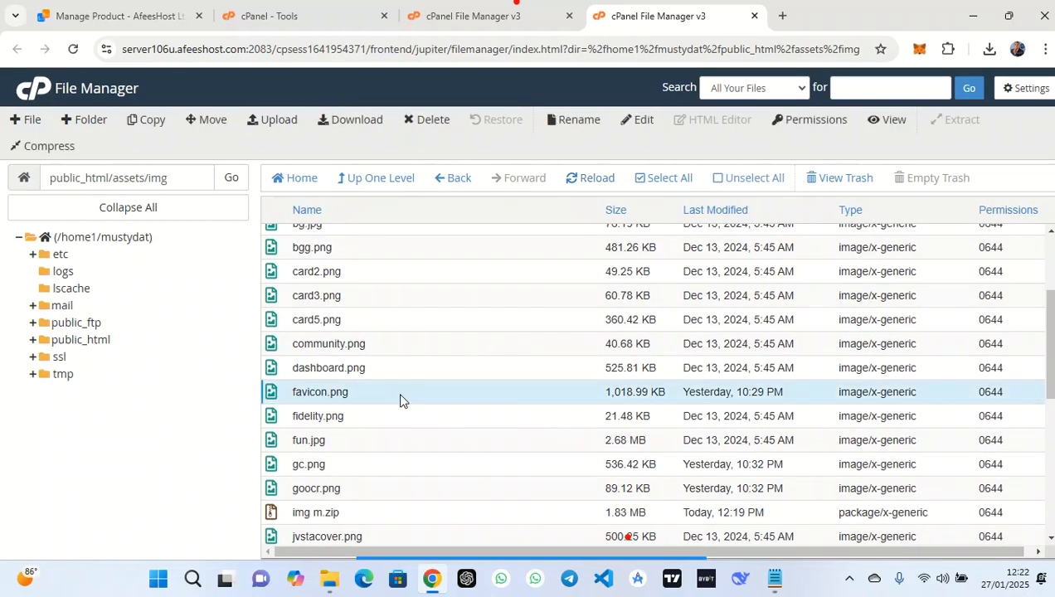
left_click(340, 466)
left_click(382, 490)
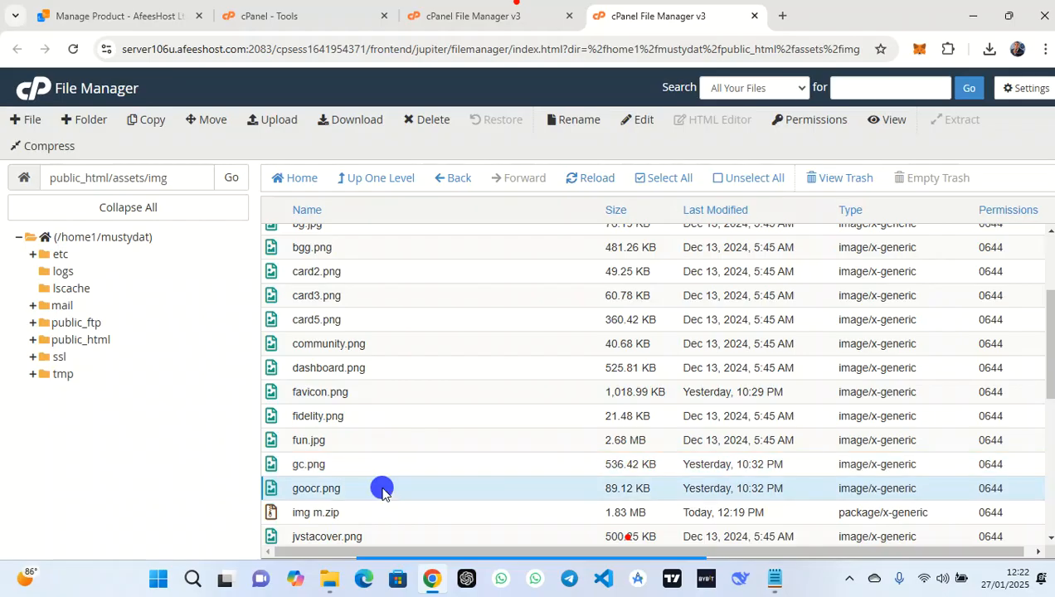
left_click(402, 388)
right_click(402, 389)
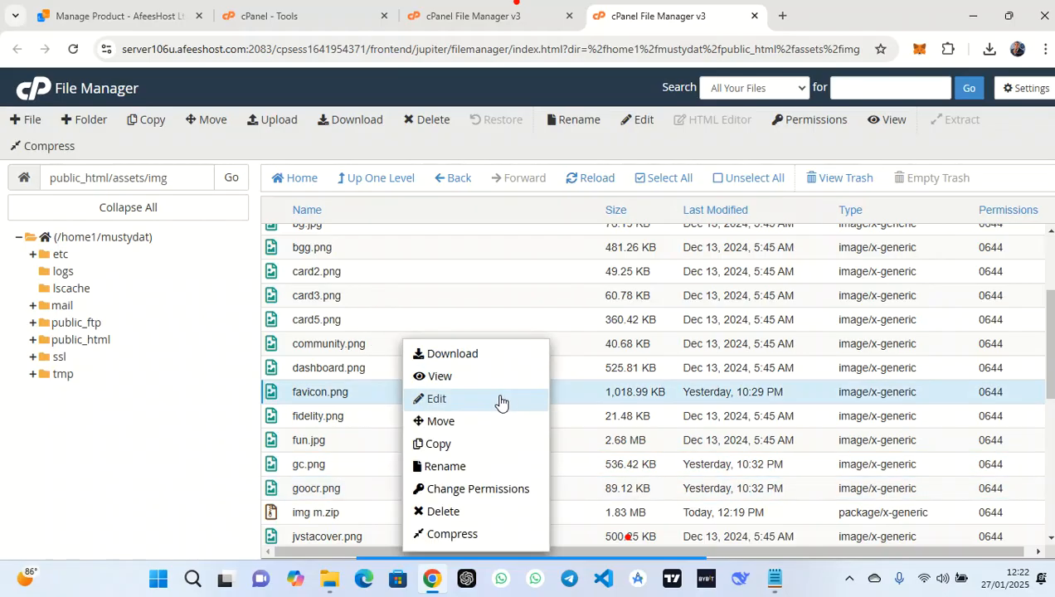
Copy favicon.png into /public_html/assets/ and go up to that folder
left_click(456, 445)
key("BackSpace")
key("BackSpace")
key("BackSpace")
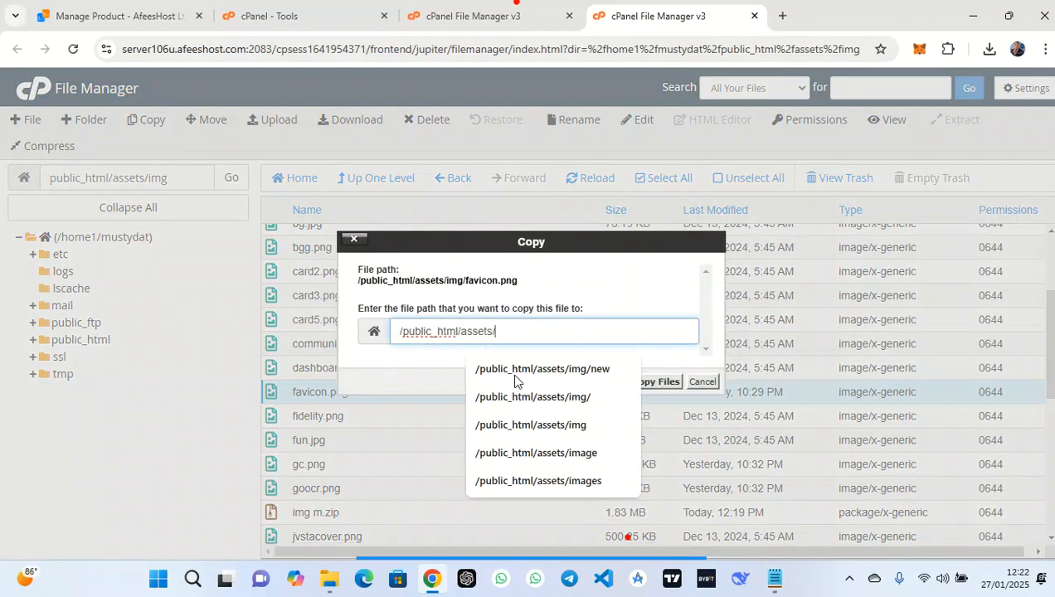
left_click(527, 374)
left_click(667, 383)
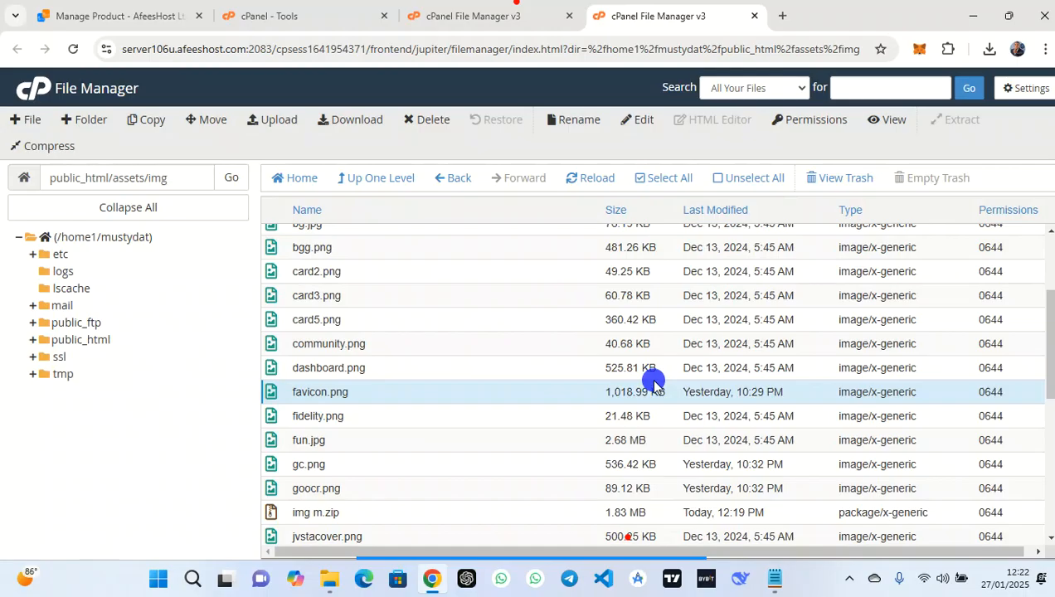
right_click(450, 392)
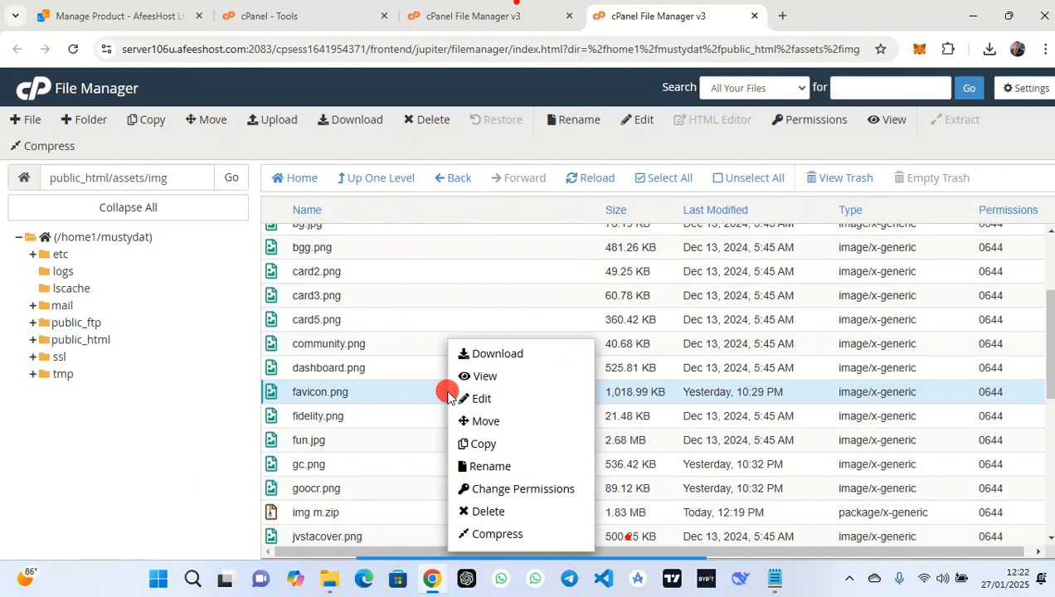
left_click(506, 449)
key("BackSpace")
key("BackSpace")
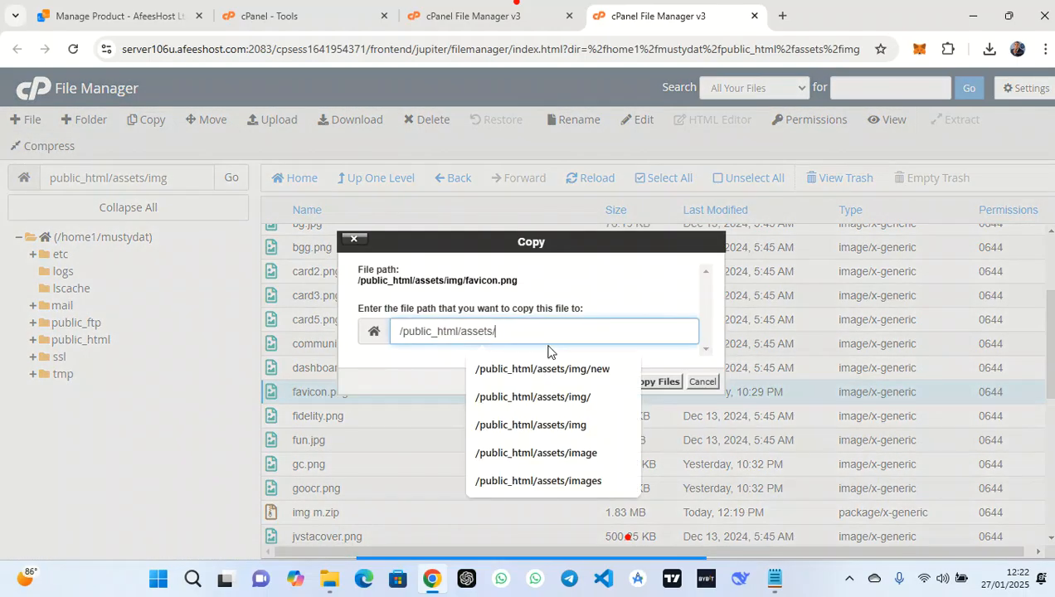
left_click(644, 381)
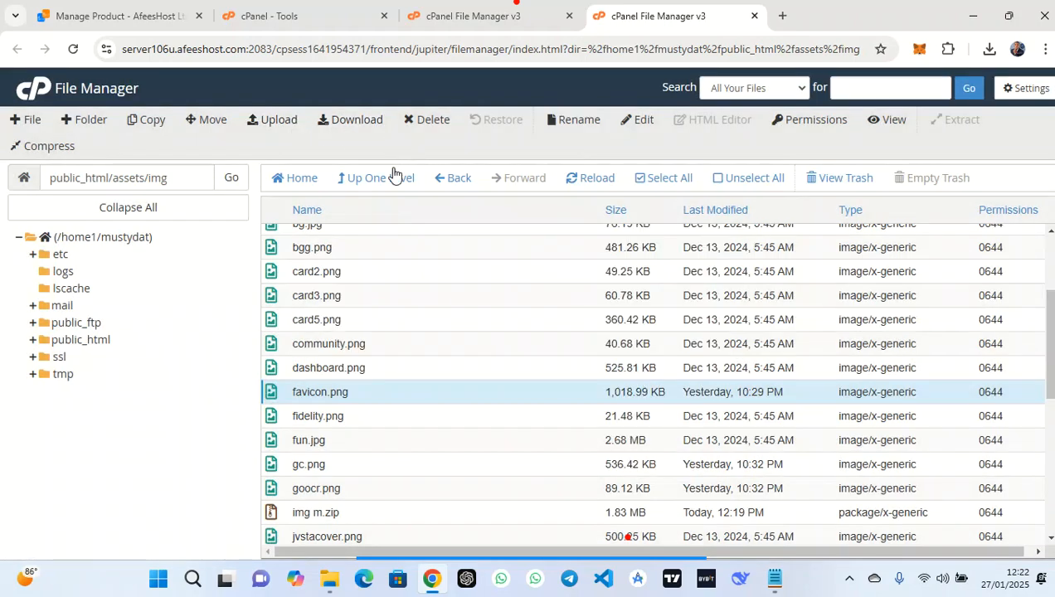
left_click(377, 179)
Delete the old gc-favicon.png from public_html/assets
scroll(396, 365, "down", 3)
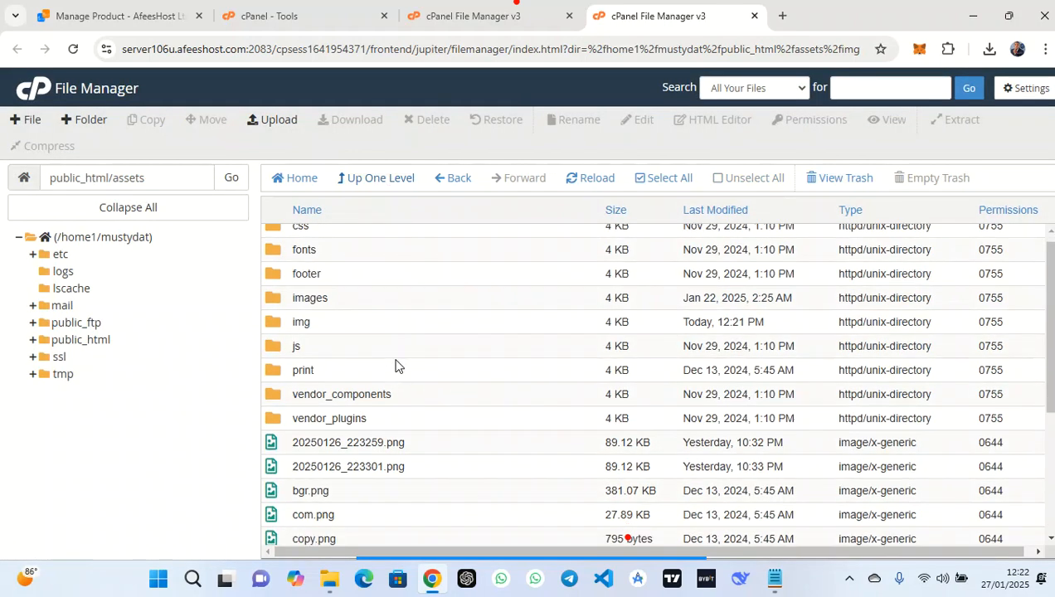
scroll(395, 366, "down", 1)
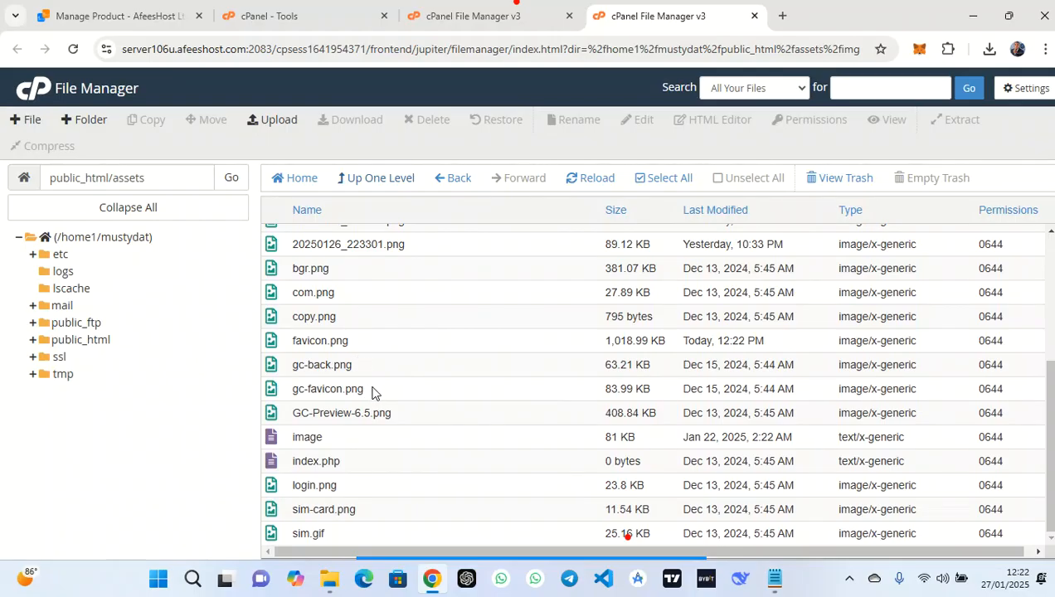
right_click(371, 389)
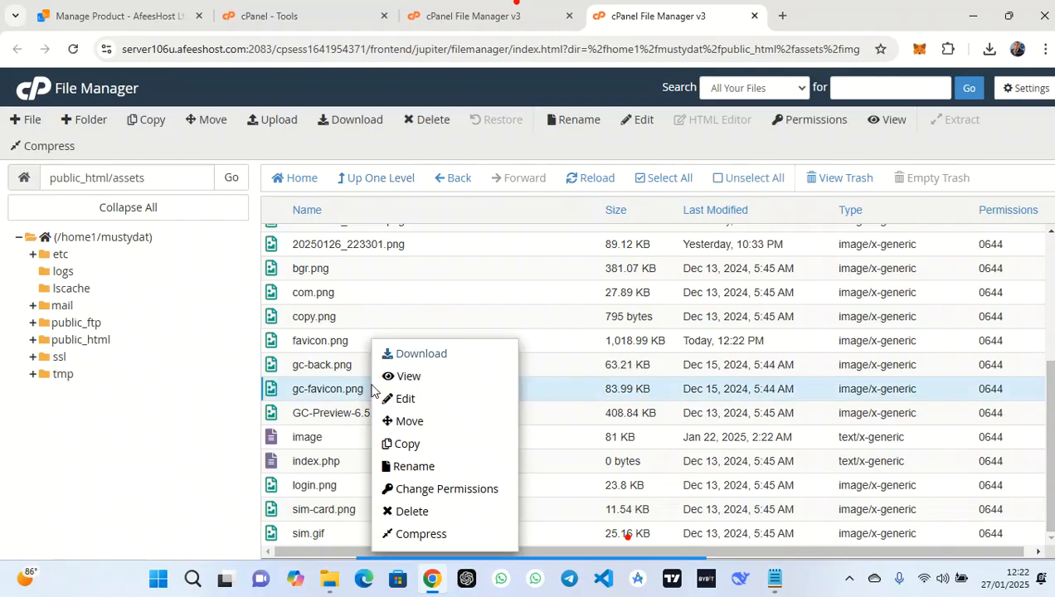
left_click(432, 467)
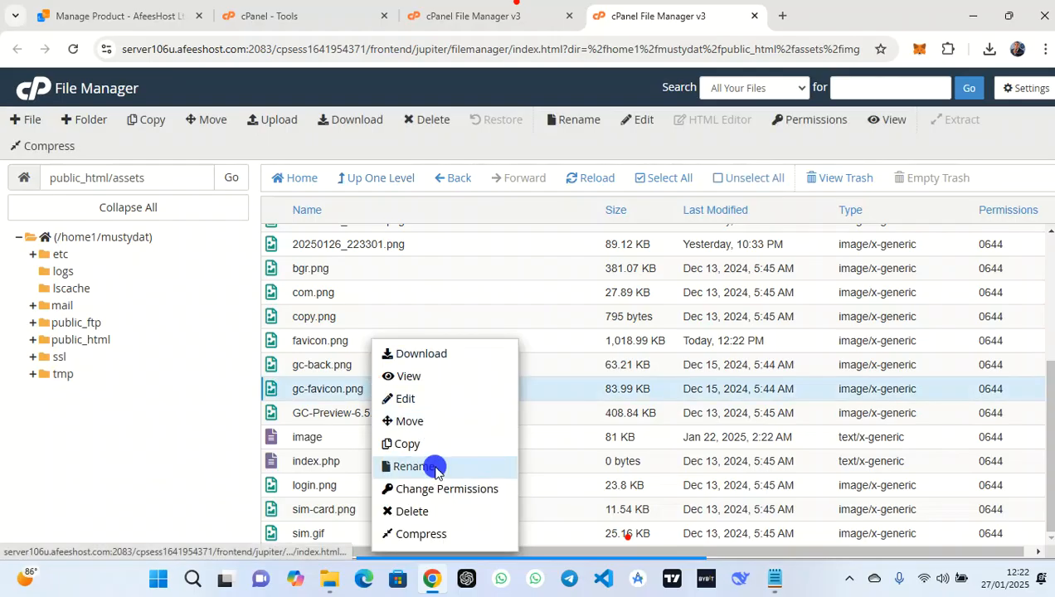
left_click_drag(438, 328, 336, 342)
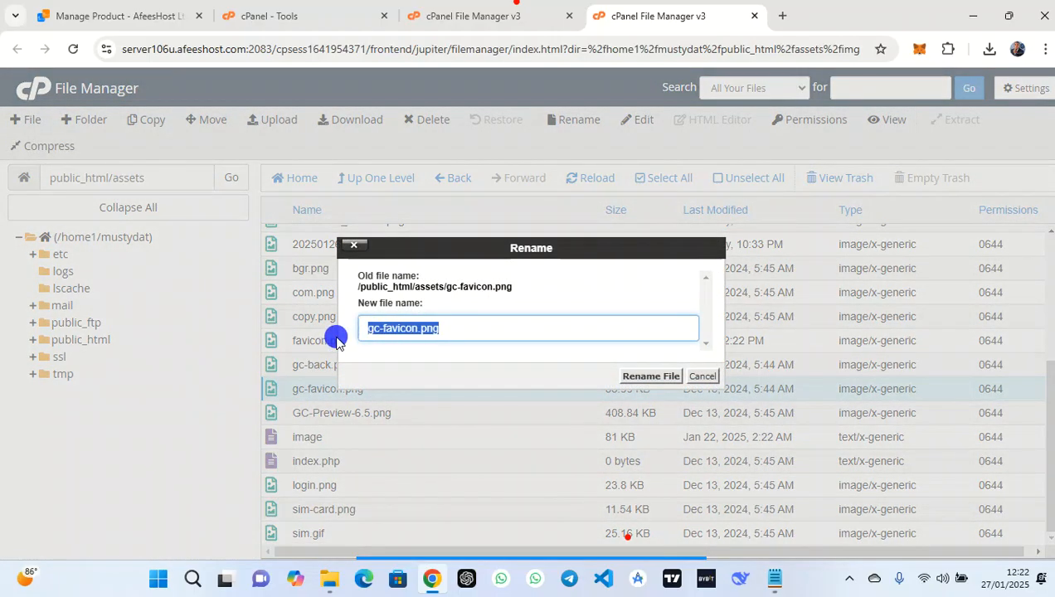
left_click(701, 377)
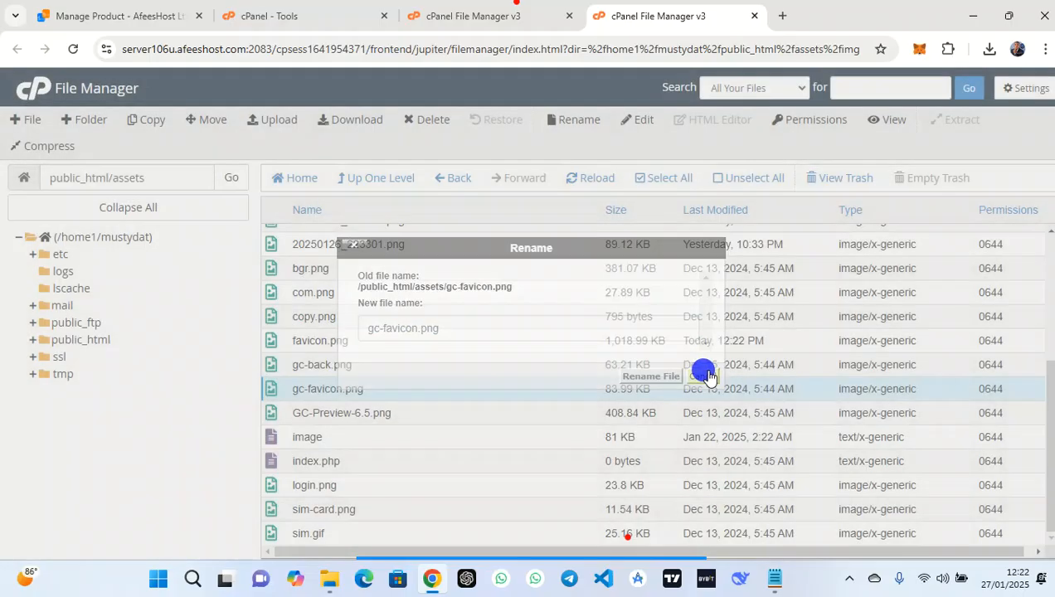
left_click(483, 365)
left_click(431, 393)
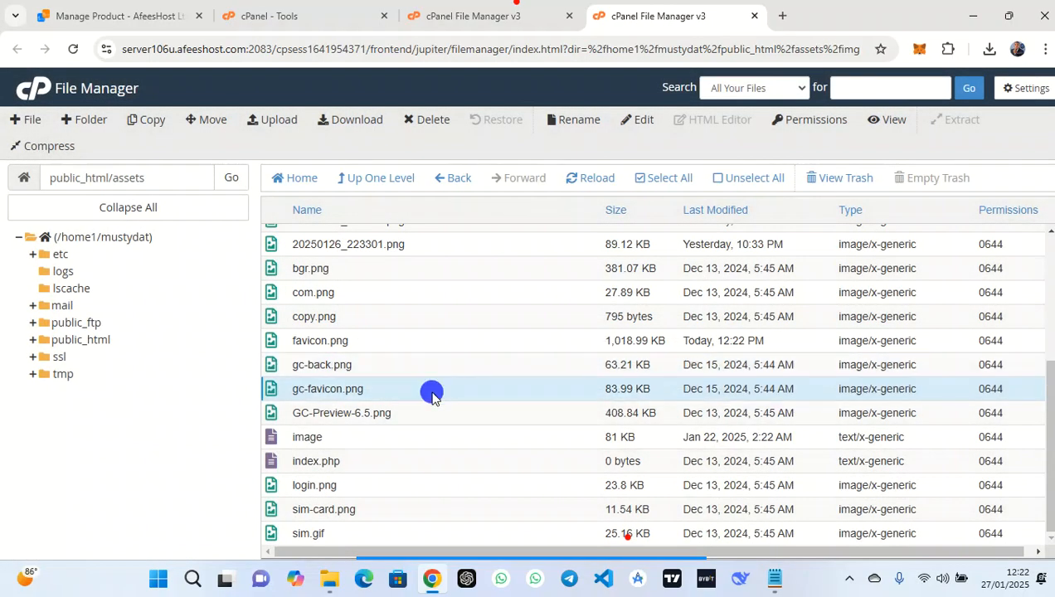
right_click(432, 395)
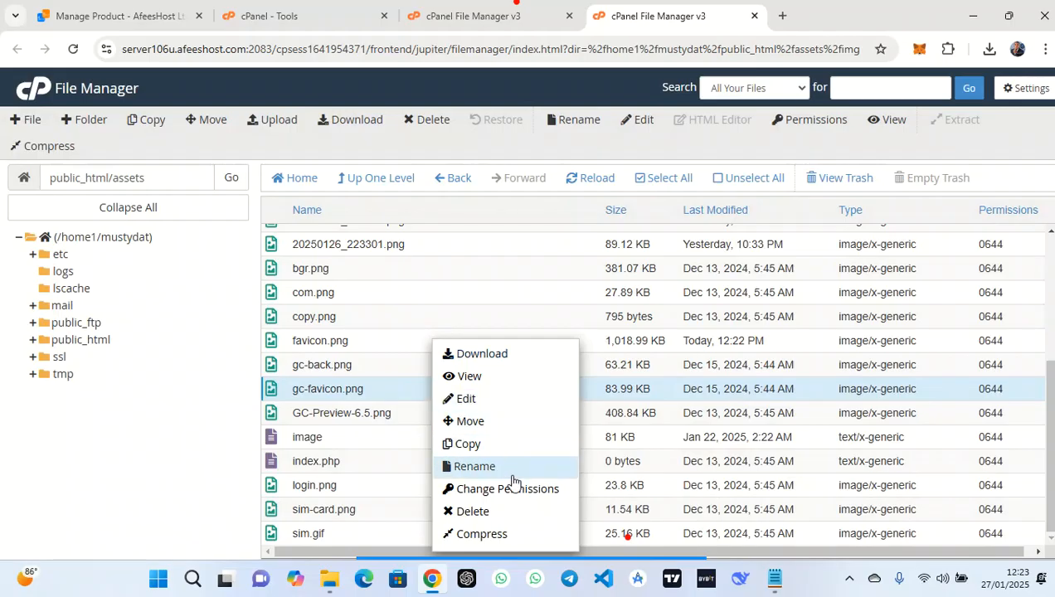
left_click(503, 512)
left_click(659, 365)
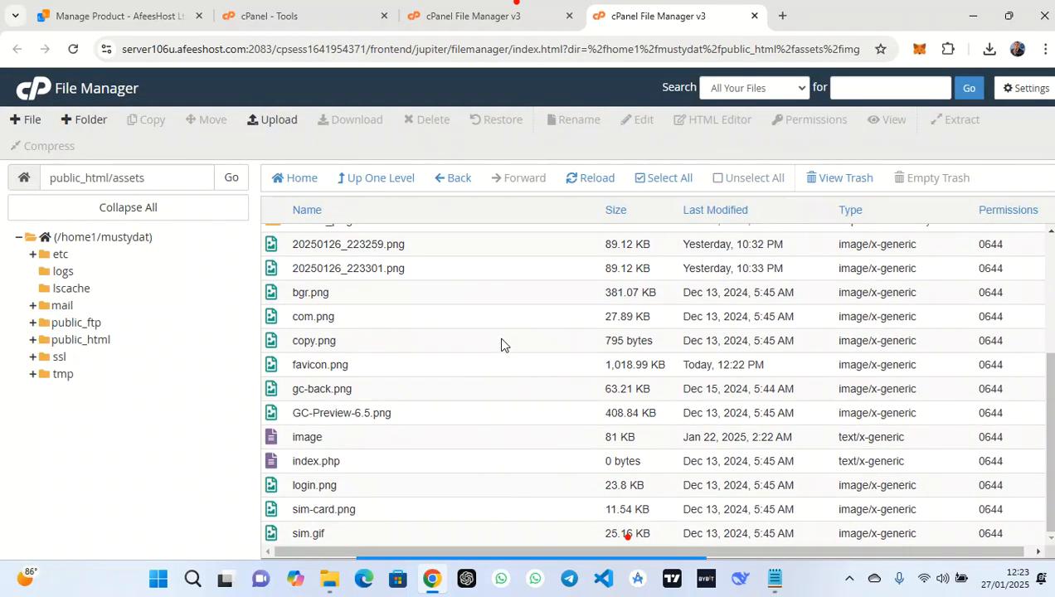
Rename the copied favicon.png to gc-favicon.png and reload the assets listing
left_click(406, 364)
right_click(406, 366)
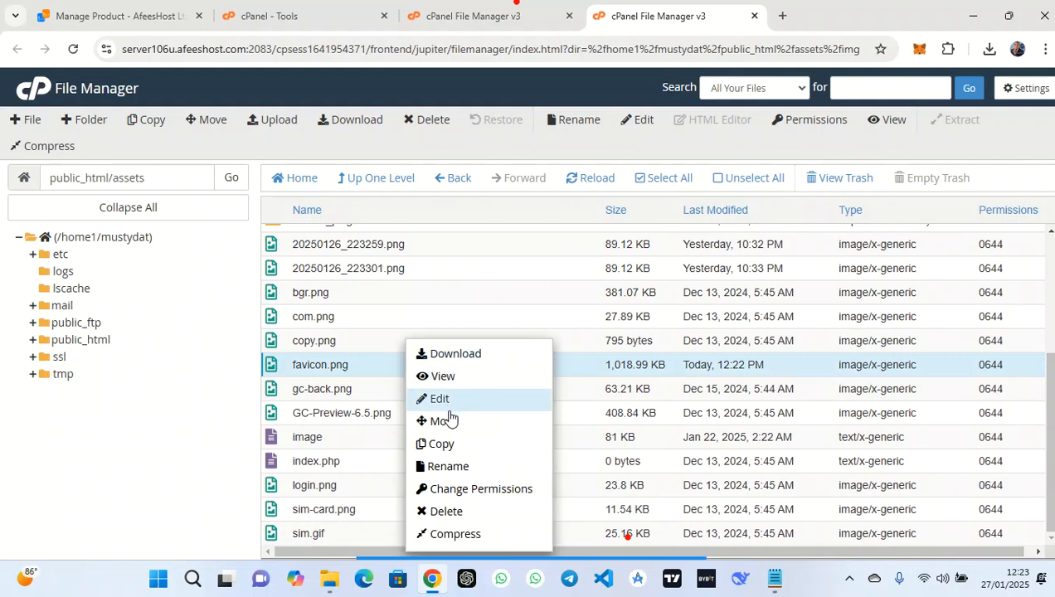
left_click(462, 469)
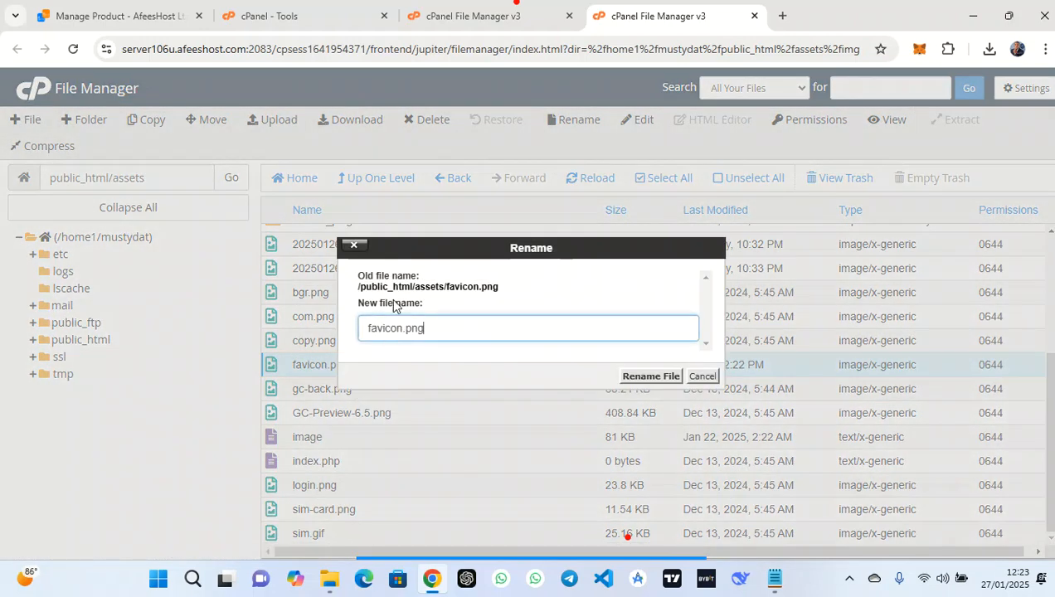
left_click(371, 329)
type("gc-")
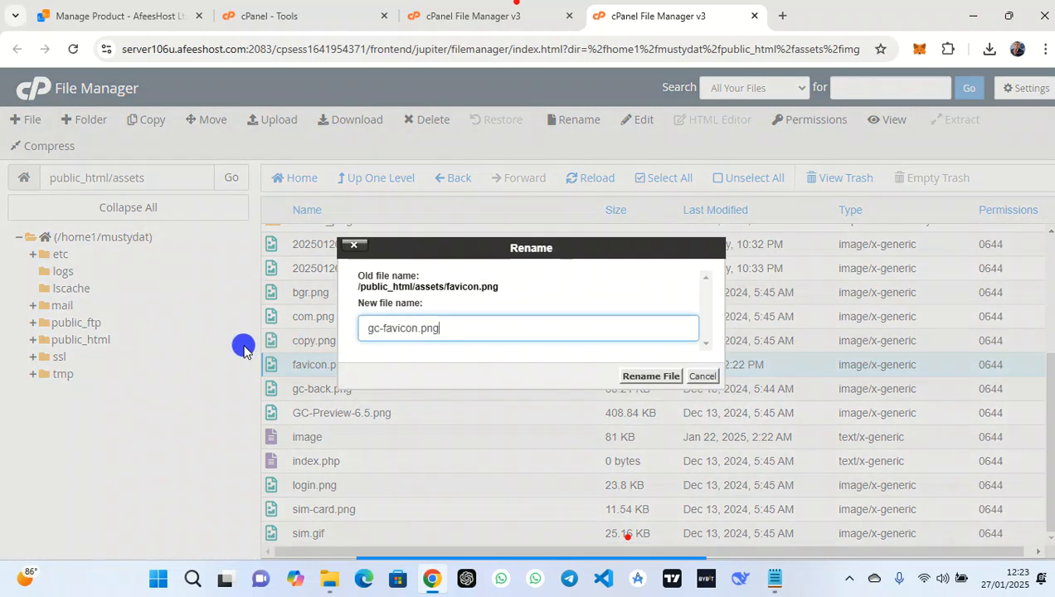
left_click(648, 376)
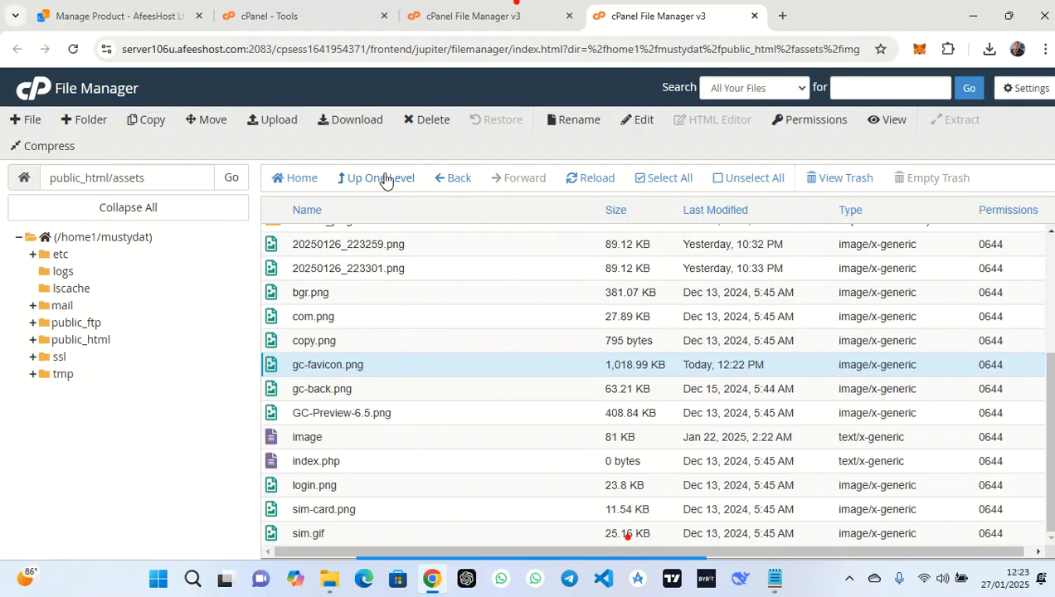
left_click(583, 186)
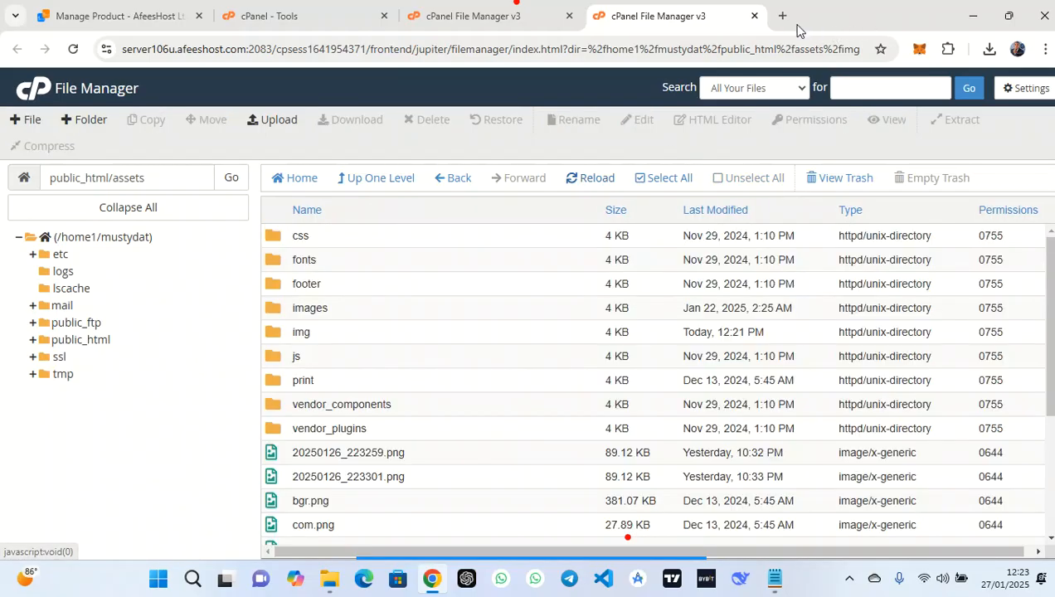
From cPanel Tools, open mustydata.com.ng via the General Information primary domain link
left_click(33, 94)
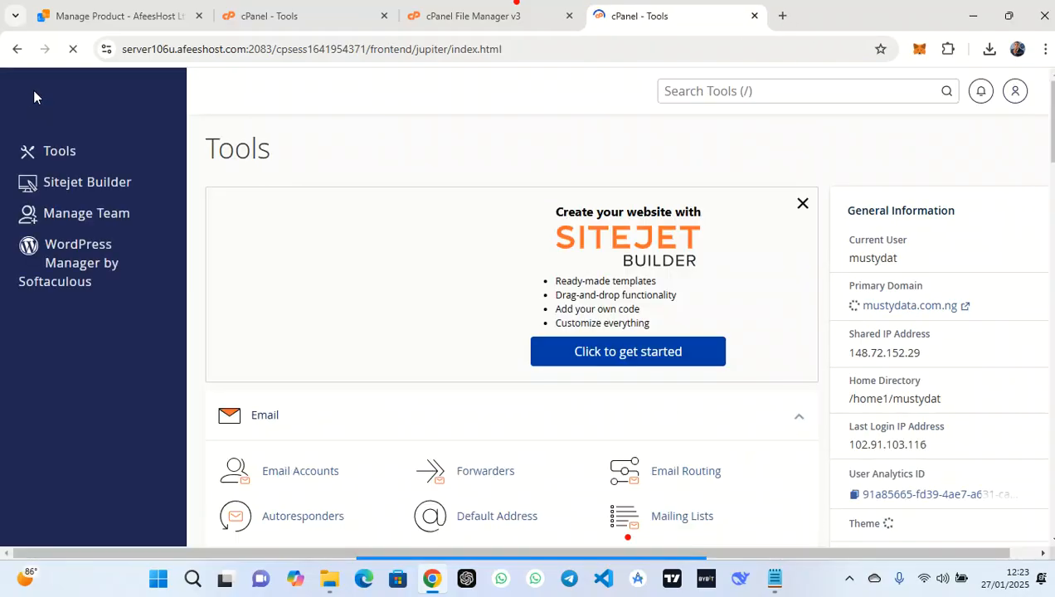
scroll(415, 374, "down", 1)
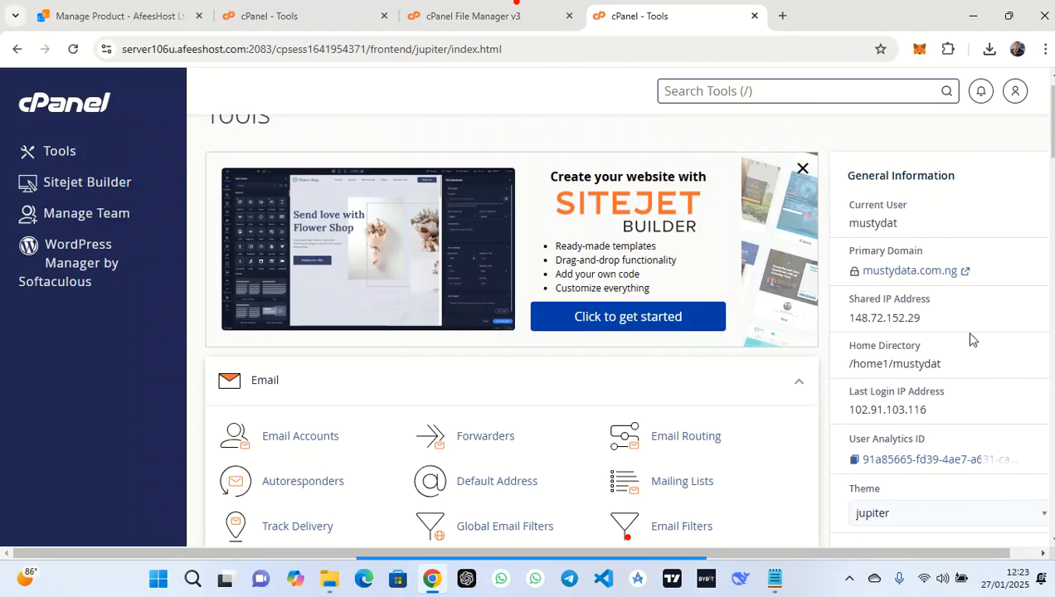
left_click(886, 274)
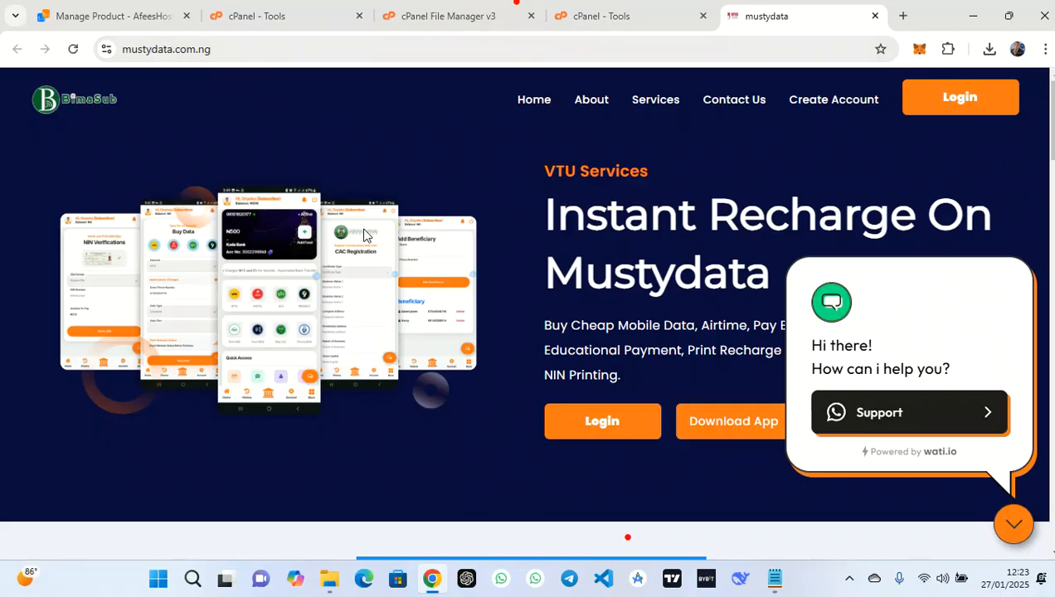
Copy the BimaSub logo's image address into a new tab, highlighting f50a32d5a8_19.png
scroll(363, 235, "down", 15)
scroll(362, 236, "down", 8)
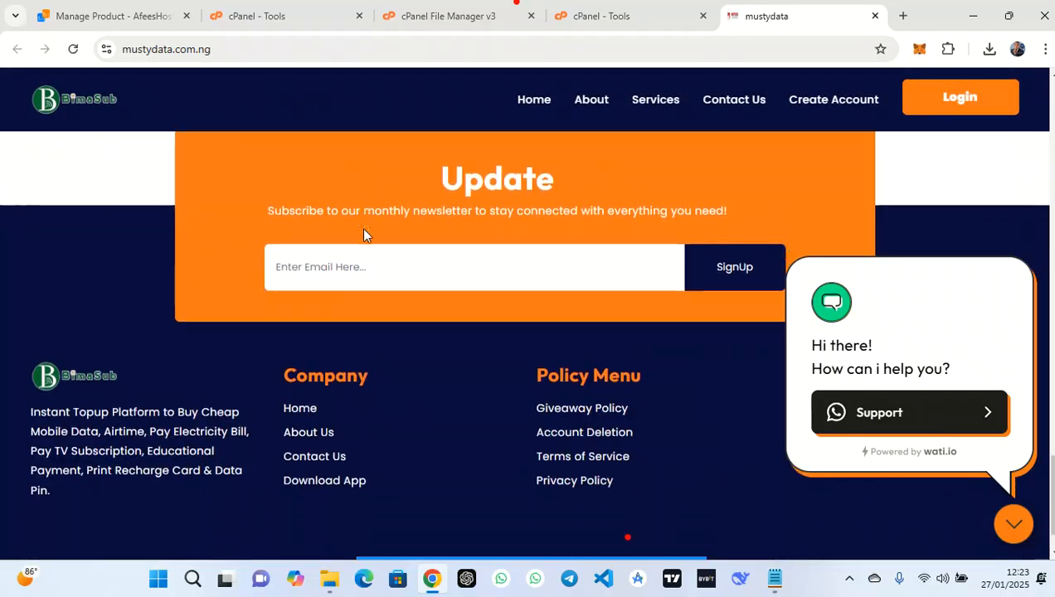
scroll(365, 232, "up", 12)
scroll(365, 236, "up", 10)
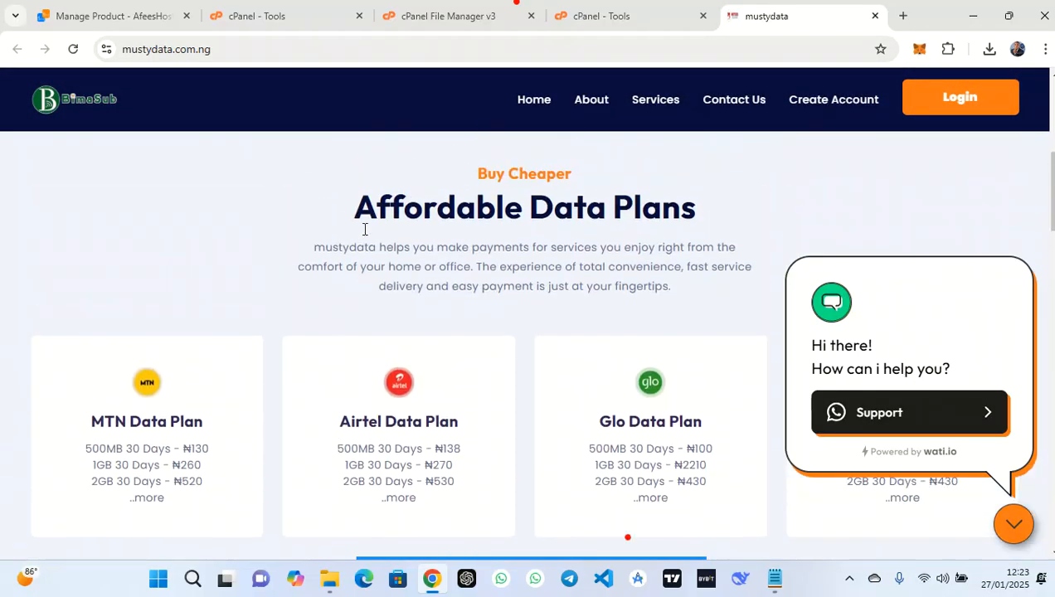
left_click(101, 113)
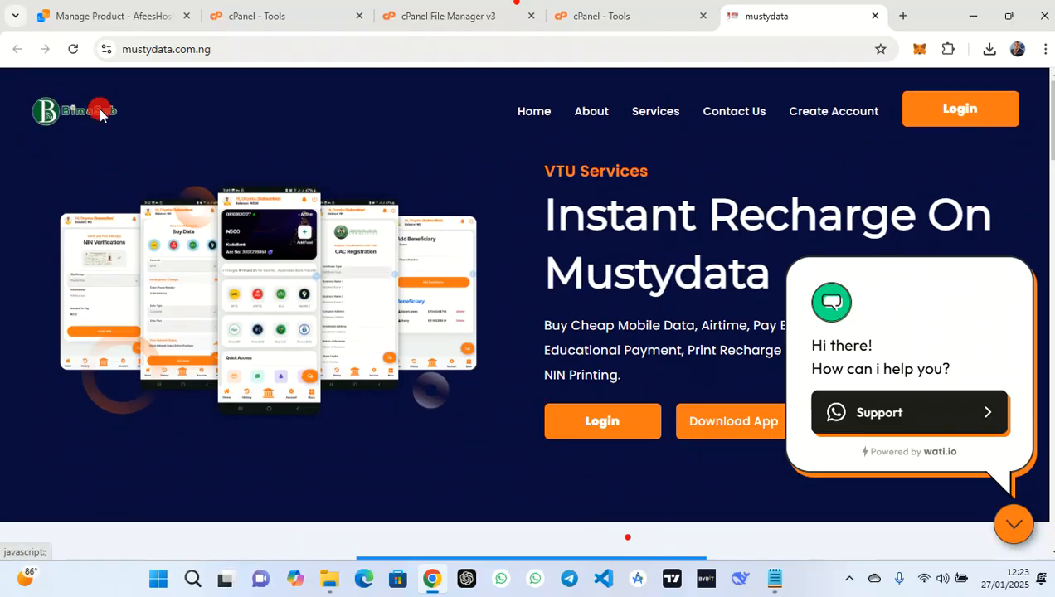
right_click(101, 114)
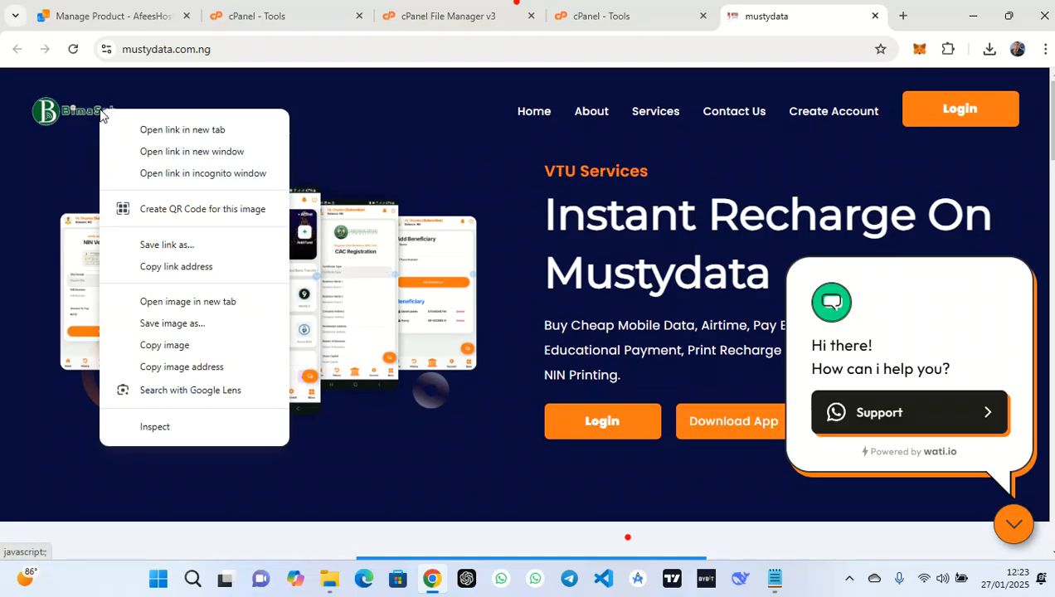
left_click(222, 367)
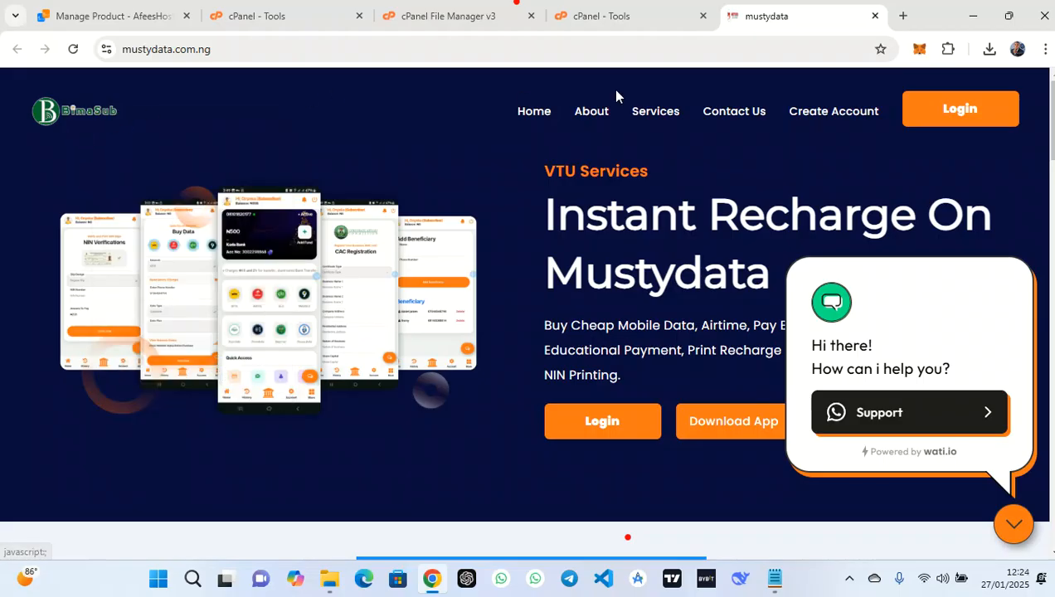
left_click(904, 17)
key("ctrl+v")
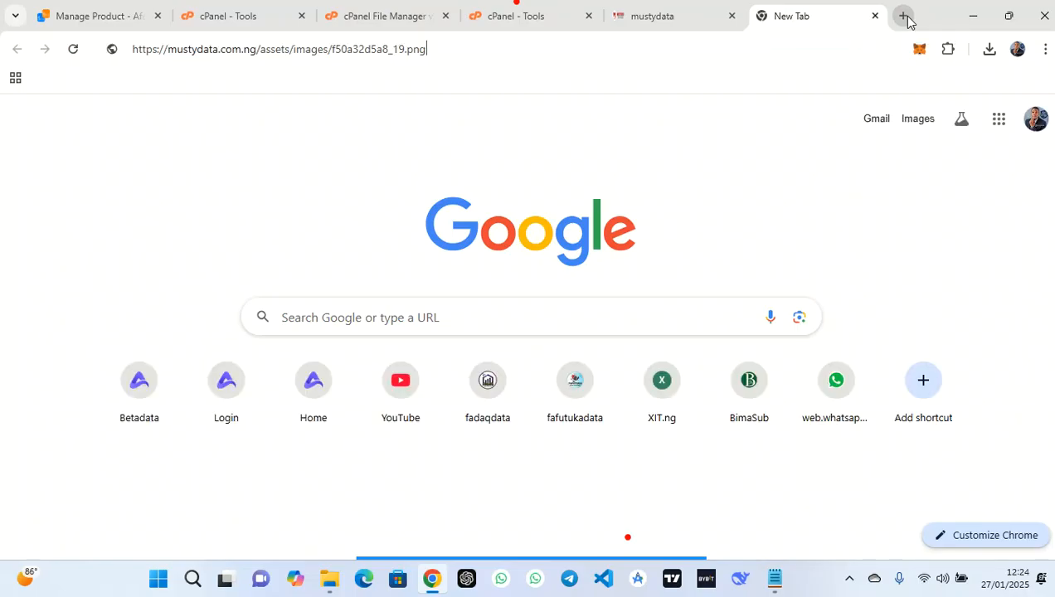
left_click_drag(431, 49, 332, 51)
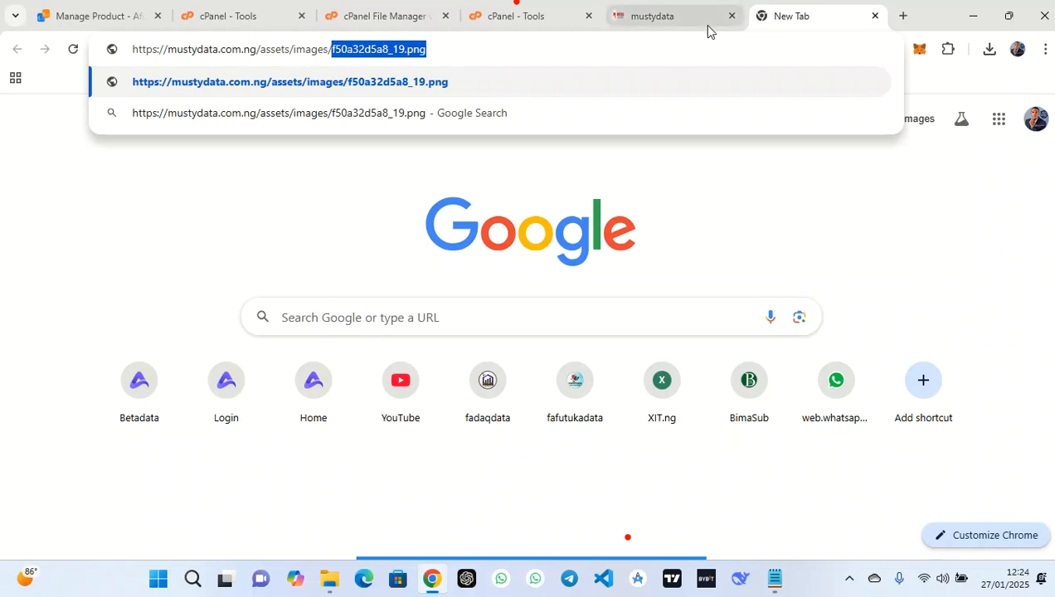
left_click(512, 13)
Copy goocr.png from assets/img to /public_html/assets/images, then browse into the images folder
left_click(395, 16)
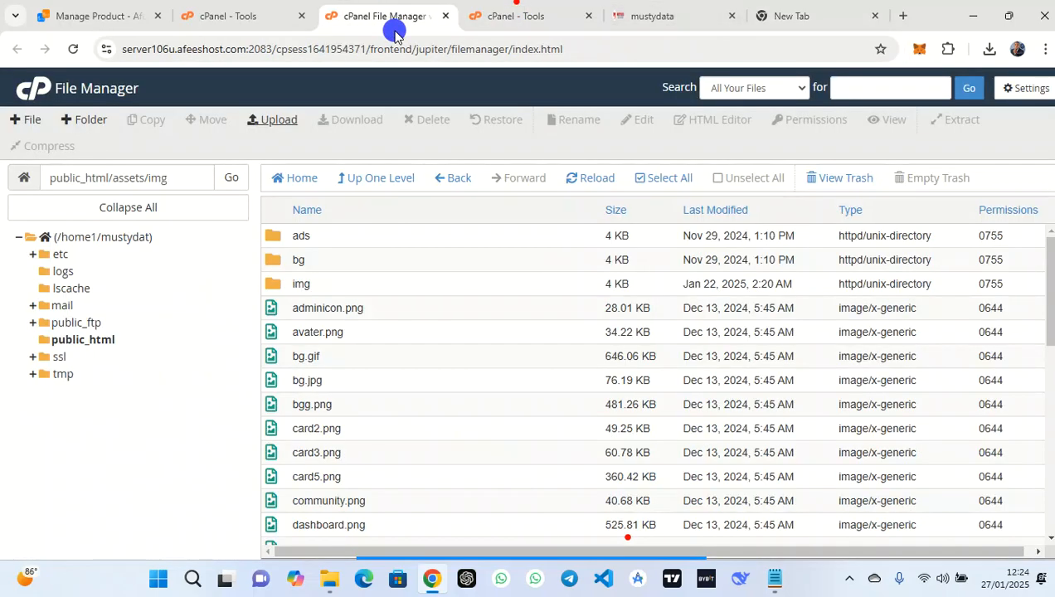
scroll(412, 468, "down", 4)
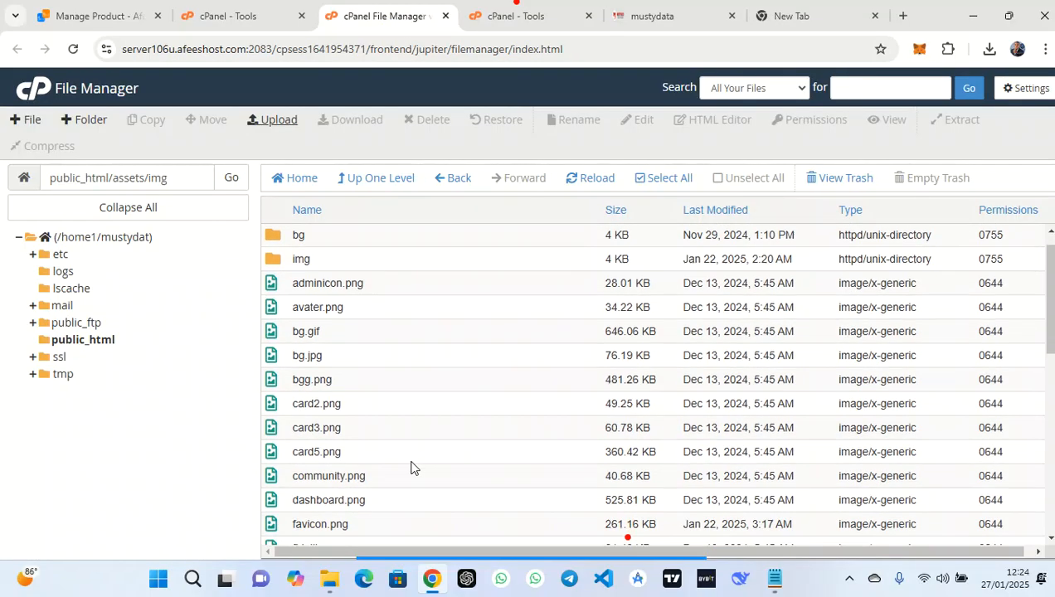
scroll(412, 467, "down", 3)
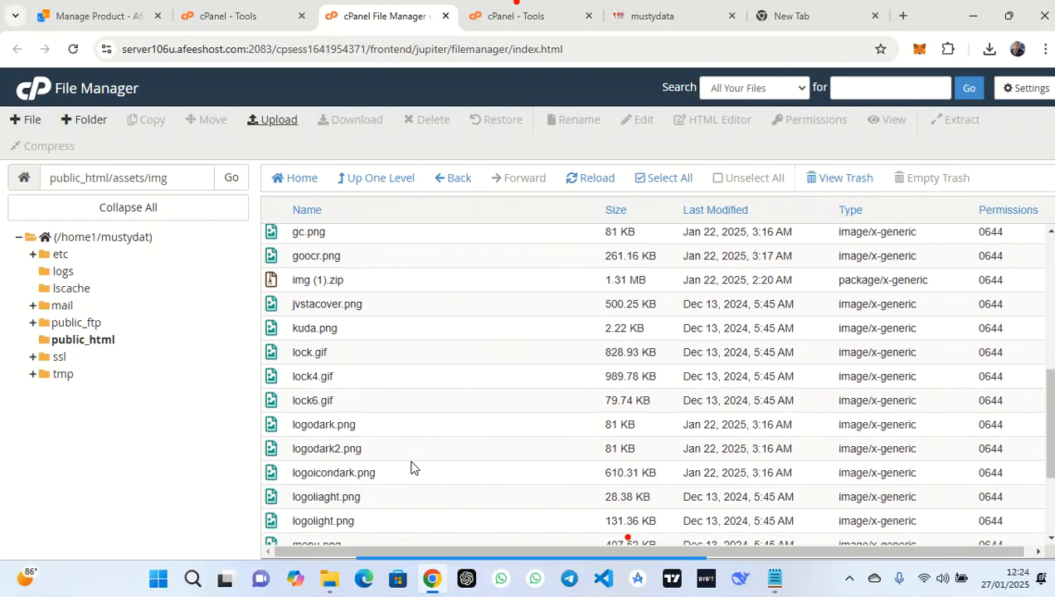
scroll(413, 468, "up", 3)
scroll(412, 468, "up", 1)
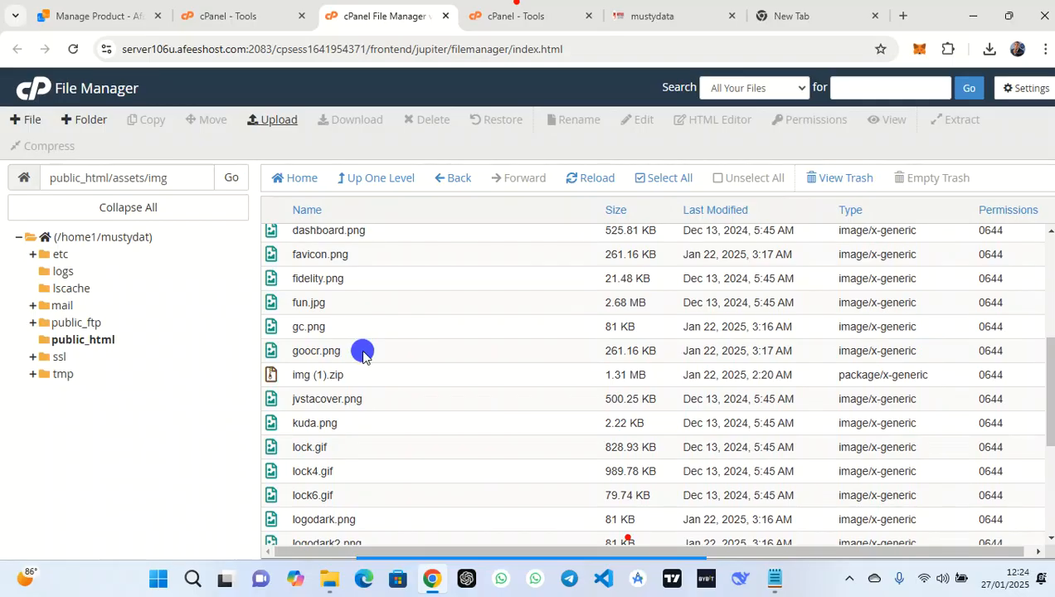
right_click(363, 357)
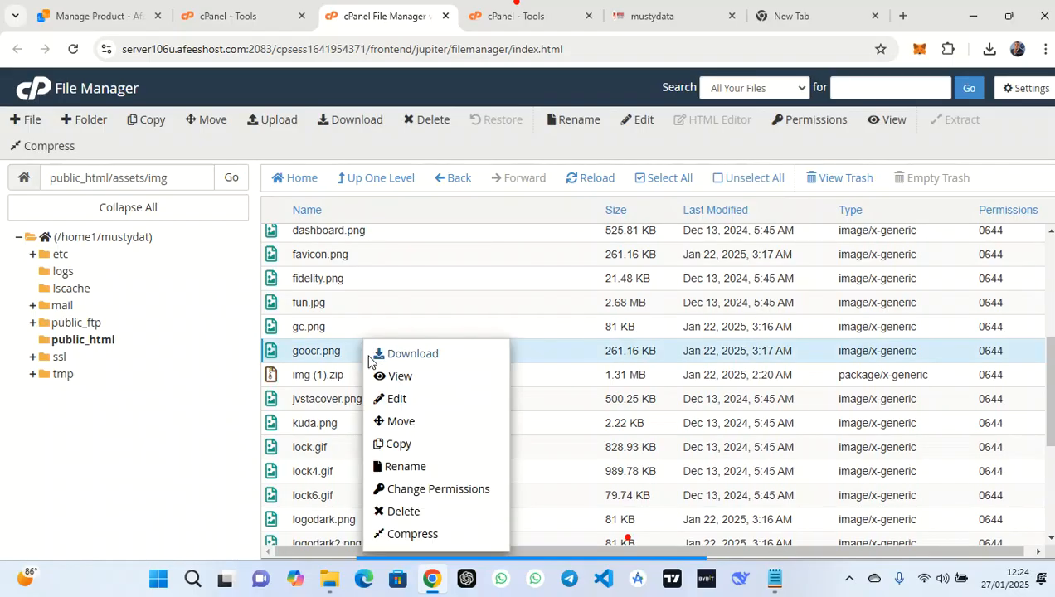
left_click(409, 443)
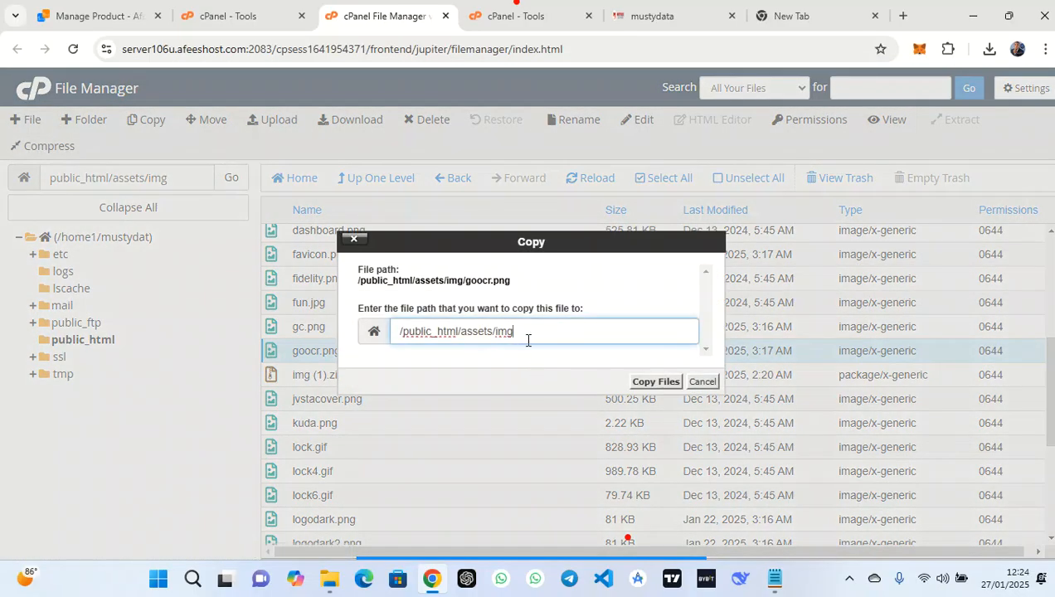
key("BackSpace")
key("BackSpace")
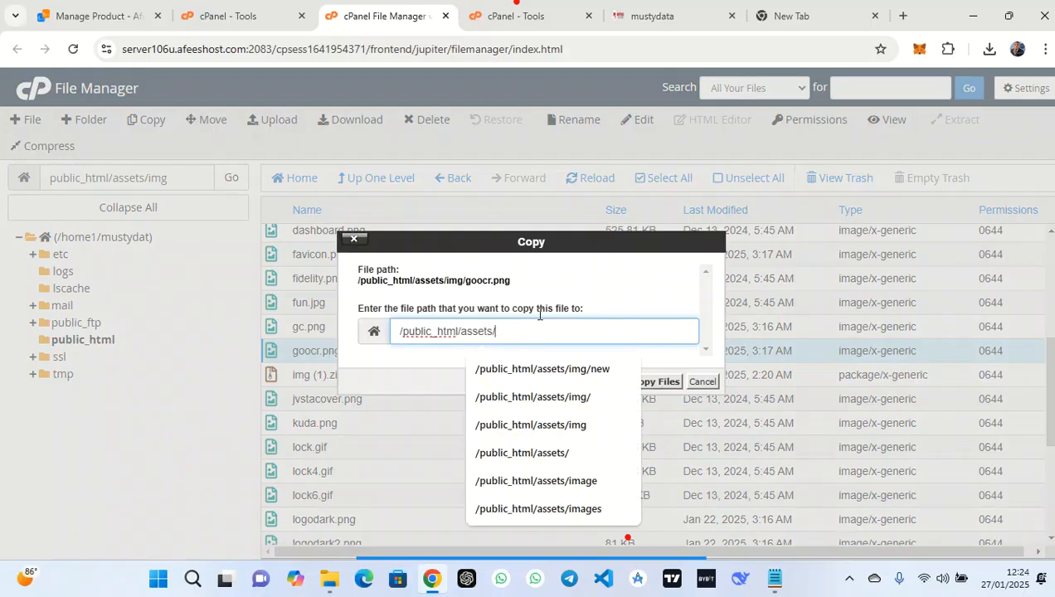
left_click(782, 16)
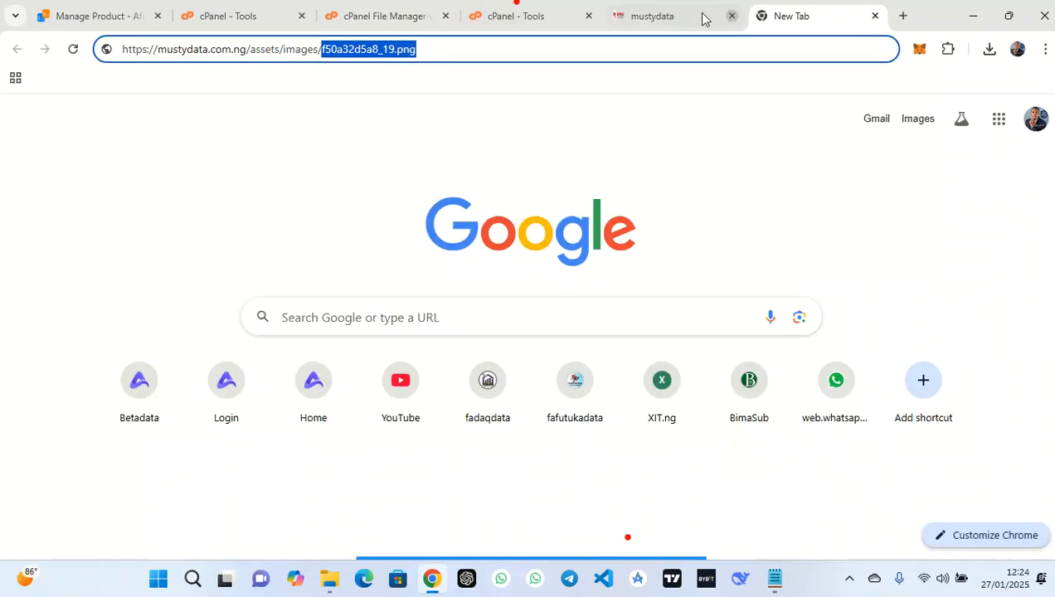
left_click(521, 16)
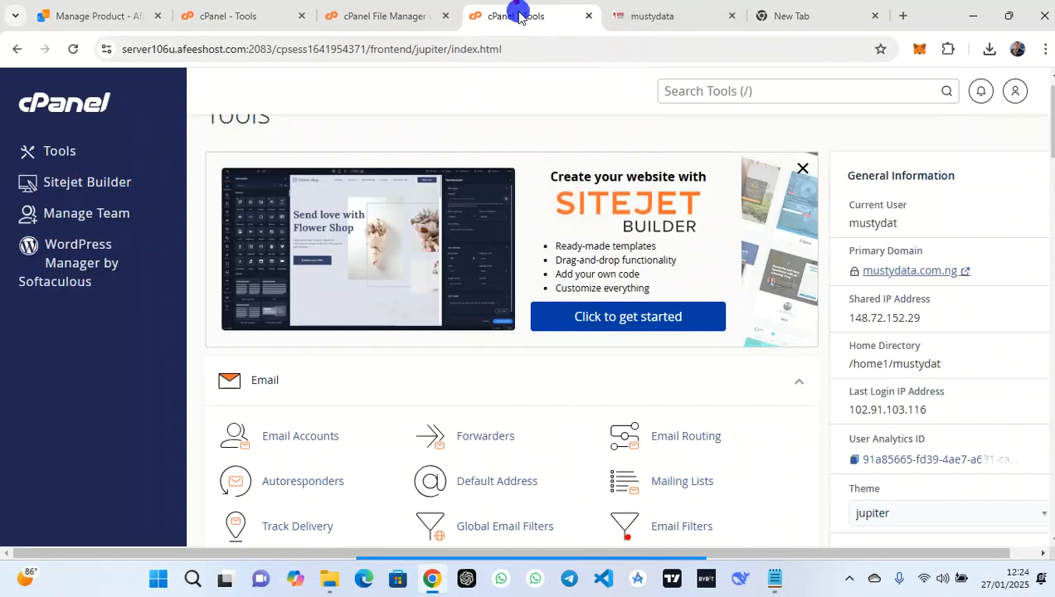
left_click(400, 16)
type("ic_html/assets/i")
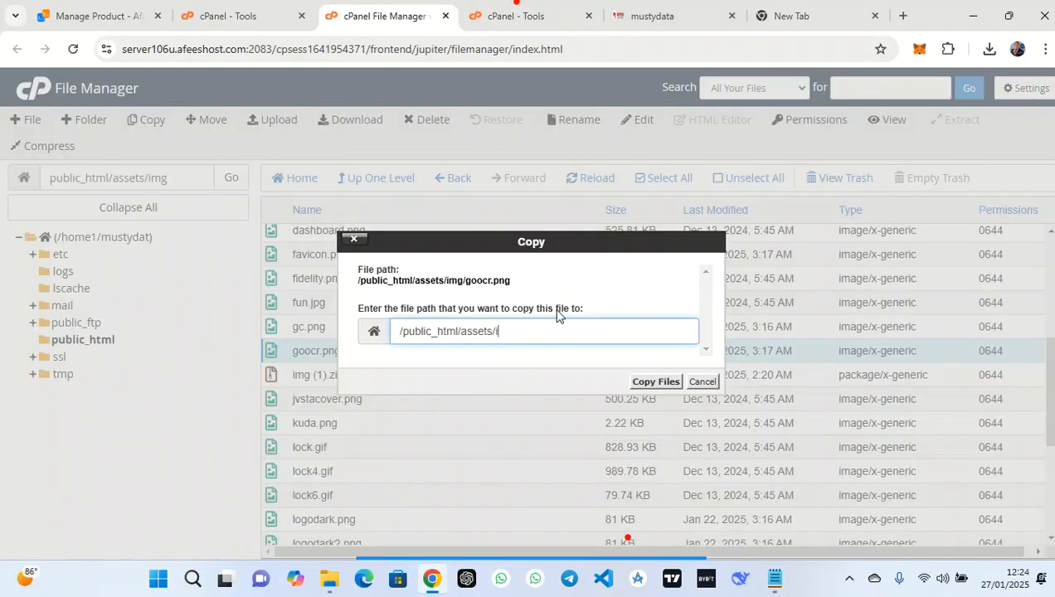
type("mages")
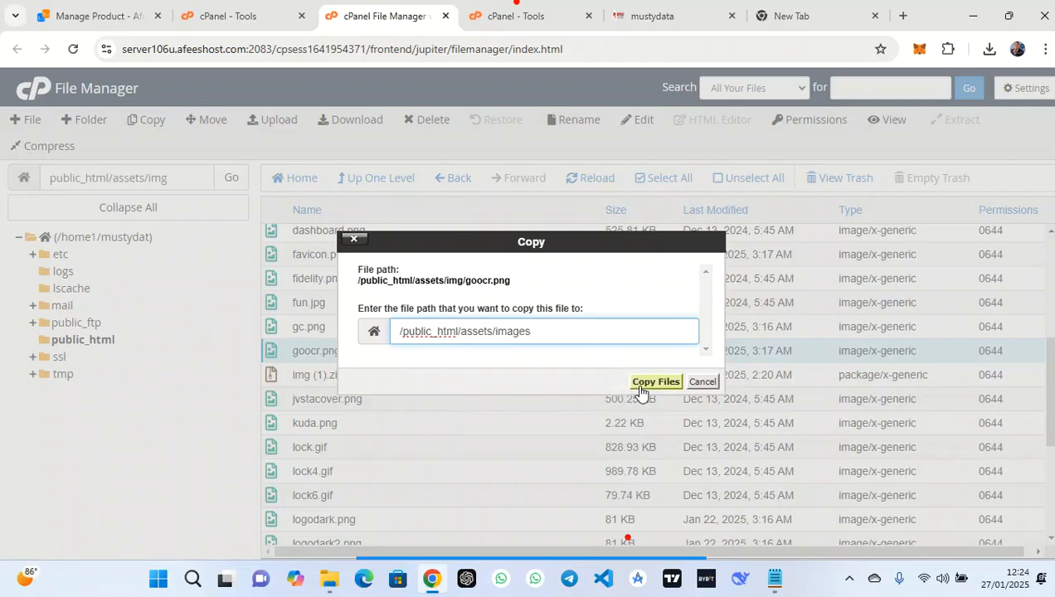
left_click(640, 387)
left_click(393, 183)
double_click(348, 308)
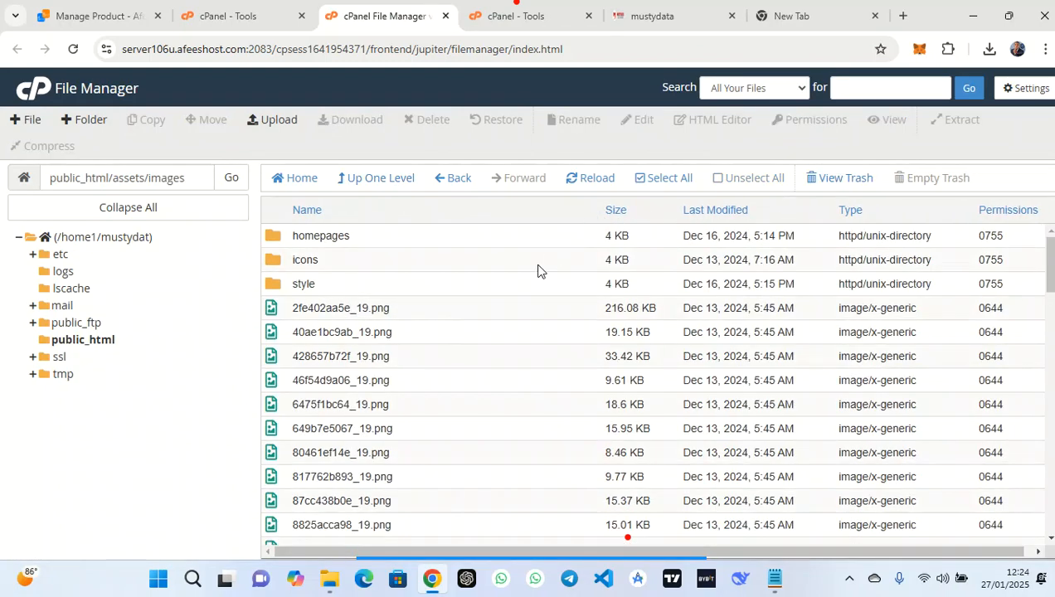
scroll(464, 410, "down", 5)
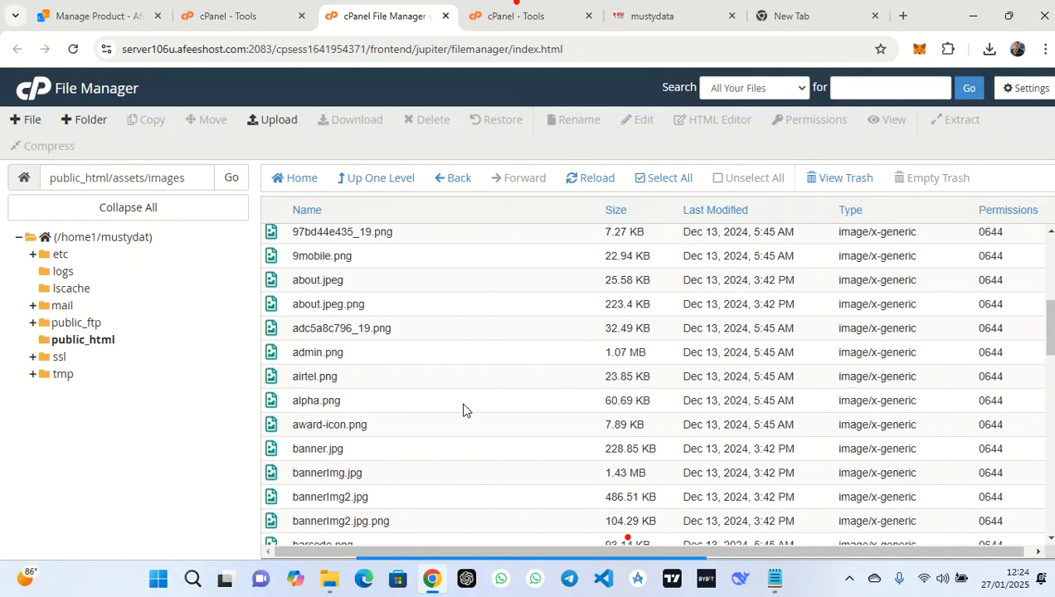
scroll(463, 410, "down", 5)
scroll(464, 410, "down", 2)
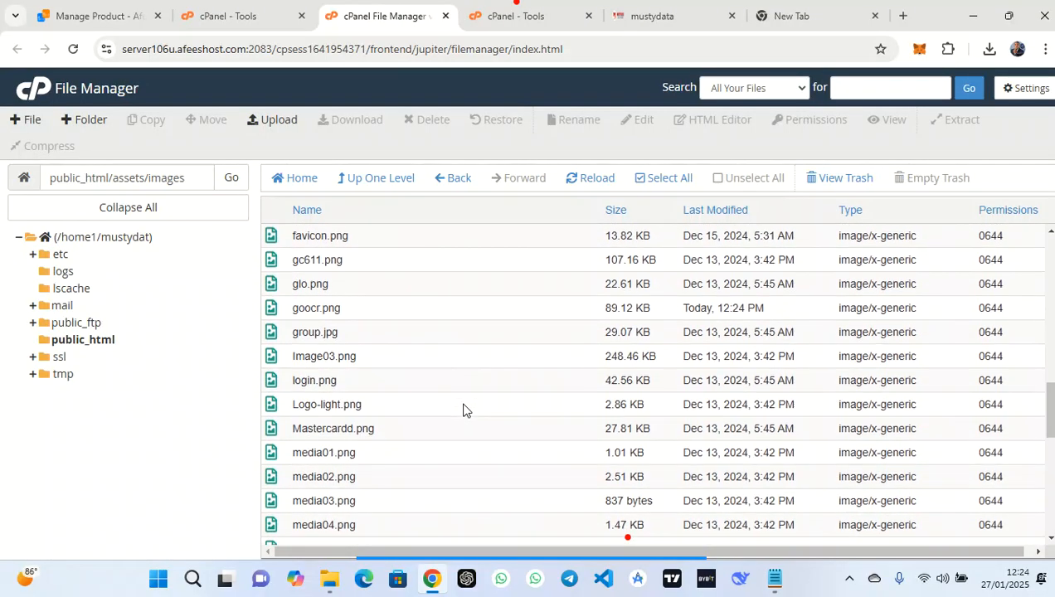
left_click(386, 306)
right_click(386, 306)
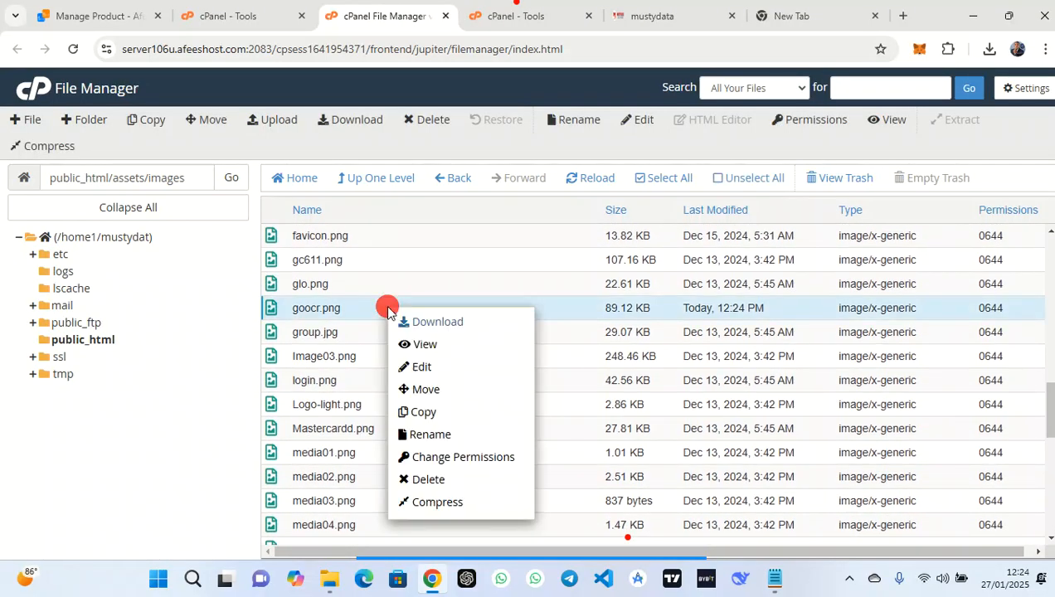
left_click(438, 433)
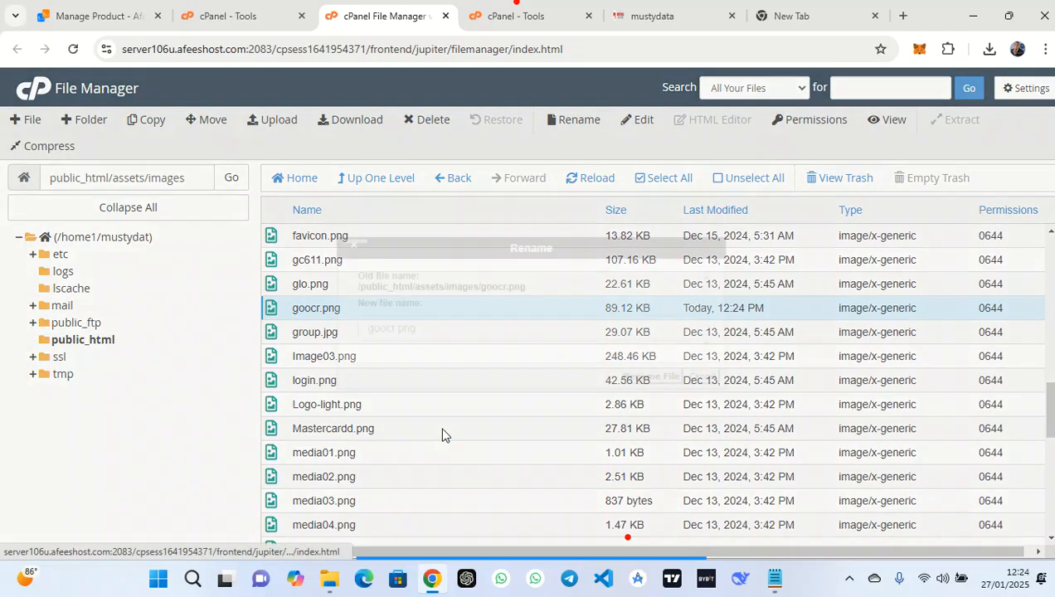
left_click(456, 326)
left_click_drag(461, 329, 259, 348)
key("ctrl+v")
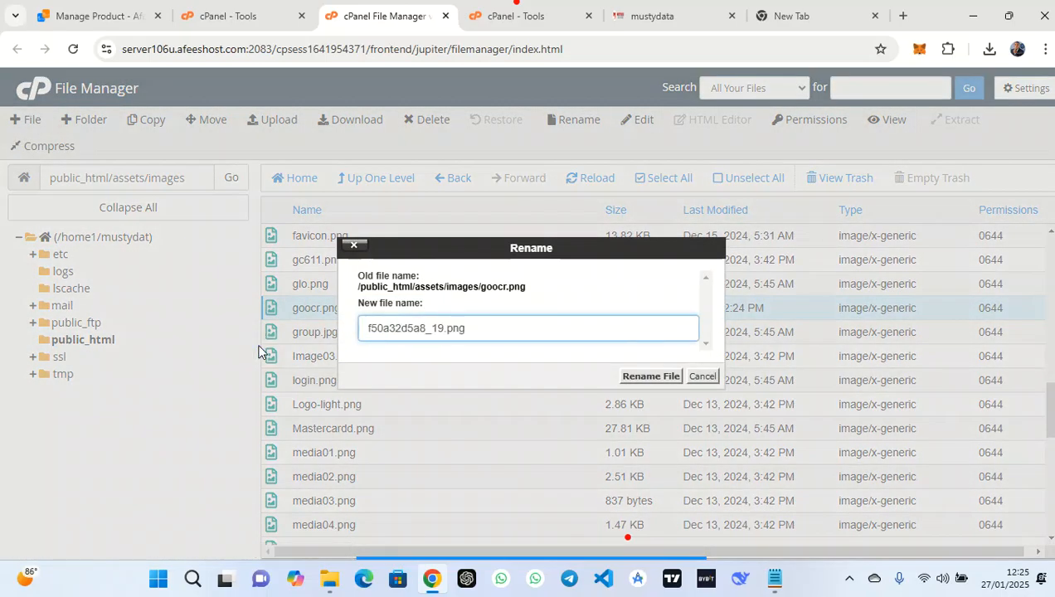
left_click(634, 378)
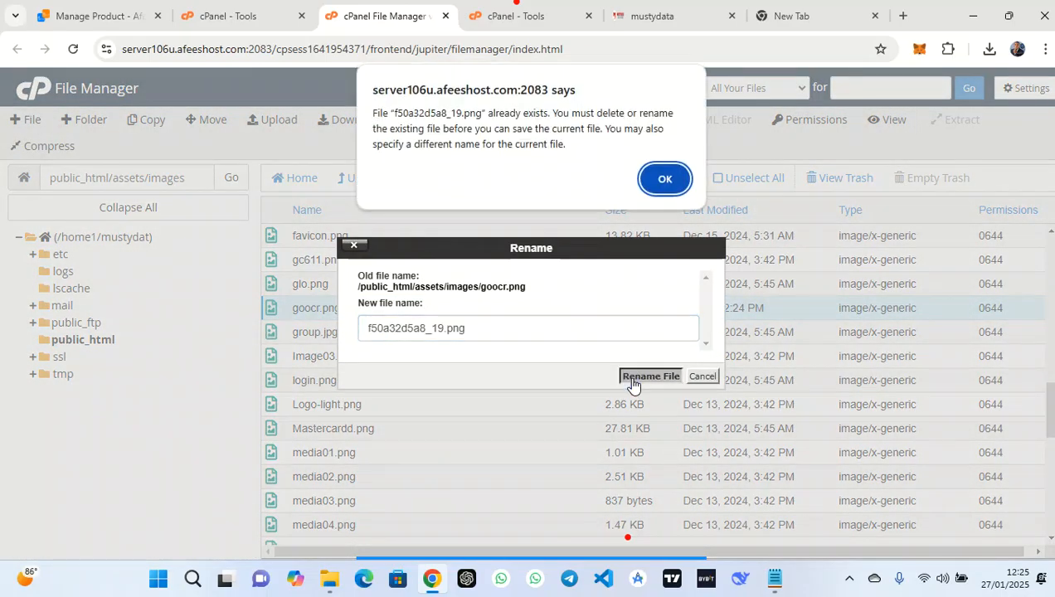
left_click(666, 178)
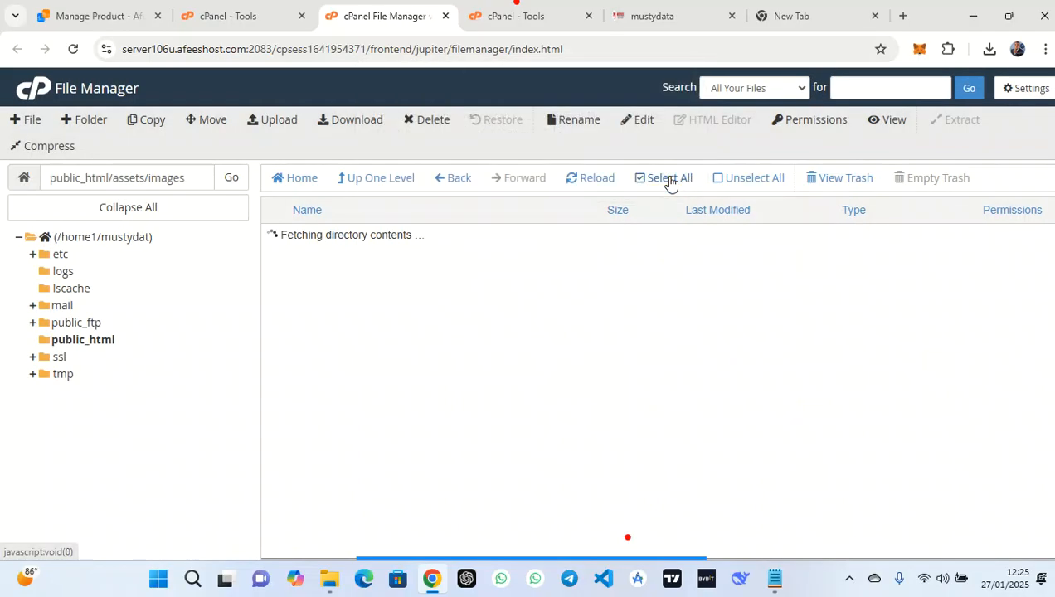
Reload the mustydata.com.ng tab in Chrome and copy its address
left_click(797, 12)
left_click(706, 13)
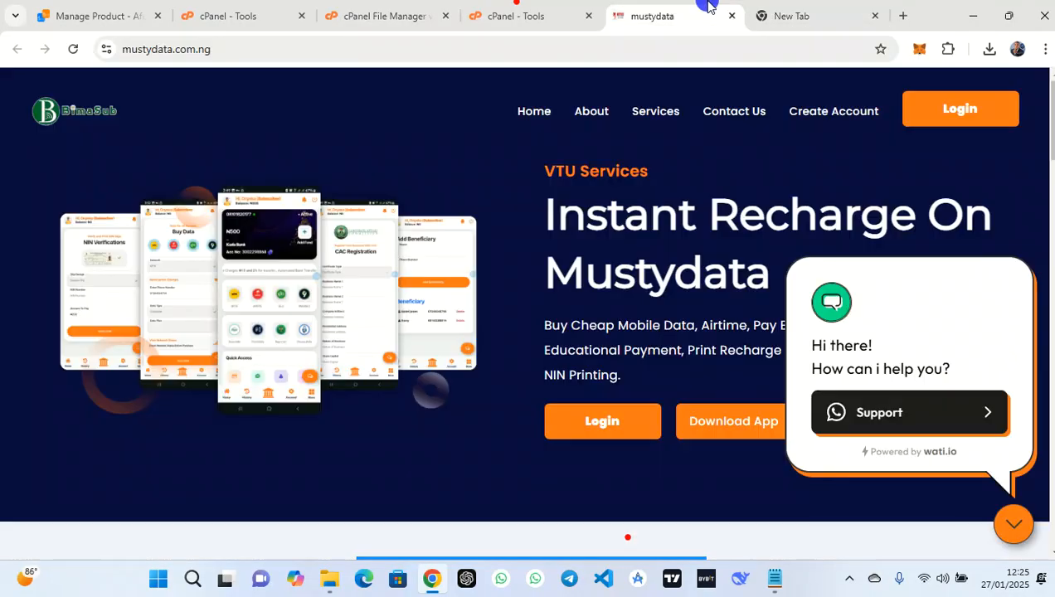
left_click(75, 55)
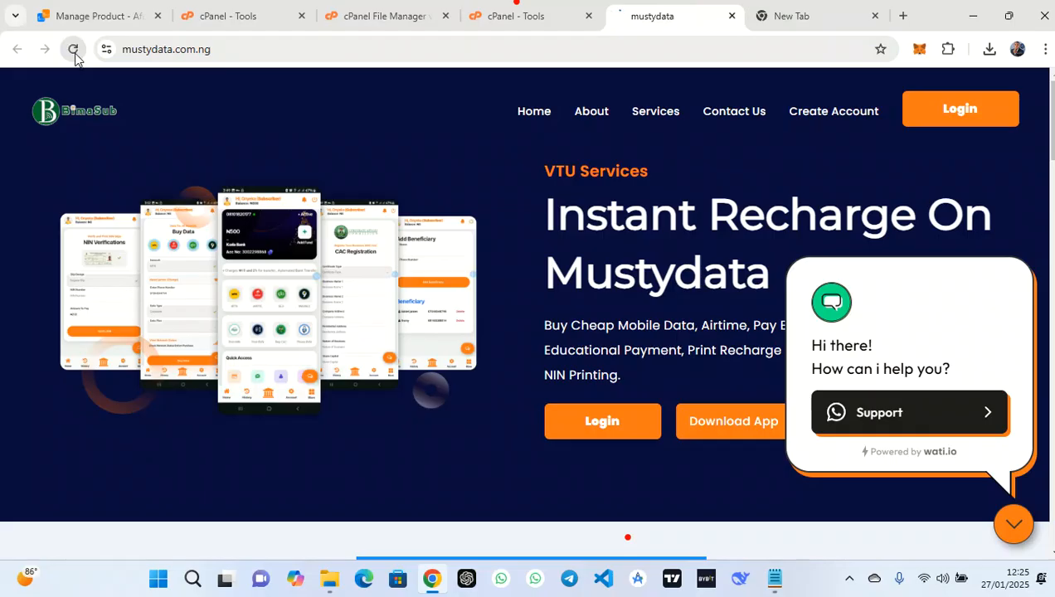
left_click(74, 54)
left_click(272, 39)
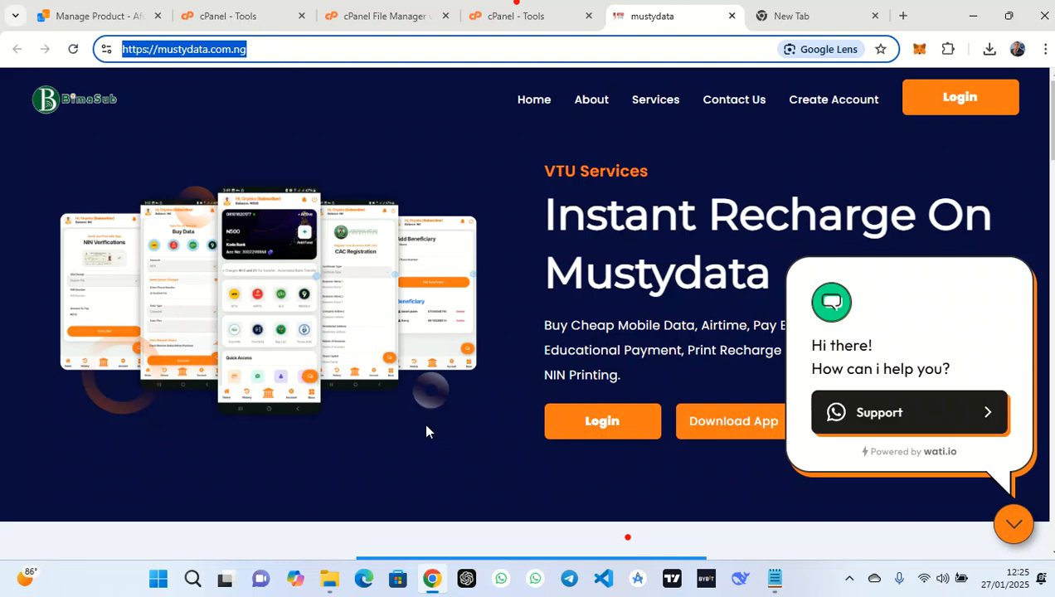
Load mustydata.com.ng in Microsoft Edge without the extra trailing slash
left_click(364, 579)
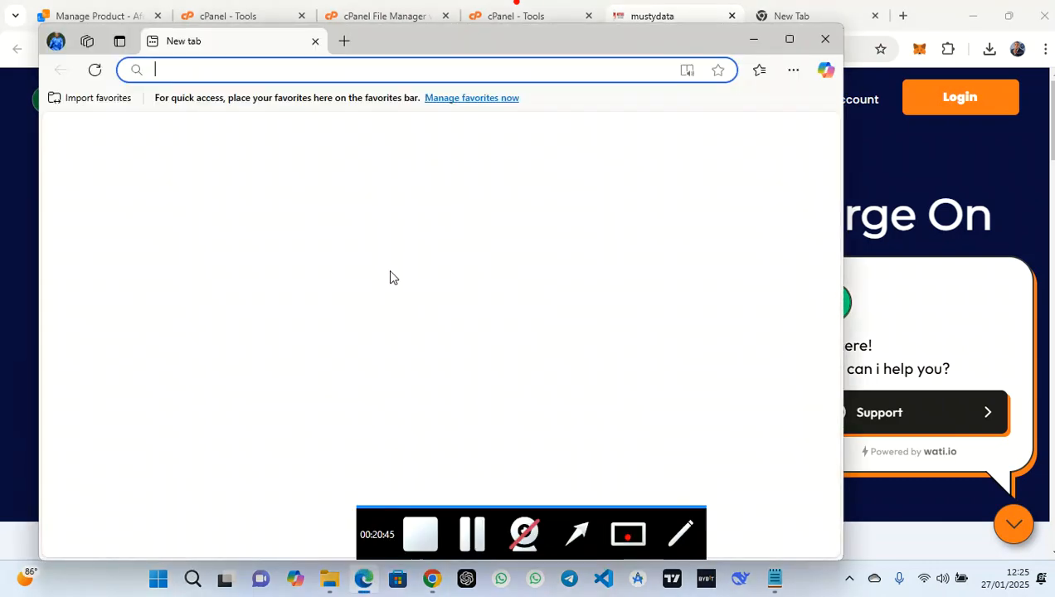
key("ctrl+v")
type("\\")
key("Return")
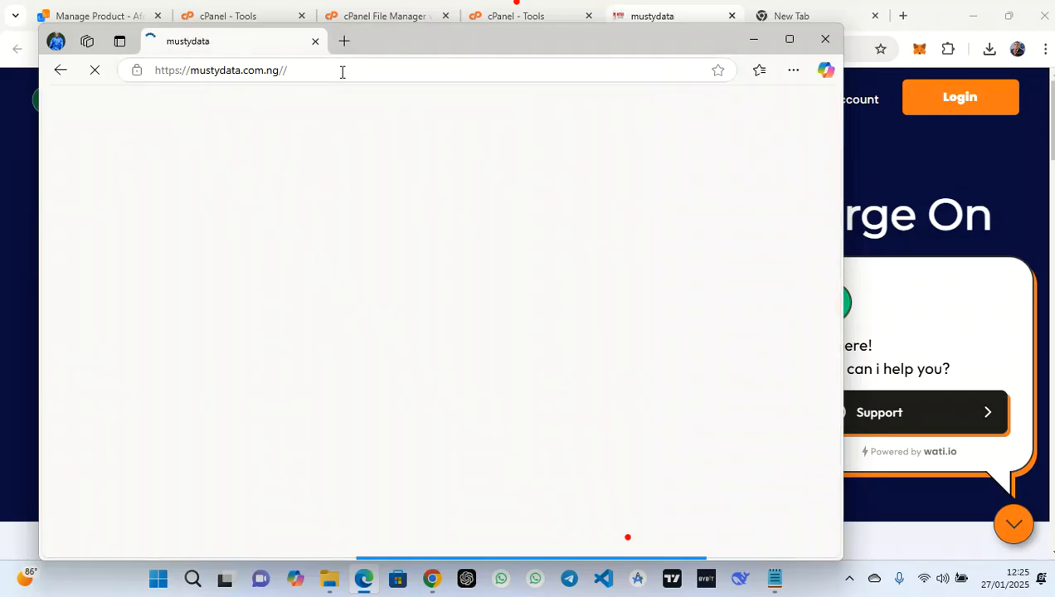
left_click(342, 71)
left_click(342, 72)
key("BackSpace")
key("Return")
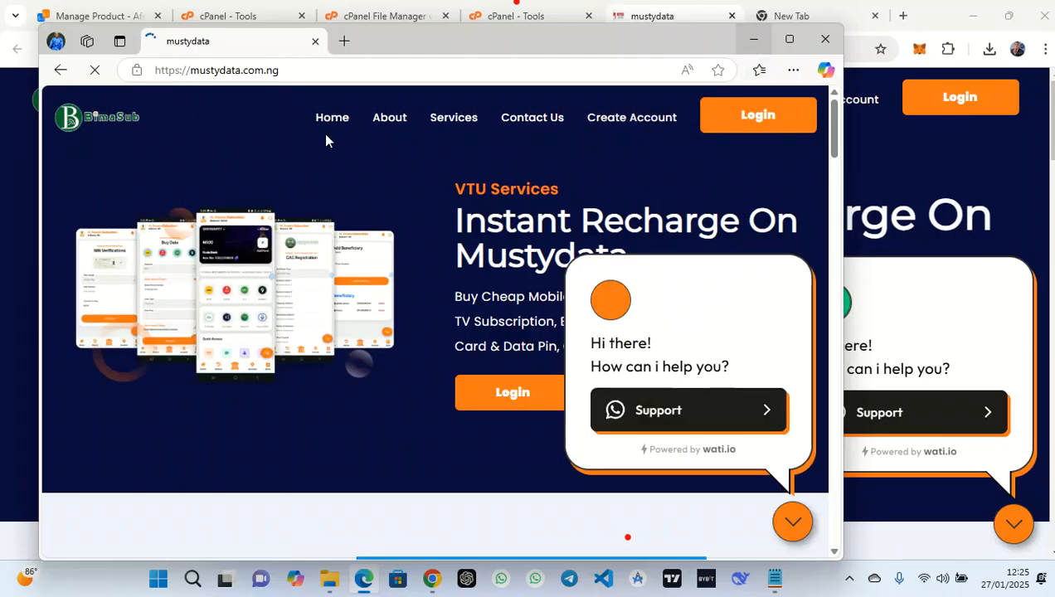
Minimize Edge and return to the cPanel File Manager assets/images listing
left_click(747, 38)
left_click(508, 9)
middle_click(449, 357)
scroll(450, 358, "down", 3)
scroll(448, 374, "up", 1)
scroll(455, 365, "down", 6)
Go up to the assets folder and start renaming 20250126_223259.png
left_click(355, 13)
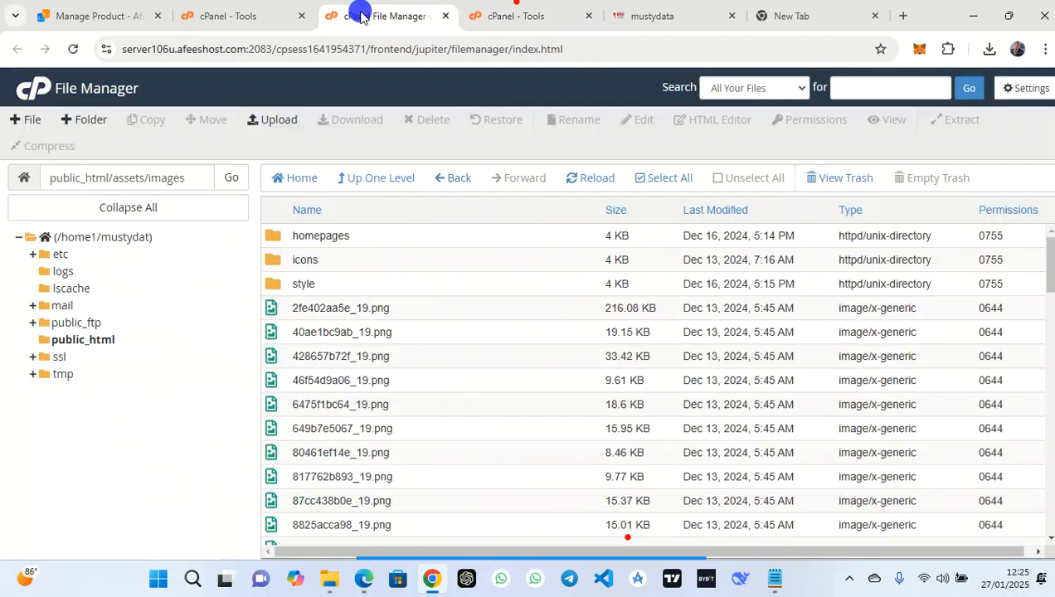
left_click(369, 180)
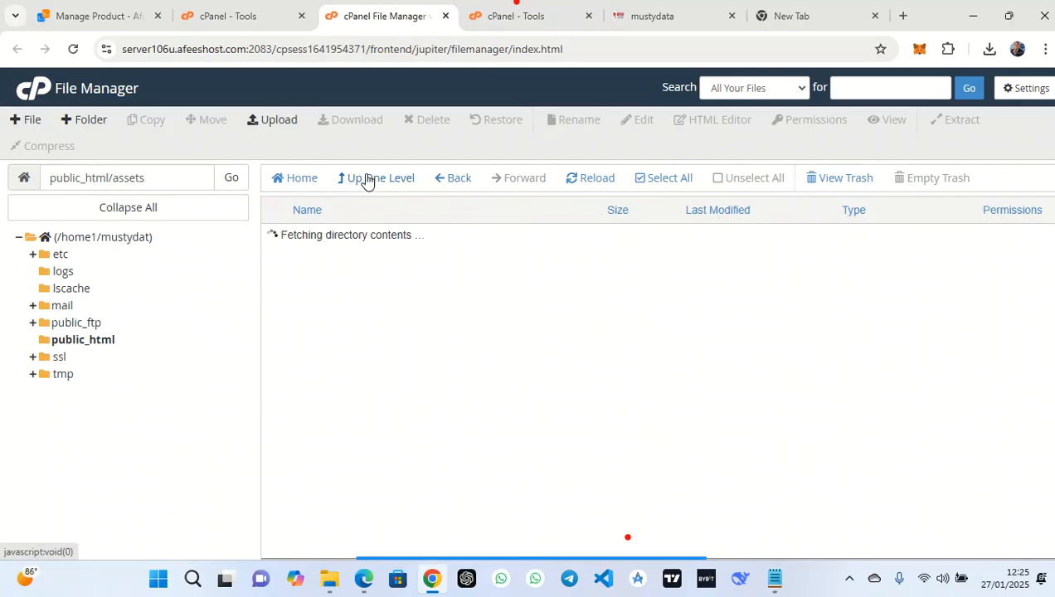
scroll(413, 439, "down", 1)
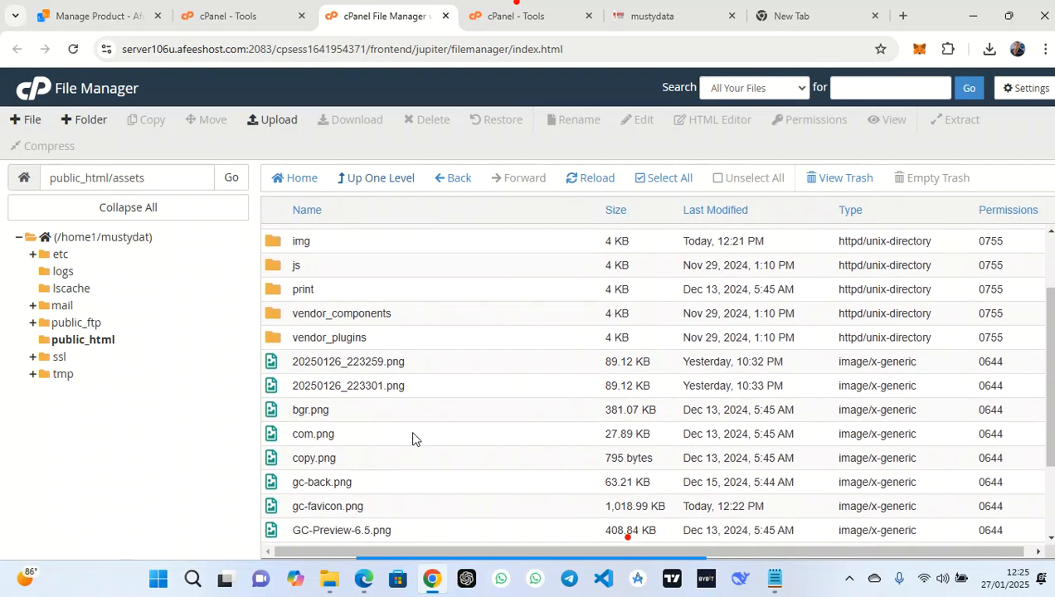
left_click(407, 365)
right_click(409, 366)
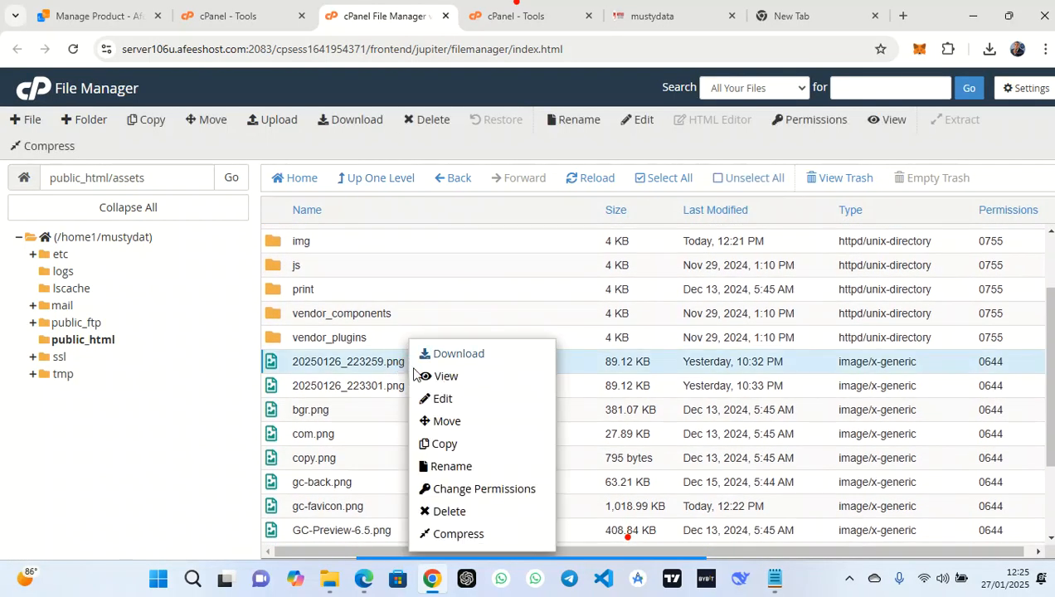
left_click(451, 468)
Replace the file name with the pasted name and submit the rename
left_click_drag(461, 330, 509, 329)
left_click(510, 328)
double_click(509, 329)
key("ctrl+a")
key("ctrl+v")
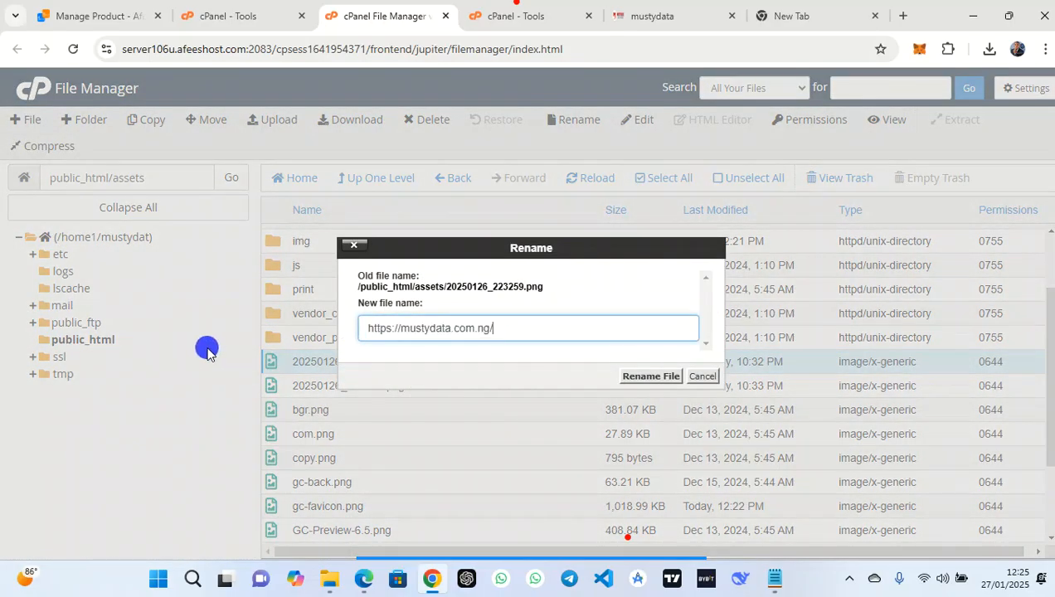
left_click(644, 377)
Check the image file name in the image URL tab, then return to File Manager
left_click(780, 18)
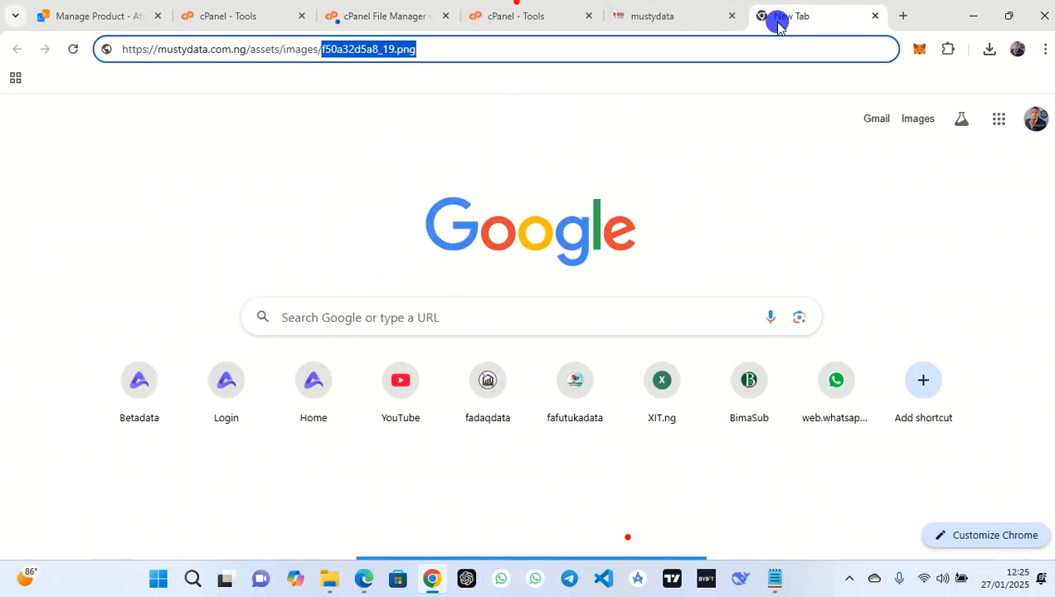
left_click(445, 42)
left_click_drag(441, 46, 322, 53)
left_click(502, 10)
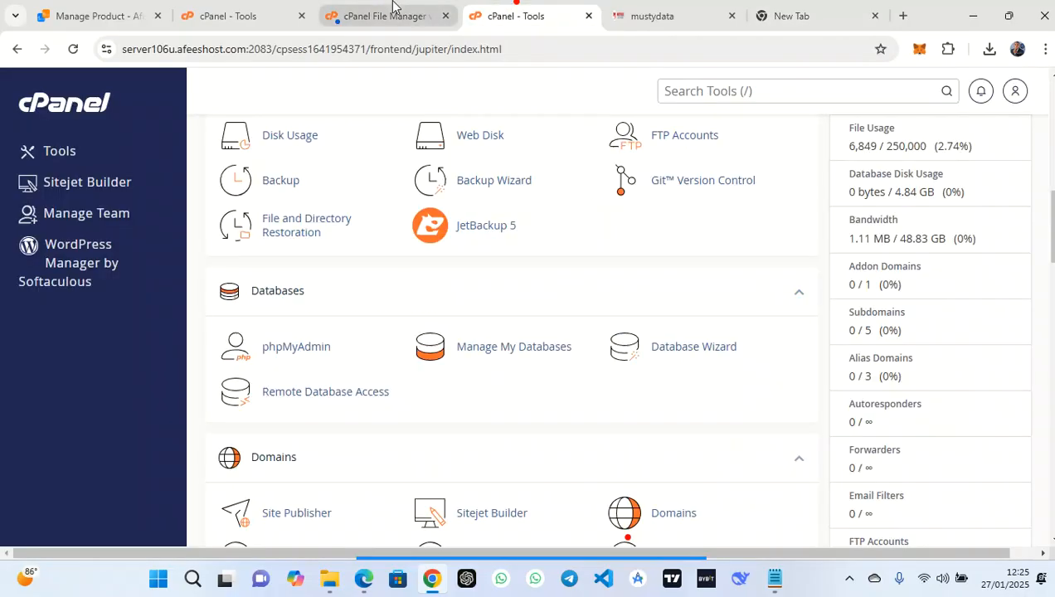
left_click(391, 10)
Dismiss the failure alert and rename 20250126_223259.png to f50a32d5a8_19.png
left_click(664, 164)
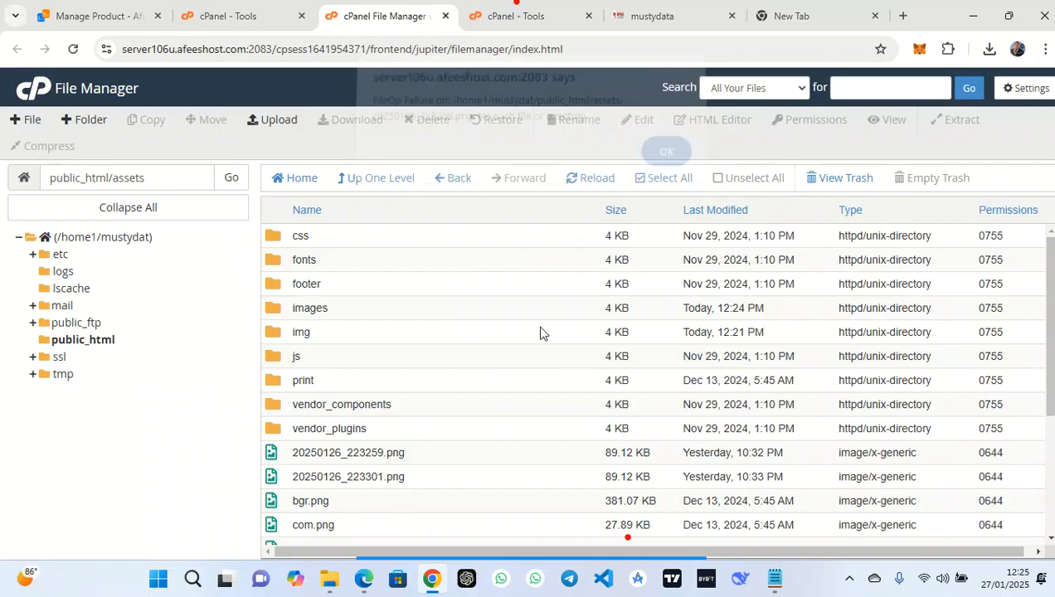
left_click(465, 454)
right_click(465, 455)
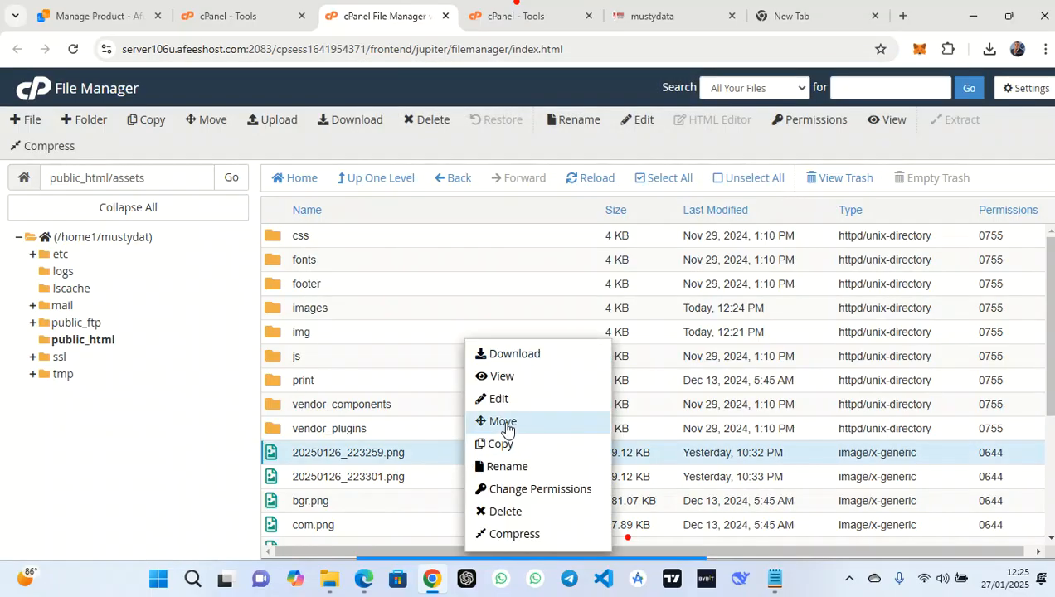
left_click(526, 466)
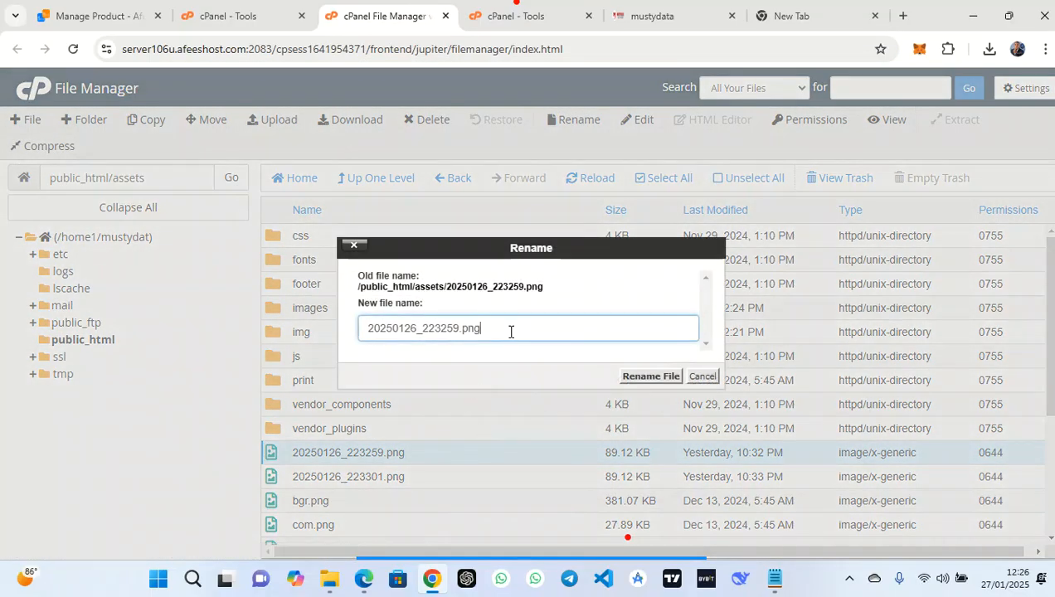
left_click_drag(488, 328, 259, 331)
key("ctrl+v")
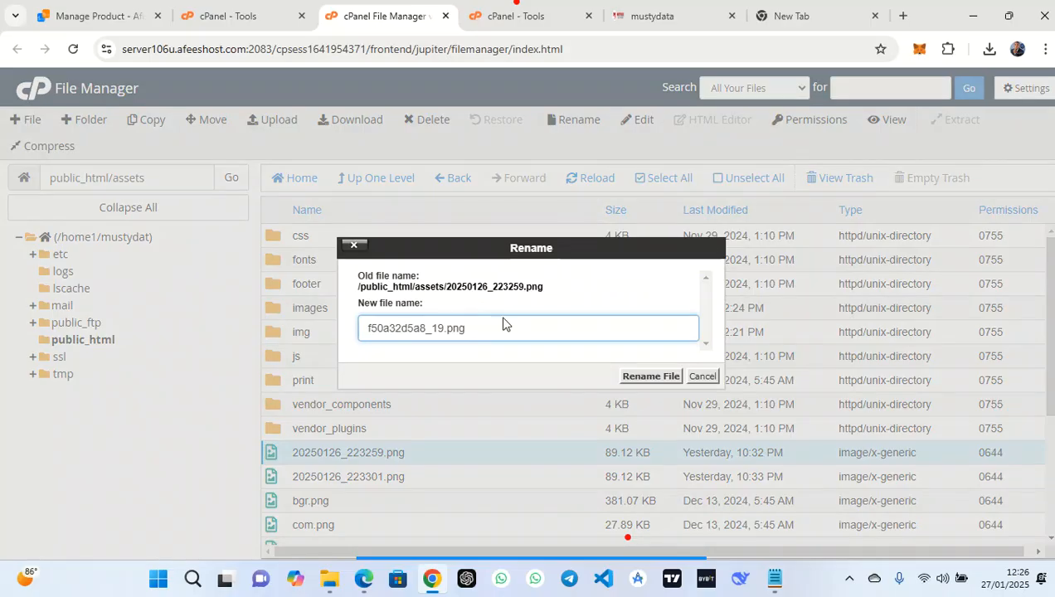
left_click(659, 378)
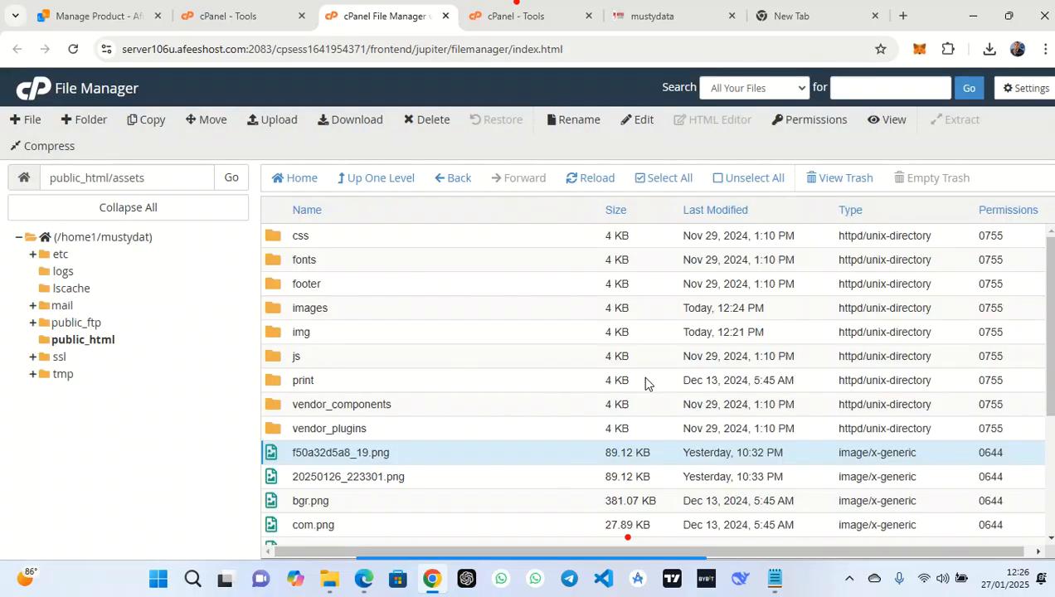
Move f50a32d5a8_19.png into /public_html/assets/images
right_click(413, 455)
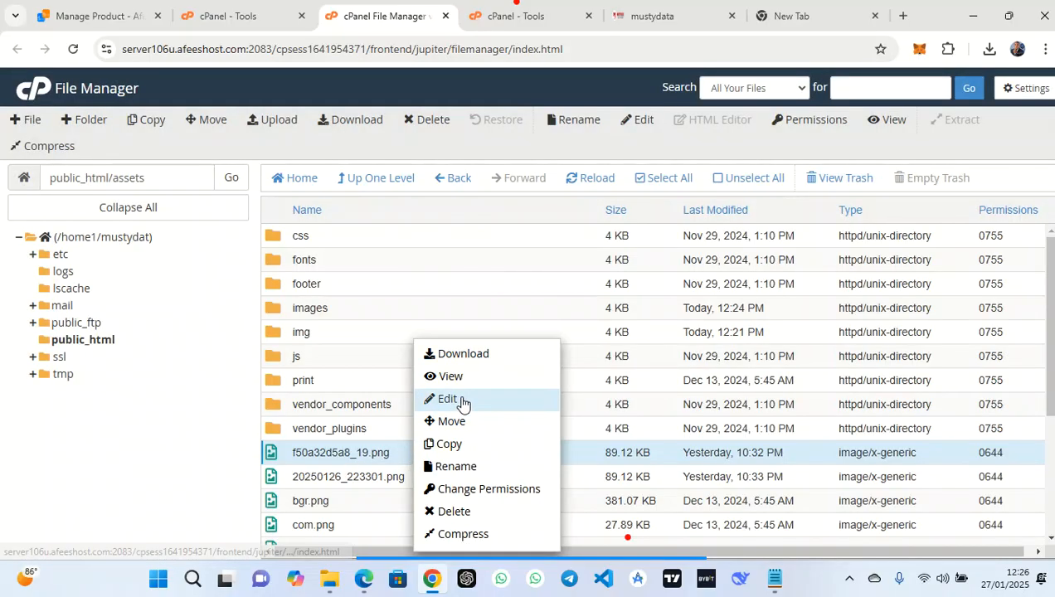
left_click(472, 423)
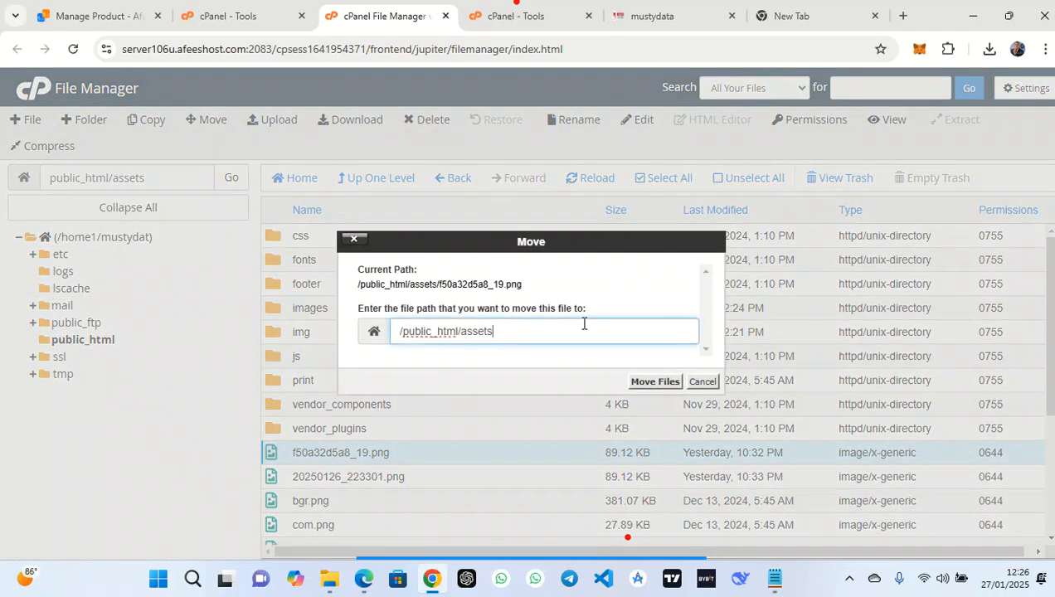
type("/images")
left_click(656, 387)
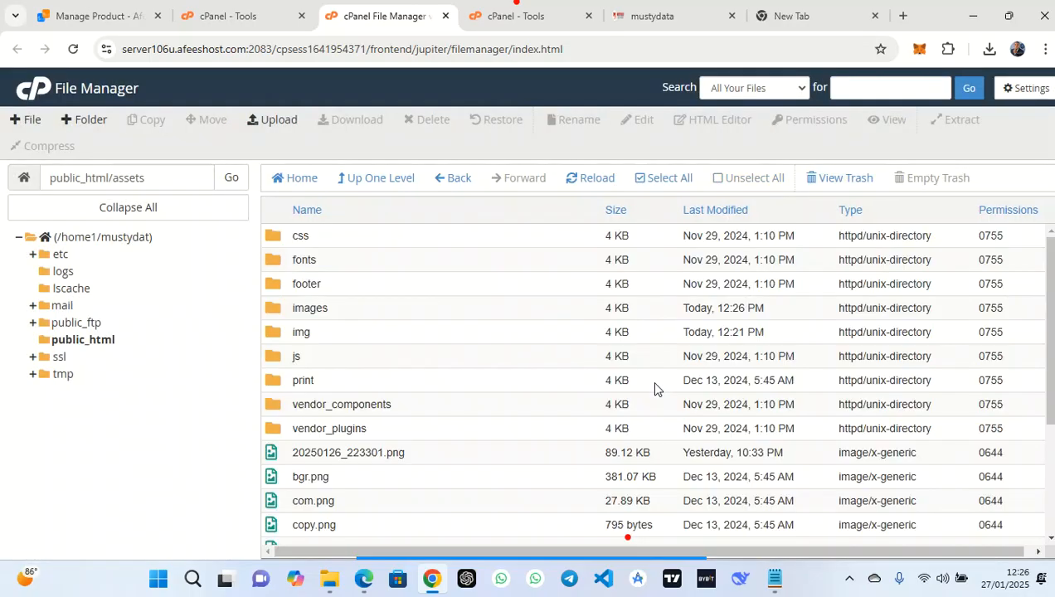
Reload the mustydata site in Chrome and Edge, then refresh the assets listing
left_click(653, 16)
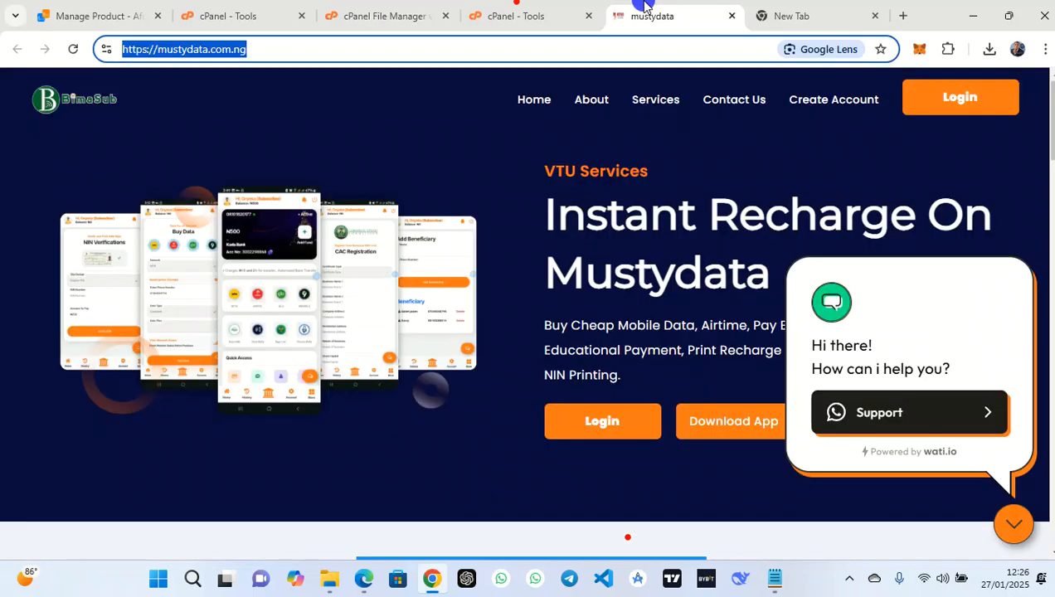
left_click(79, 54)
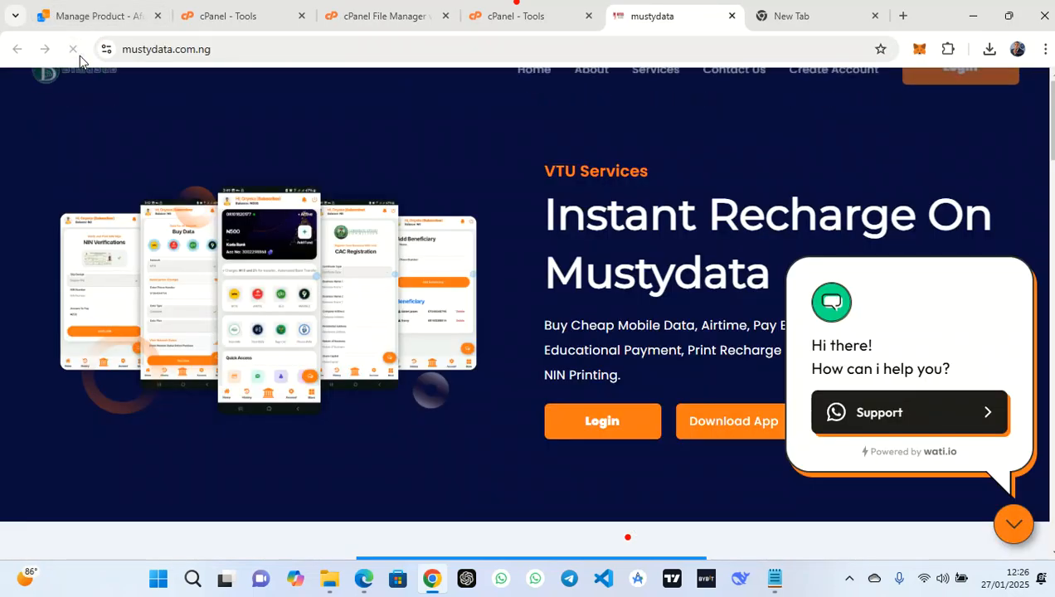
left_click(365, 581)
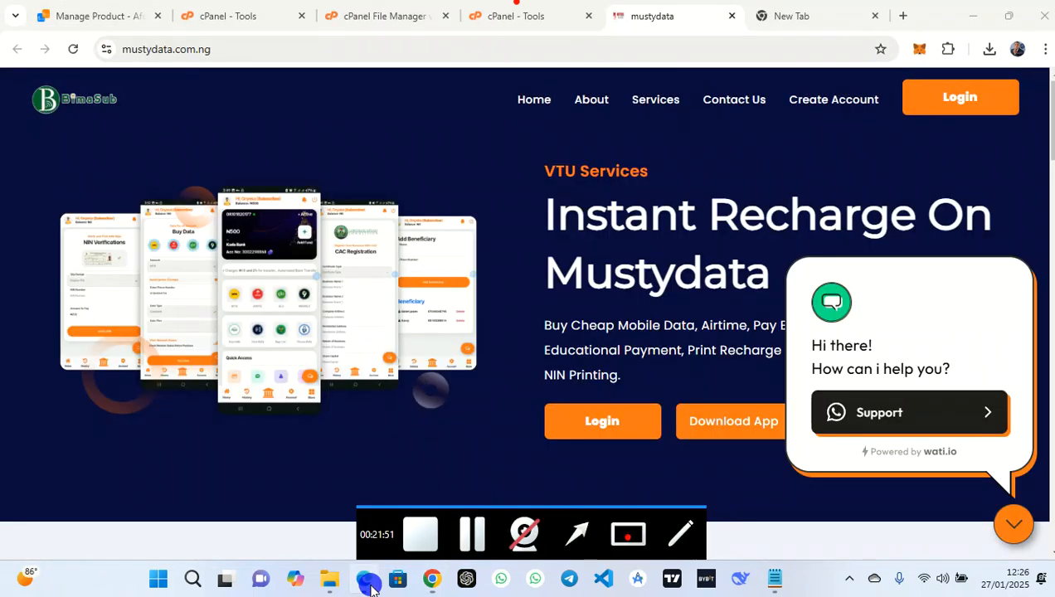
left_click(95, 68)
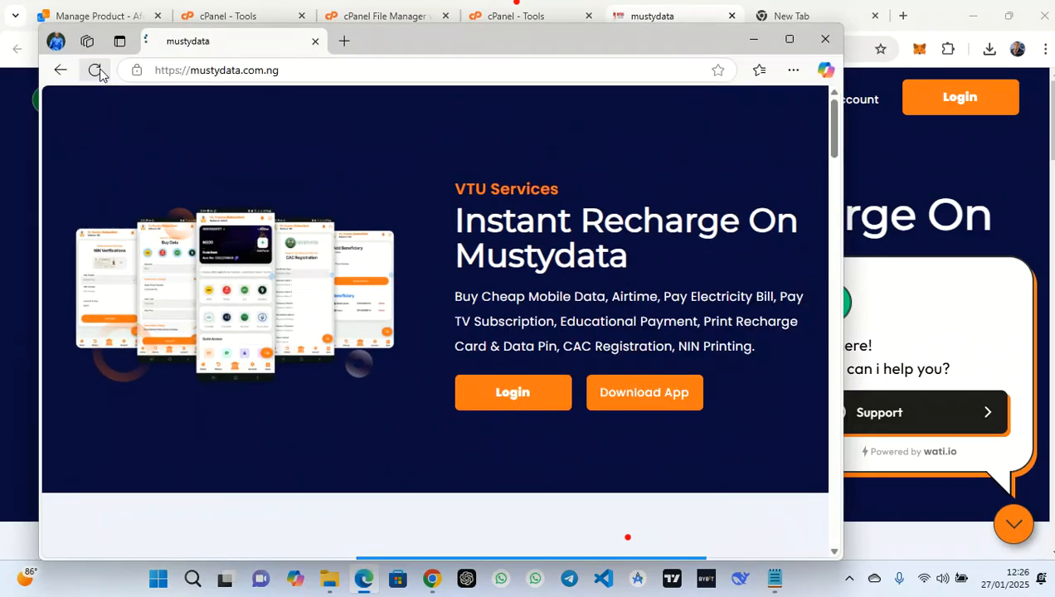
left_click(753, 39)
left_click(412, 11)
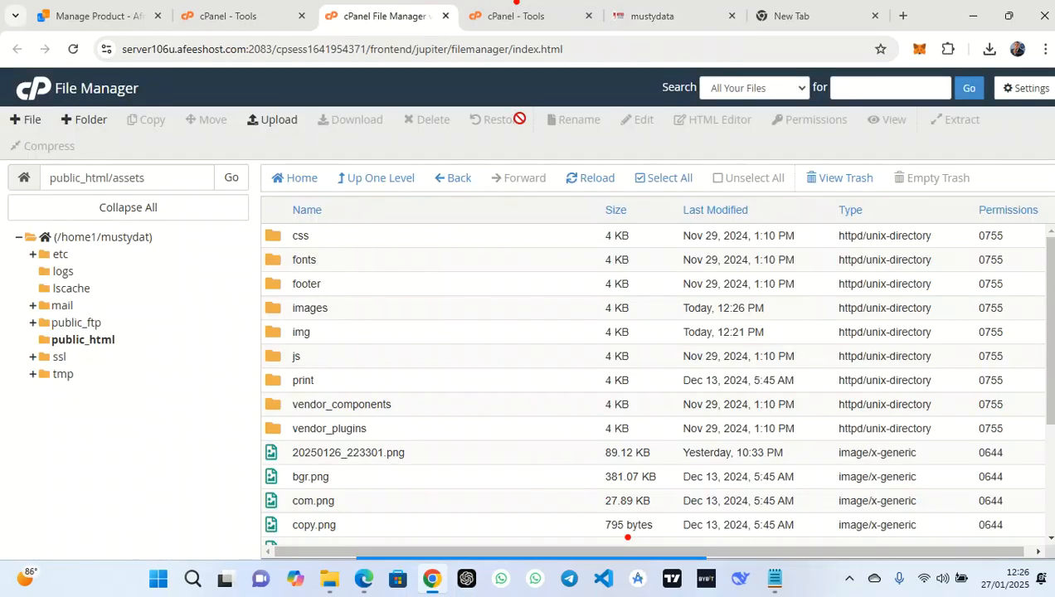
left_click(580, 177)
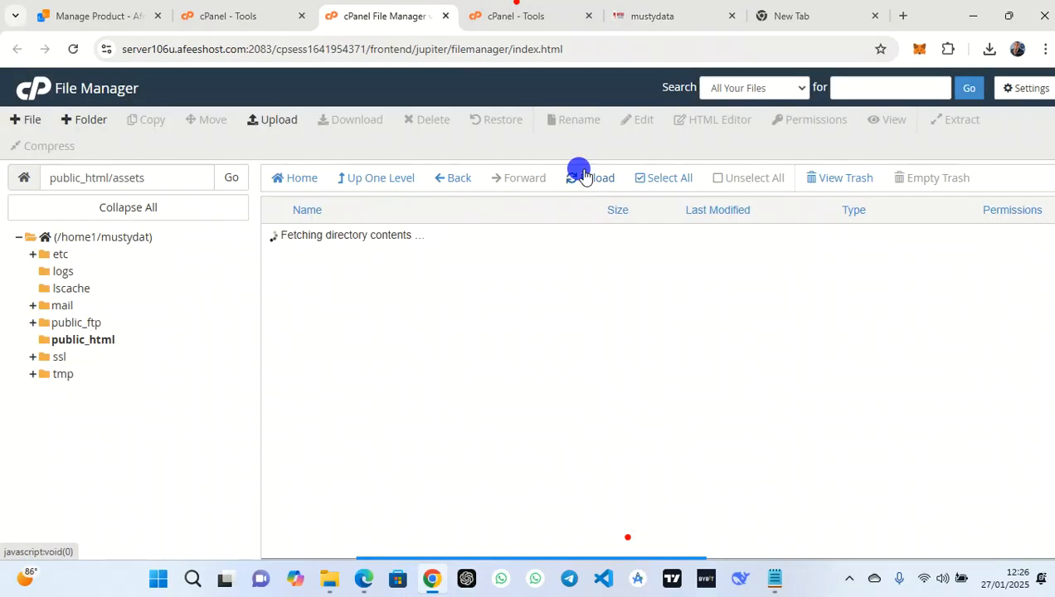
Load mustydata.com.ng in a new incognito window to confirm the new logo
left_click(656, 15)
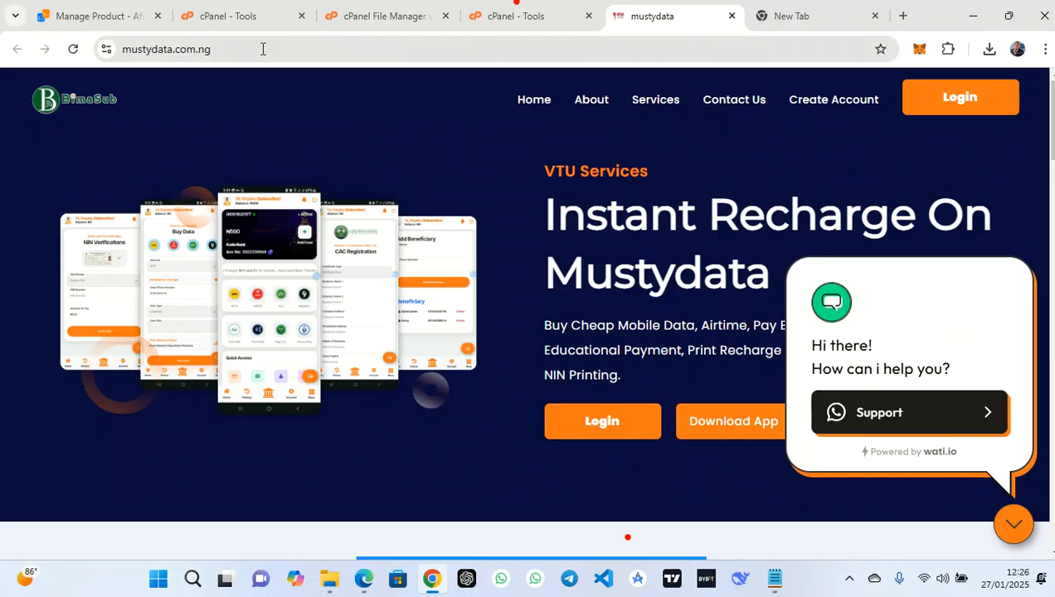
left_click(61, 51)
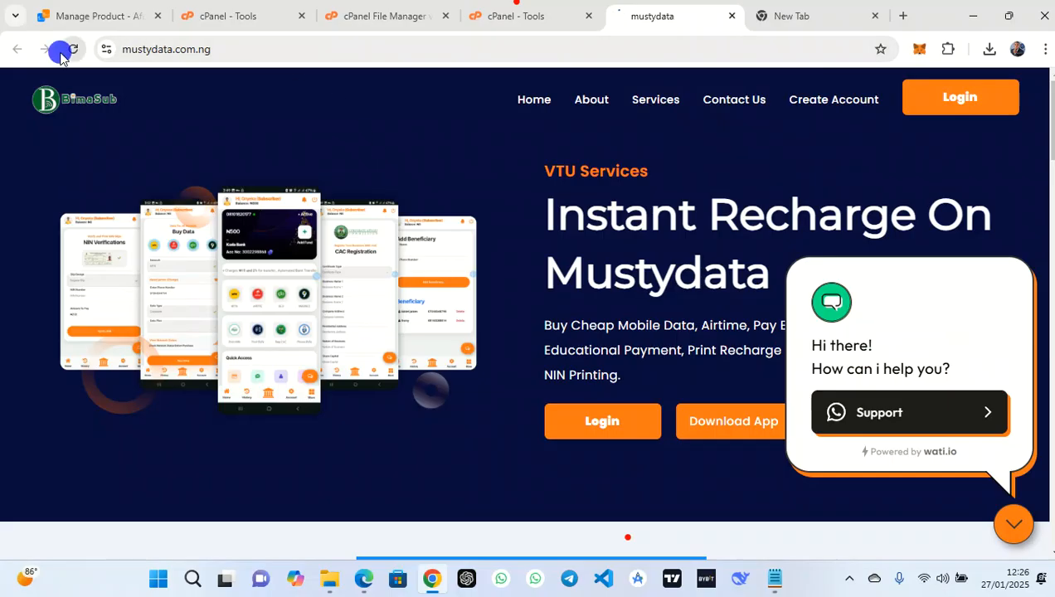
left_click(293, 53)
key("ctrl+c")
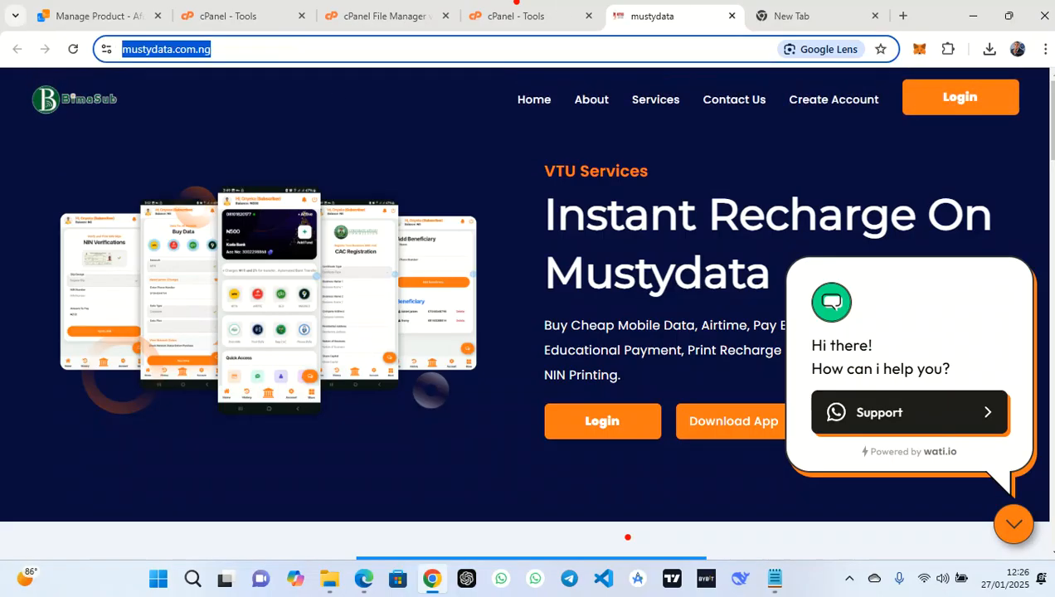
left_click(1044, 49)
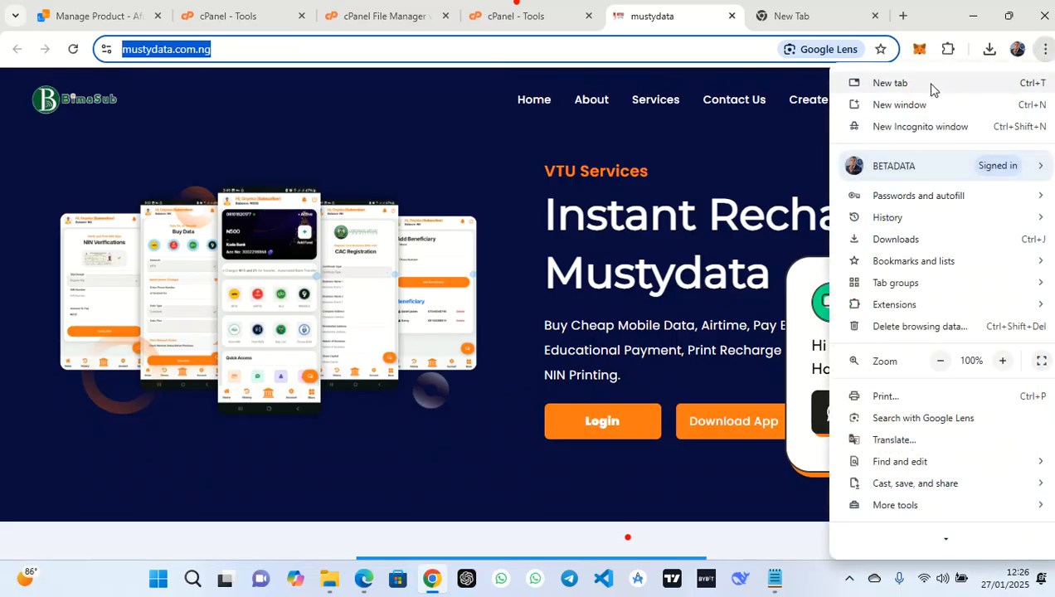
left_click(909, 127)
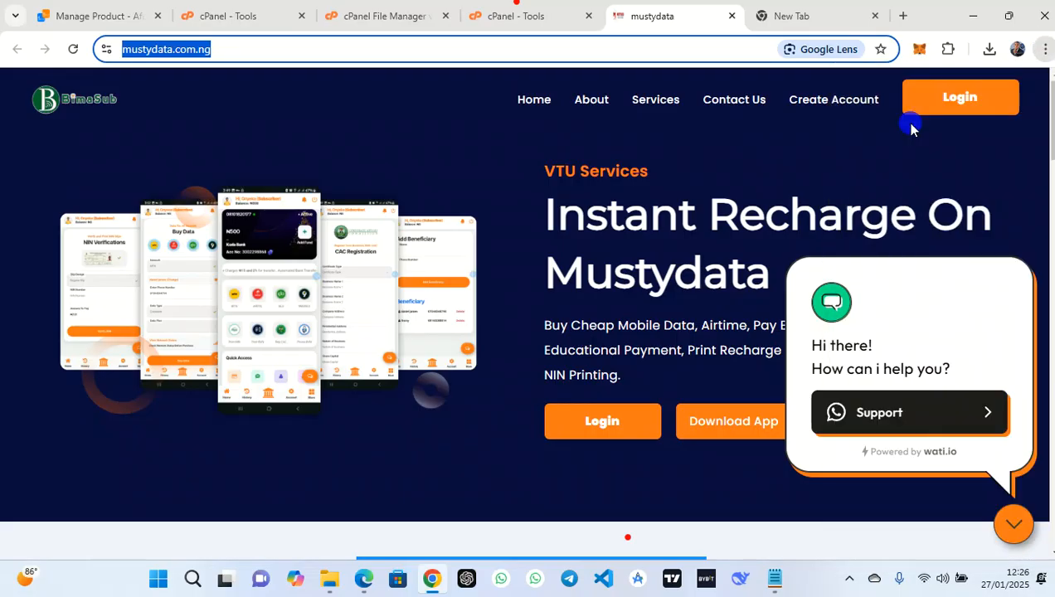
key("ctrl+v")
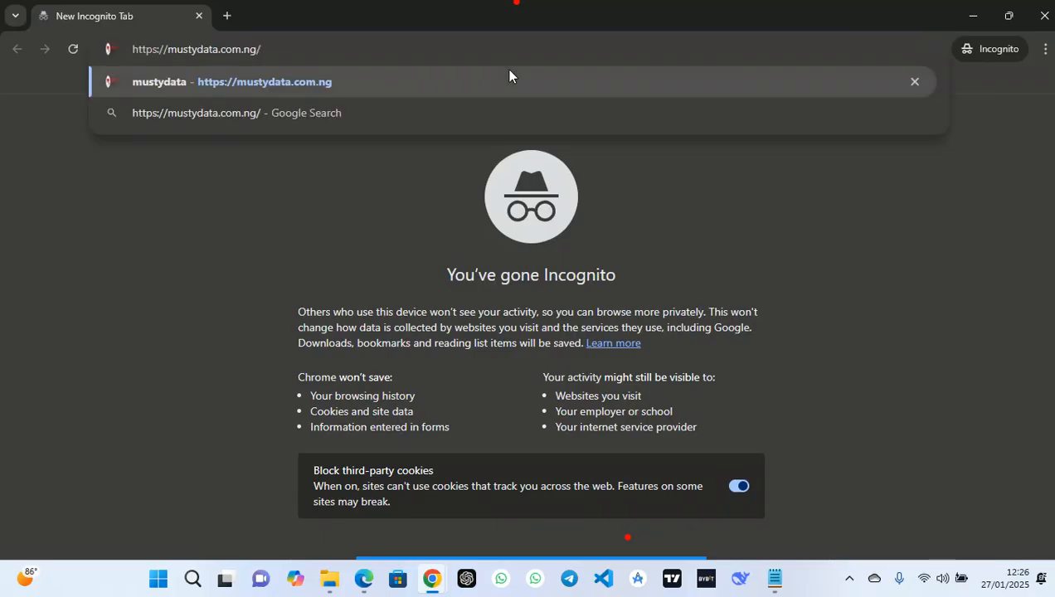
key("Return")
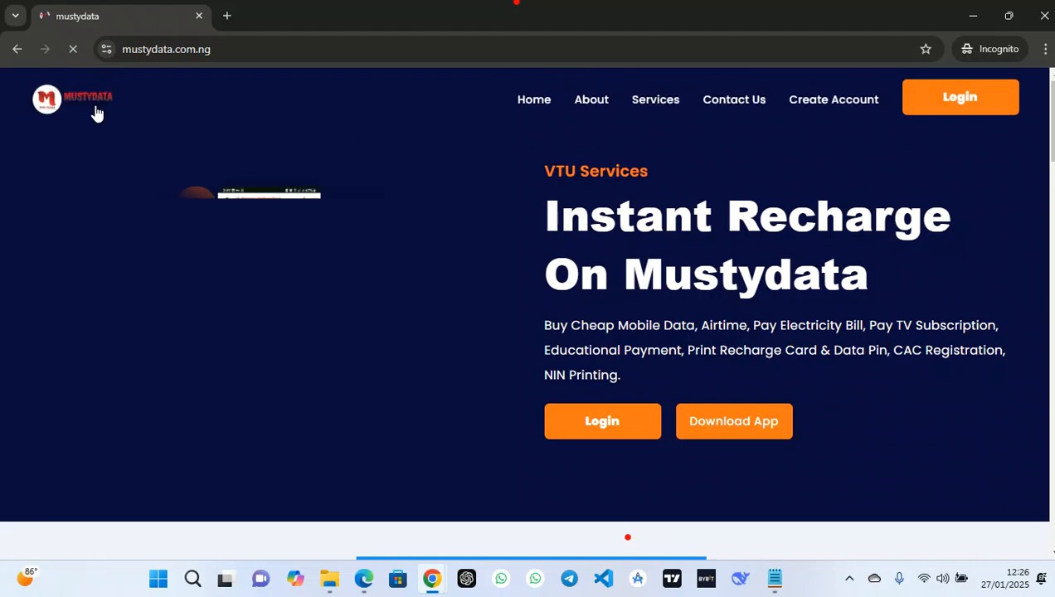
Bring the Edge window back, maximize it and open a new tab
left_click(365, 581)
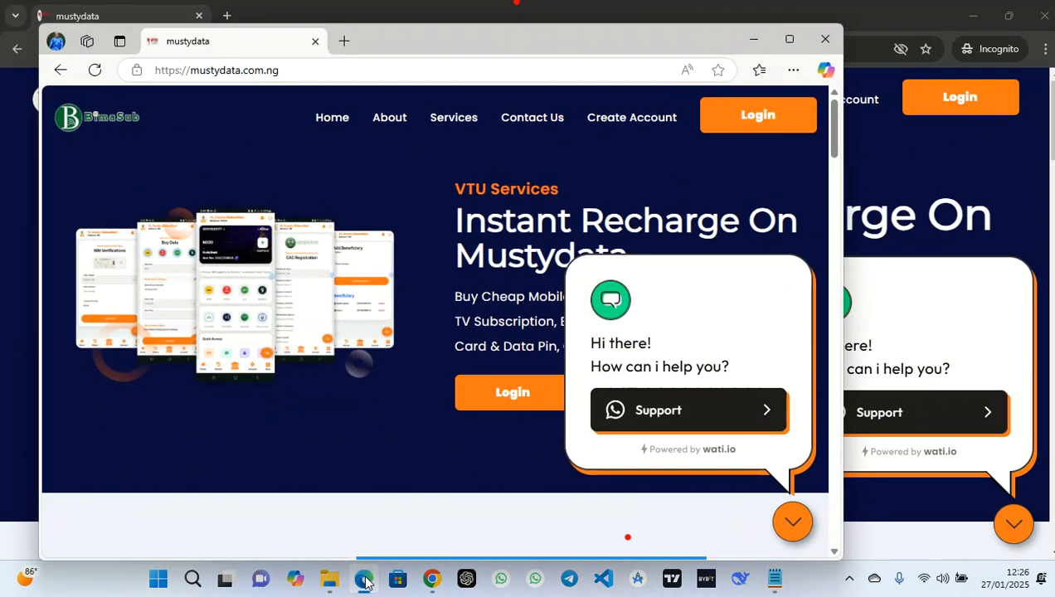
left_click(792, 40)
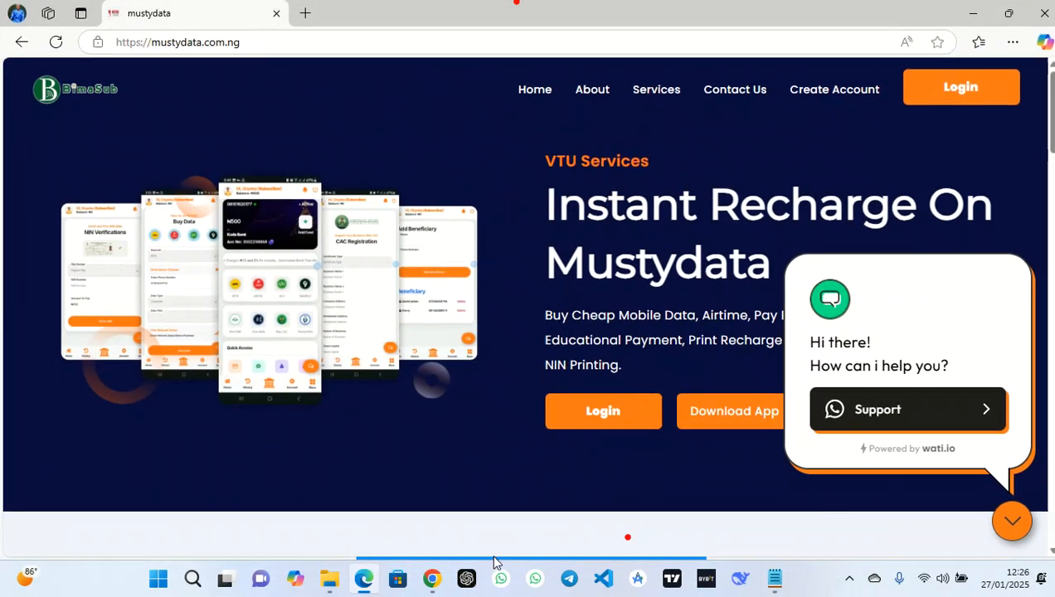
mouse_move(475, 562)
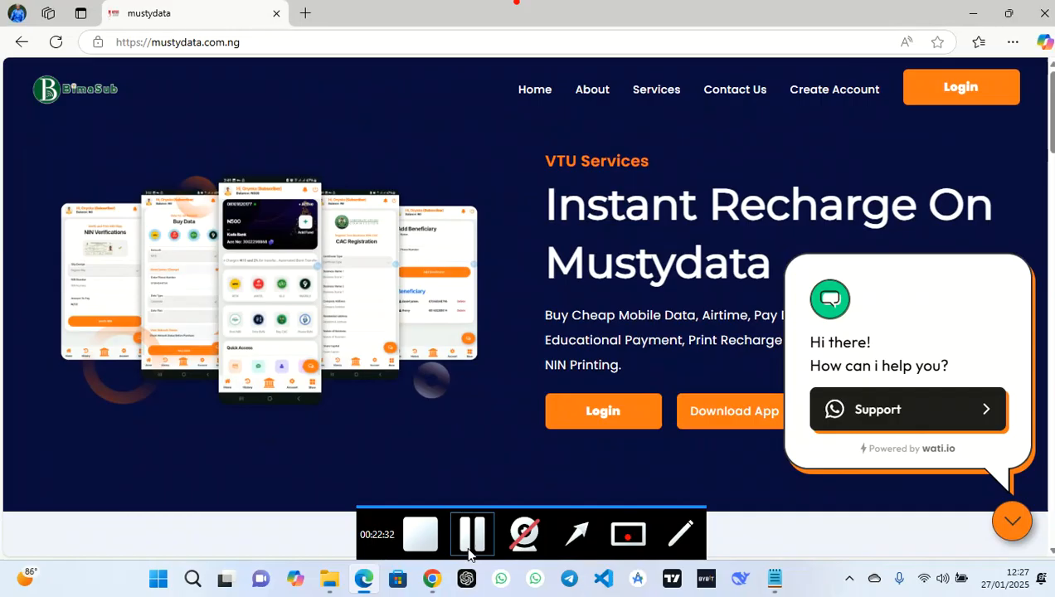
left_click(470, 547)
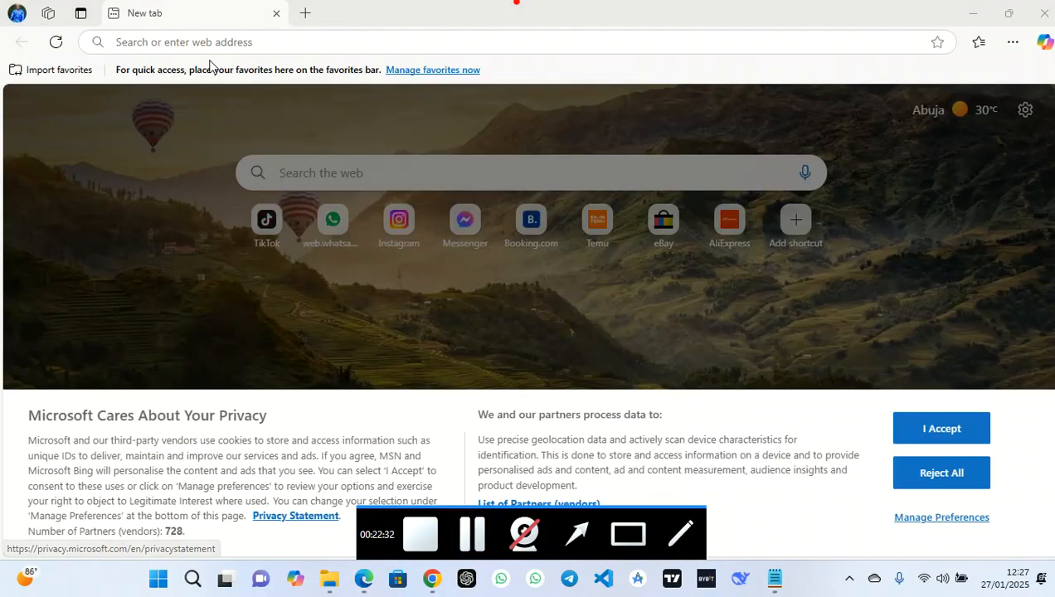
Load mustydata.com.ng in Edge and open its Login page from the header
left_click(200, 42)
key("ctrl+v")
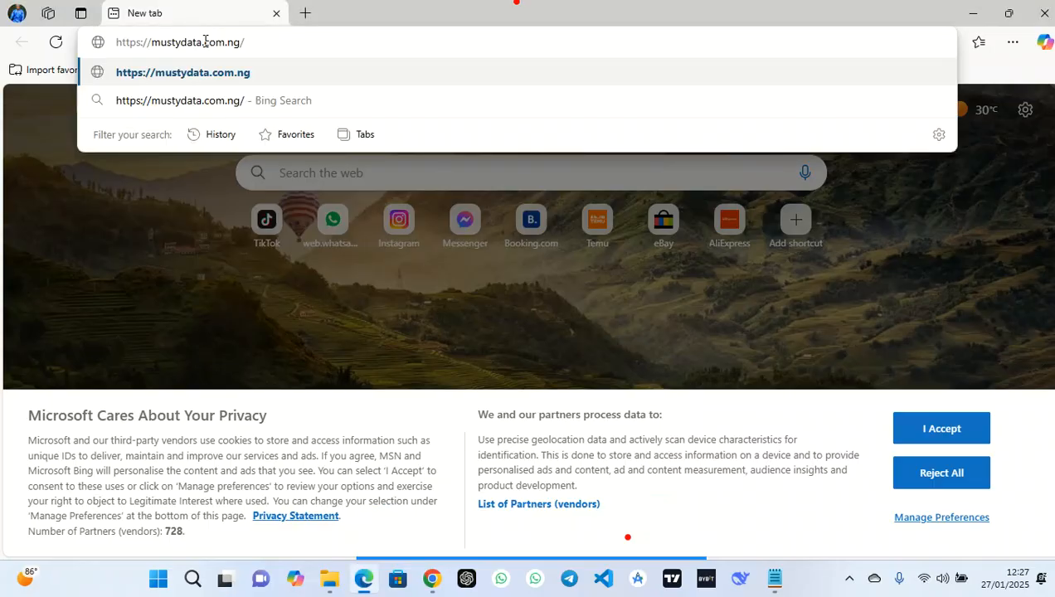
key("Return")
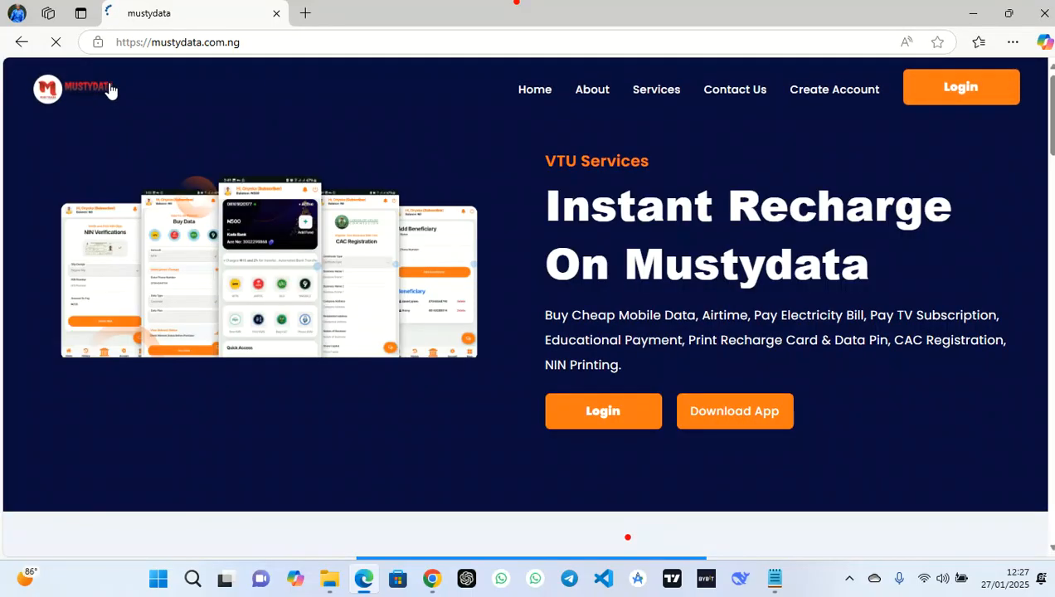
scroll(310, 195, "down", 3)
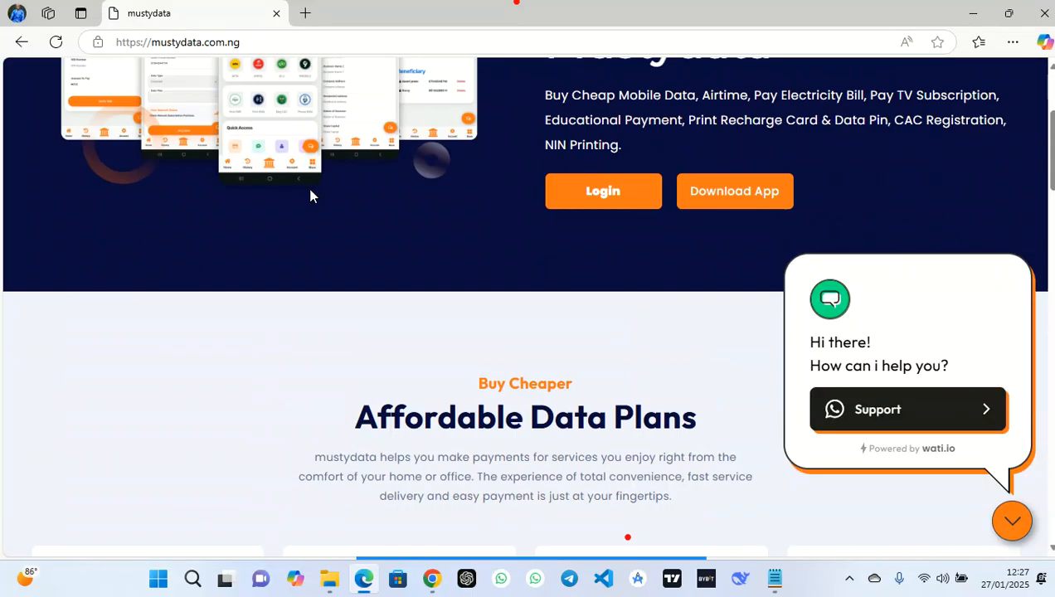
scroll(311, 196, "down", 15)
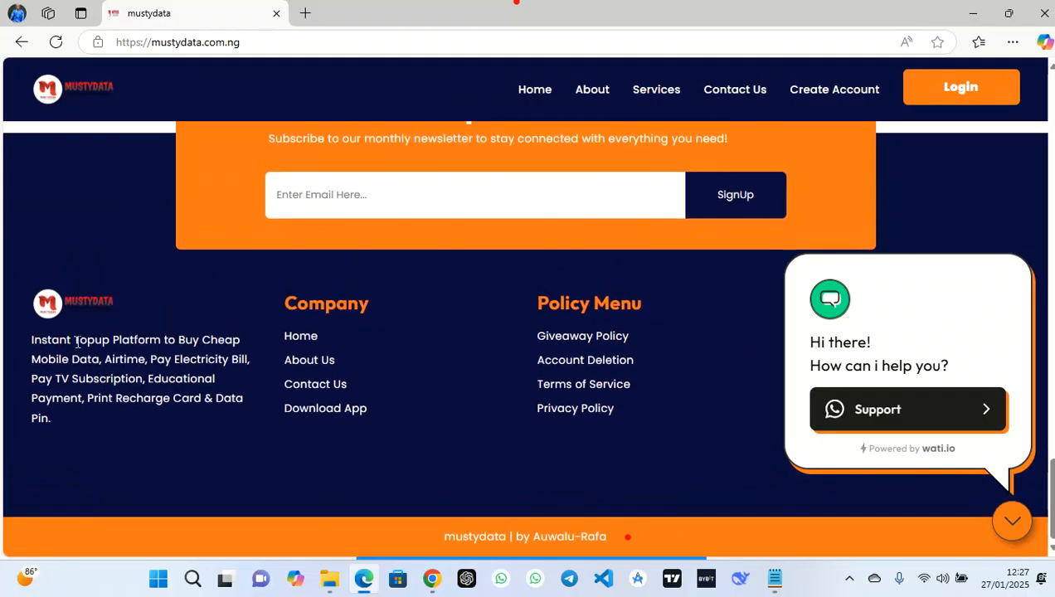
scroll(178, 299, "up", 18)
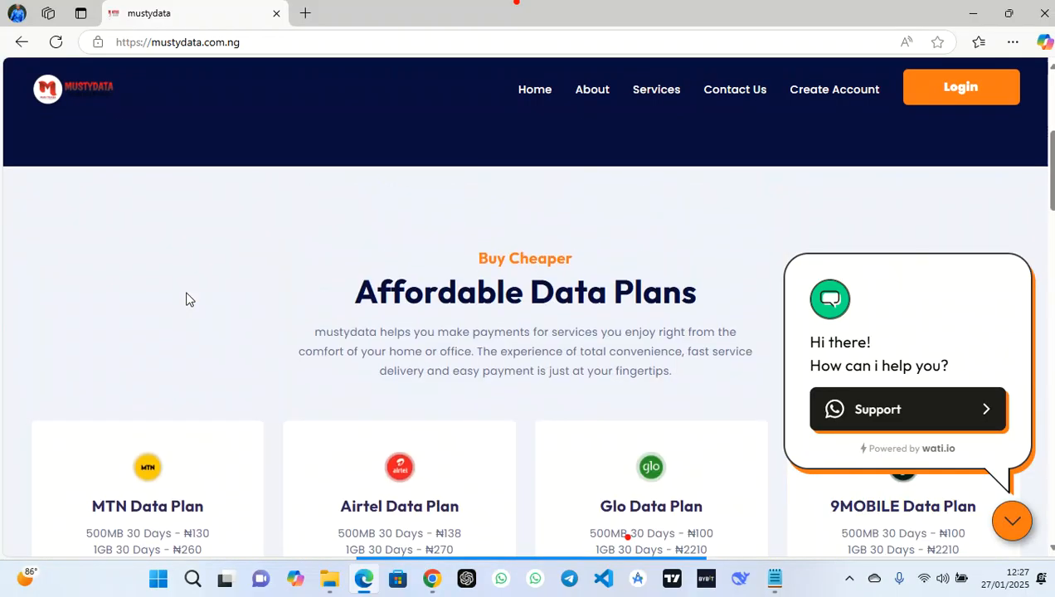
left_click(604, 413)
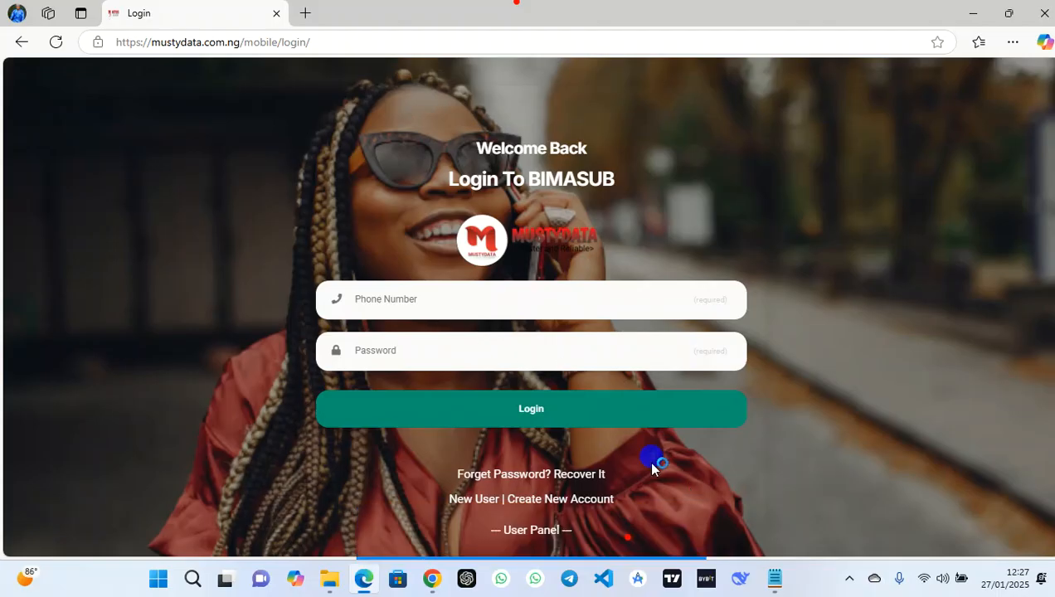
Visit the Create New Account page, then go back to the login form
left_click(539, 498)
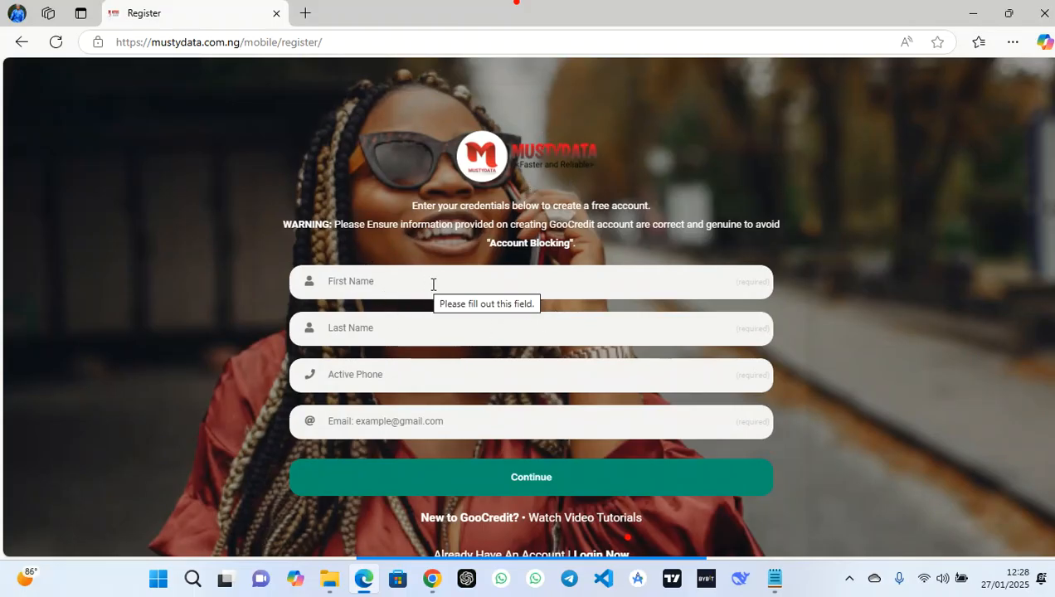
left_click(561, 239)
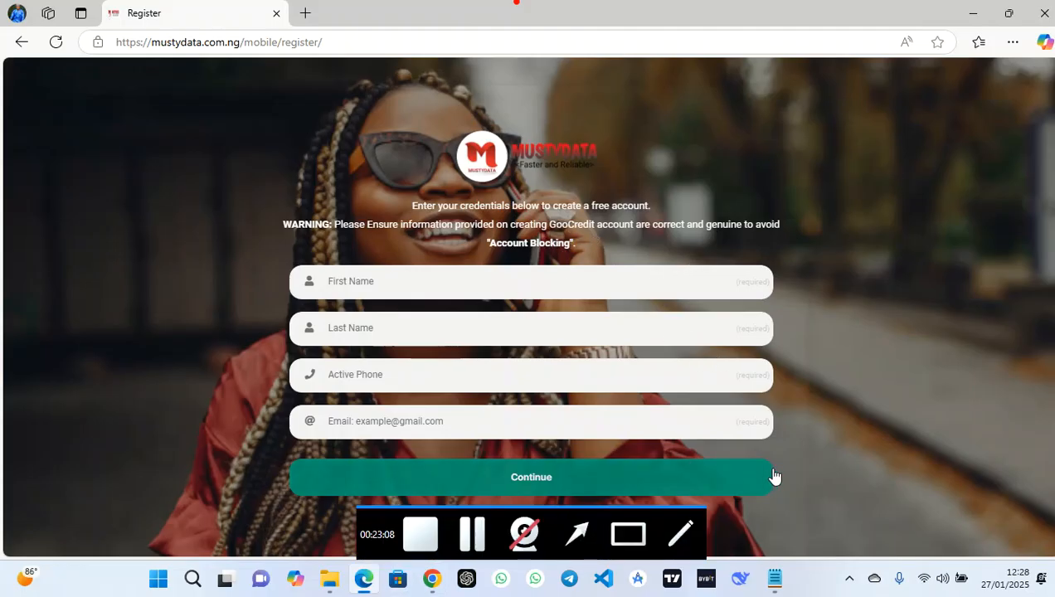
scroll(677, 541, "down", 1)
scroll(677, 541, "down", 1)
left_click(612, 438)
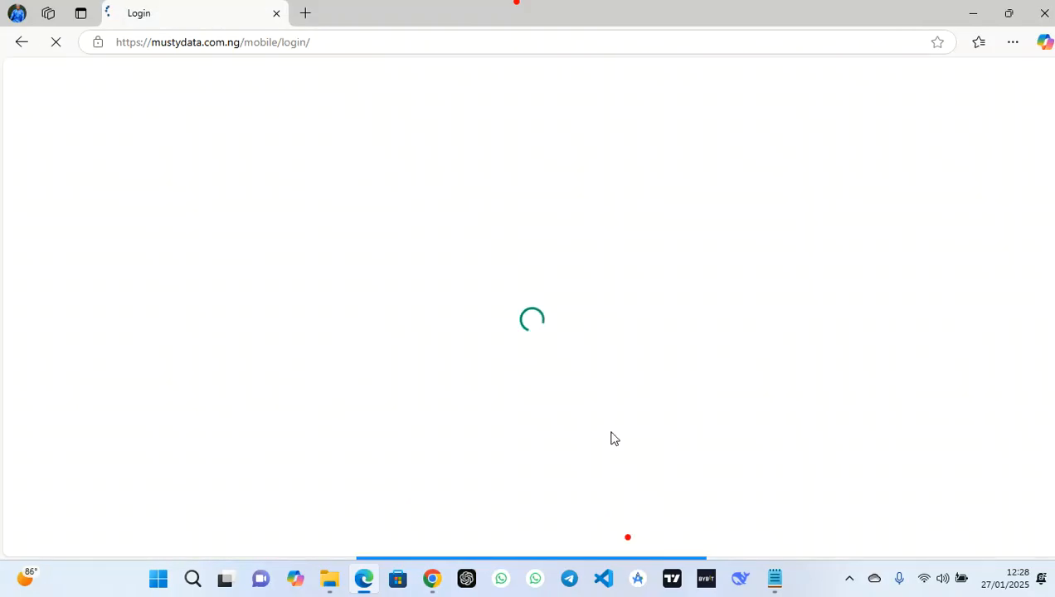
Sign in with the saved account phone number and the account password
left_click(483, 298)
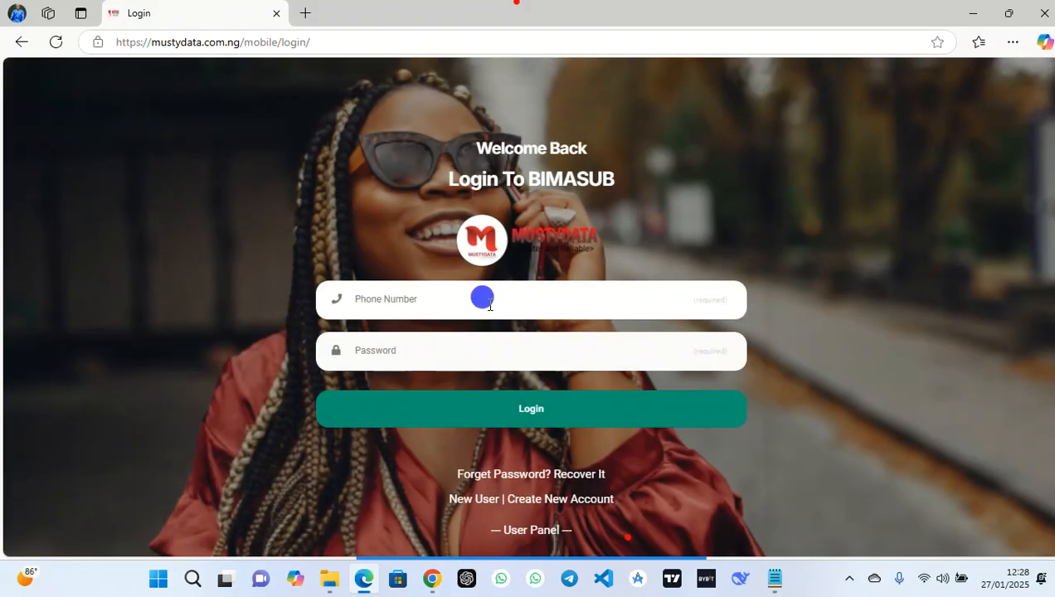
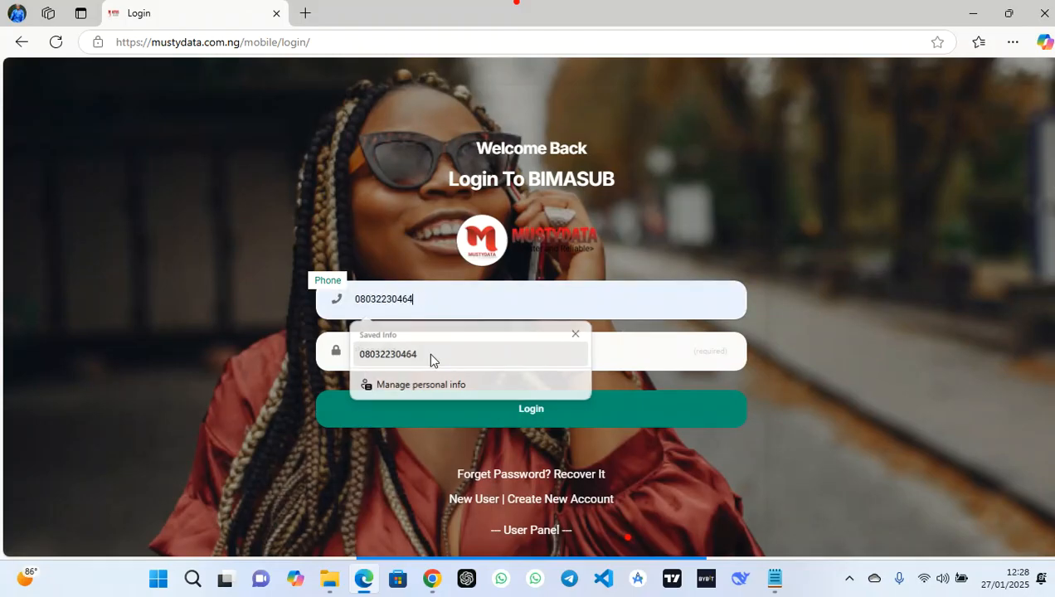
left_click(428, 351)
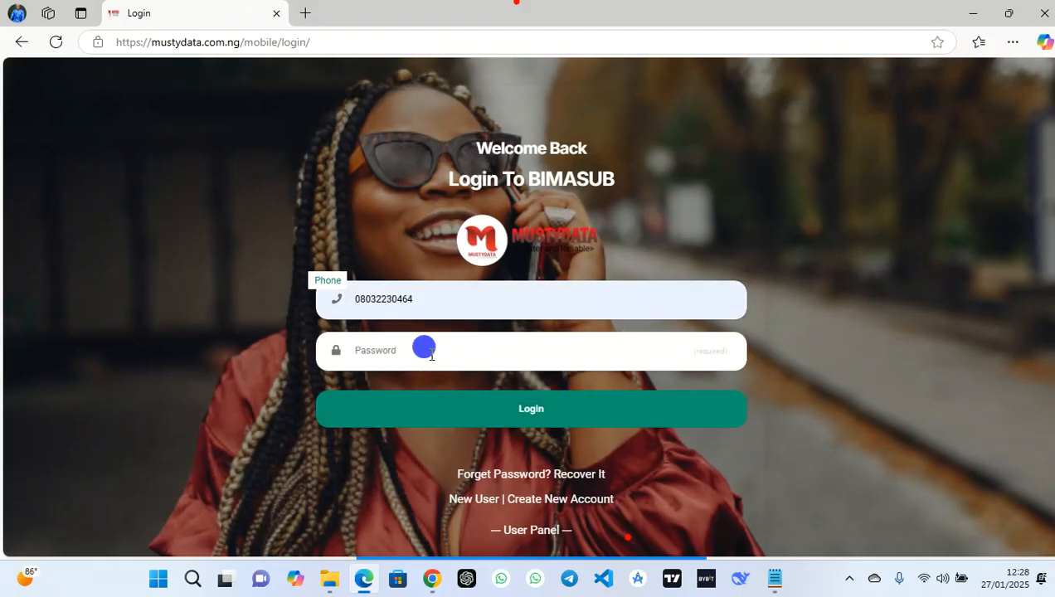
left_click(432, 355)
type("•••")
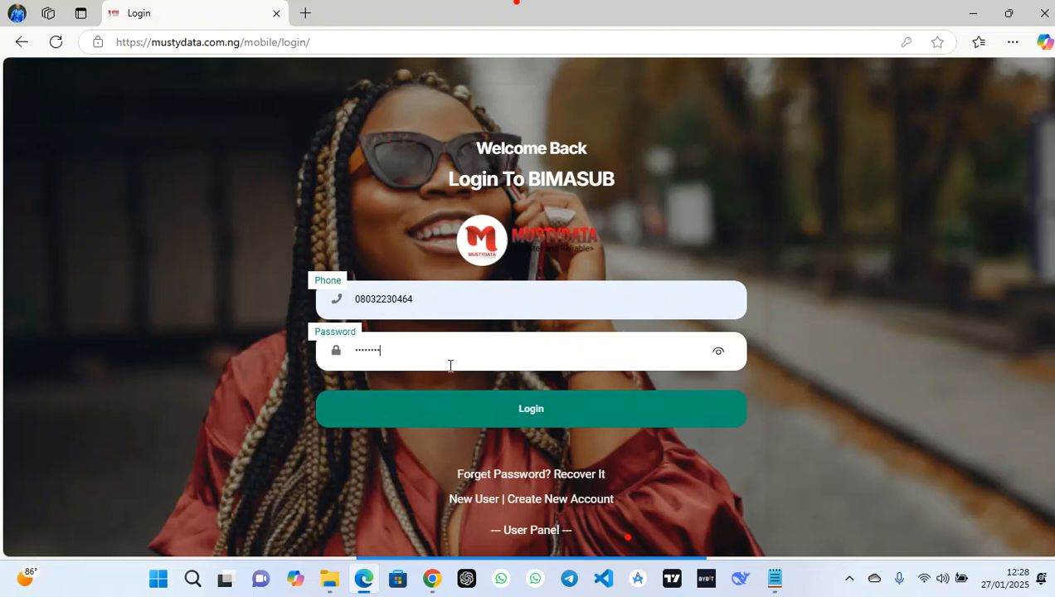
left_click(457, 414)
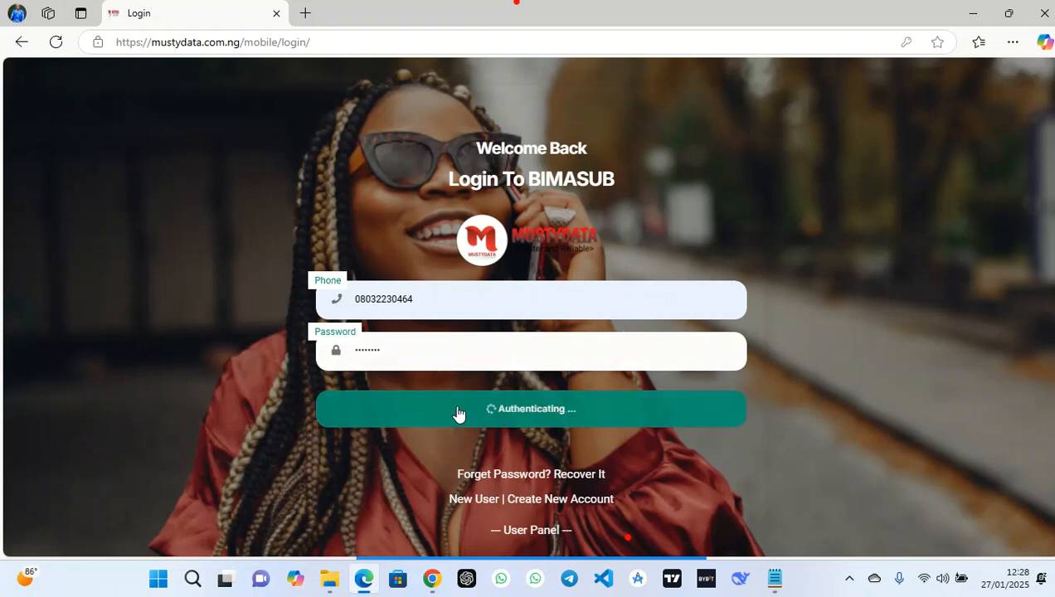
Dismiss the login alert and save-password prompt, then reveal the ₦381 balance
left_click(675, 405)
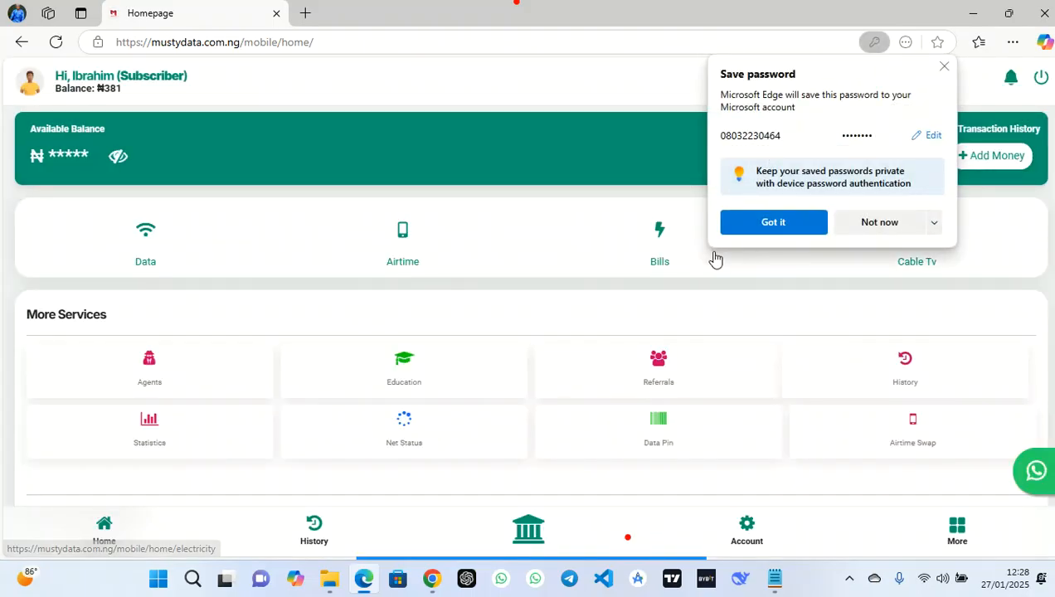
left_click(946, 65)
left_click(117, 159)
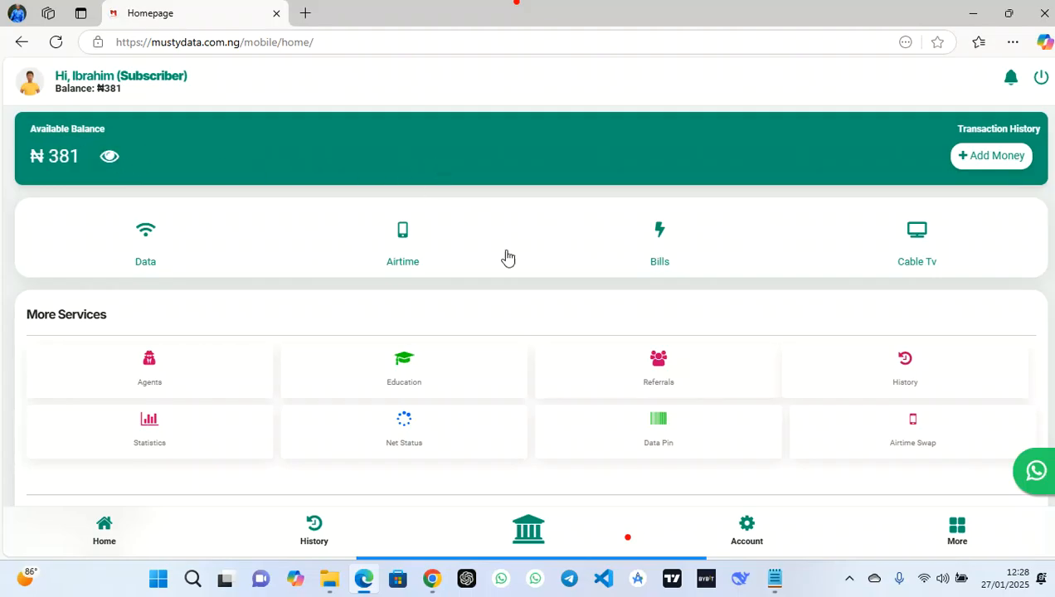
Open the details of the successful 1GB Data transaction from Recent Transactions
scroll(559, 336, "down", 5)
scroll(559, 336, "down", 1)
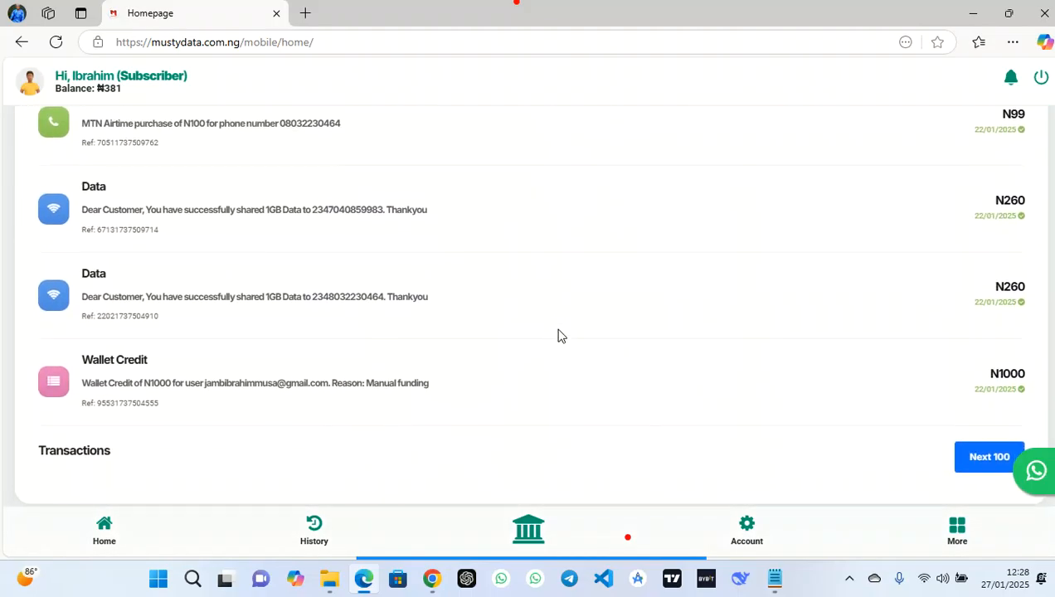
scroll(560, 336, "up", 3)
scroll(560, 336, "up", 1)
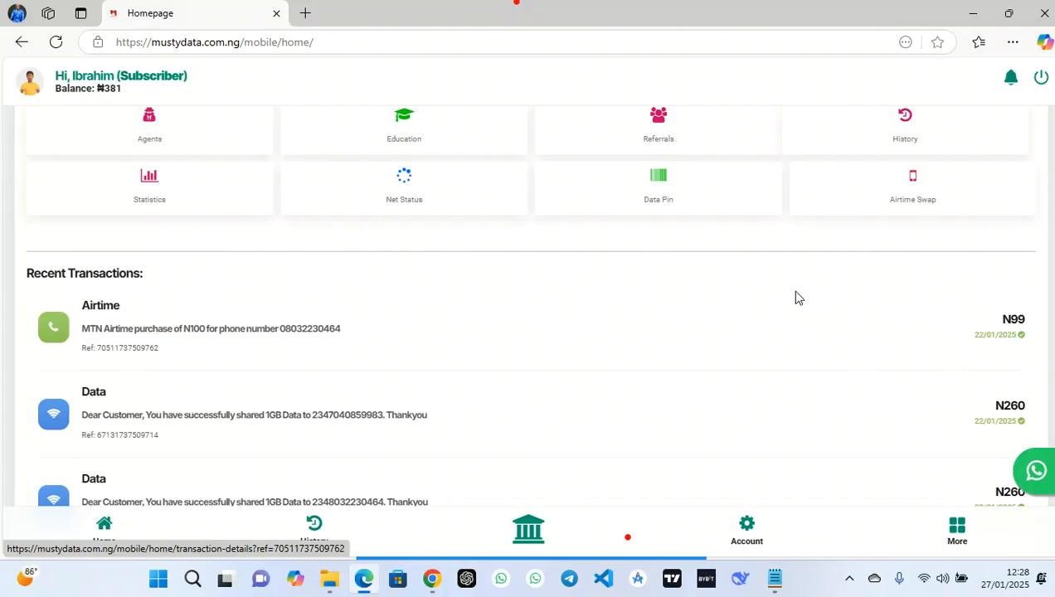
scroll(541, 349, "up", 3)
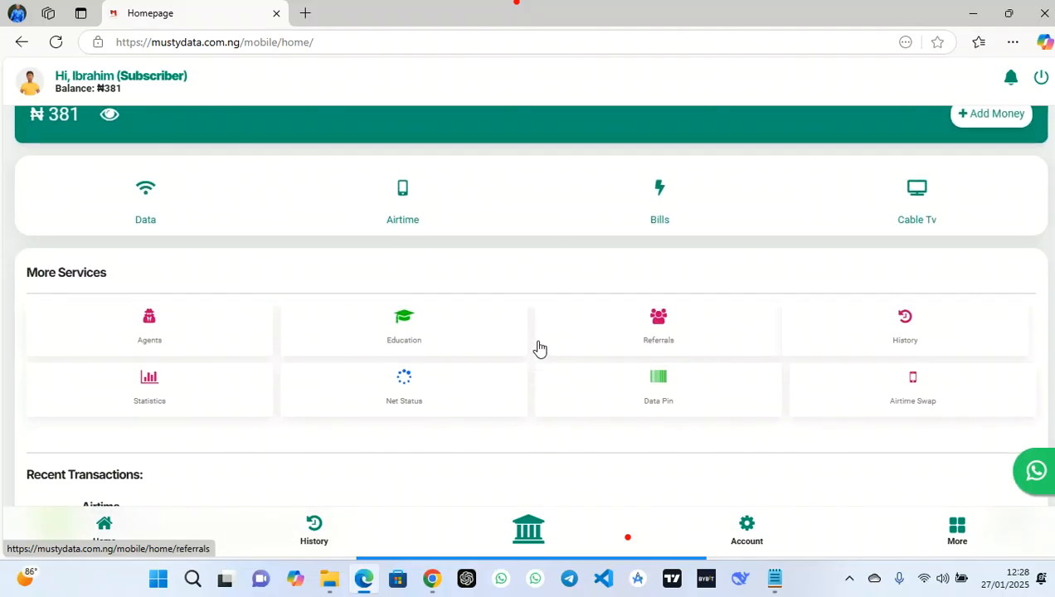
scroll(540, 349, "down", 5)
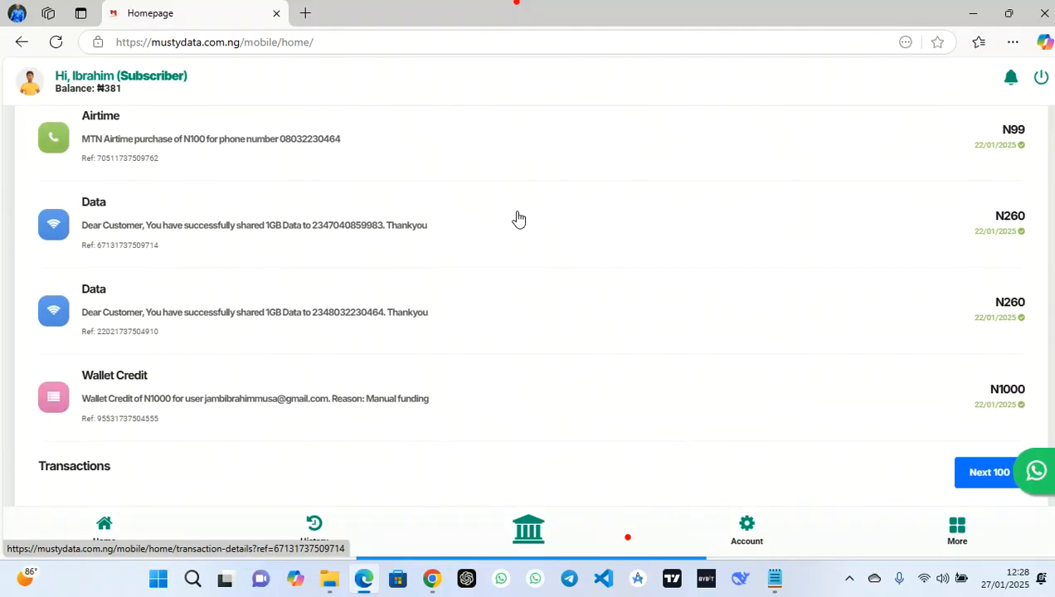
left_click(346, 226)
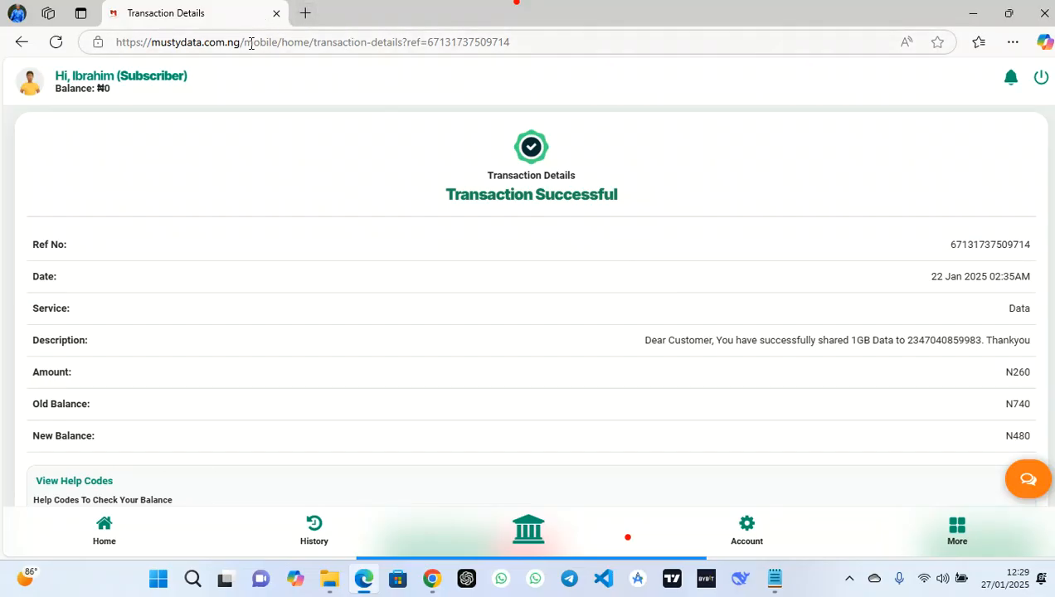
Open the mustydata admingc admin page in a new tab and log in as admin
left_click(306, 13)
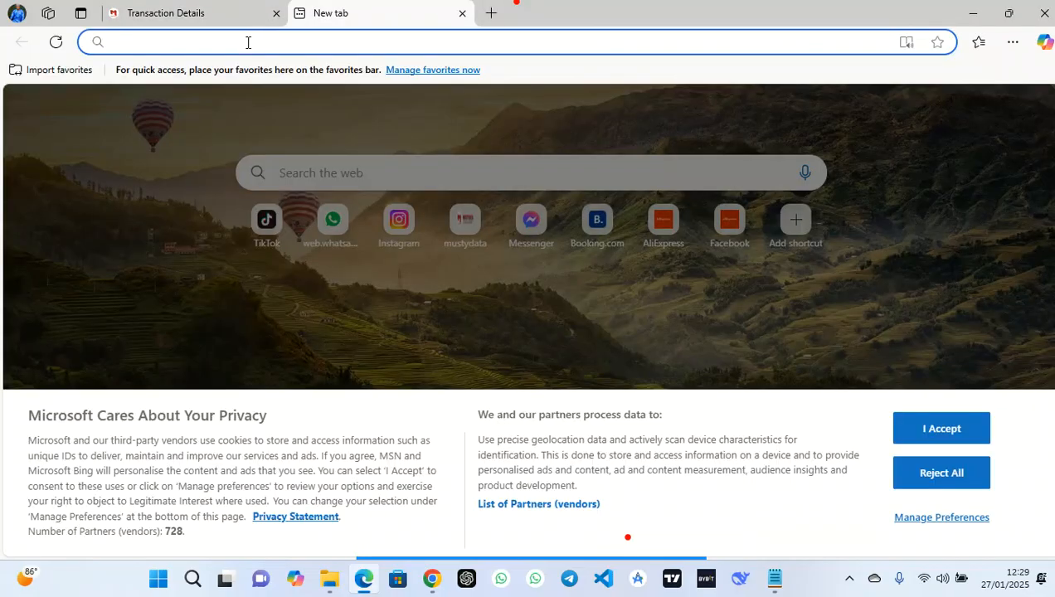
type("https://mustydata.com.ng/")
type("a")
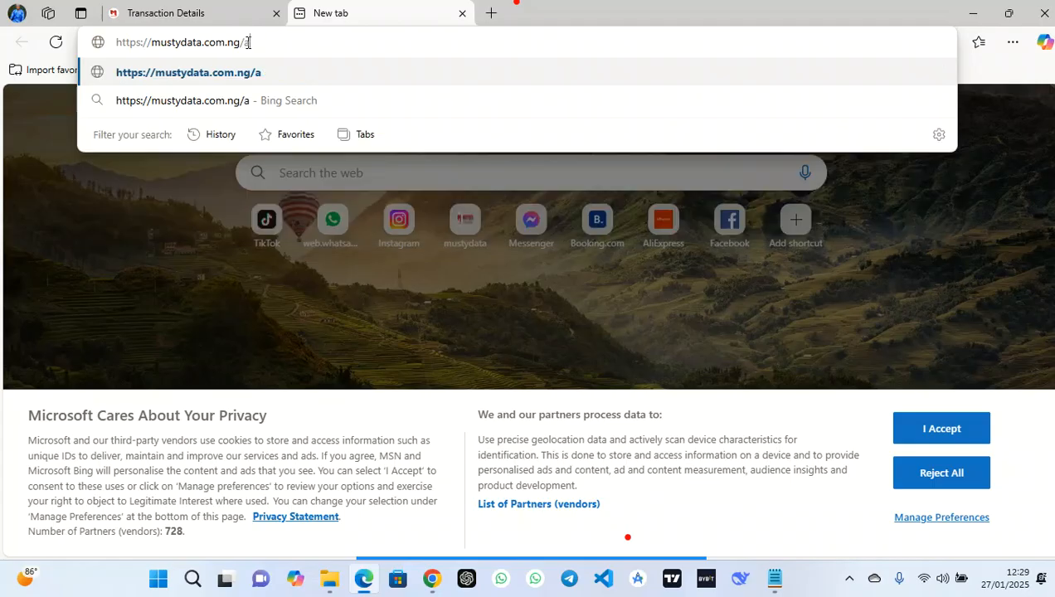
type("dmingc")
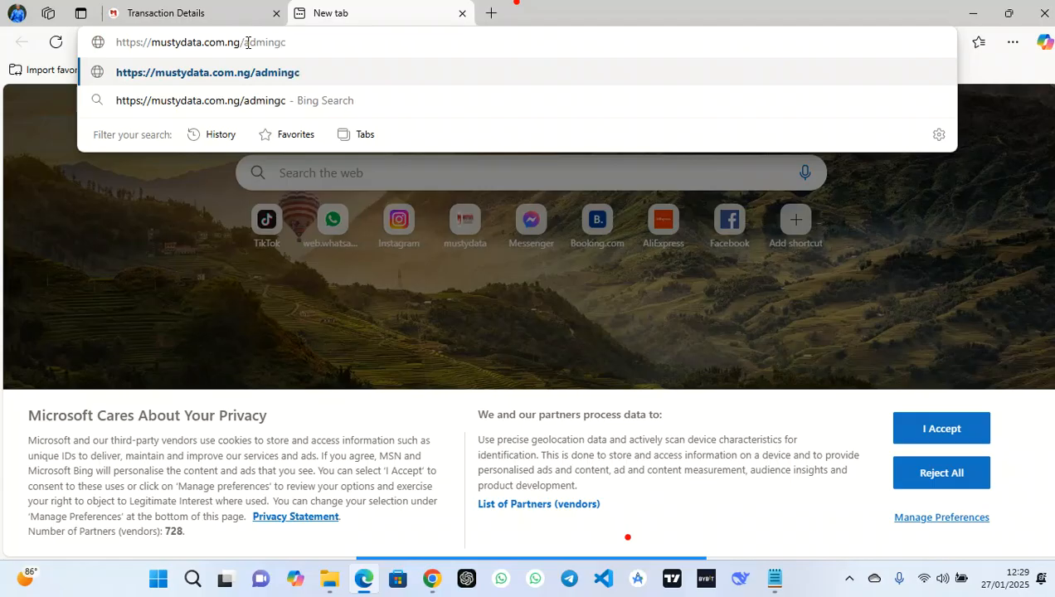
key("Return")
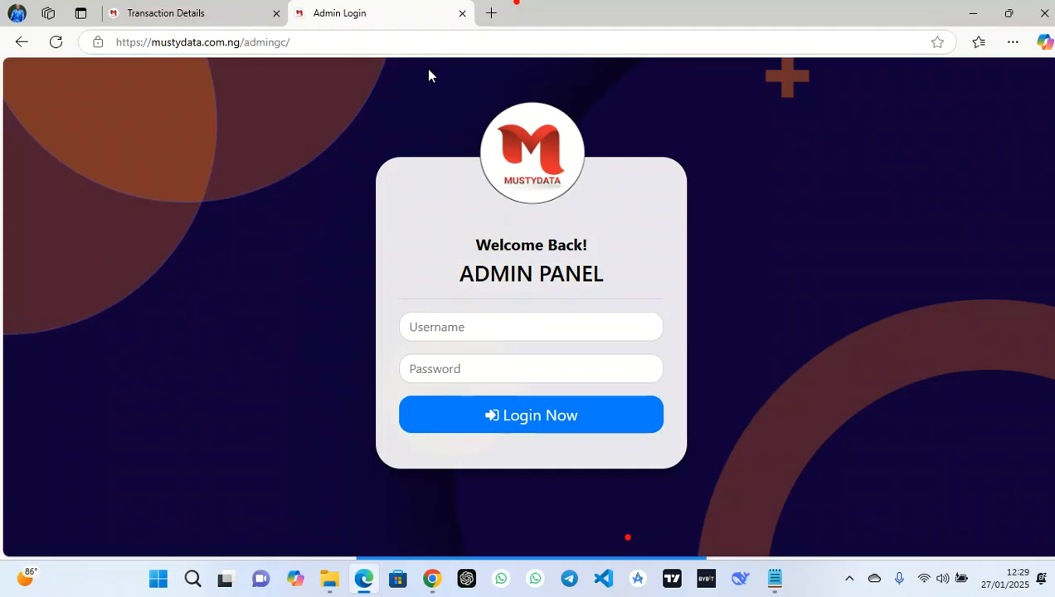
left_click(533, 320)
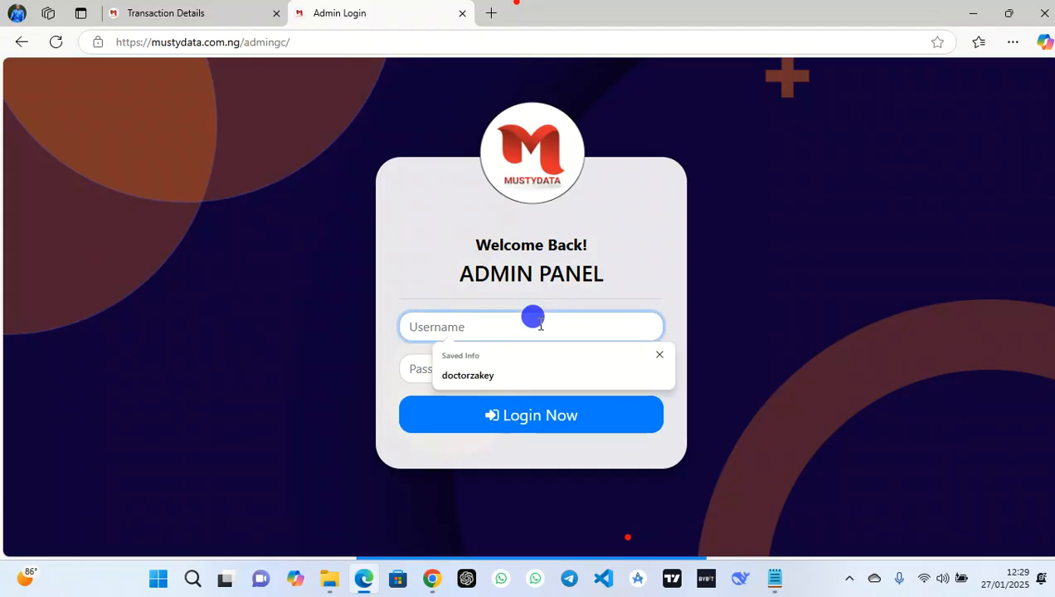
type("ad")
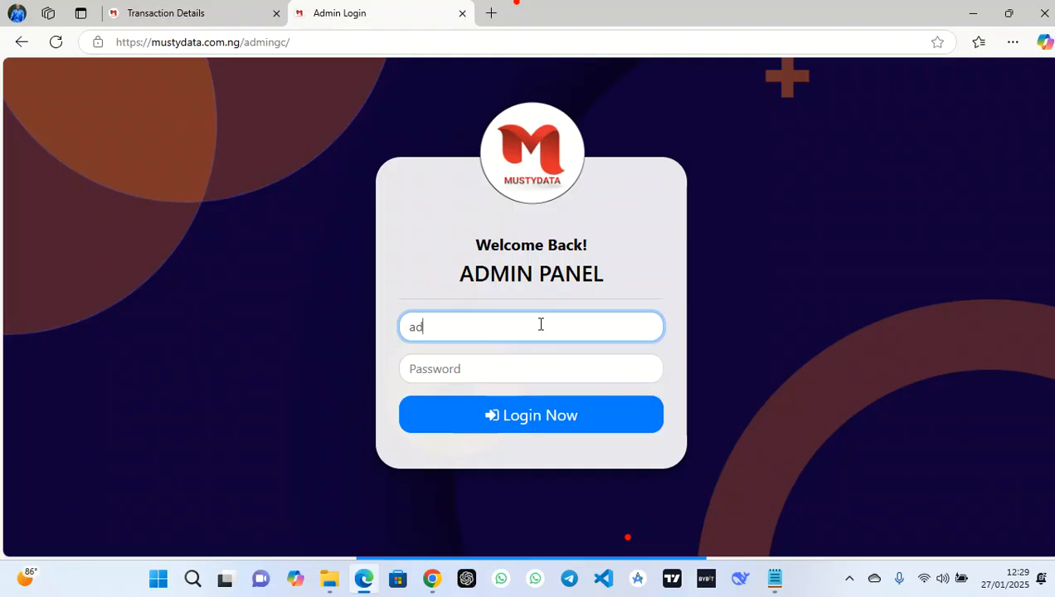
type("min")
left_click(484, 359)
type("***")
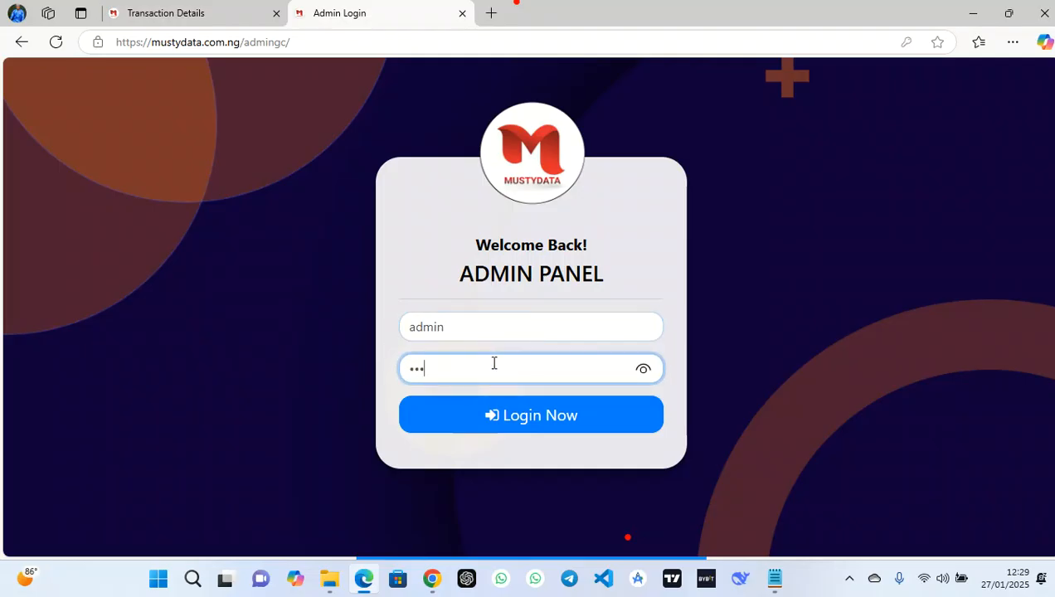
left_click(538, 415)
left_click(526, 399)
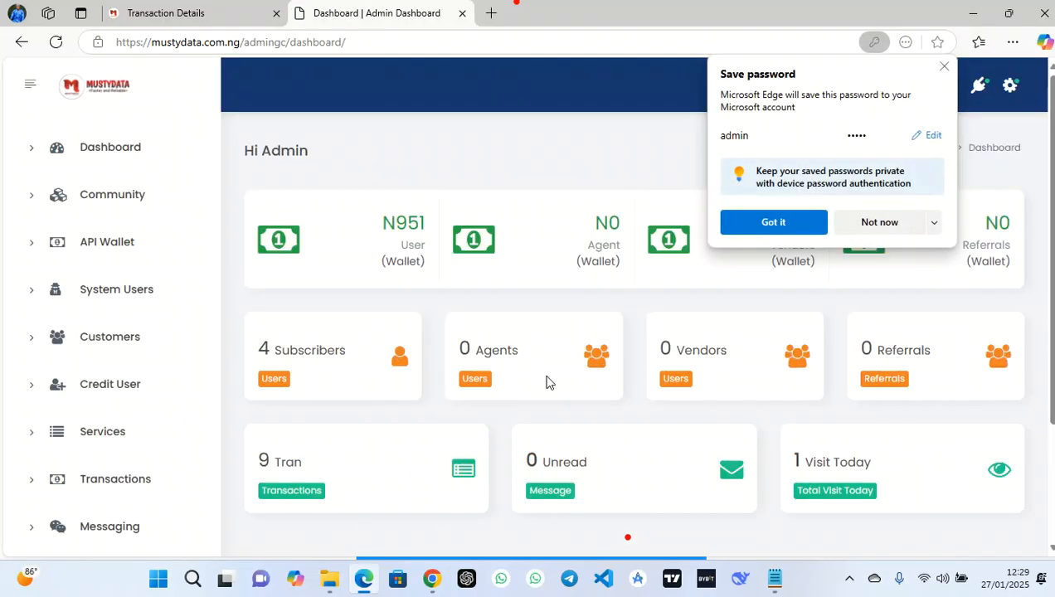
left_click(795, 223)
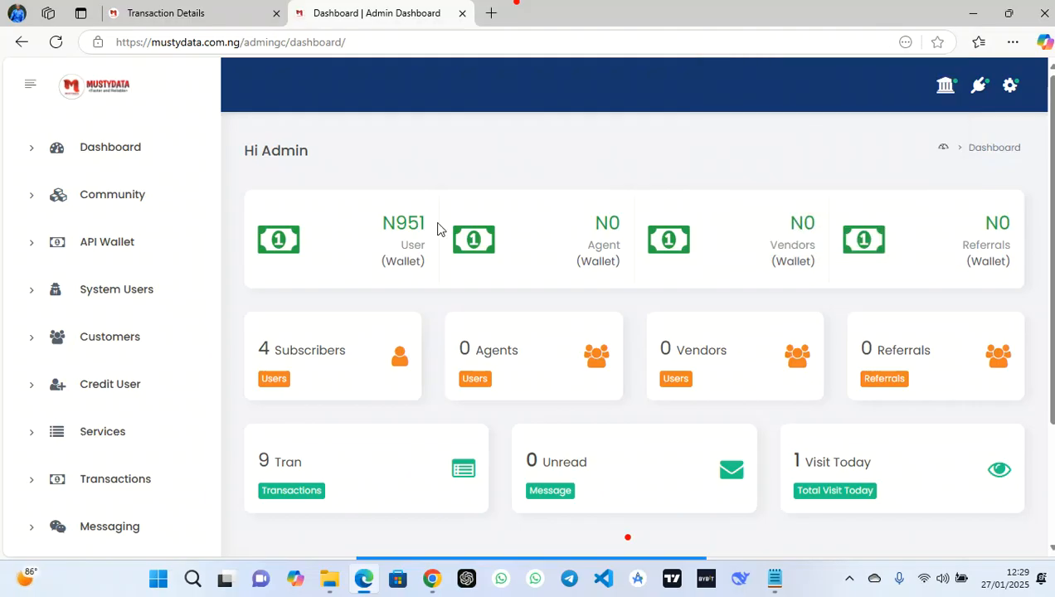
Browse the dashboard, Community and System Users pages, then open Customers
left_click(145, 147)
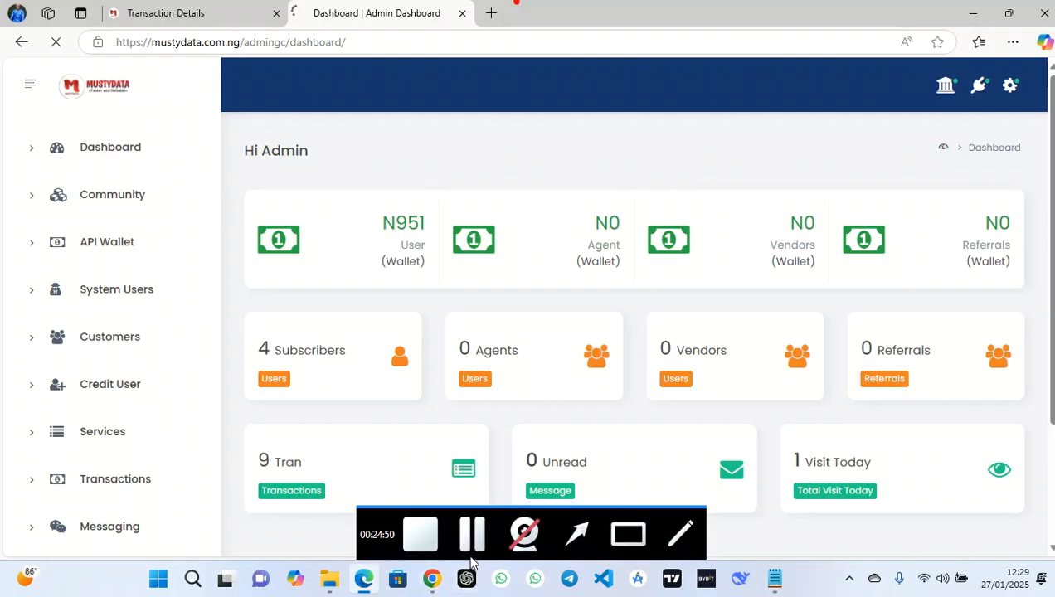
left_click(135, 162)
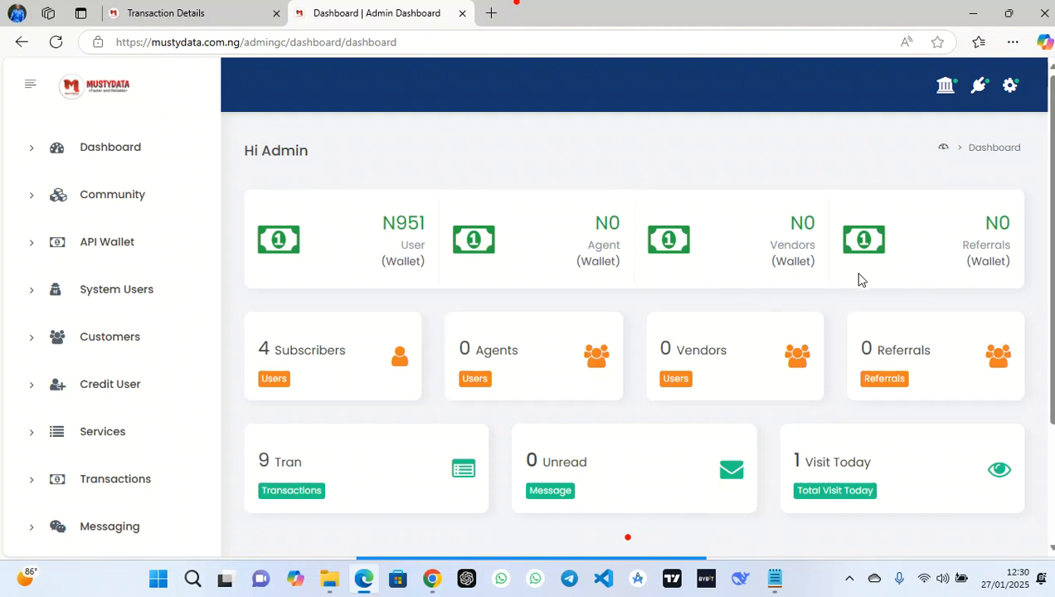
left_click(86, 211)
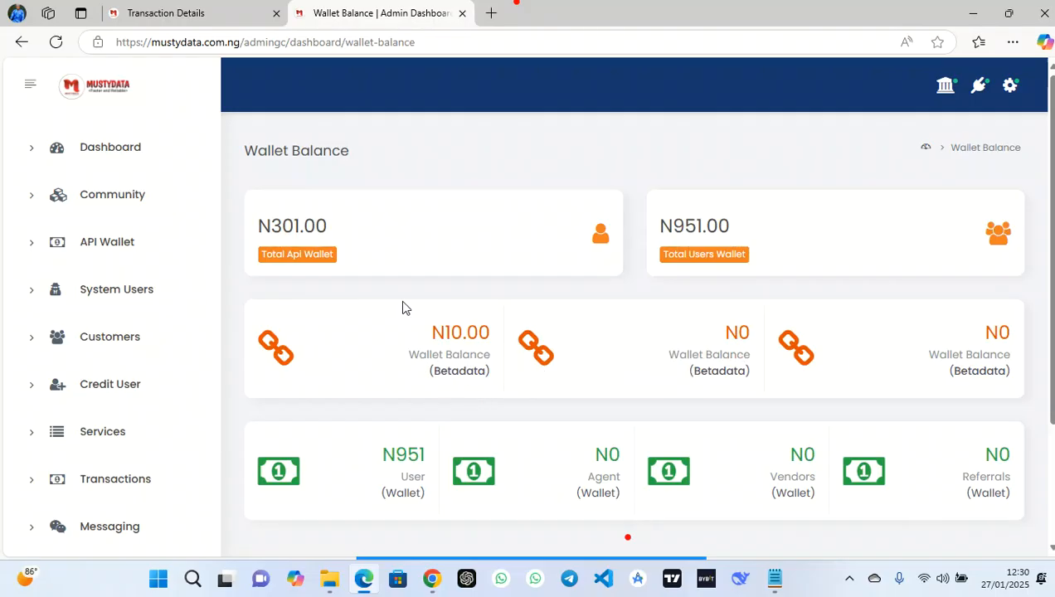
left_click(151, 291)
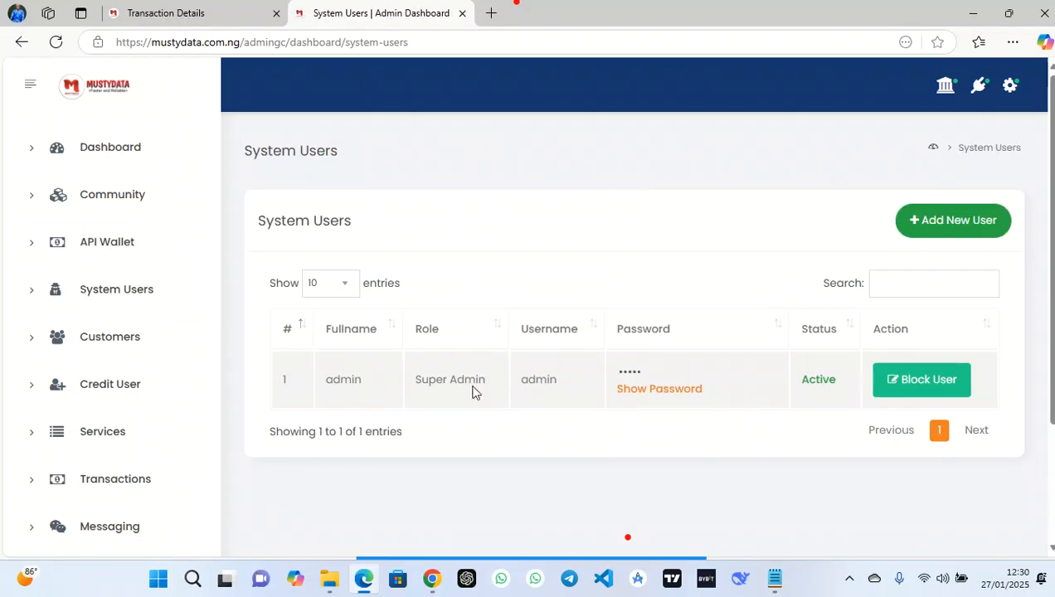
left_click(952, 227)
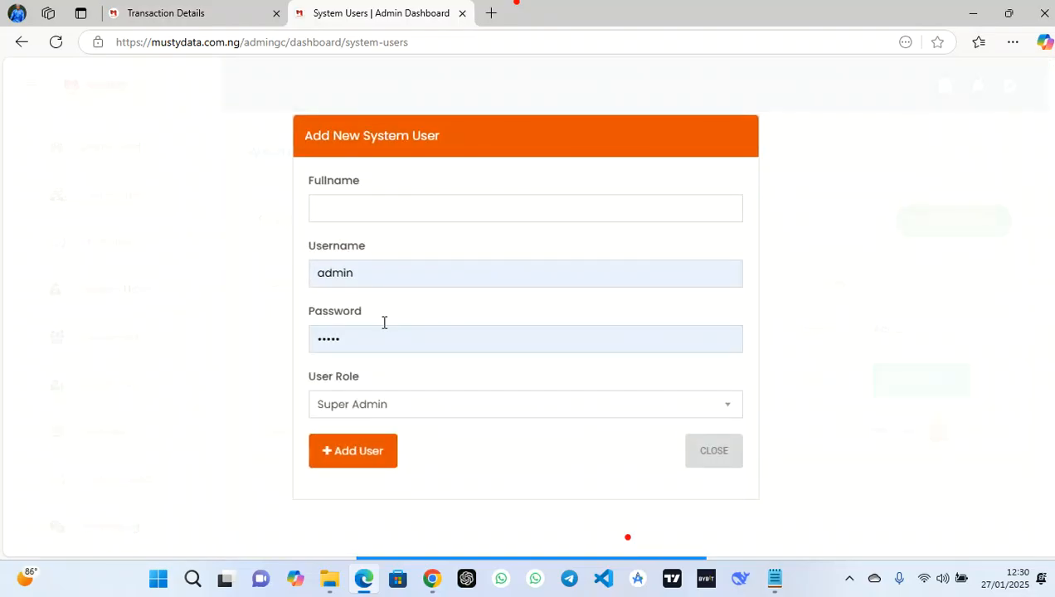
left_click(719, 459)
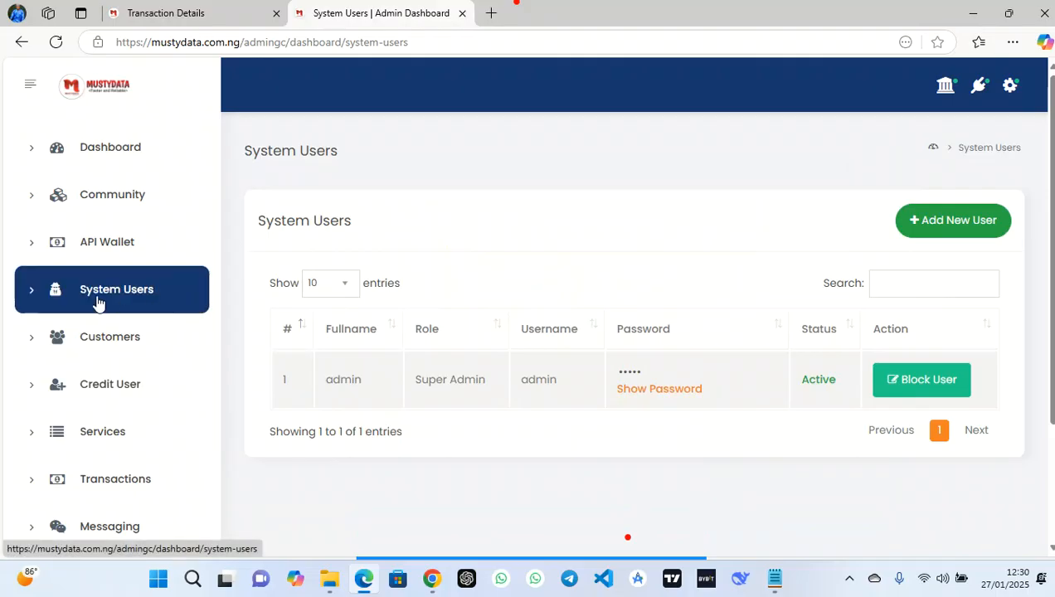
left_click(129, 340)
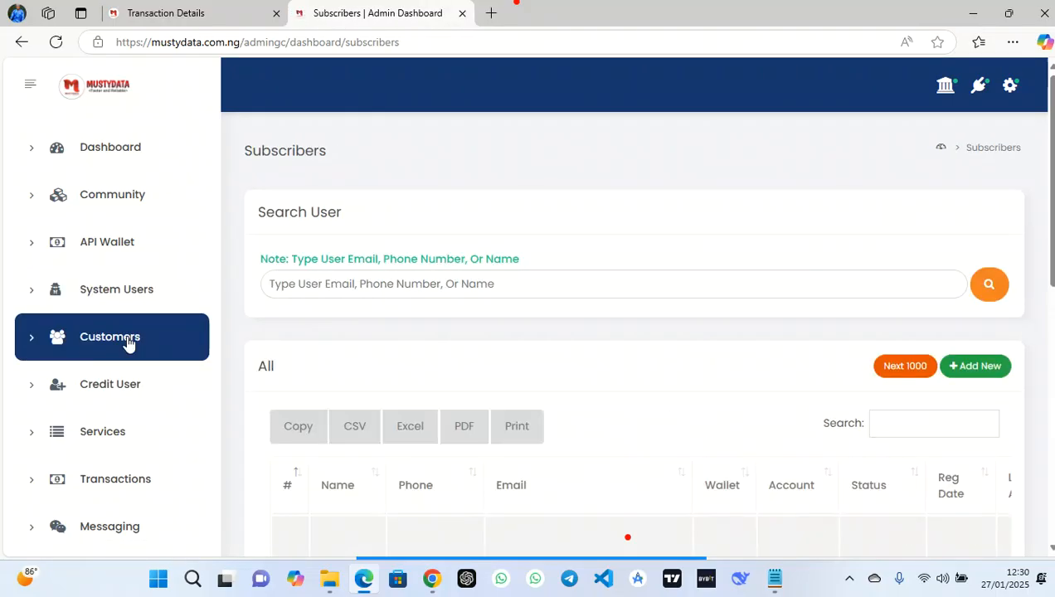
Find the subscriber with the N381 balance in the subscribers list
scroll(640, 366, "down", 3)
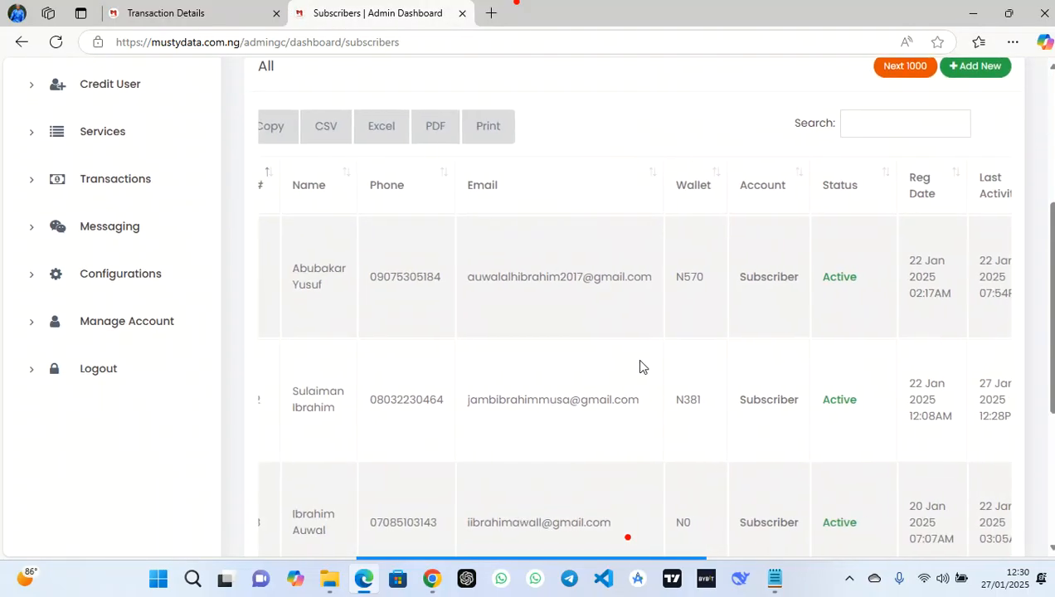
scroll(637, 365, "down", 2)
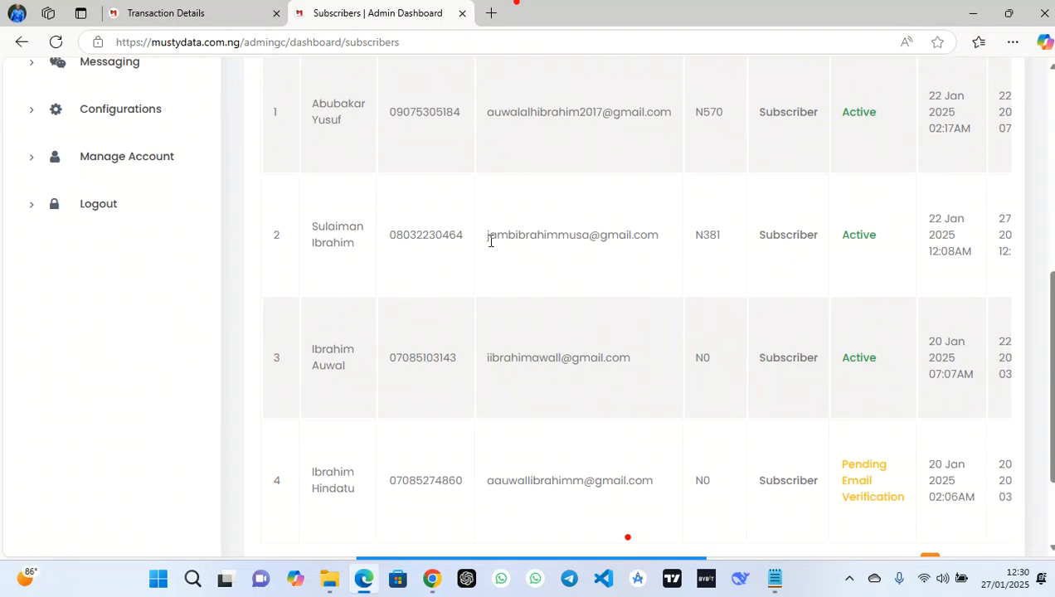
left_click_drag(486, 237, 465, 241)
left_click(651, 233)
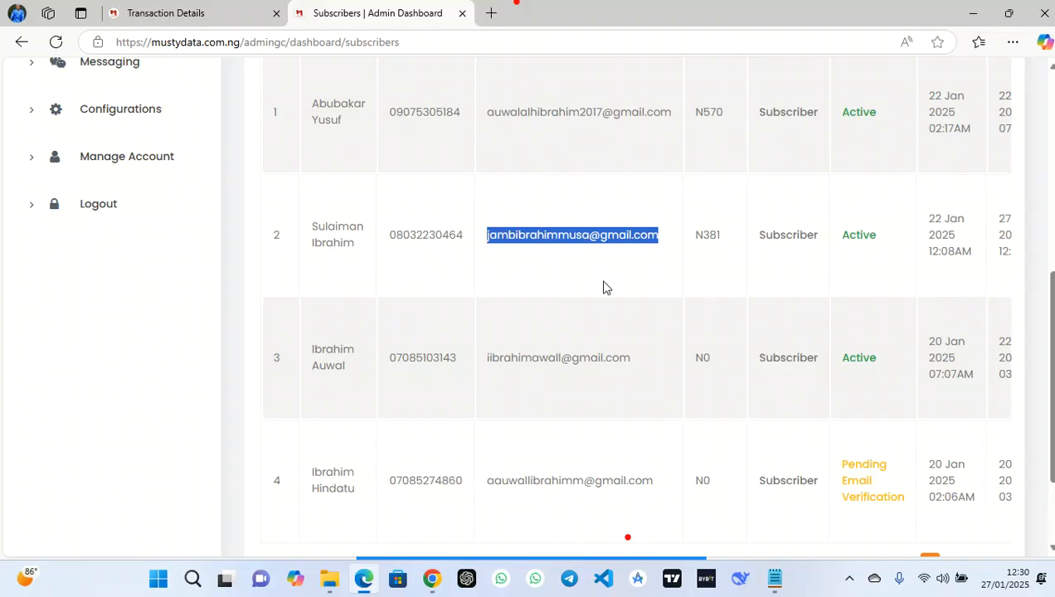
scroll(665, 464, "down", 3)
left_click_drag(646, 458, 887, 393)
scroll(926, 189, "up", 1)
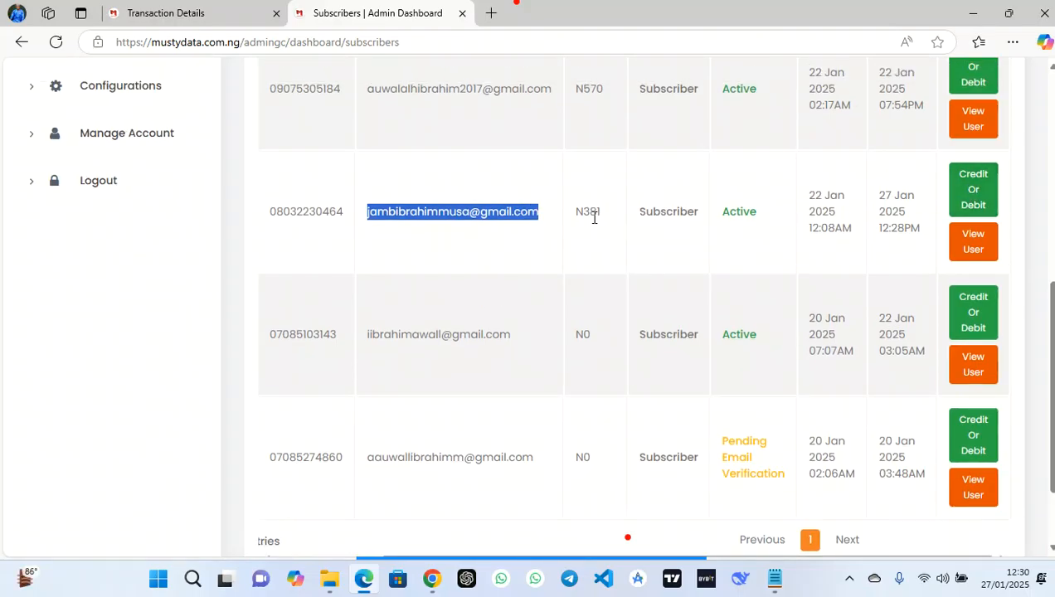
Credit the subscriber's wallet with N19 for manual funding and update the wallet
left_click(980, 188)
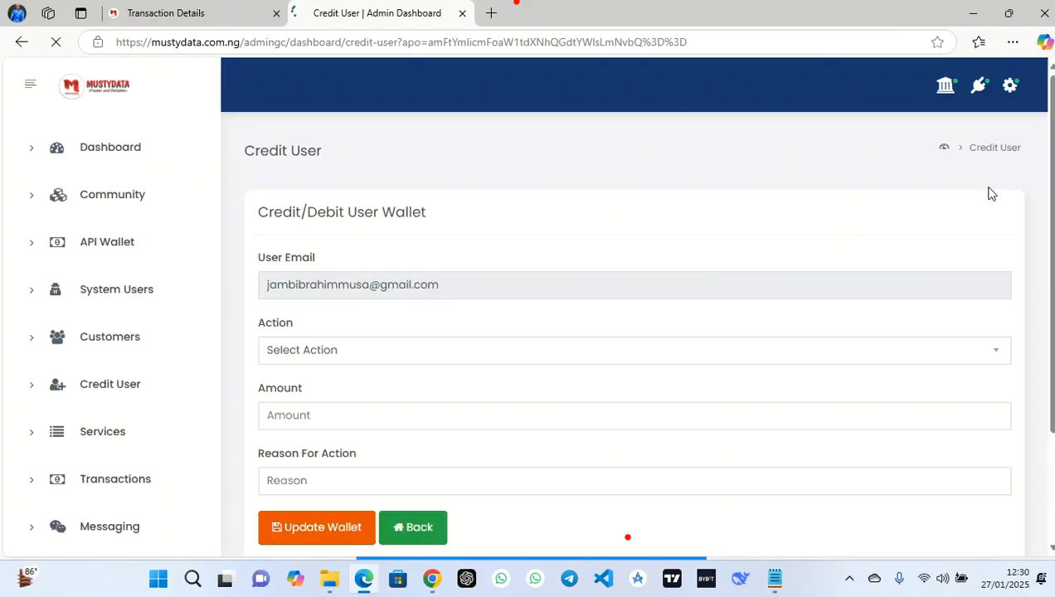
left_click(410, 341)
left_click(337, 403)
left_click(322, 415)
type("19")
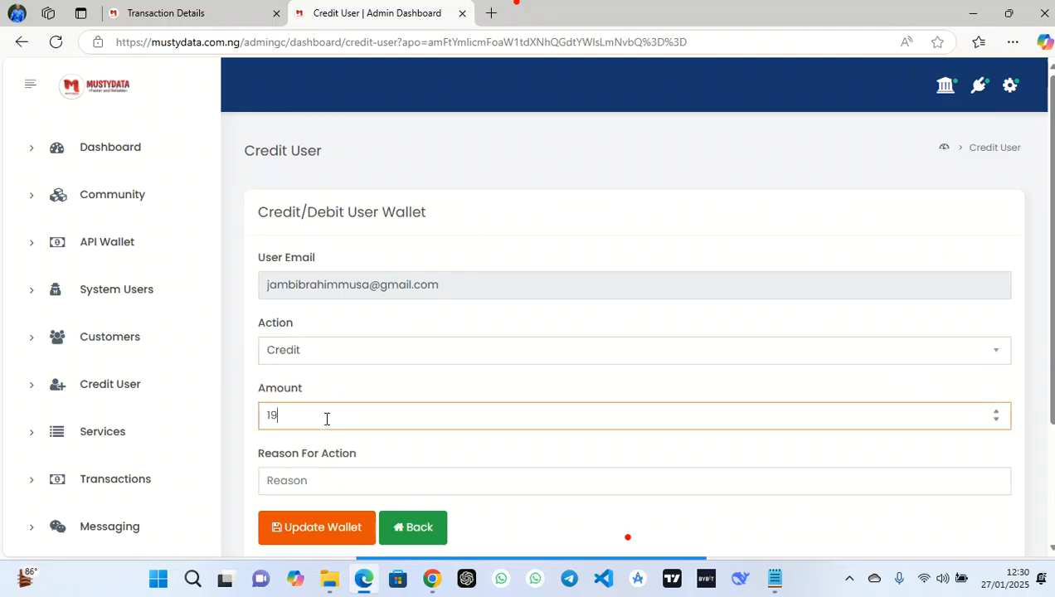
scroll(325, 419, "down", 1)
left_click(323, 404)
left_click(329, 408)
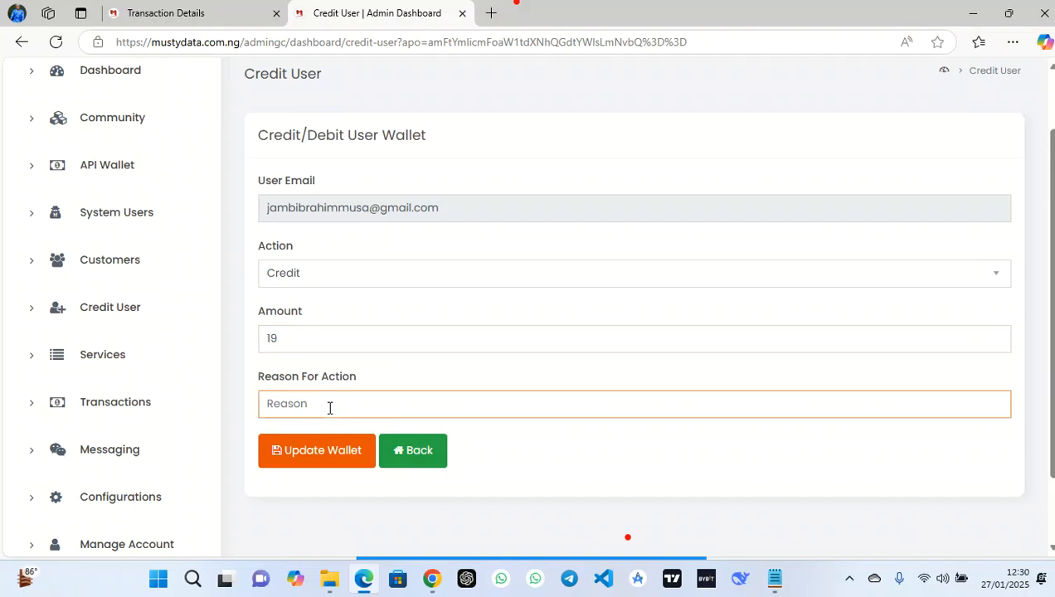
type("mo")
left_click(340, 450)
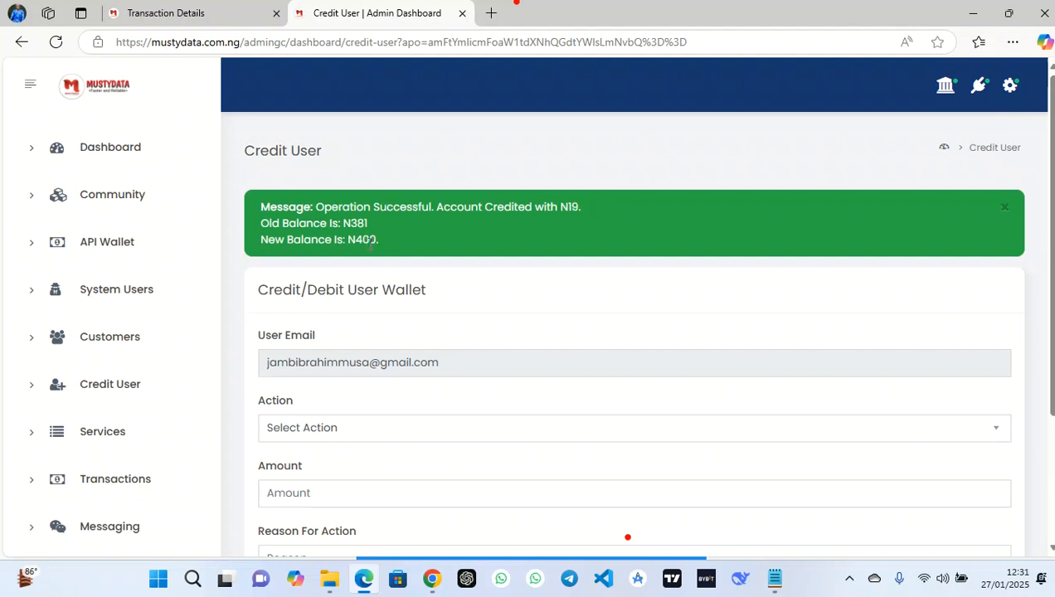
On the subscriber home page, reveal the wallet balance now reading ₦400
left_click(147, 11)
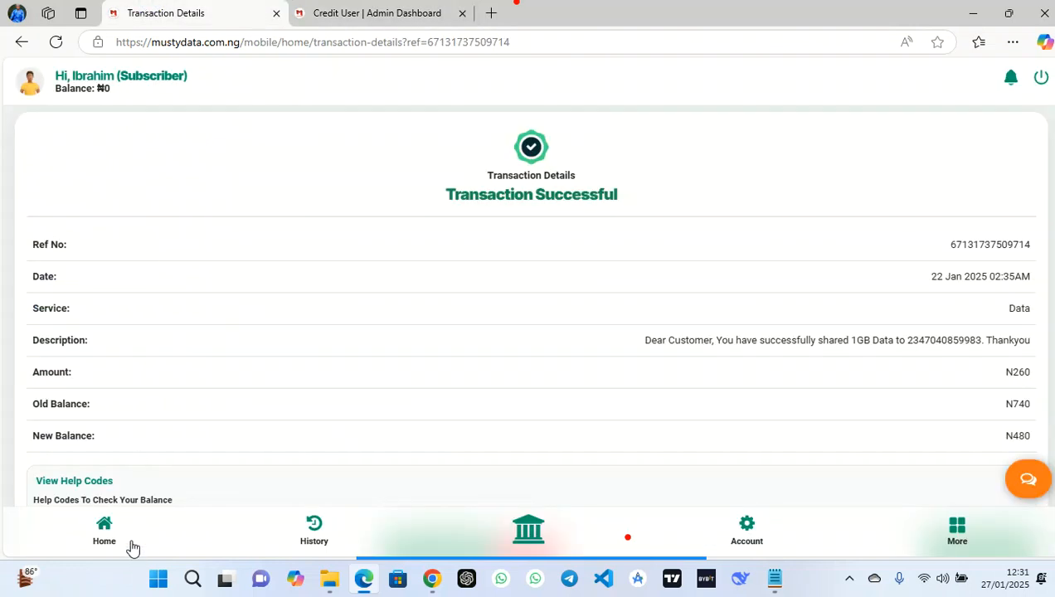
left_click(105, 530)
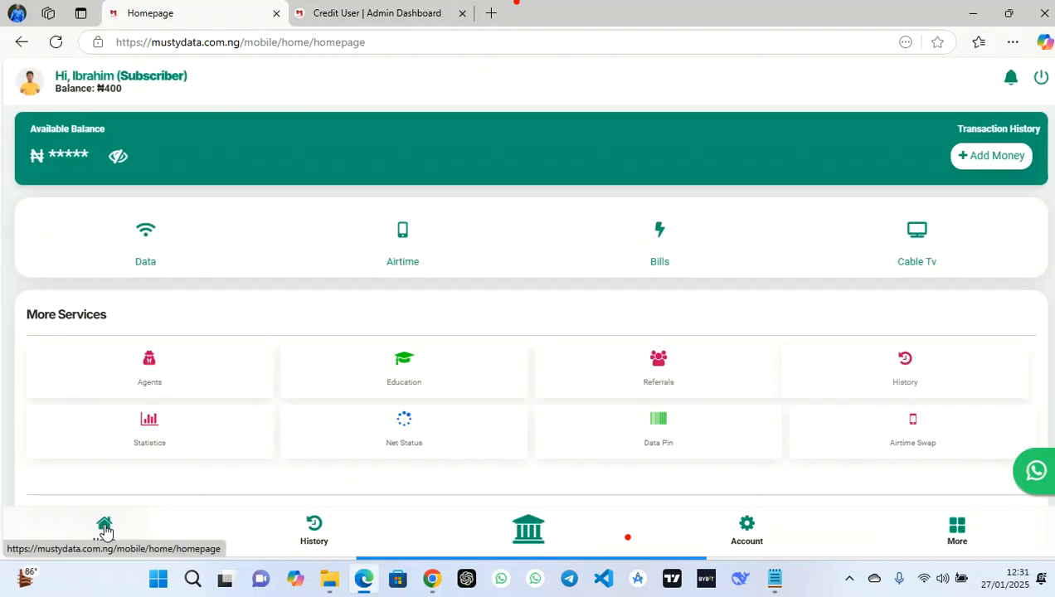
left_click(116, 156)
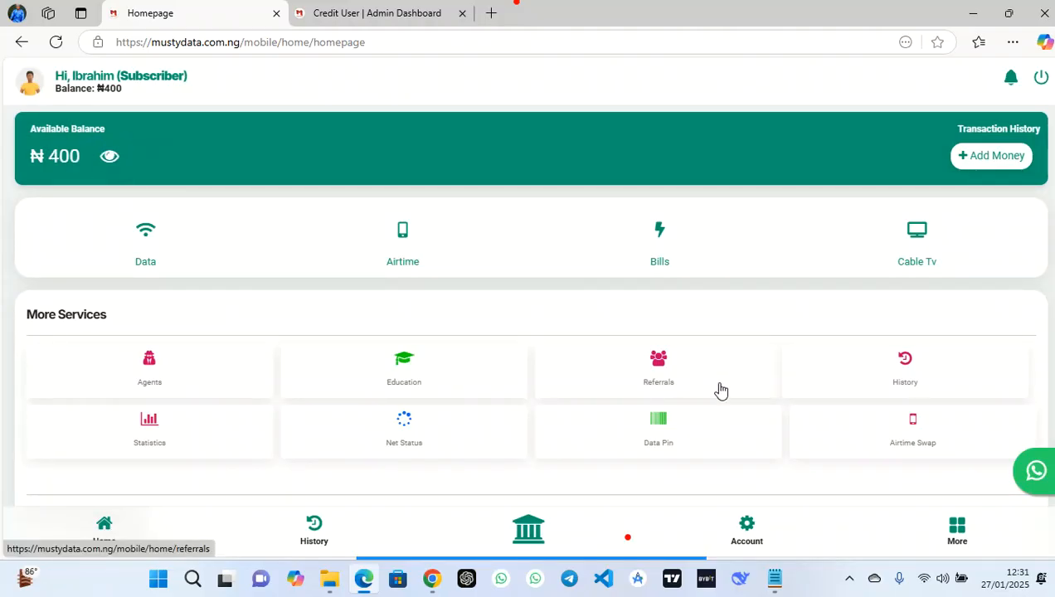
View the N19 Wallet Credit in History, then return to the admin credit page
left_click(956, 527)
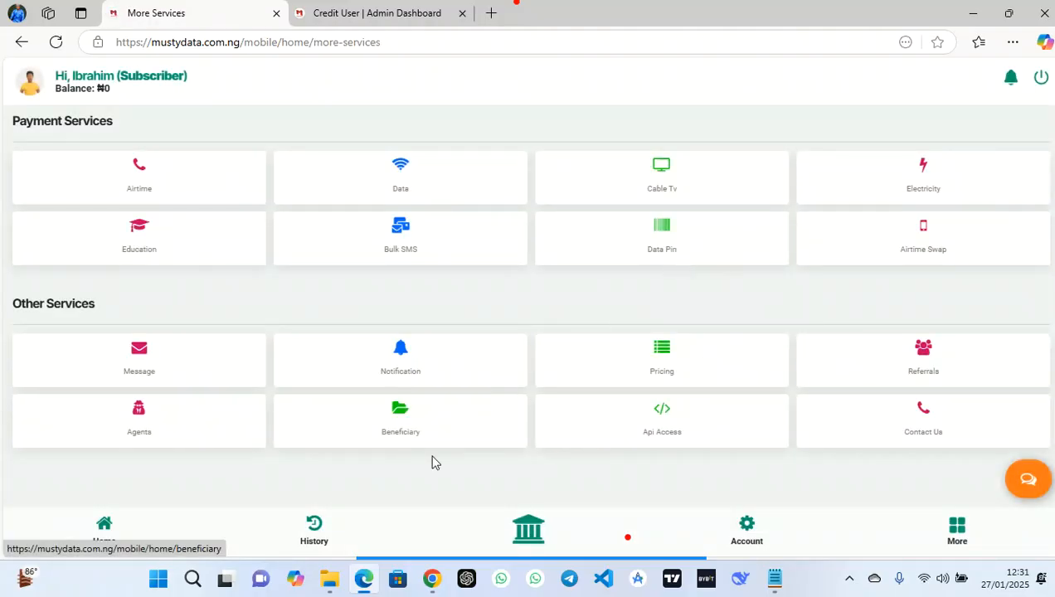
left_click(317, 529)
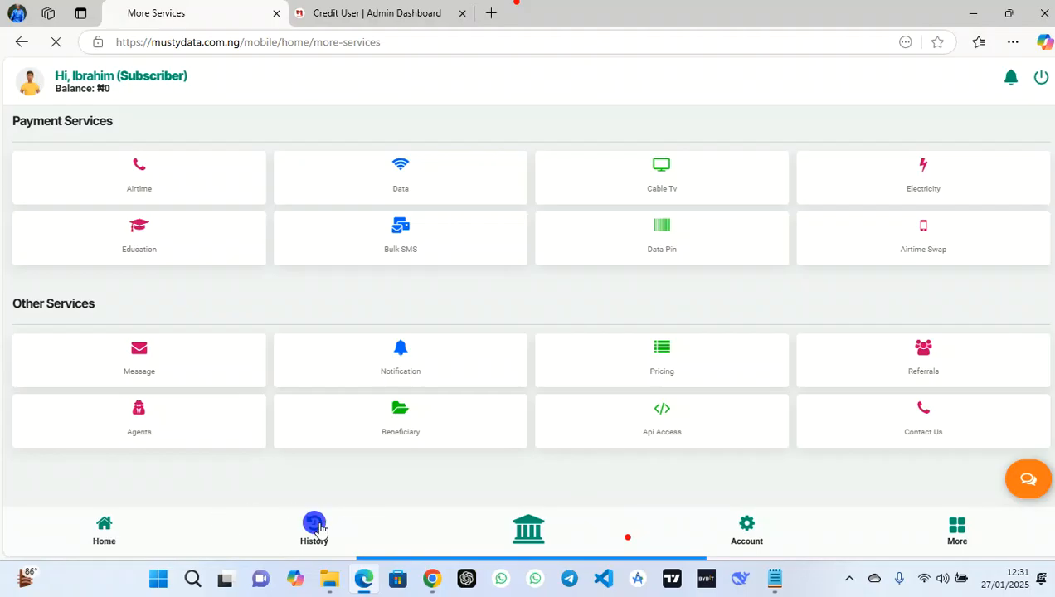
scroll(479, 375, "down", 2)
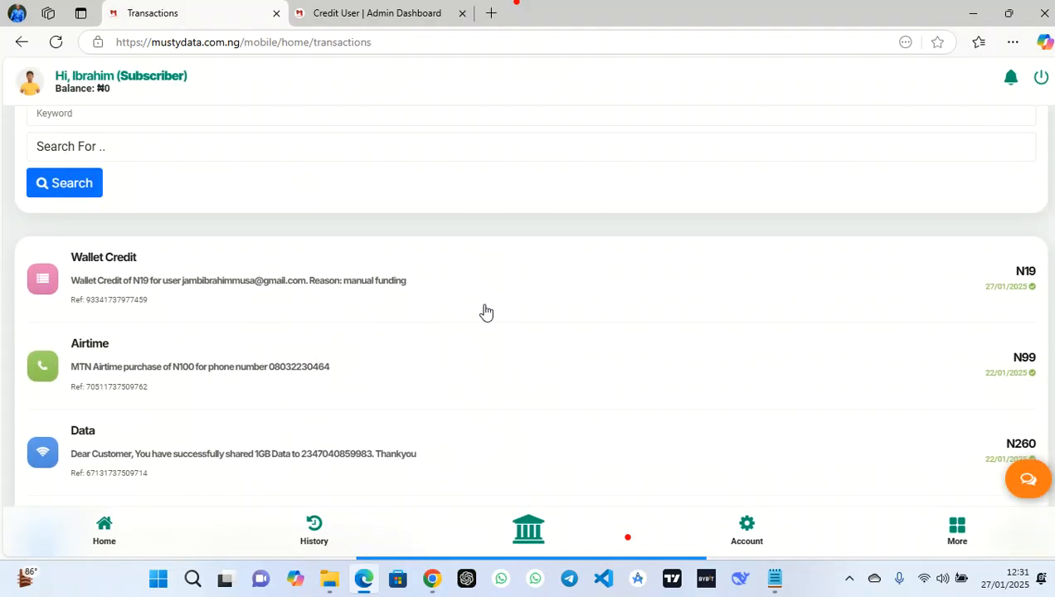
left_click(470, 284)
scroll(474, 336, "down", 2)
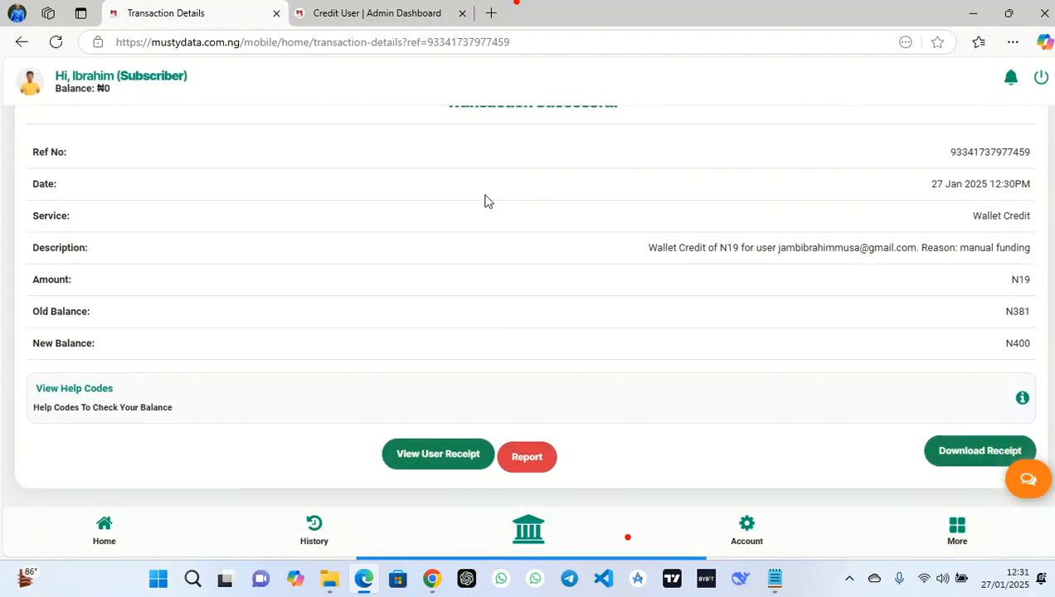
left_click(372, 13)
left_click(381, 428)
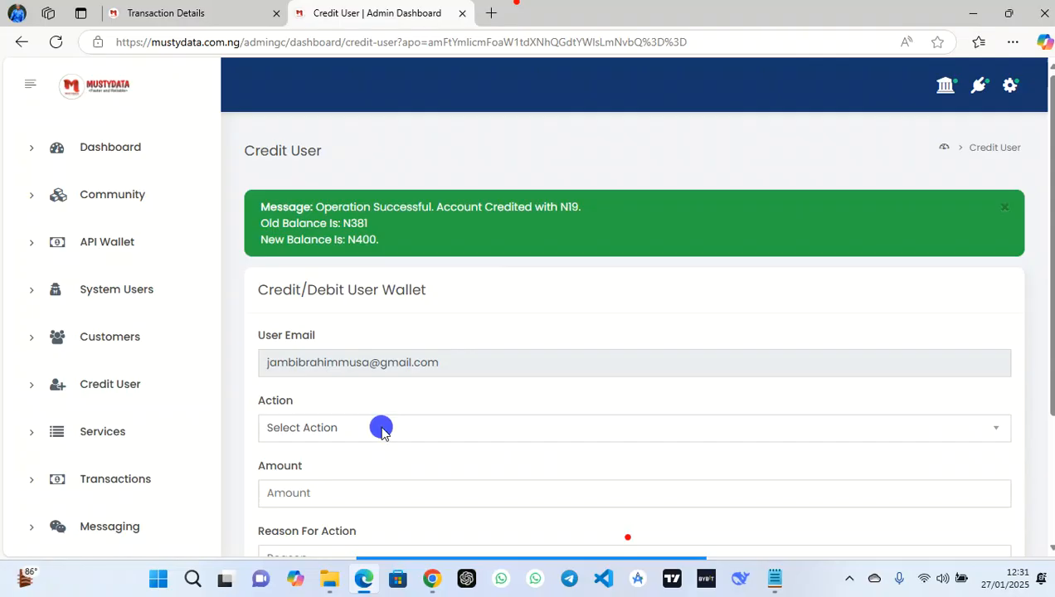
Debit N100 from the subscriber's wallet with the reason 'manual funding', leaving N300
left_click(339, 500)
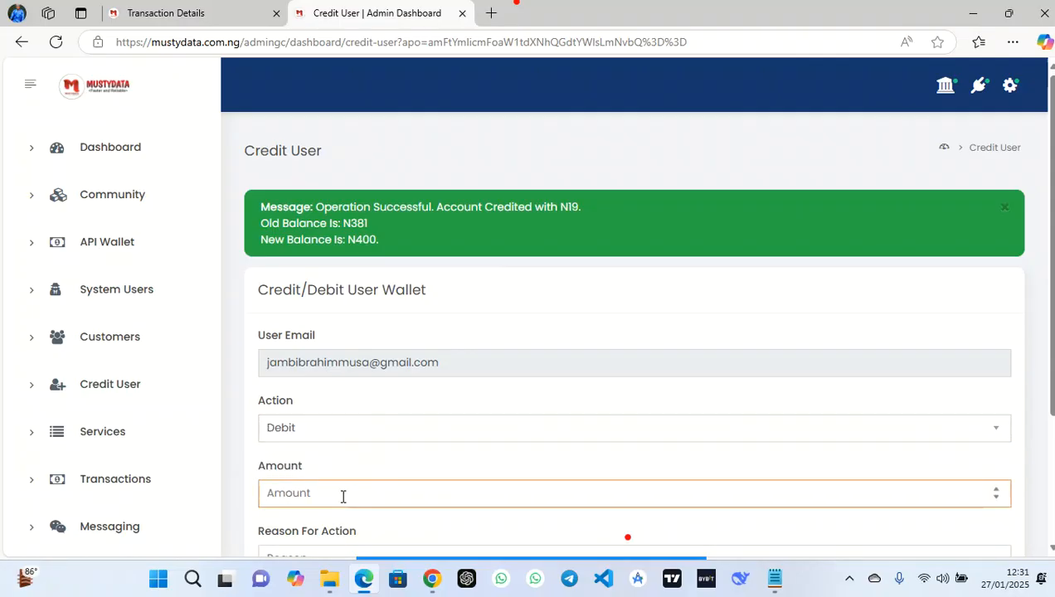
type("100")
scroll(540, 428, "down", 3)
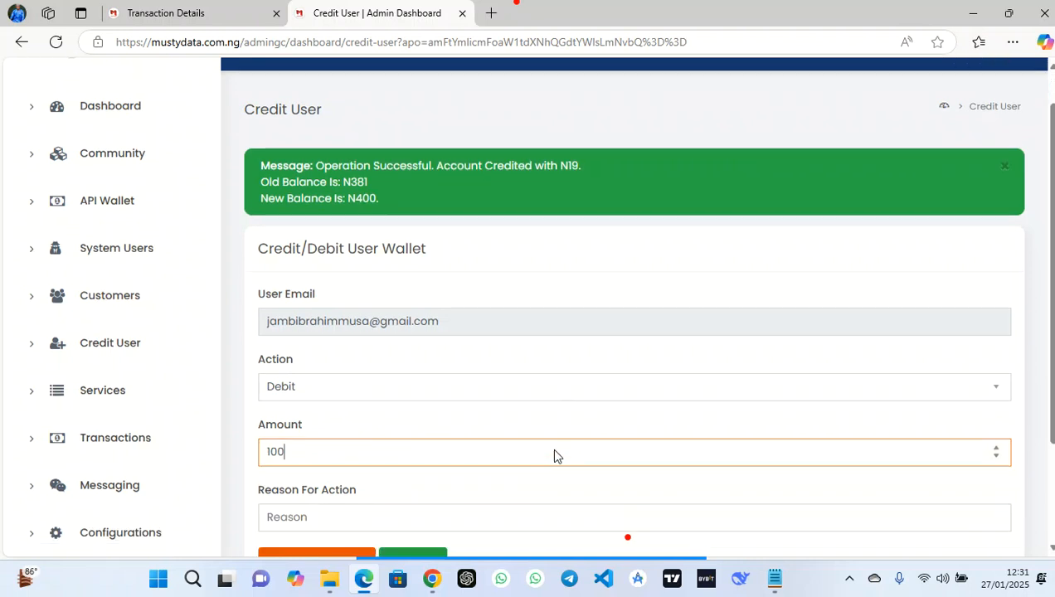
left_click(472, 380)
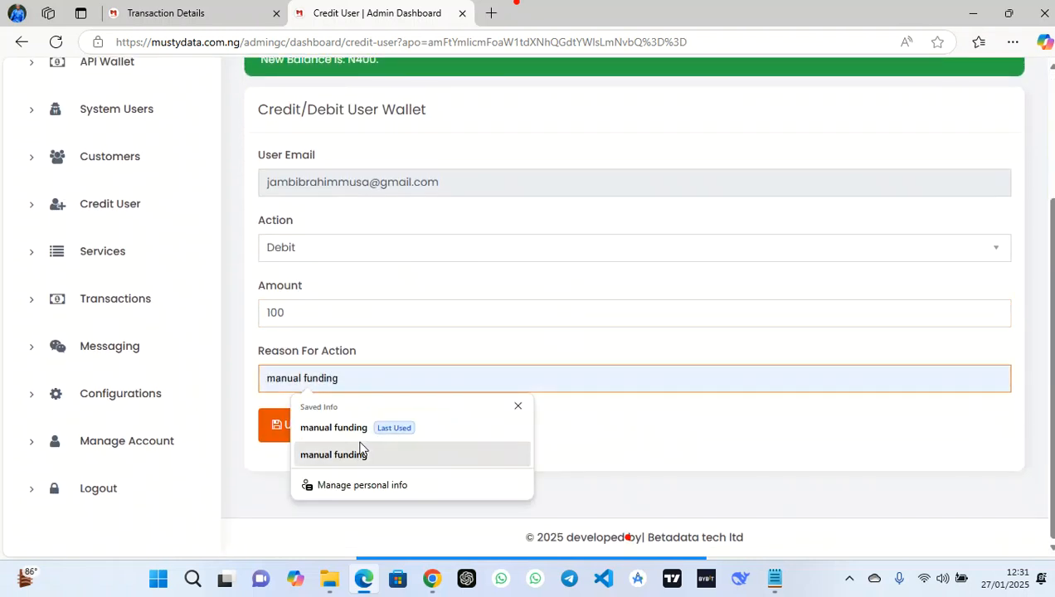
left_click(354, 428)
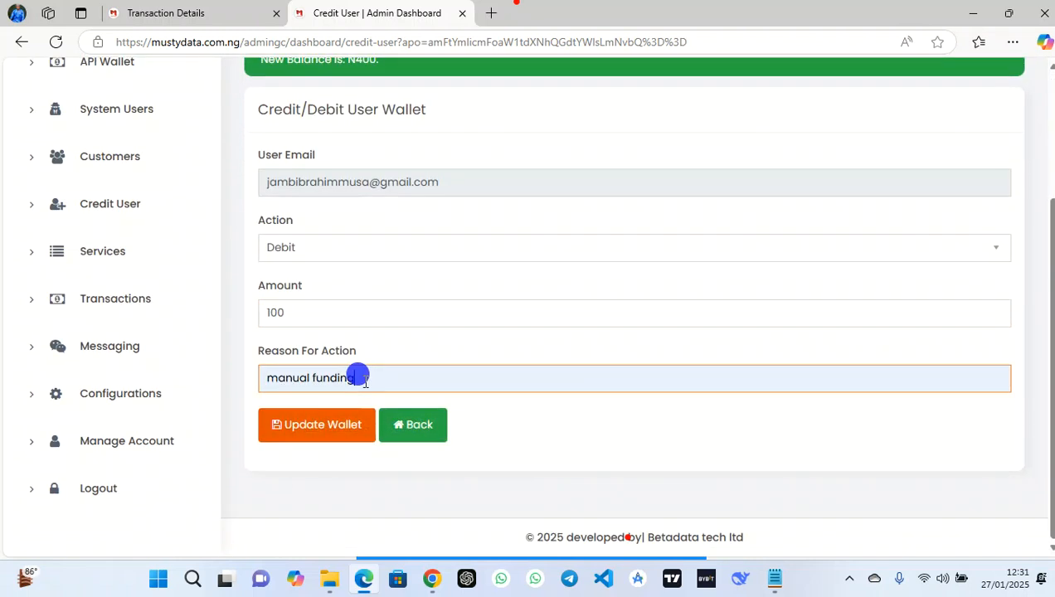
left_click(353, 425)
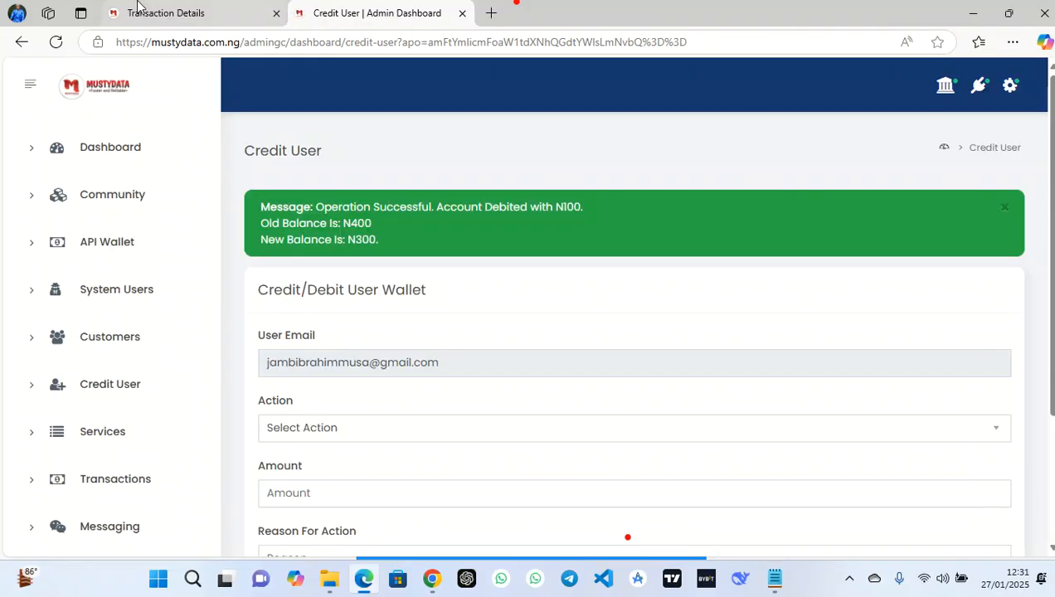
left_click(140, 10)
Open the Wallet Debit transaction's details from the subscriber's transaction history
left_click(131, 532)
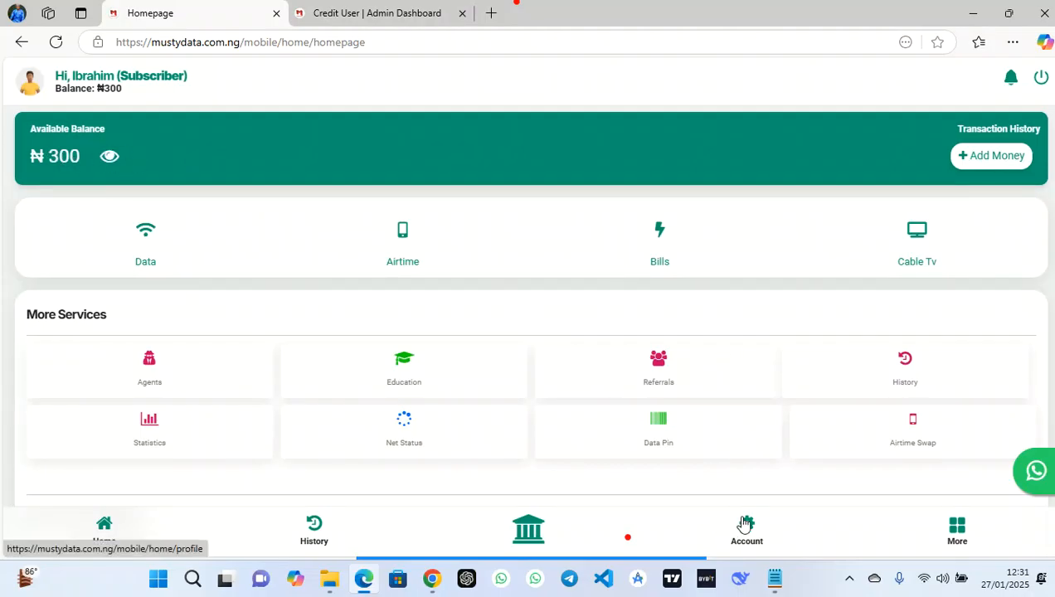
left_click(333, 533)
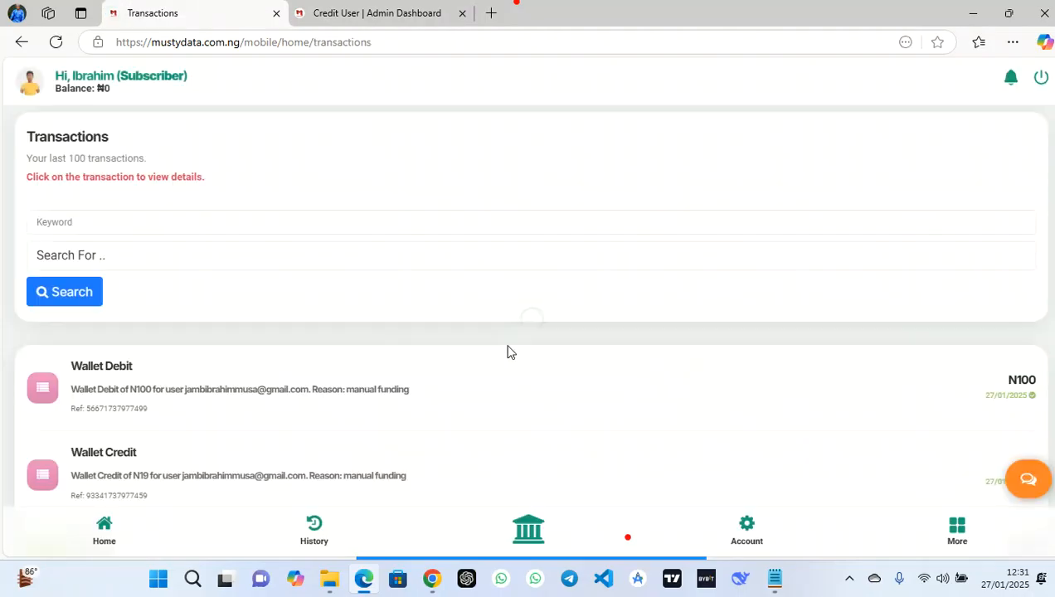
scroll(406, 338, "down", 1)
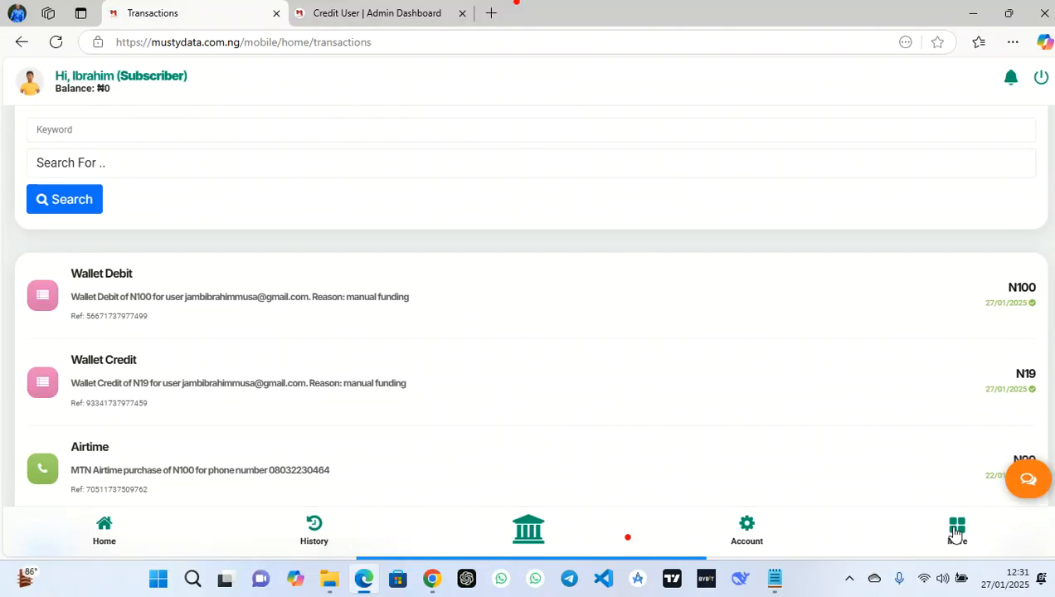
left_click(682, 328)
left_click(483, 305)
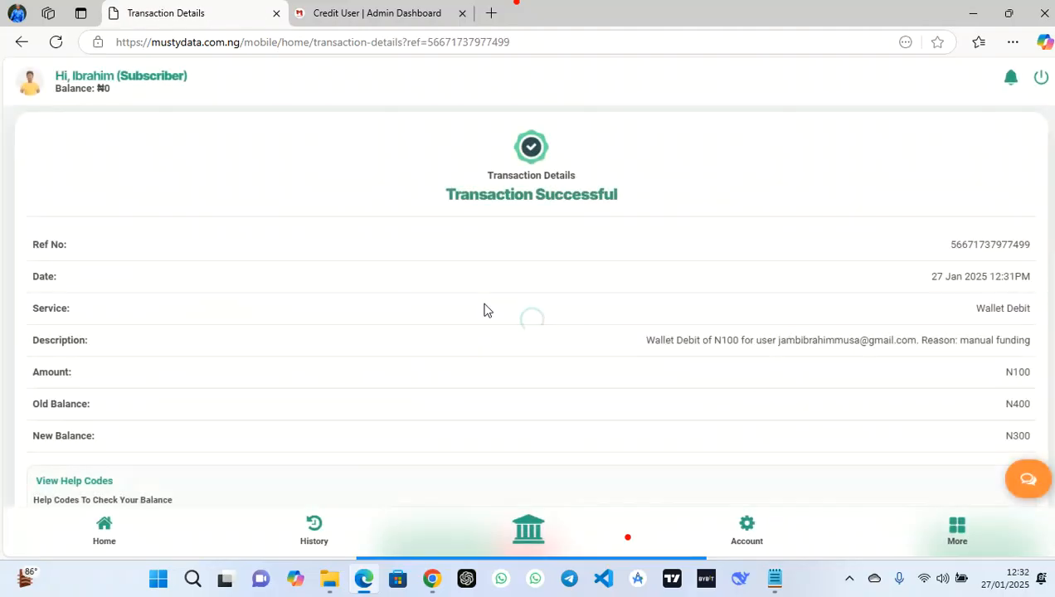
Check the help codes and report the Wallet Debit transaction to customer support
scroll(486, 308, "down", 5)
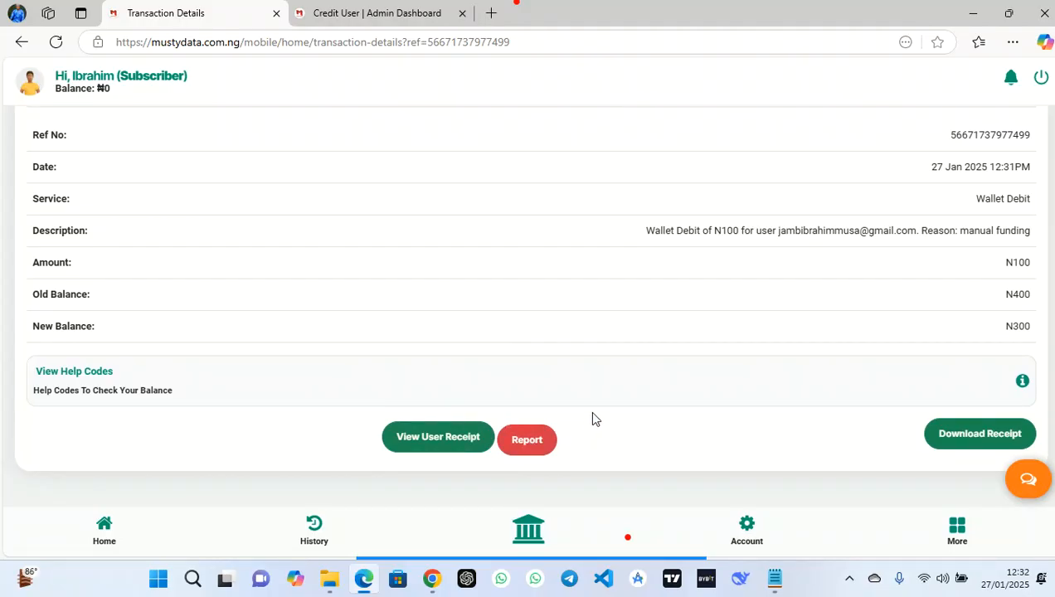
left_click(511, 374)
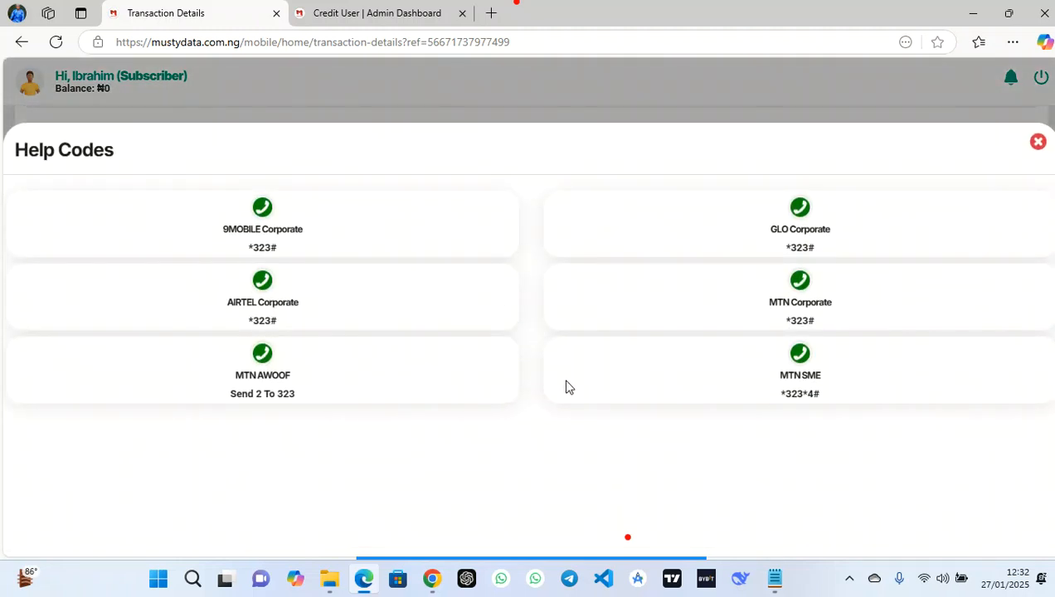
left_click(1037, 144)
left_click(529, 442)
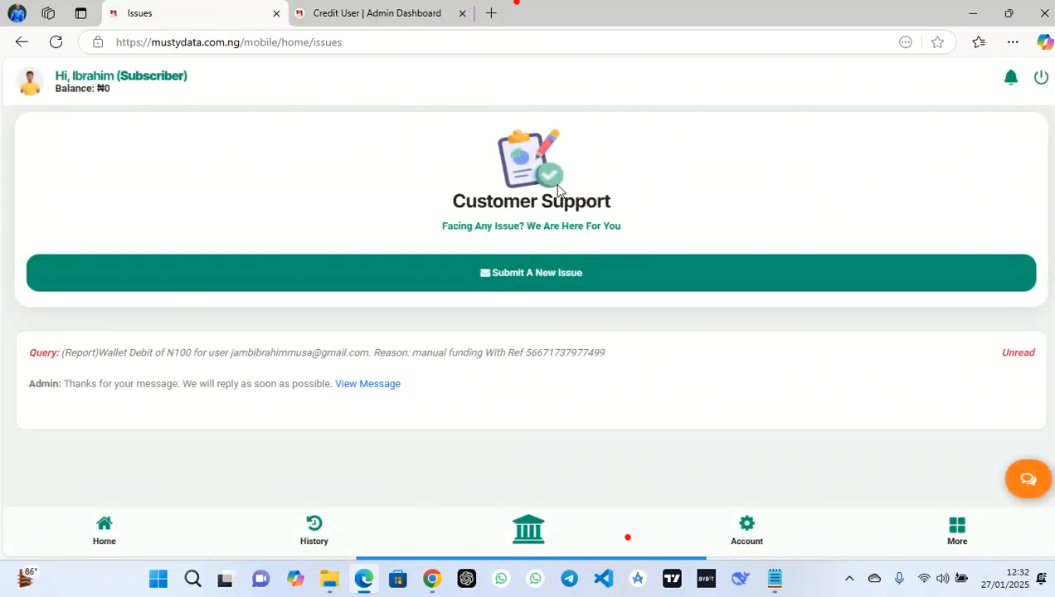
left_click(490, 284)
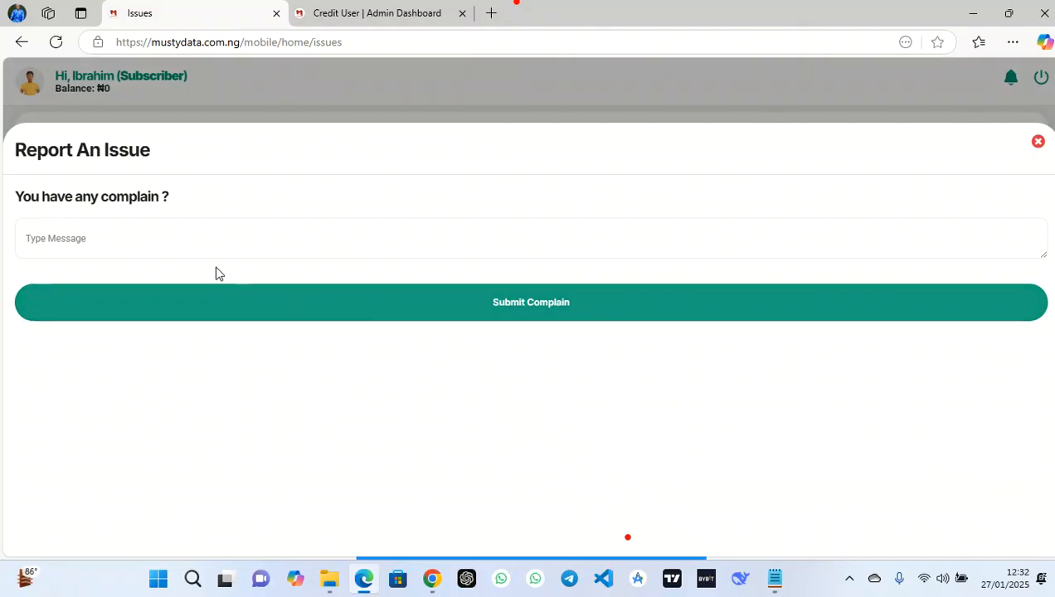
left_click(1038, 142)
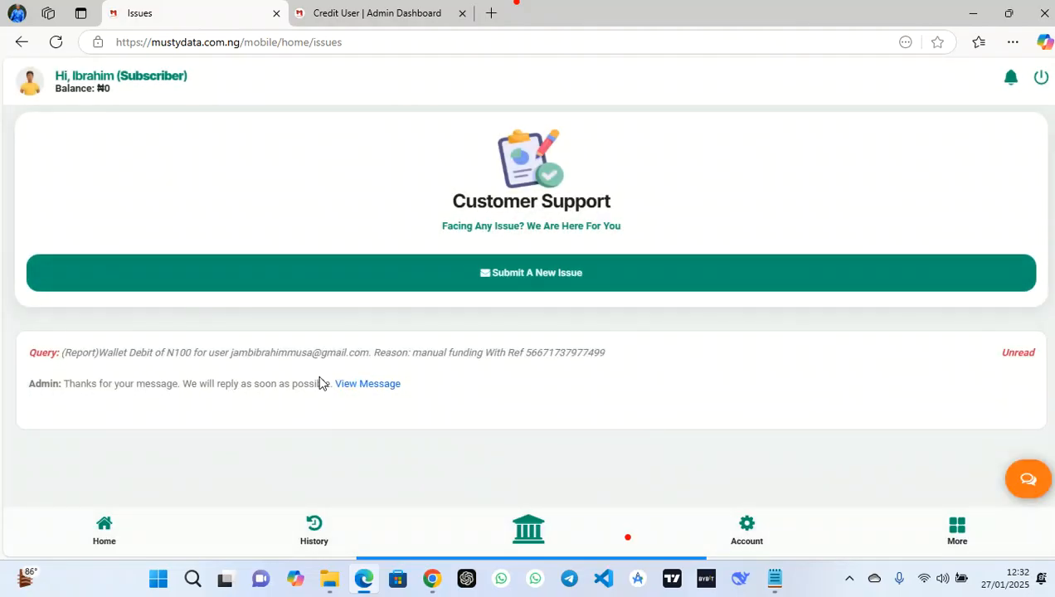
In the admin In App Messages, reply 'ok resolved' to the wallet debit report
left_click(428, 6)
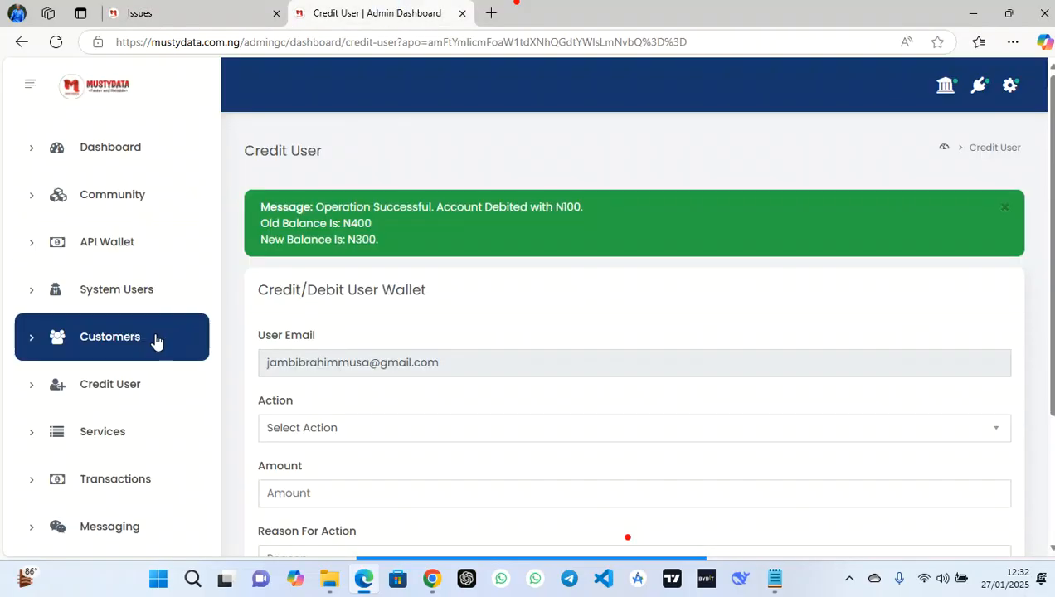
scroll(155, 339, "down", 3)
left_click(103, 349)
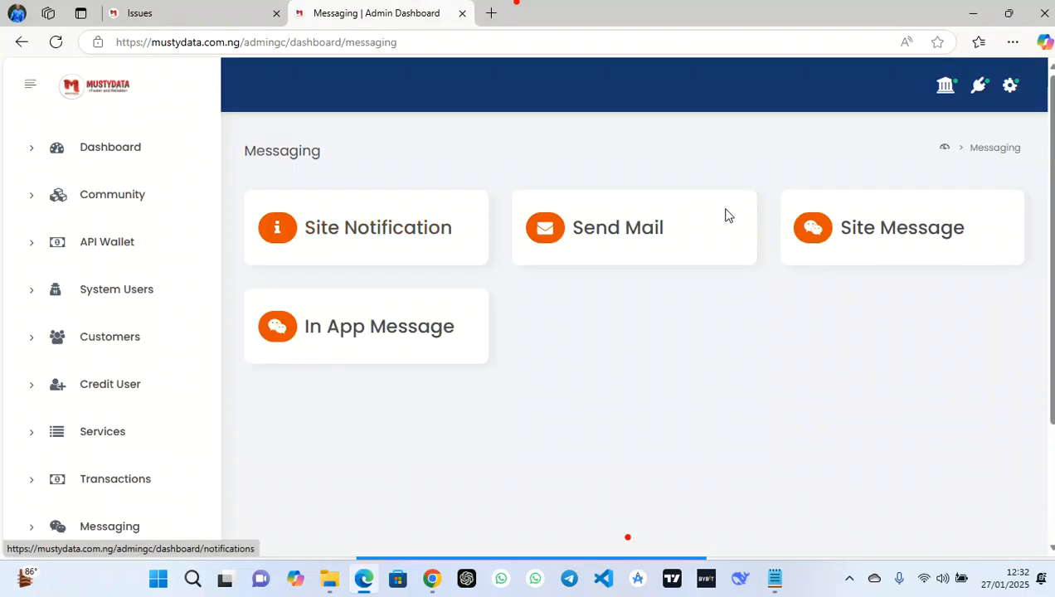
left_click(392, 335)
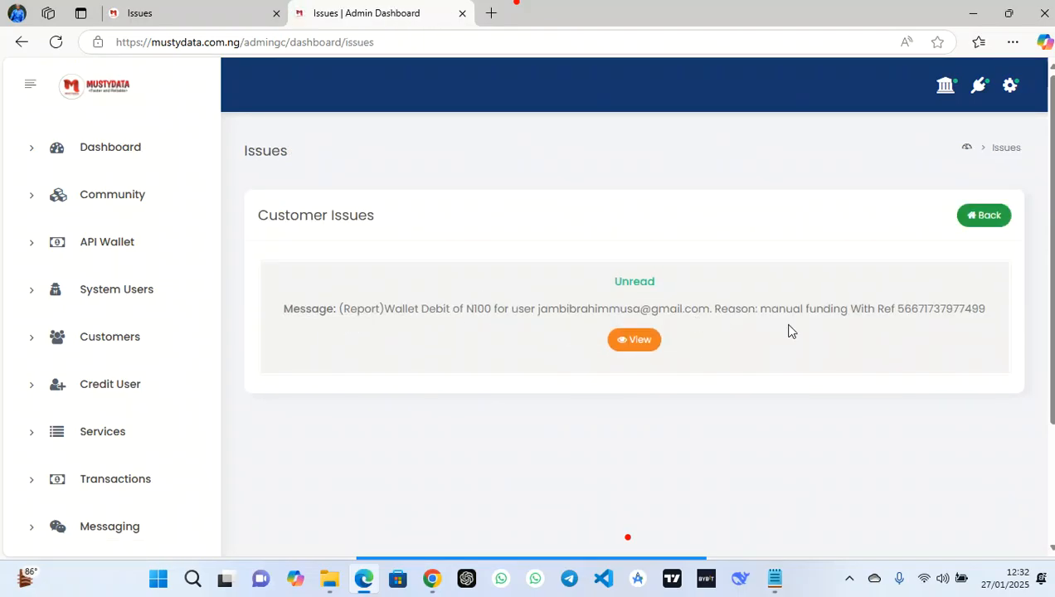
left_click(633, 342)
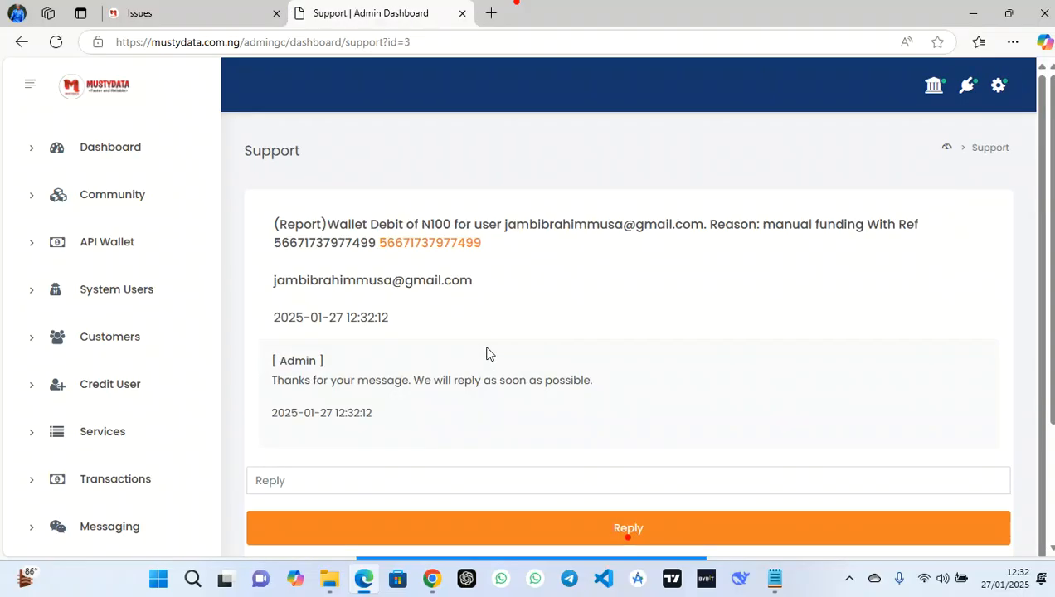
left_click(369, 472)
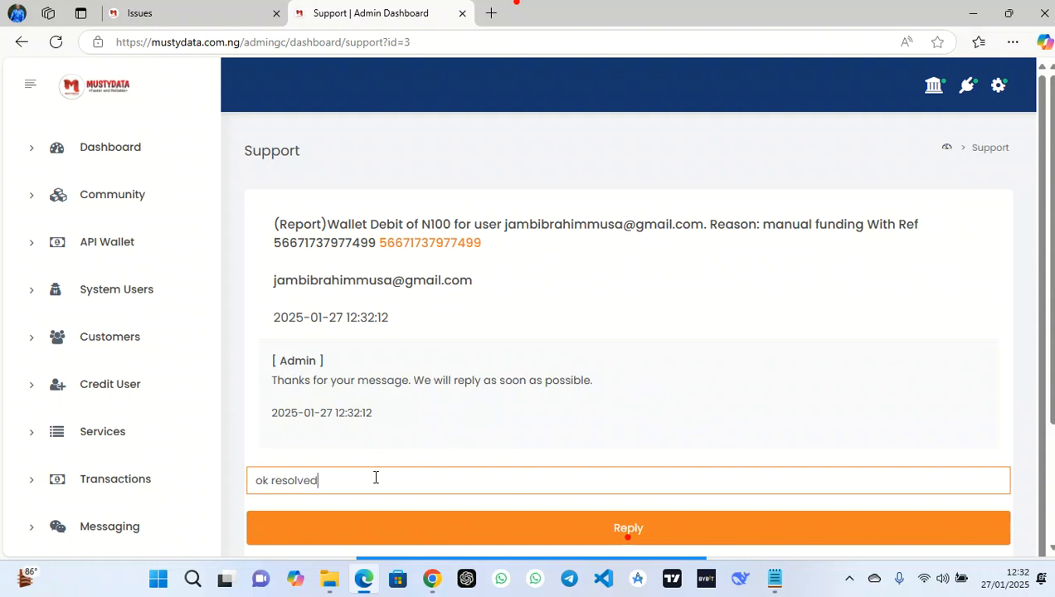
left_click(768, 532)
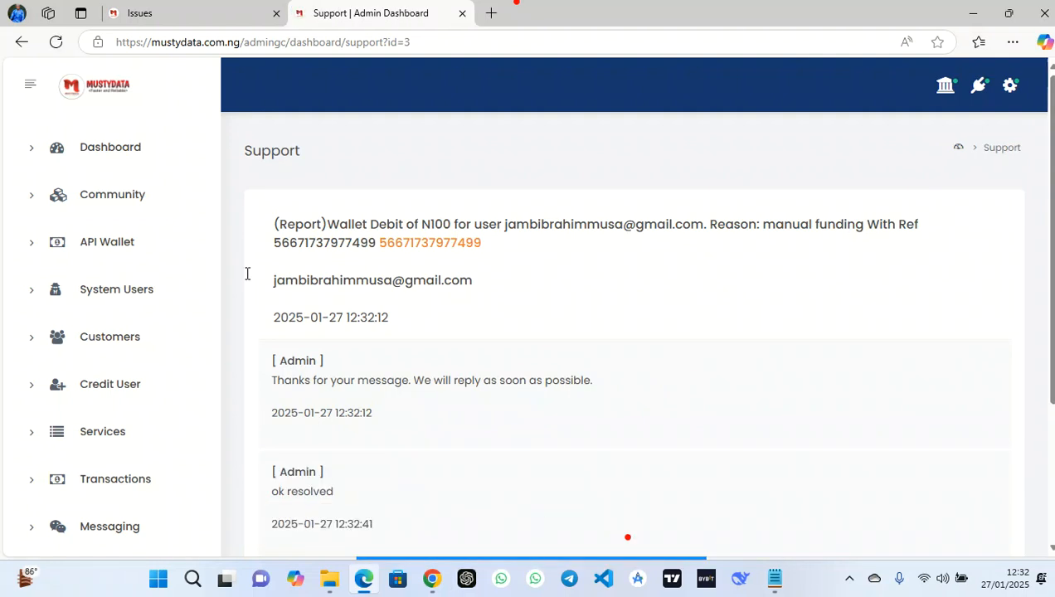
Reload the customer's Issues page and confirm the reply appears in the support conversation
left_click(191, 5)
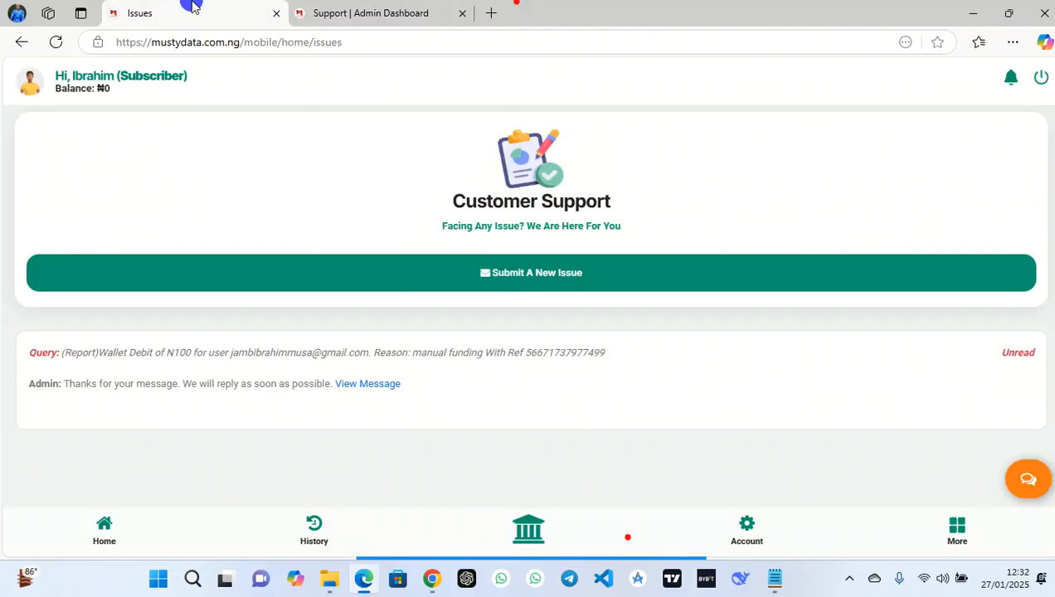
left_click(56, 43)
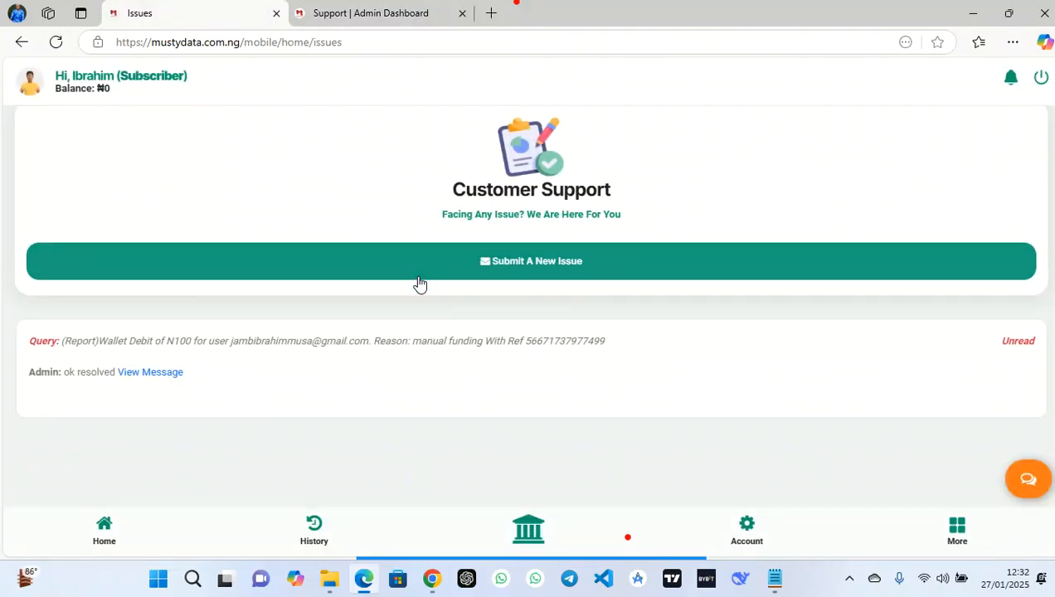
left_click(158, 386)
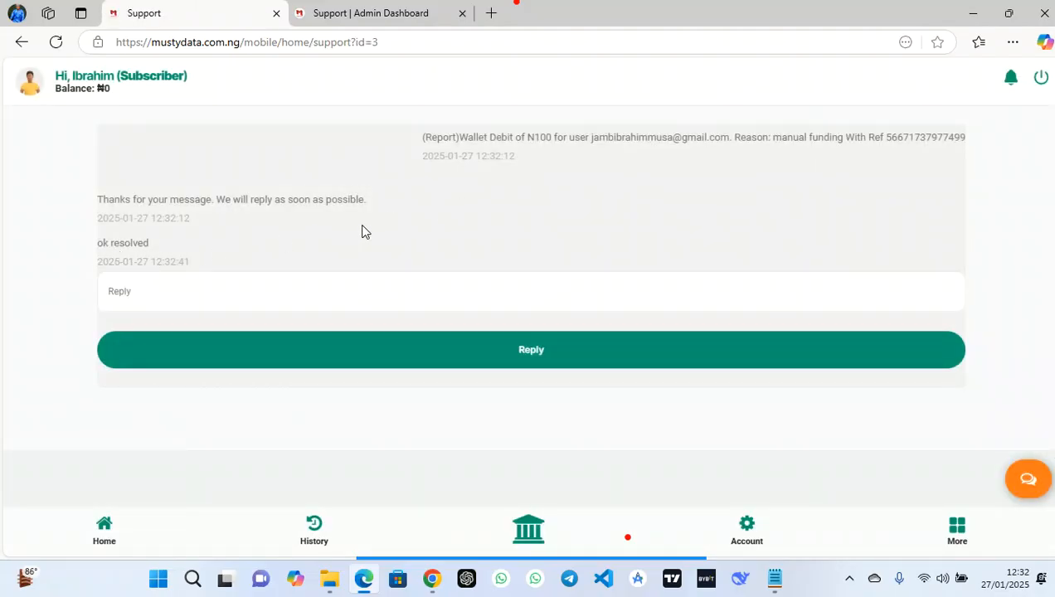
left_click(439, 13)
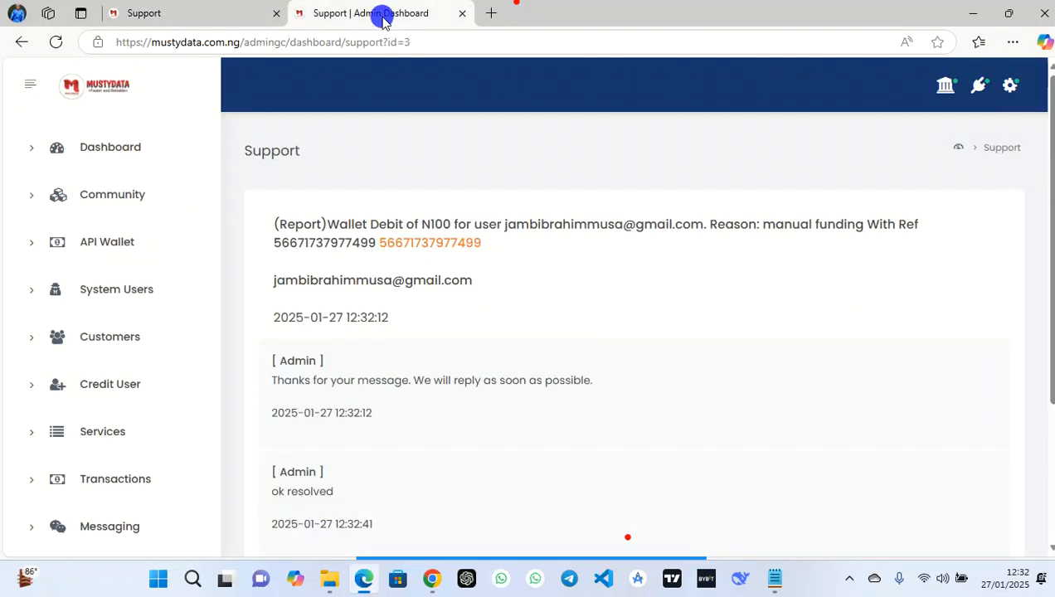
scroll(544, 404, "down", 2)
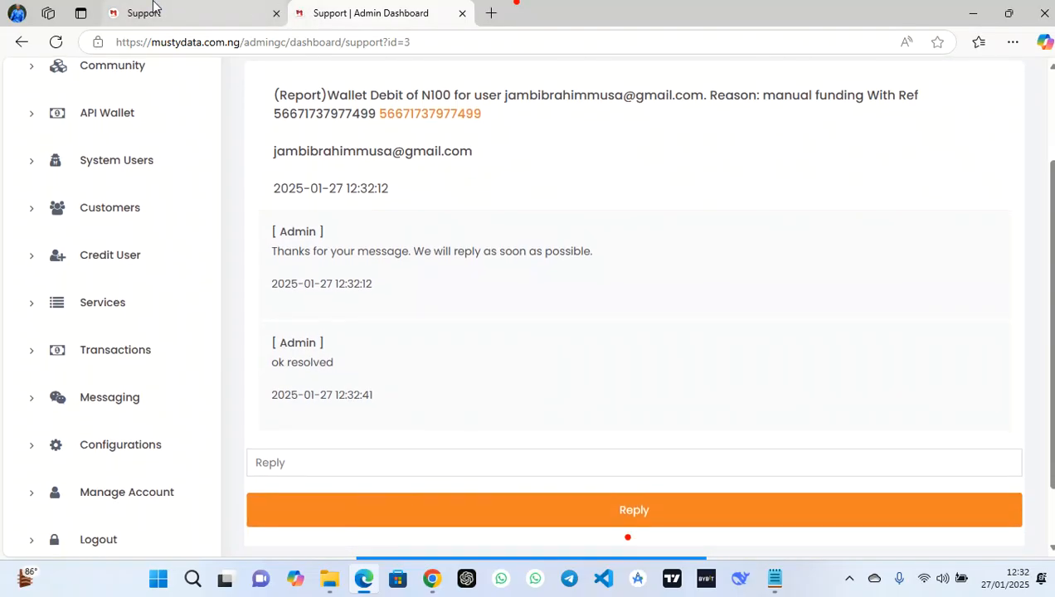
left_click(154, 10)
left_click(960, 535)
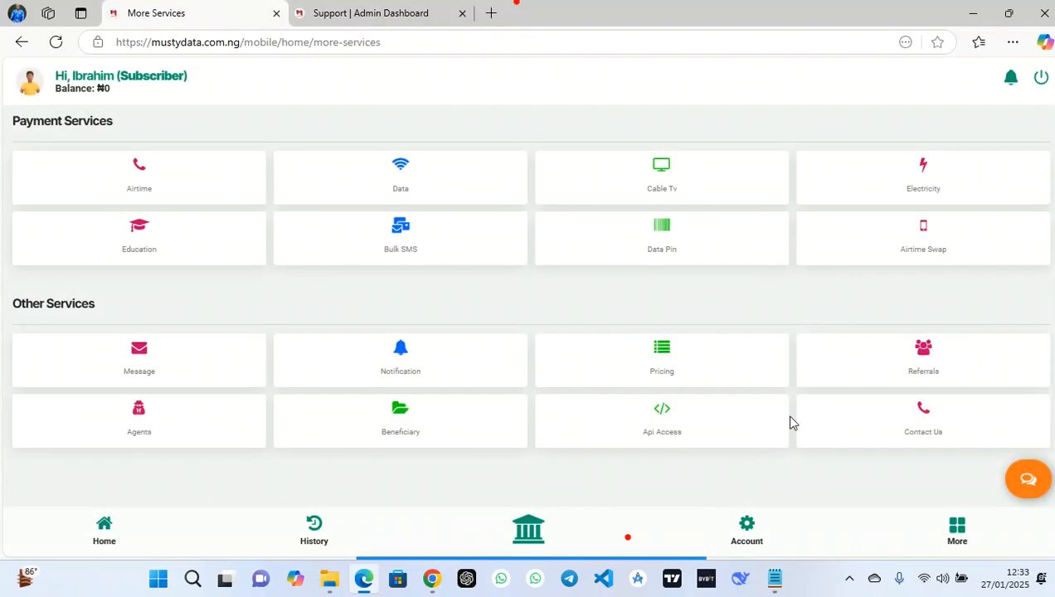
Open the subscriber's Contact Us page and scroll through its support channels
left_click(912, 411)
scroll(463, 258, "down", 2)
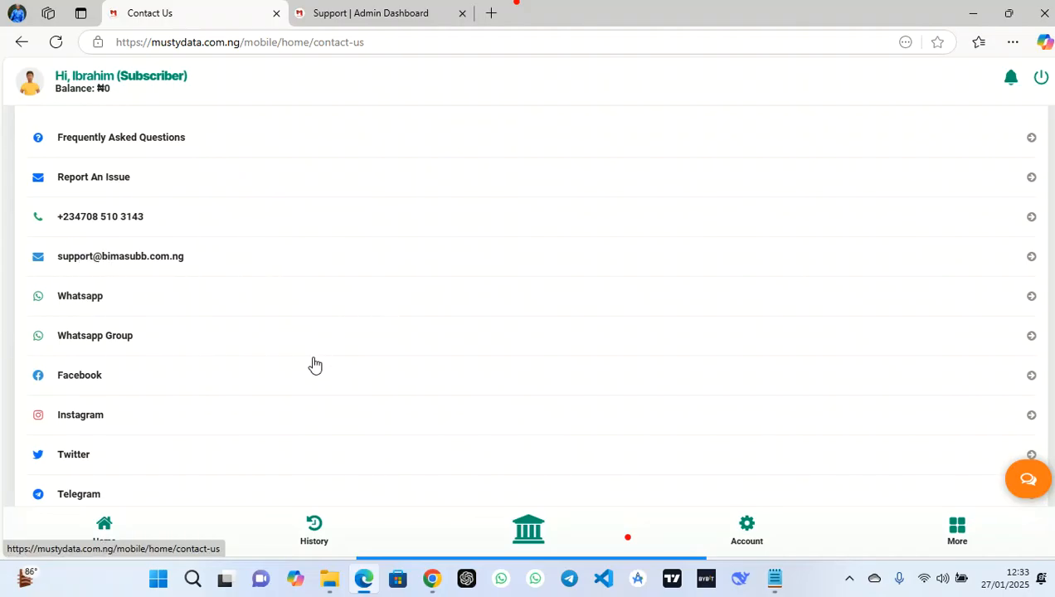
scroll(313, 364, "down", 2)
Review the admin Configurations > Site Details fields, then return to the Contact Us page
left_click(368, 14)
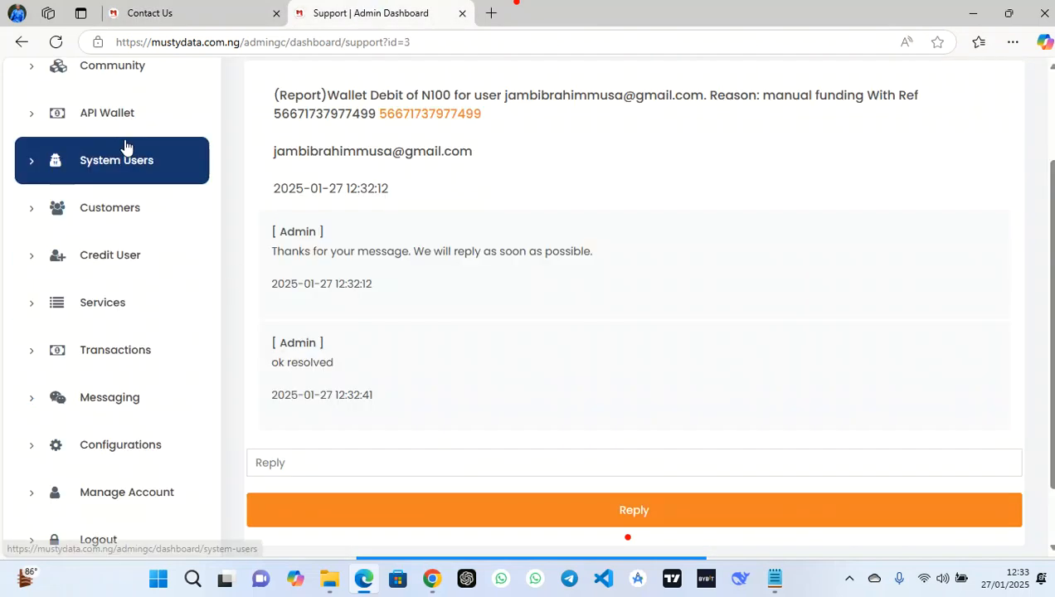
scroll(126, 147, "up", 1)
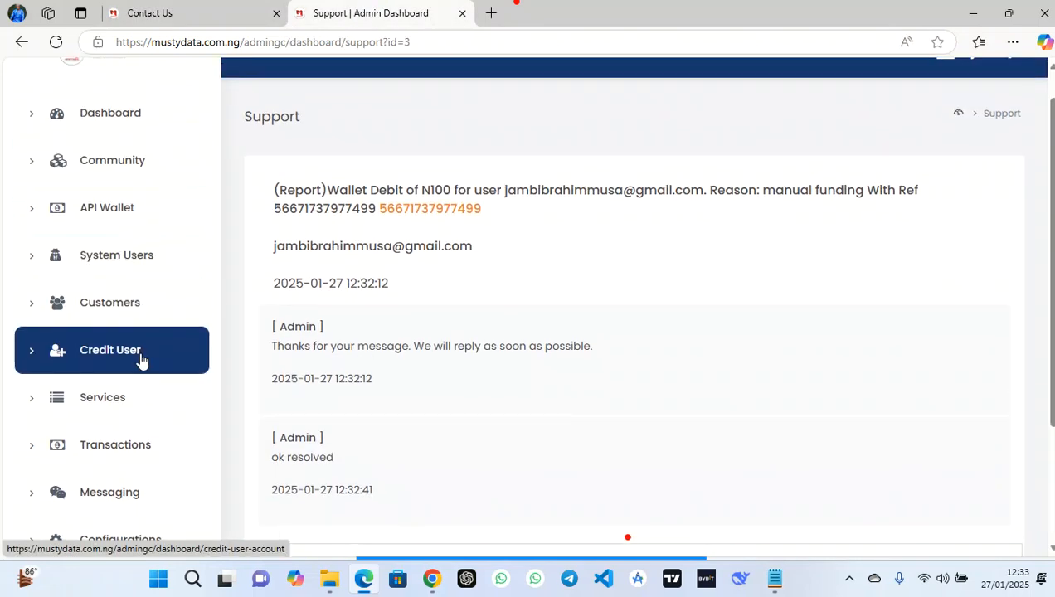
scroll(140, 359, "down", 2)
left_click(119, 370)
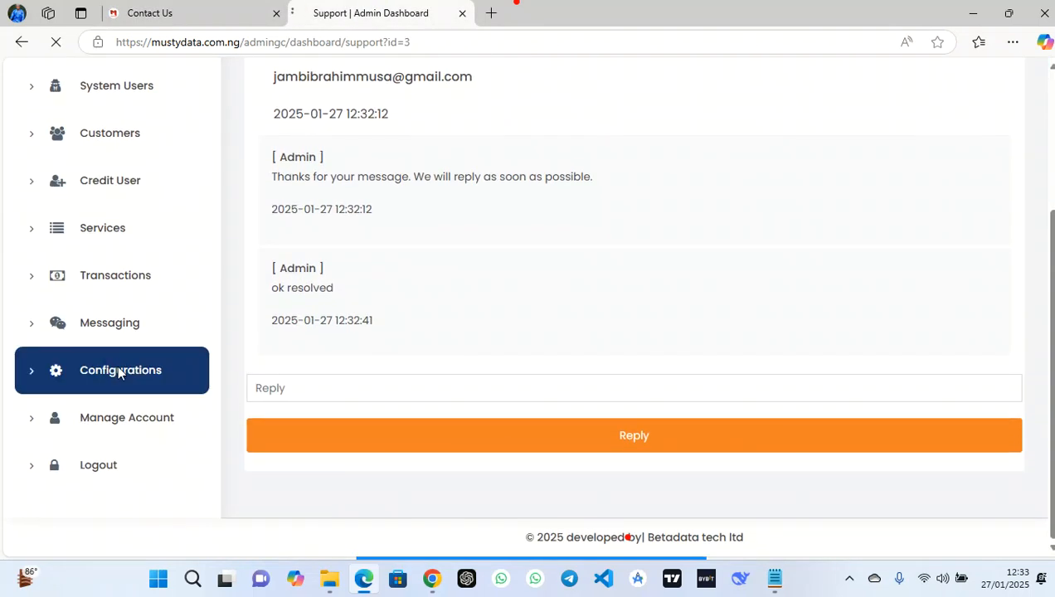
left_click(356, 233)
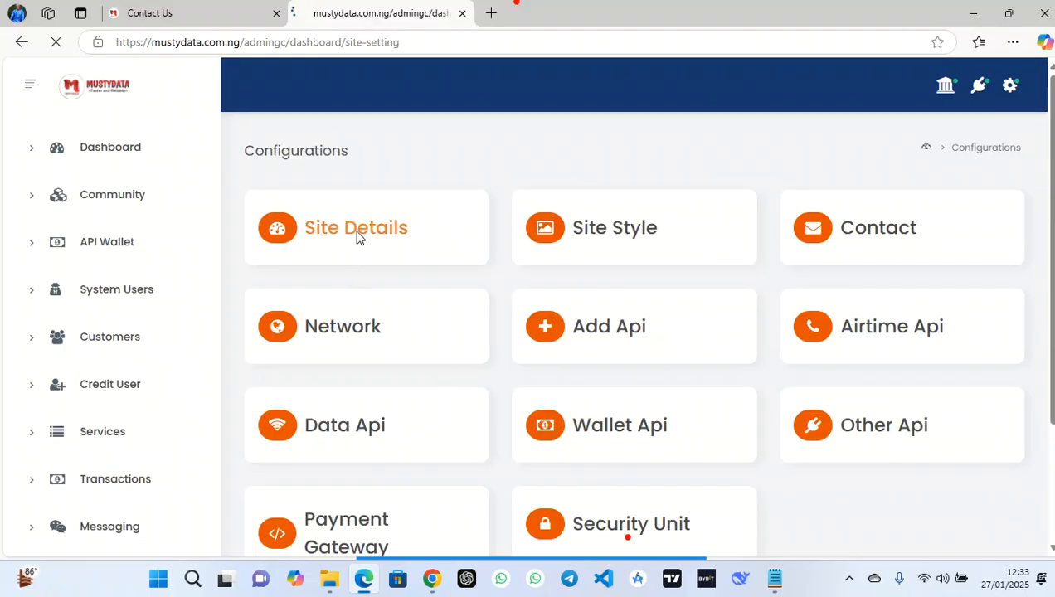
scroll(452, 310, "down", 1)
scroll(452, 311, "down", 3)
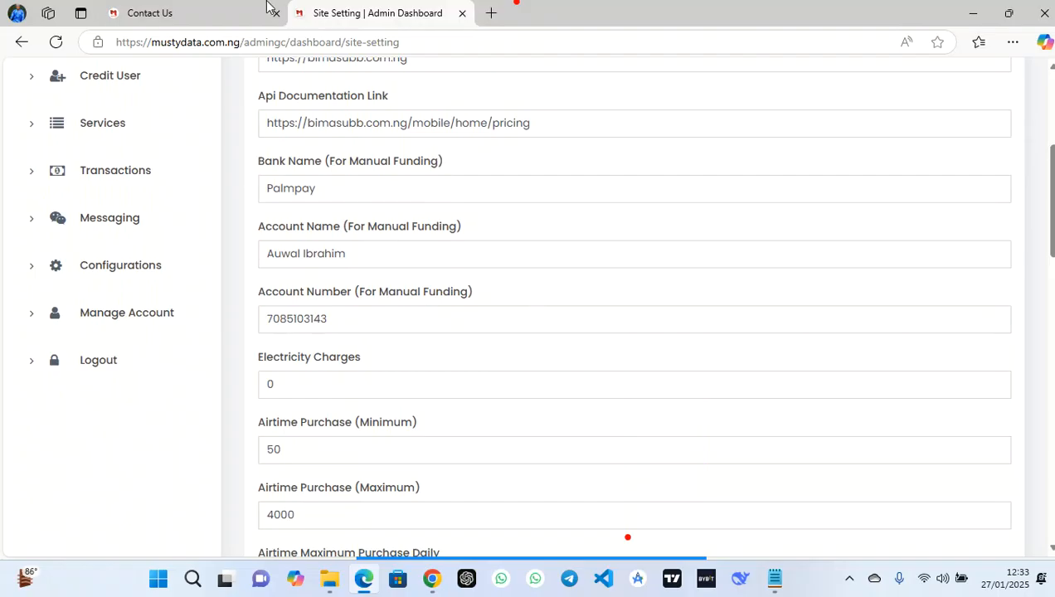
left_click(207, 12)
Browse the wallet funding options: manual bank transfer, card payment and bank account verification
mouse_move(556, 531)
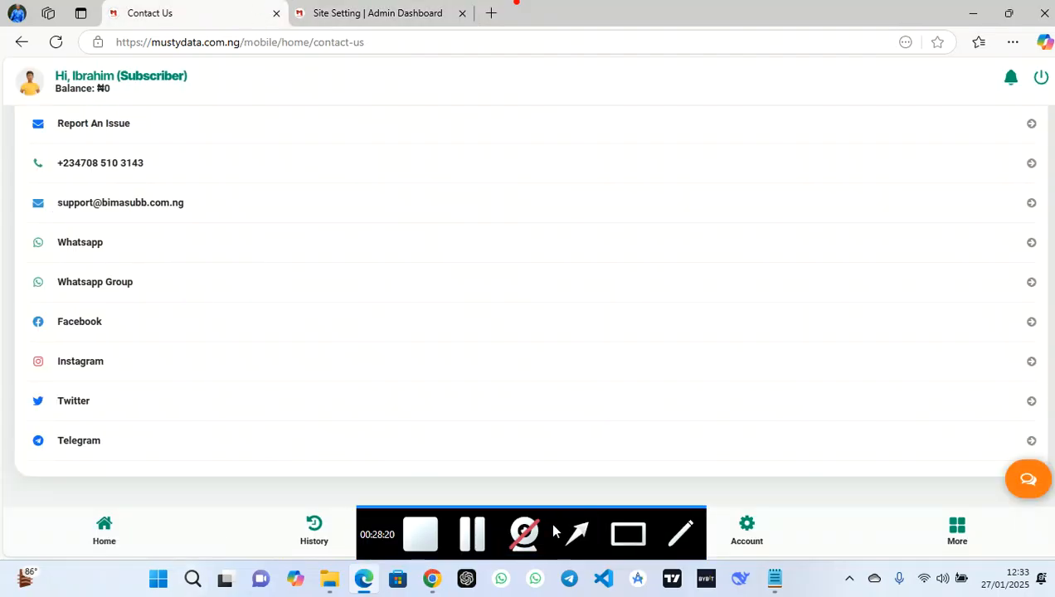
left_click(94, 528)
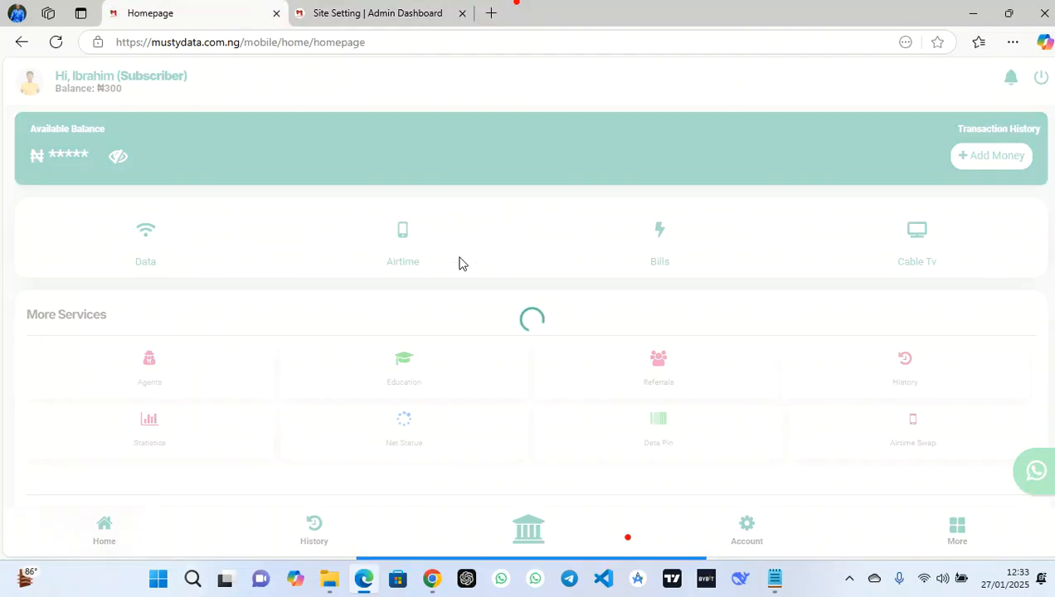
left_click(977, 159)
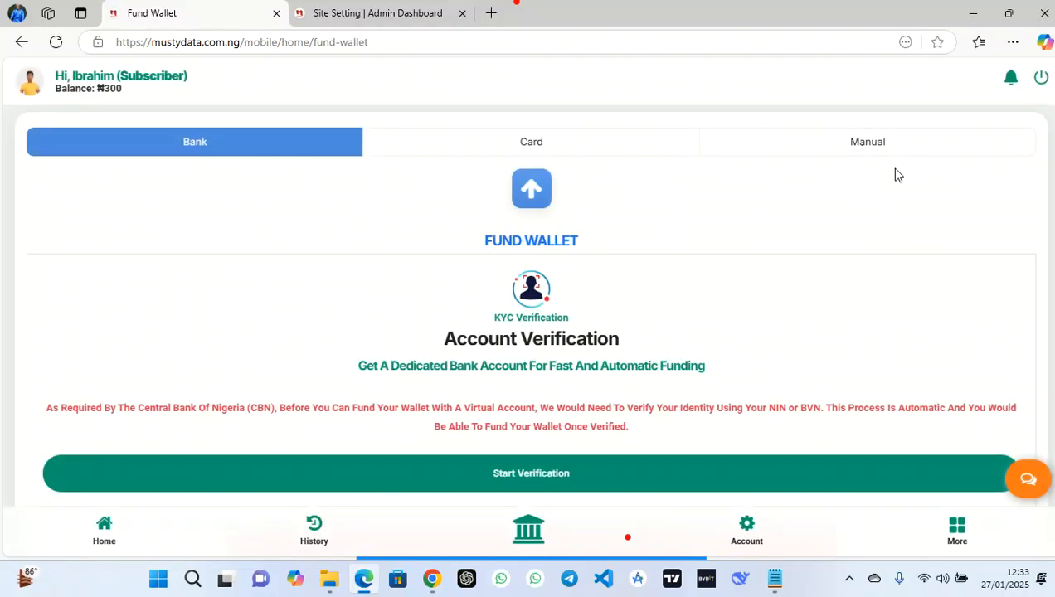
left_click(868, 142)
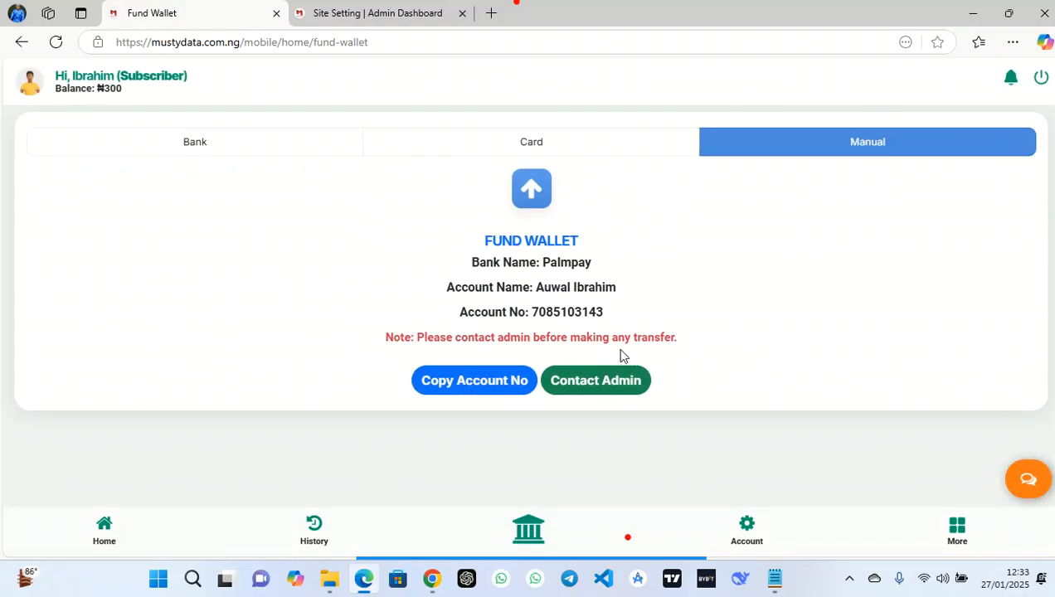
left_click(530, 145)
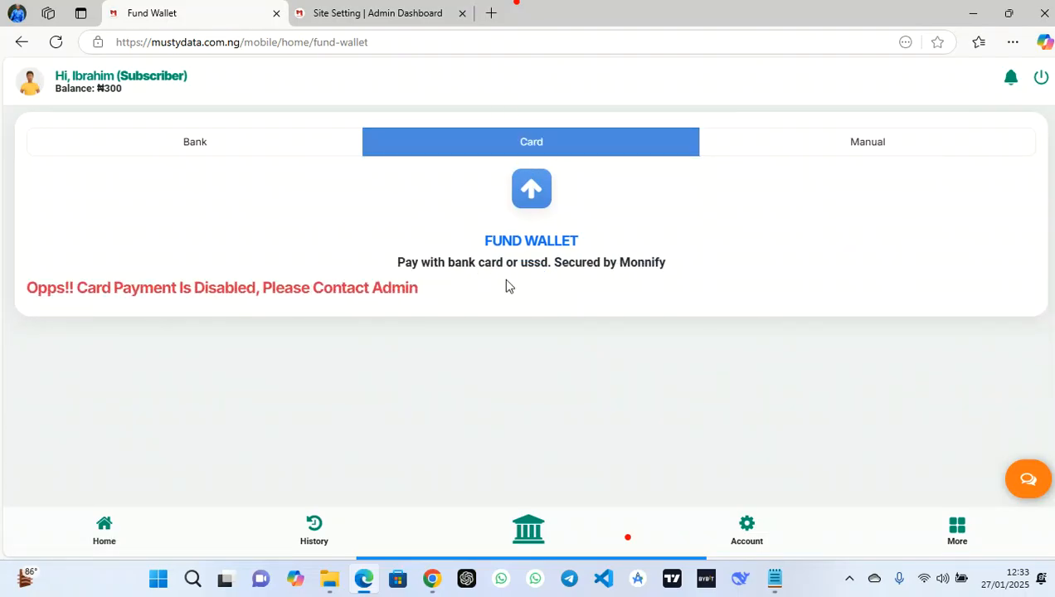
left_click(196, 144)
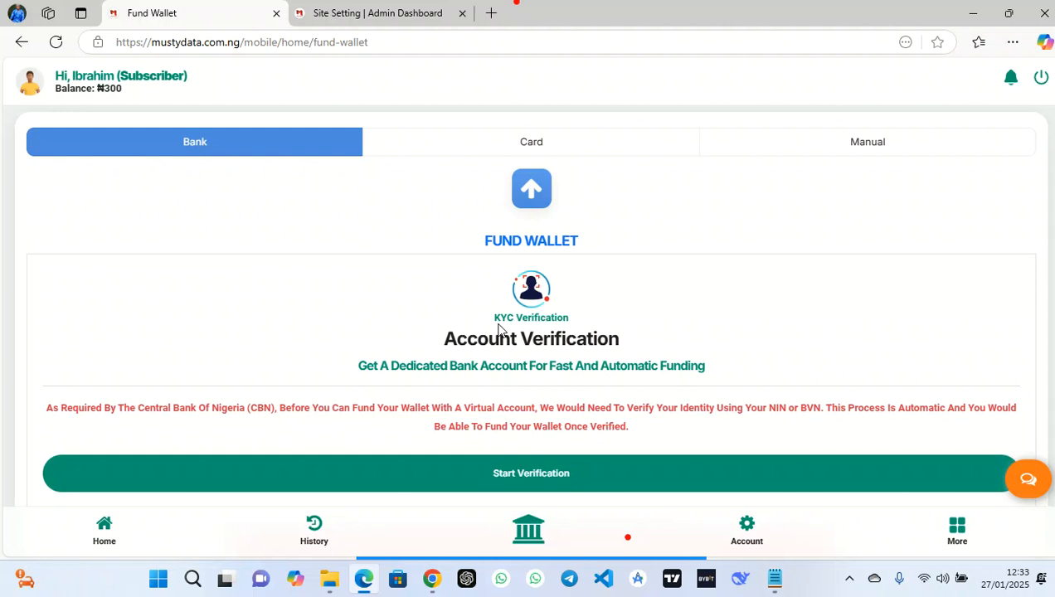
Start the Payvessel account KYC verification up to the Enter BVN field
left_click(532, 470)
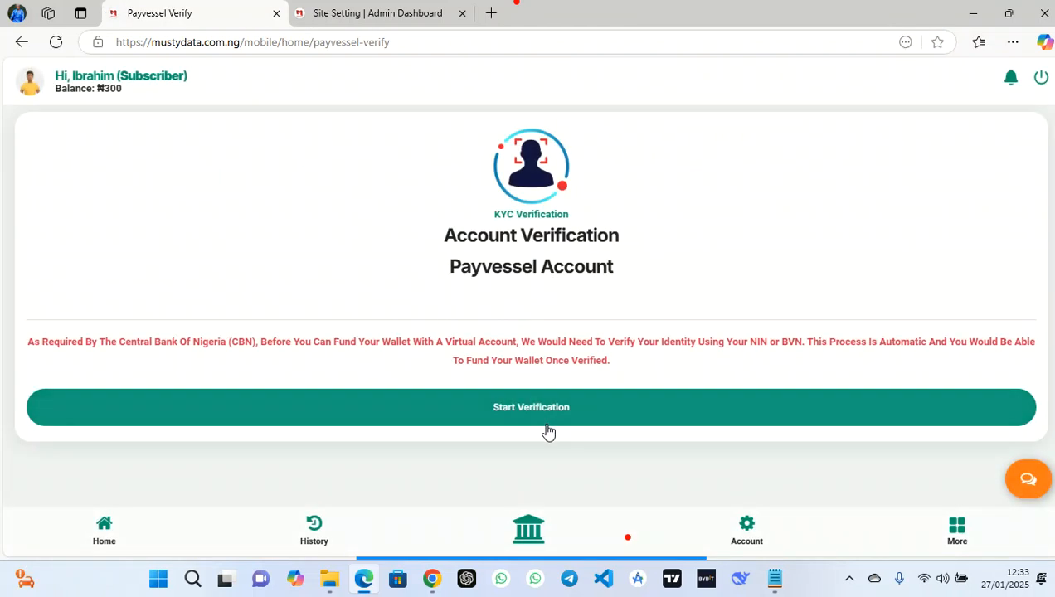
left_click(545, 421)
left_click(406, 387)
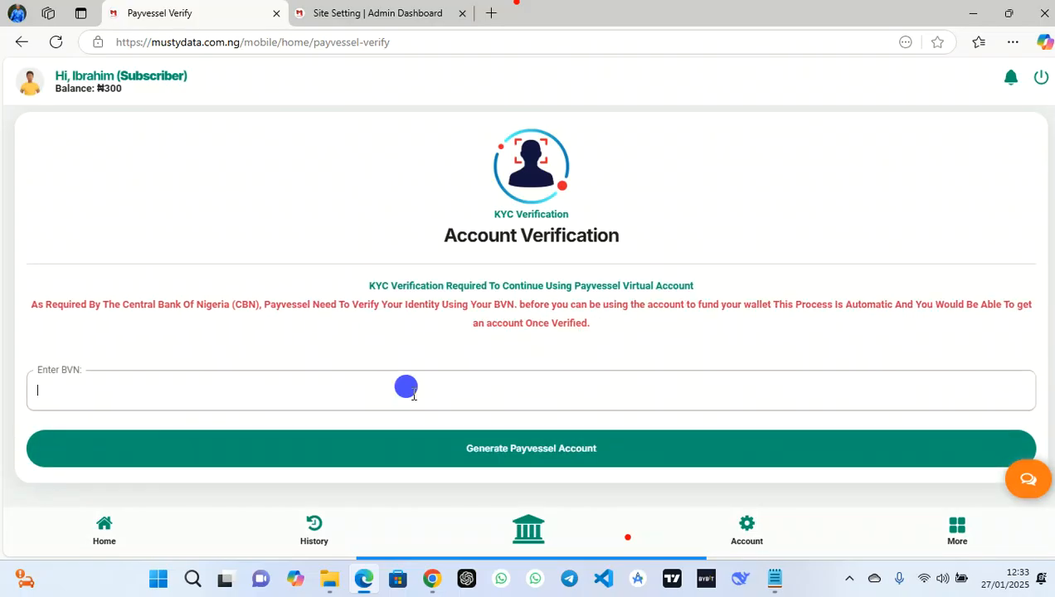
left_click(416, 12)
Review the KYC settings (Enabled, NIN or BVN option) unchanged and return to Configurations
scroll(484, 321, "down", 8)
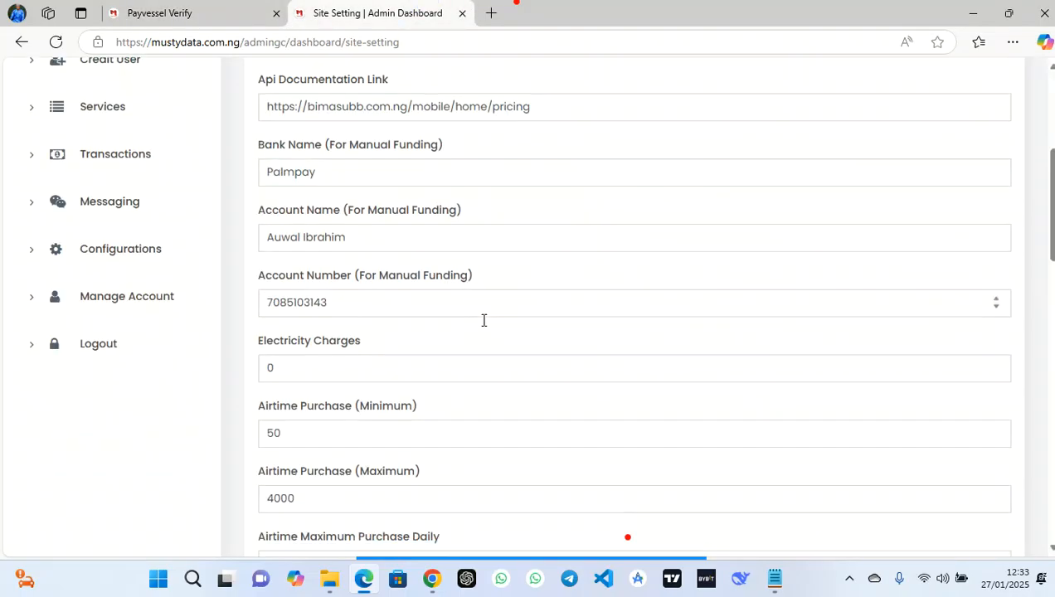
scroll(484, 320, "down", 6)
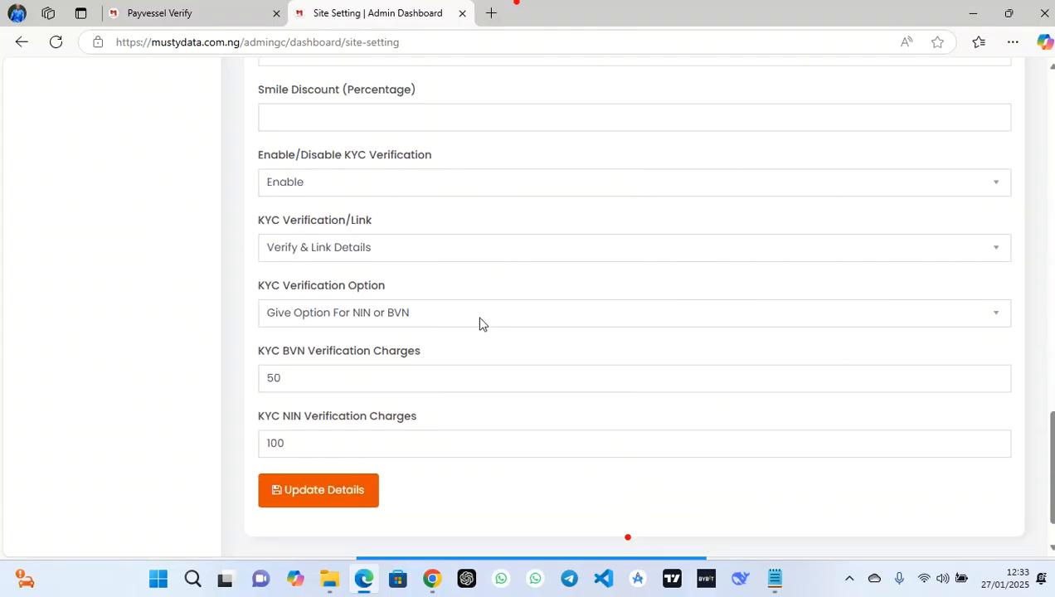
left_click(363, 315)
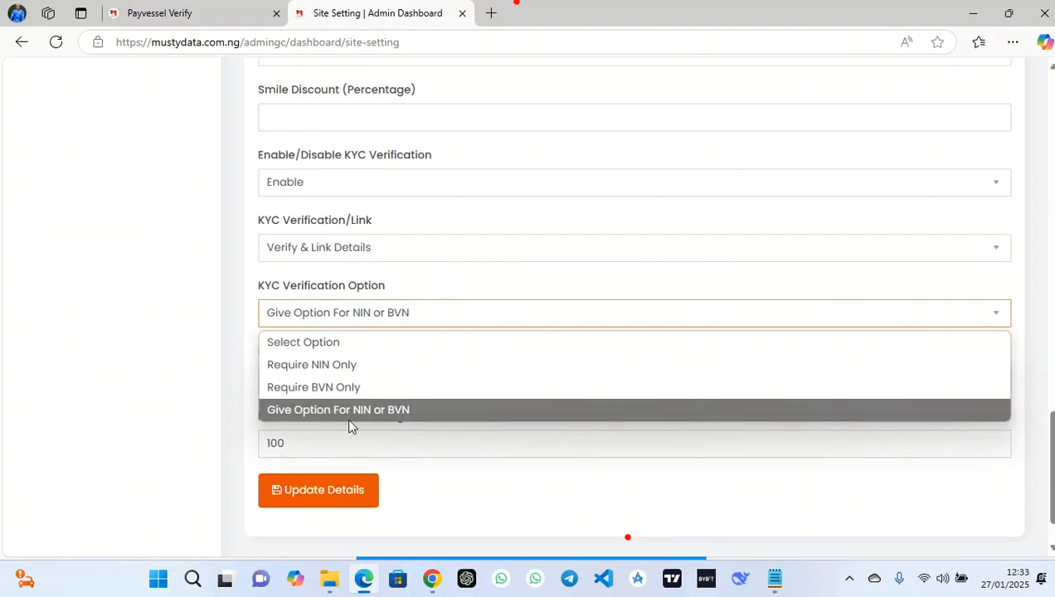
left_click(394, 243)
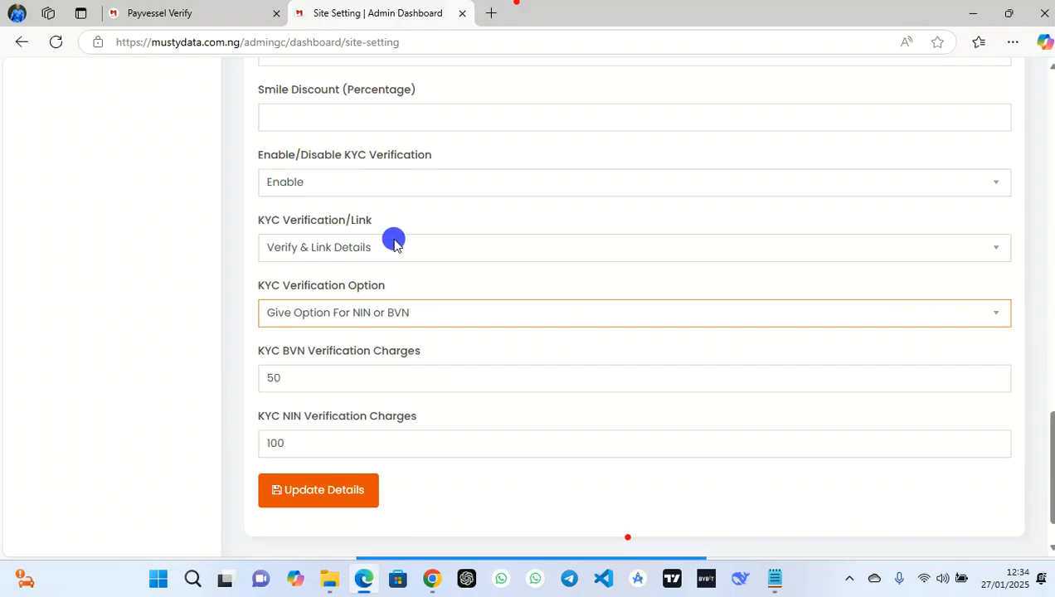
left_click(426, 177)
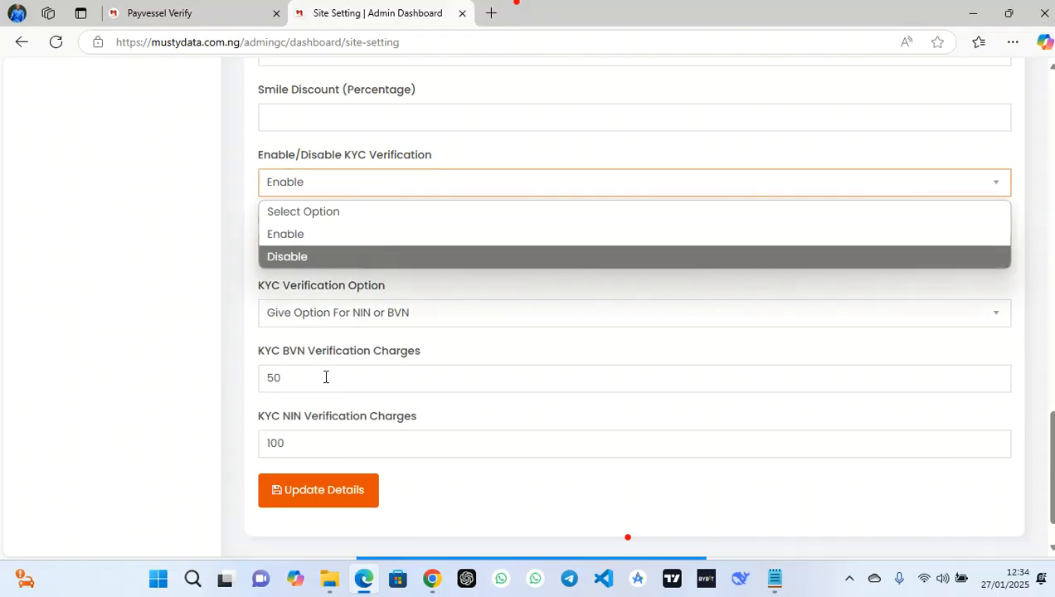
key("Escape")
scroll(350, 313, "up", 5)
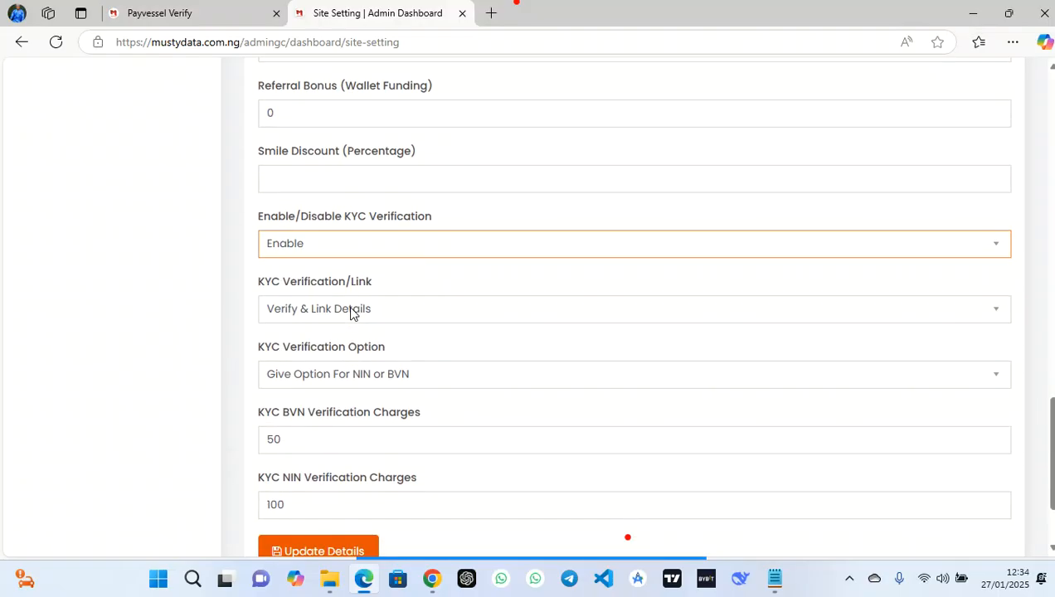
scroll(350, 313, "up", 10)
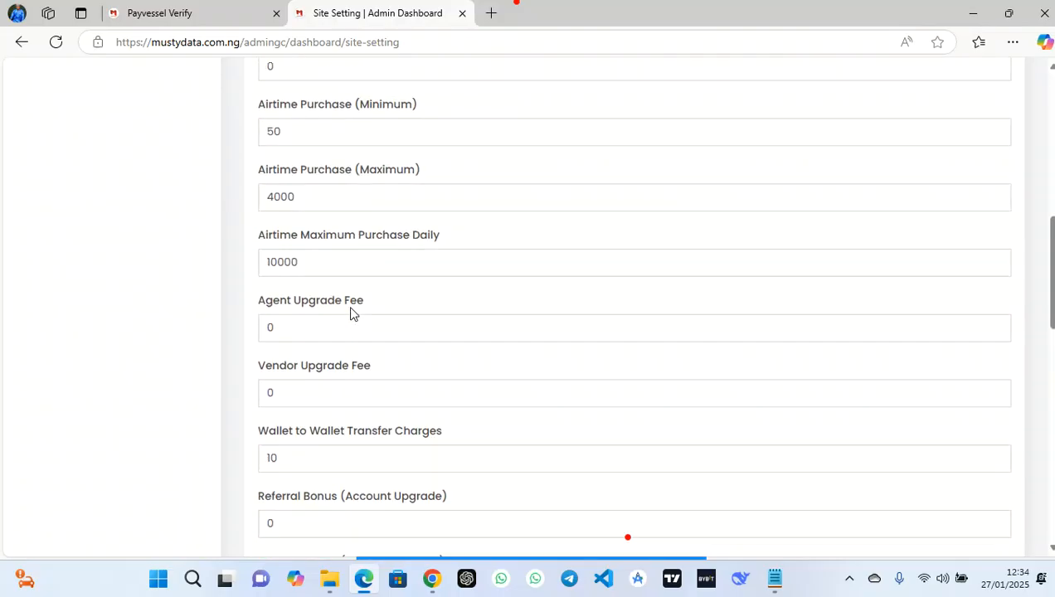
left_click(962, 225)
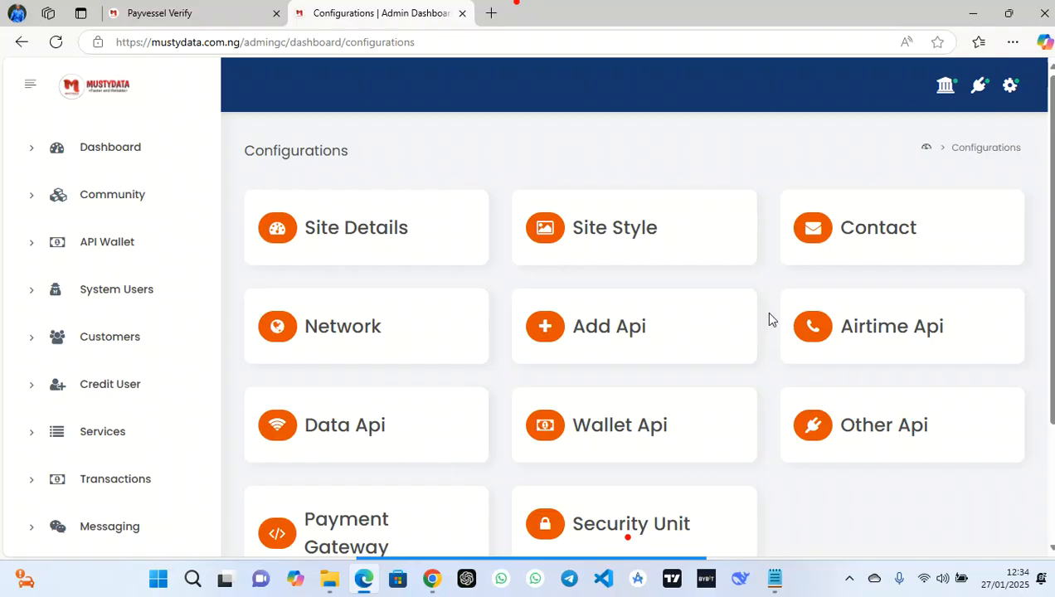
In Site Style settings, keep Design 4 as the login page design
left_click_drag(763, 311, 633, 241)
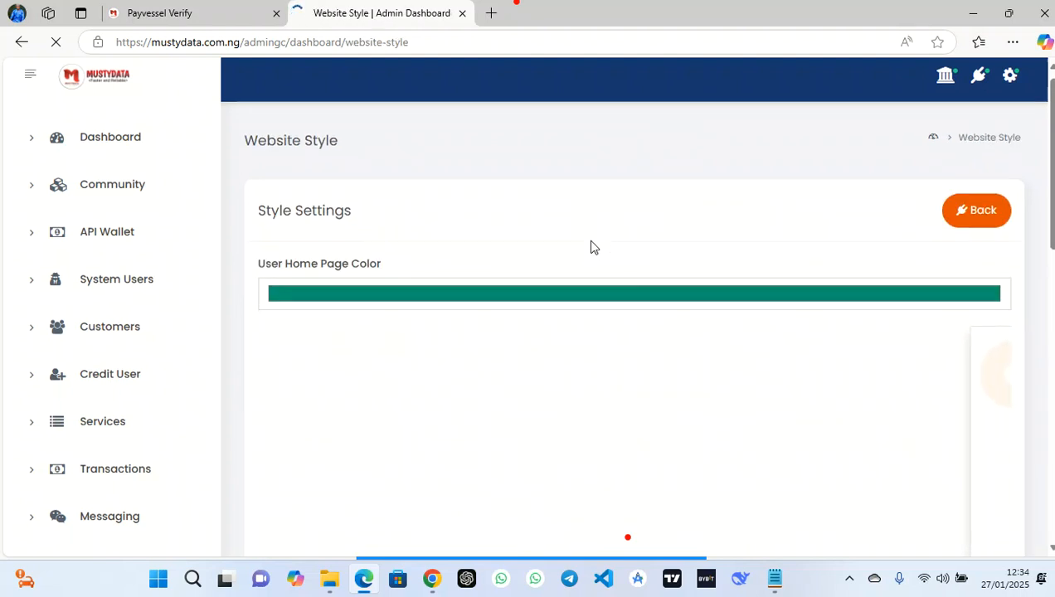
scroll(591, 246, "down", 1)
scroll(591, 246, "down", 3)
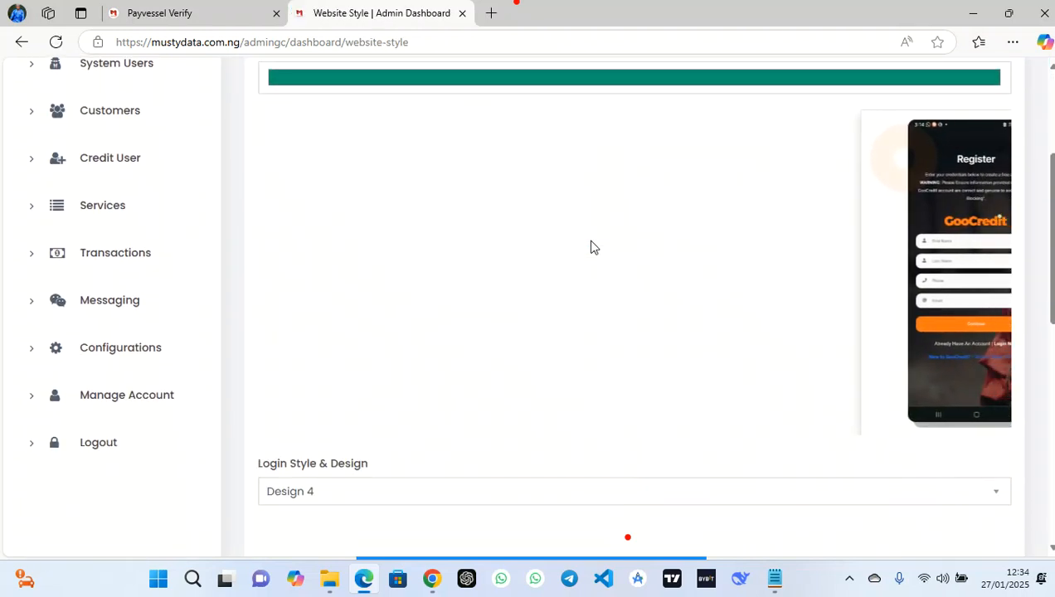
left_click(449, 492)
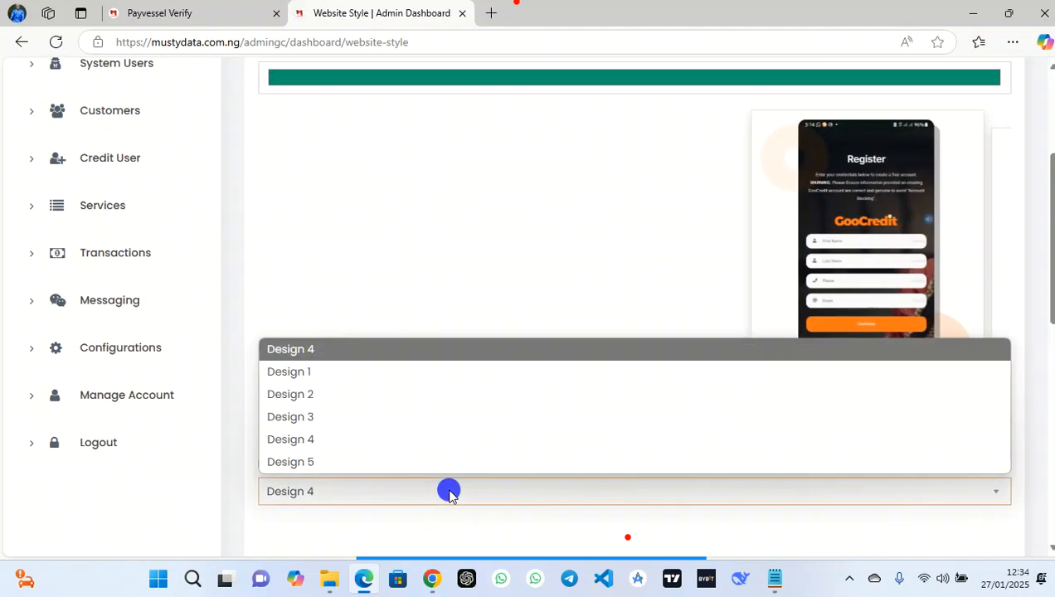
left_click(413, 273)
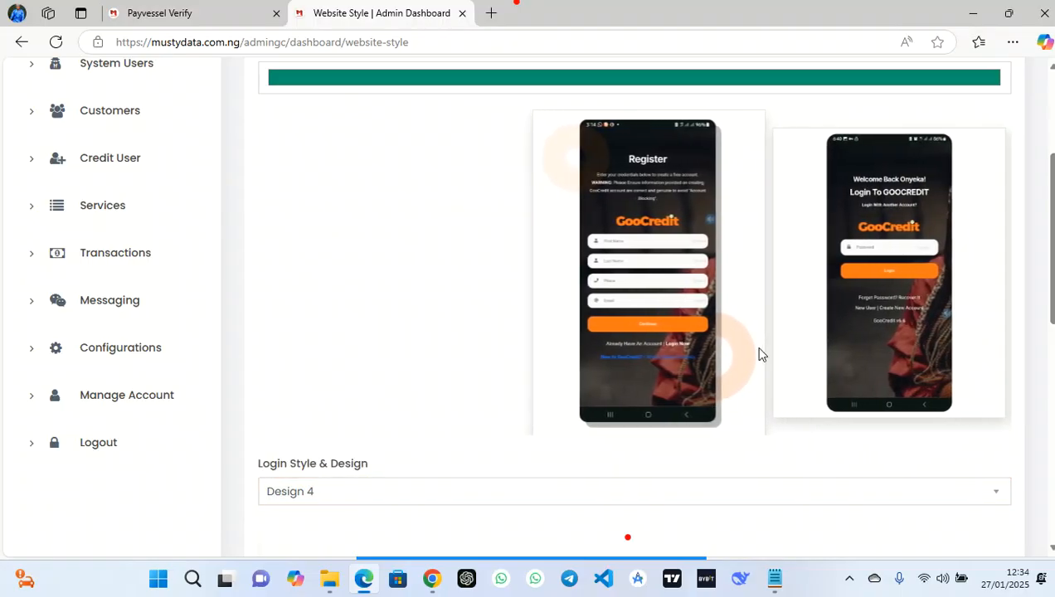
Keep Home 6 as the home page design
scroll(762, 415, "down", 5)
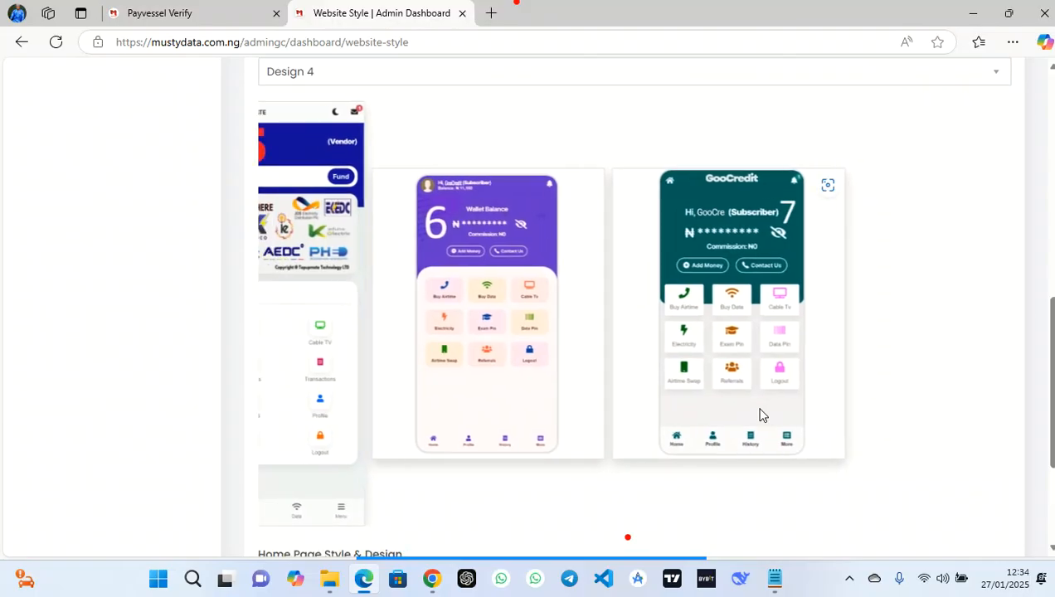
scroll(761, 415, "down", 3)
scroll(762, 415, "up", 1)
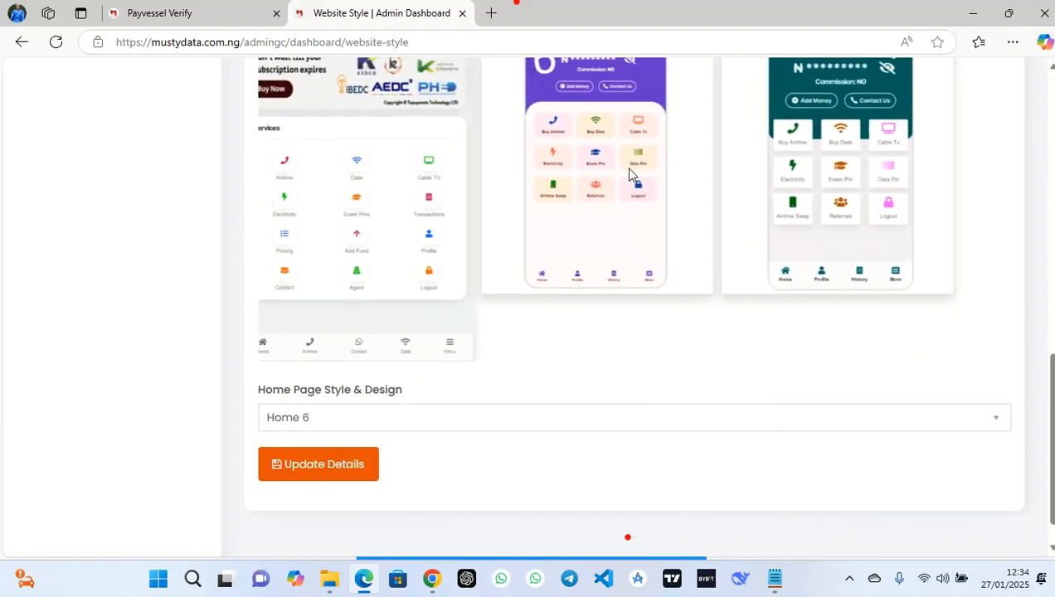
left_click(561, 422)
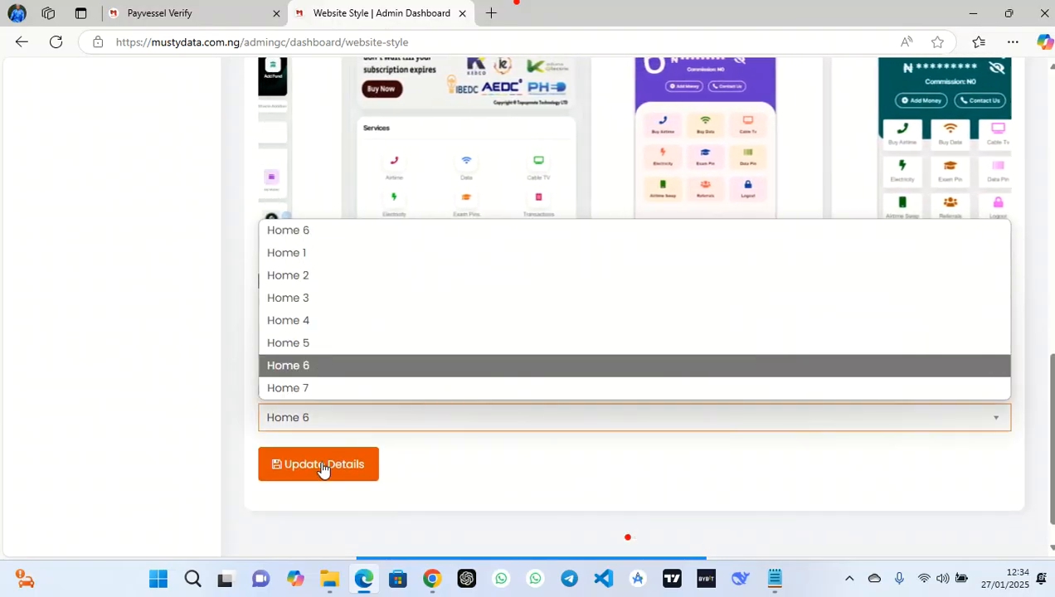
left_click(465, 486)
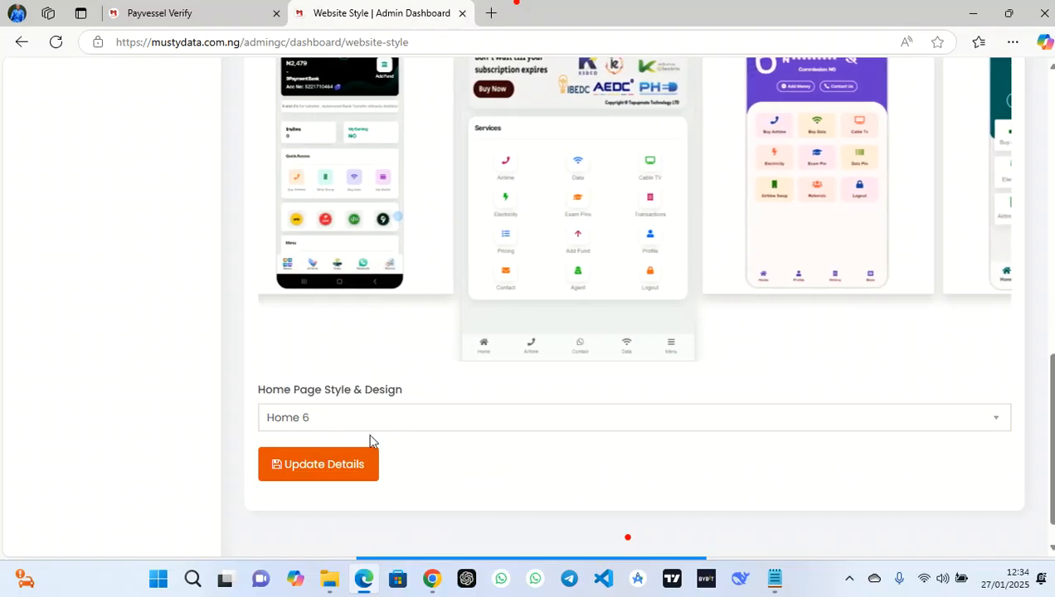
scroll(480, 309, "up", 1)
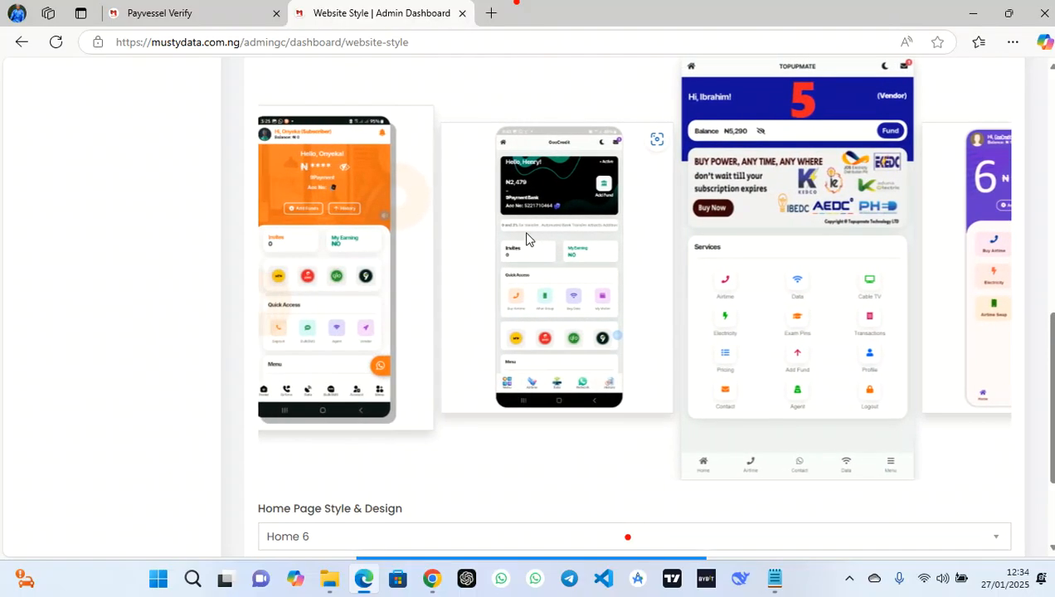
scroll(526, 239, "up", 1)
scroll(526, 239, "up", 3)
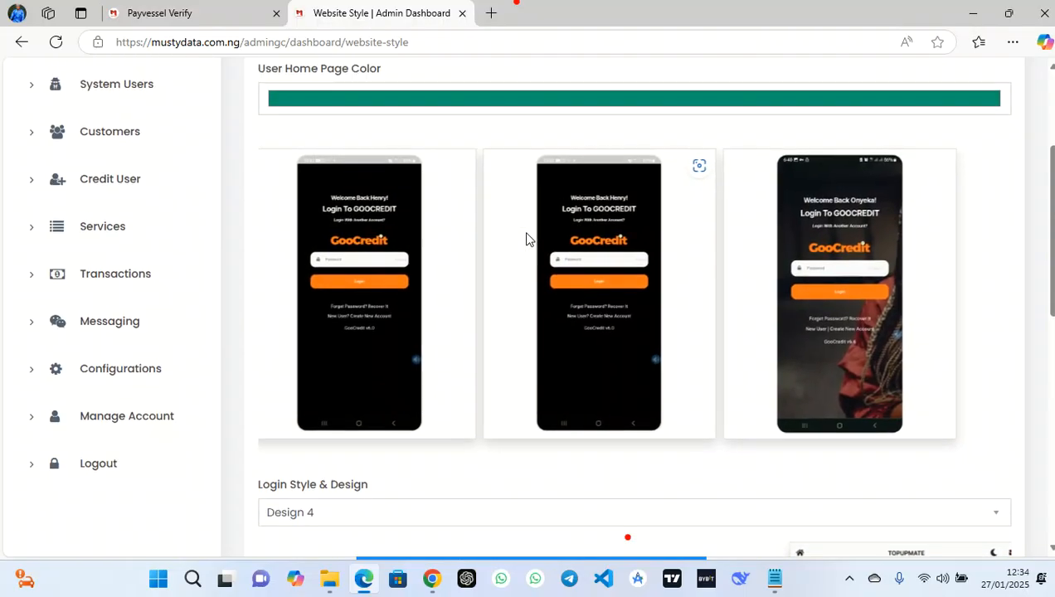
Change the User Home Page Color from teal to bright red and save the details
left_click(502, 171)
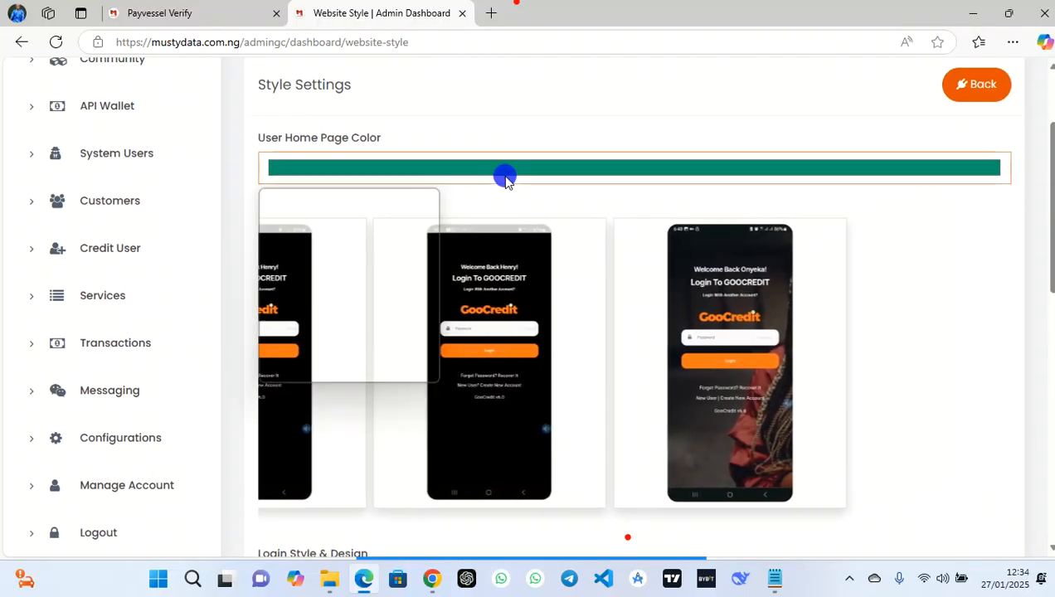
left_click_drag(384, 313, 450, 317)
left_click_drag(435, 235, 425, 200)
scroll(825, 150, "down", 10)
scroll(824, 152, "down", 2)
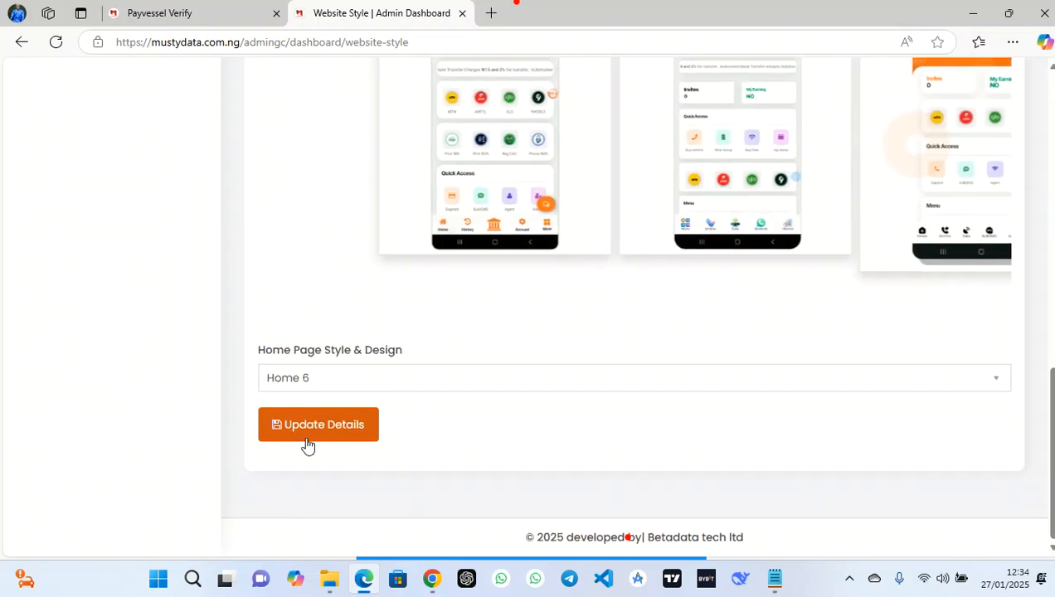
left_click(309, 443)
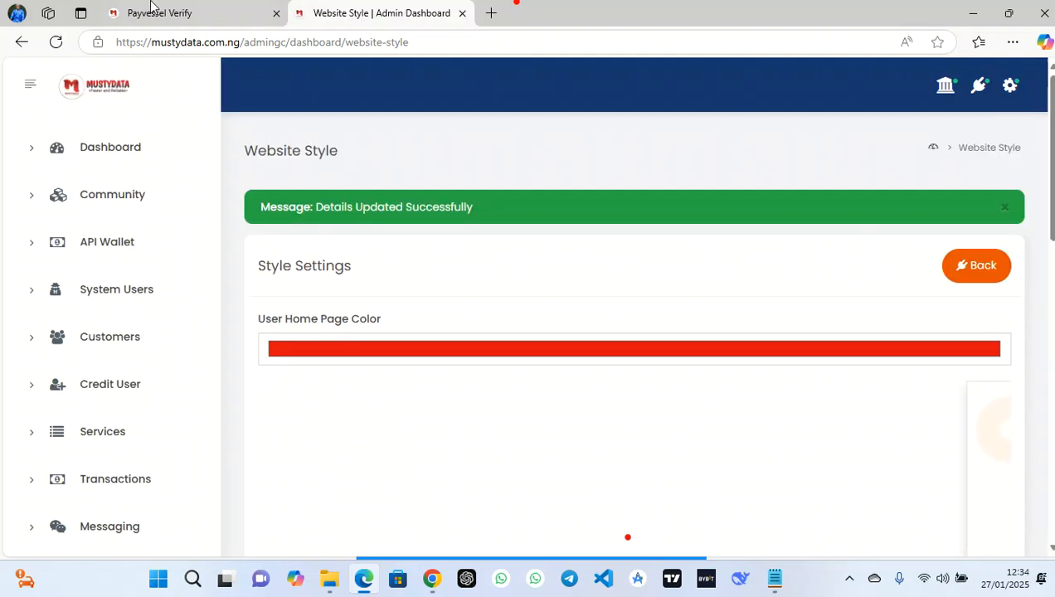
left_click(157, 7)
Open the subscriber home page and scroll to check the new red balance card and icons
left_click(105, 529)
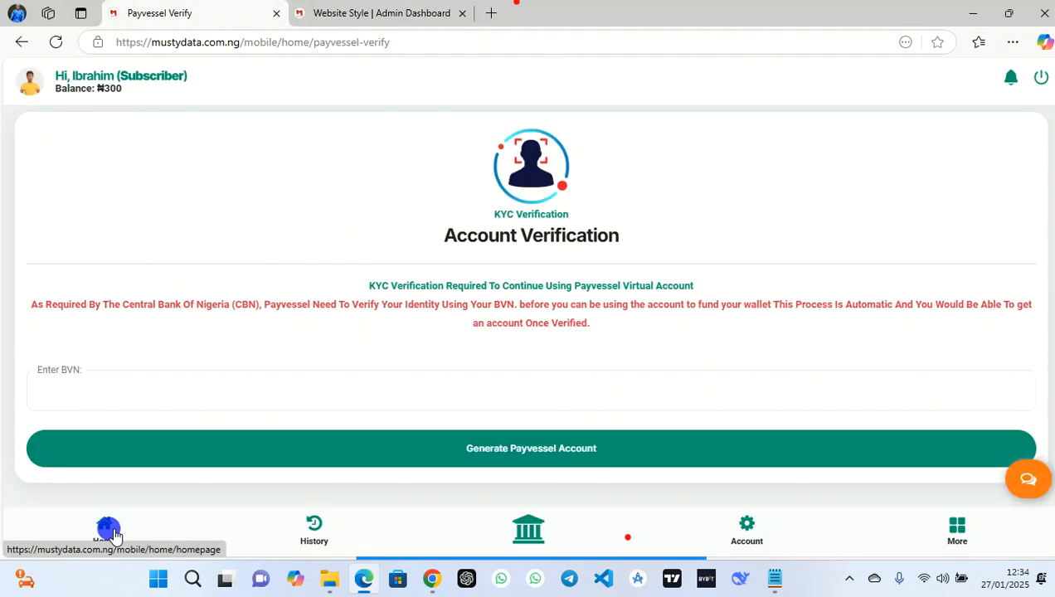
scroll(453, 230, "down", 3)
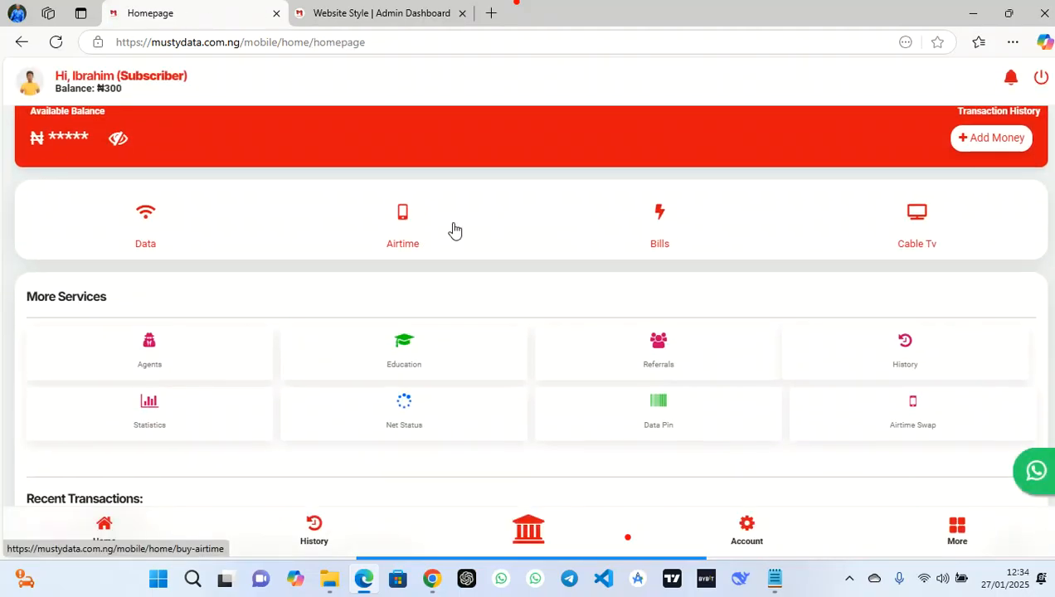
scroll(454, 230, "up", 3)
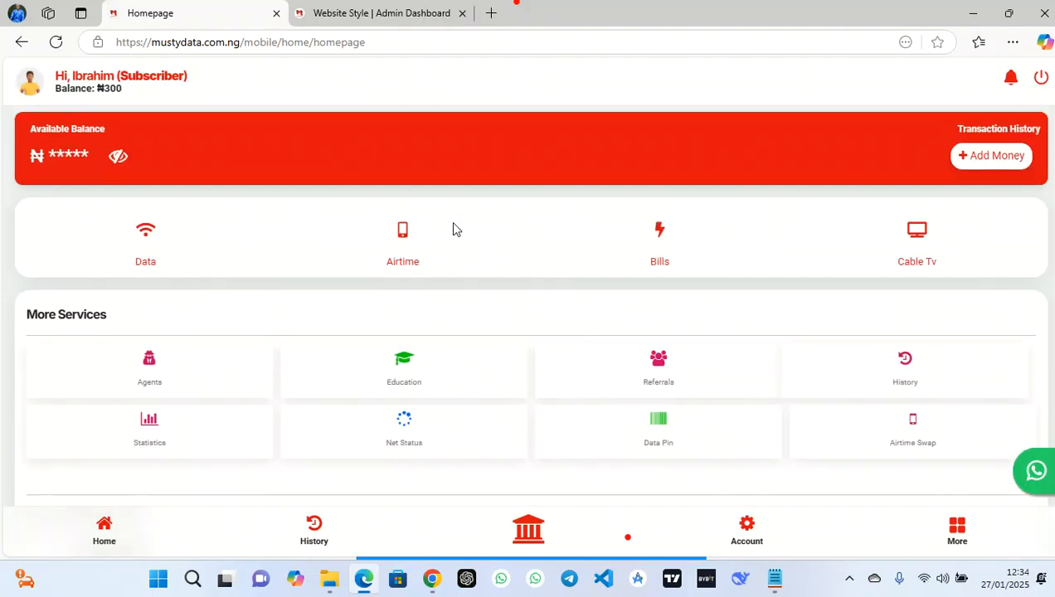
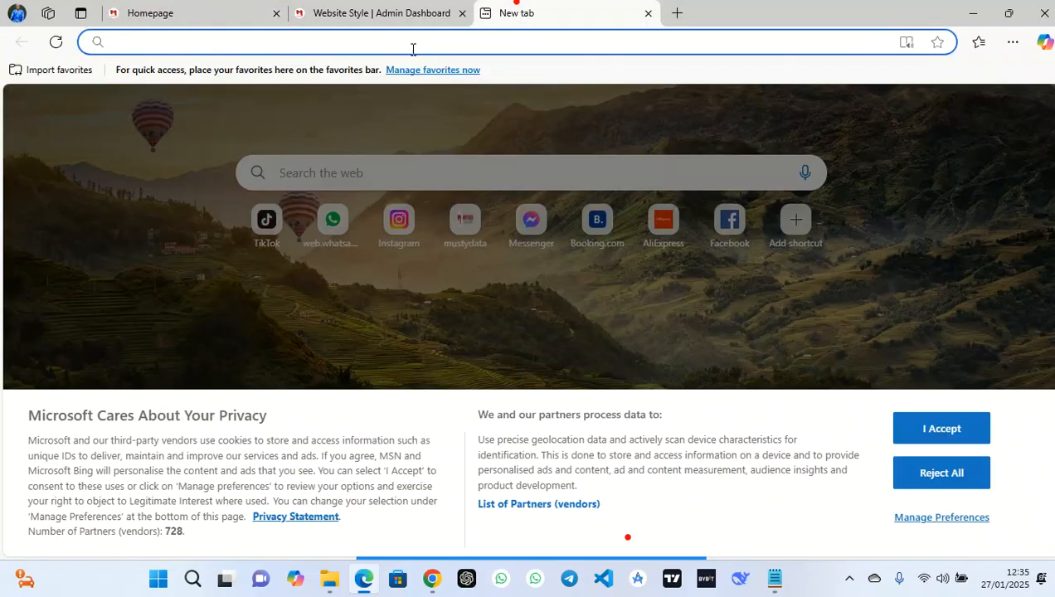
Close the incognito mustydata Chrome window
mouse_move(432, 578)
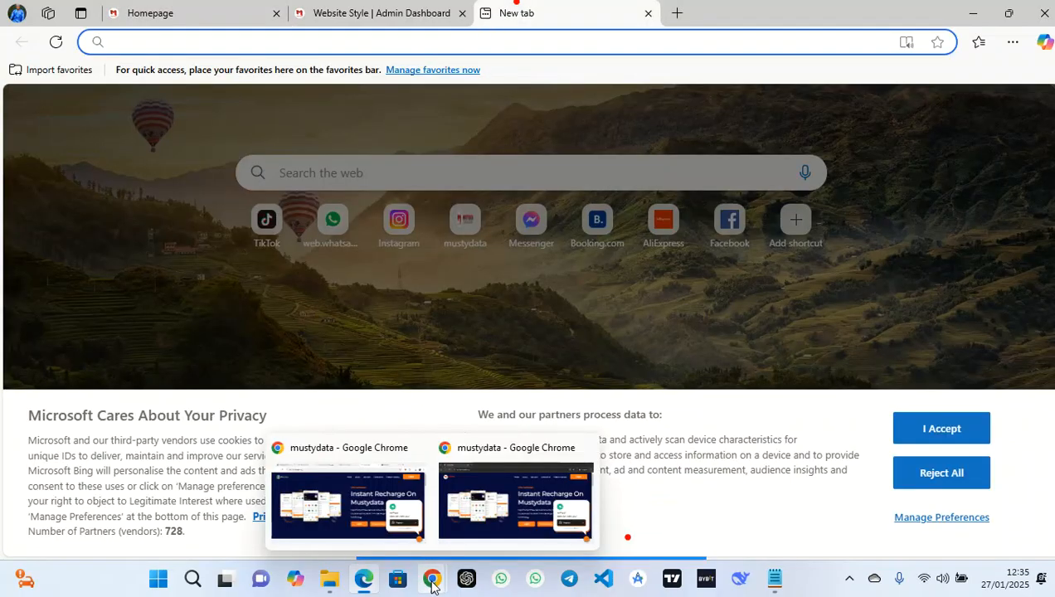
left_click(497, 490)
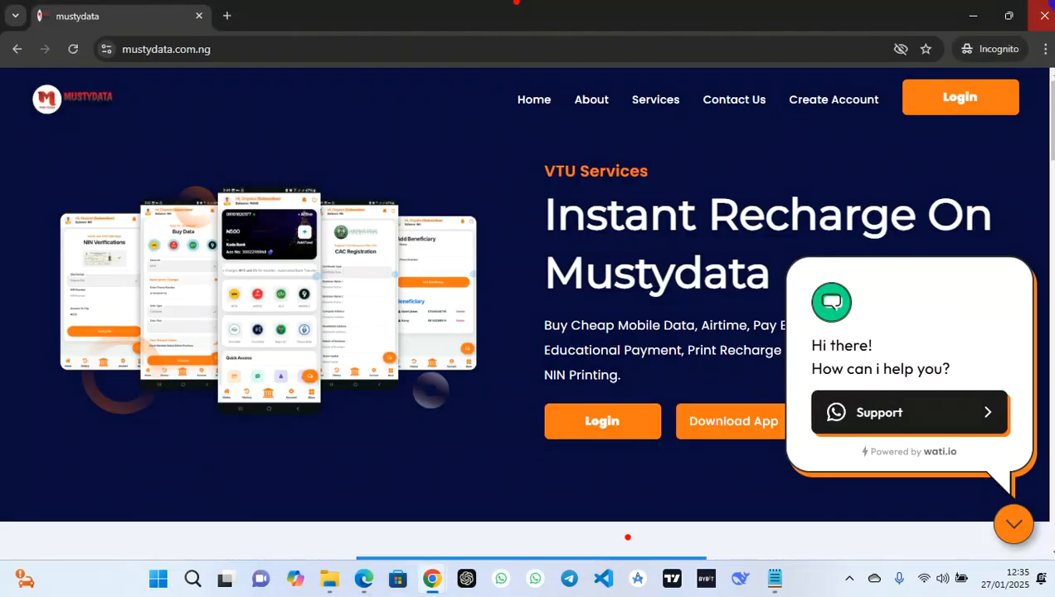
left_click(1044, 15)
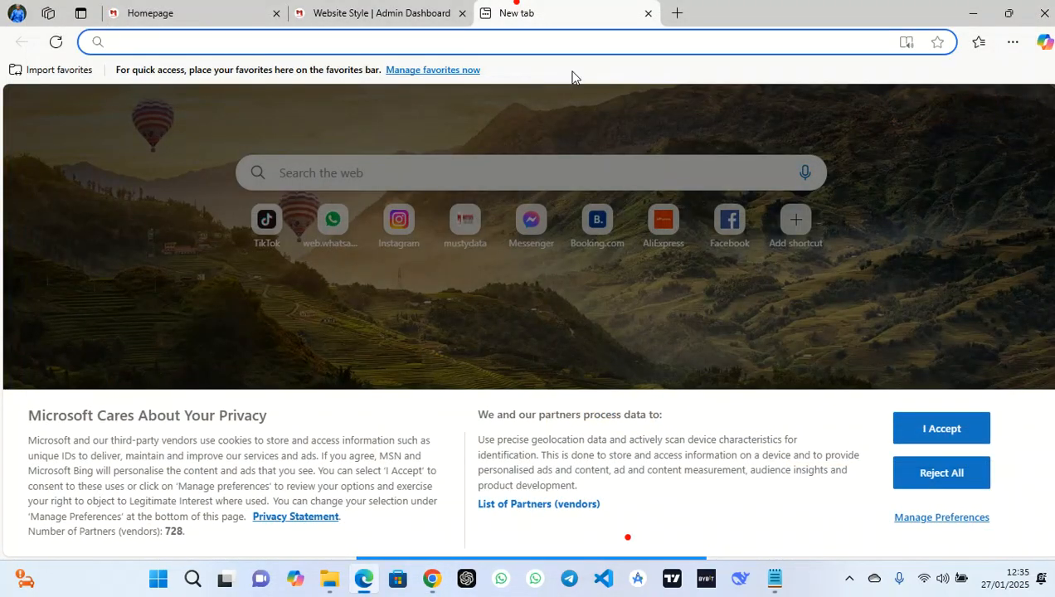
In the main Chrome window's new tab, start entering the Betadata address with 'bet'
left_click(432, 579)
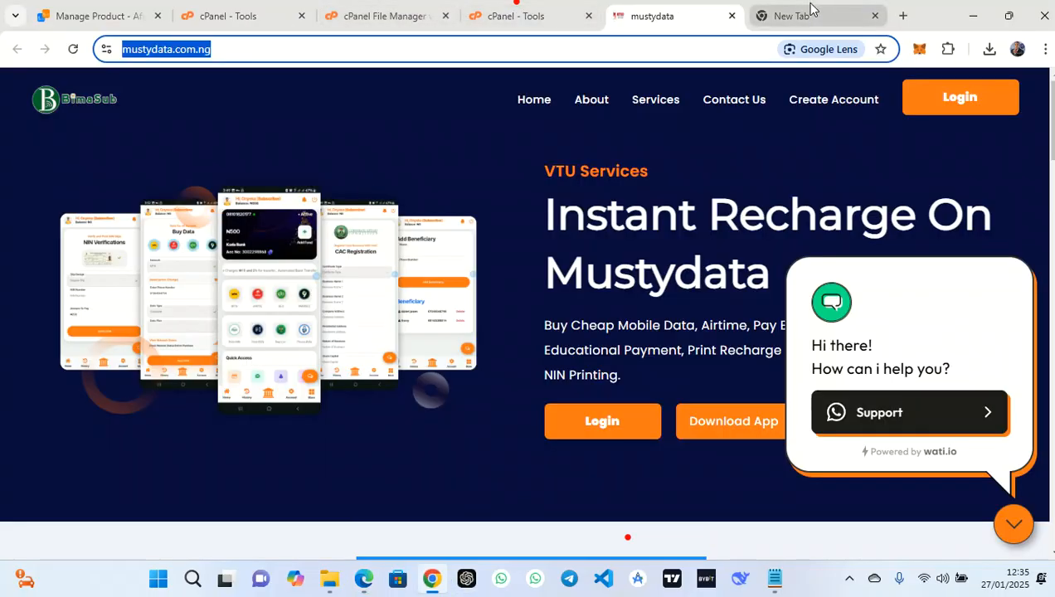
left_click(784, 7)
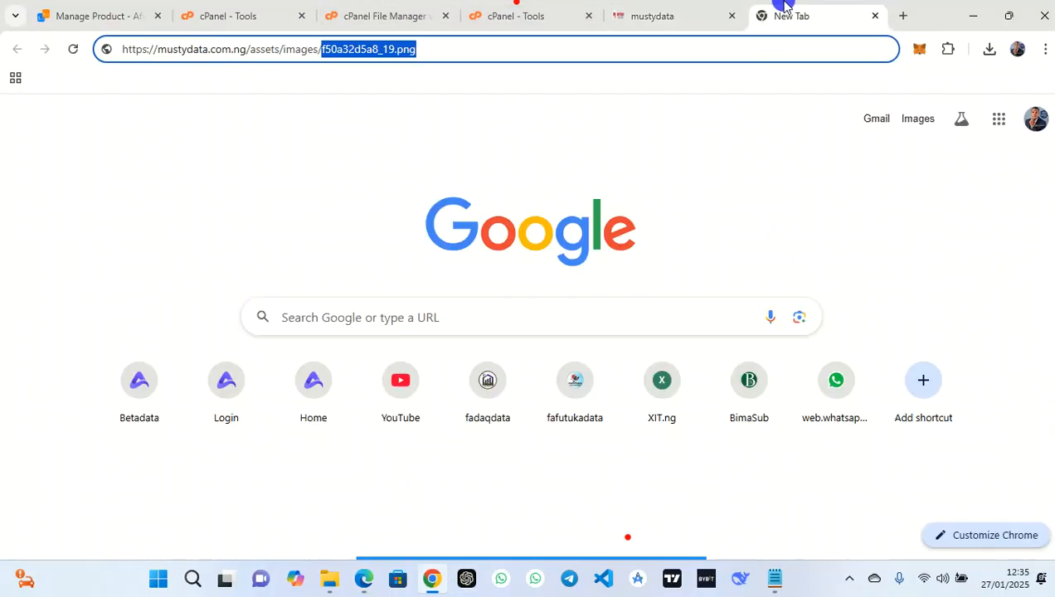
left_click(553, 52)
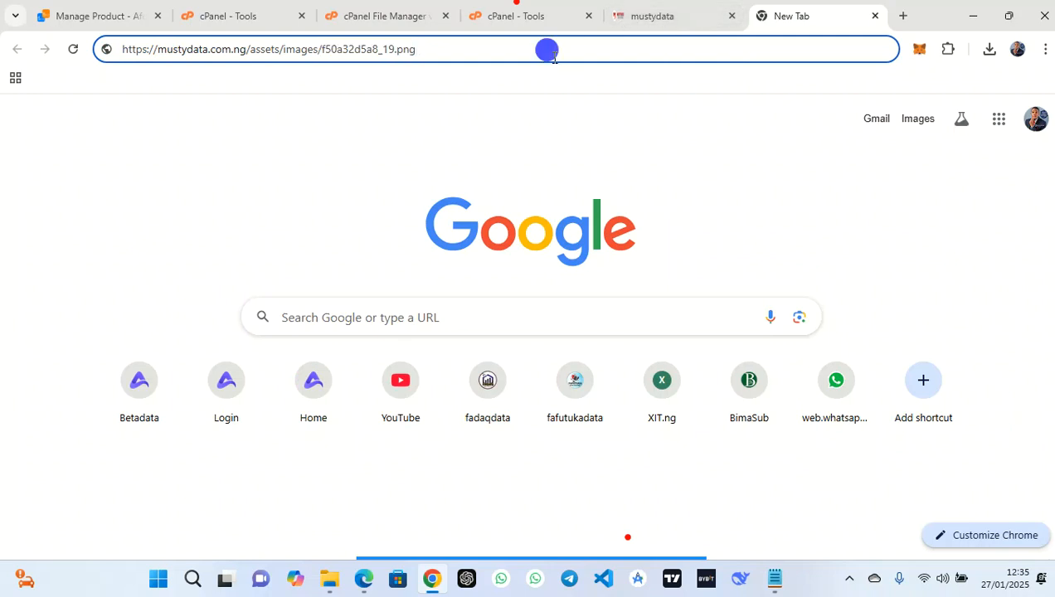
key("ctrl+a")
type("bet")
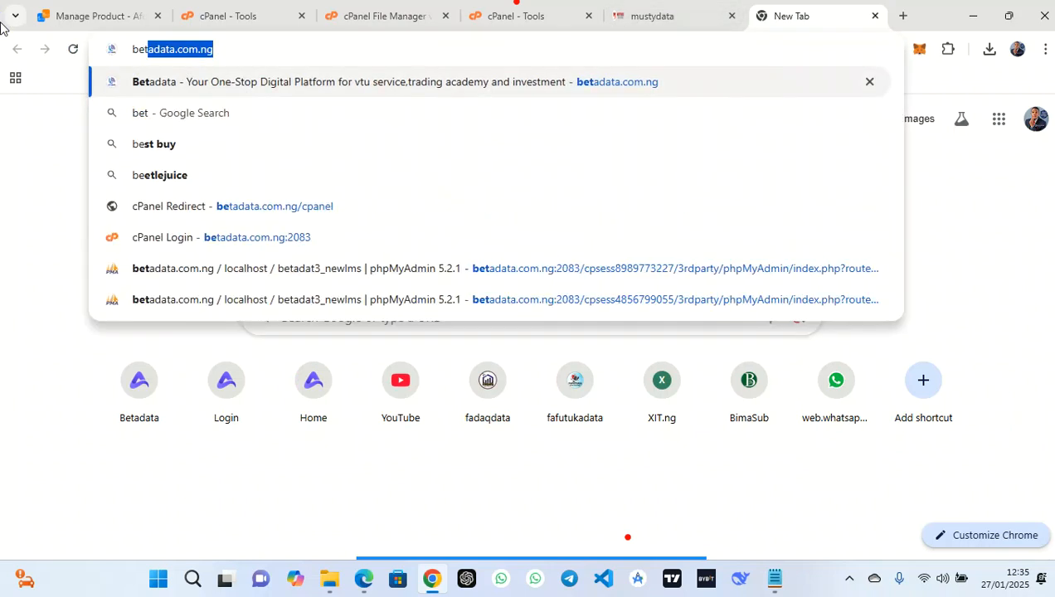
Load betadata.com.ng, go to the VTU services site and open the registration page
left_click(341, 43)
key("Return")
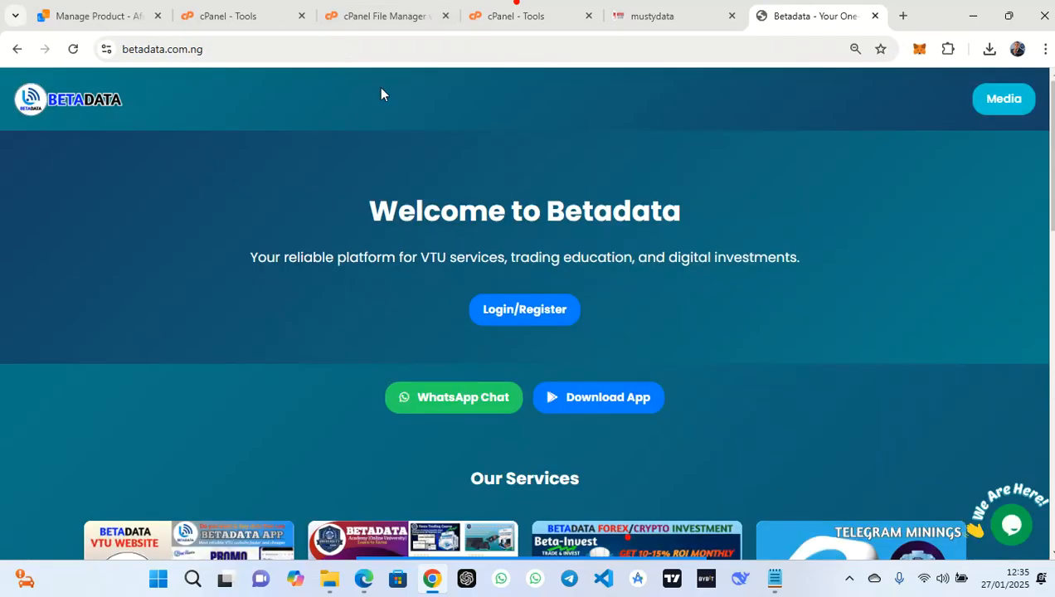
left_click(551, 310)
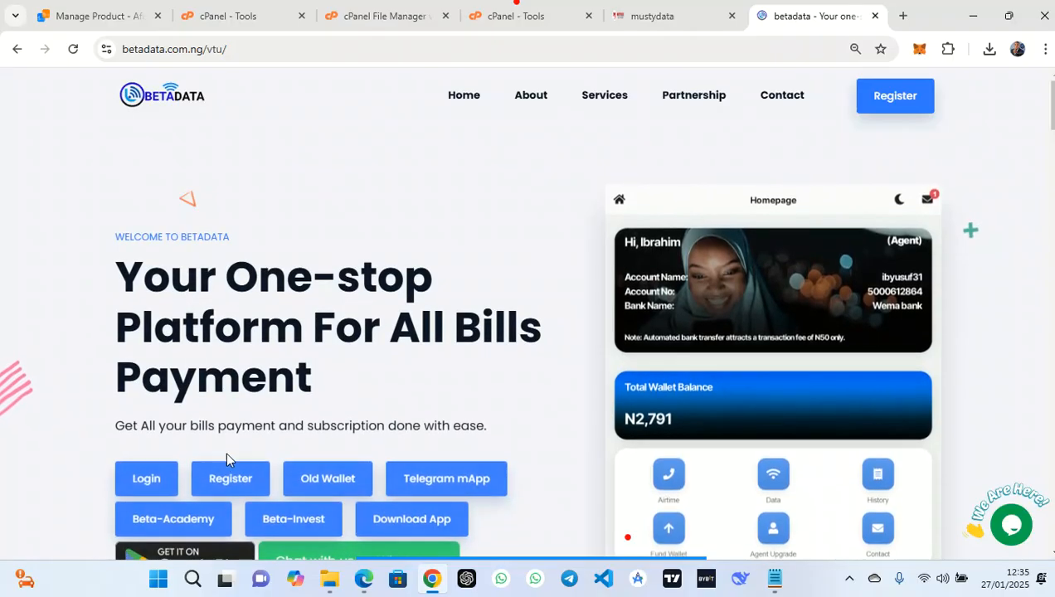
left_click(224, 479)
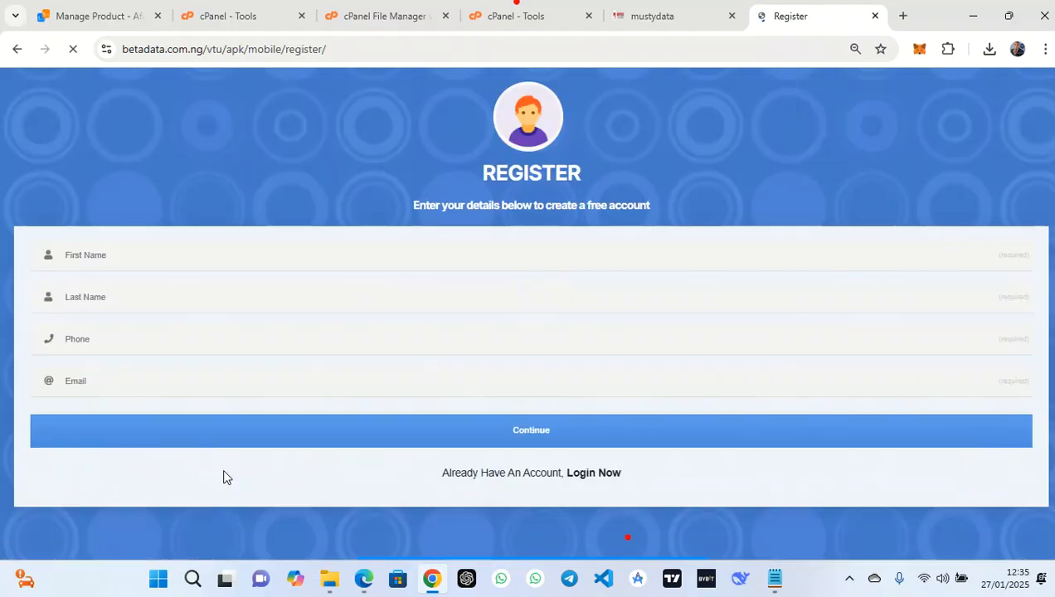
Fill in the first name, last name and phone number on the registration form
left_click(493, 247)
left_click(496, 249)
left_click(496, 249)
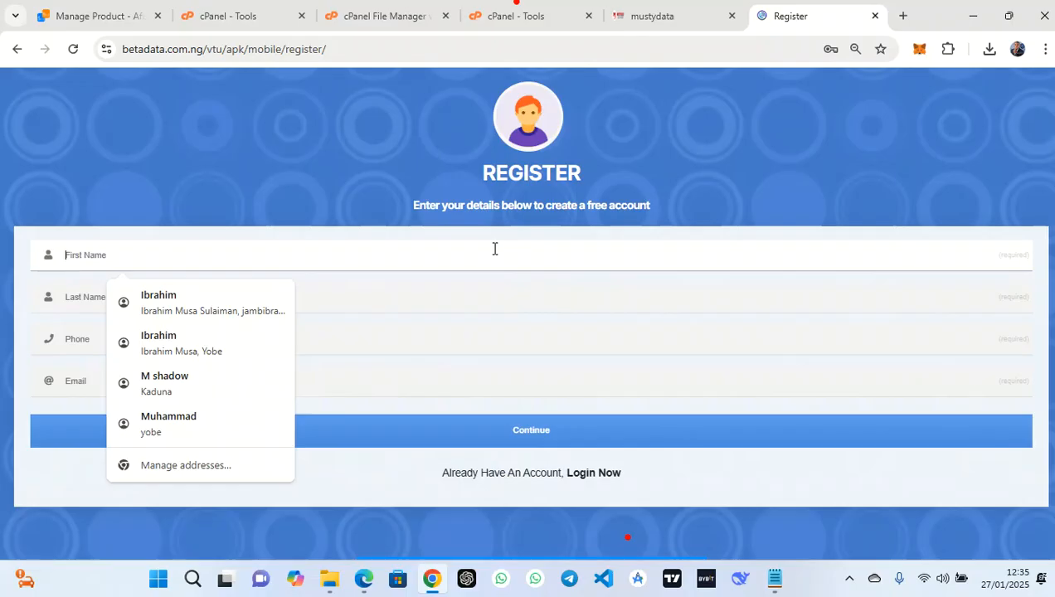
type("musty")
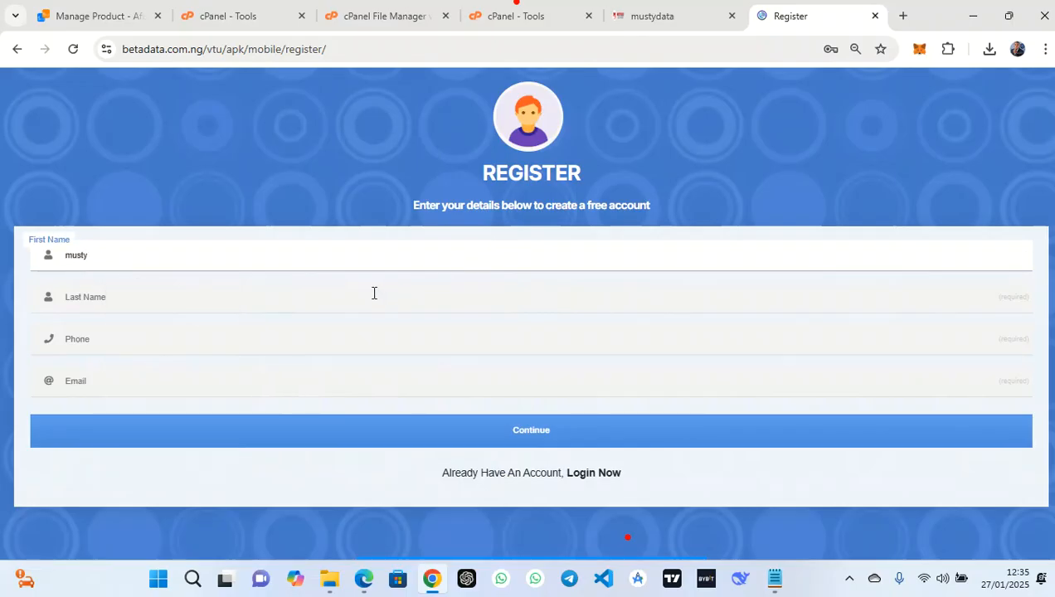
left_click(314, 294)
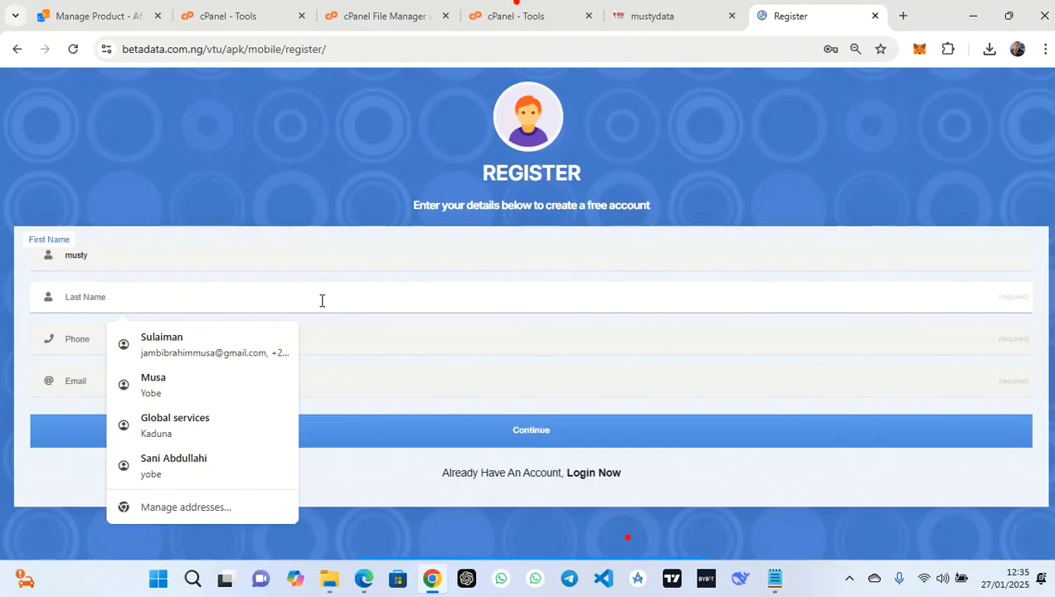
type("data")
left_click(300, 333)
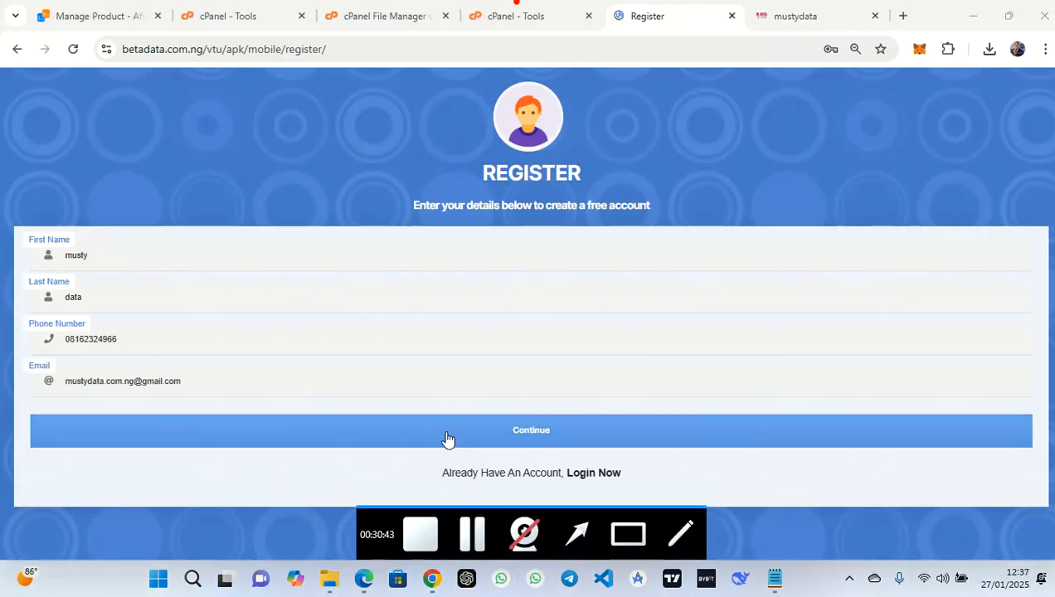
On the second registration step, choose Yobe as the state and fill in both password fields
left_click(441, 436)
left_click(203, 260)
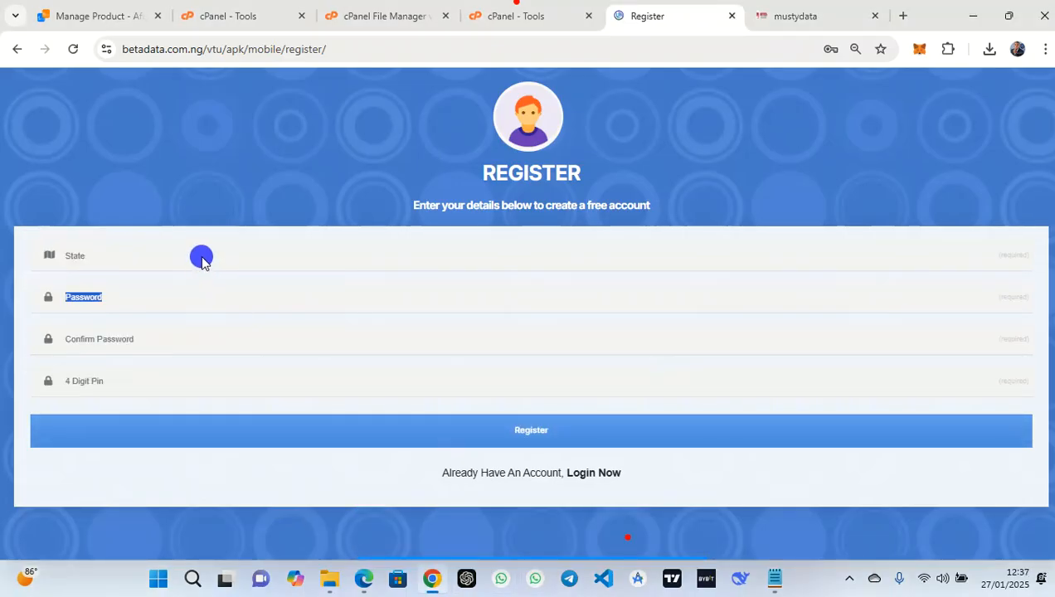
key("y")
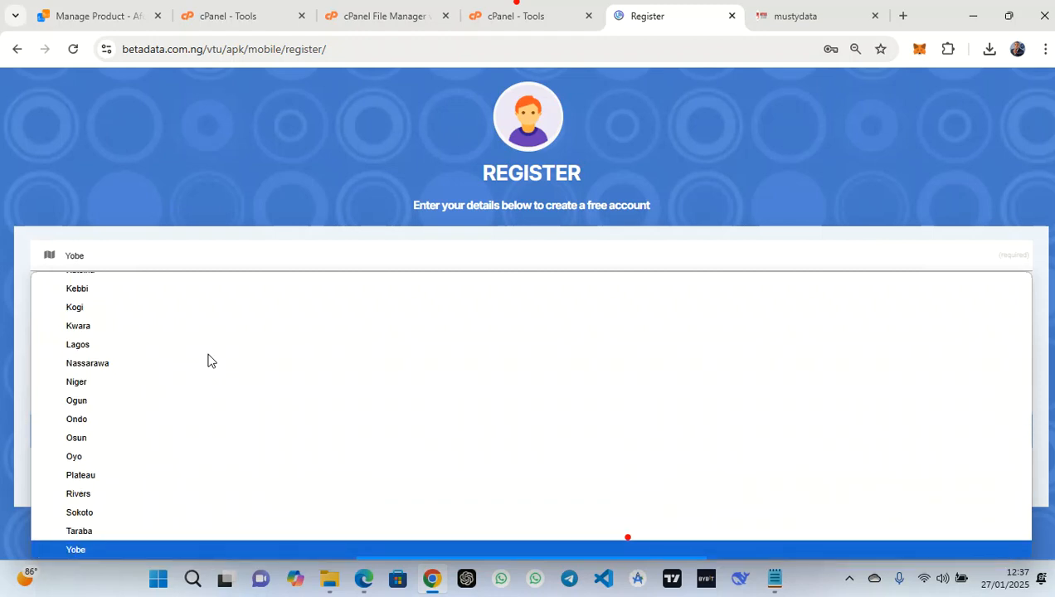
key("Return")
left_click(172, 299)
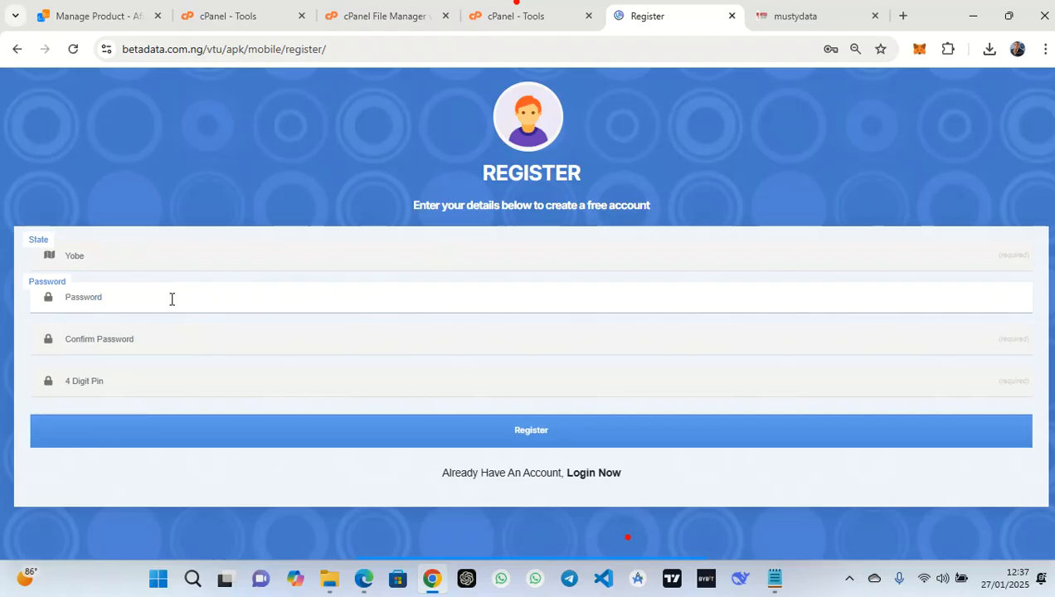
left_click(172, 299)
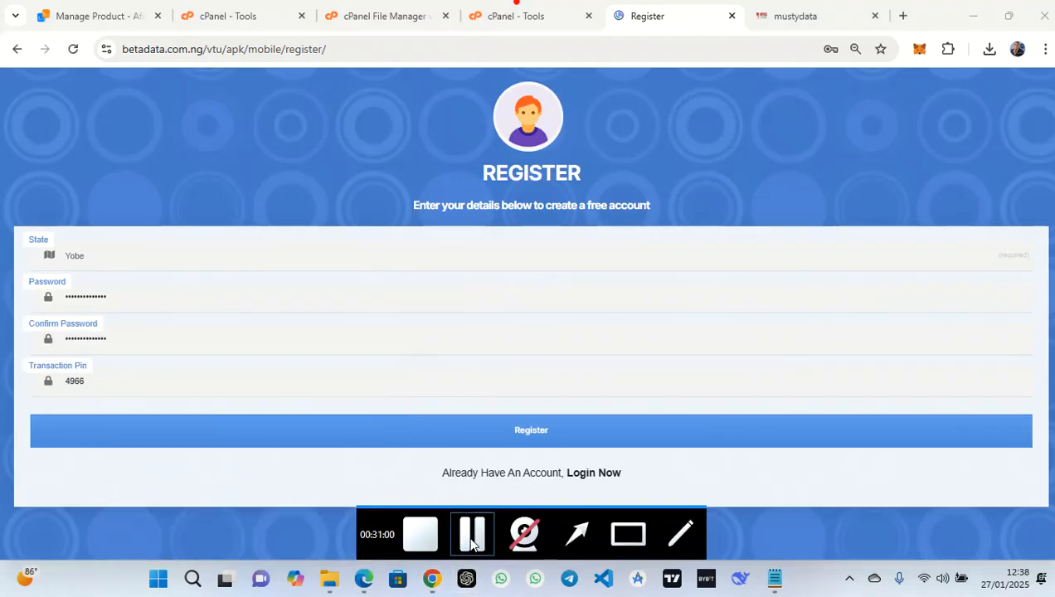
Correct the transaction PIN to five digits and complete the registration successfully
left_click(492, 431)
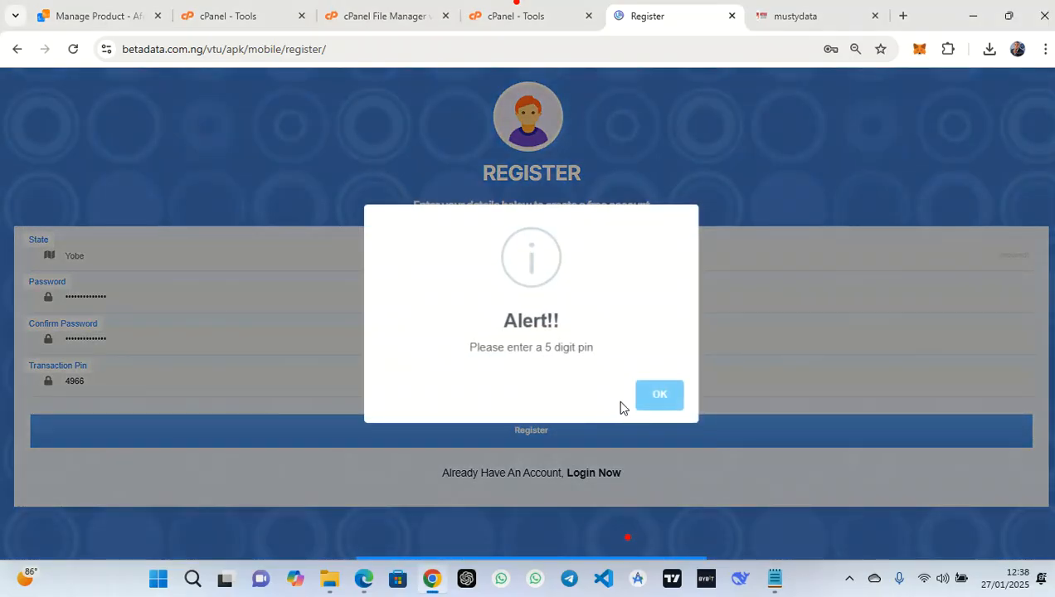
left_click(651, 398)
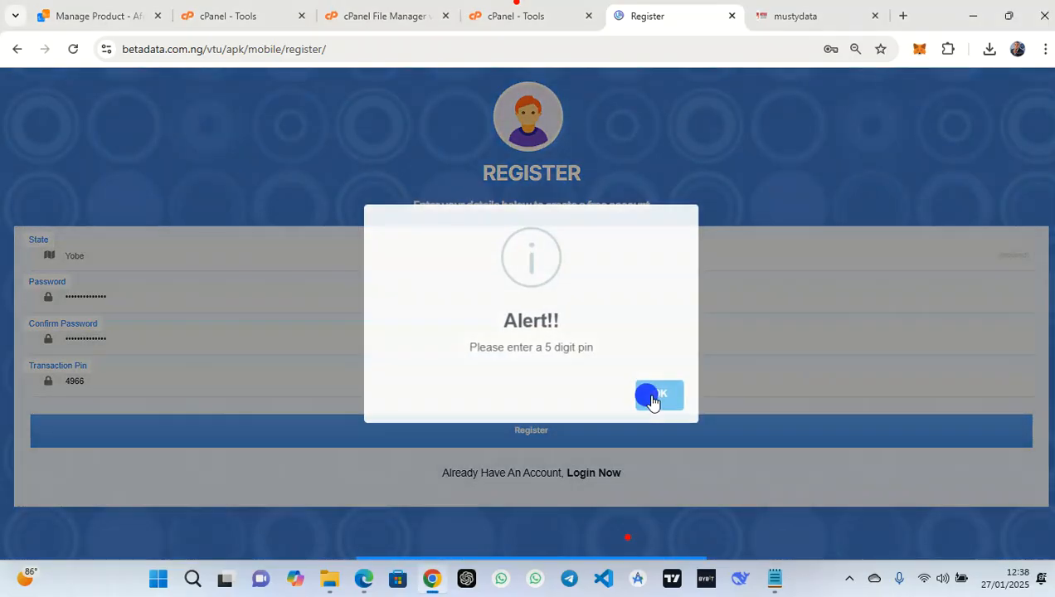
left_click(354, 385)
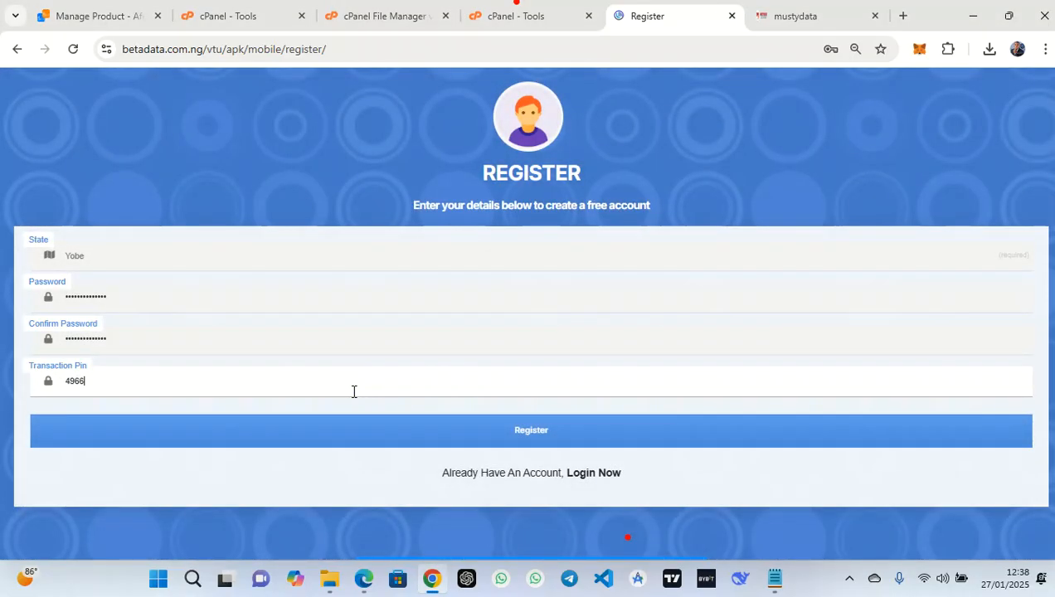
left_click(66, 381)
type("2")
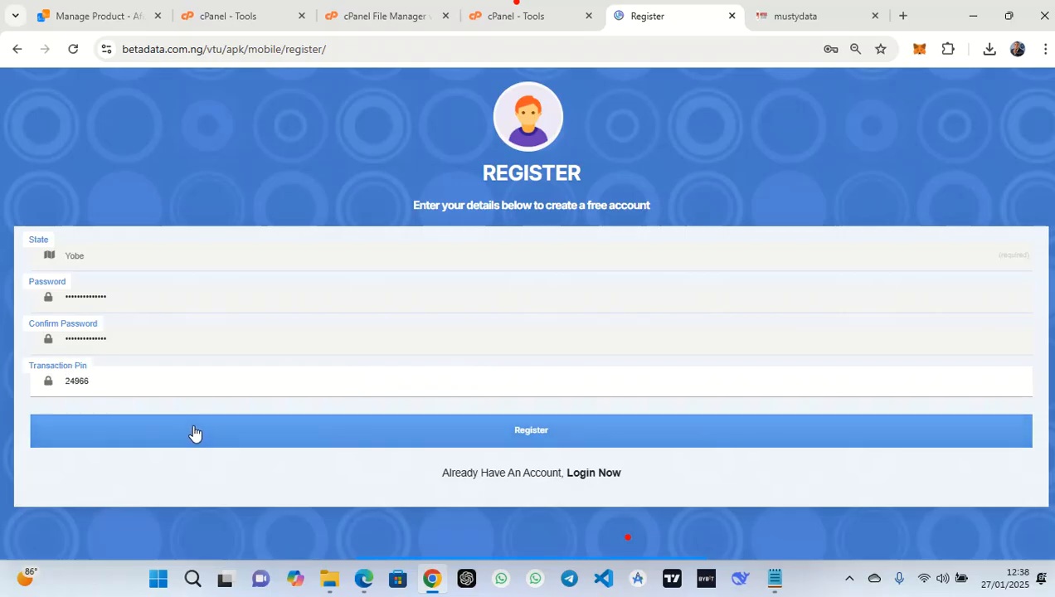
left_click(194, 431)
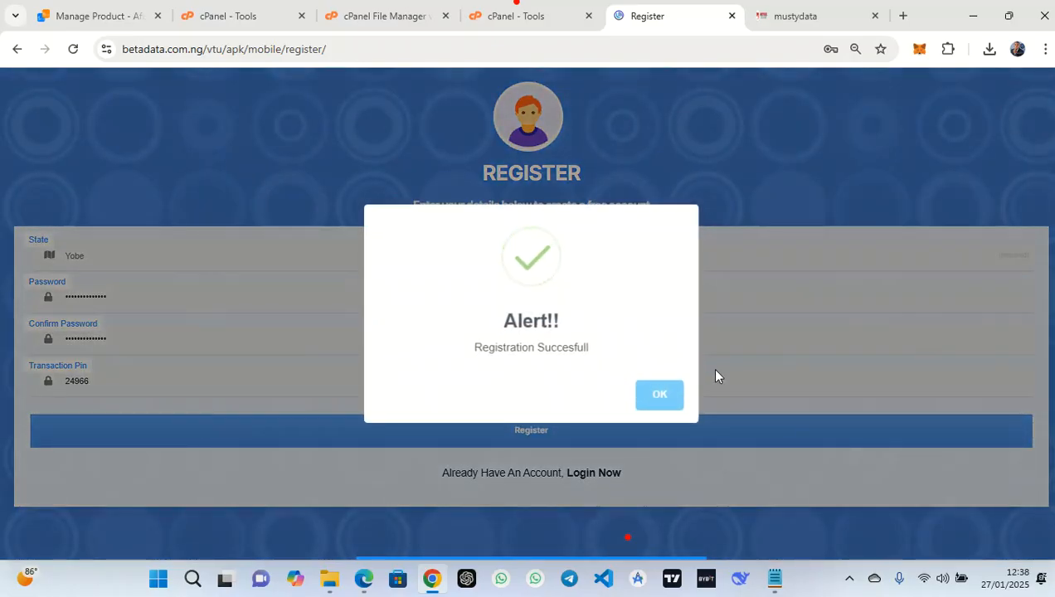
left_click(657, 395)
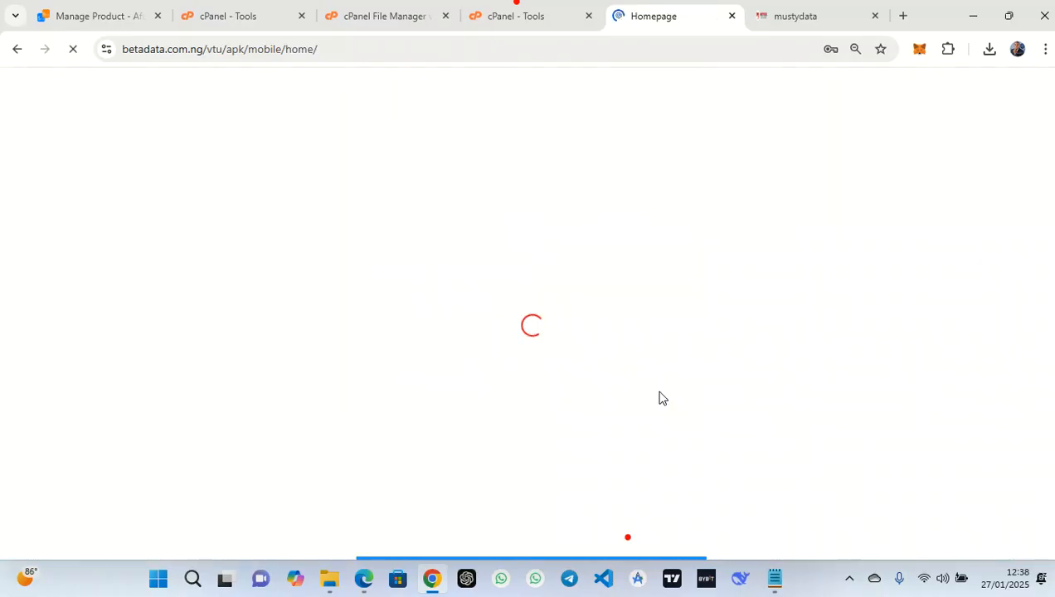
Save the account password, reveal the wallet balance and refresh to show the Vendor account
left_click(795, 282)
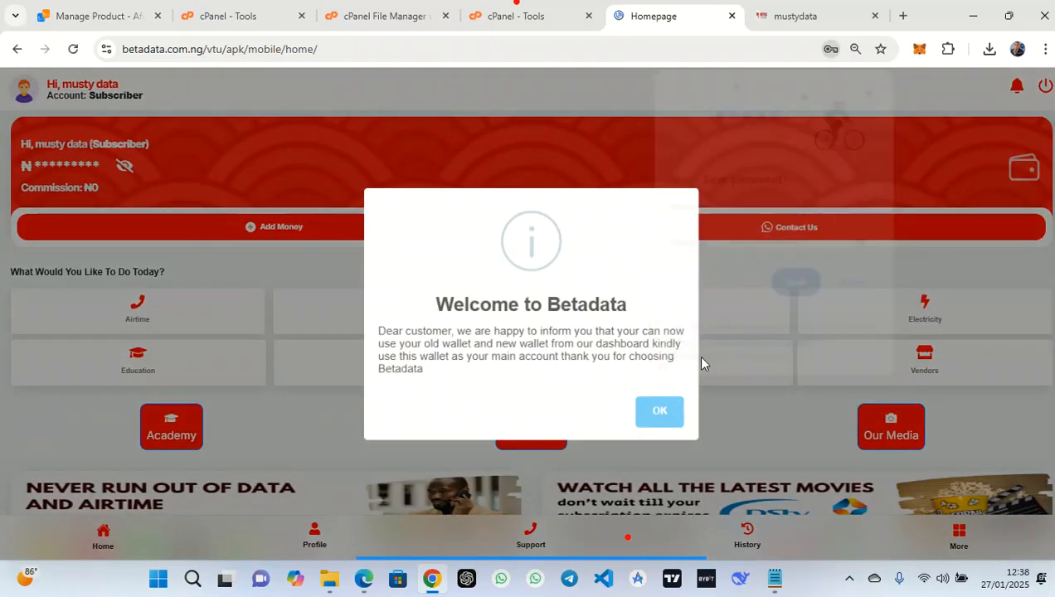
left_click(661, 409)
left_click(127, 169)
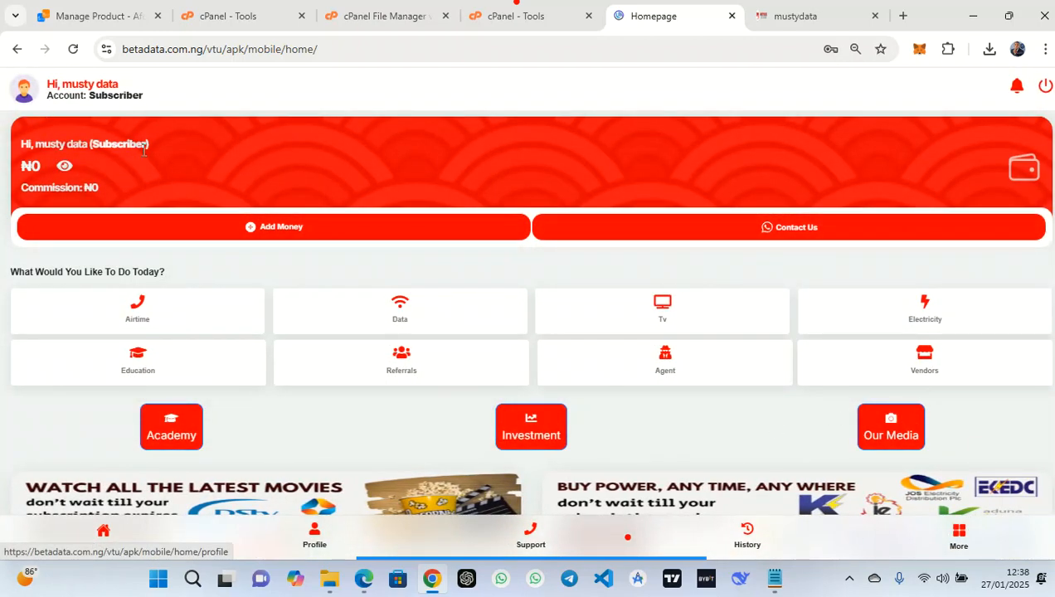
left_click_drag(146, 97, 95, 100)
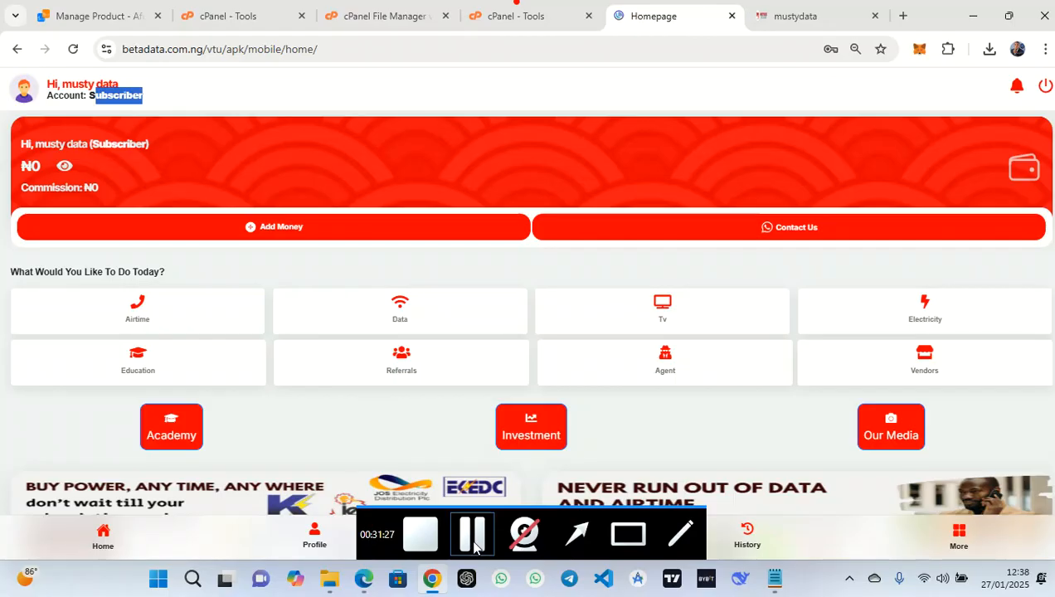
left_click(473, 537)
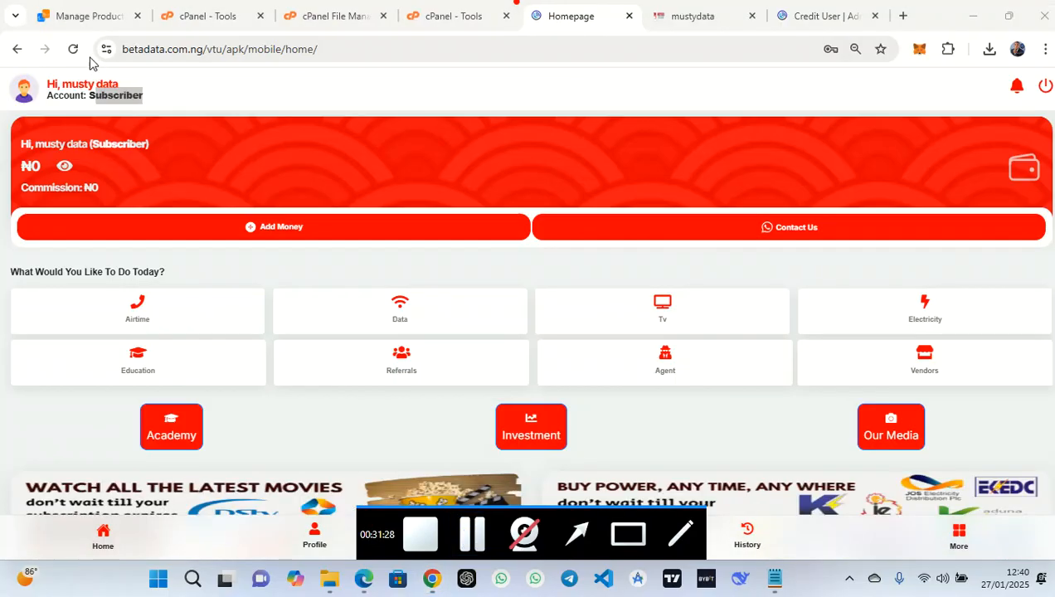
left_click(73, 49)
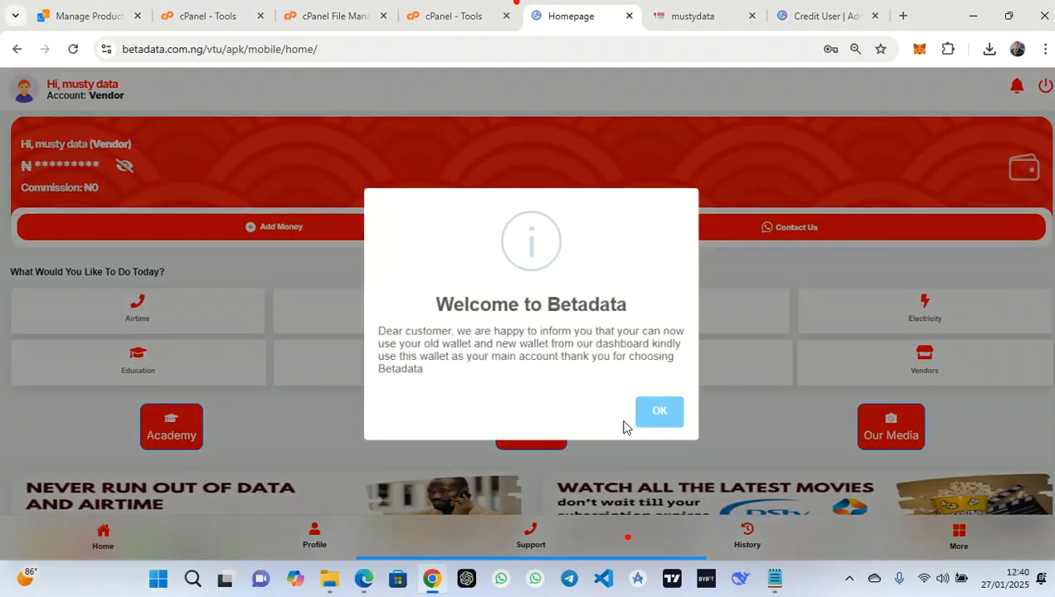
Reveal the ₦500 wallet balance again and open the More services page
left_click(660, 412)
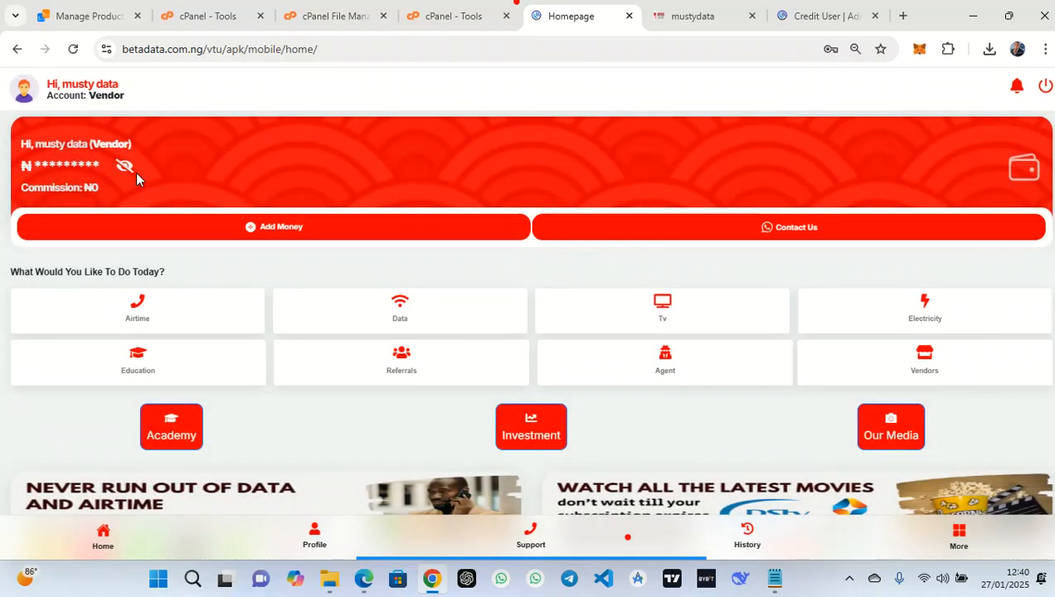
left_click(127, 166)
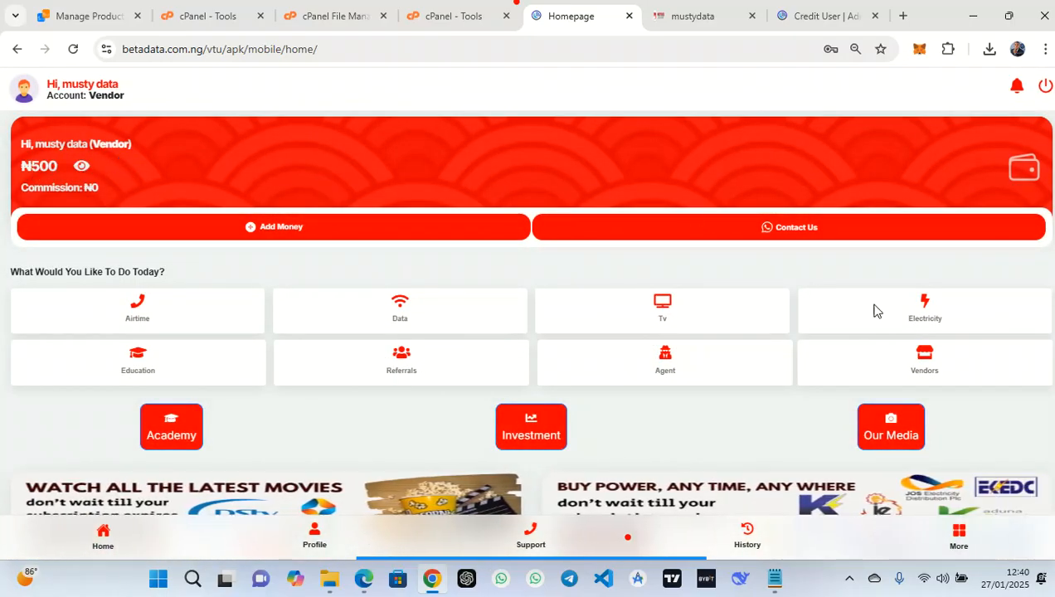
scroll(930, 354, "down", 1)
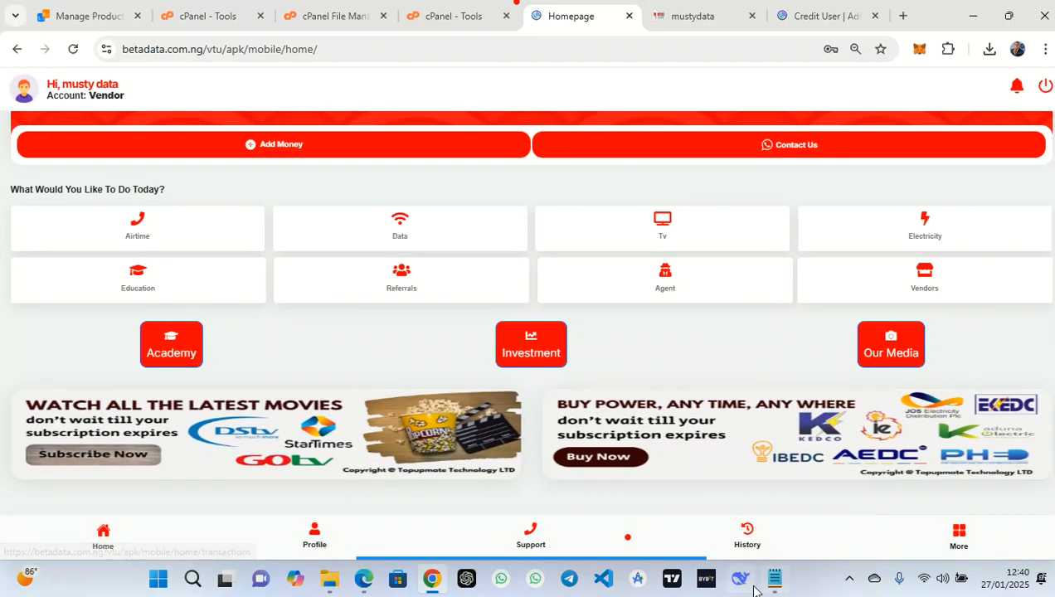
mouse_move(598, 559)
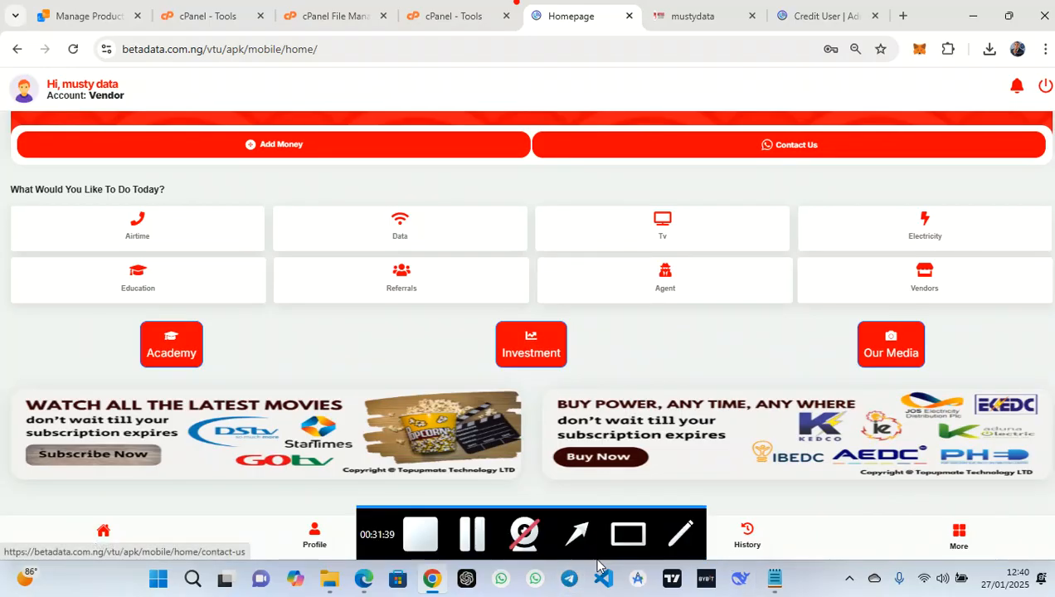
left_click(621, 546)
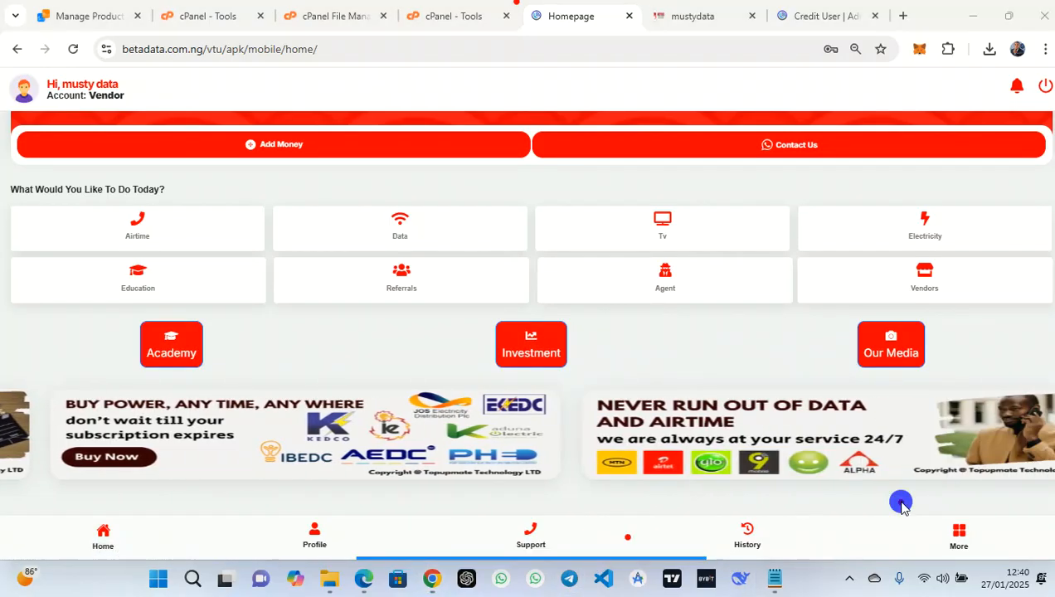
left_click(960, 538)
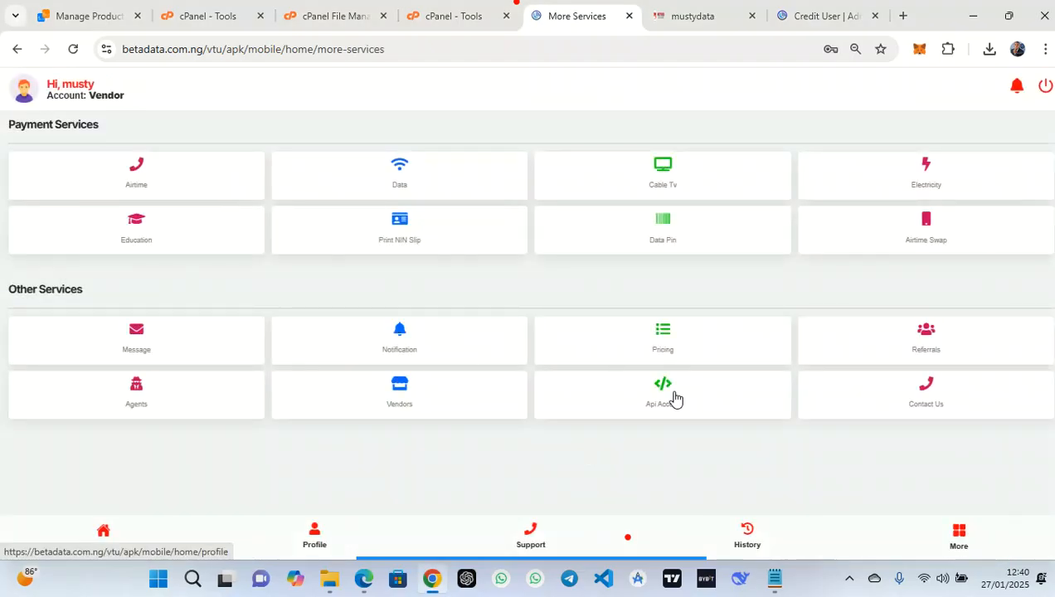
Copy the account's API key from the API Access section
left_click(637, 399)
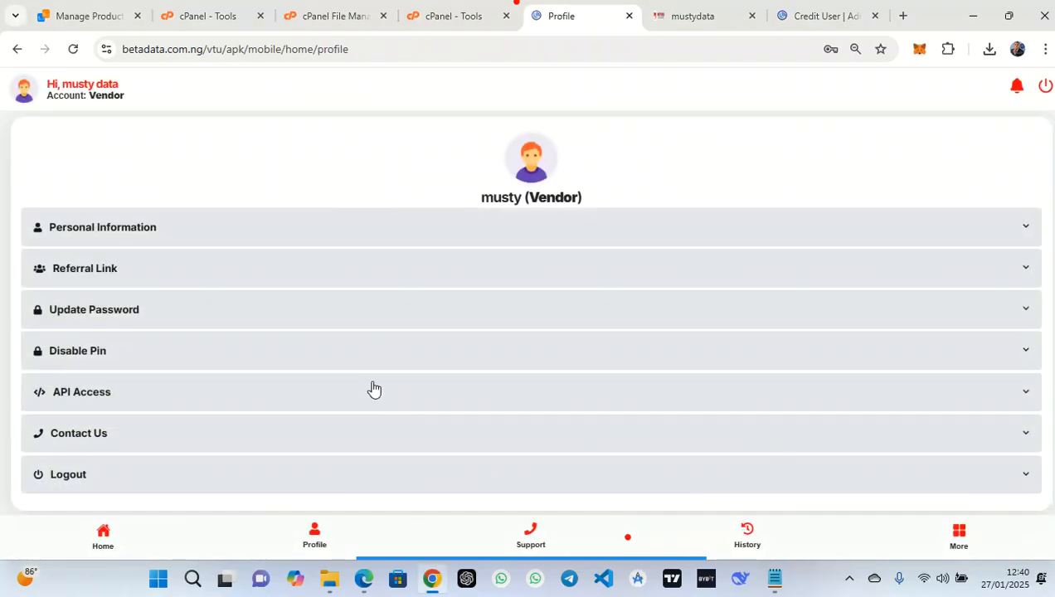
left_click(255, 394)
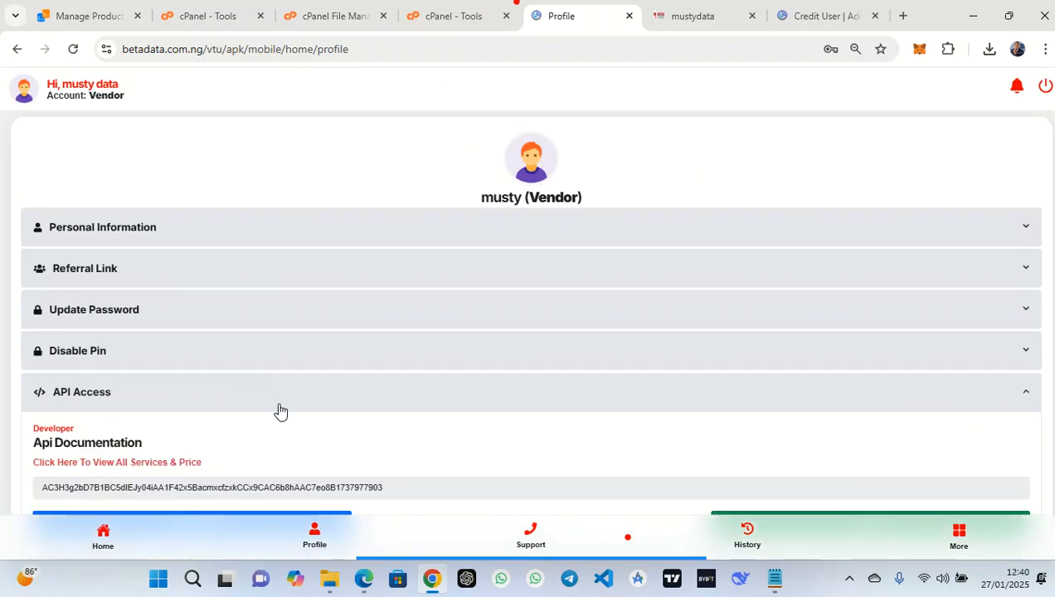
scroll(278, 415, "down", 2)
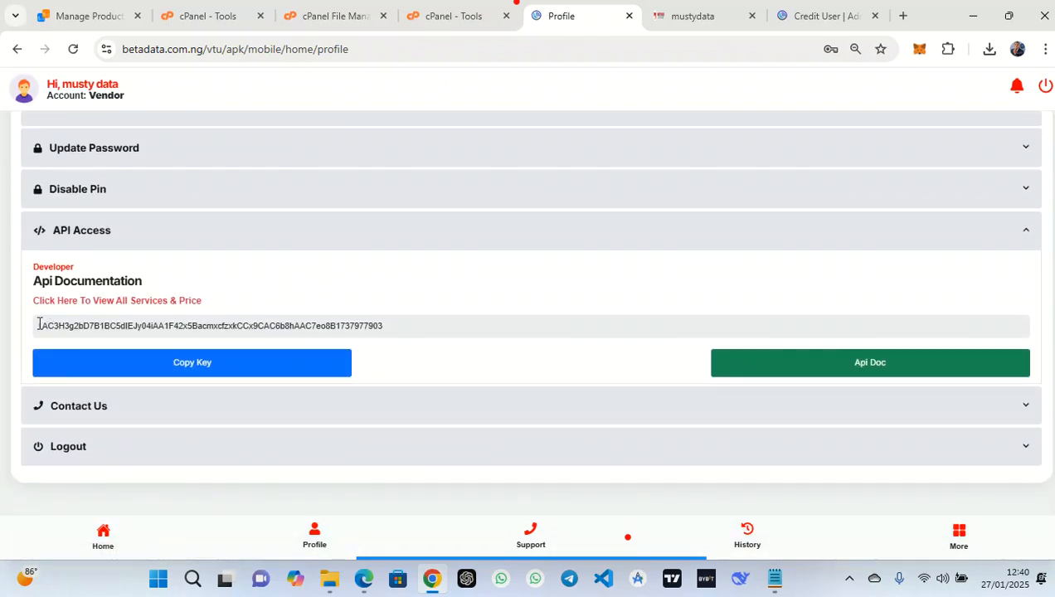
left_click_drag(45, 323, 372, 331)
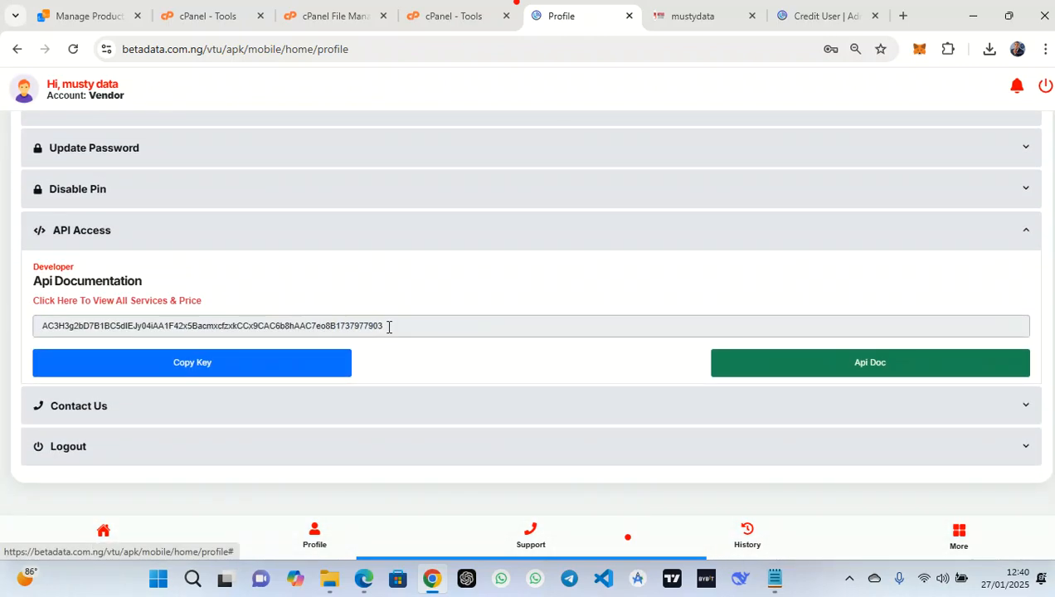
left_click(203, 364)
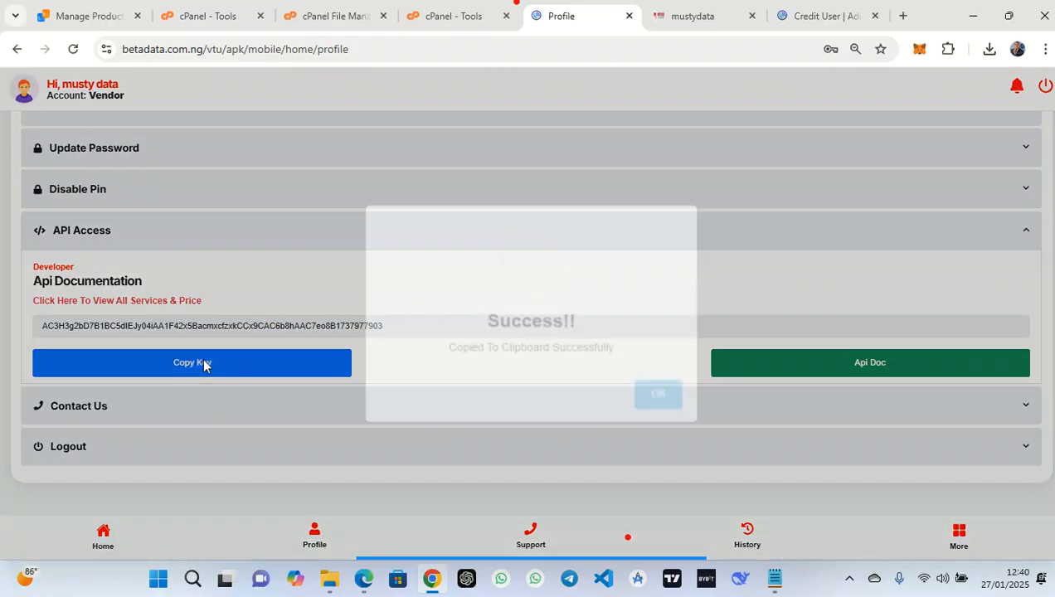
left_click(660, 395)
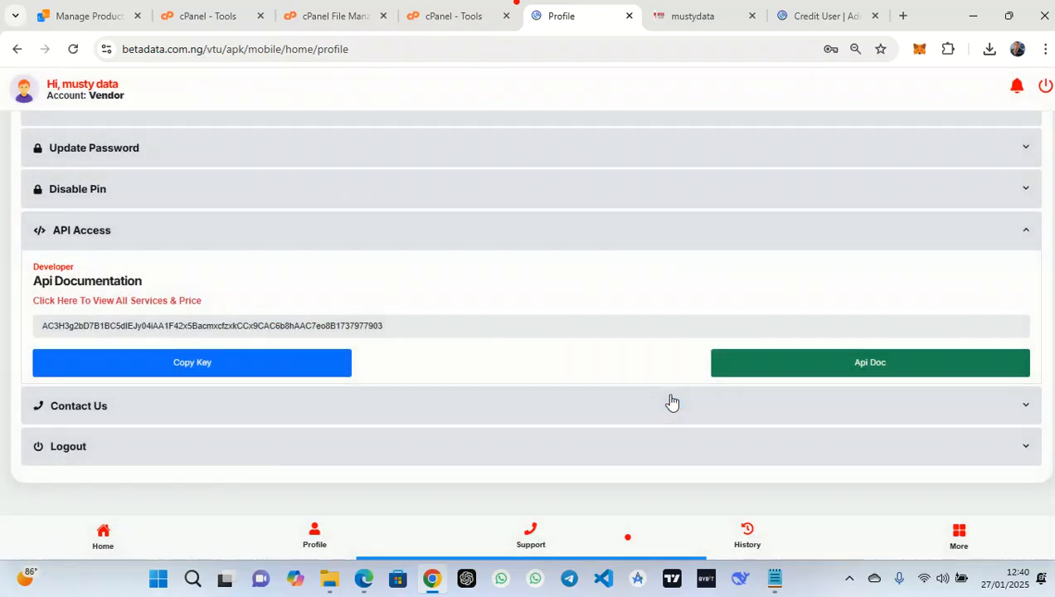
In the API pricing list, find MTN plan 20, 1GB (SME) (30 days), priced N258
left_click(858, 365)
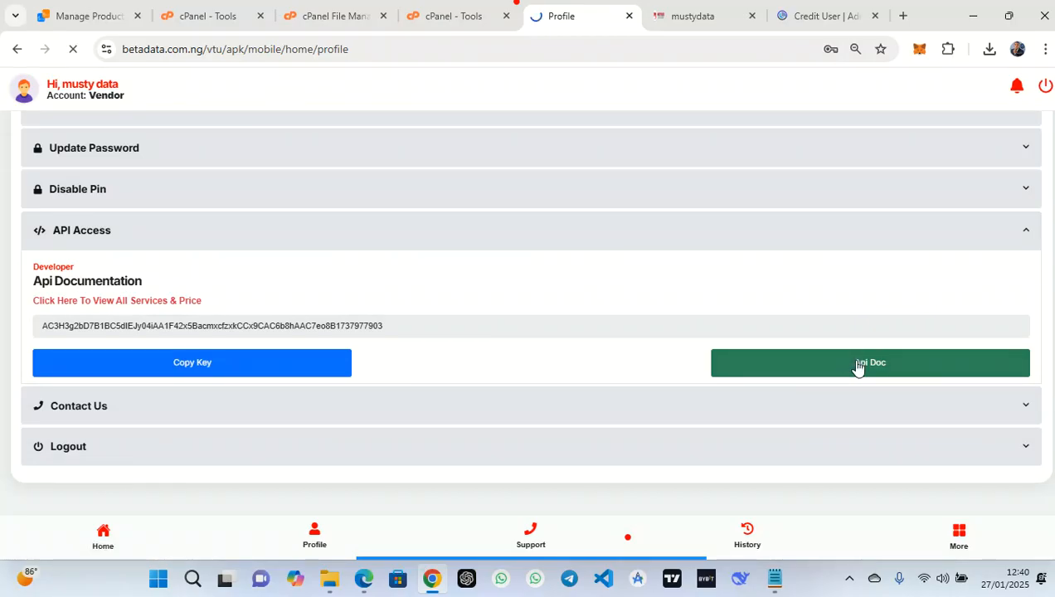
scroll(448, 365, "down", 15)
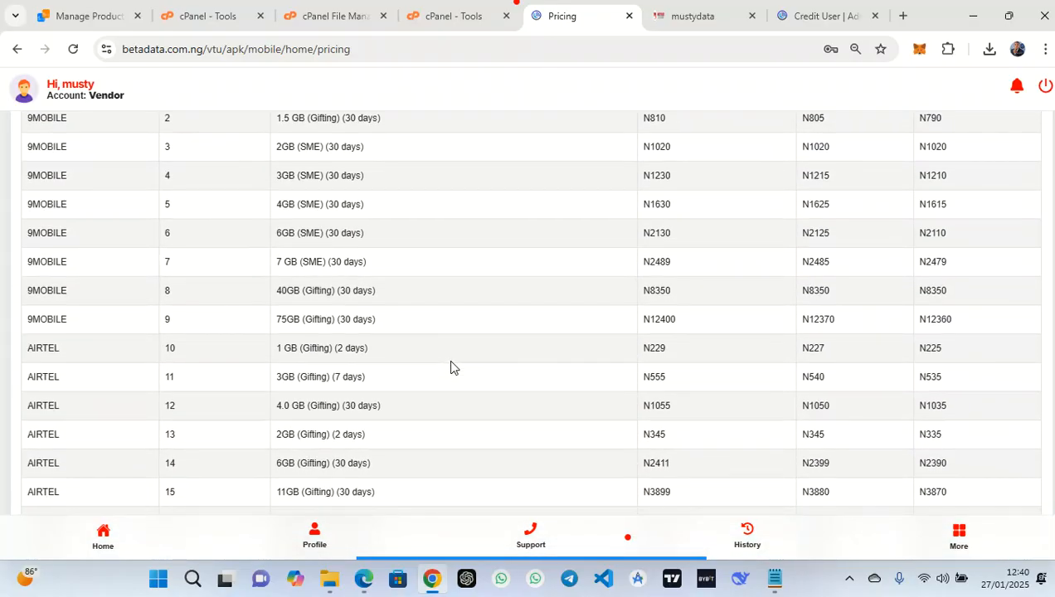
scroll(452, 365, "up", 3)
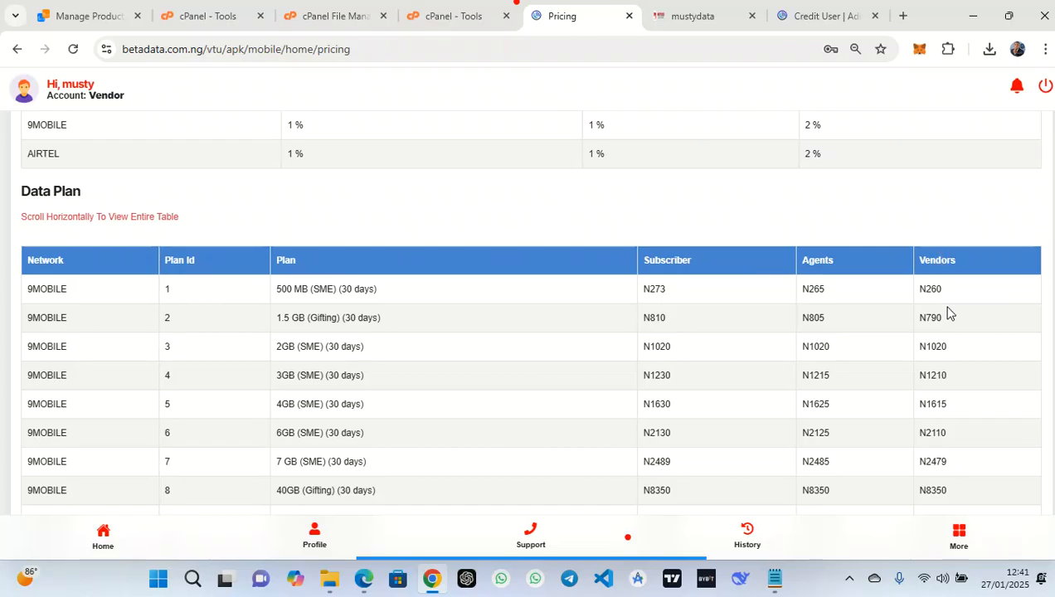
scroll(950, 313, "down", 1)
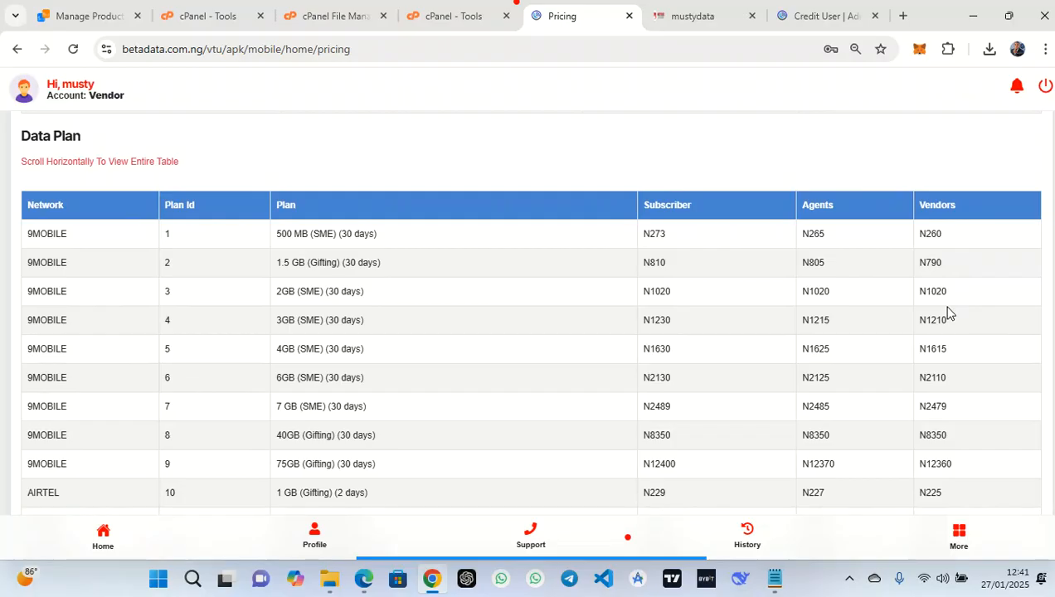
scroll(950, 313, "down", 4)
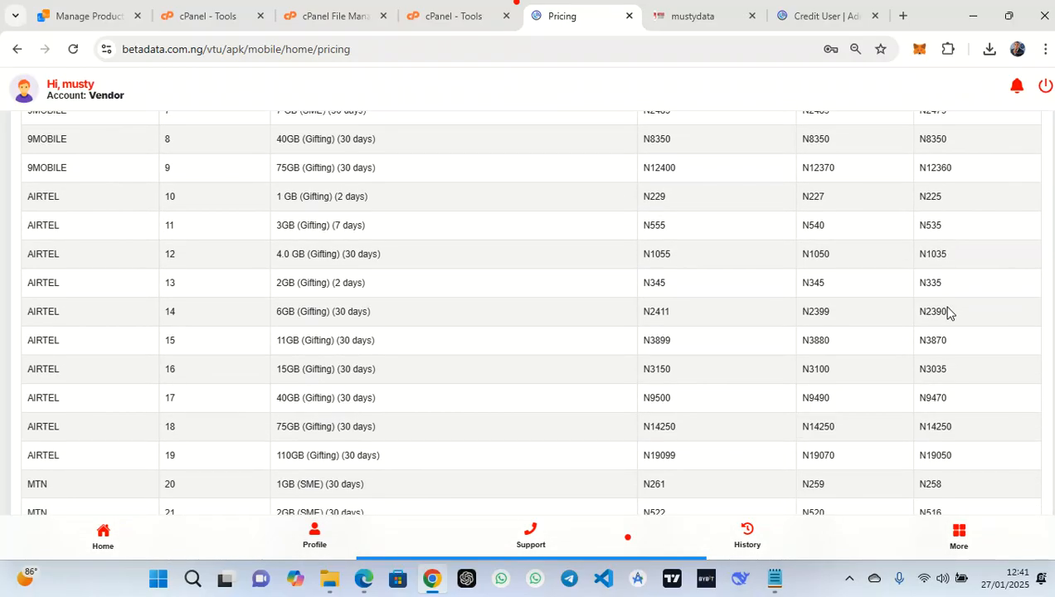
scroll(950, 312, "down", 3)
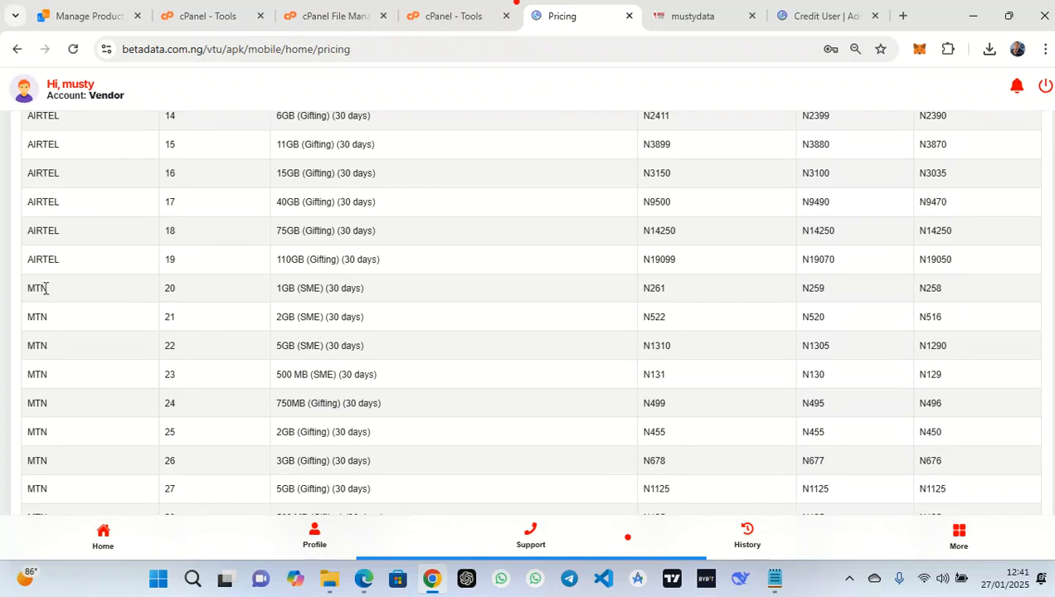
double_click(165, 289)
left_click_drag(279, 290, 365, 292)
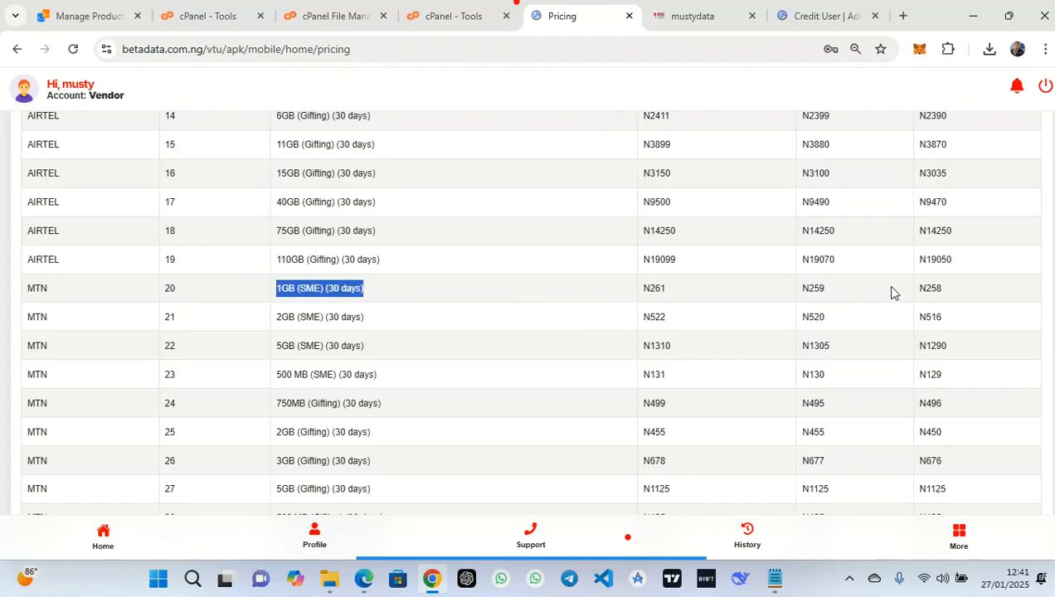
left_click_drag(920, 290, 954, 294)
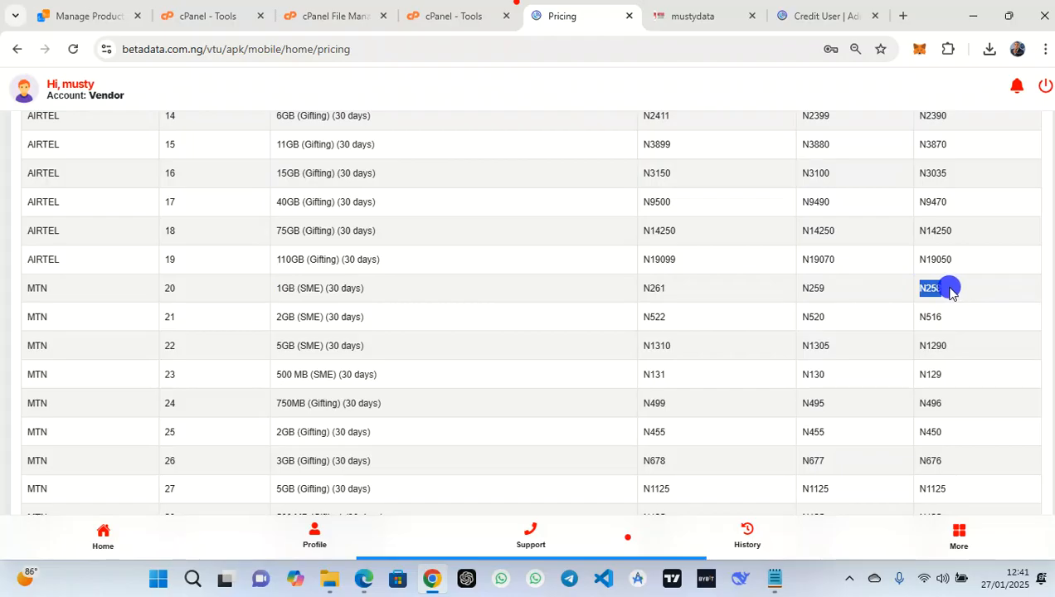
left_click(696, 15)
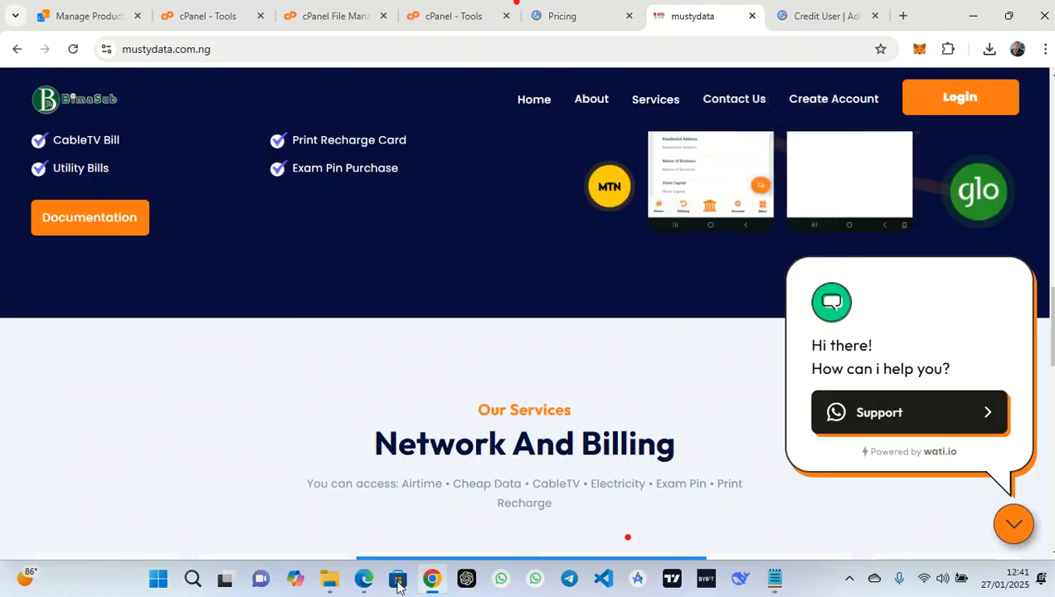
Go to the admin Configurations page and open the wallet API settings
left_click(363, 580)
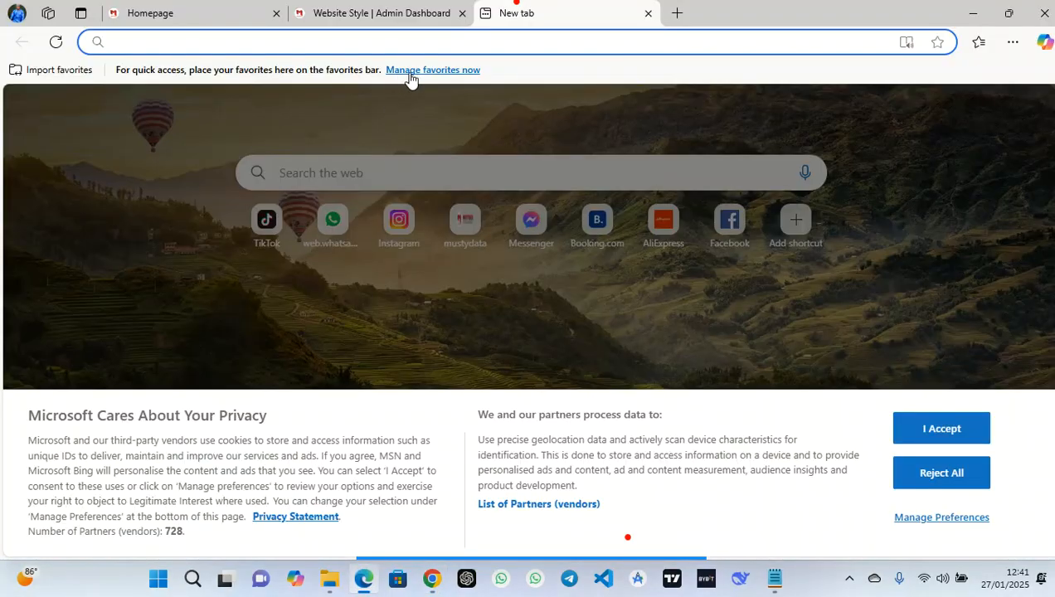
left_click(436, 12)
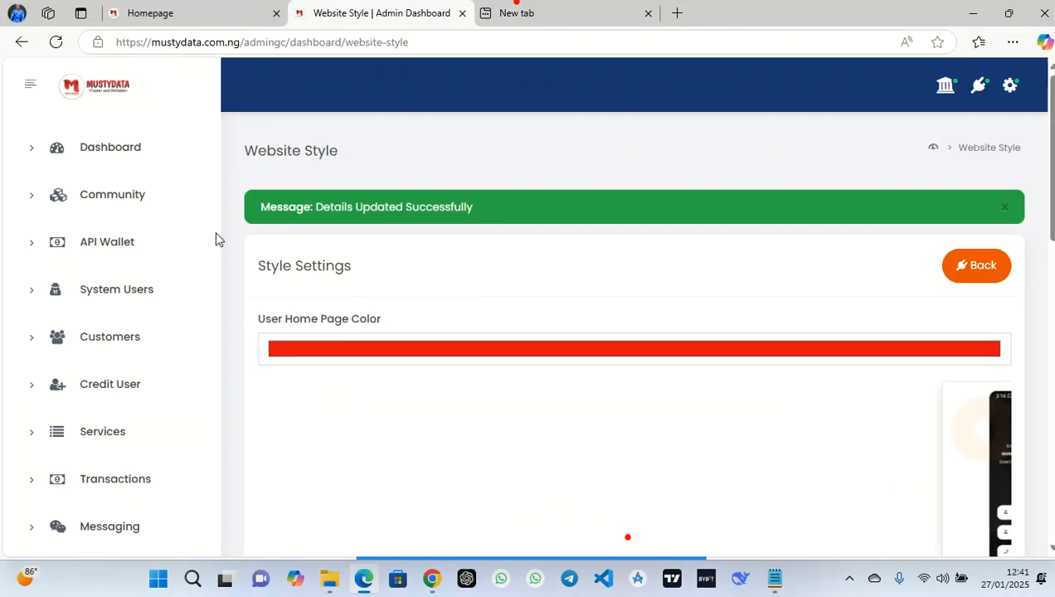
scroll(155, 326, "down", 3)
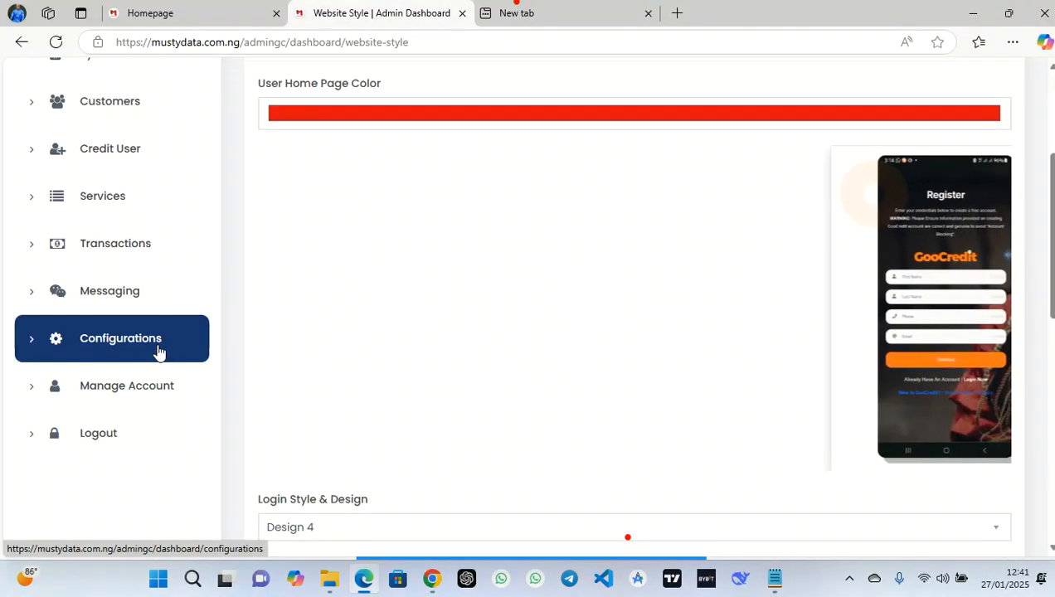
left_click(141, 343)
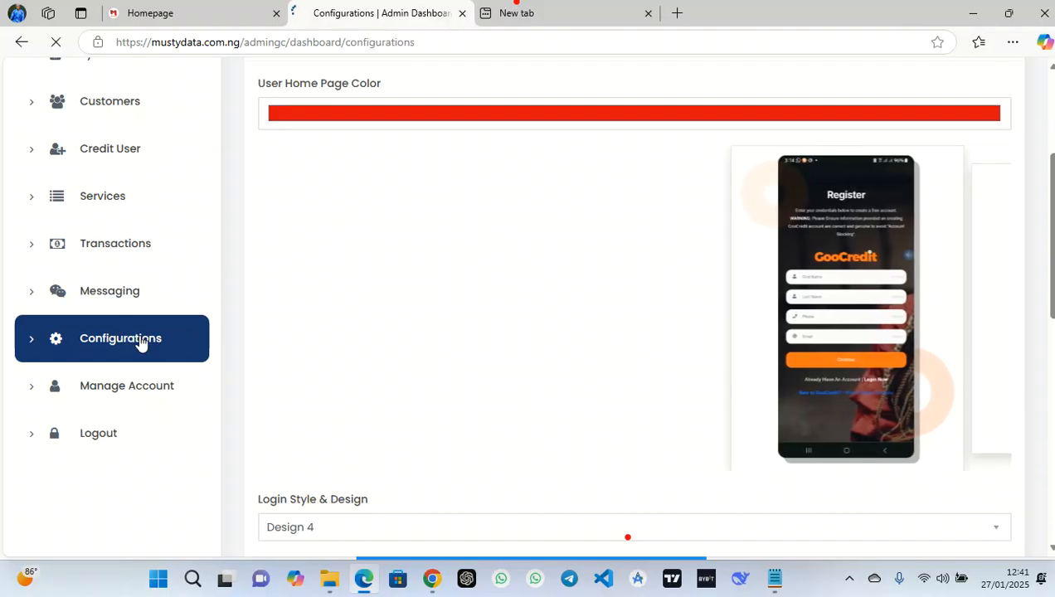
scroll(634, 432, "down", 2)
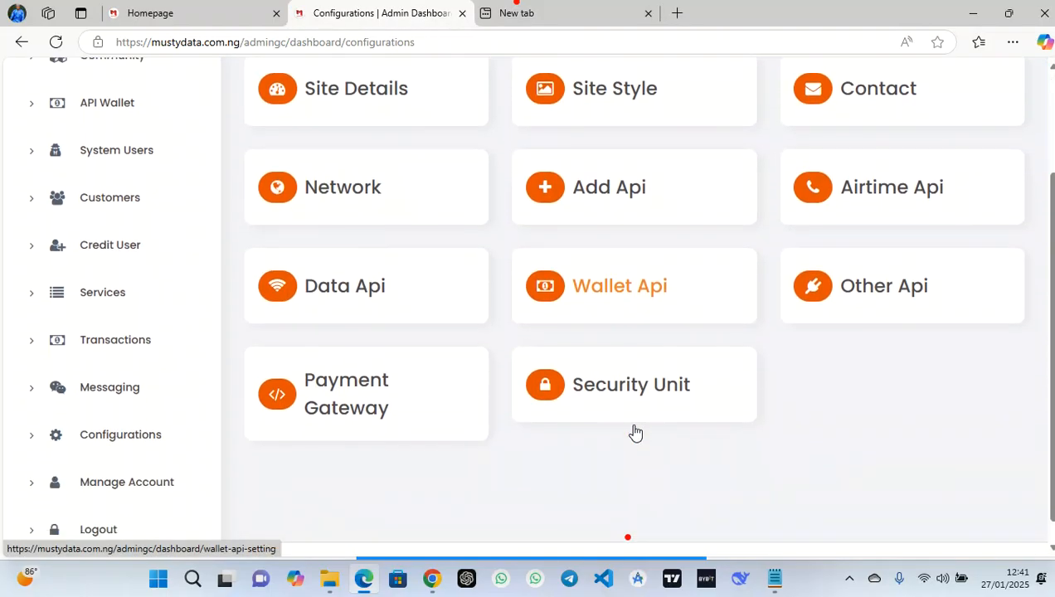
left_click(618, 284)
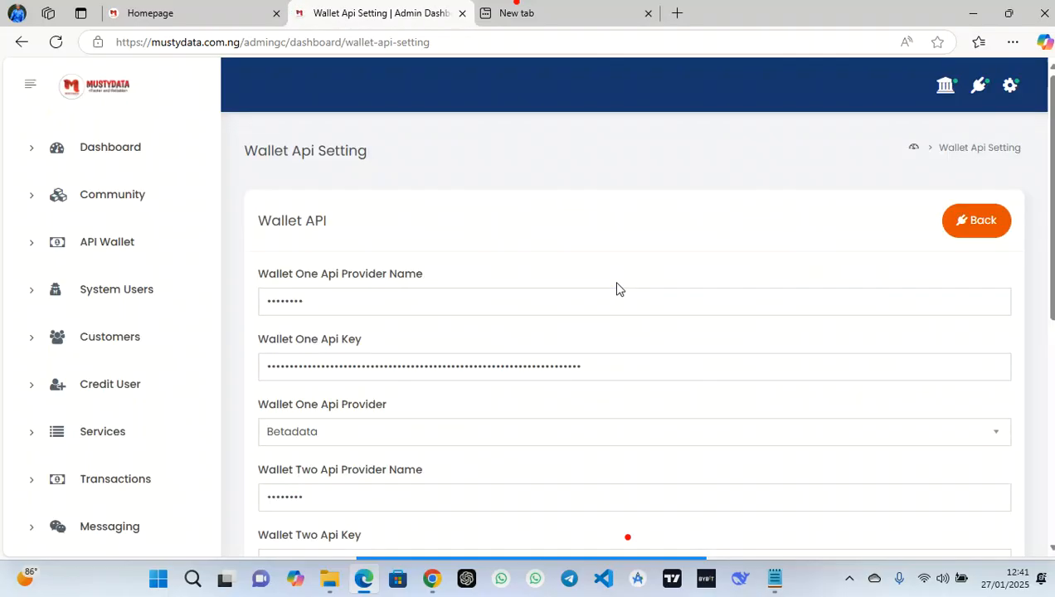
Update Wallet One's provider name, paste the Betadata API key, choose Betadata as provider, and save
scroll(516, 313, "down", 1)
left_click(417, 241)
left_click_drag(417, 241, 240, 248)
type("•••")
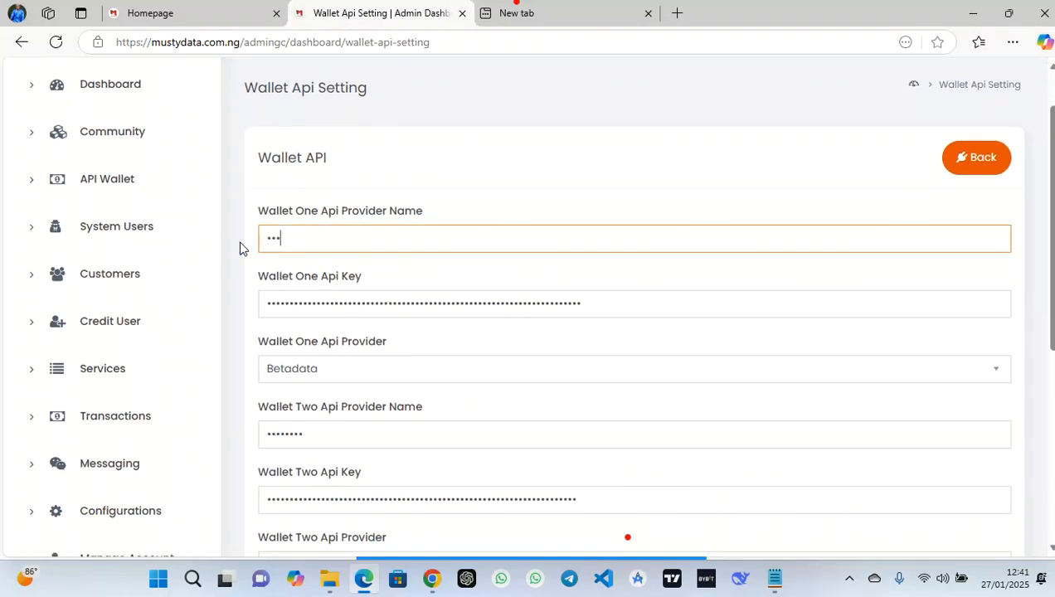
left_click_drag(605, 302, 190, 300)
key("ctrl+v")
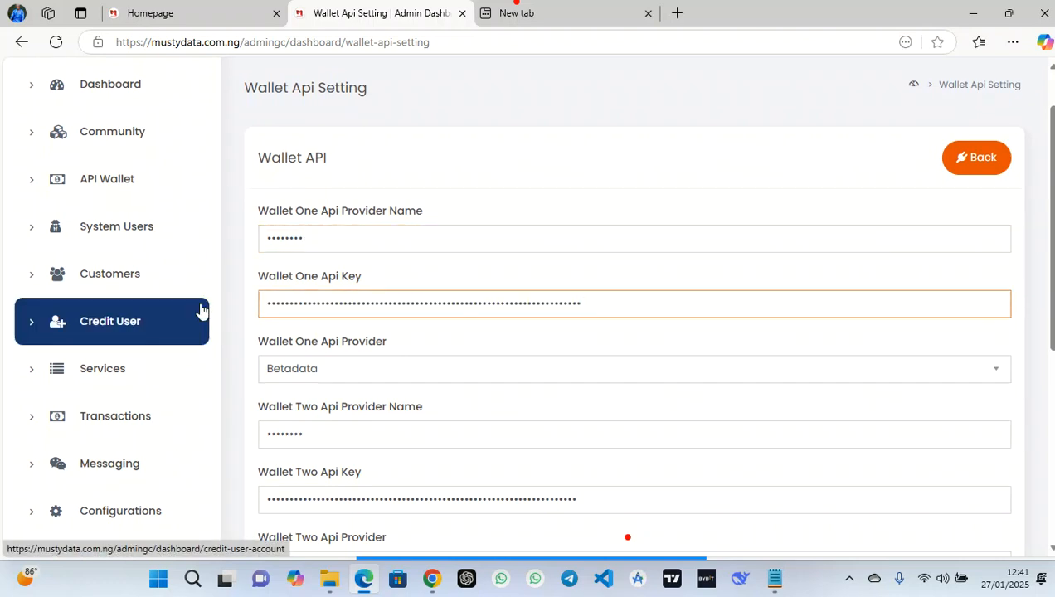
left_click(428, 367)
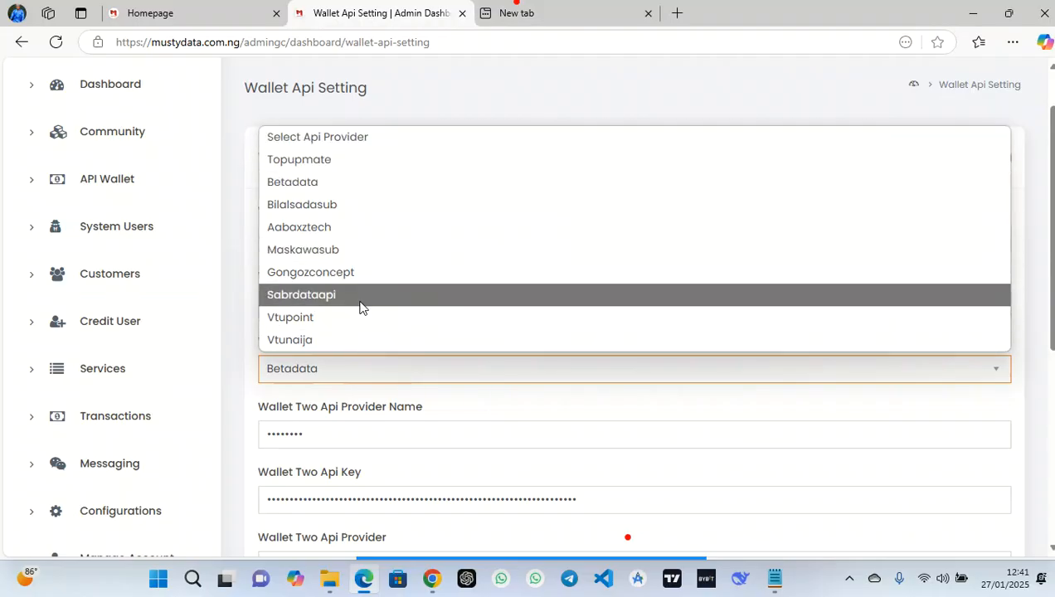
left_click(342, 181)
scroll(594, 306, "down", 2)
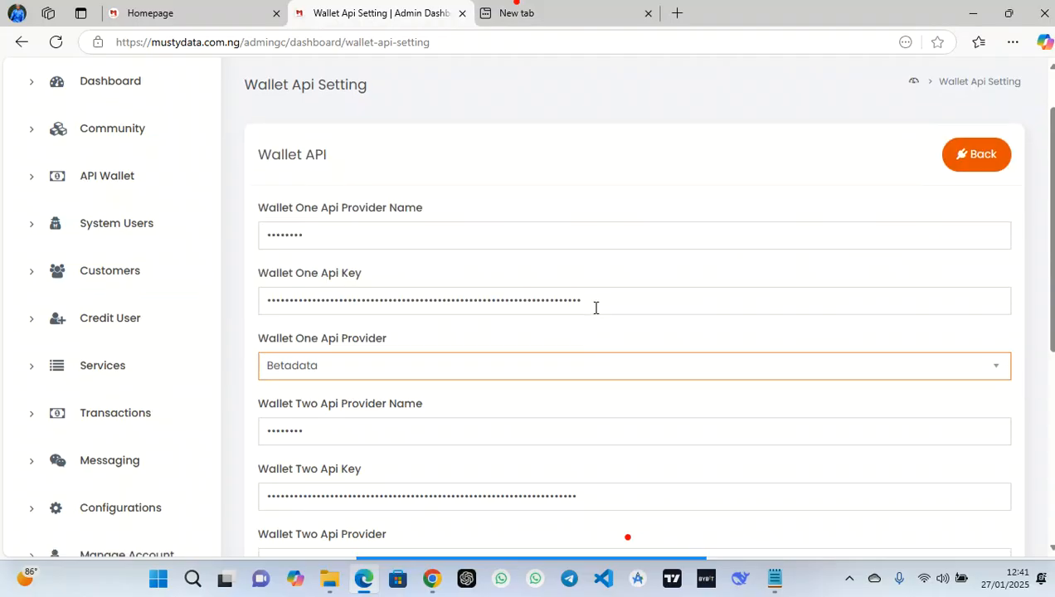
scroll(596, 308, "down", 3)
left_click(362, 415)
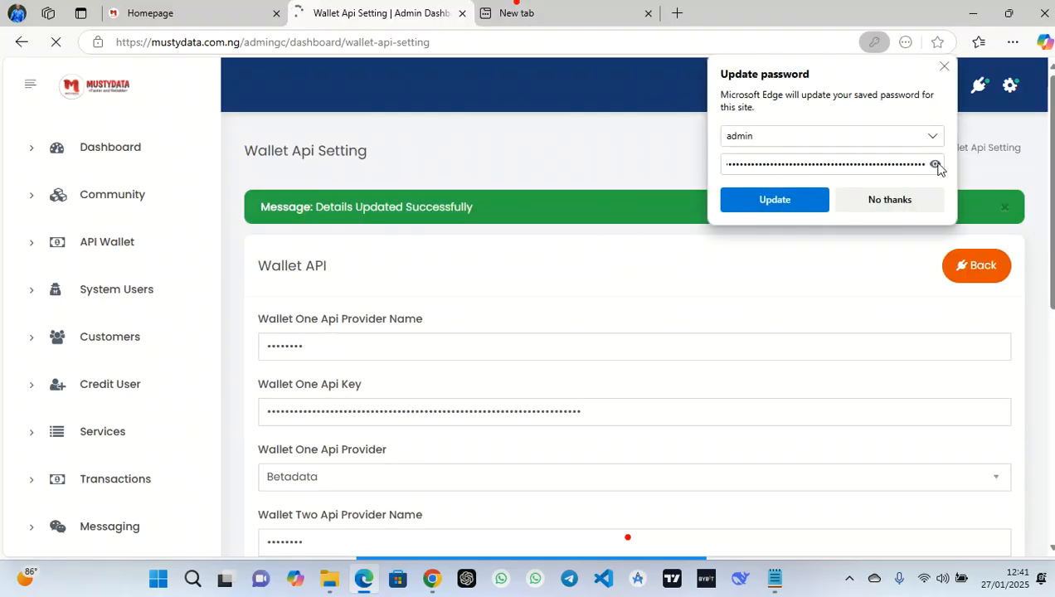
left_click(946, 66)
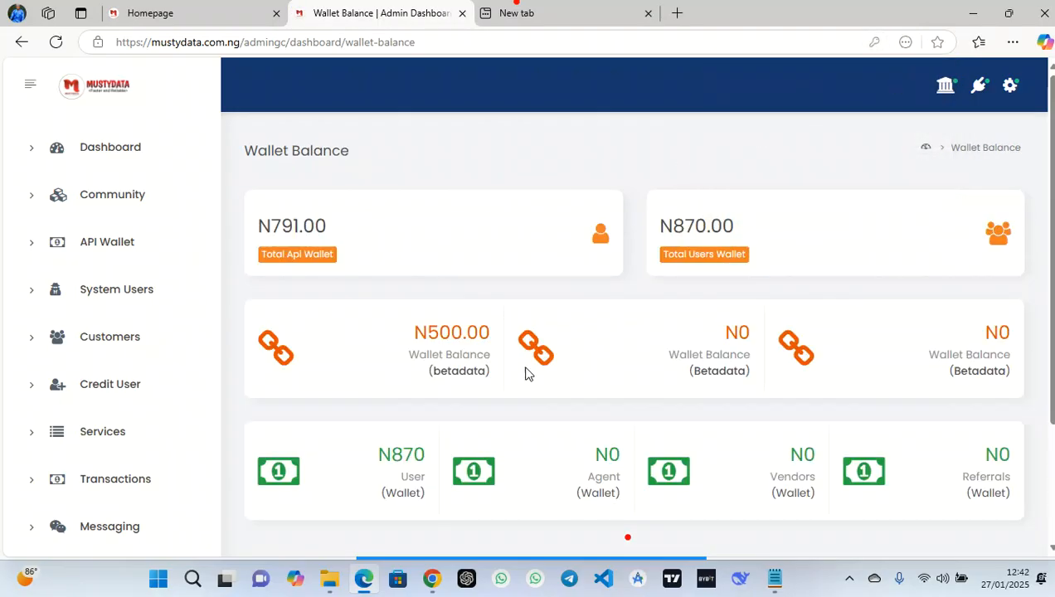
Note Betadata's N500.00 wallet balance, then open the airtime API settings
left_click_drag(414, 330, 492, 336)
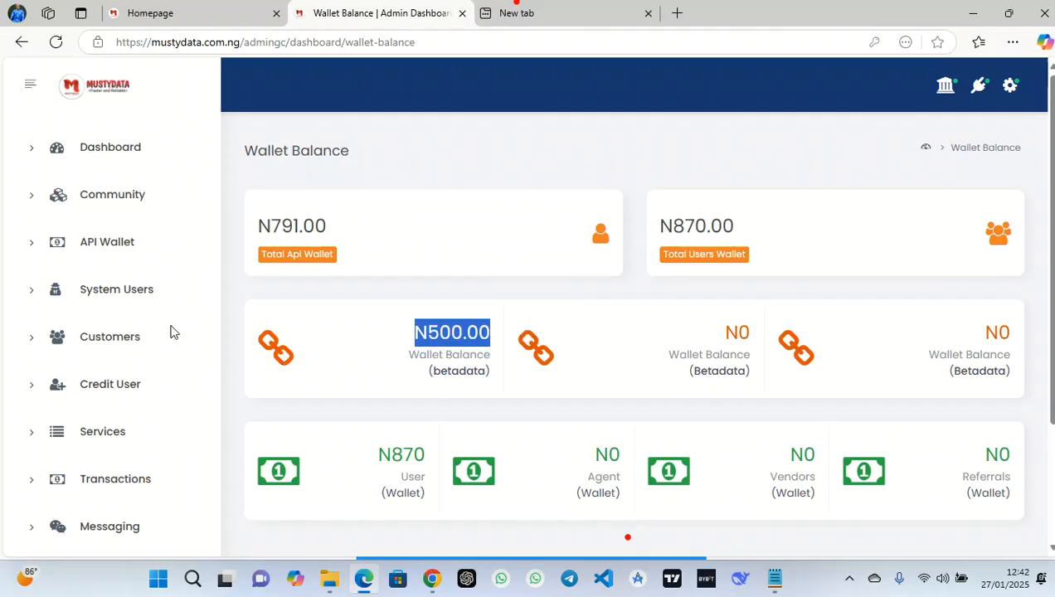
scroll(165, 419, "down", 3)
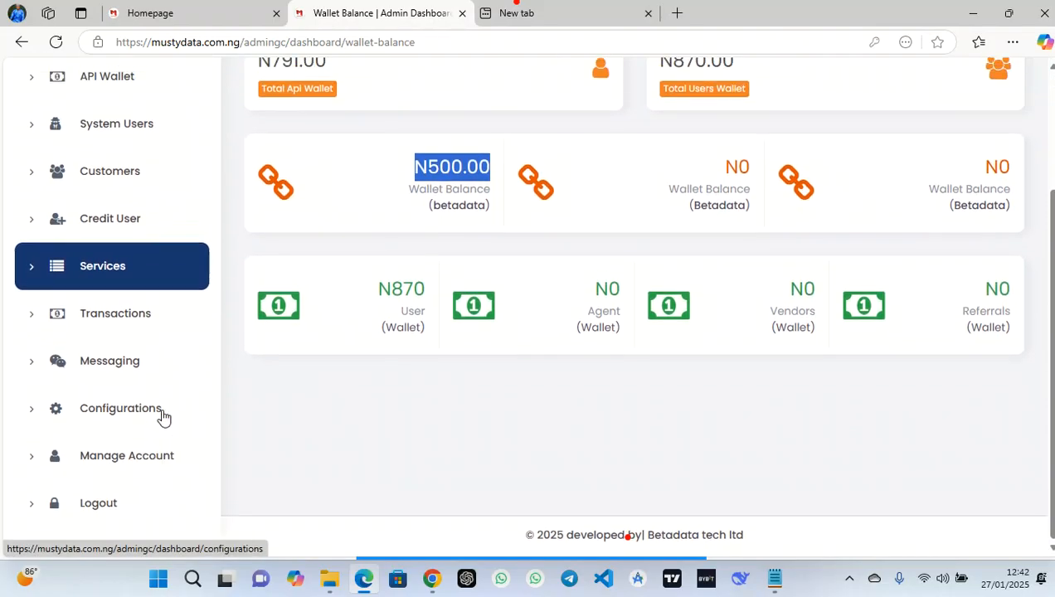
left_click(162, 417)
left_click(137, 418)
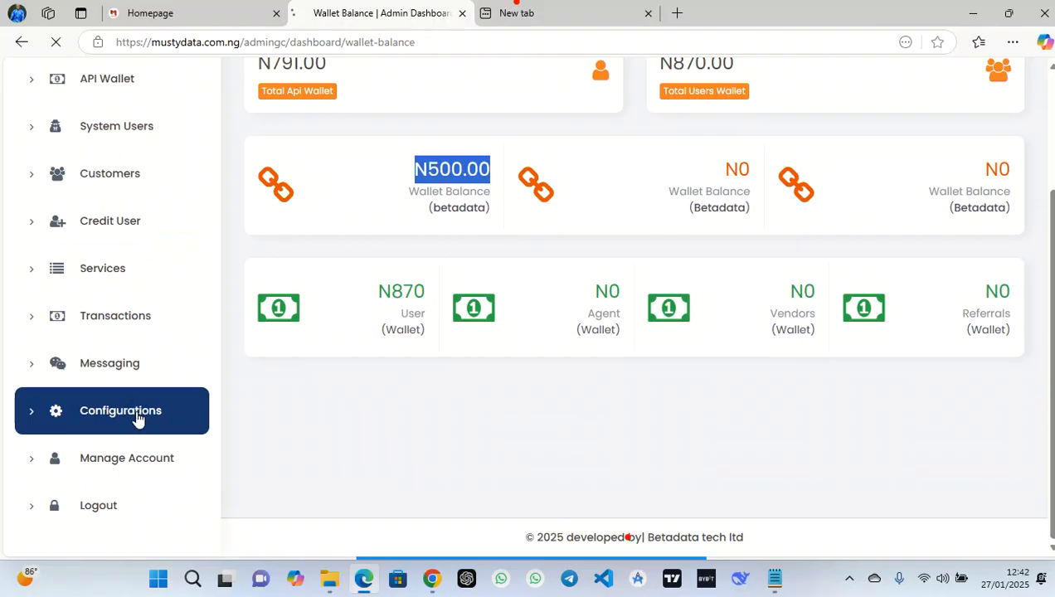
scroll(445, 340, "down", 1)
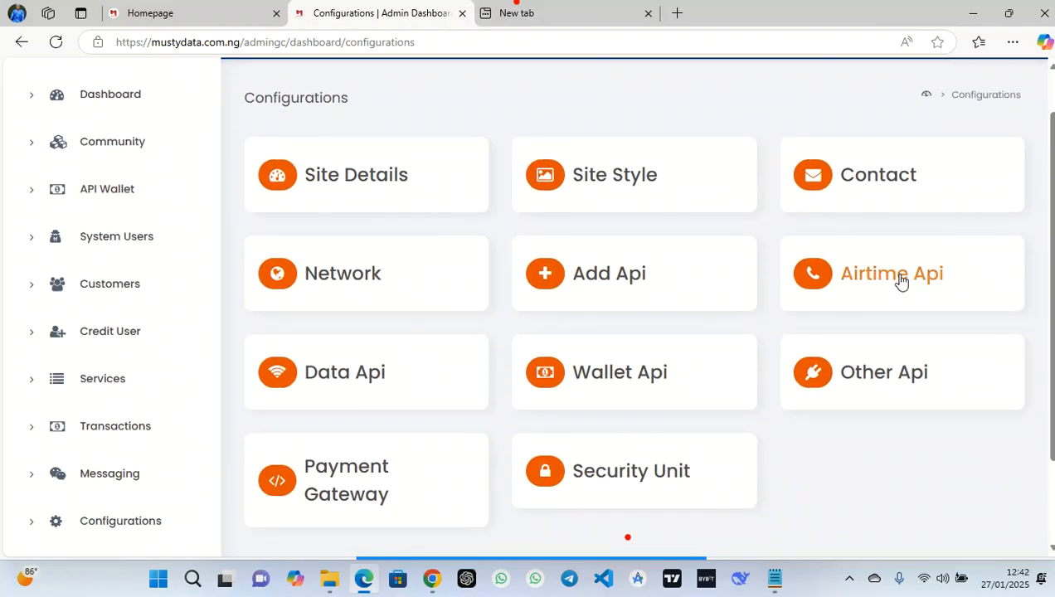
left_click(888, 281)
Replace the MTN VTU and Share & Sell API keys, keep Betadata as provider, and save
scroll(487, 336, "down", 3)
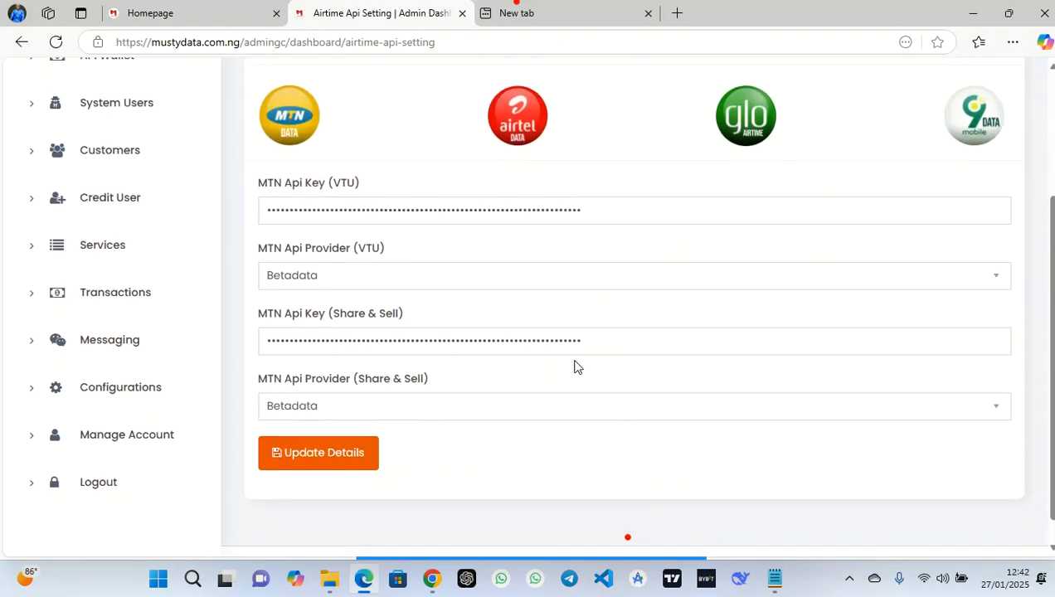
left_click_drag(598, 210, 253, 227)
left_click(384, 275)
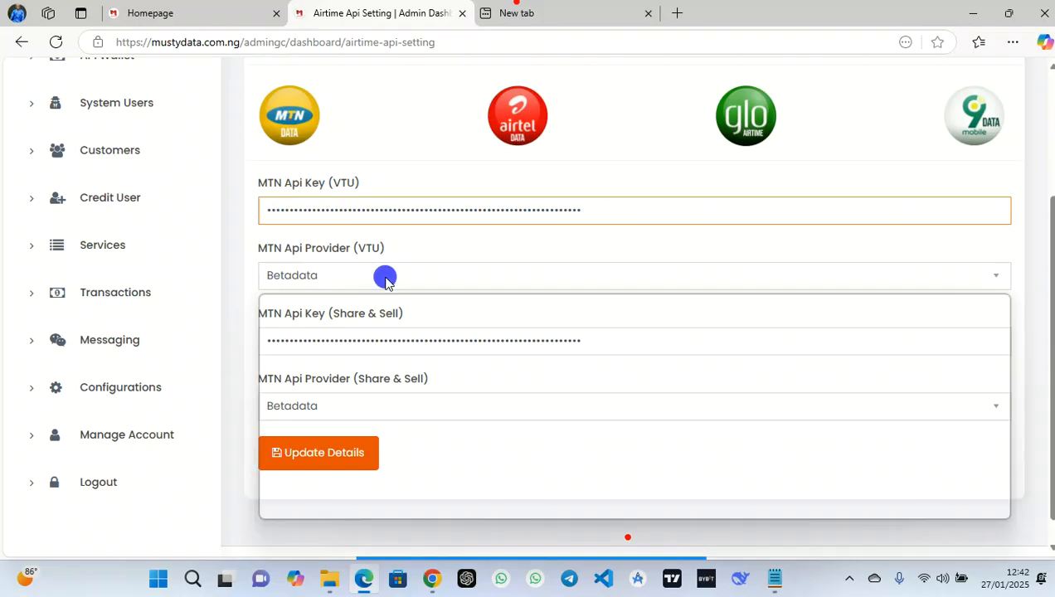
left_click(322, 350)
left_click(612, 335)
left_click_drag(613, 335, 238, 347)
key("ctrl+v")
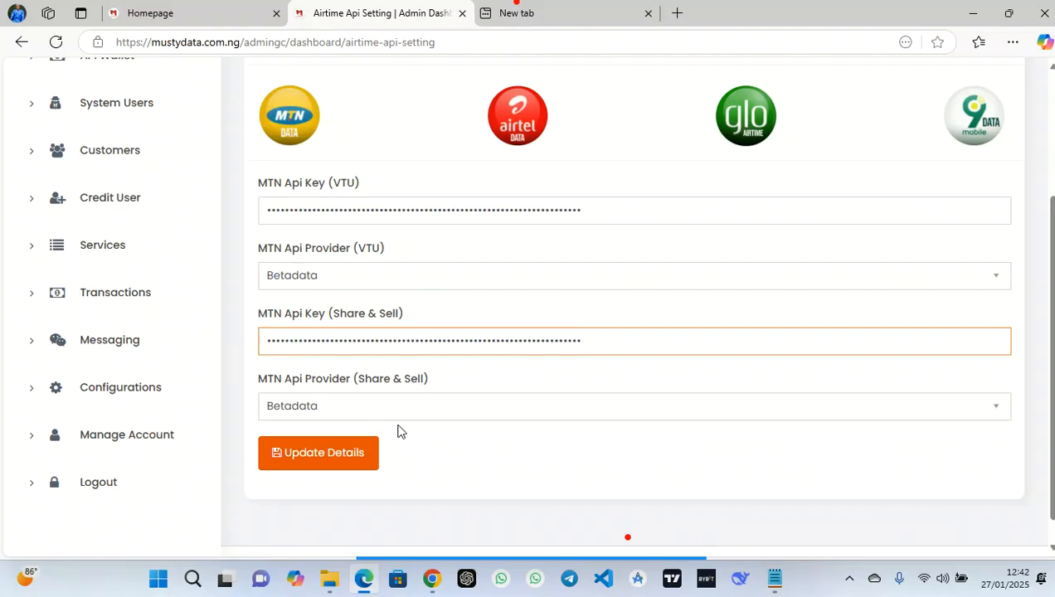
left_click(295, 453)
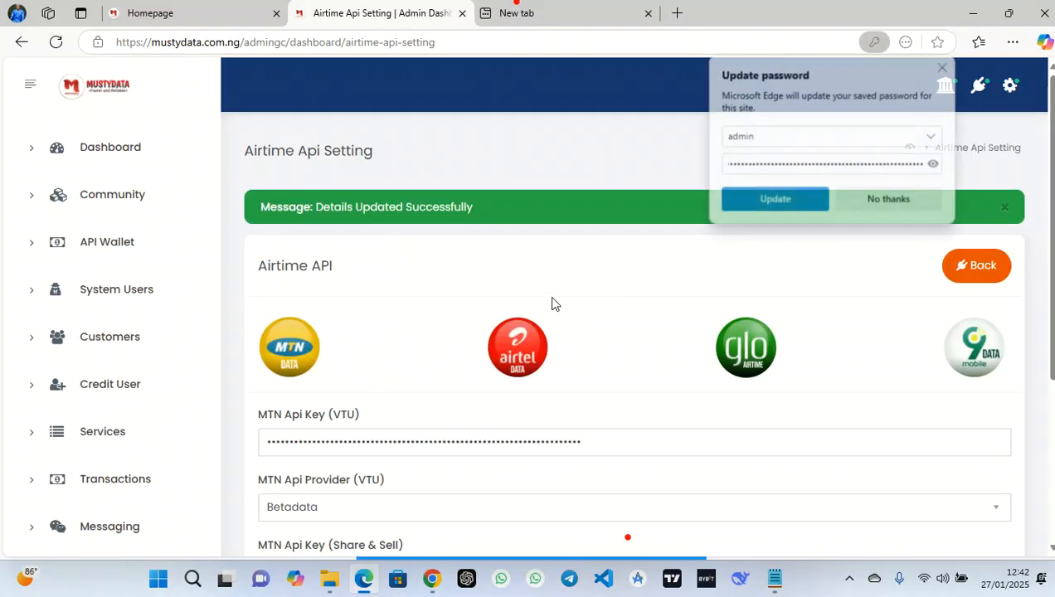
Look over the Airtel and Glo airtime settings, then return to the configuration options
left_click(519, 348)
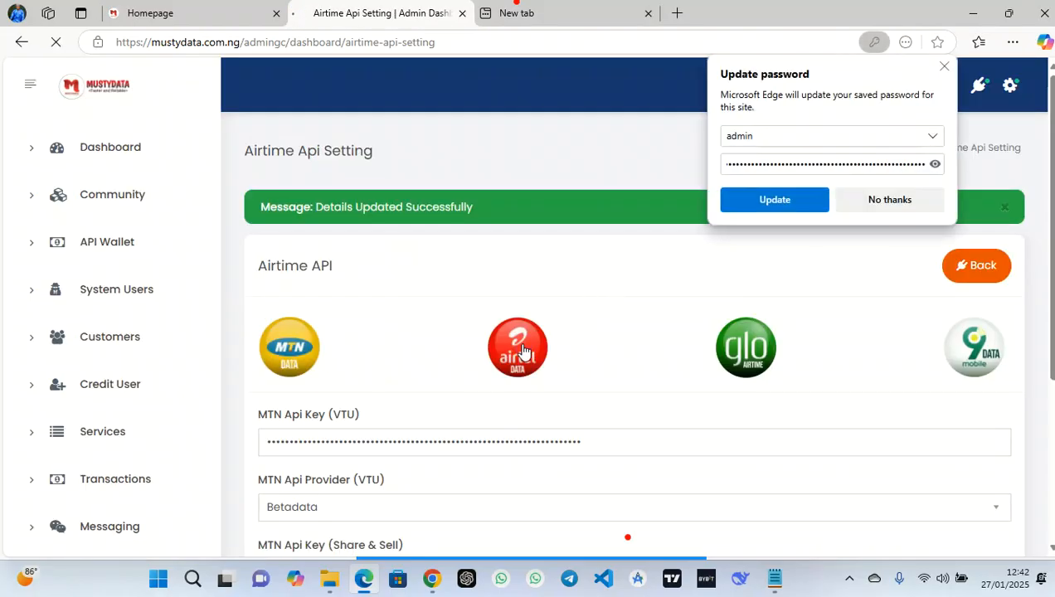
left_click(738, 314)
left_click(1003, 233)
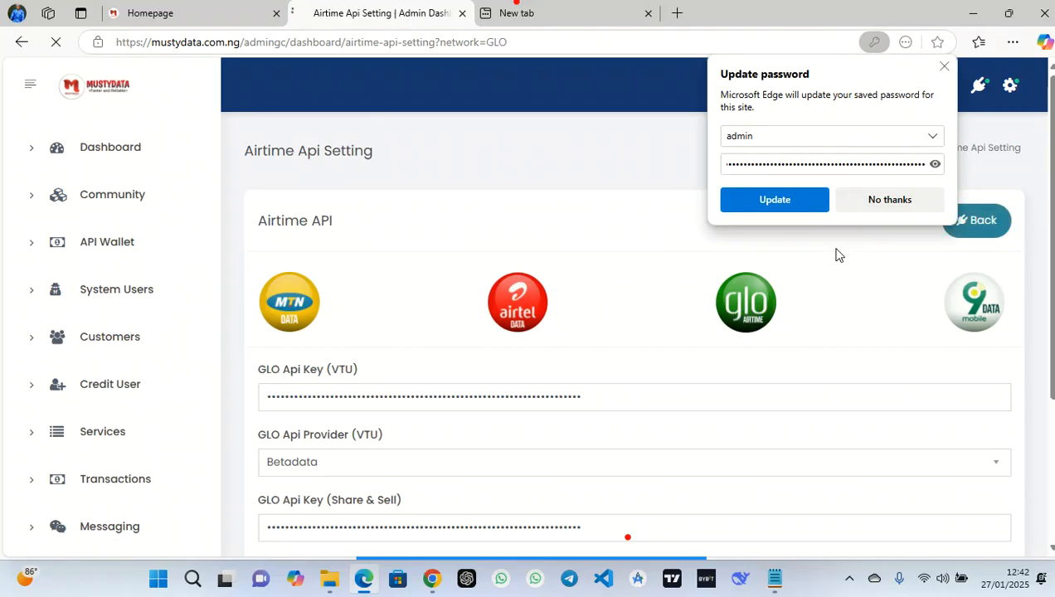
left_click(944, 66)
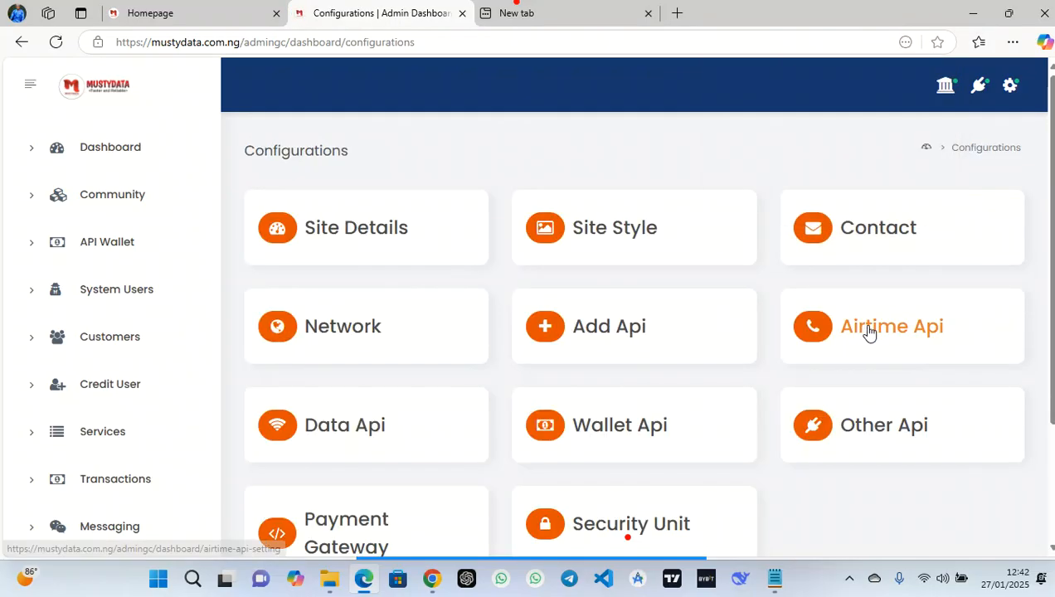
Paste the new MTN SME DATA API key, keep Betadata as provider, and save the data settings
left_click(351, 431)
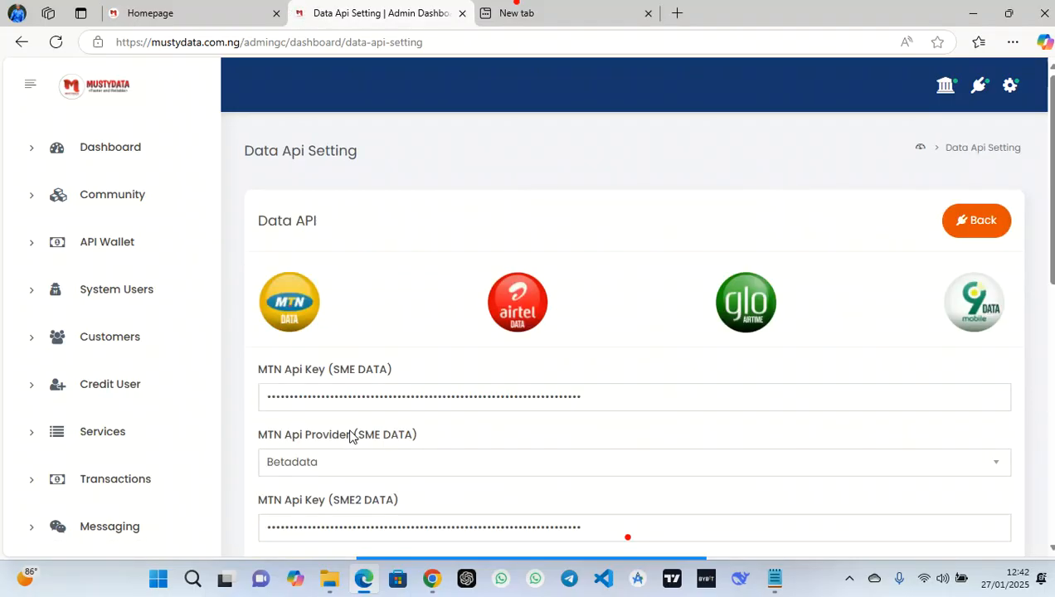
scroll(603, 362, "down", 1)
scroll(604, 363, "down", 2)
left_click_drag(599, 196, 222, 223)
key("ctrl+v")
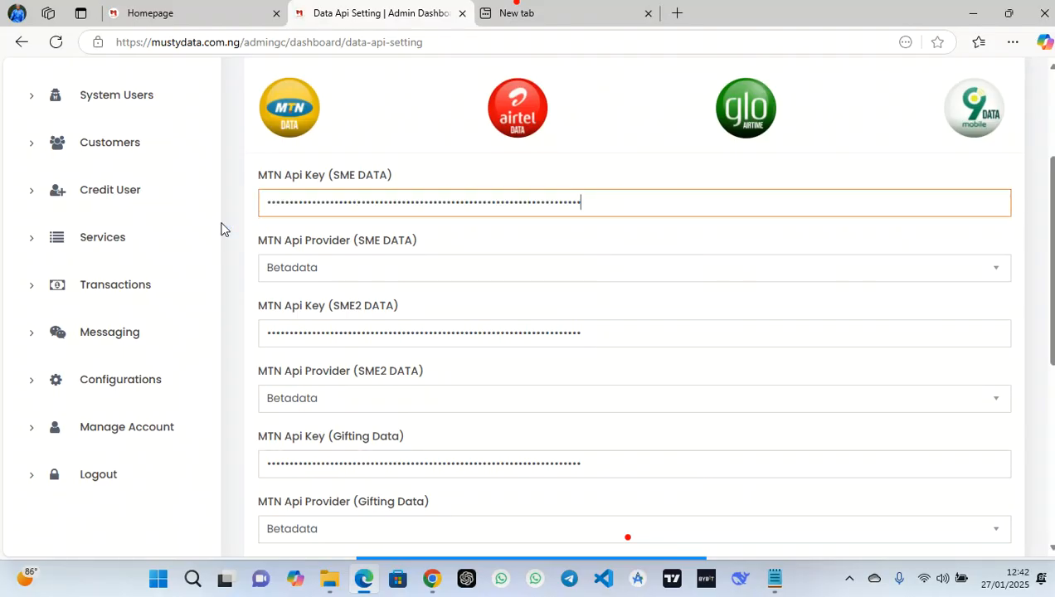
left_click(415, 265)
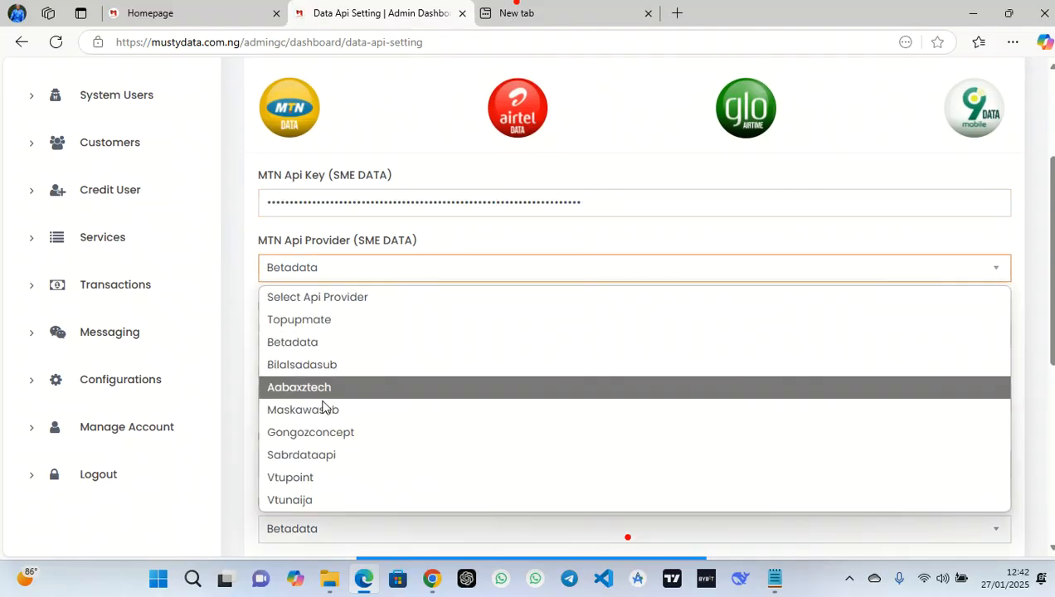
left_click(313, 343)
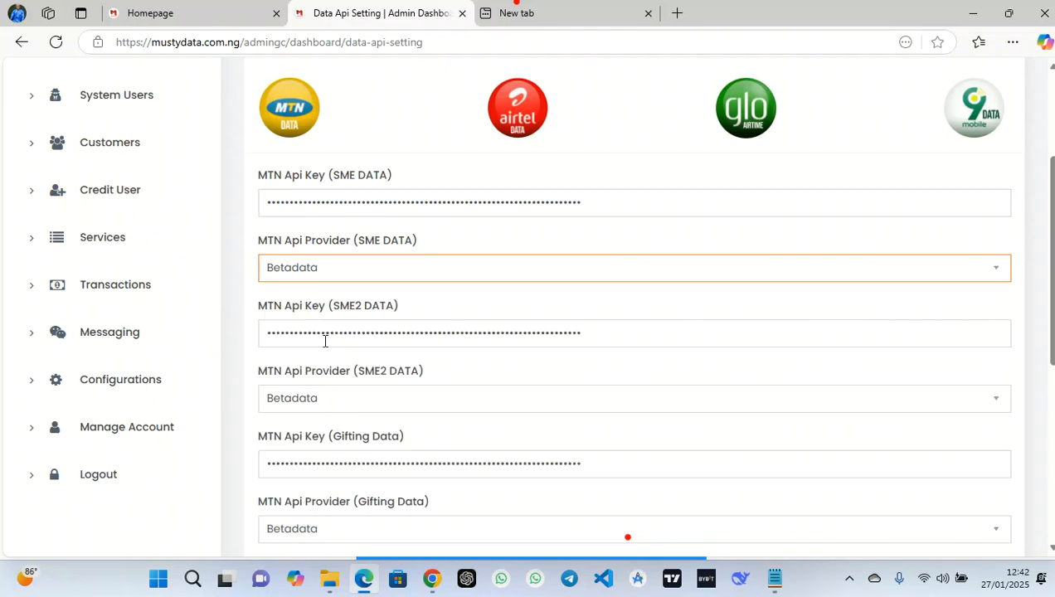
scroll(530, 370, "down", 5)
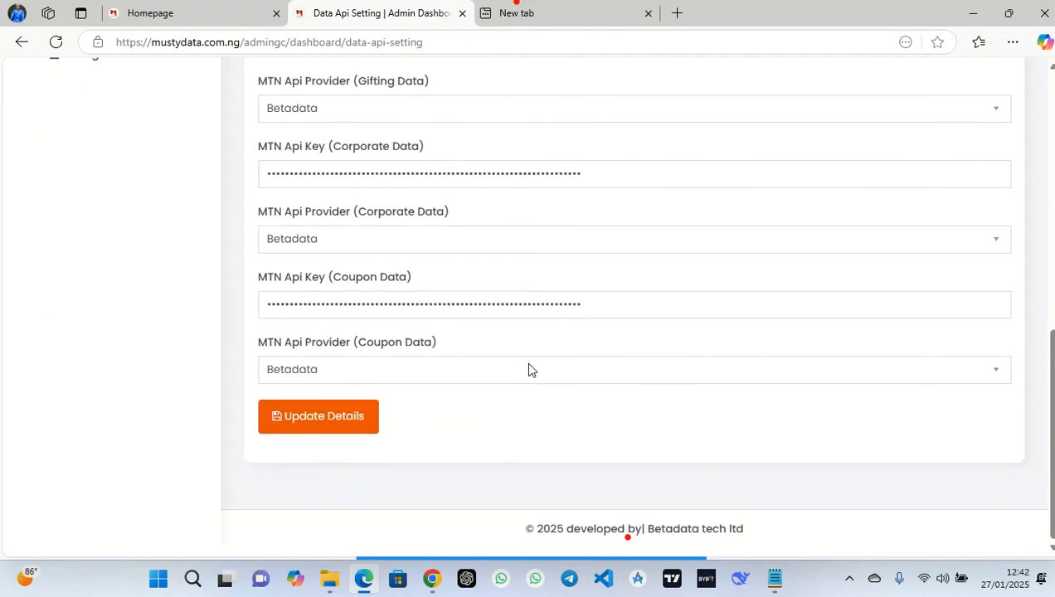
left_click(363, 429)
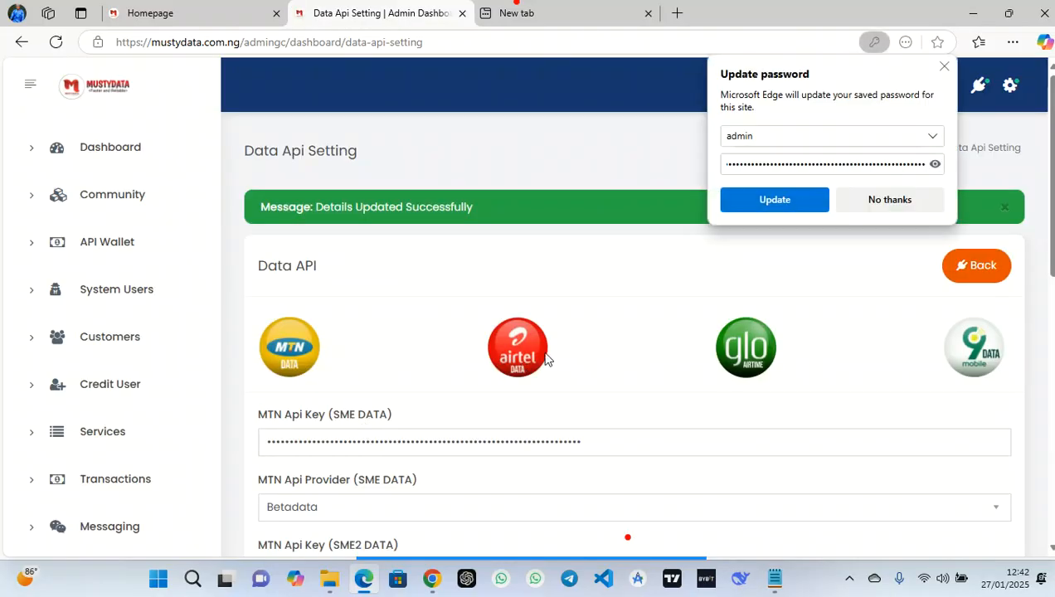
left_click(529, 345)
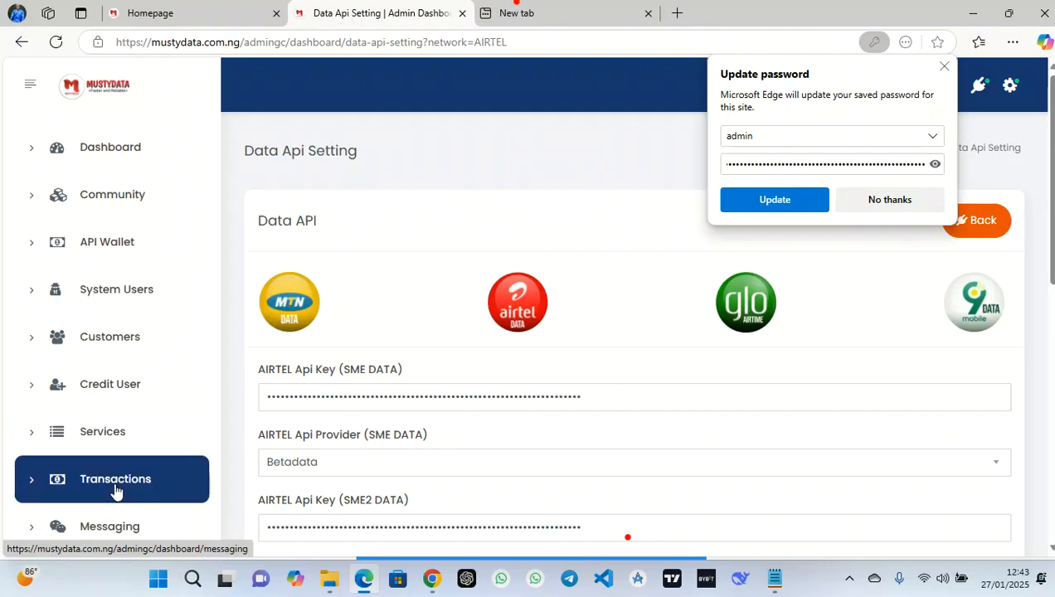
Open the data plans page, search 'mt' and edit the MTN 1GB SME plan
left_click(109, 435)
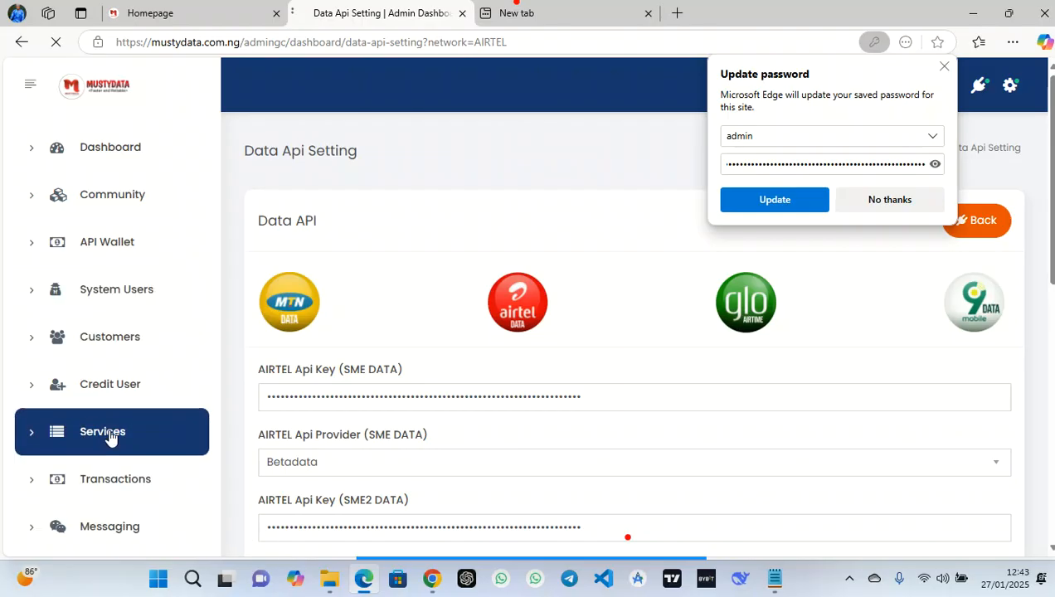
left_click(946, 69)
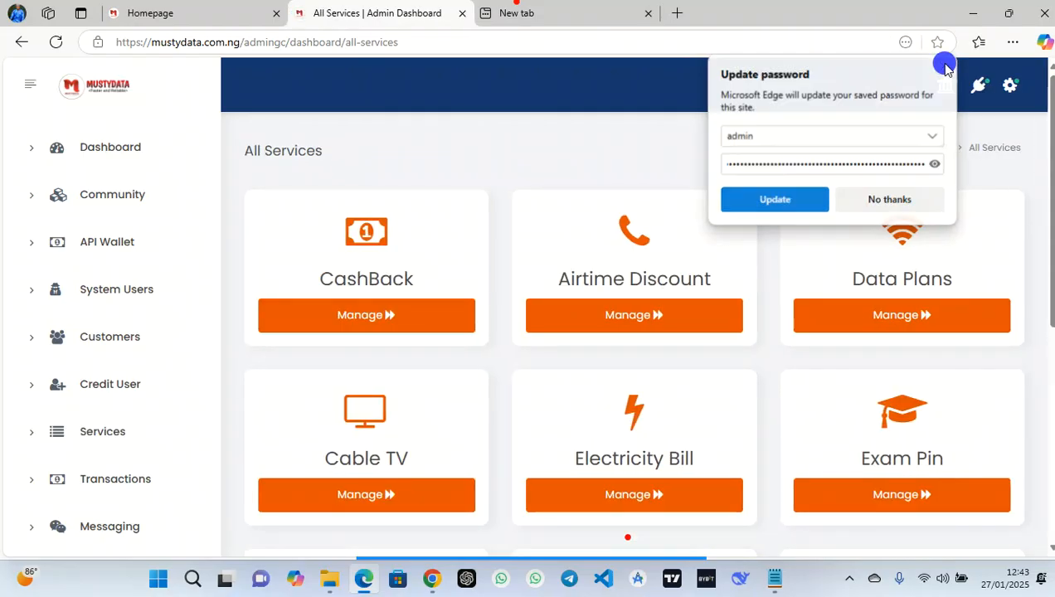
scroll(498, 315, "down", 1)
scroll(523, 300, "down", 1)
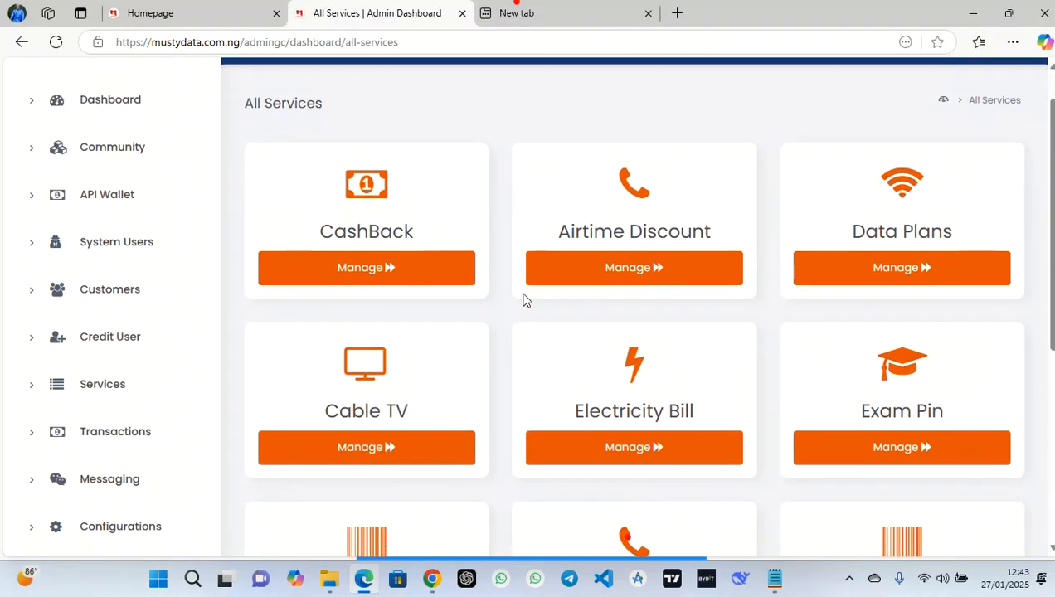
left_click(927, 245)
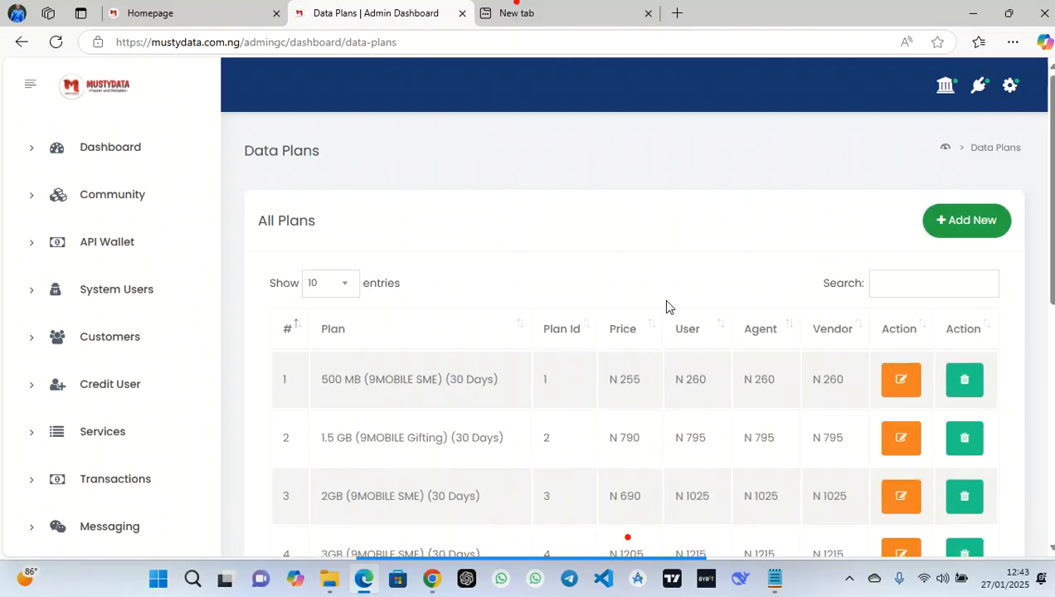
left_click(903, 280)
type("mtn")
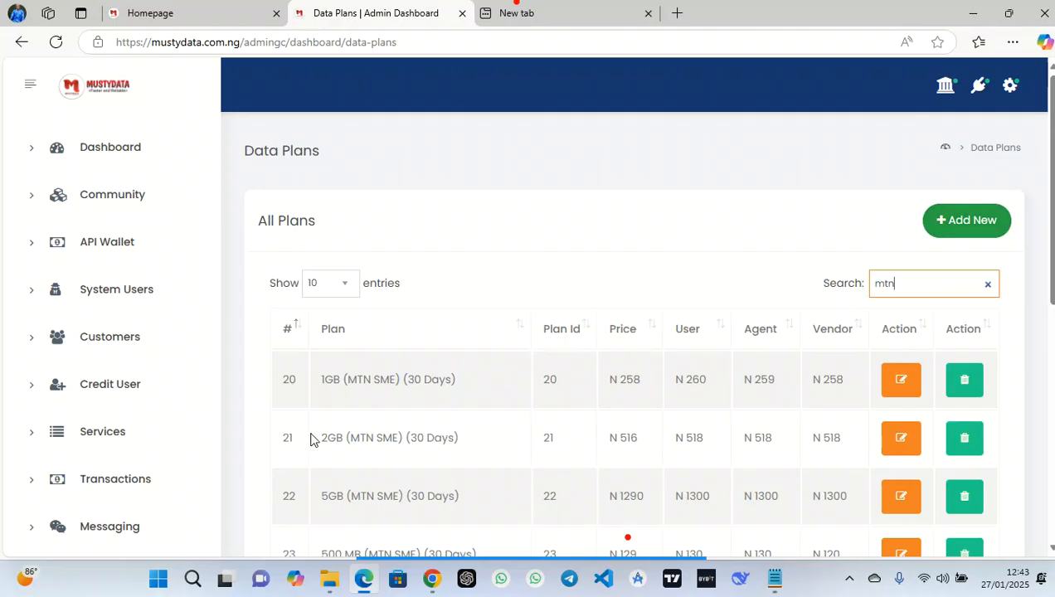
left_click(902, 384)
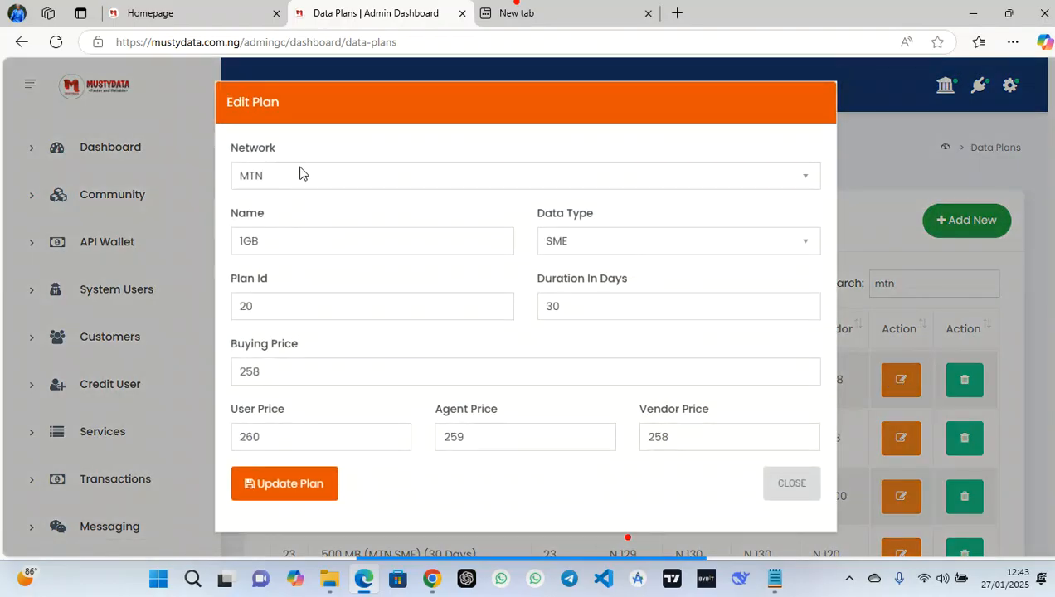
Keep MTN as the network, set the data type to SME and the Plan Id to 20
left_click(300, 173)
left_click(295, 233)
left_click(301, 230)
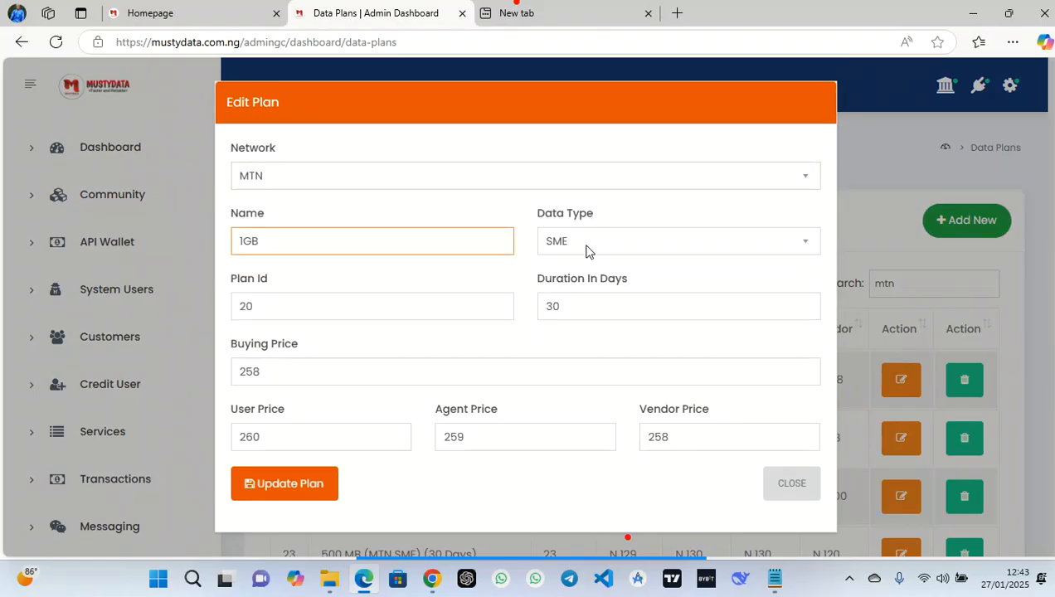
left_click(587, 242)
left_click(568, 288)
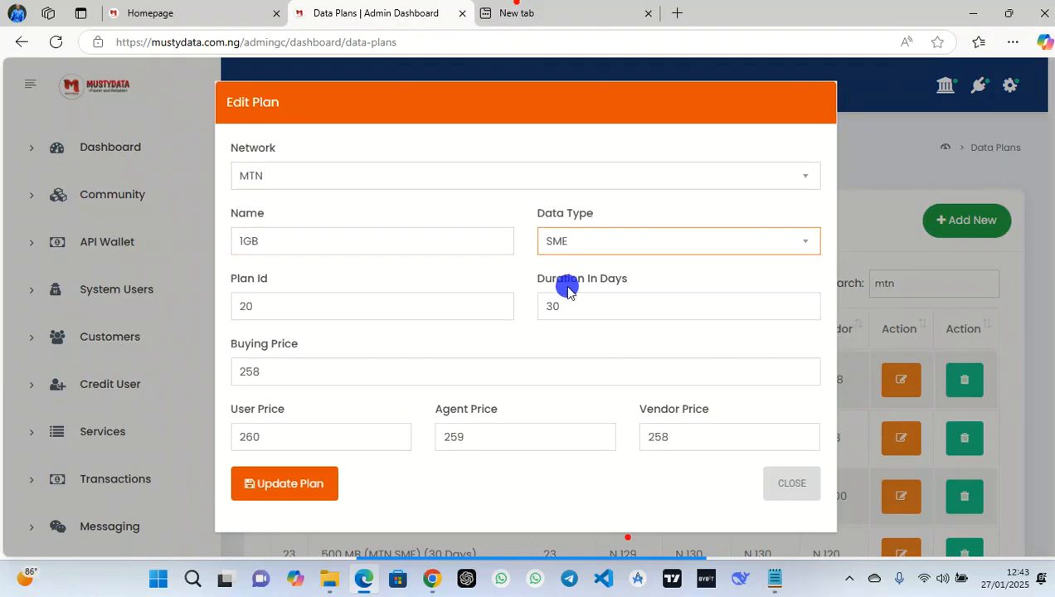
left_click(277, 306)
key("BackSpace")
type("20")
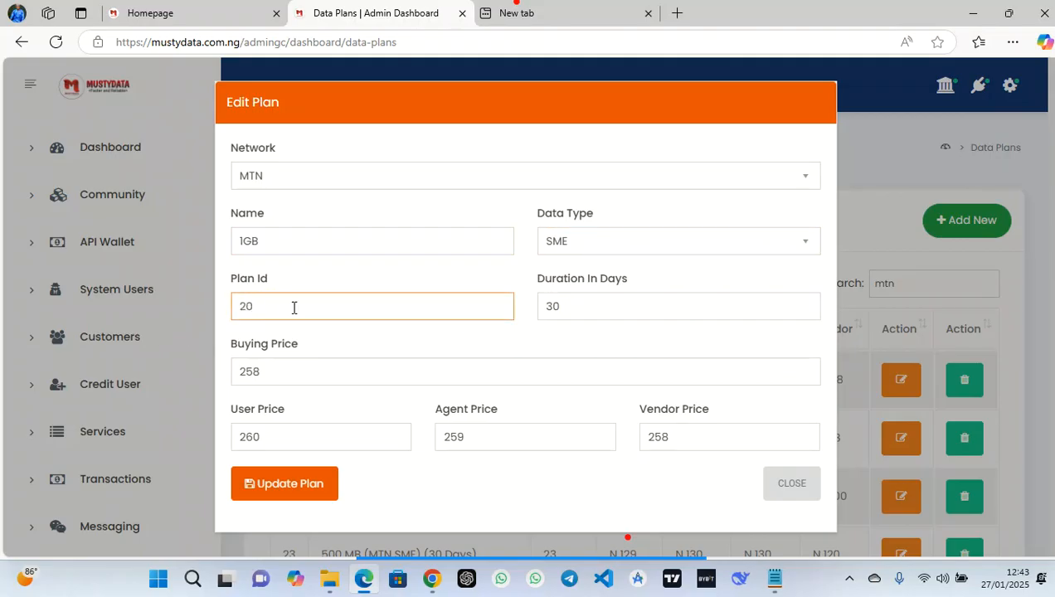
Set buying price 258 with user, agent and vendor prices 260, 259, 258, and update the plan
left_click(287, 367)
key("BackSpace")
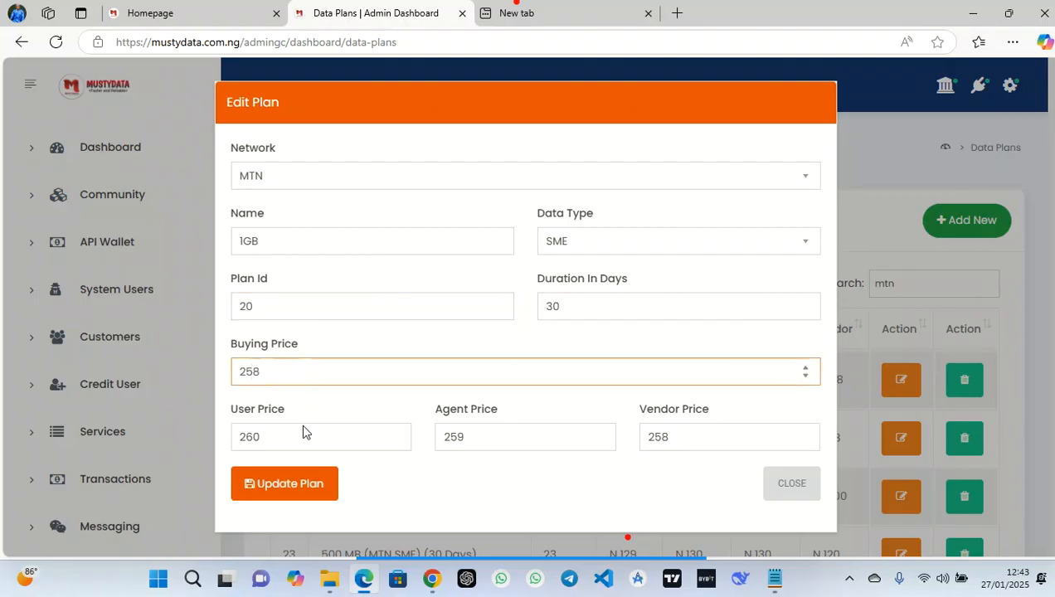
left_click(342, 434)
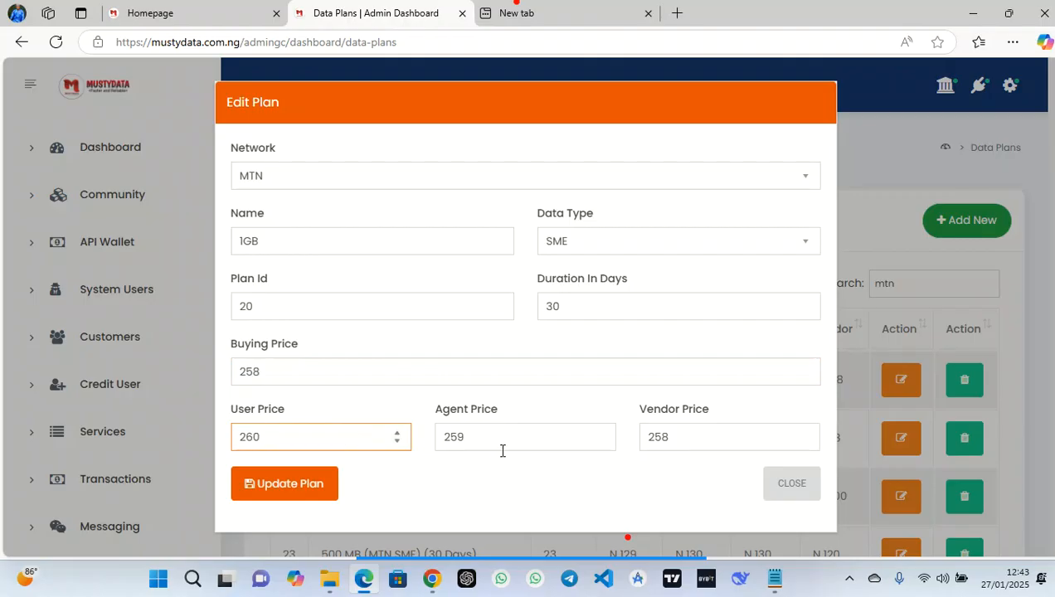
left_click(674, 432)
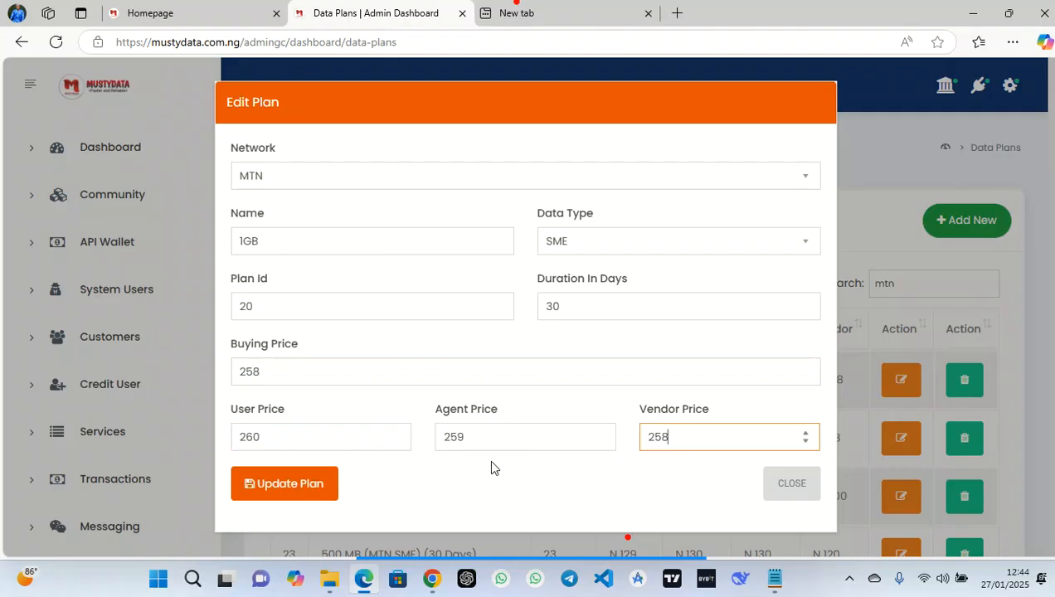
left_click(305, 491)
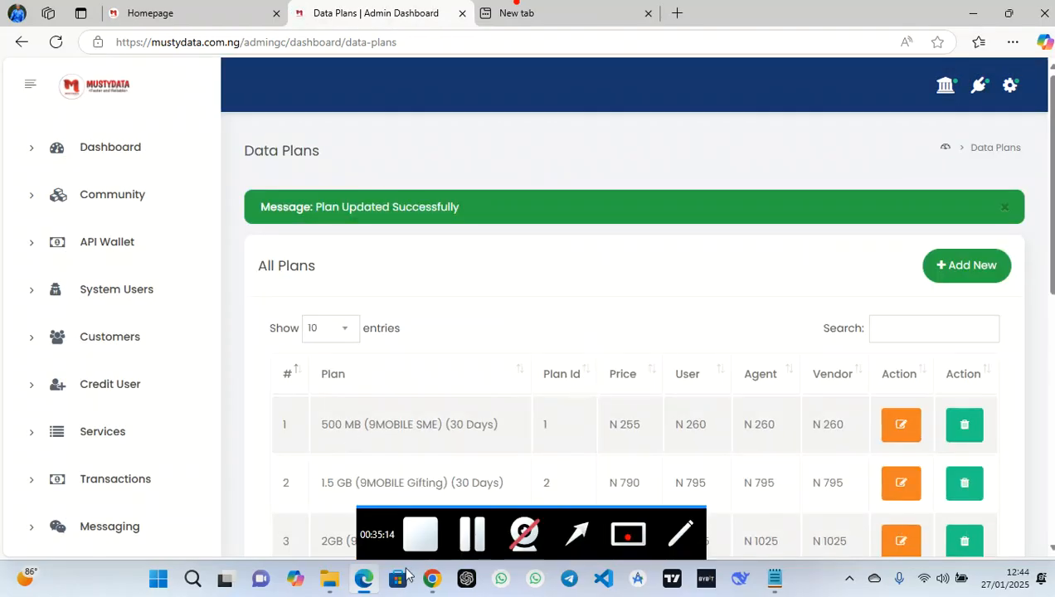
Reload the subscriber homepage, reveal the wallet balance and go to the Data purchase page
left_click(234, 8)
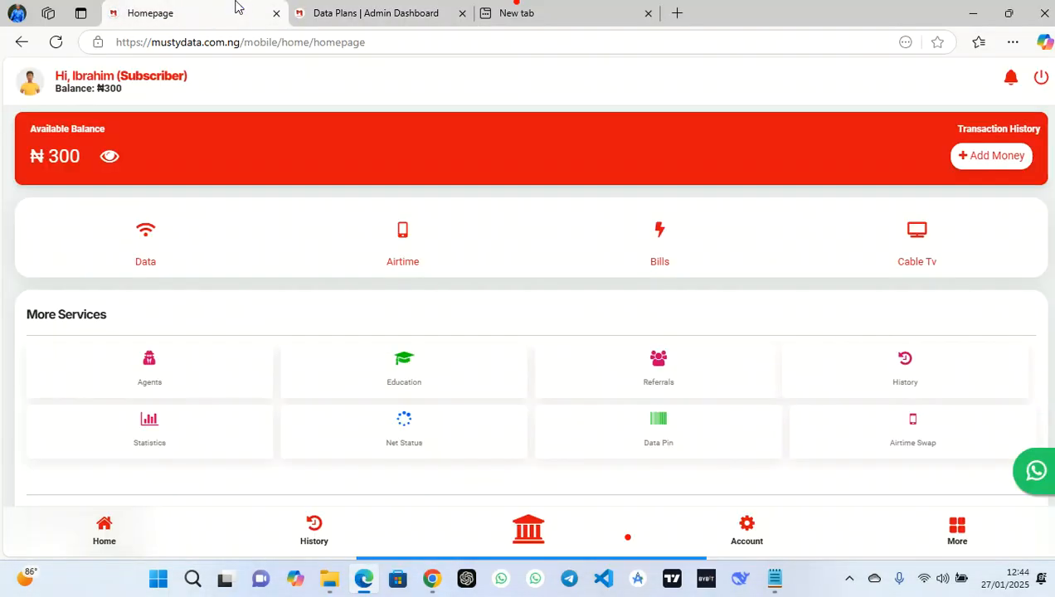
left_click(50, 42)
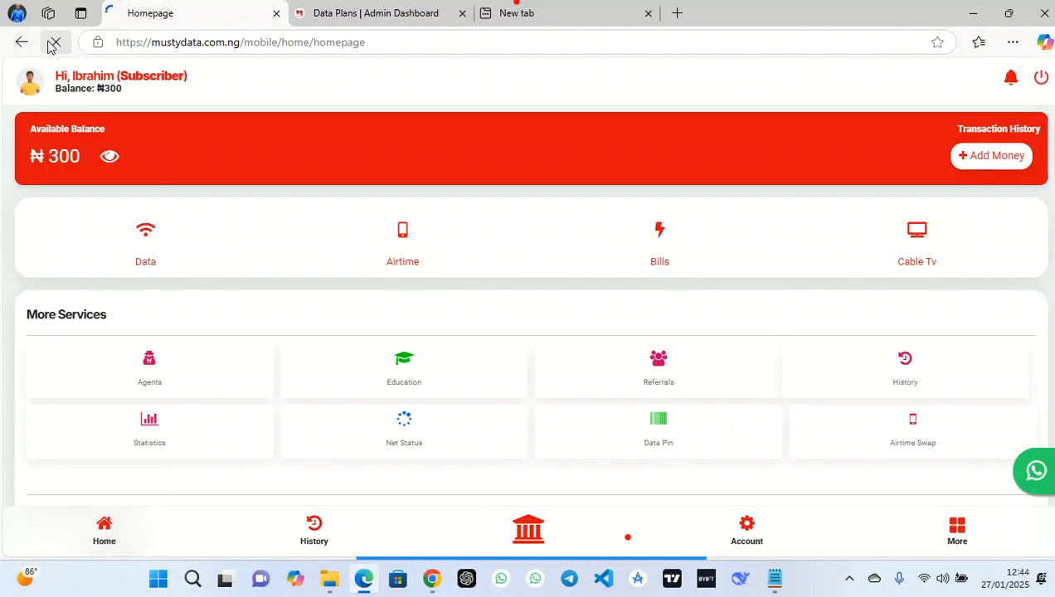
left_click(117, 160)
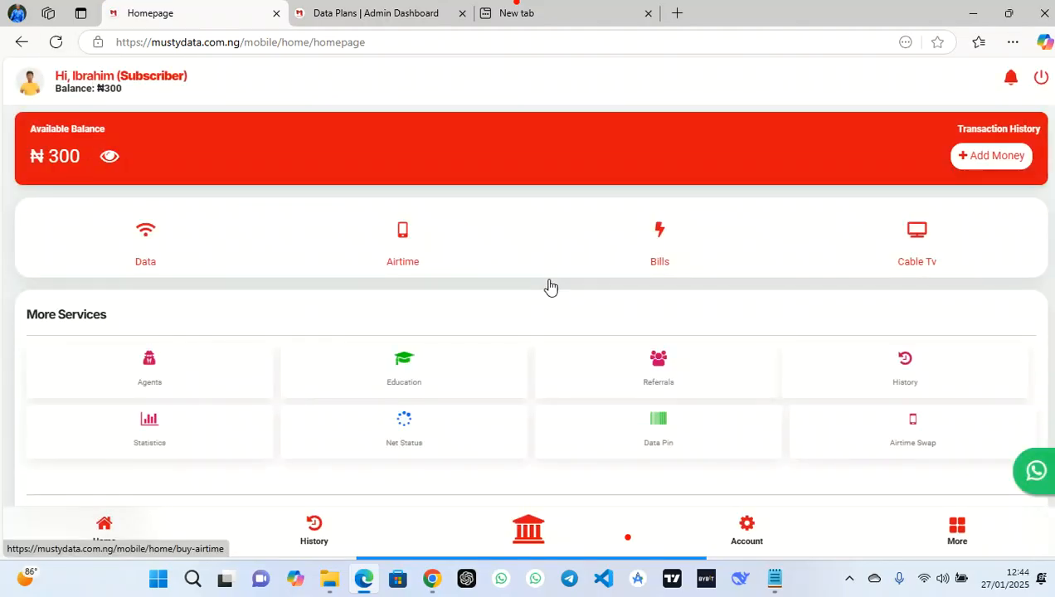
left_click(144, 239)
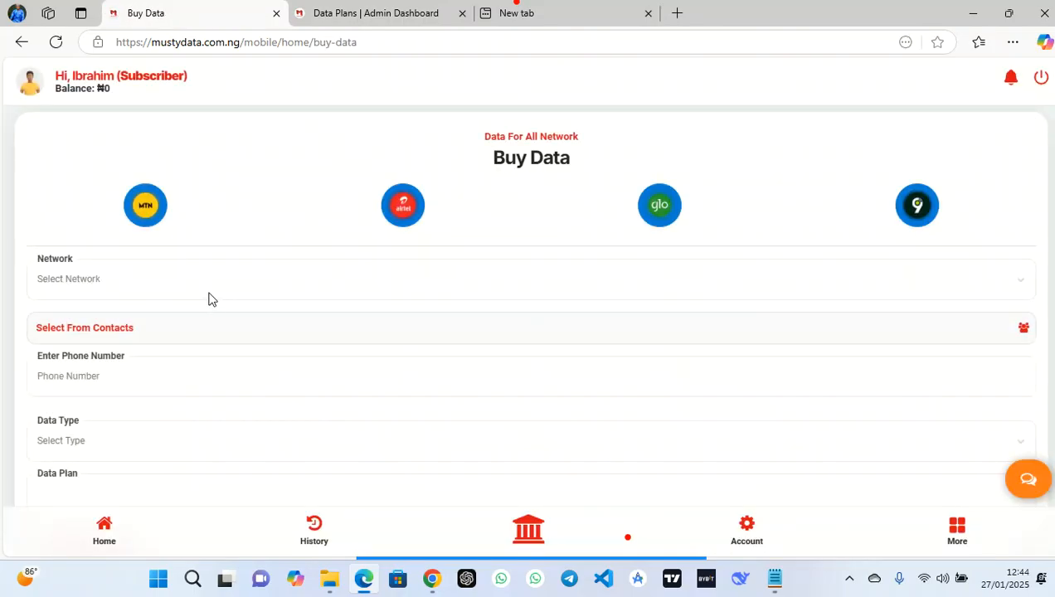
Choose MTN as the network and autofill the saved recipient phone number
left_click(206, 297)
left_click(113, 333)
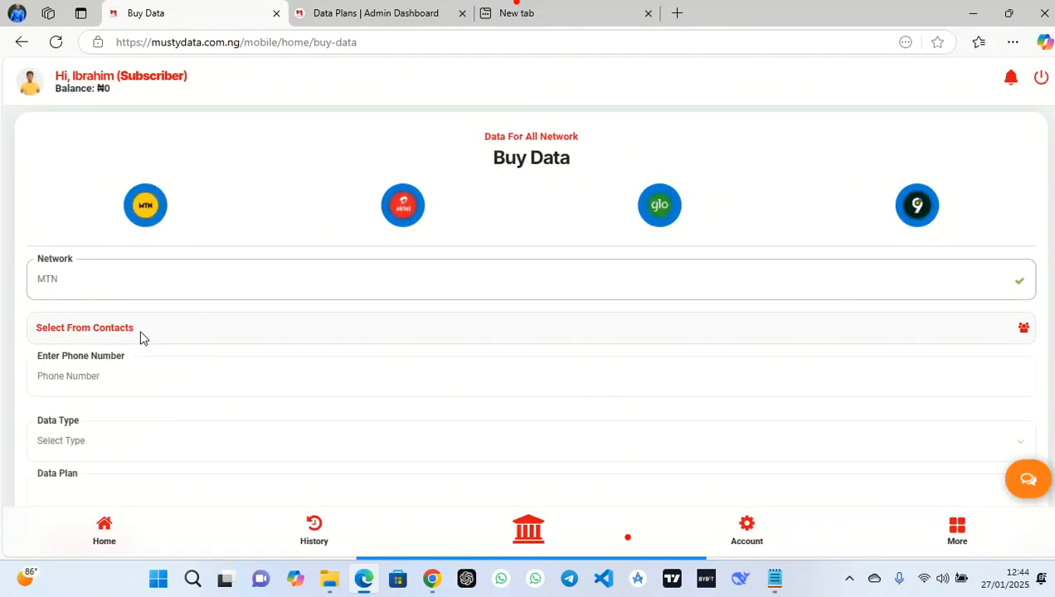
left_click(116, 326)
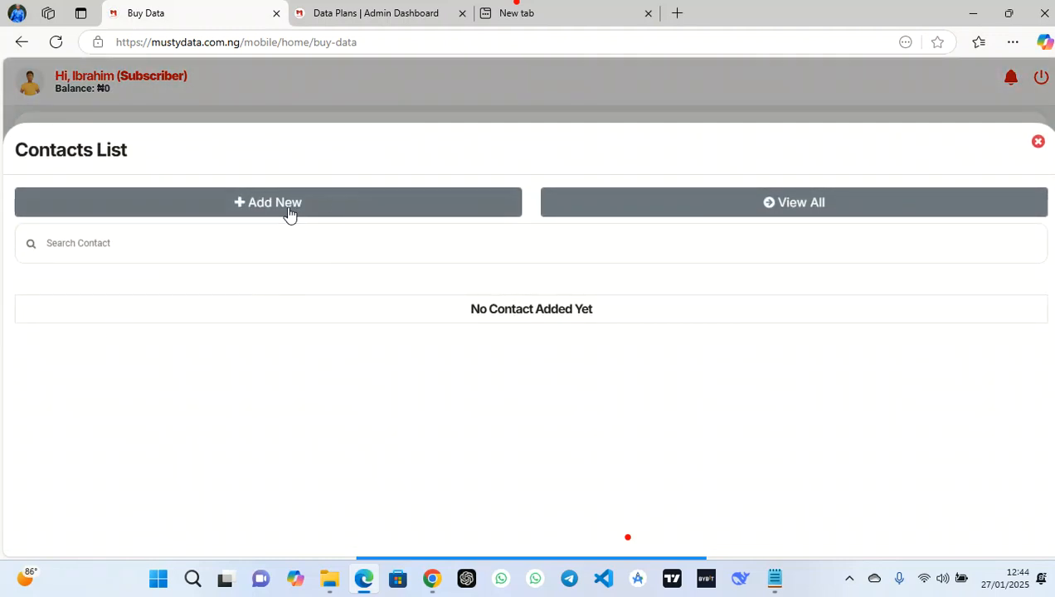
left_click(1037, 141)
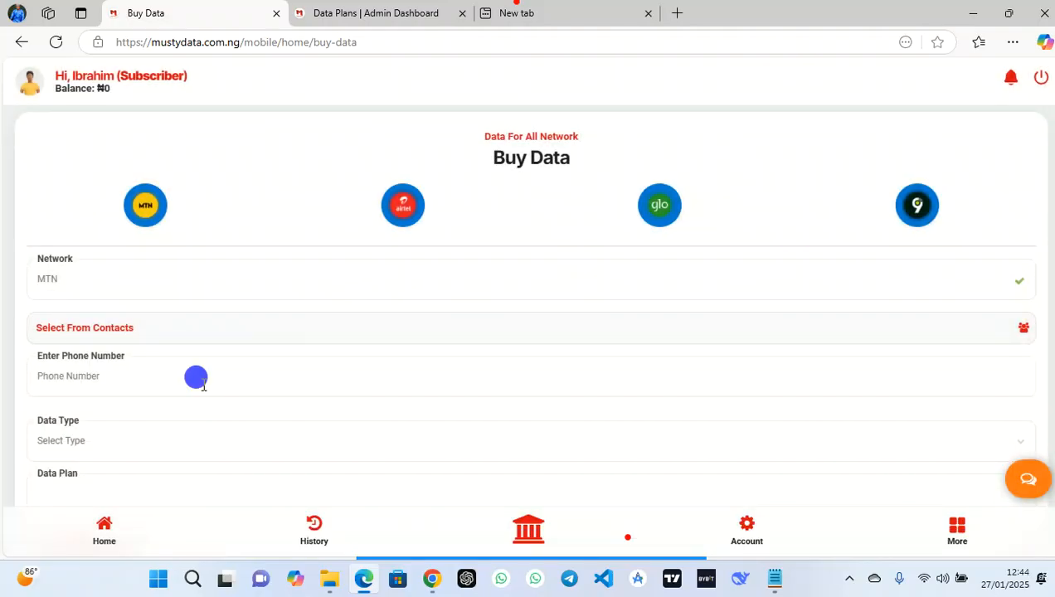
left_click(203, 385)
left_click(133, 432)
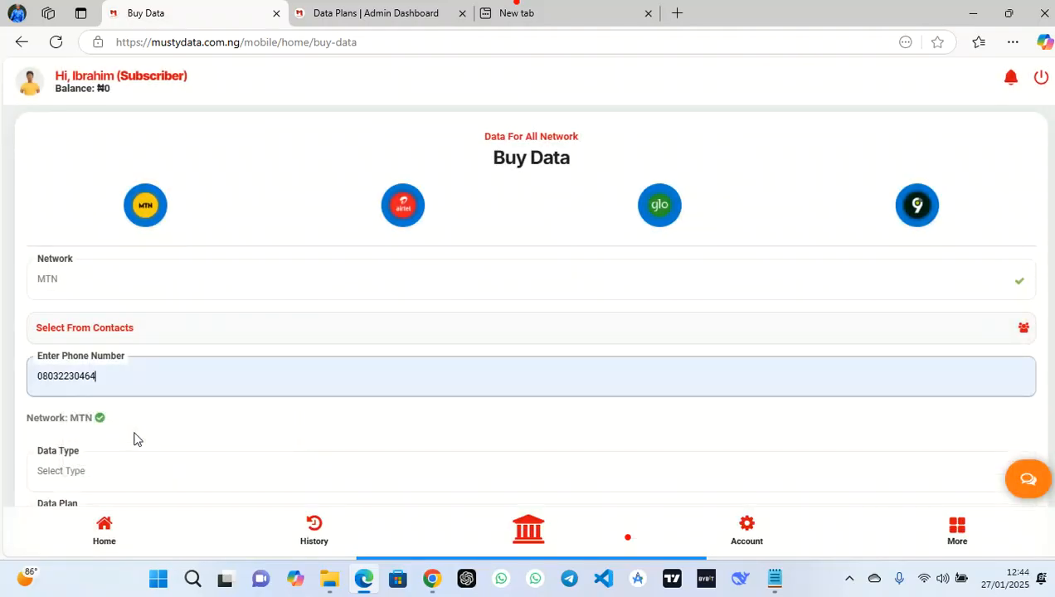
scroll(135, 438, "down", 2)
Select the SME 1GB ₦260 30-day plan and view the network status
left_click(114, 335)
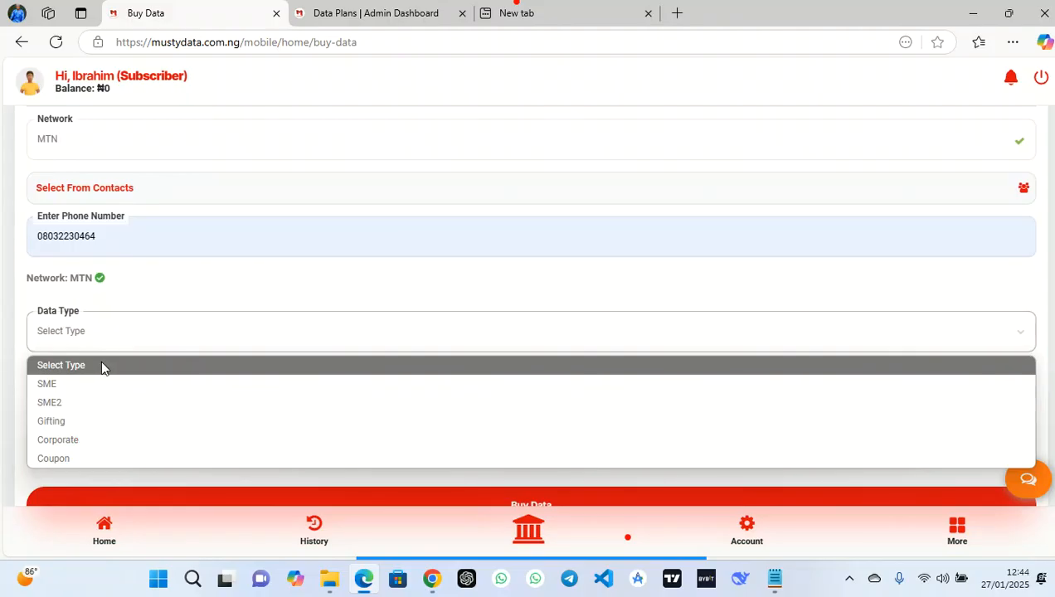
left_click(68, 387)
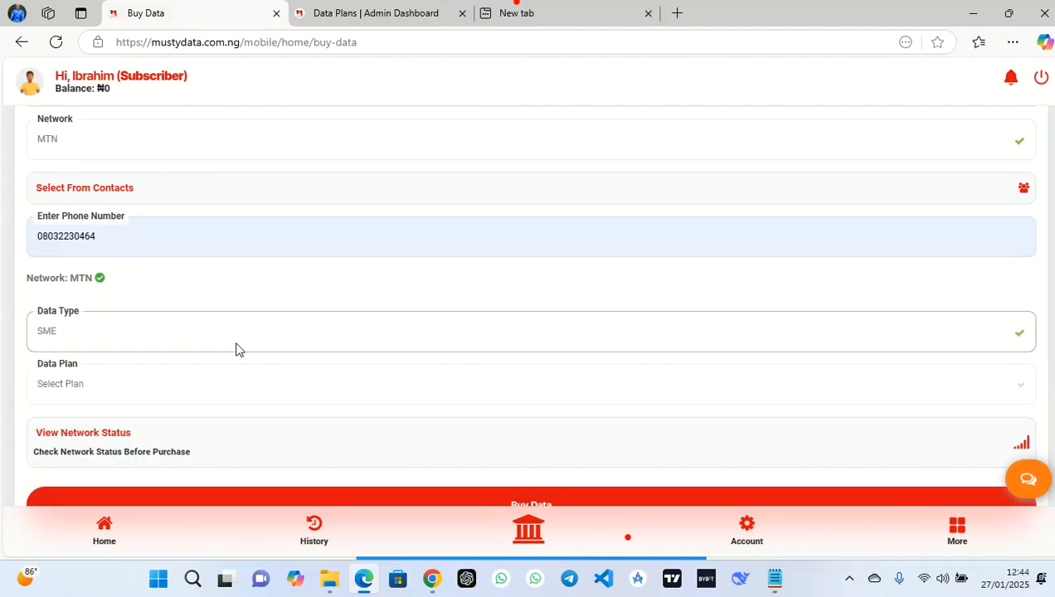
left_click(139, 387)
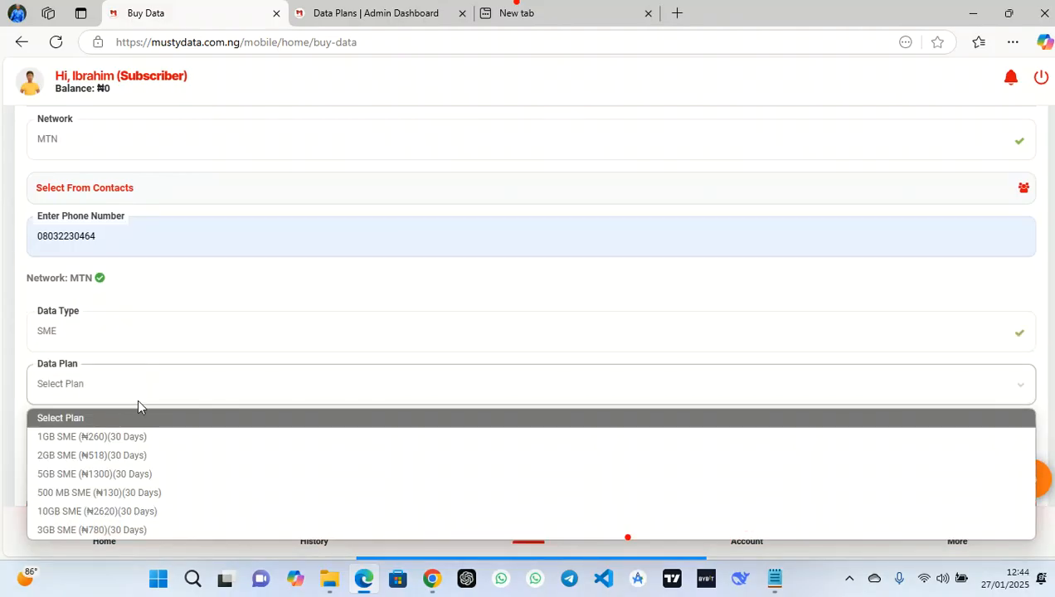
left_click(140, 436)
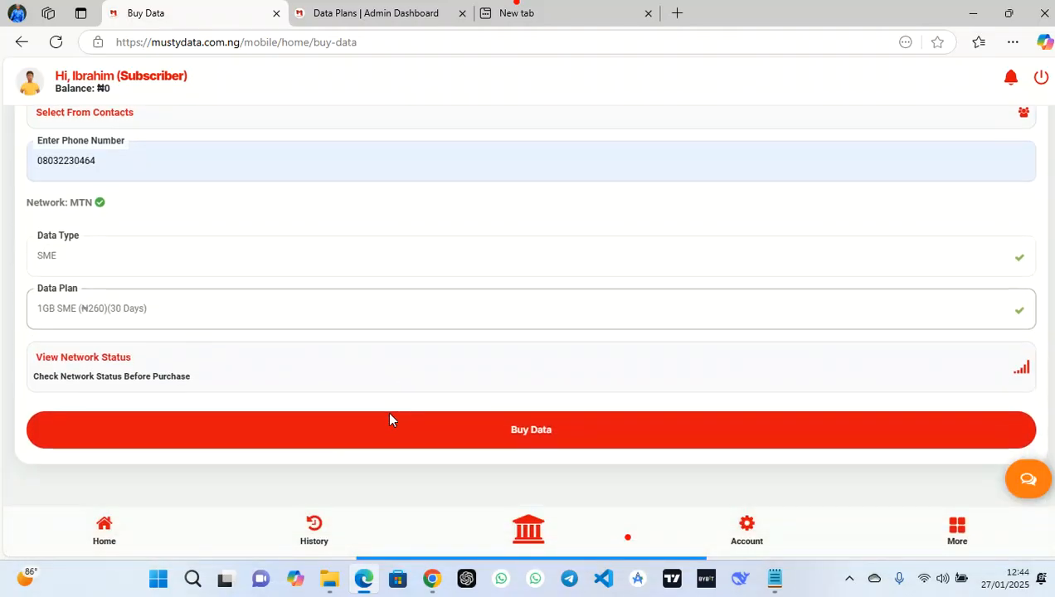
left_click(673, 383)
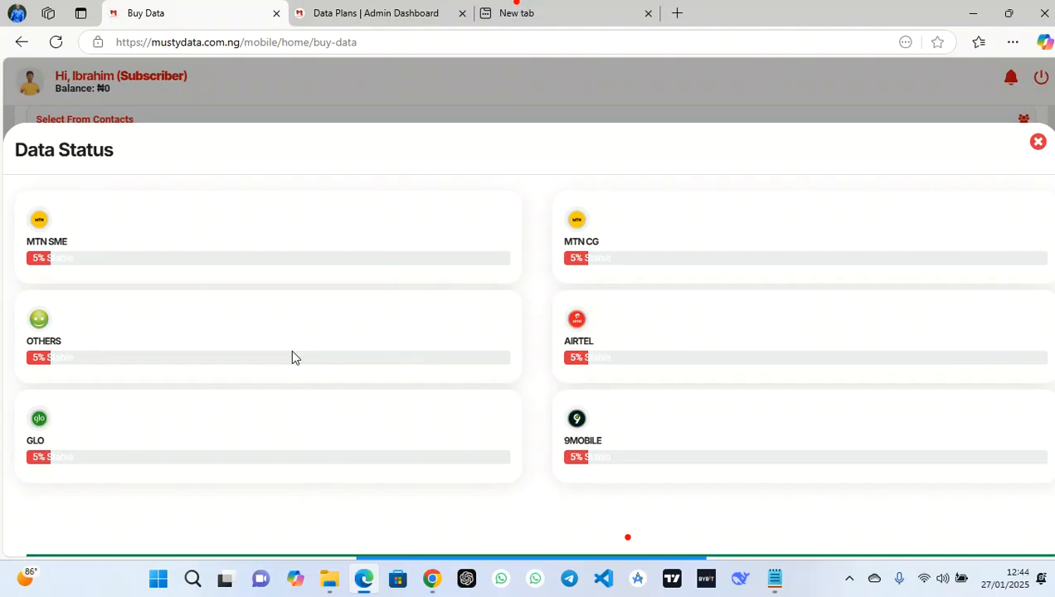
Close the status panel and attempt the MTN 1GB SME purchase with the transaction PIN
left_click(1038, 143)
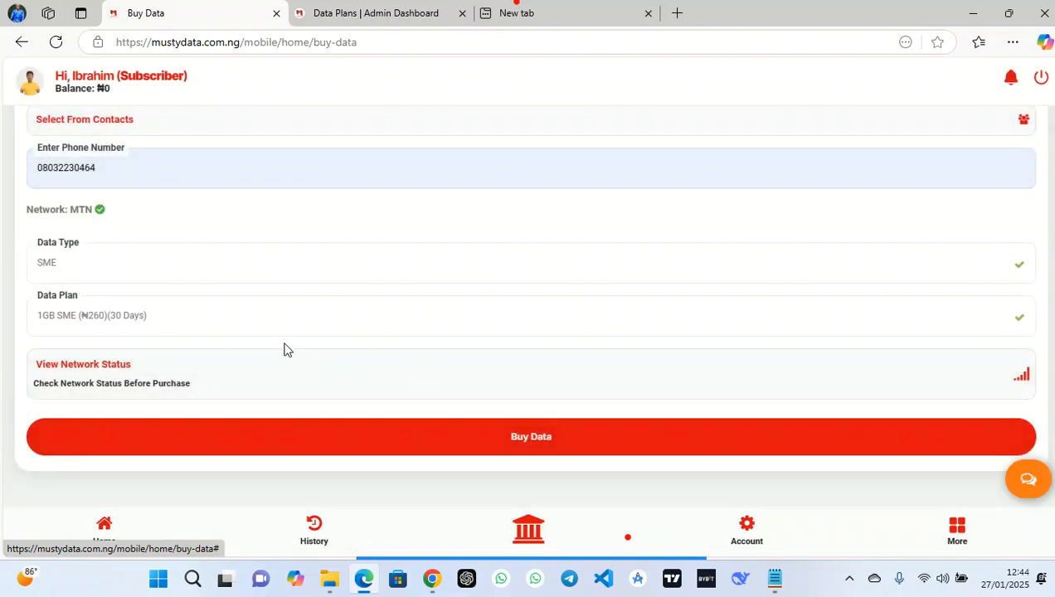
left_click(535, 438)
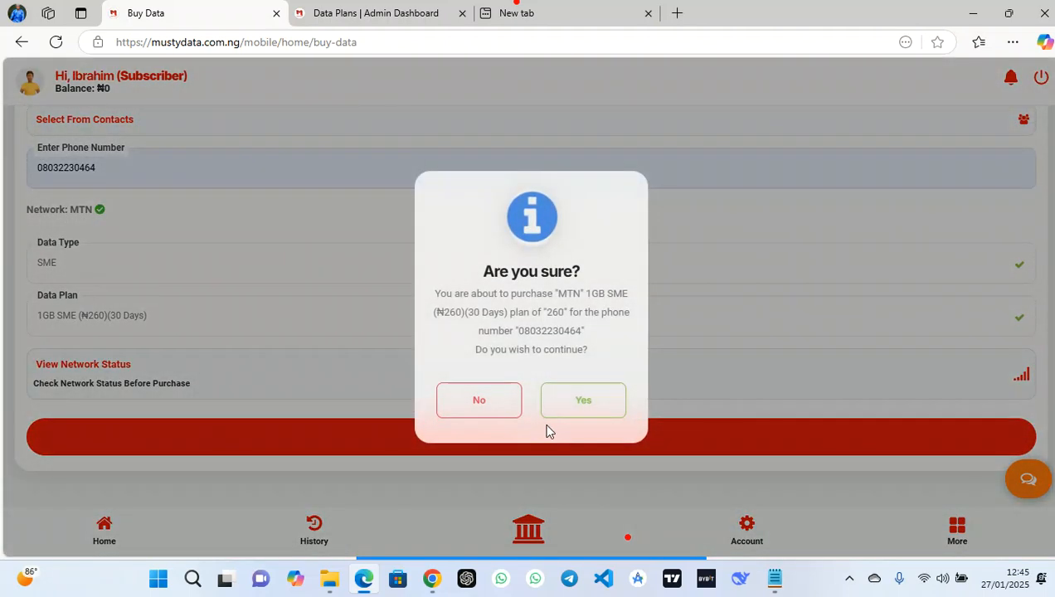
left_click(579, 402)
left_click(540, 291)
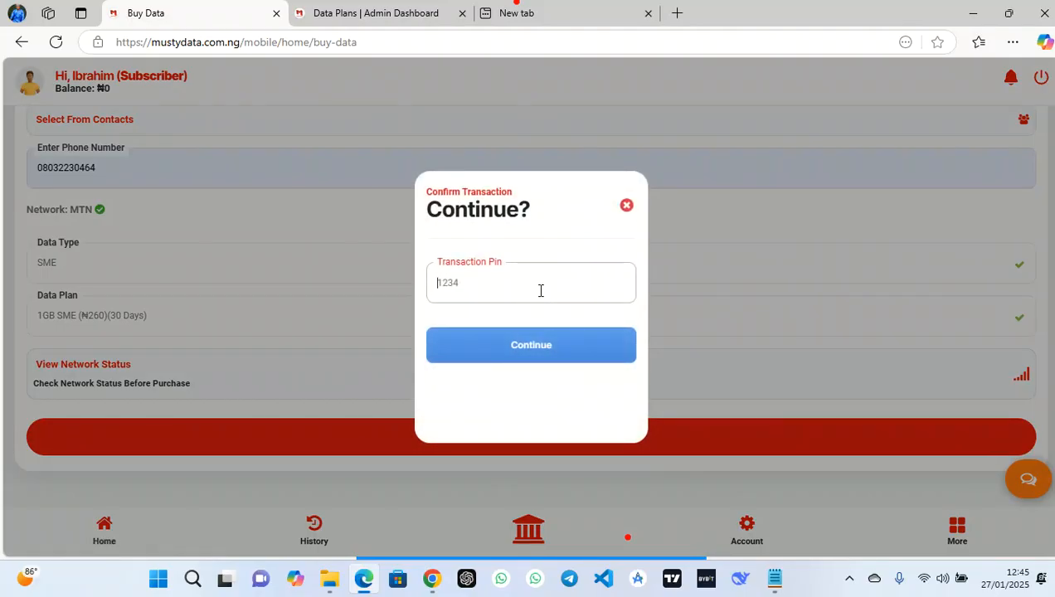
left_click(567, 347)
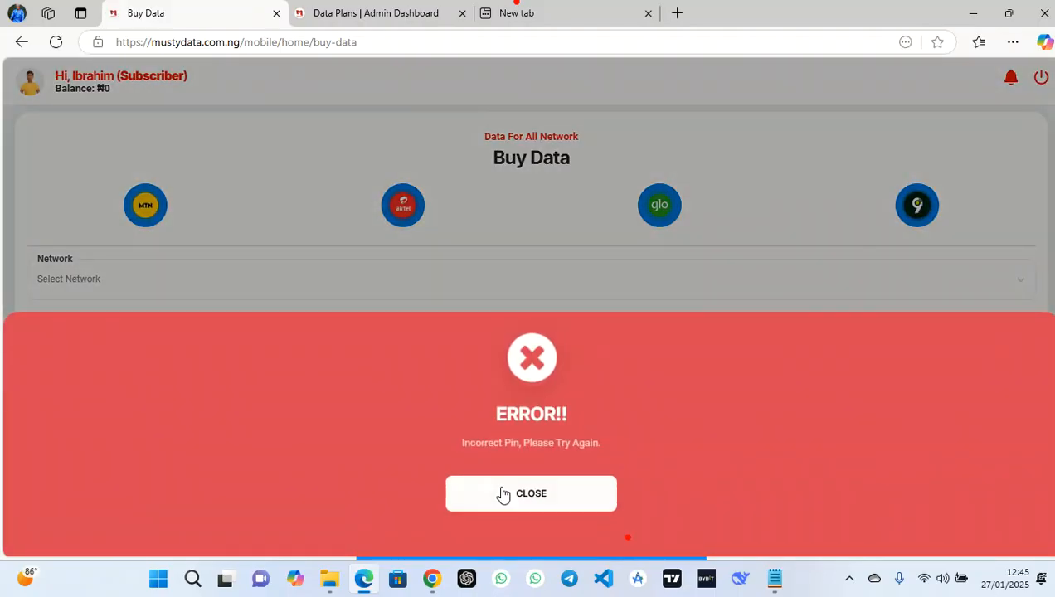
Dismiss the incorrect PIN error, then reselect MTN and the saved phone number
left_click(499, 490)
left_click(421, 284)
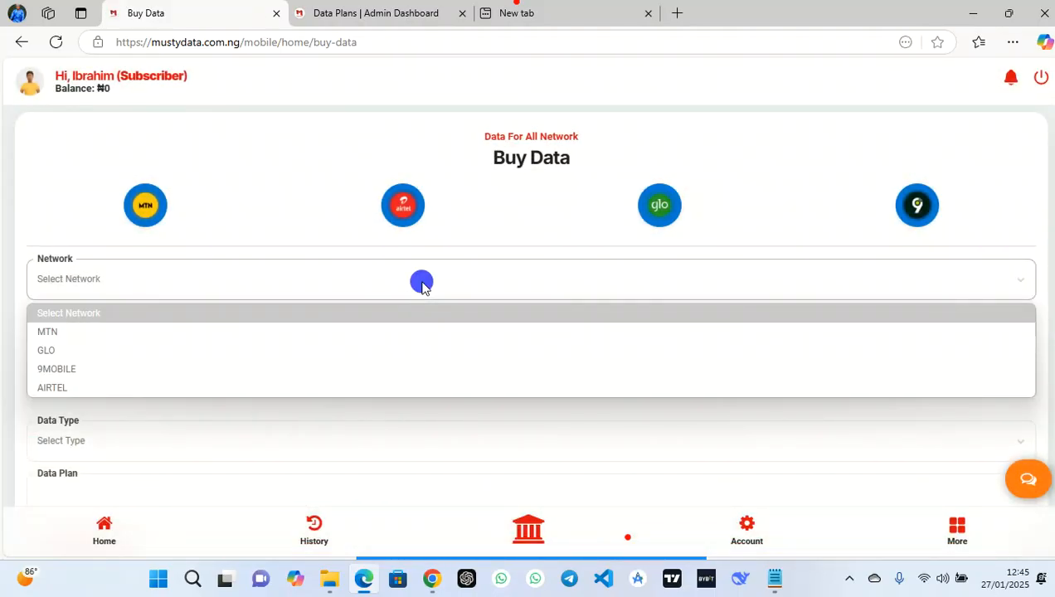
left_click(319, 331)
left_click(189, 366)
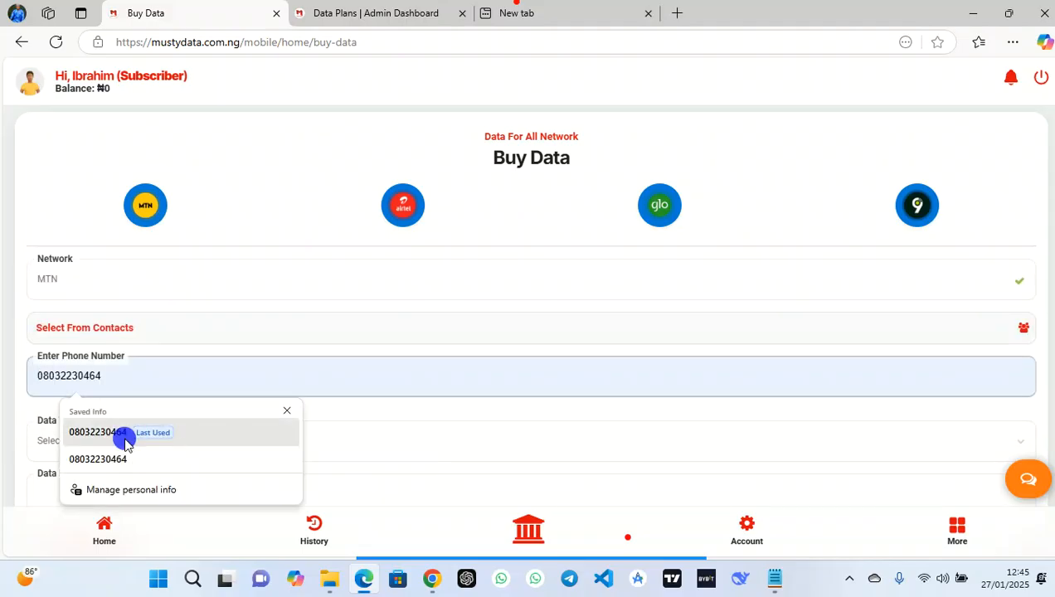
left_click(125, 444)
scroll(120, 436, "down", 1)
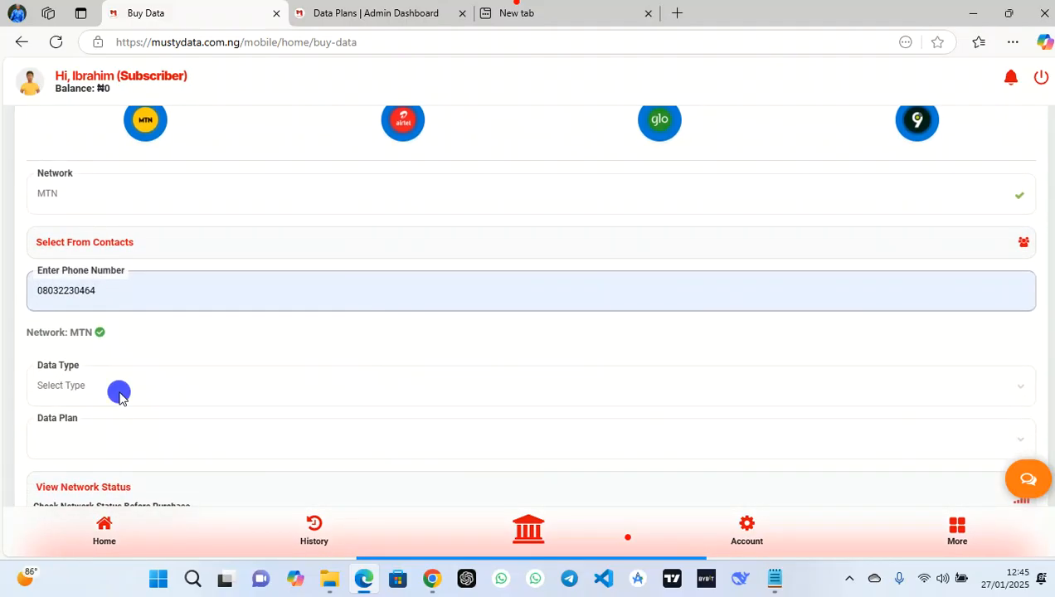
Re-pick the SME 1GB ₦260 plan, submit and confirm it, then switch to the admin Data Plans tab
left_click(118, 398)
left_click(66, 438)
scroll(61, 438, "down", 1)
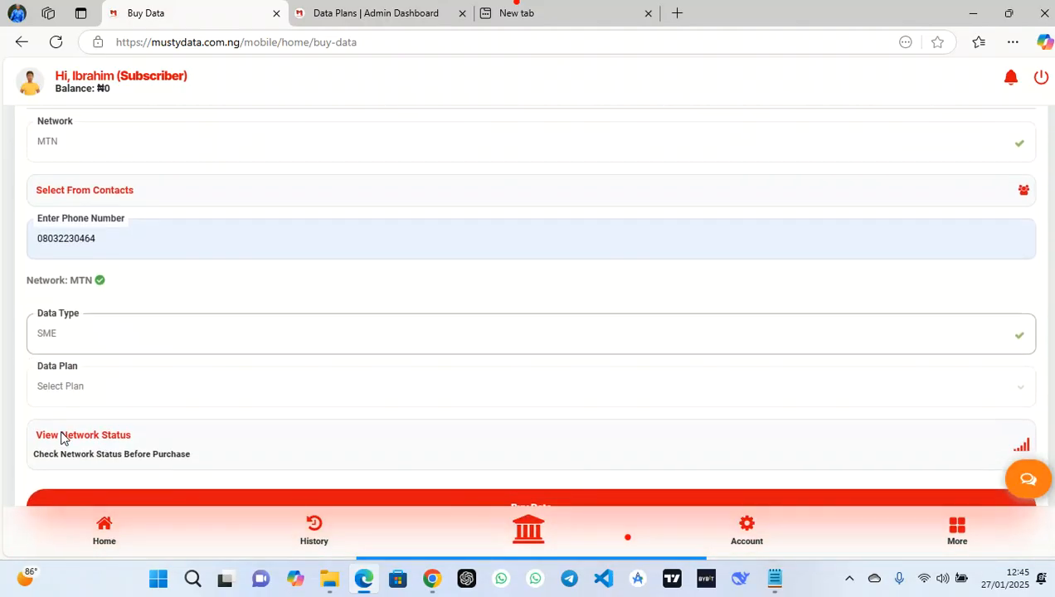
left_click(73, 388)
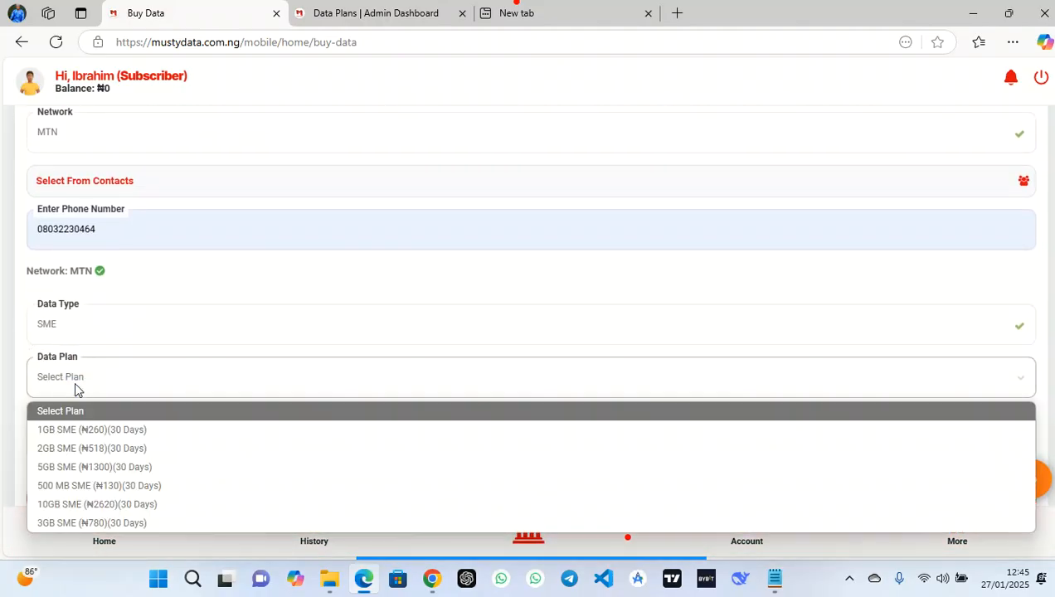
left_click(93, 429)
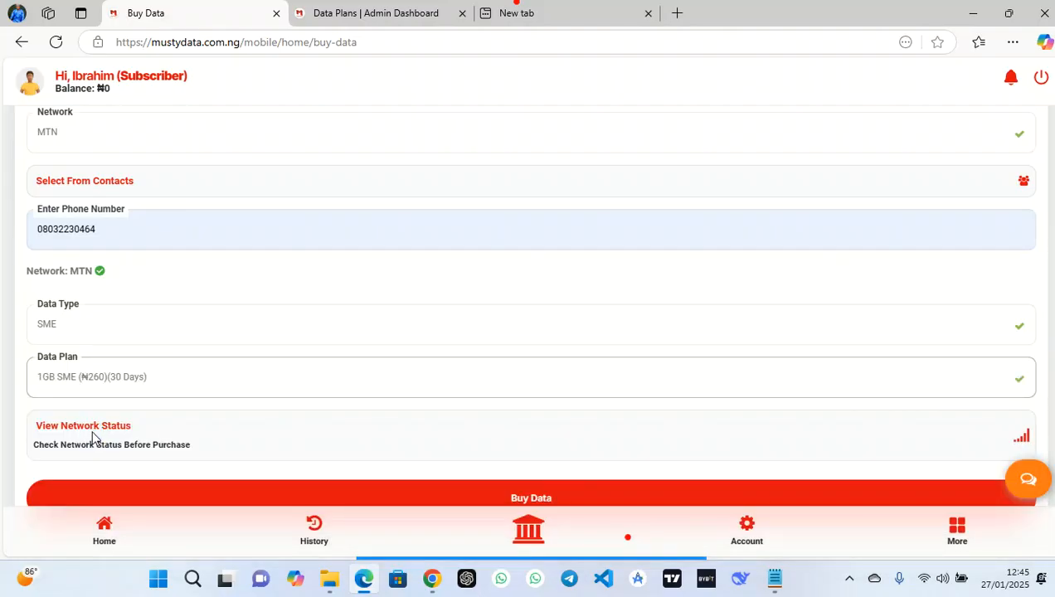
left_click(446, 488)
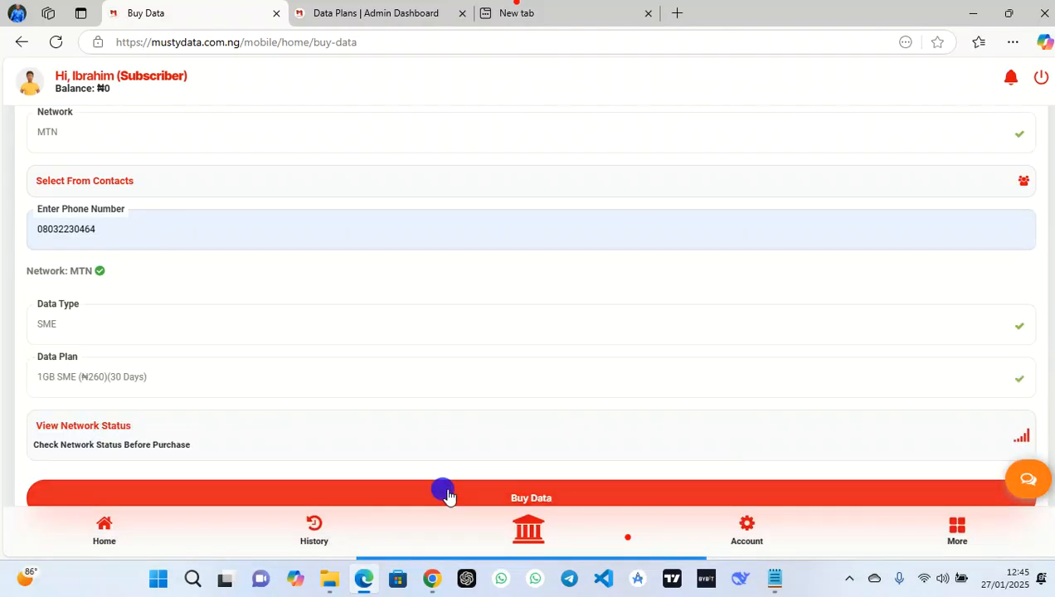
left_click(570, 405)
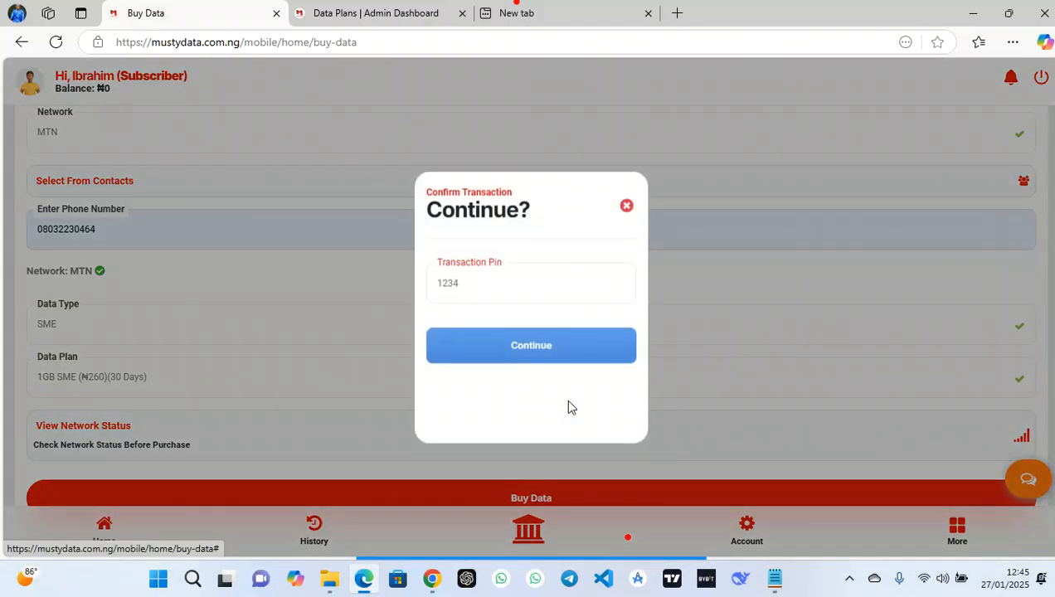
left_click(357, 7)
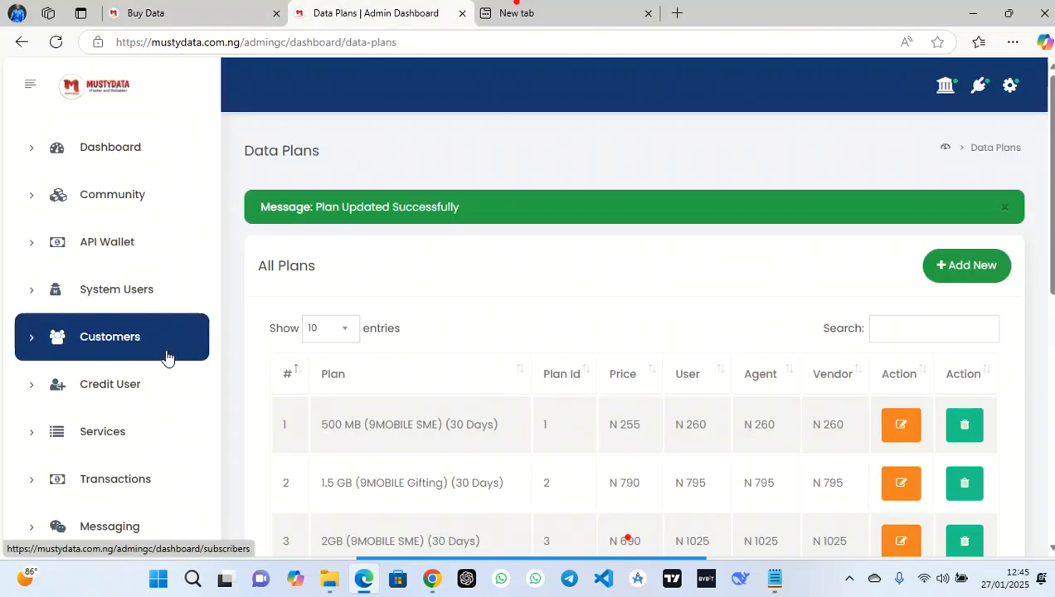
Go to Customers and open the details of the subscriber with the N300 wallet
left_click(101, 359)
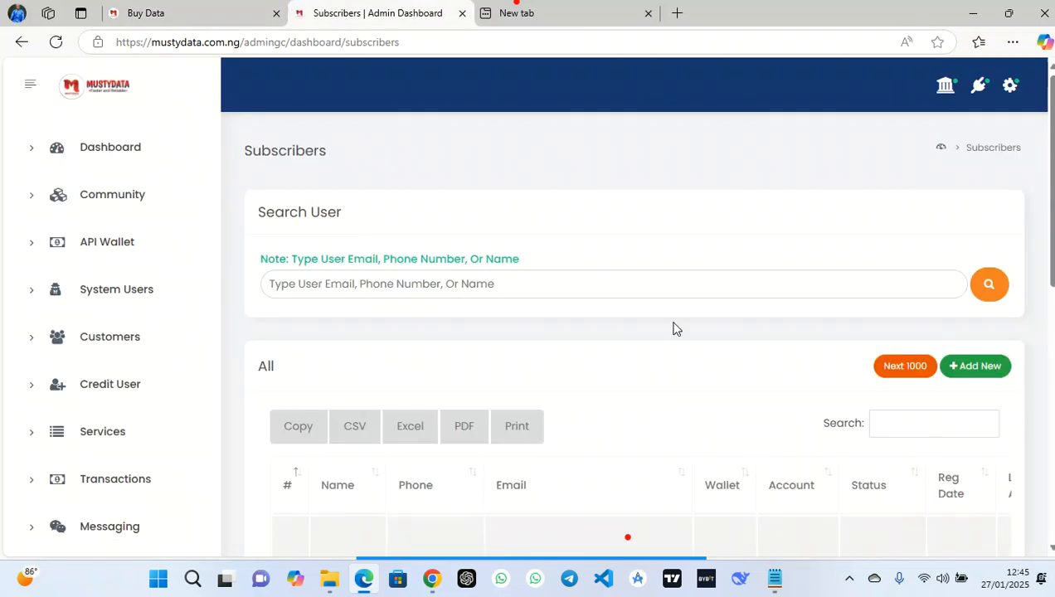
scroll(598, 382, "down", 3)
scroll(598, 381, "down", 2)
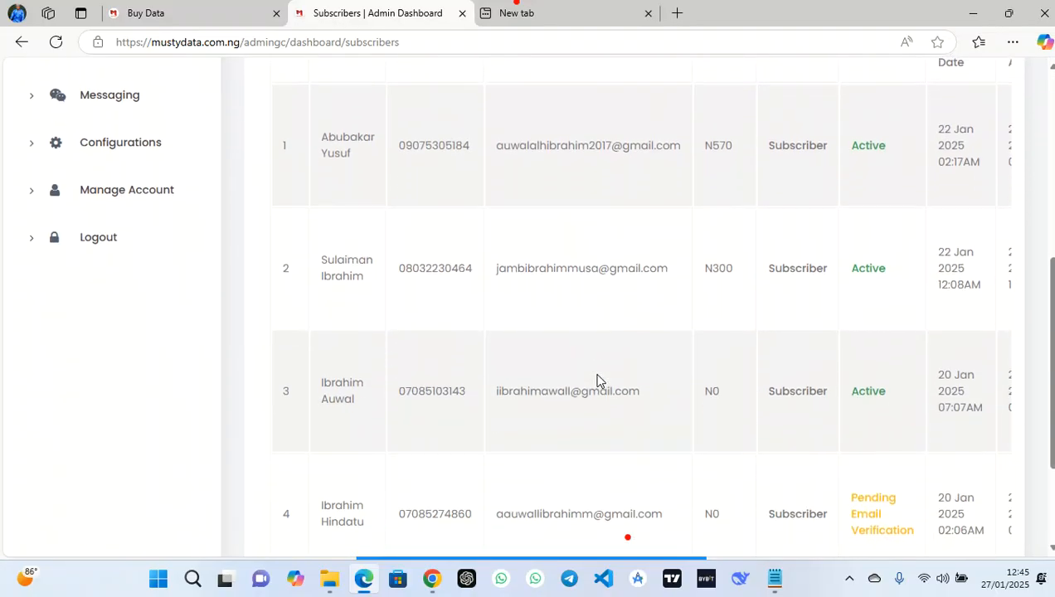
mouse_move(548, 559)
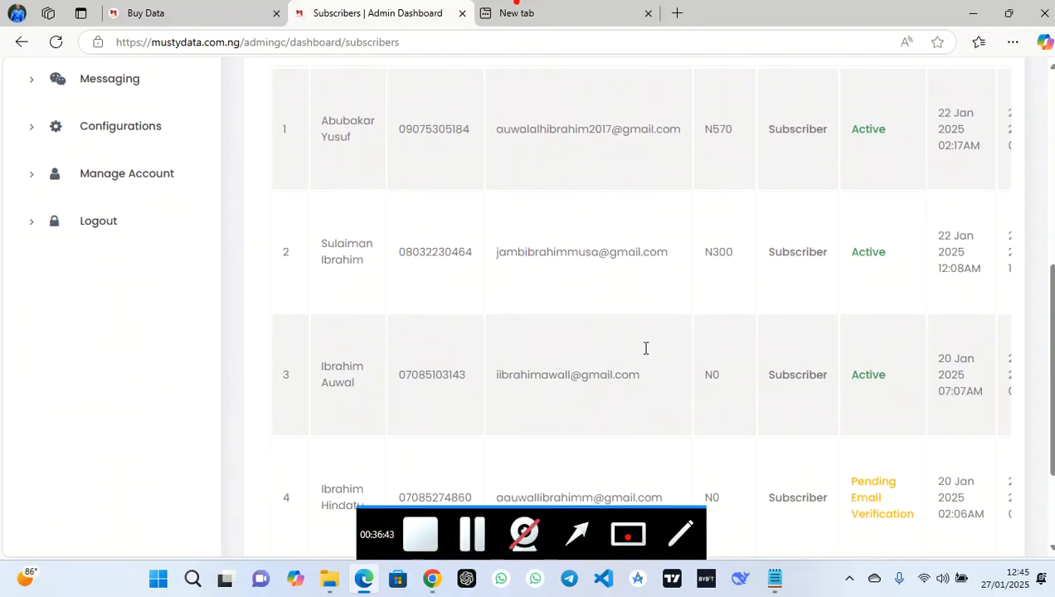
scroll(686, 417, "down", 2)
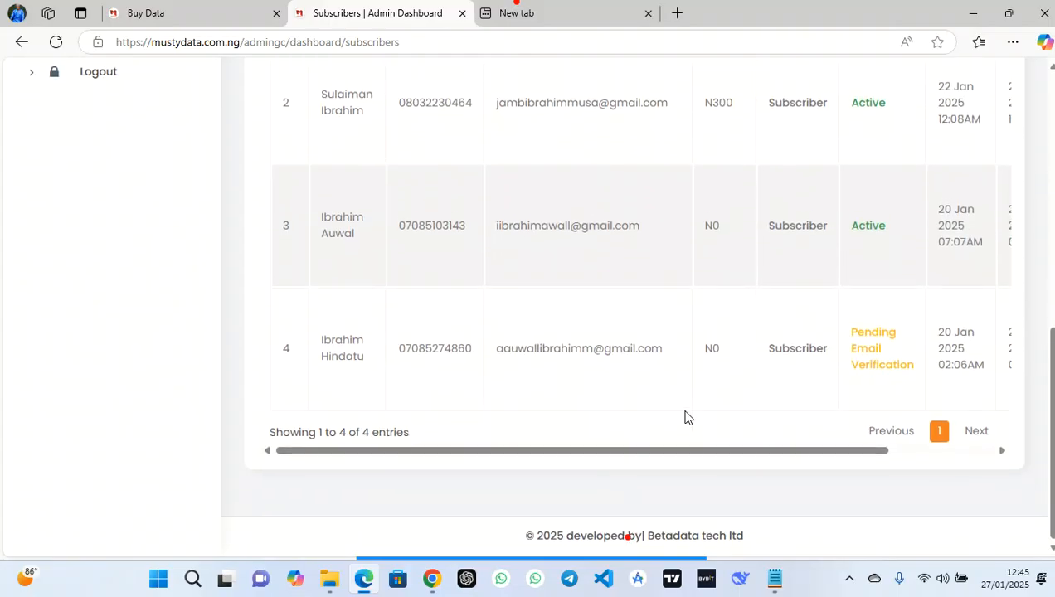
left_click_drag(669, 449, 774, 449)
scroll(798, 204, "up", 1)
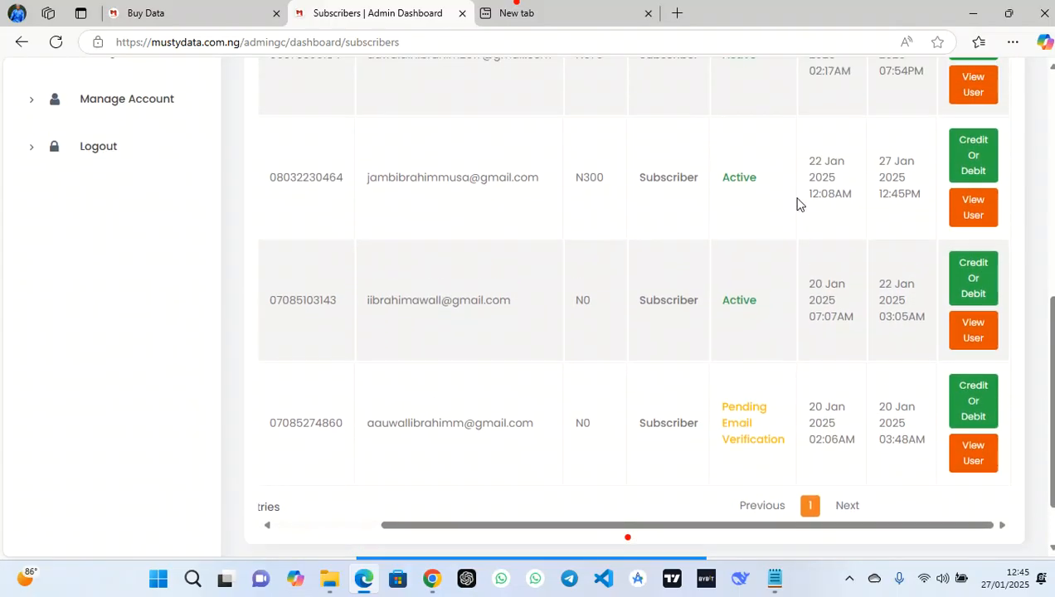
left_click(972, 219)
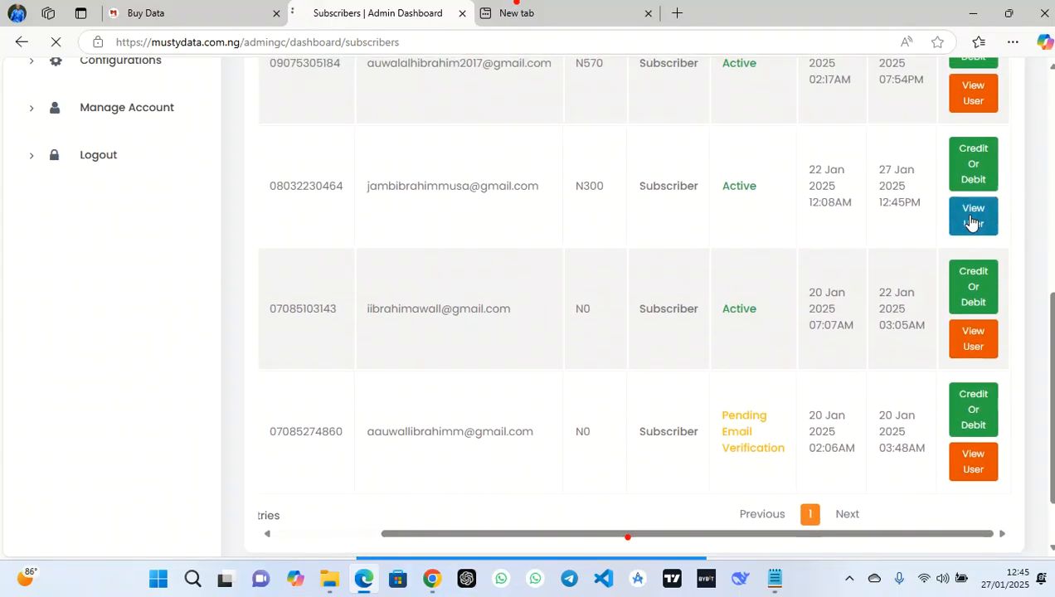
Check the Account Type and Status dropdowns, leaving Subscriber and Active unchanged
scroll(693, 301, "down", 2)
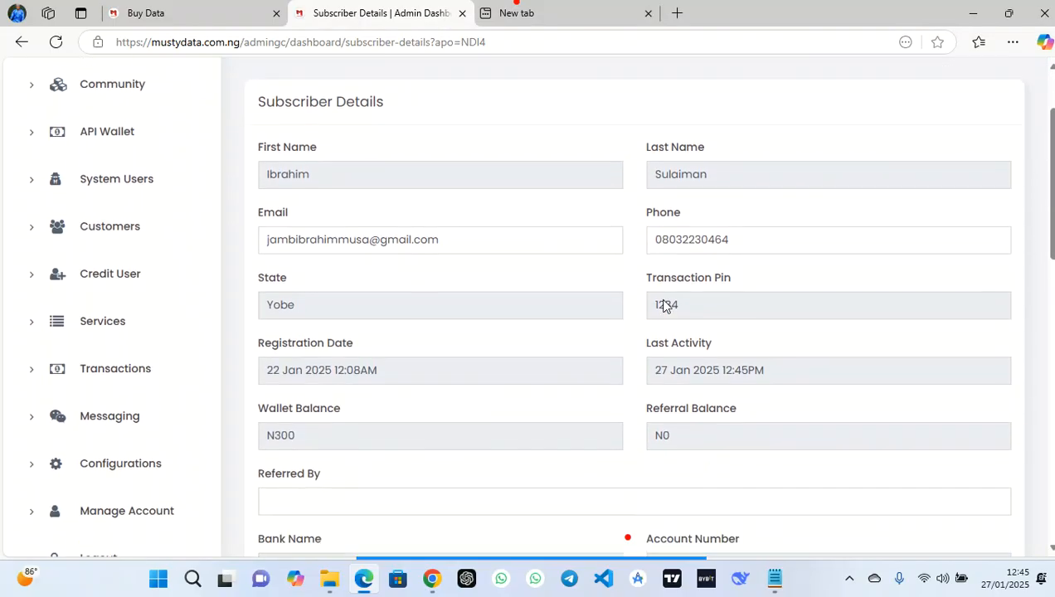
left_click_drag(650, 274, 683, 273)
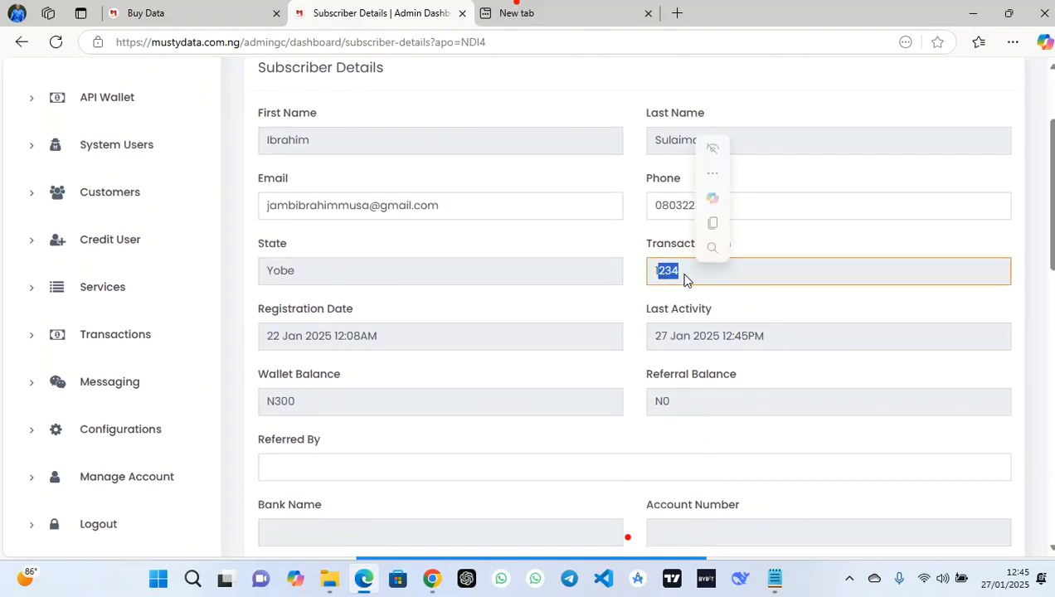
scroll(468, 322, "down", 3)
scroll(467, 322, "down", 2)
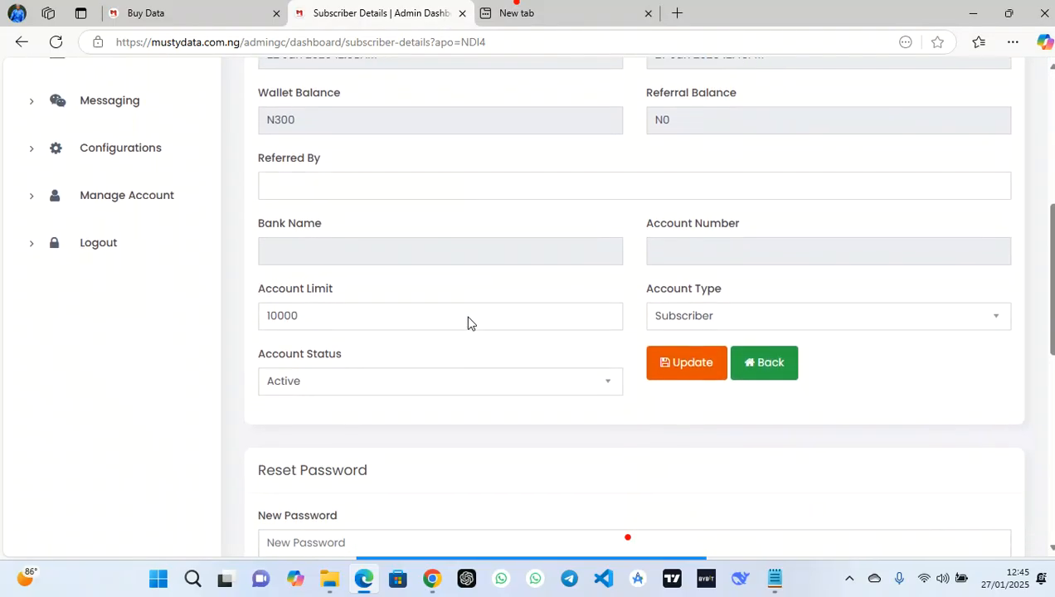
left_click(693, 276)
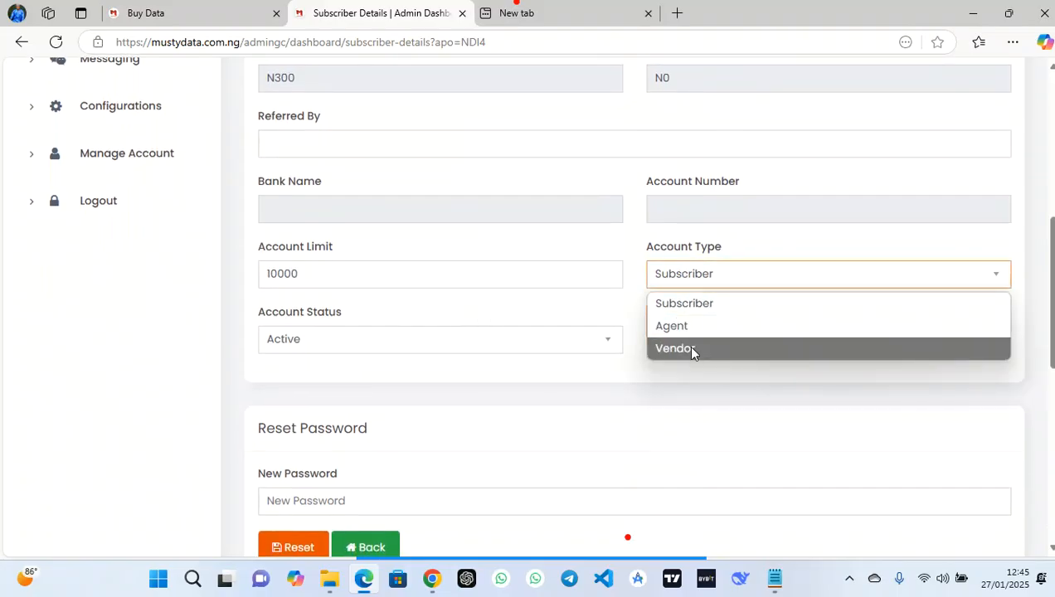
left_click(463, 251)
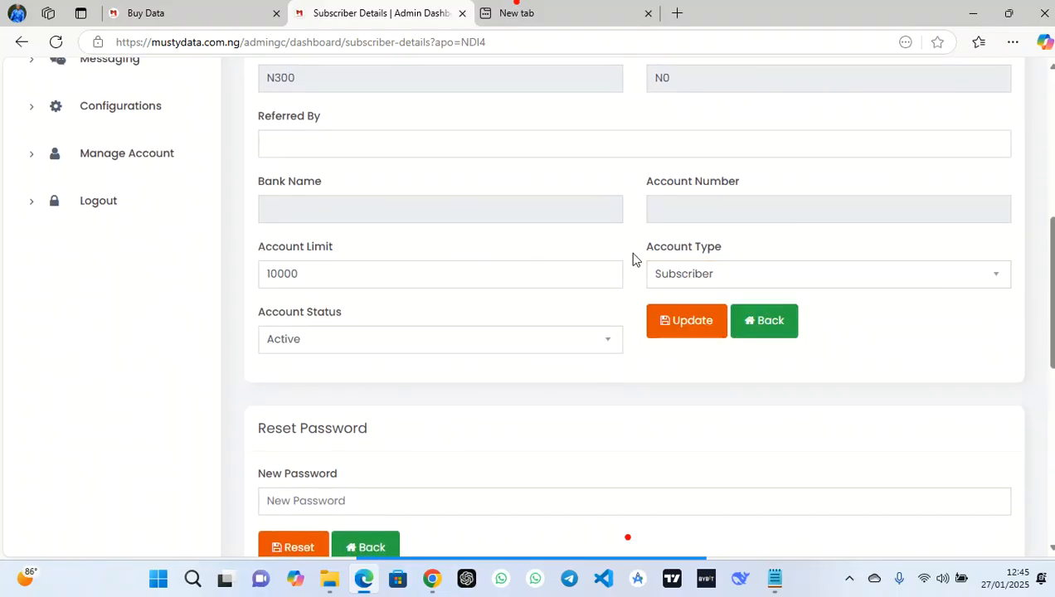
scroll(295, 398, "down", 2)
left_click(360, 145)
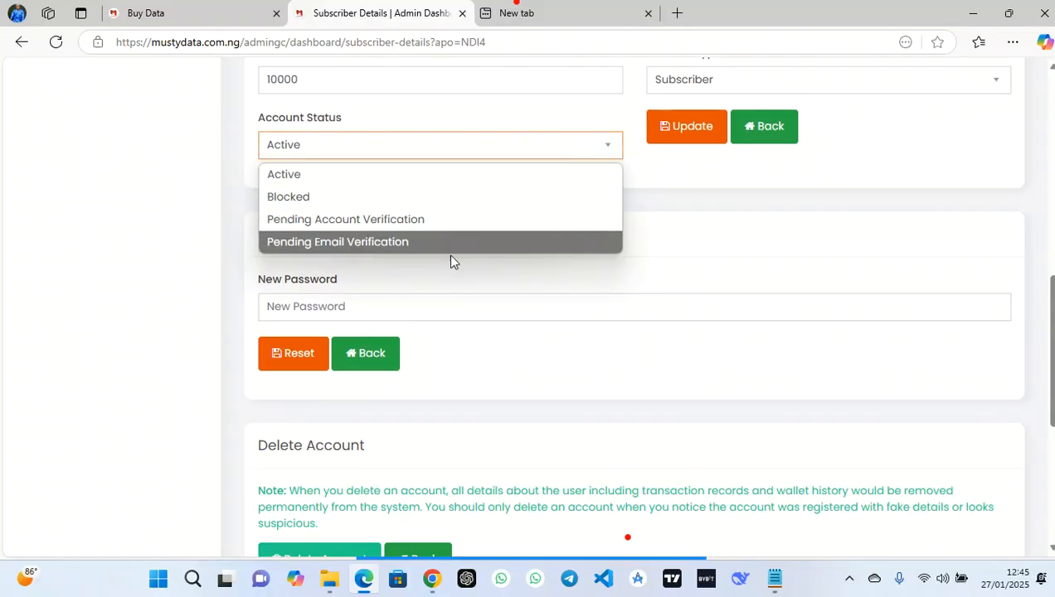
left_click(488, 283)
left_click(331, 302)
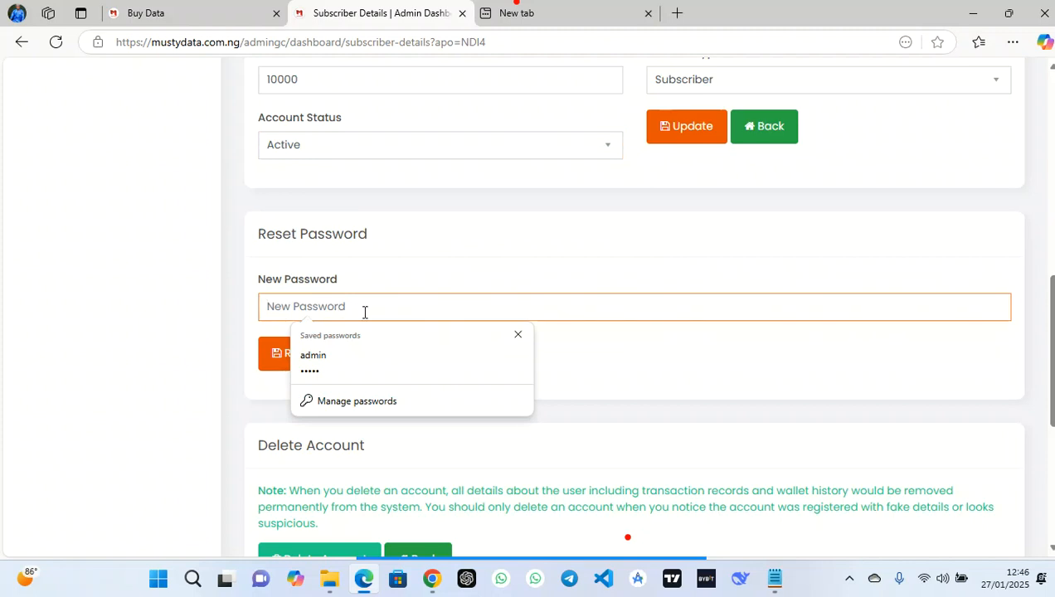
left_click(182, 10)
Submit the transaction PIN to buy the 1GB MTN SME plan for N260, leaving N40
left_click(530, 286)
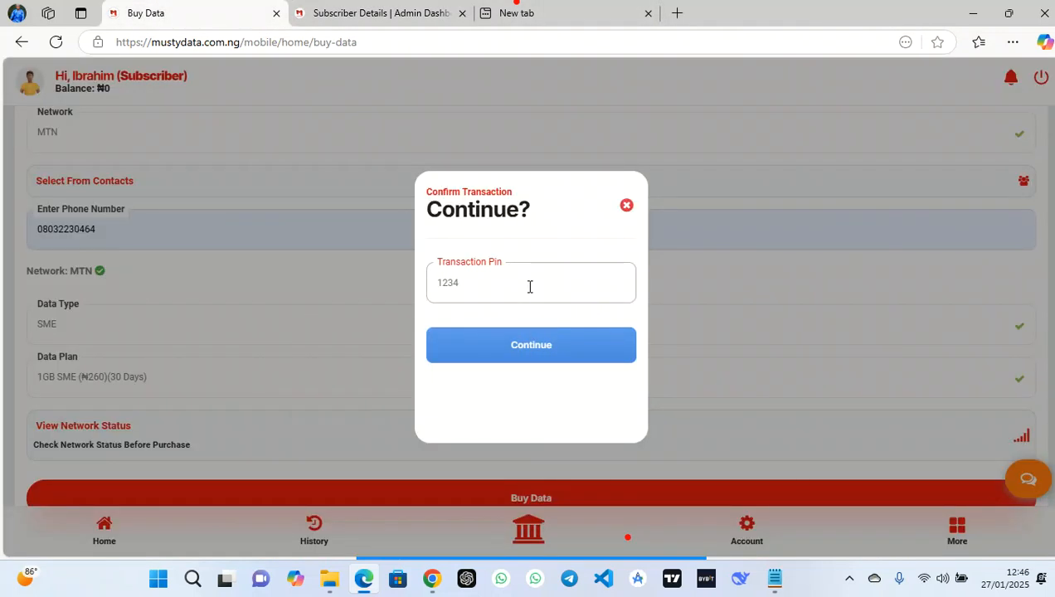
left_click(529, 346)
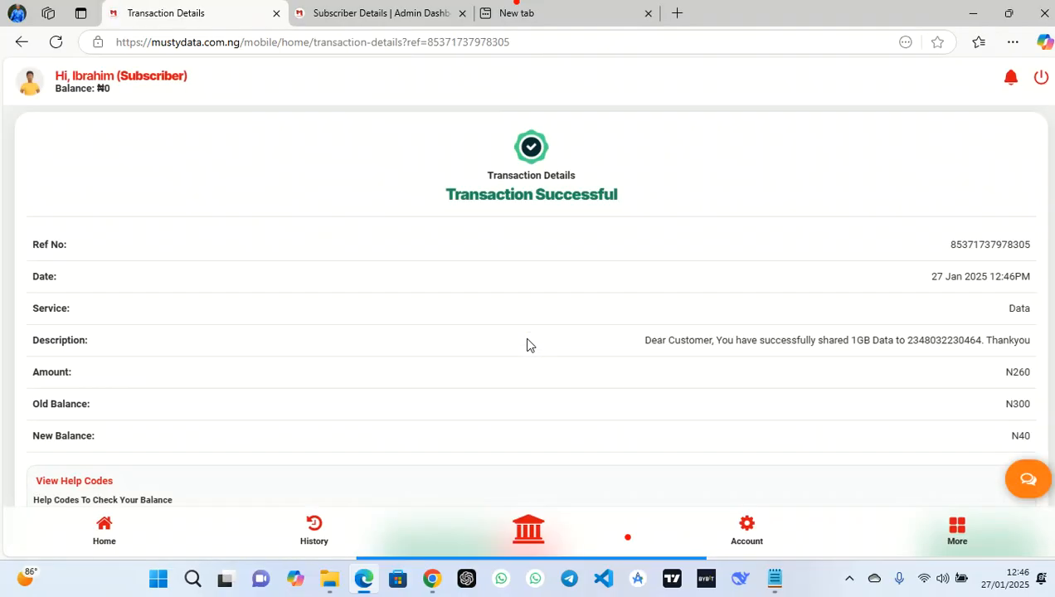
scroll(531, 346, "down", 1)
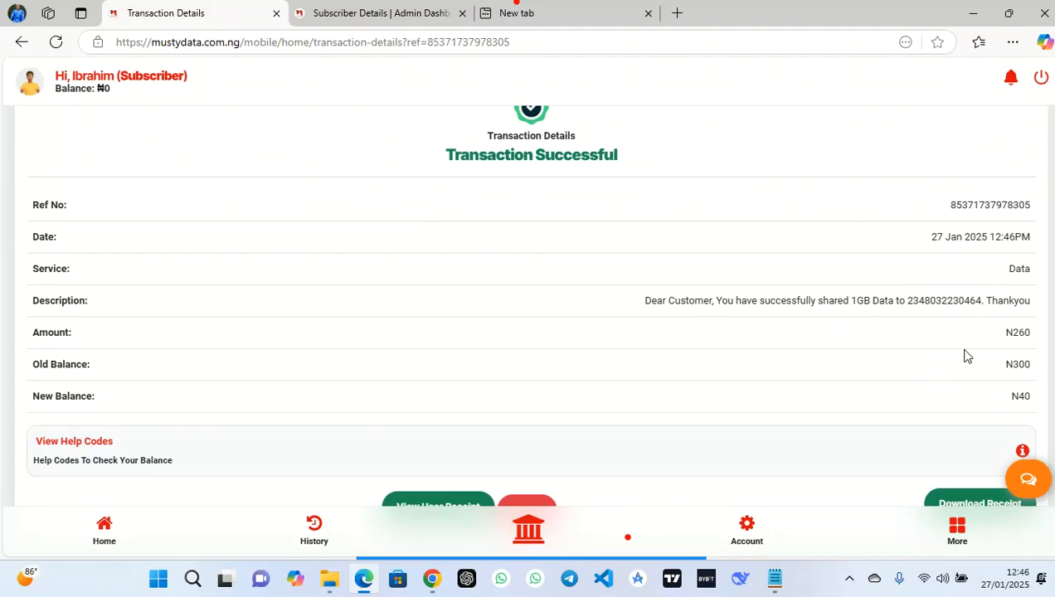
left_click(111, 531)
Start an airtime purchase for MTN with the saved phone number and VTU type
left_click(415, 243)
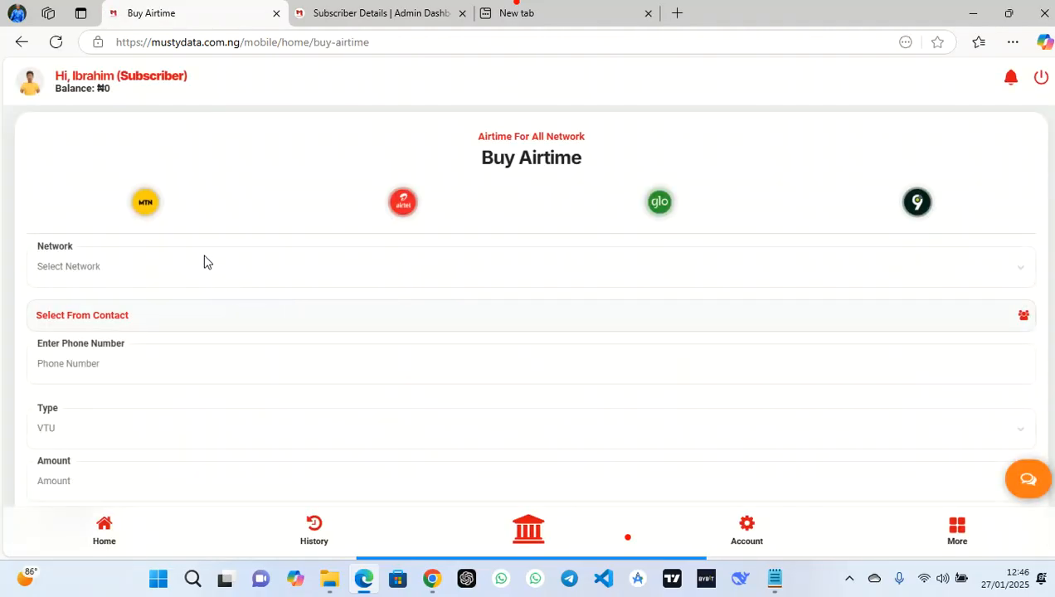
left_click(204, 260)
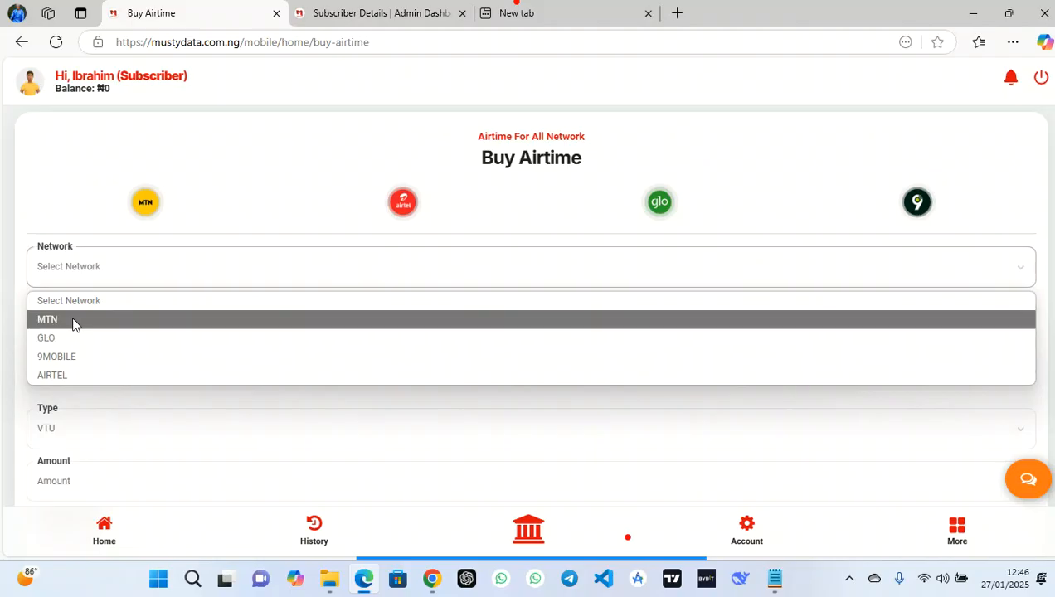
left_click(93, 326)
left_click(139, 358)
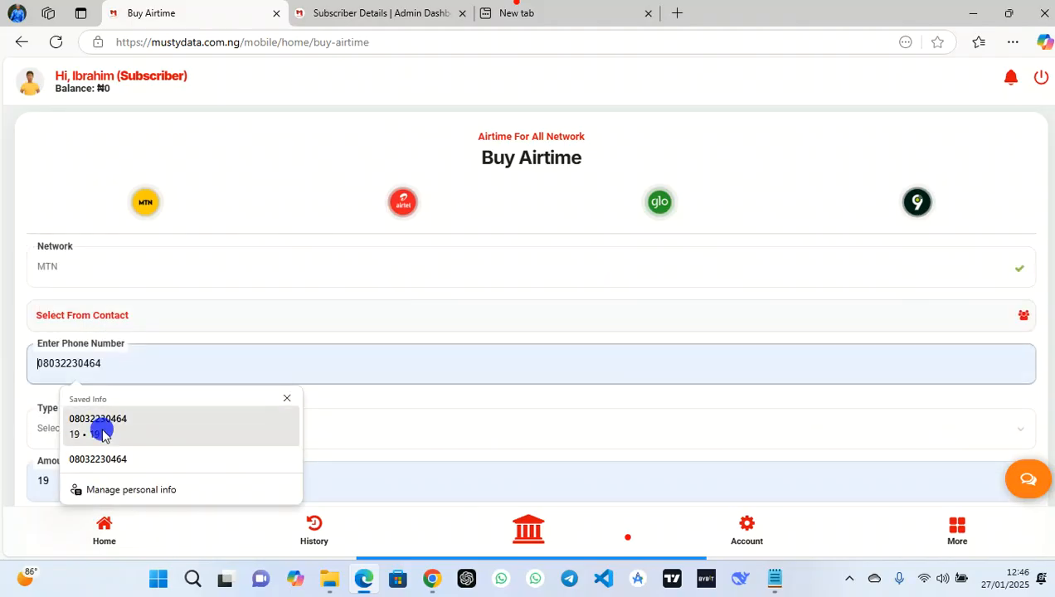
left_click(102, 436)
scroll(254, 412, "down", 1)
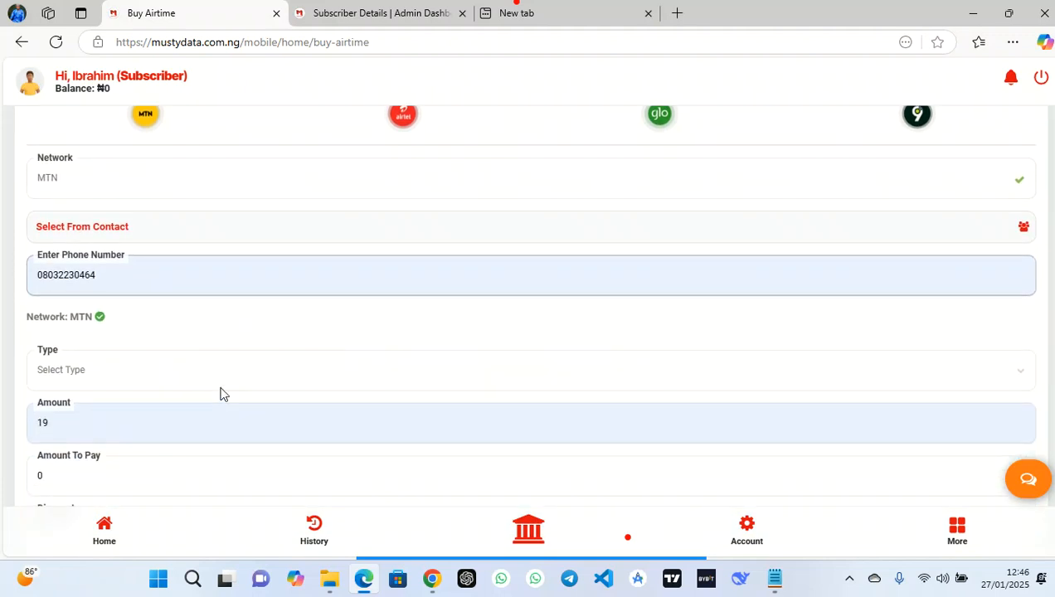
left_click(218, 385)
left_click(114, 417)
scroll(232, 413, "down", 1)
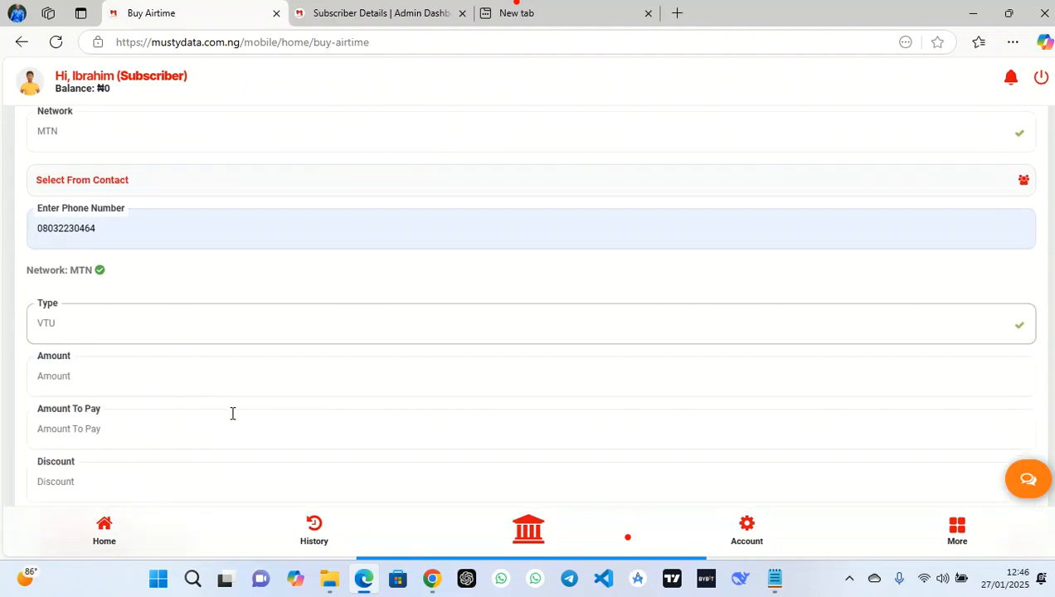
Enter ₦40 as the amount and submit the airtime order with the transaction PIN
left_click(111, 328)
type("100")
key("BackSpace")
key("BackSpace")
key("BackSpace")
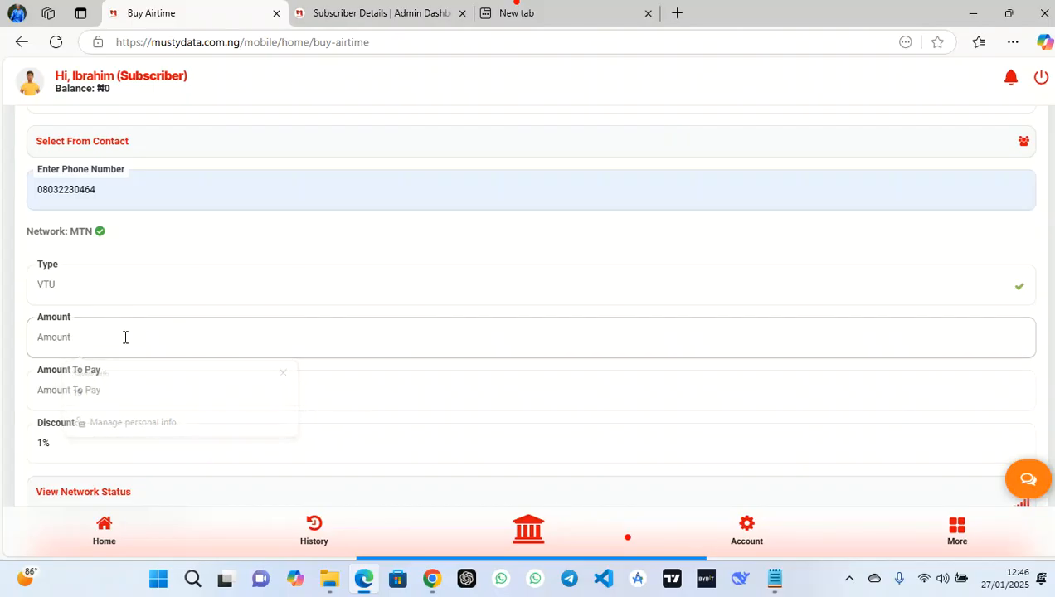
type("40")
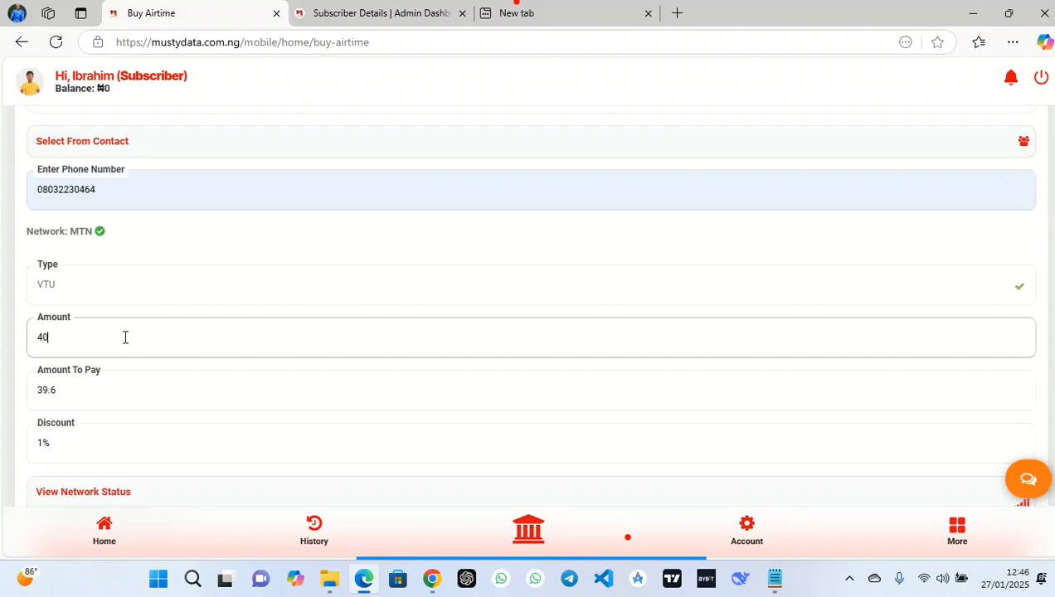
scroll(133, 332, "down", 3)
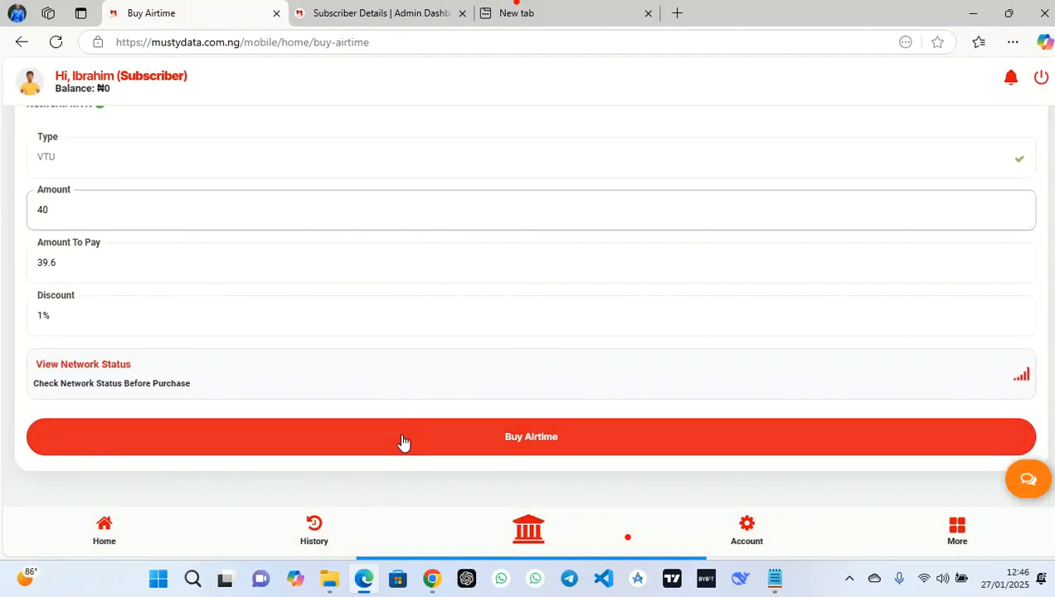
left_click(403, 440)
left_click(565, 382)
left_click(509, 295)
type("1234")
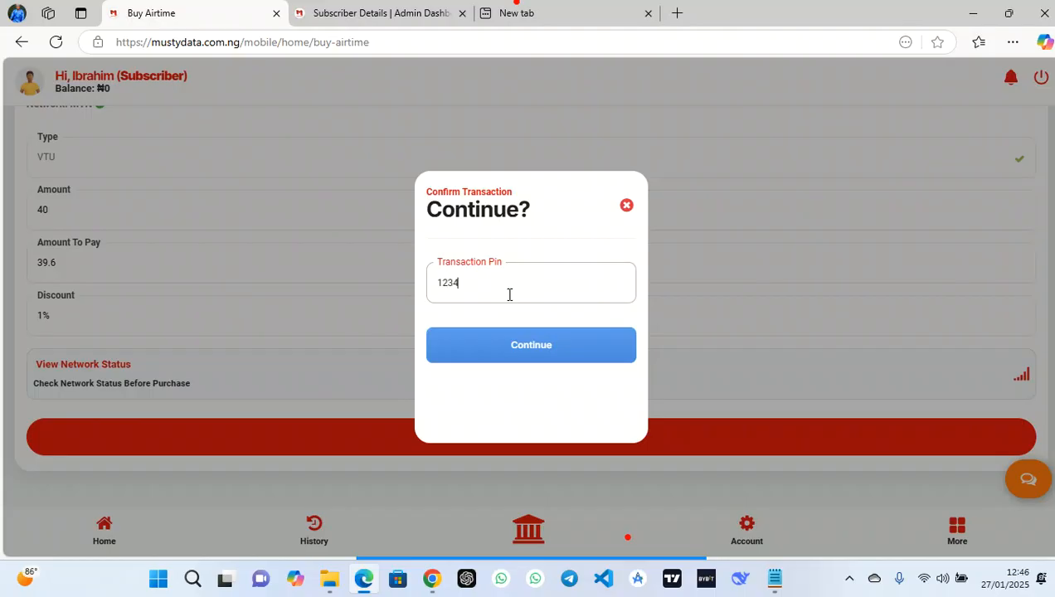
left_click(528, 349)
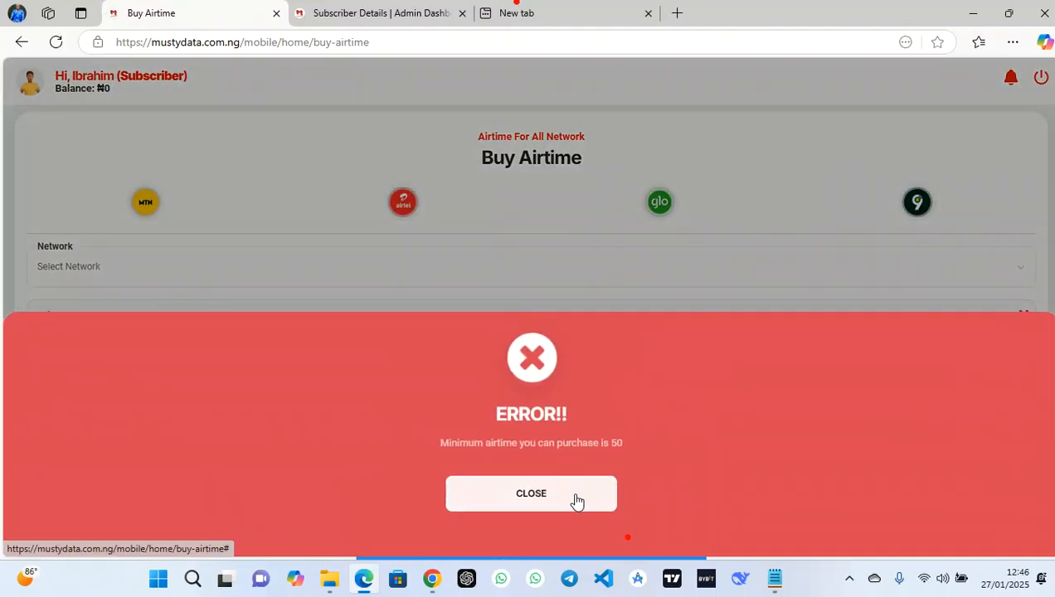
Close the error and return home with the ₦40 wallet balance shown
left_click(575, 502)
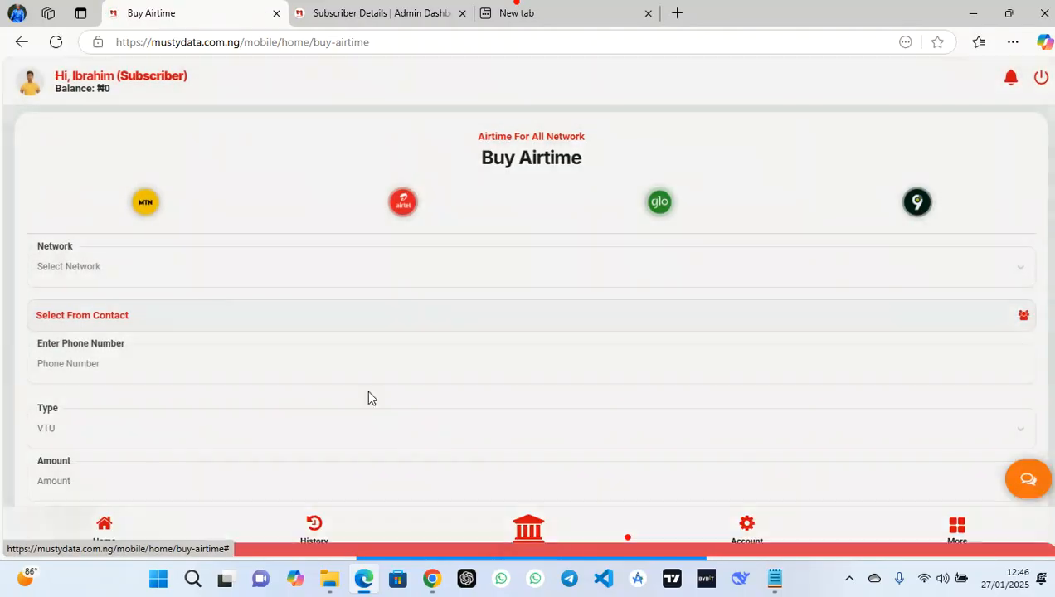
left_click(108, 531)
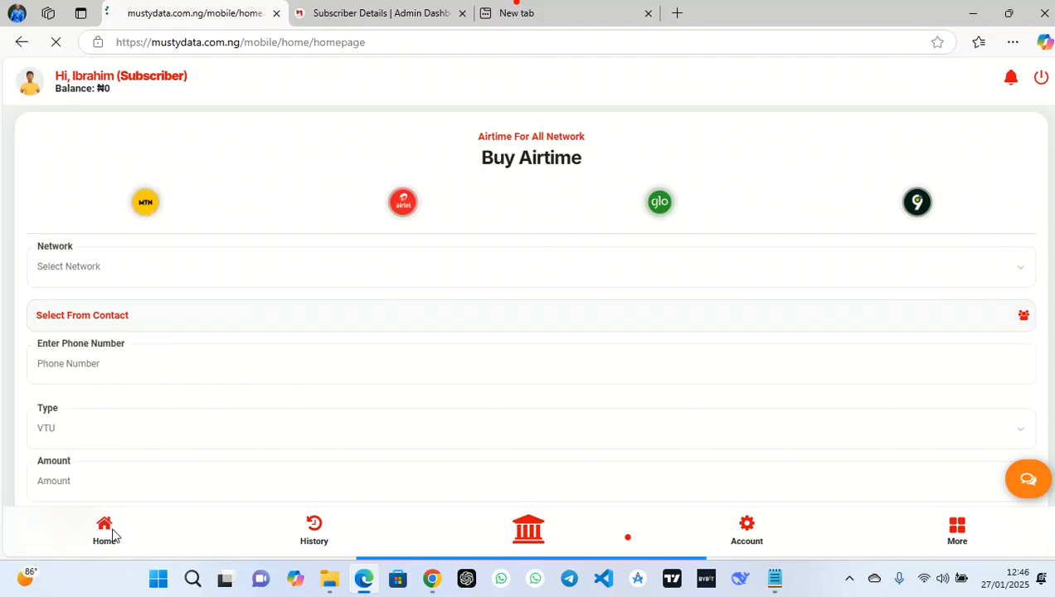
left_click(116, 153)
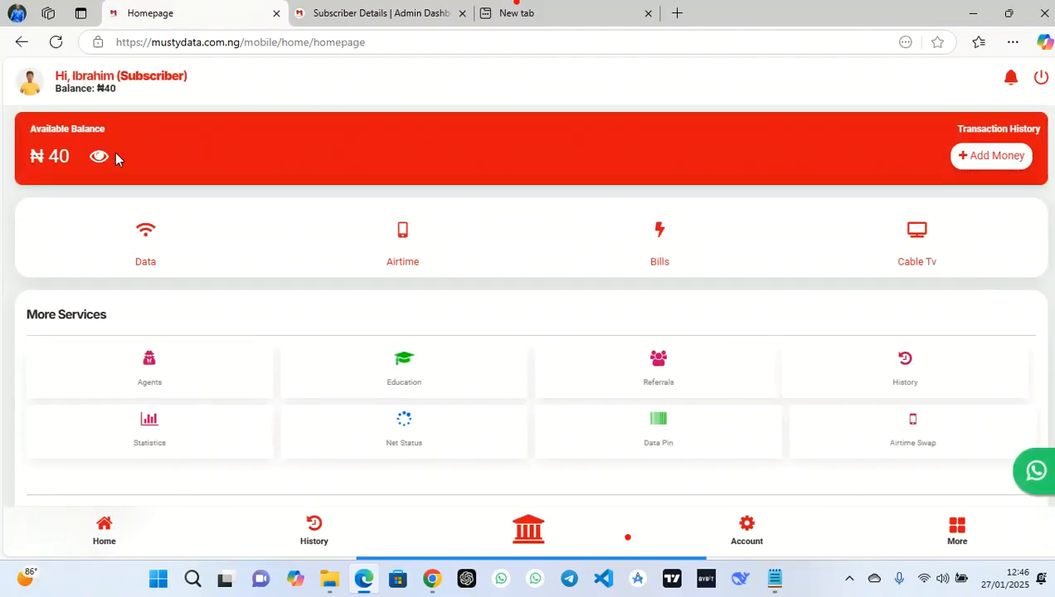
Copy the subscriber's email and paste it into the Credit User Account form
left_click(369, 12)
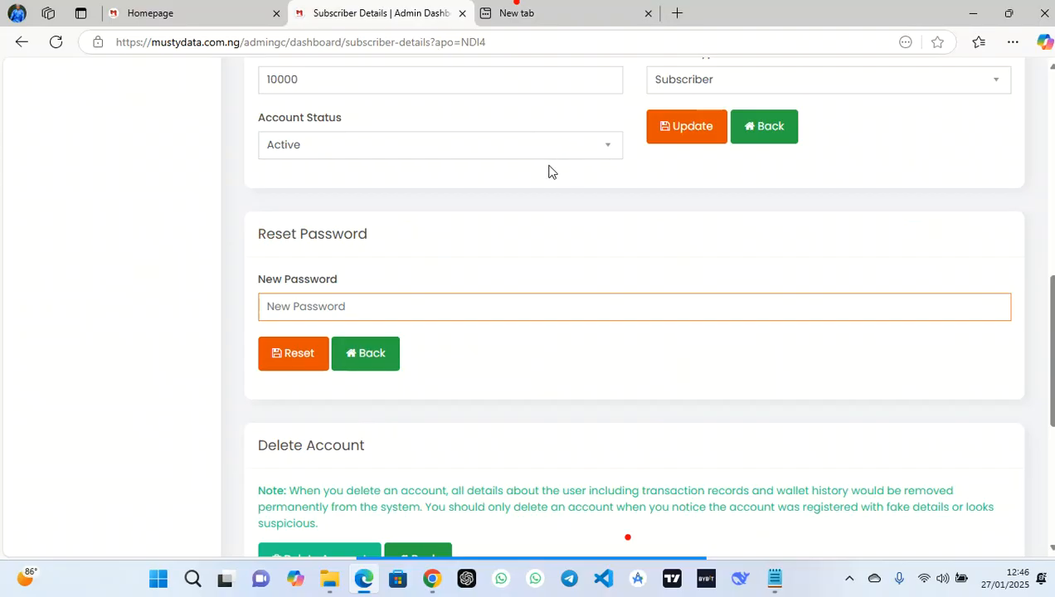
scroll(547, 170, "up", 5)
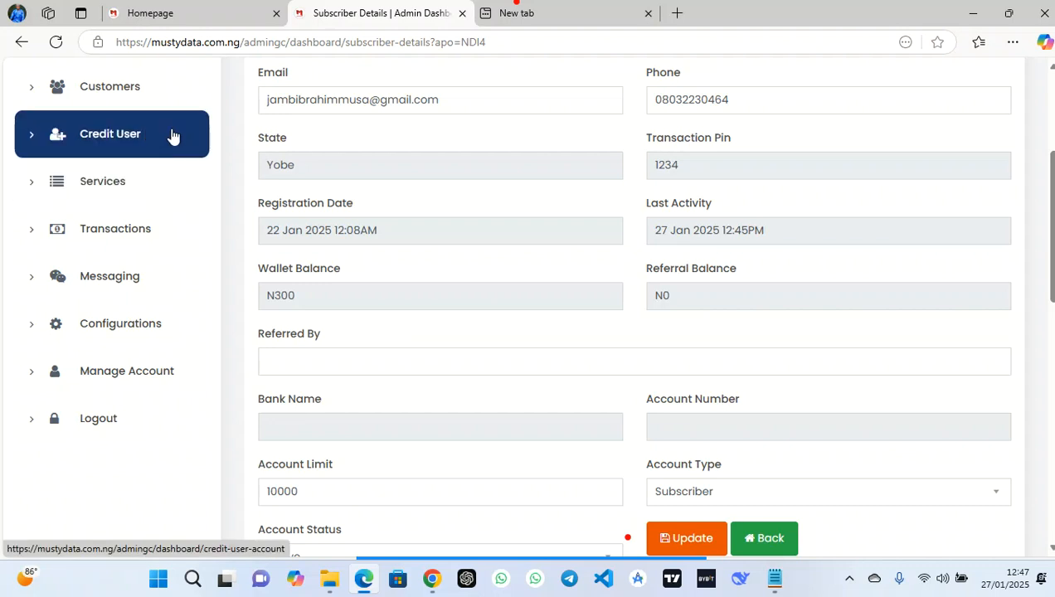
triple_click(447, 91)
key("ctrl+c")
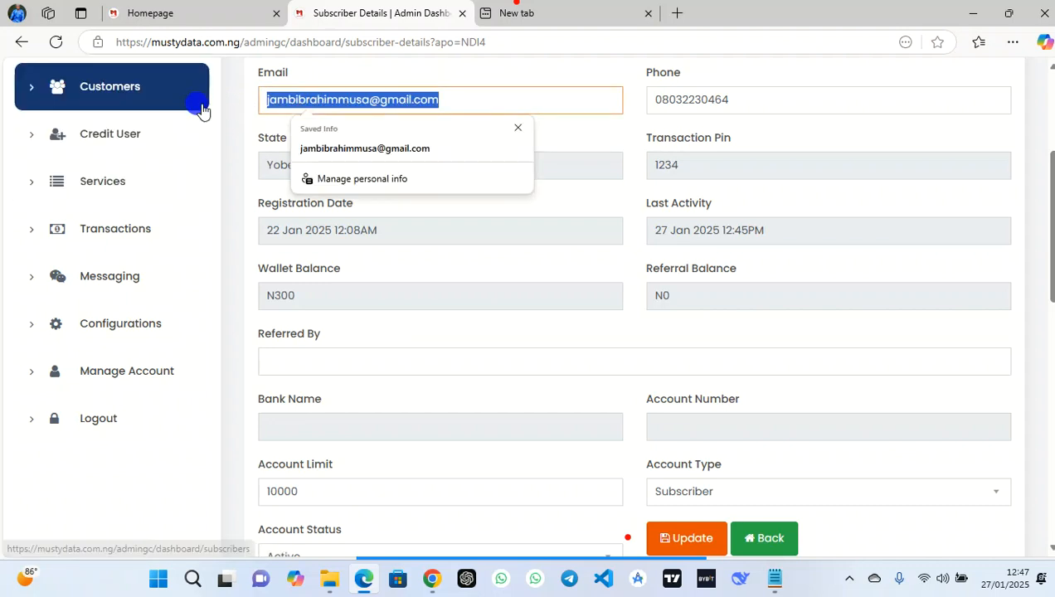
left_click(137, 134)
left_click(370, 278)
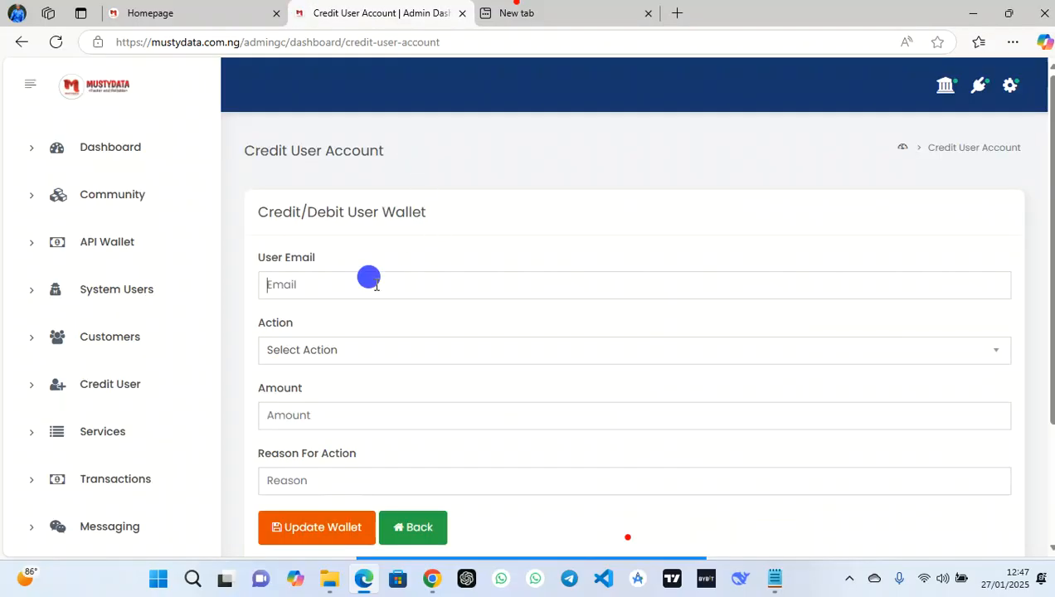
key("ctrl+v")
Credit the wallet with 100 for reason 'manual funding' and update it
left_click(273, 349)
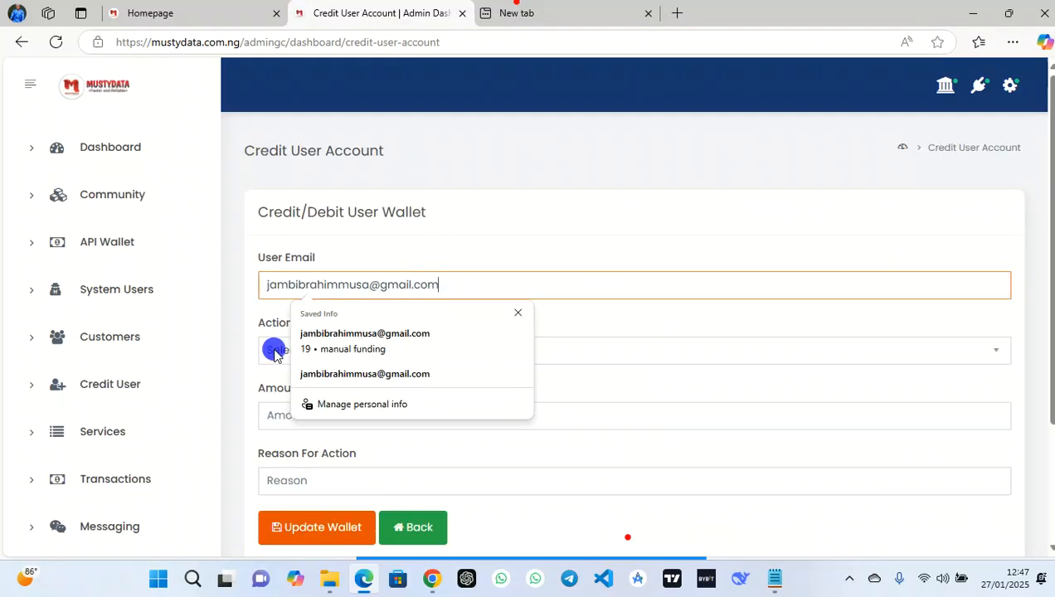
left_click(301, 405)
left_click(308, 412)
type("100")
left_click(360, 475)
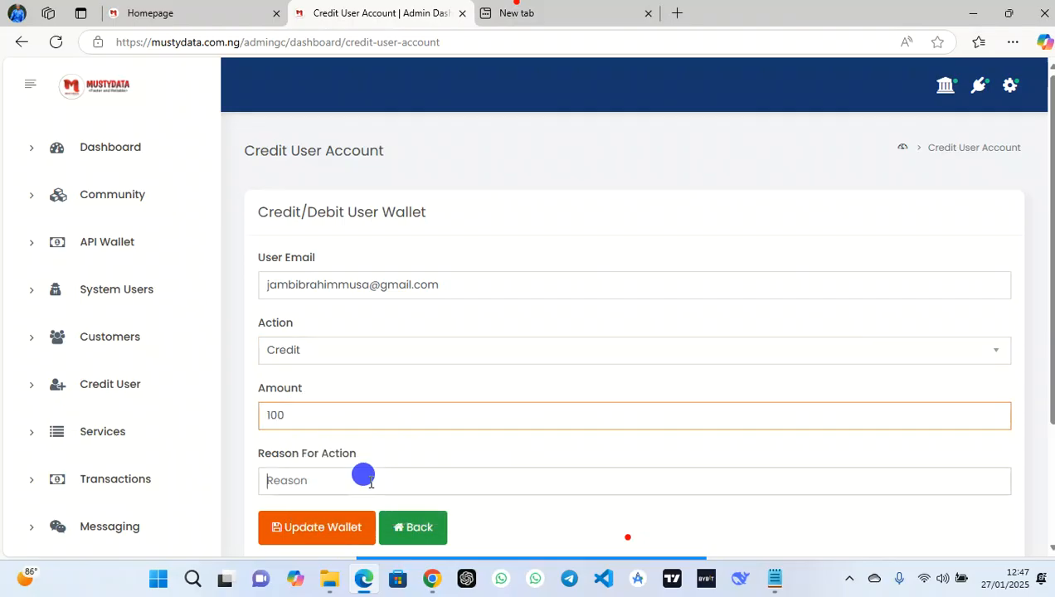
left_click(313, 529)
left_click(306, 535)
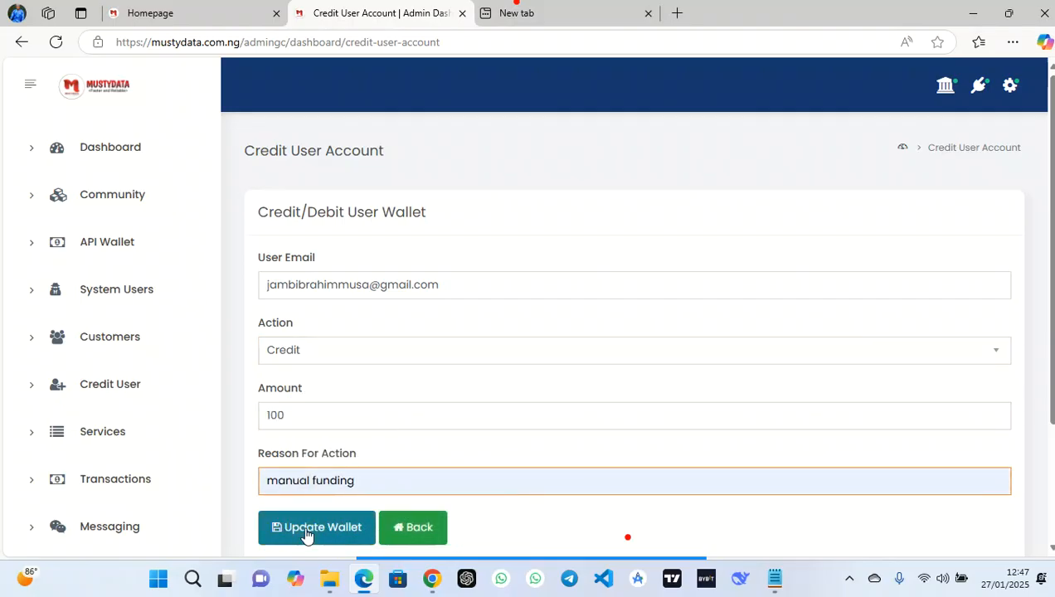
left_click(306, 535)
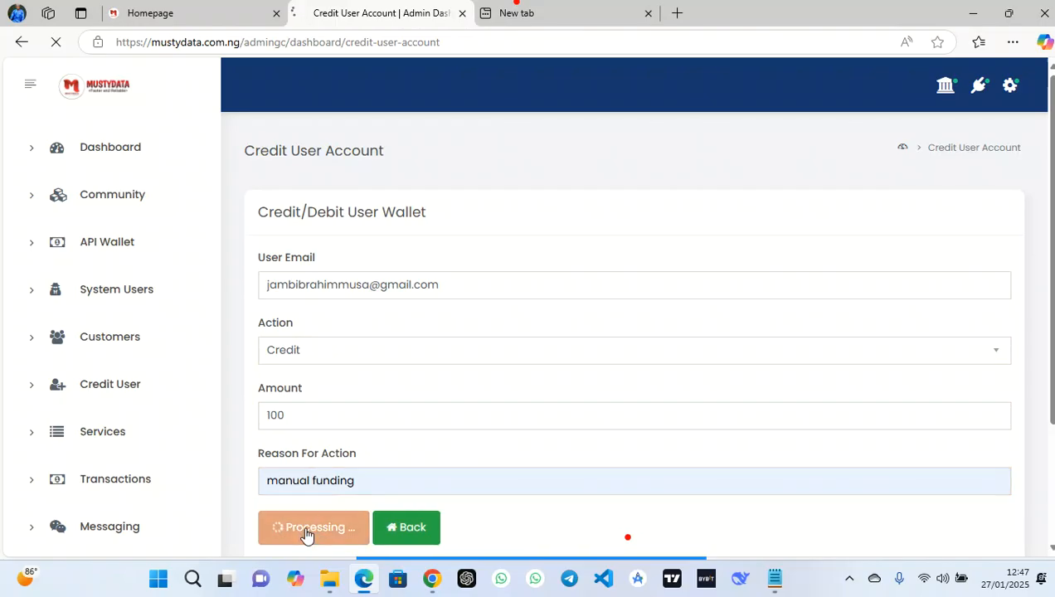
left_click(158, 13)
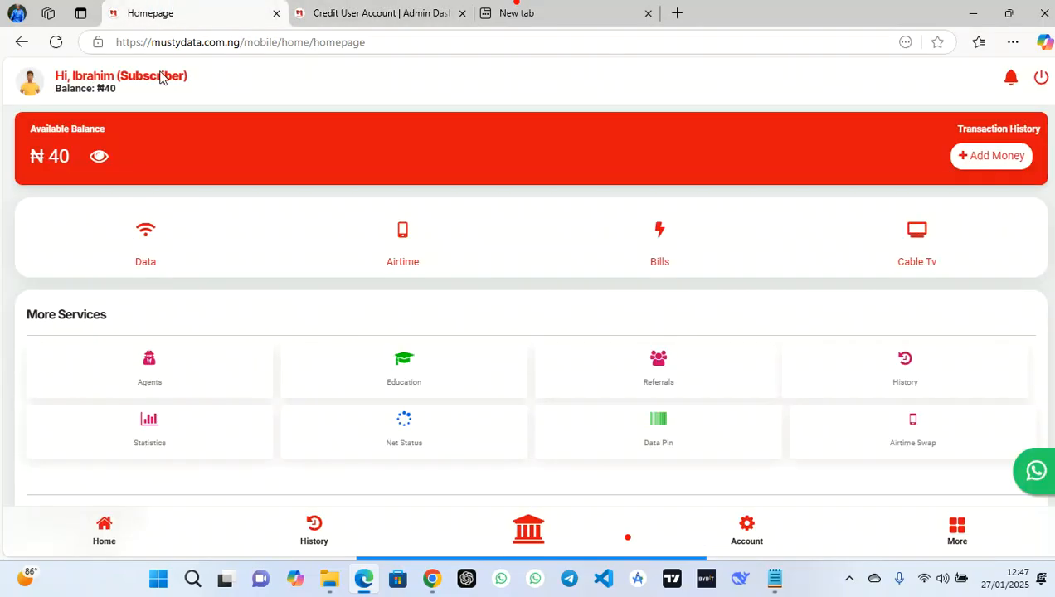
Refresh the homepage balance and set up MTN VTU airtime for the saved phone number
left_click(56, 43)
left_click(115, 157)
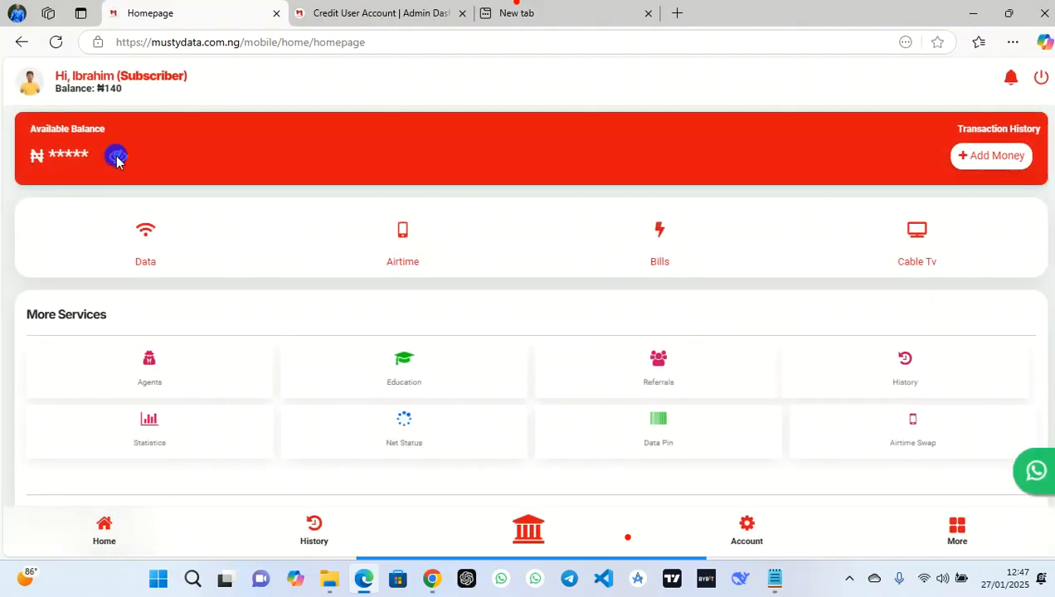
left_click(404, 249)
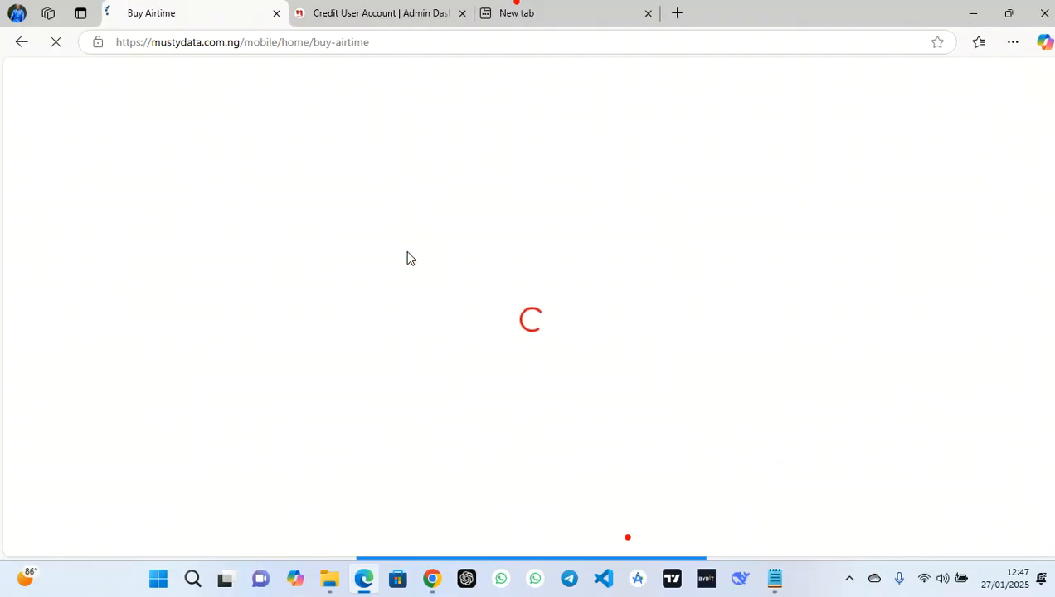
left_click(188, 274)
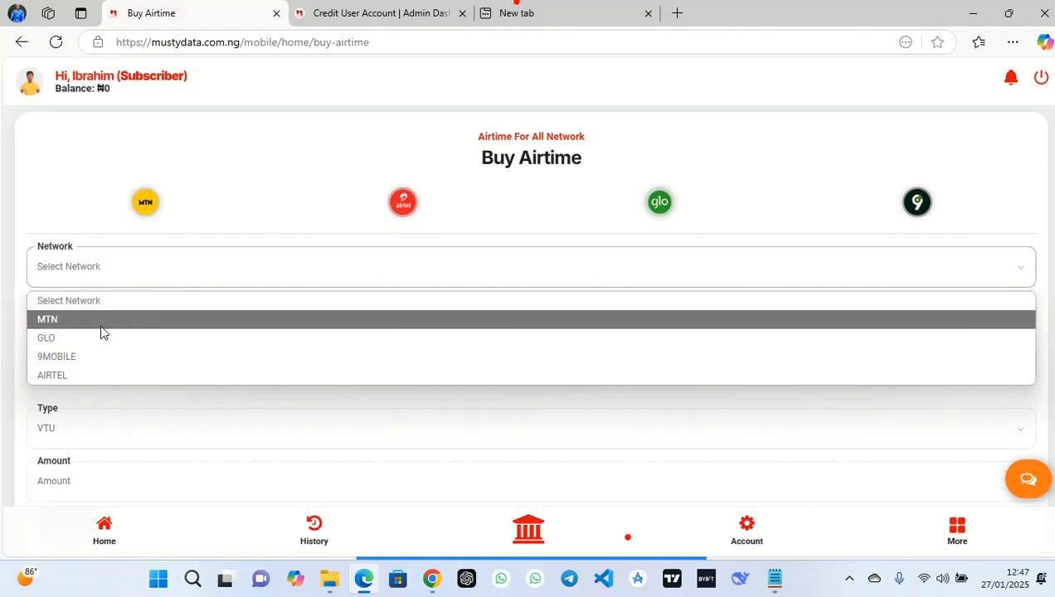
left_click(128, 324)
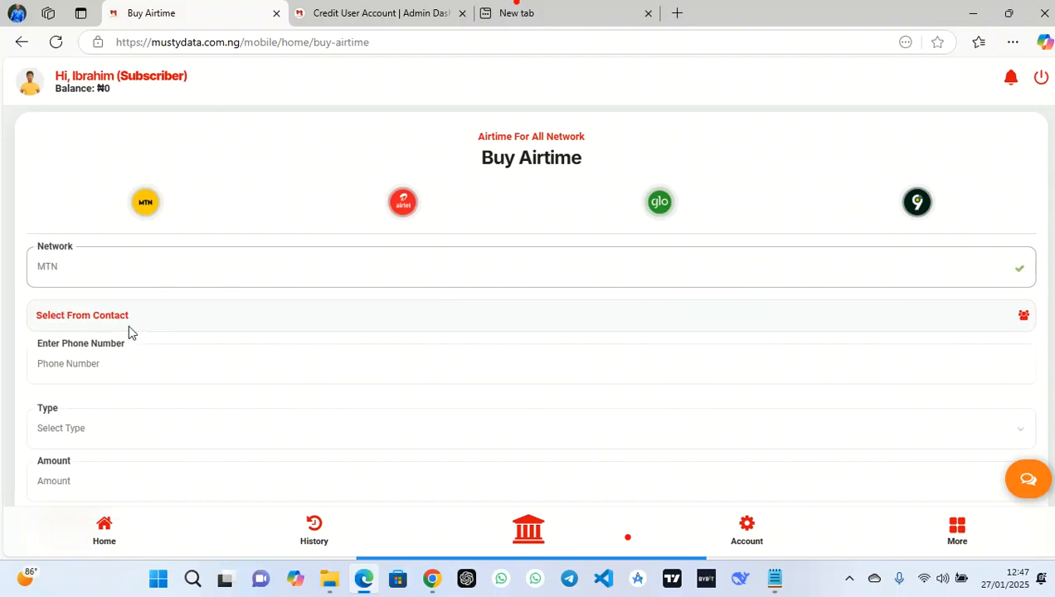
left_click(152, 376)
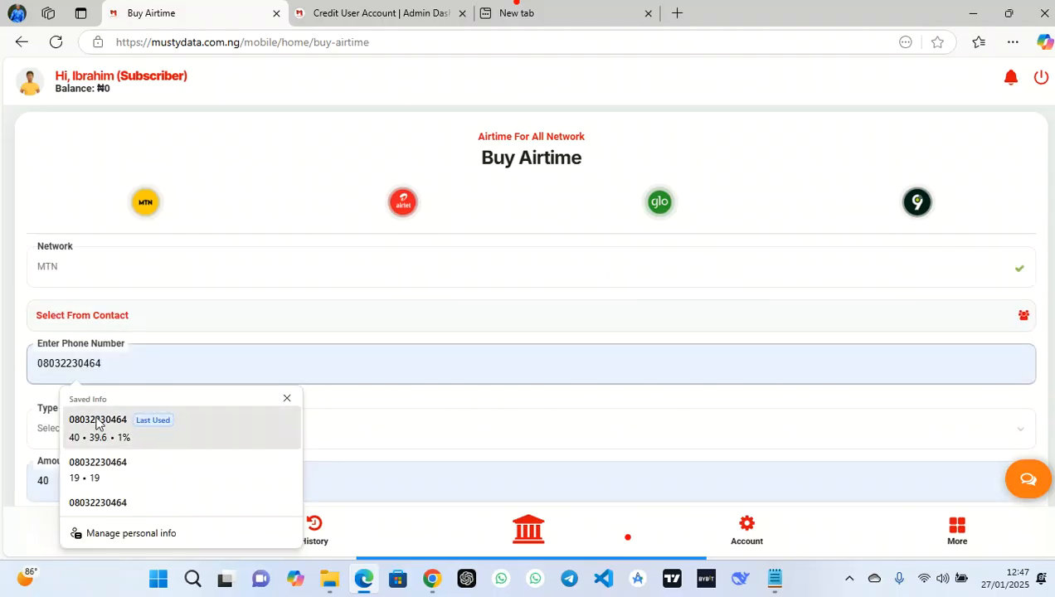
left_click(98, 423)
left_click(88, 464)
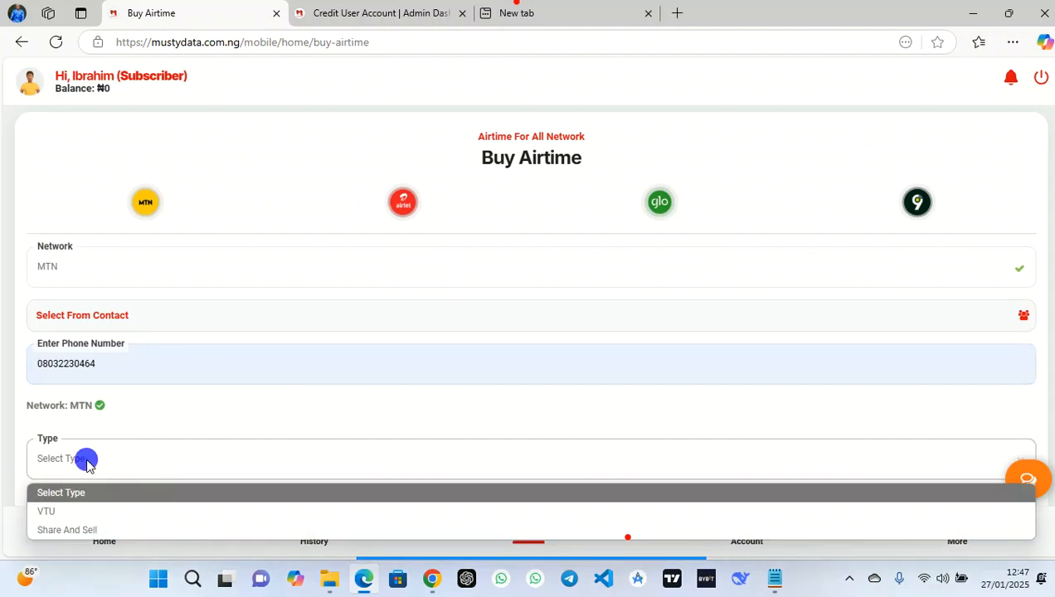
left_click(56, 511)
Buy ₦100 of airtime, confirming with the transaction PIN, until Transaction Successful appears
scroll(158, 448, "down", 3)
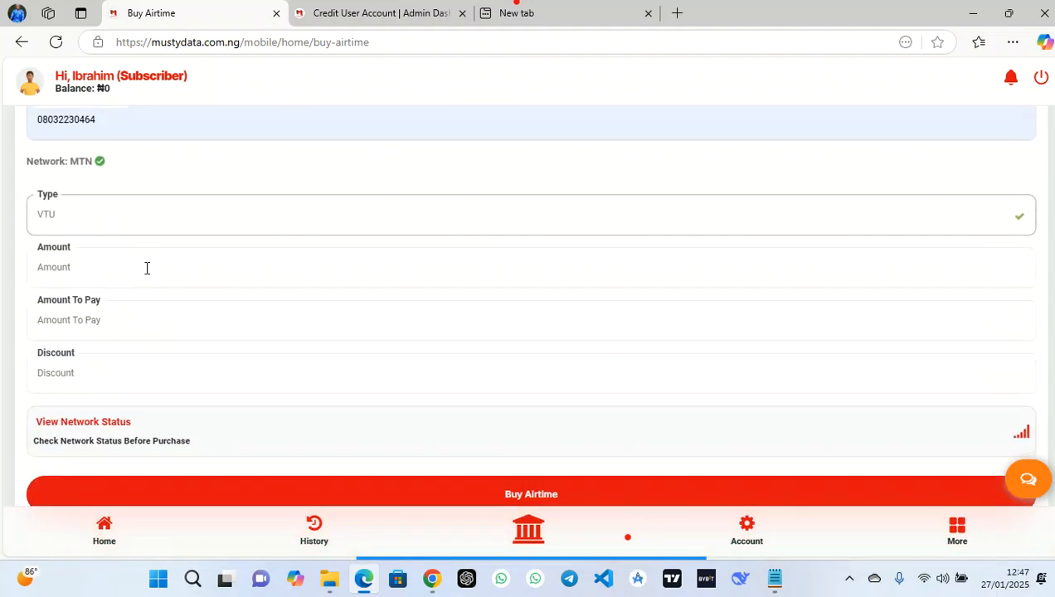
left_click(147, 266)
type("100")
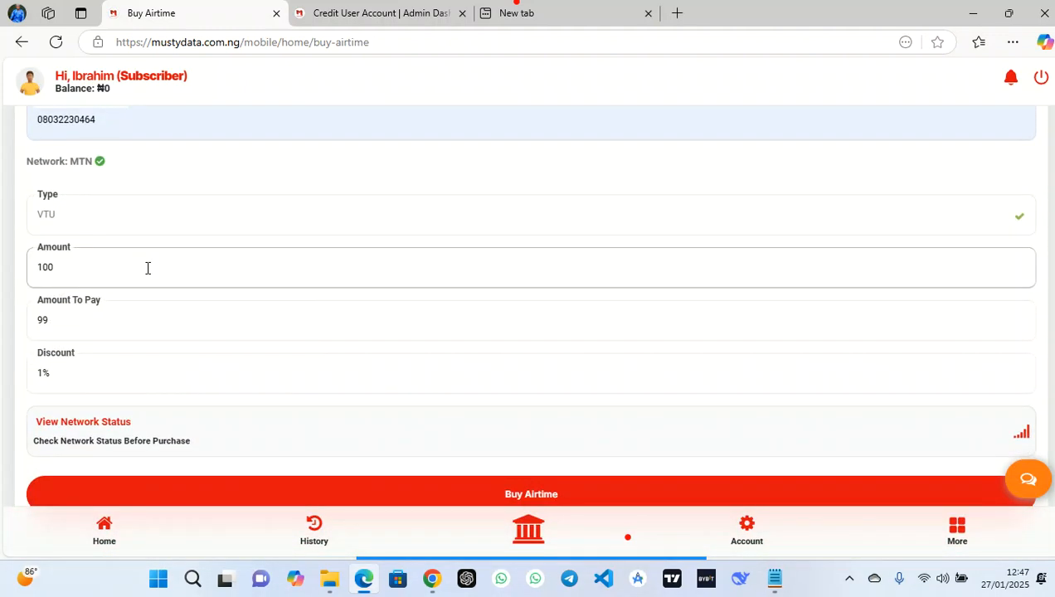
left_click(440, 494)
left_click(578, 378)
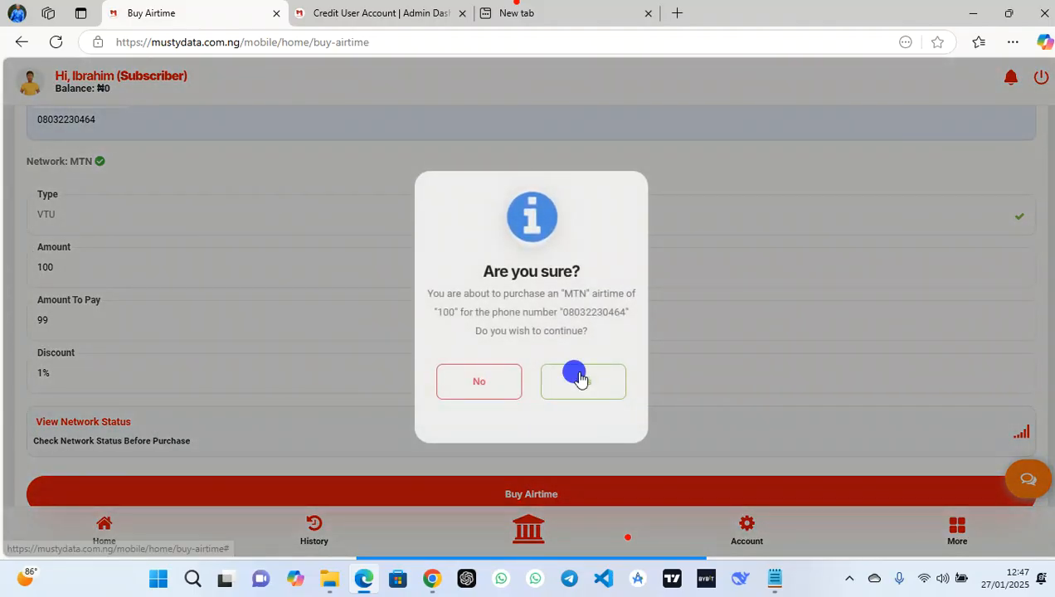
left_click(487, 267)
type("1")
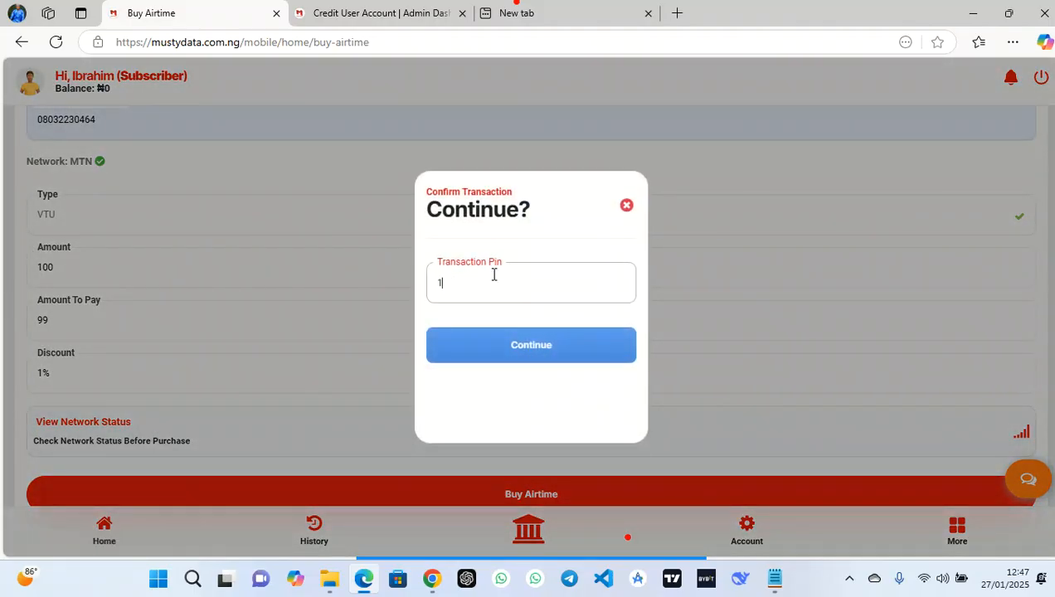
left_click(524, 348)
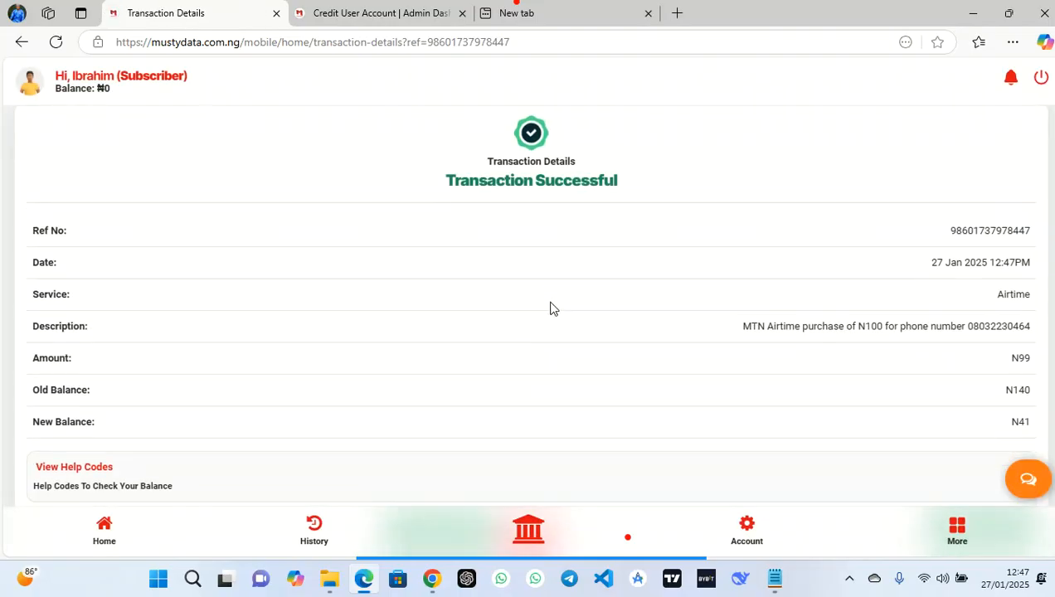
scroll(551, 307, "down", 2)
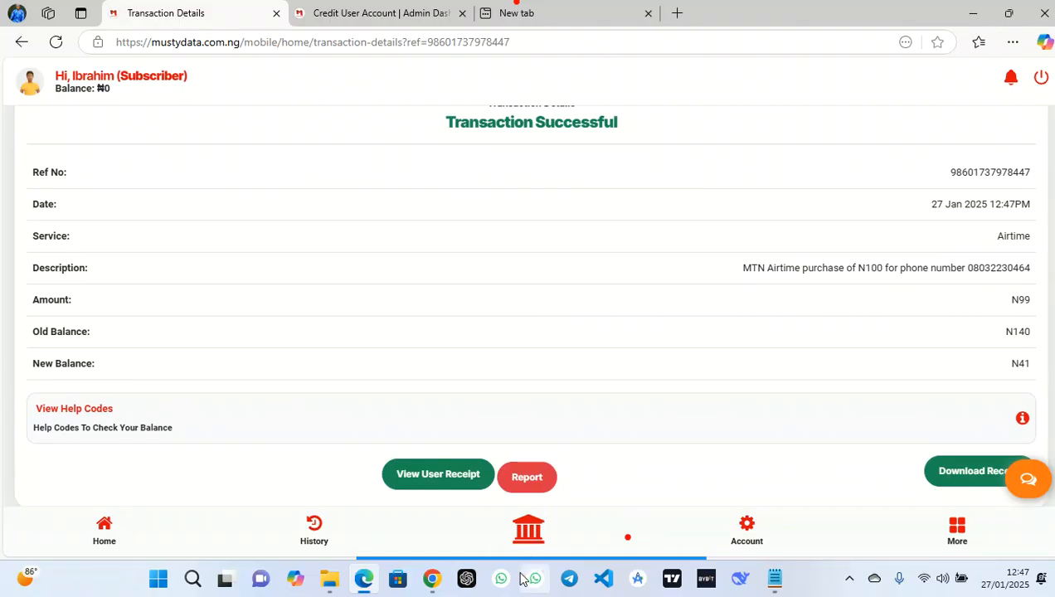
mouse_move(473, 564)
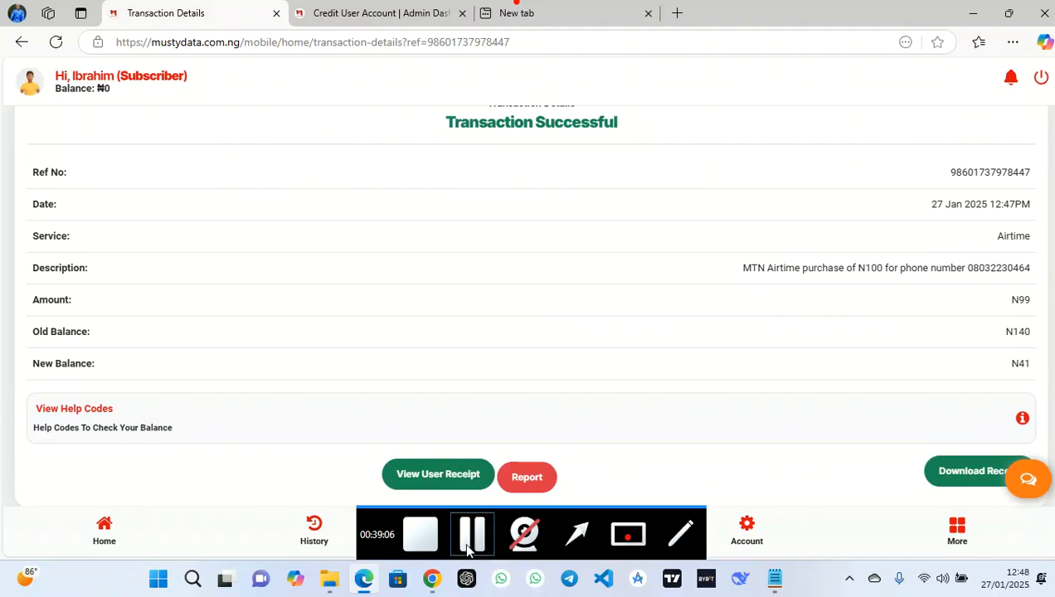